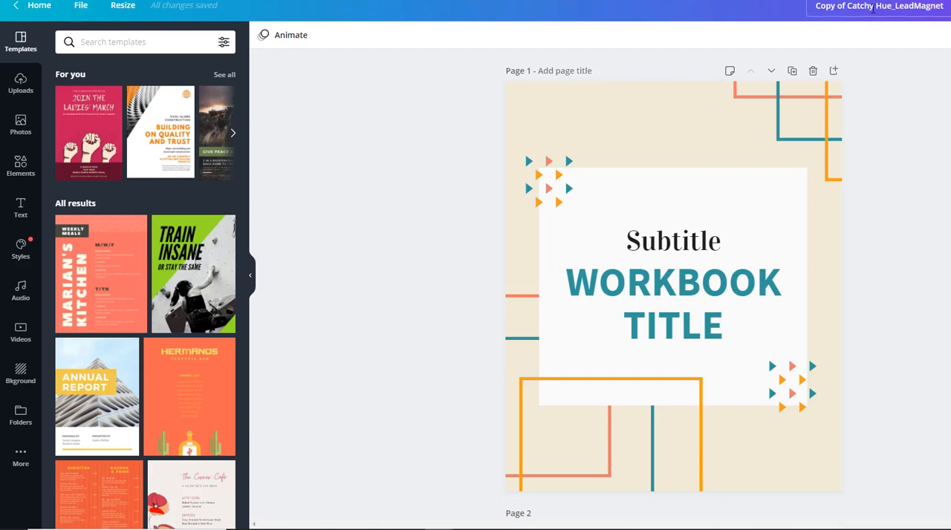
Make a copy of the lead magnet design and widen its window until the design title shows.
{"action": "left_click", "coordinate": [84, 9]}
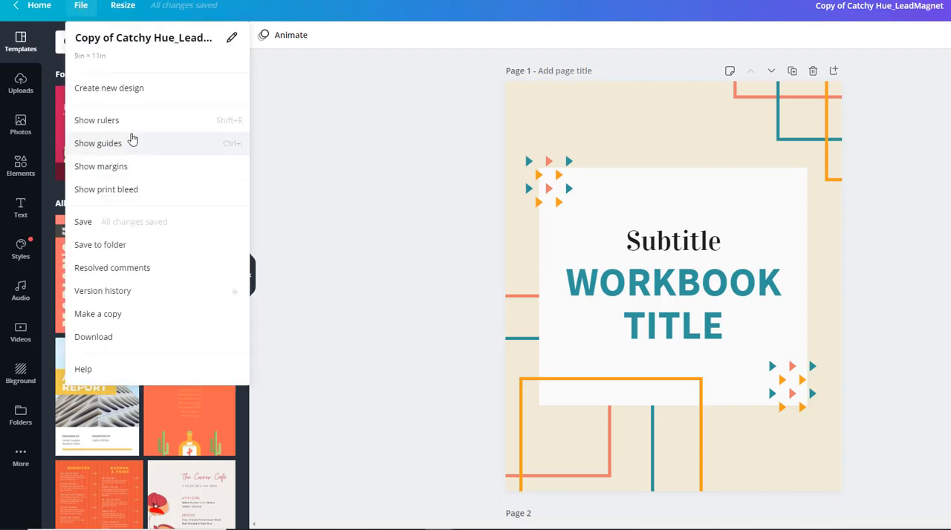
{"action": "left_click", "coordinate": [116, 314]}
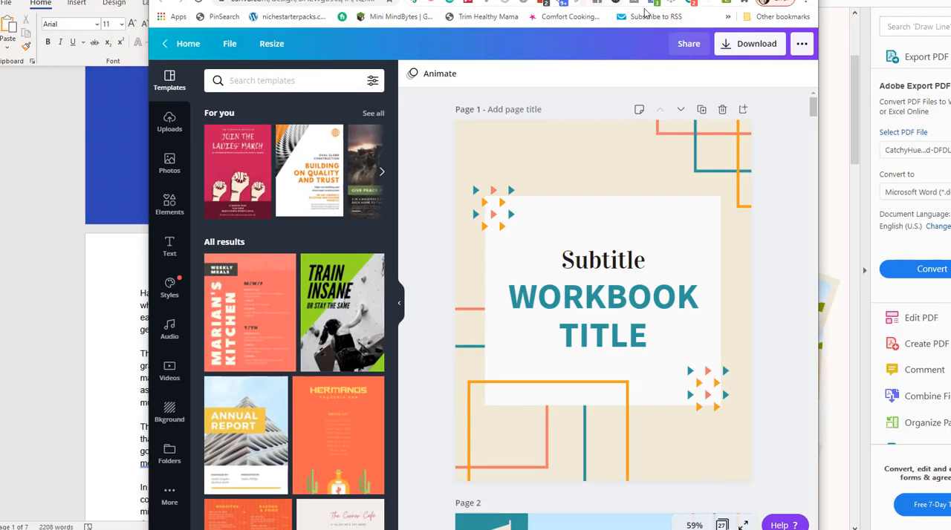
{"action": "left_click_drag", "start_coordinate": [520, 1], "coordinate": [451, 0]}
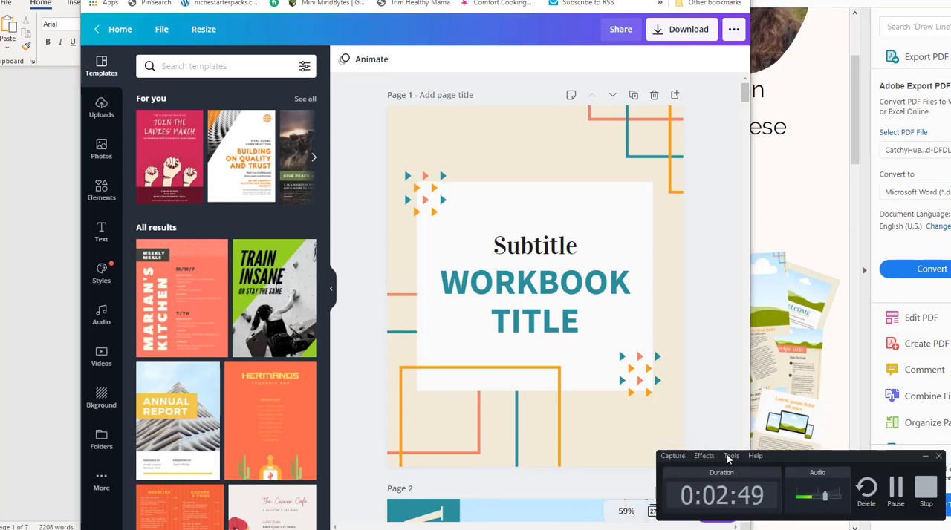
{"action": "left_click", "coordinate": [673, 456]}
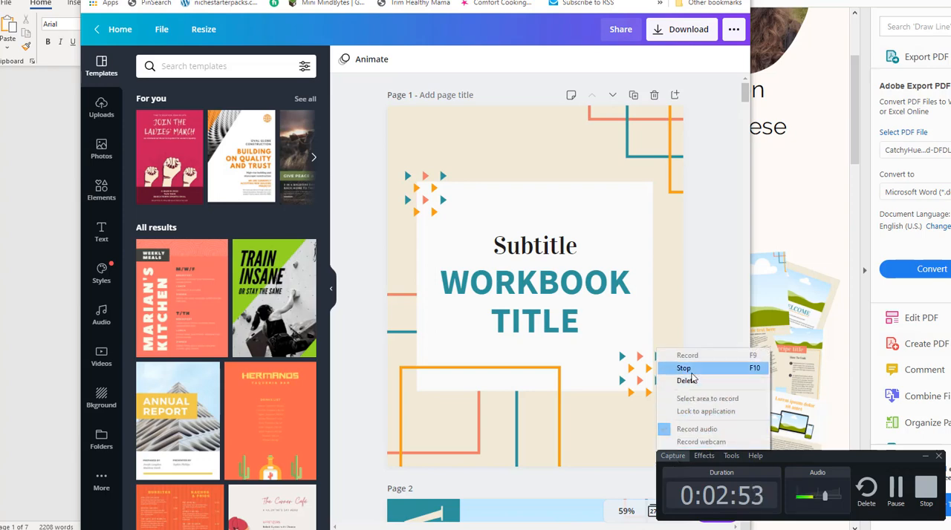
{"action": "left_click", "coordinate": [708, 456]}
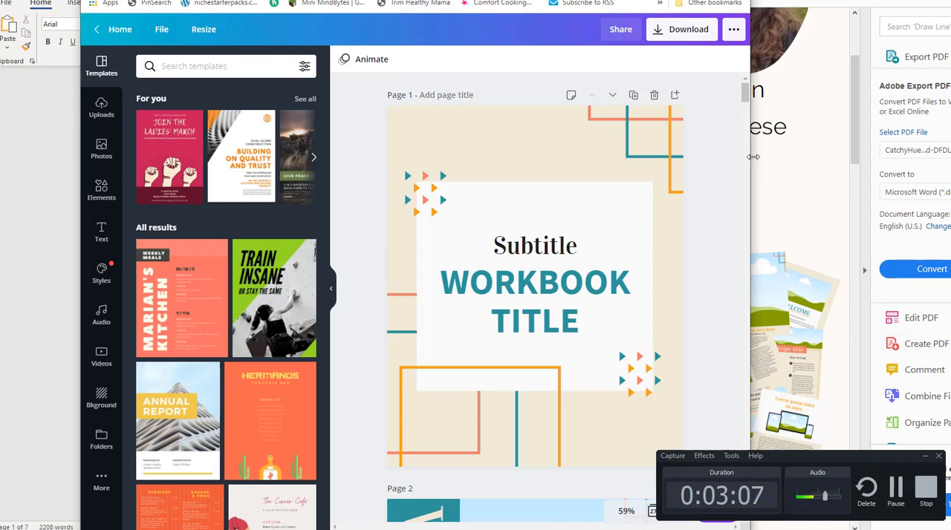
{"action": "left_click_drag", "start_coordinate": [752, 156], "coordinate": [947, 156]}
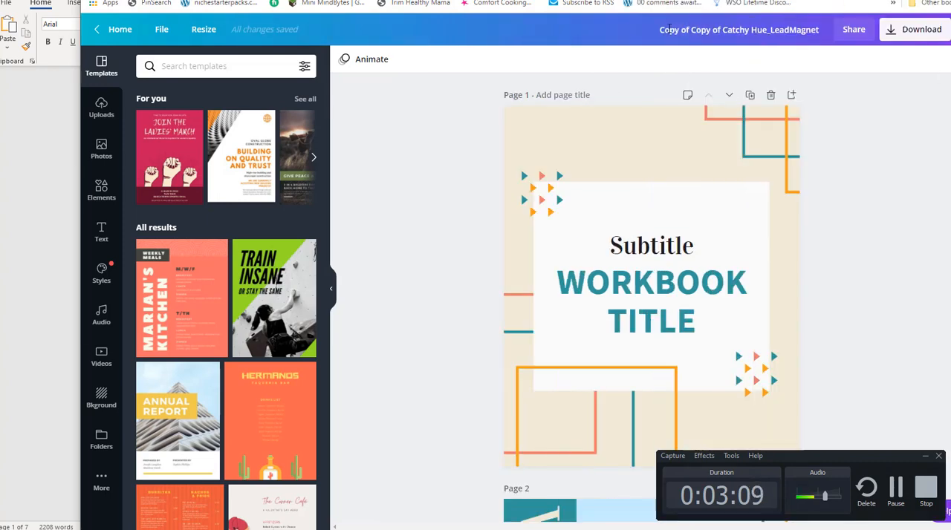
Rename the duplicated design as "Catchy Hue_LeadMagnetTEMPLATE".
{"action": "left_click_drag", "start_coordinate": [724, 30], "coordinate": [567, 35]}
{"action": "key", "text": "BackSpace"}
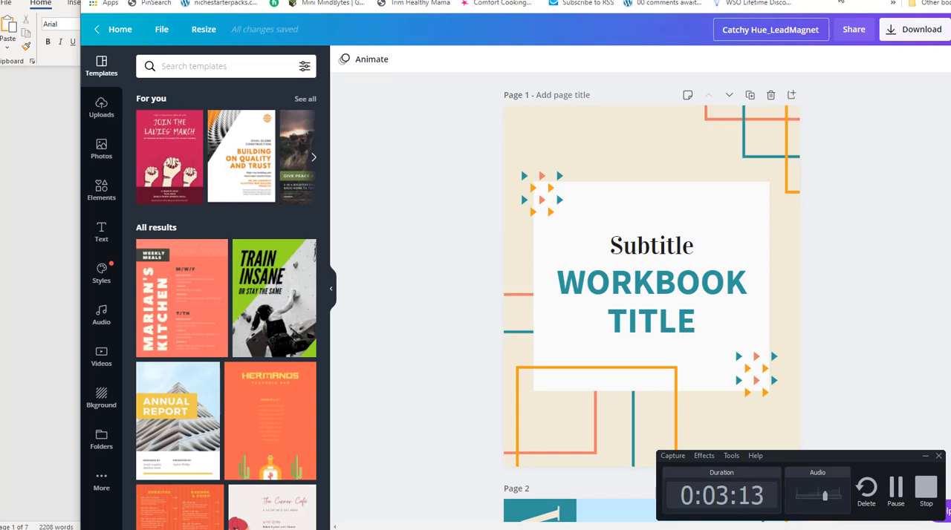
{"action": "left_click", "coordinate": [821, 30]}
{"action": "type", "text": "TEMPLATE"}
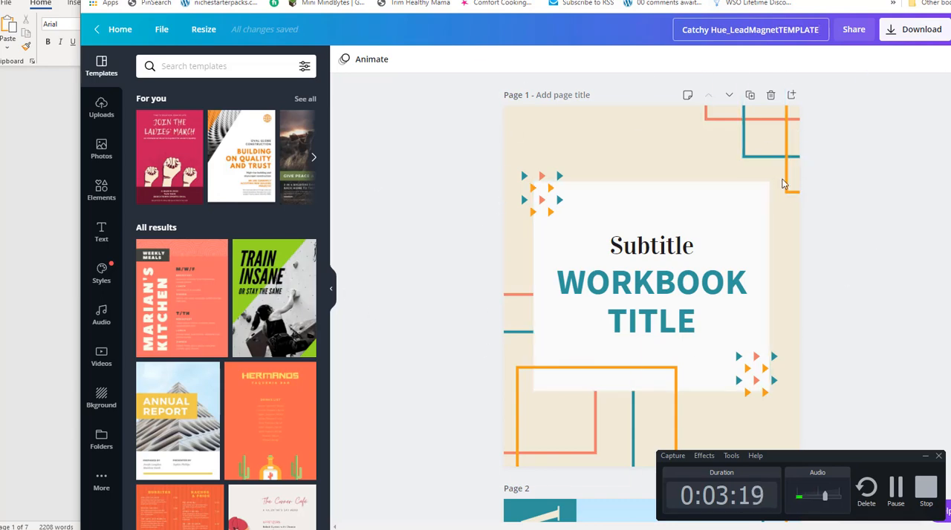
{"action": "key", "text": "Tab"}
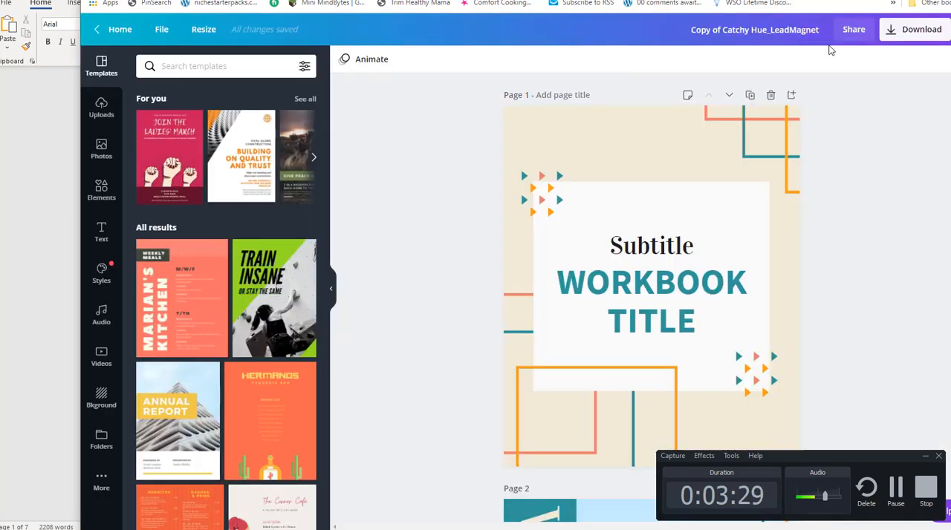
Rename the working design as "GrowthMindset_LeadMagnet", minimize the recorder and reposition the window to uncover the page controls.
{"action": "left_click_drag", "start_coordinate": [767, 30], "coordinate": [722, 29]}
{"action": "type", "text": "GrowthMinds"}
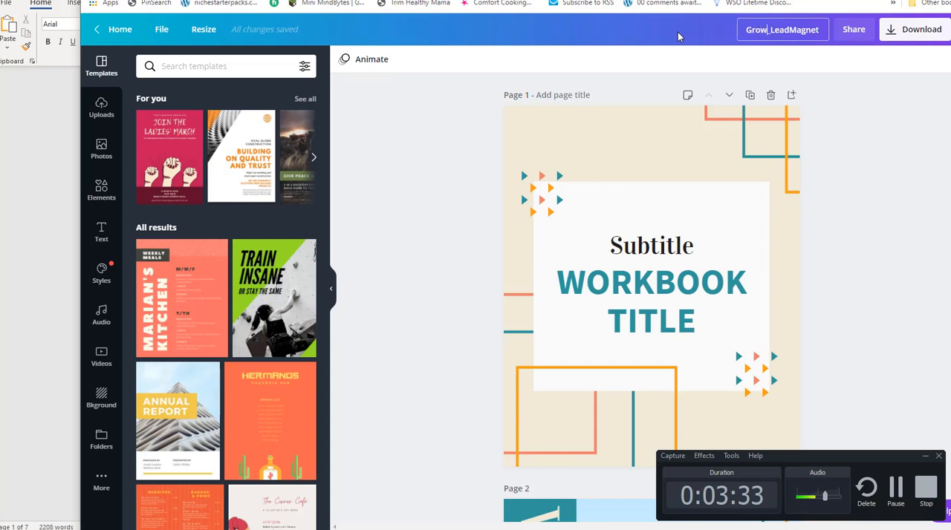
{"action": "type", "text": "et"}
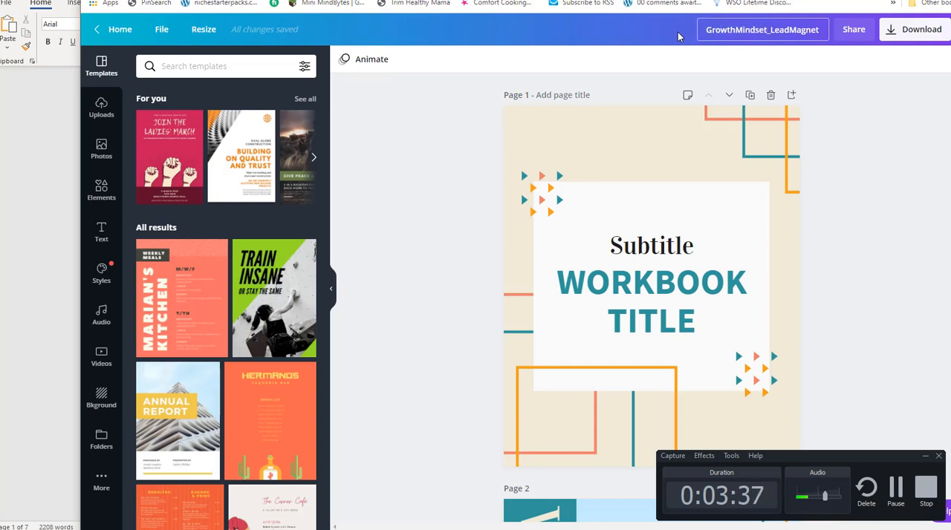
{"action": "left_click", "coordinate": [926, 457]}
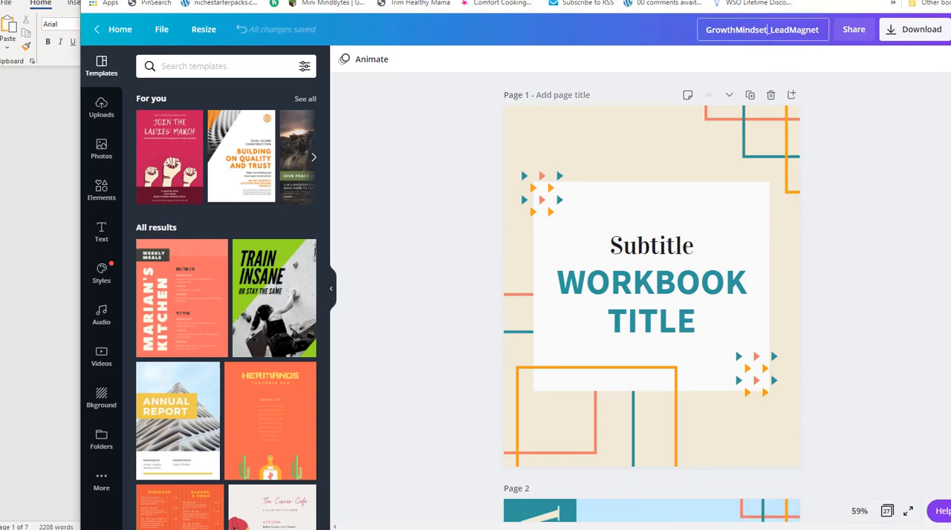
{"action": "left_click", "coordinate": [863, 202]}
{"action": "left_click_drag", "start_coordinate": [817, 0], "coordinate": [801, 4]}
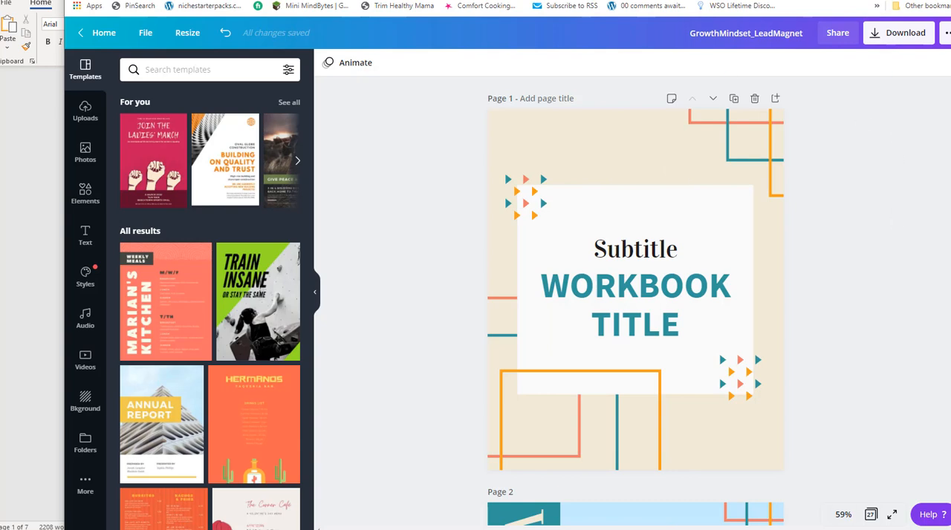
Show all pages as a grid and delete the beige first cover and the coral-bordered "Workbook Title" cover.
{"action": "left_click", "coordinate": [871, 515]}
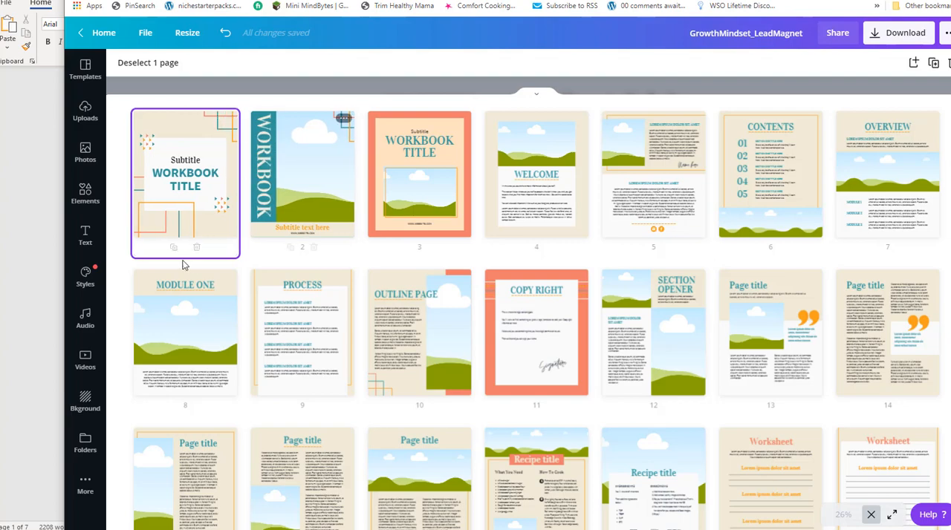
{"action": "left_click", "coordinate": [197, 246]}
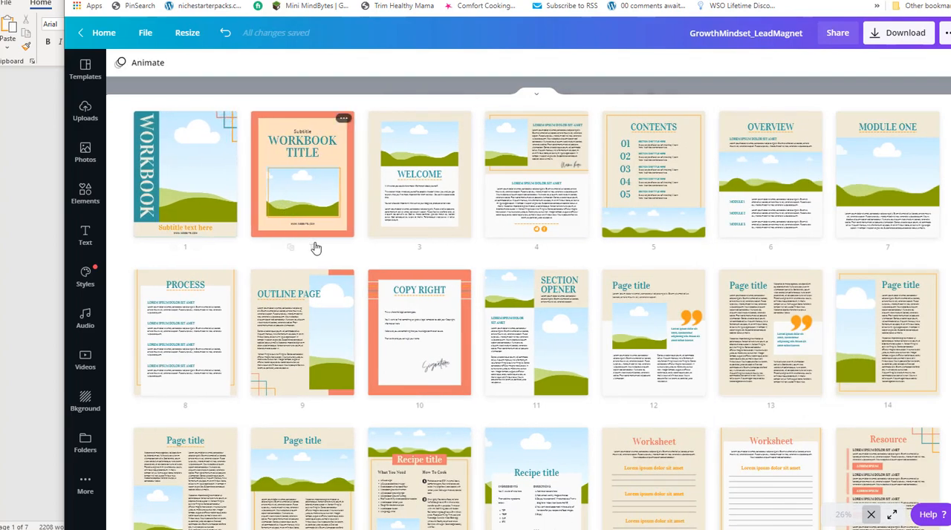
{"action": "left_click", "coordinate": [313, 248]}
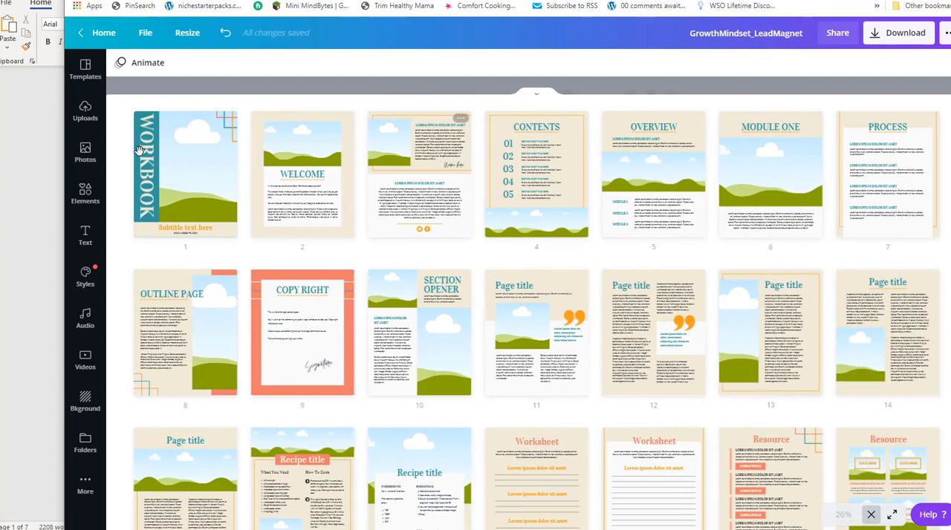
{"action": "left_click", "coordinate": [174, 163]}
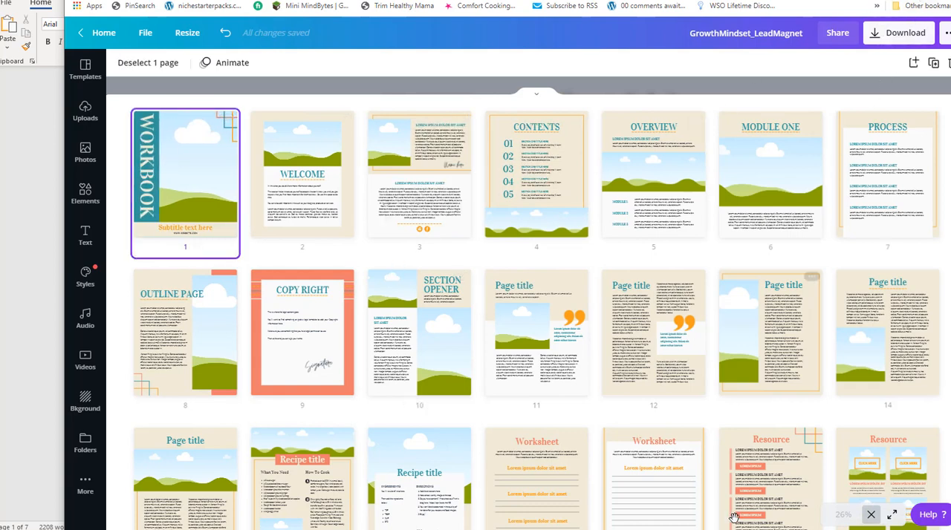
{"action": "left_click", "coordinate": [896, 516]}
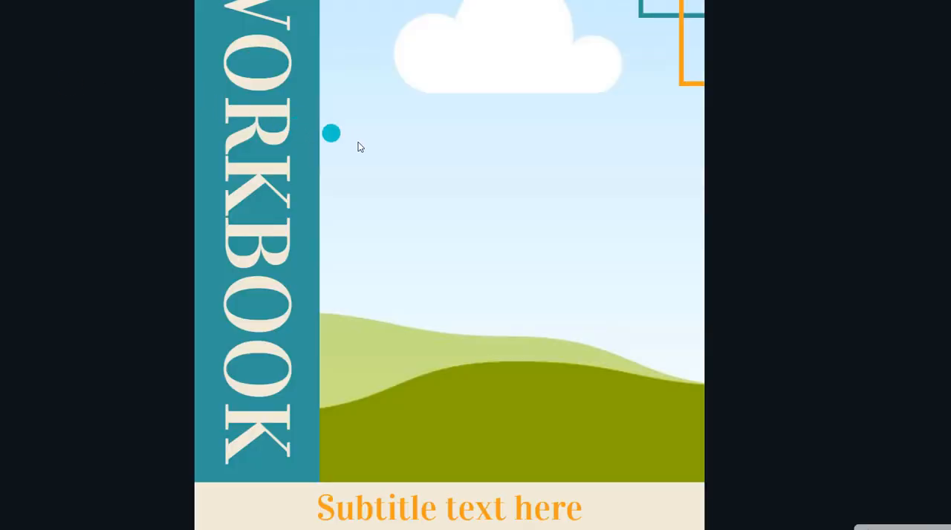
{"action": "key", "text": "Escape"}
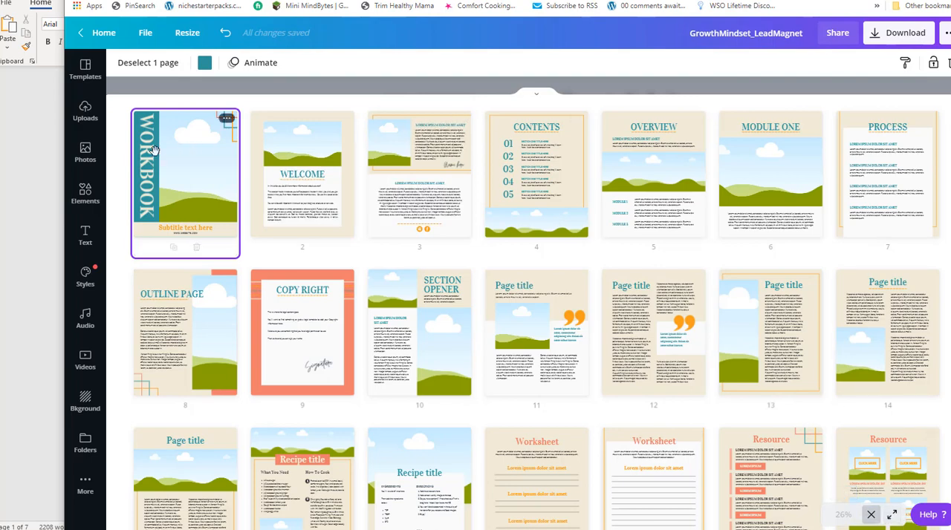
Open the remaining "WORKBOOK" cover page from the page grid in the single-page editor.
{"action": "double_click", "coordinate": [191, 162]}
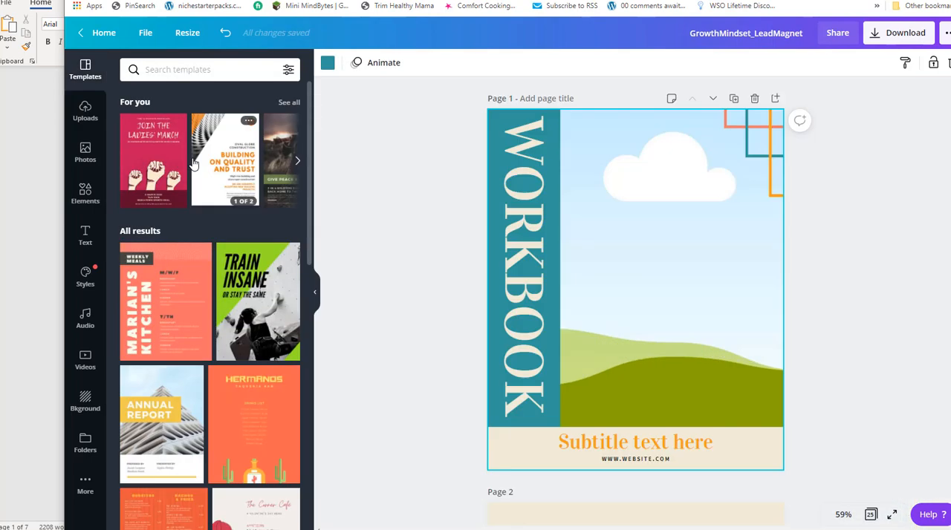
{"action": "scroll", "coordinate": [331, 201], "scroll_direction": "down", "scroll_amount": 3}
{"action": "scroll", "coordinate": [344, 210], "scroll_direction": "down", "scroll_amount": 5}
{"action": "scroll", "coordinate": [349, 204], "scroll_direction": "up", "scroll_amount": 5}
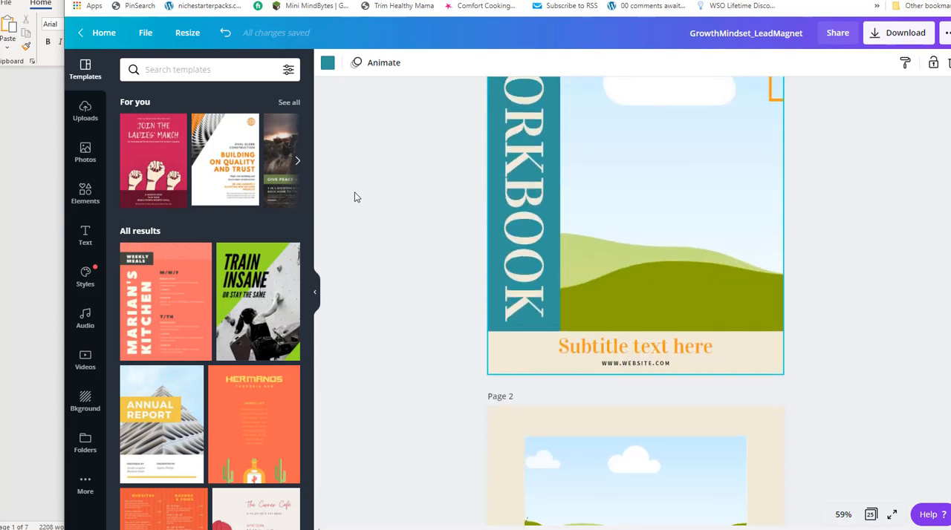
Change the cover's teal background to the brand palette's pink and apply the change to all matching teal.
{"action": "left_click", "coordinate": [327, 64]}
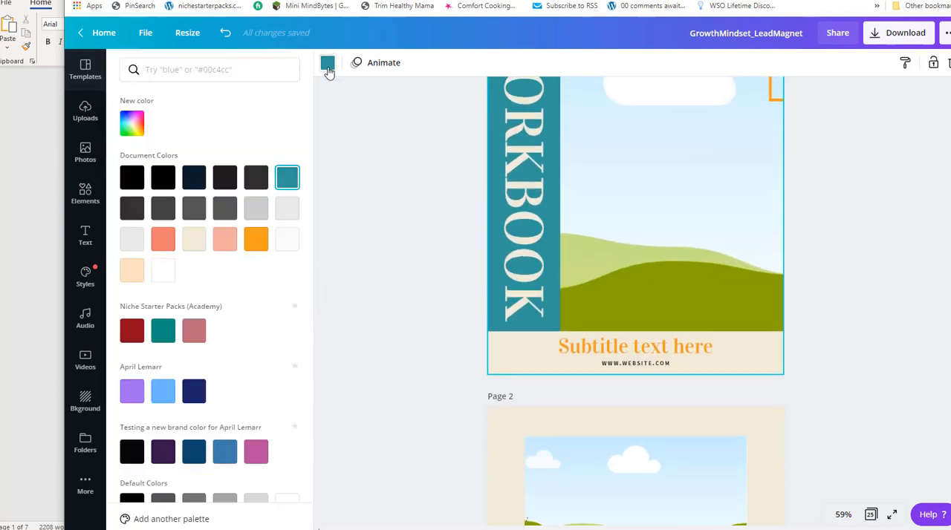
{"action": "scroll", "coordinate": [251, 336], "scroll_direction": "down", "scroll_amount": 2}
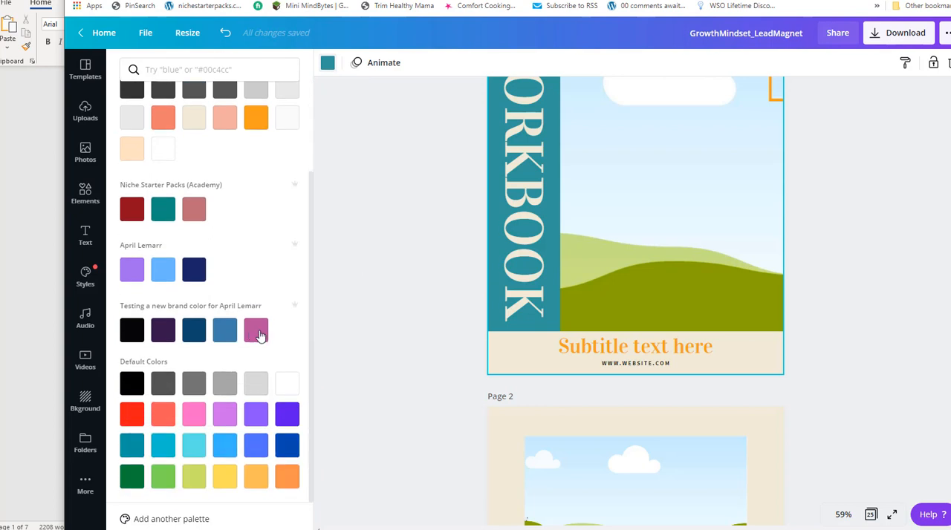
{"action": "scroll", "coordinate": [378, 299], "scroll_direction": "up", "scroll_amount": 2}
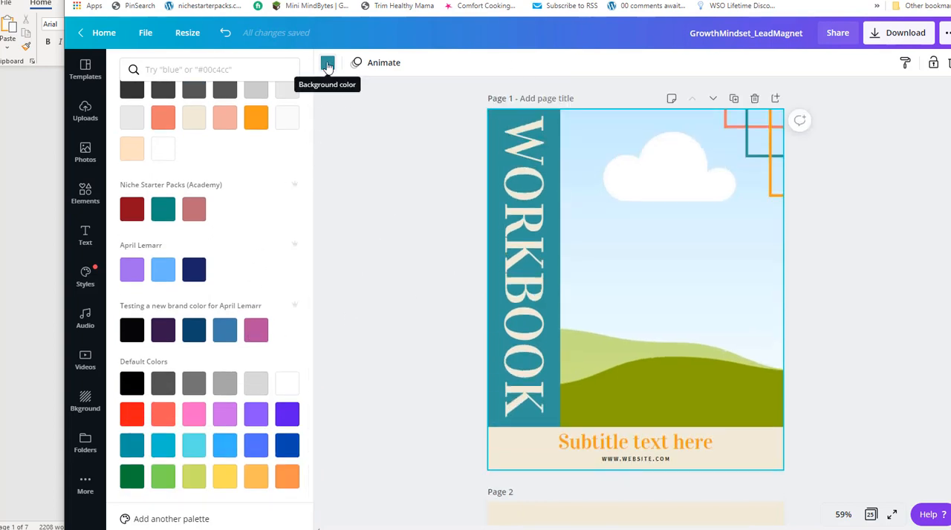
{"action": "left_click", "coordinate": [256, 330]}
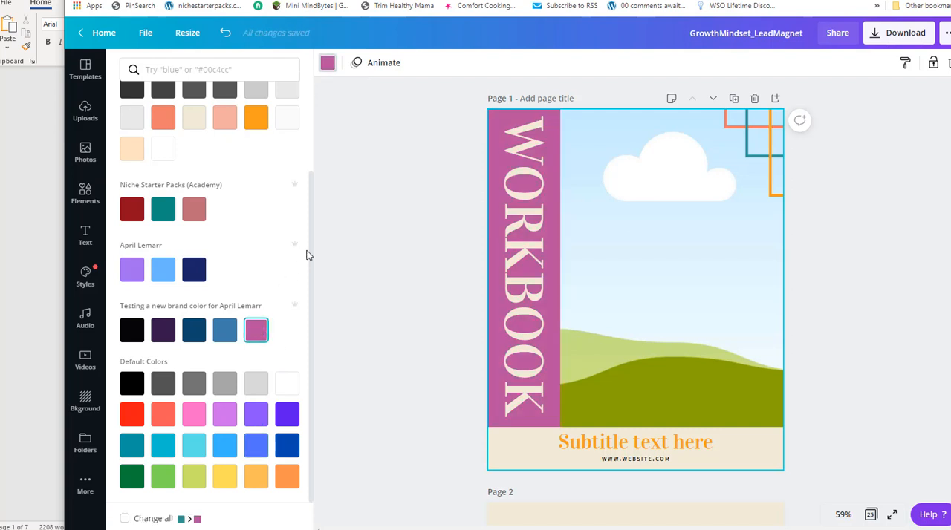
{"action": "left_click", "coordinate": [124, 520]}
{"action": "scroll", "coordinate": [743, 193], "scroll_direction": "down", "scroll_amount": 3}
{"action": "scroll", "coordinate": [817, 193], "scroll_direction": "up", "scroll_amount": 3}
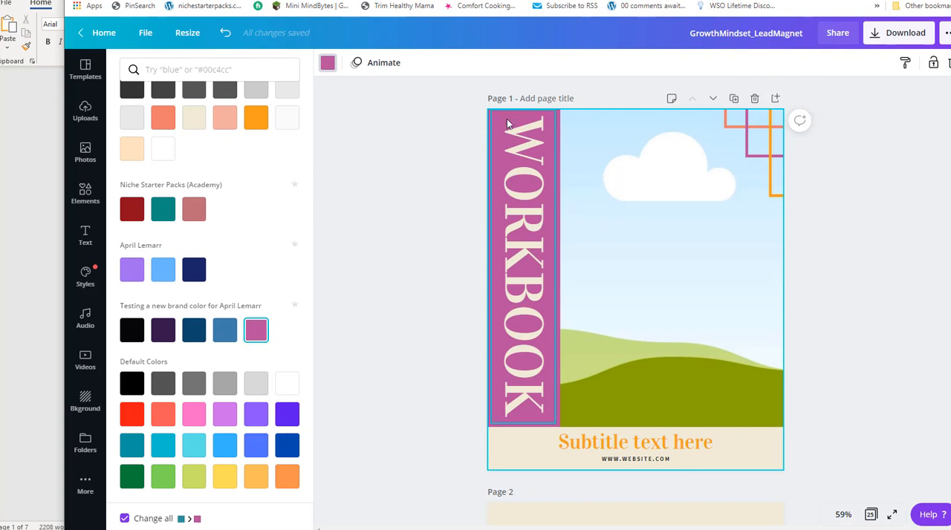
{"action": "scroll", "coordinate": [552, 282], "scroll_direction": "down", "scroll_amount": 2}
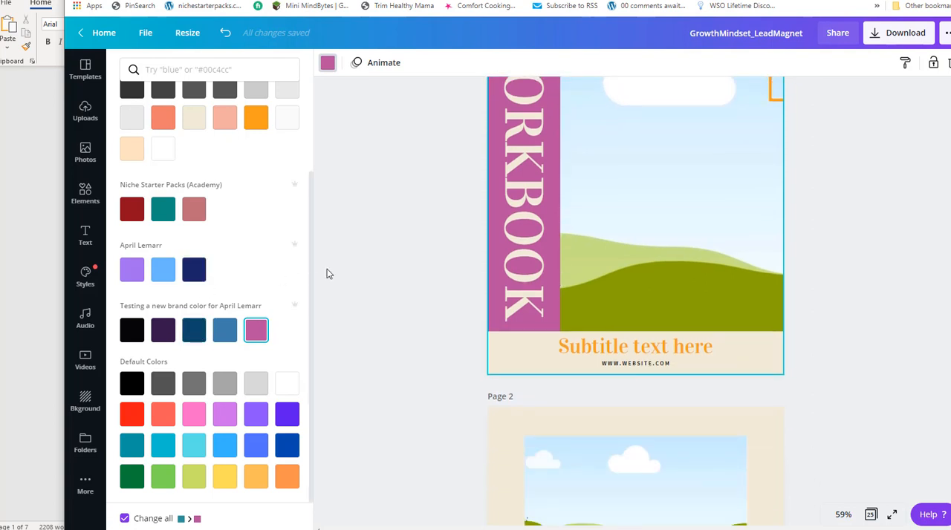
{"action": "scroll", "coordinate": [675, 261], "scroll_direction": "down", "scroll_amount": 6}
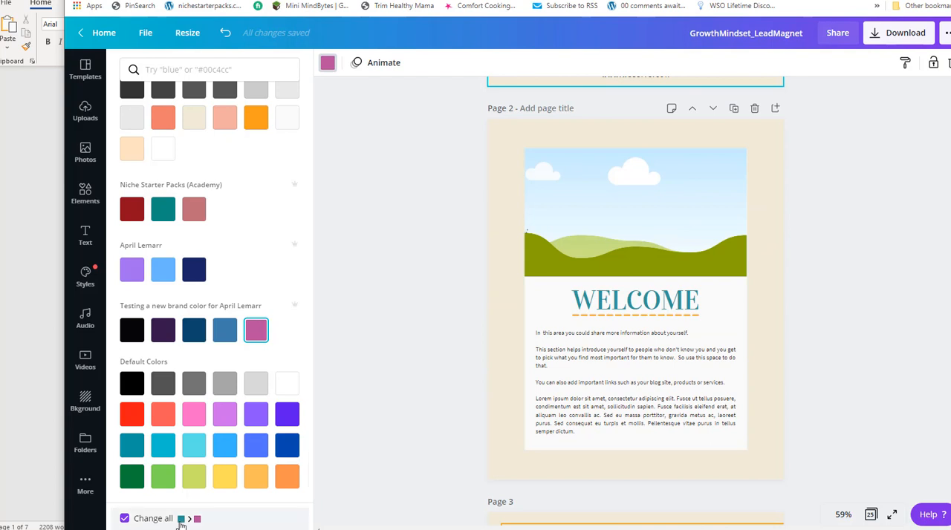
Replace the vertical "WORKBOOK" title on the cover with "GROWTH MINDSET".
{"action": "left_click", "coordinate": [667, 300]}
{"action": "scroll", "coordinate": [485, 288], "scroll_direction": "up", "scroll_amount": 8}
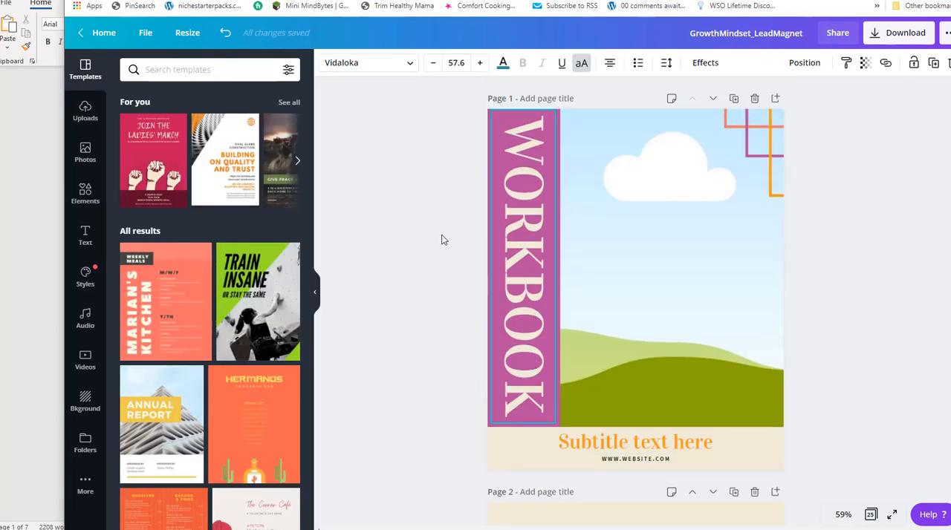
{"action": "left_click", "coordinate": [518, 148]}
{"action": "left_click_drag", "start_coordinate": [507, 128], "coordinate": [508, 386]}
{"action": "type", "text": "GR"}
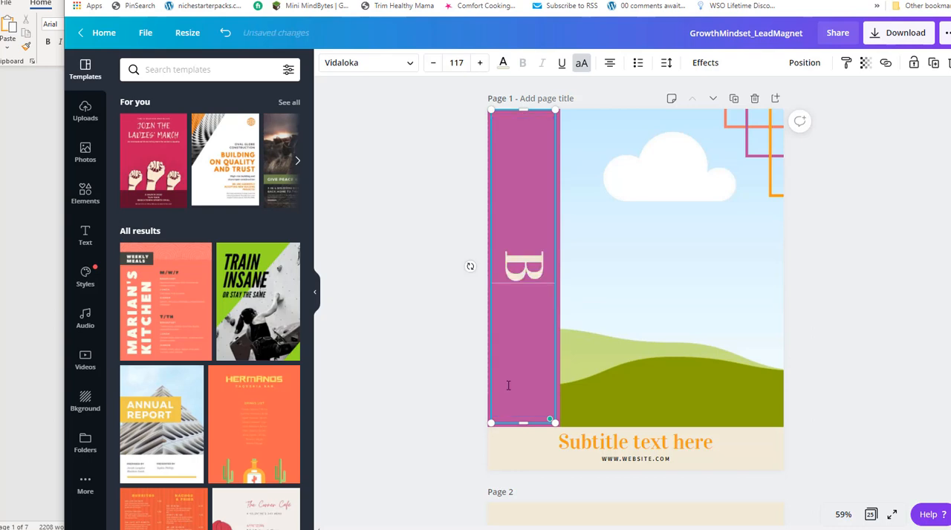
{"action": "type", "text": "OWTH MINDSET"}
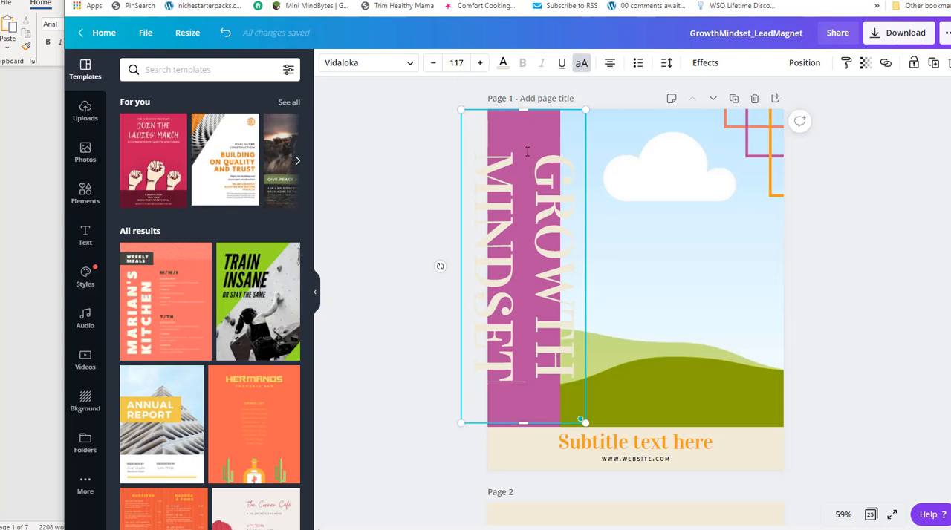
Reduce the font size of the "GROWTH MINDSET" cover title to 80.
{"action": "left_click_drag", "start_coordinate": [539, 161], "coordinate": [497, 392]}
{"action": "left_click", "coordinate": [436, 63]}
{"action": "left_click", "coordinate": [435, 65]}
{"action": "left_click", "coordinate": [435, 65]}
{"action": "left_click", "coordinate": [436, 66]}
{"action": "left_click", "coordinate": [435, 65]}
{"action": "left_click", "coordinate": [435, 65]}
{"action": "left_click", "coordinate": [436, 65]}
{"action": "left_click", "coordinate": [436, 65]}
{"action": "left_click", "coordinate": [435, 66]}
{"action": "left_click", "coordinate": [435, 65]}
{"action": "left_click", "coordinate": [435, 65]}
{"action": "left_click", "coordinate": [435, 66]}
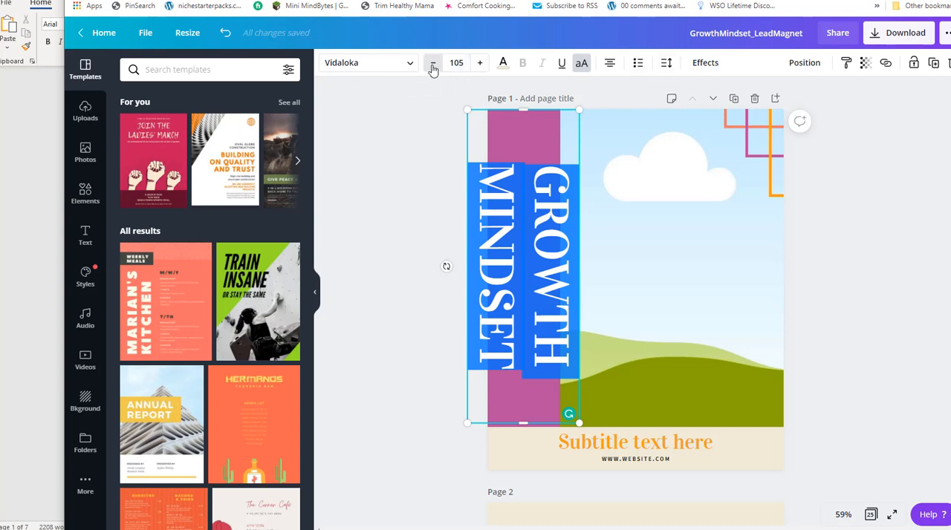
{"action": "left_click", "coordinate": [458, 64]}
{"action": "left_click", "coordinate": [468, 65]}
{"action": "type", "text": "80"}
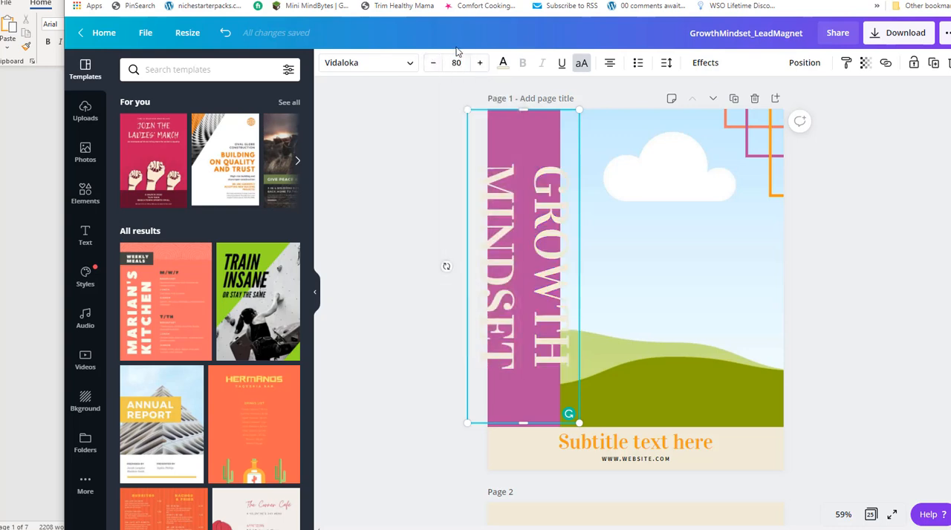
{"action": "key", "text": "Return"}
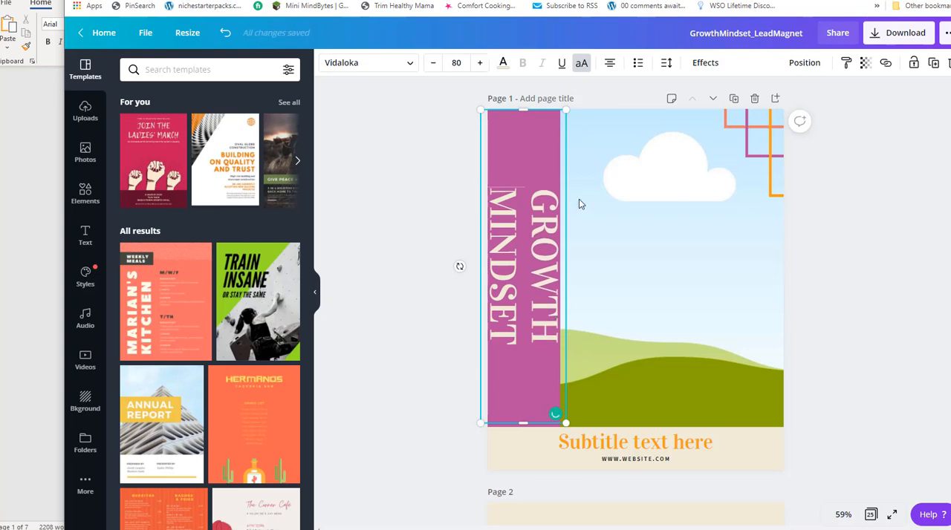
Set the "GROWTH MINDSET" title to size 60 on one line, and scale it up to about 74.8 along the pink strip.
{"action": "left_click_drag", "start_coordinate": [532, 179], "coordinate": [502, 357]}
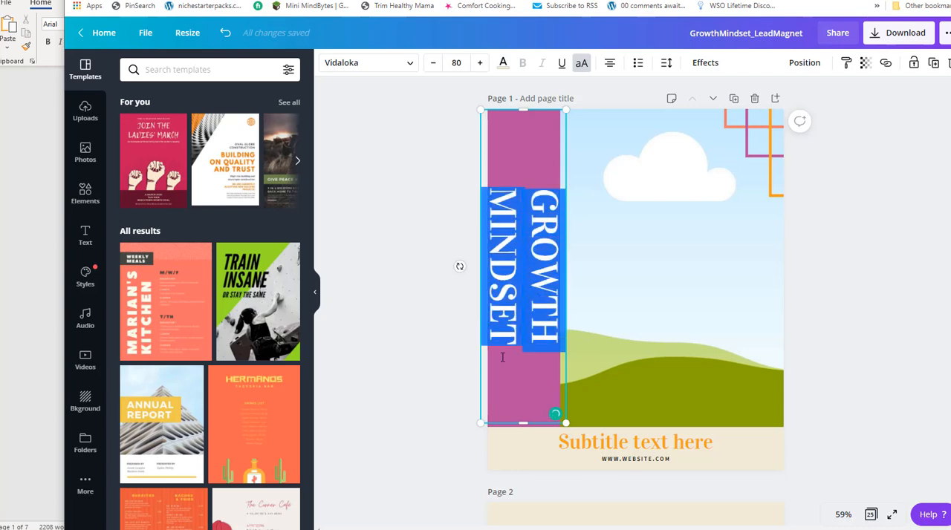
{"action": "left_click", "coordinate": [446, 63]}
{"action": "type", "text": "60"}
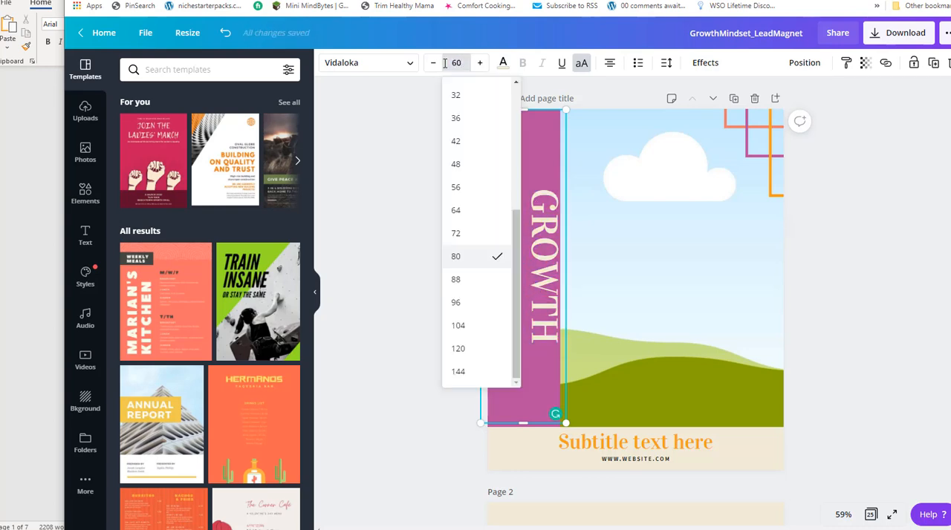
{"action": "key", "text": "Return"}
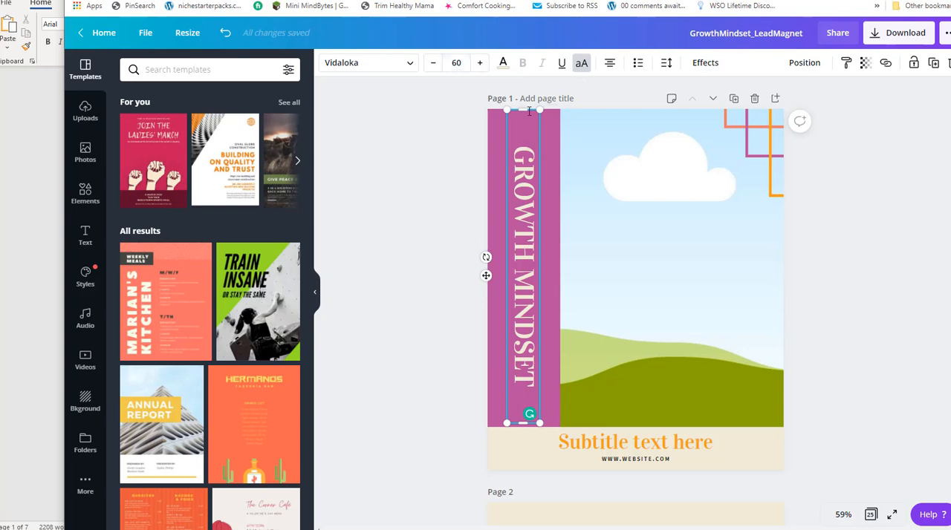
{"action": "left_click_drag", "start_coordinate": [524, 111], "coordinate": [500, 110]}
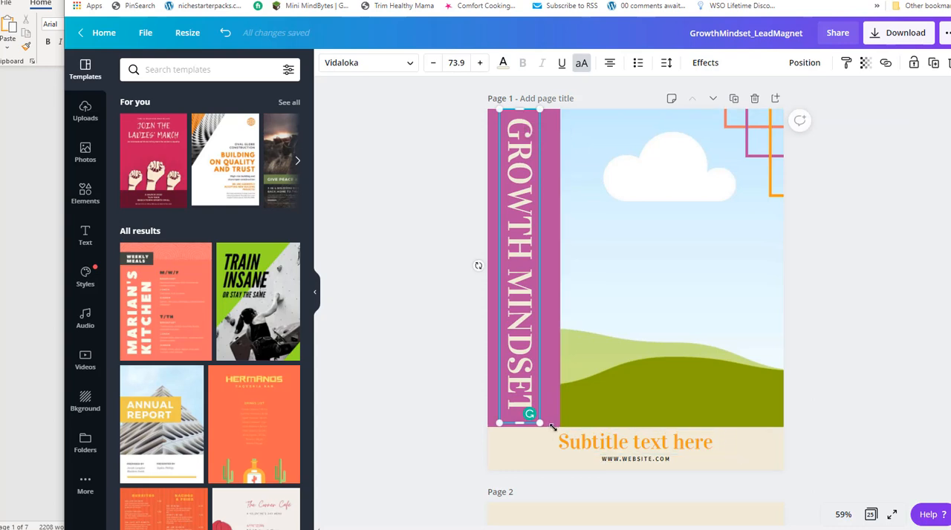
{"action": "left_click_drag", "start_coordinate": [540, 422], "coordinate": [547, 424]}
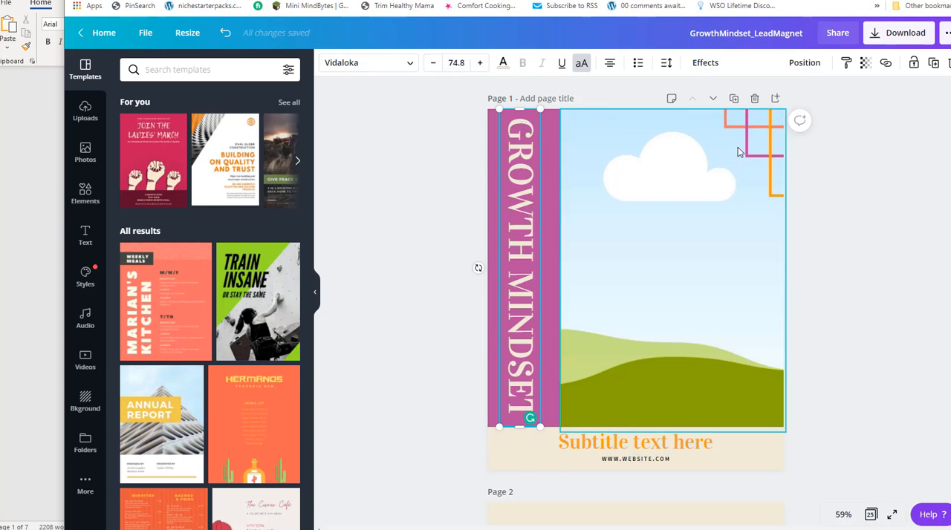
Replace the cover's subtitle placeholder with "The Keys To Success In All Areas Of Your Life", checking the wording against the Word document's cover.
{"action": "scroll", "coordinate": [418, 319], "scroll_direction": "down", "scroll_amount": 2}
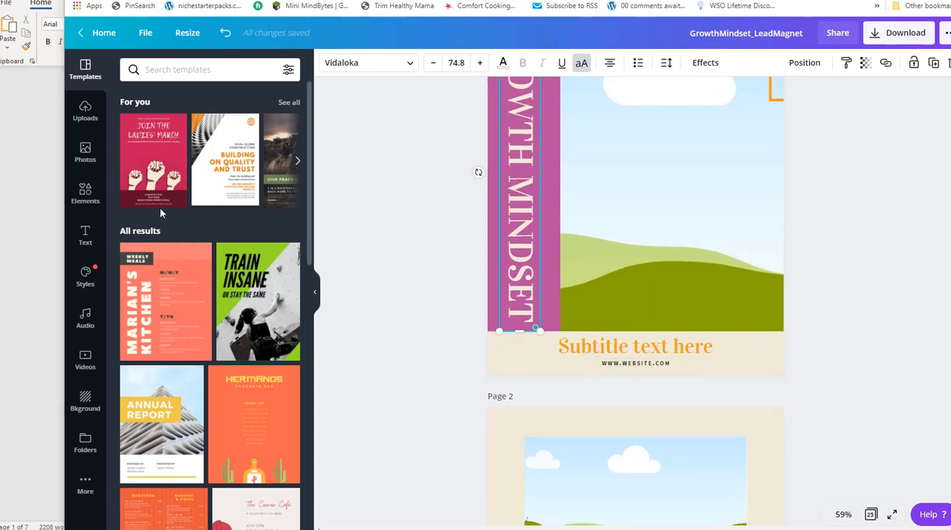
{"action": "key", "text": "alt+Tab"}
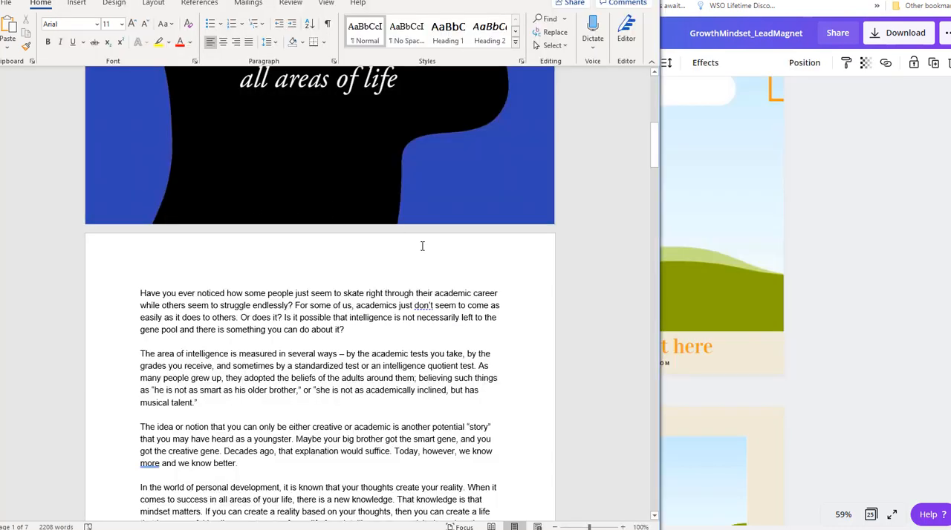
{"action": "scroll", "coordinate": [439, 252], "scroll_direction": "up", "scroll_amount": 6}
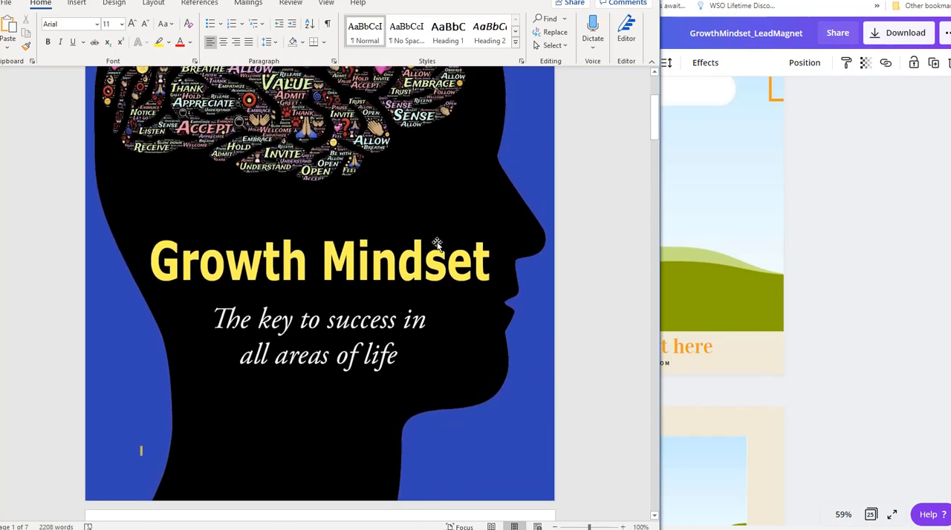
{"action": "left_click", "coordinate": [730, 350]}
{"action": "left_click", "coordinate": [597, 348]}
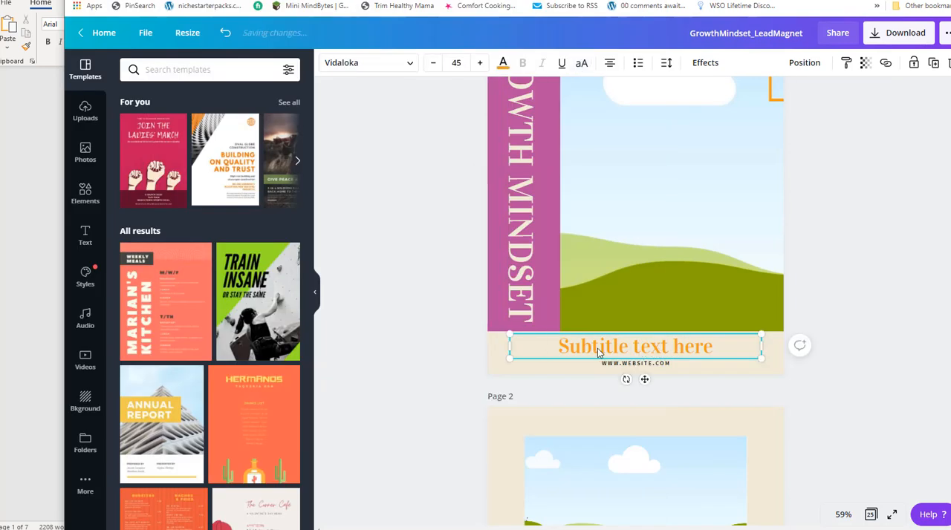
{"action": "left_click_drag", "start_coordinate": [531, 348], "coordinate": [774, 338]}
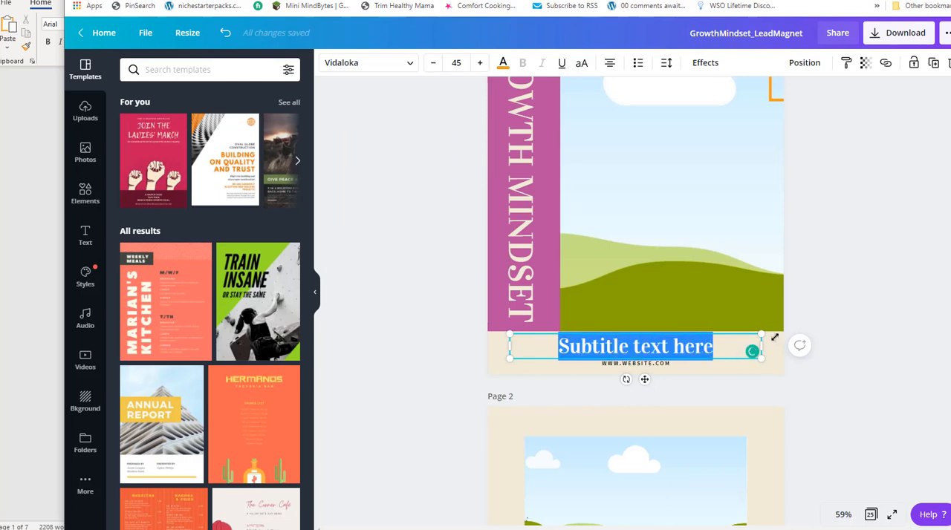
{"action": "type", "text": "The Keyw"}
{"action": "key", "text": "BackSpace"}
{"action": "type", "text": "s"}
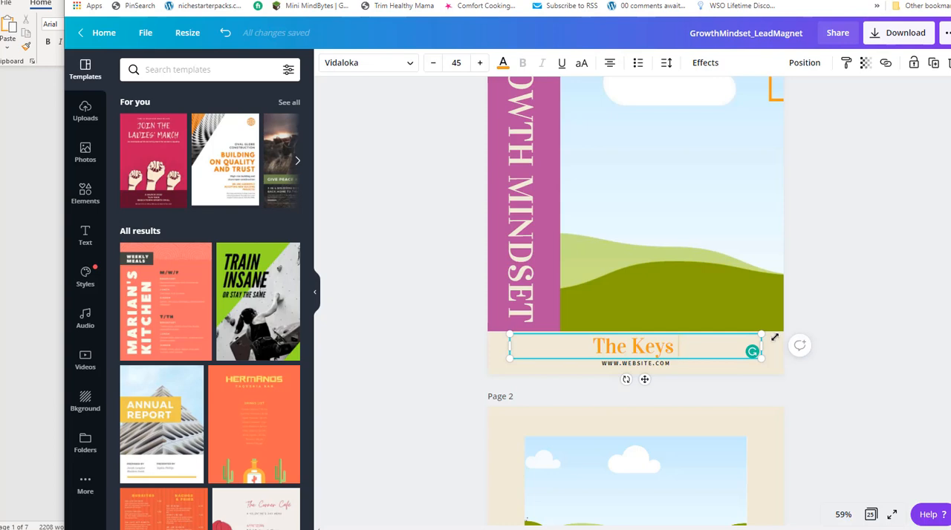
{"action": "key", "text": "alt+Tab"}
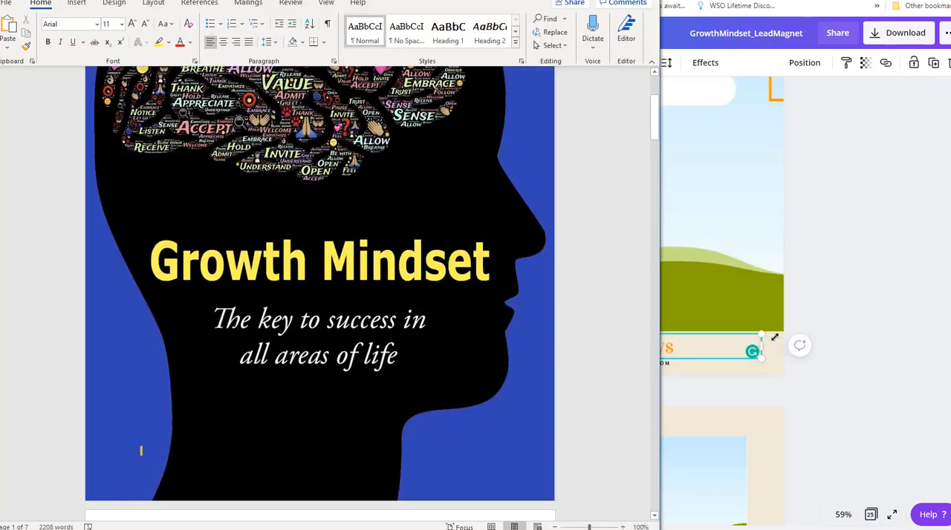
{"action": "key", "text": "alt+Tab"}
{"action": "type", "text": "To"}
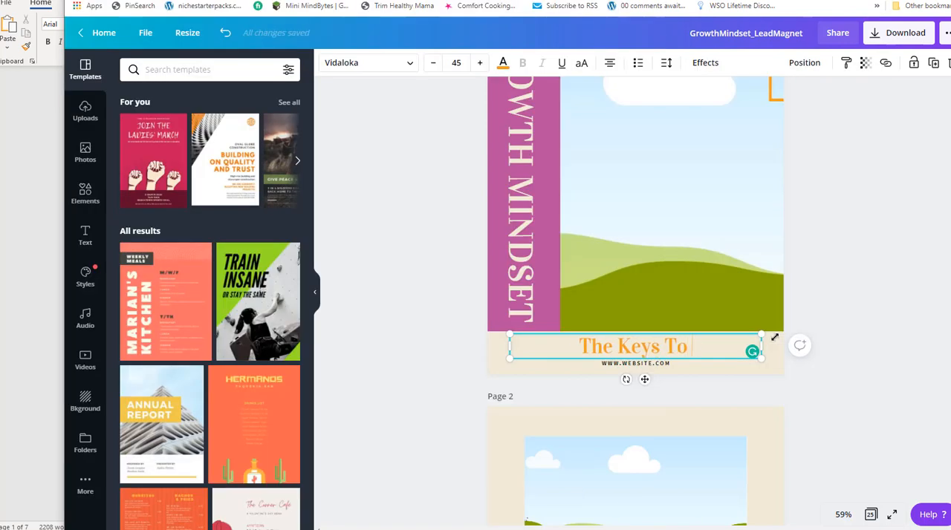
{"action": "type", "text": " Success In"}
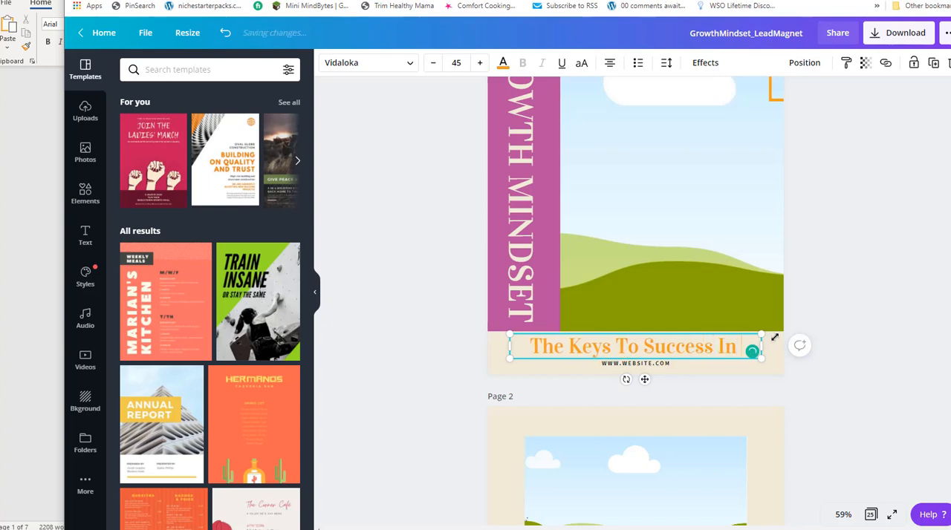
{"action": "key", "text": "alt+Tab"}
{"action": "key", "text": "alt+Tab"}
{"action": "type", "text": "All Areas Of Your Life"}
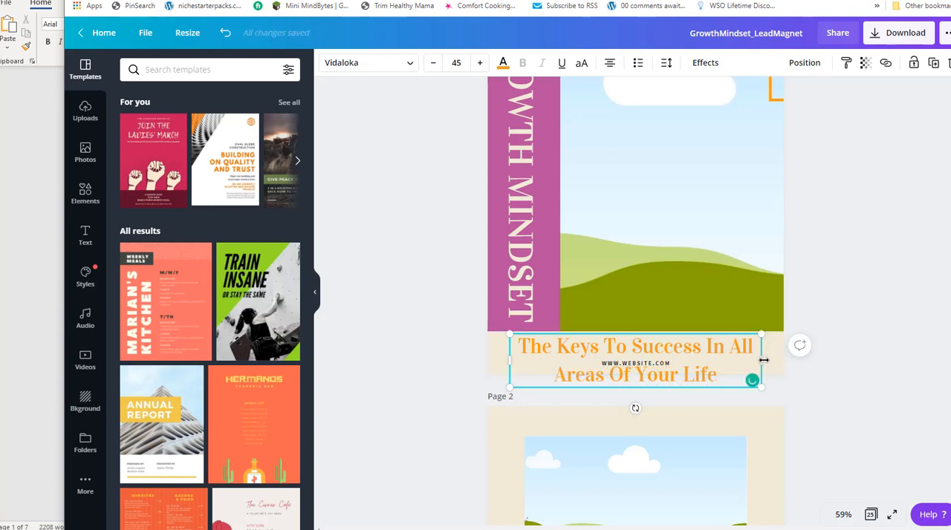
Set the cover subtitle's font size to 20, and scale it up to about 30.3 so it spans the cover width on one line.
{"action": "left_click_drag", "start_coordinate": [724, 376], "coordinate": [450, 339]}
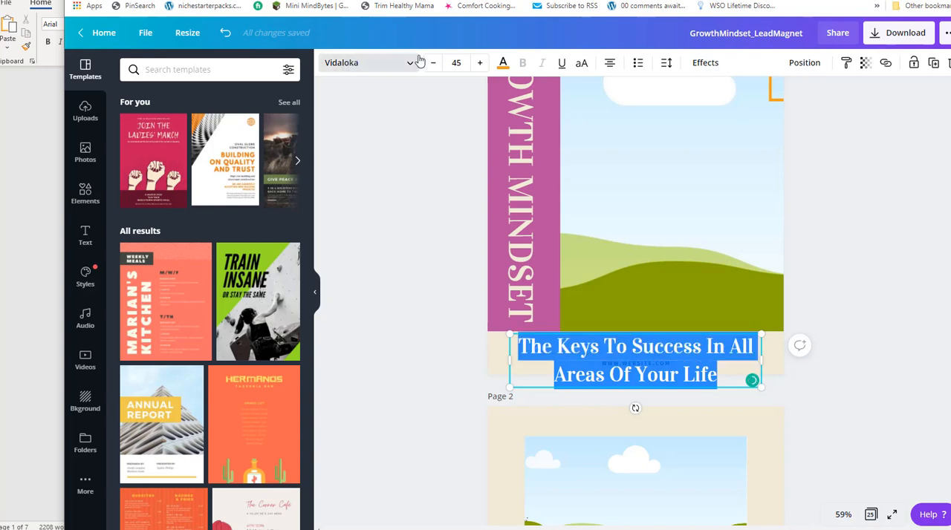
{"action": "left_click", "coordinate": [453, 62]}
{"action": "type", "text": "20"}
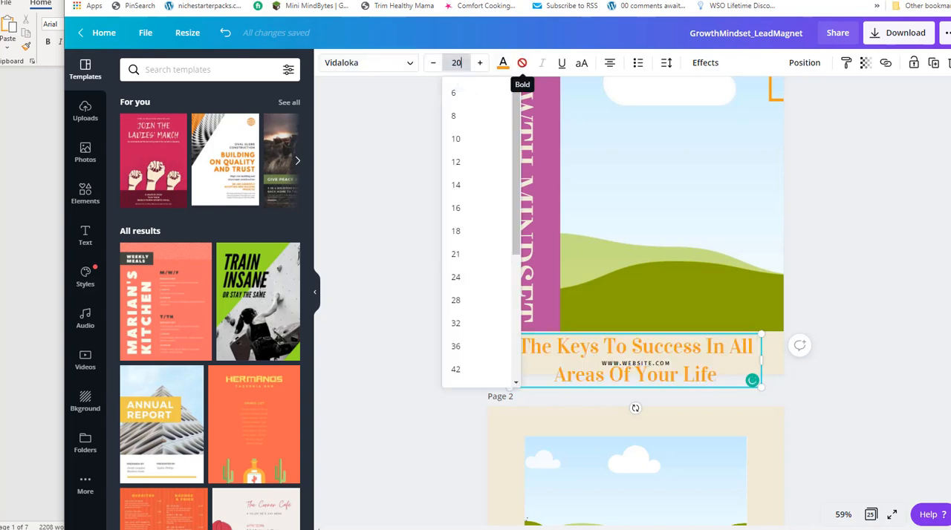
{"action": "key", "text": "Return"}
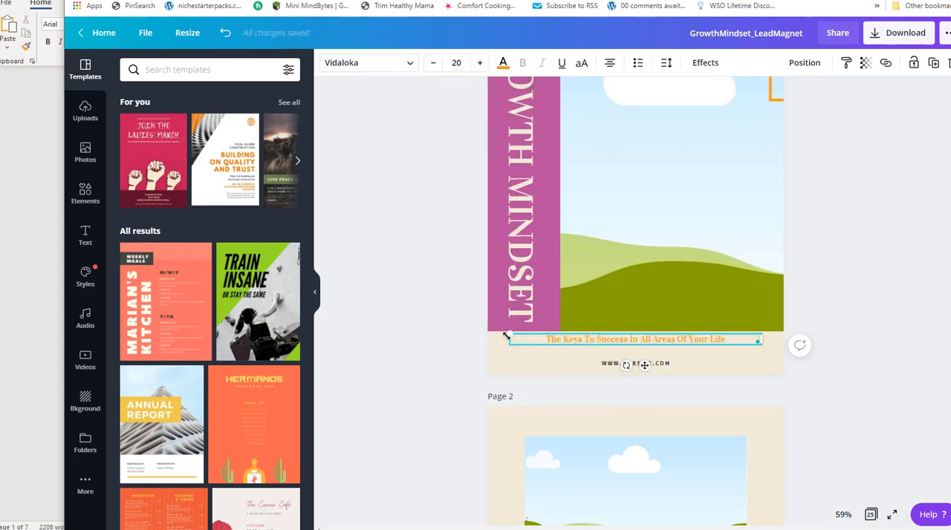
{"action": "left_click_drag", "start_coordinate": [508, 339], "coordinate": [495, 361]}
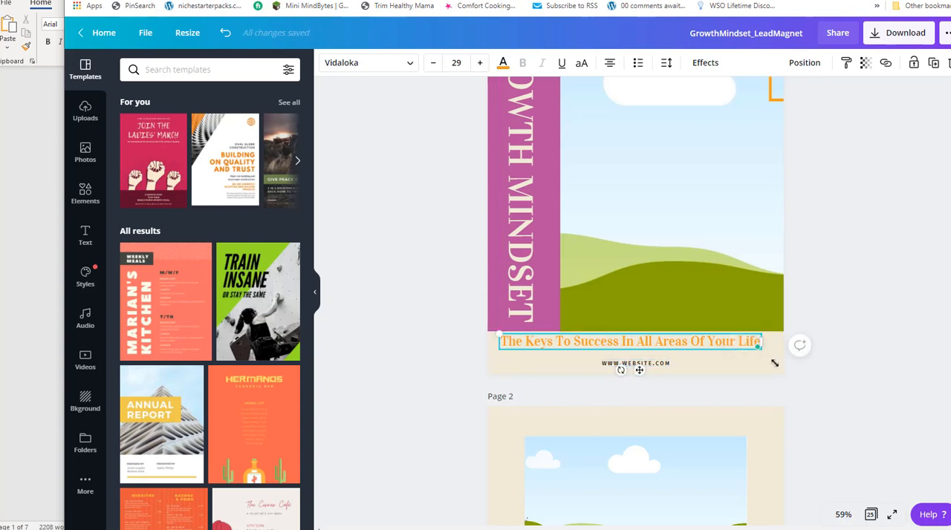
{"action": "mouse_move", "coordinate": [759, 347]}
{"action": "left_mouse_down"}
{"action": "mouse_move", "coordinate": [799, 357]}
{"action": "mouse_move", "coordinate": [774, 355]}
{"action": "left_mouse_up"}
Replace the placeholder web address on the cover with the author's website address and move the subtitle slightly down towards it.
{"action": "left_click", "coordinate": [607, 365]}
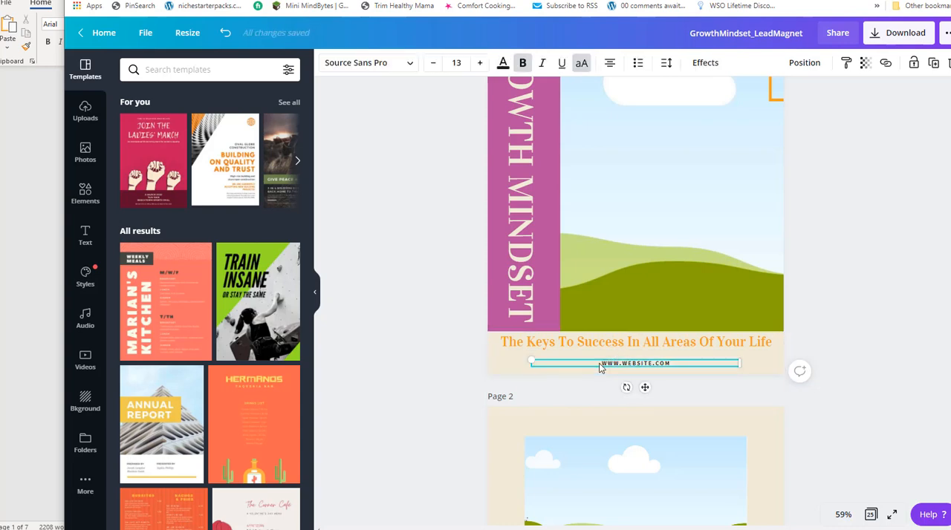
{"action": "left_click_drag", "start_coordinate": [681, 363], "coordinate": [591, 361]}
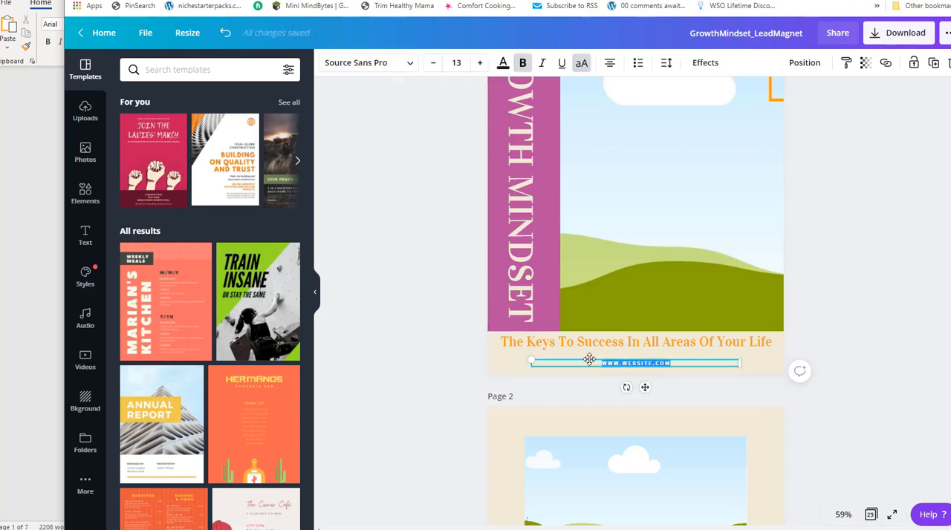
{"action": "type", "text": "APRI"}
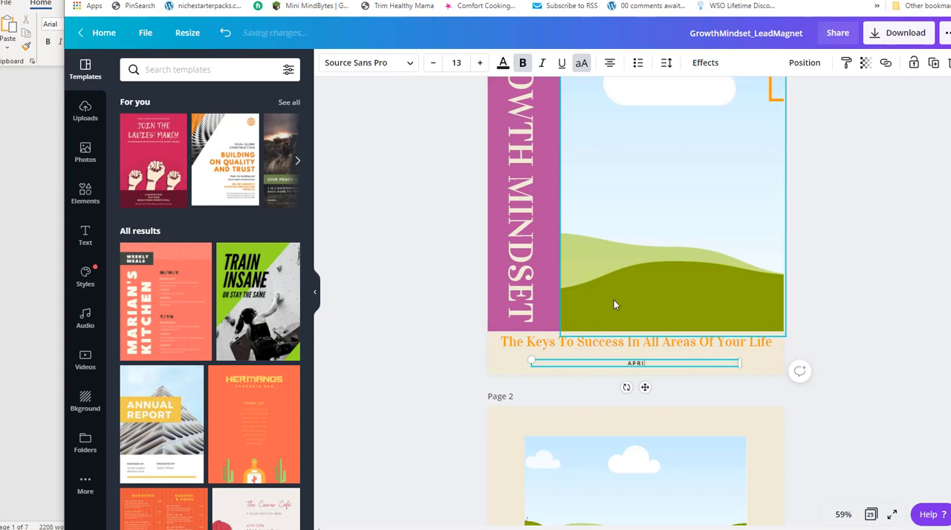
{"action": "type", "text": "LLEMARR.COM"}
{"action": "left_click_drag", "start_coordinate": [614, 340], "coordinate": [606, 355]}
Fill the cover's landscape image frame with the recently used pink cherry blossom photo.
{"action": "scroll", "coordinate": [364, 297], "scroll_direction": "up", "scroll_amount": 2}
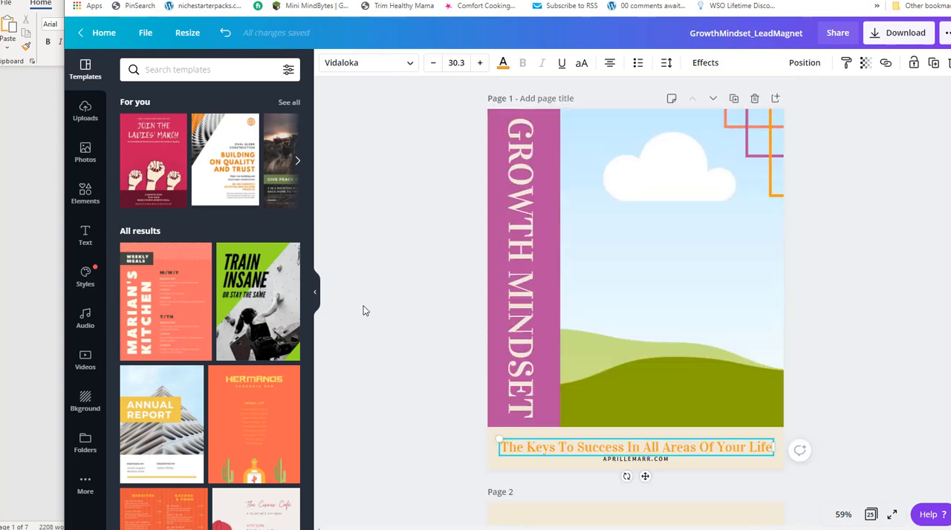
{"action": "left_click", "coordinate": [660, 193]}
{"action": "left_click", "coordinate": [85, 152]}
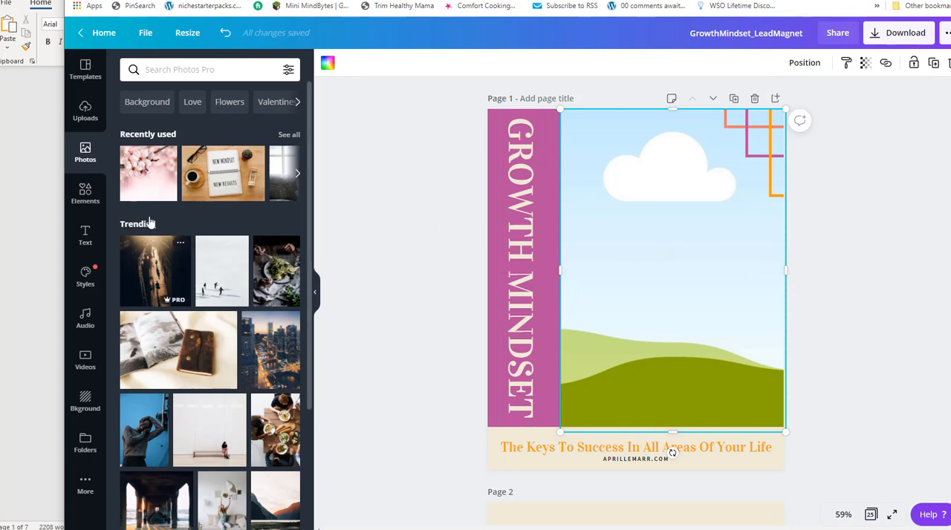
{"action": "left_click", "coordinate": [148, 167]}
{"action": "left_click_drag", "start_coordinate": [654, 286], "coordinate": [714, 255]}
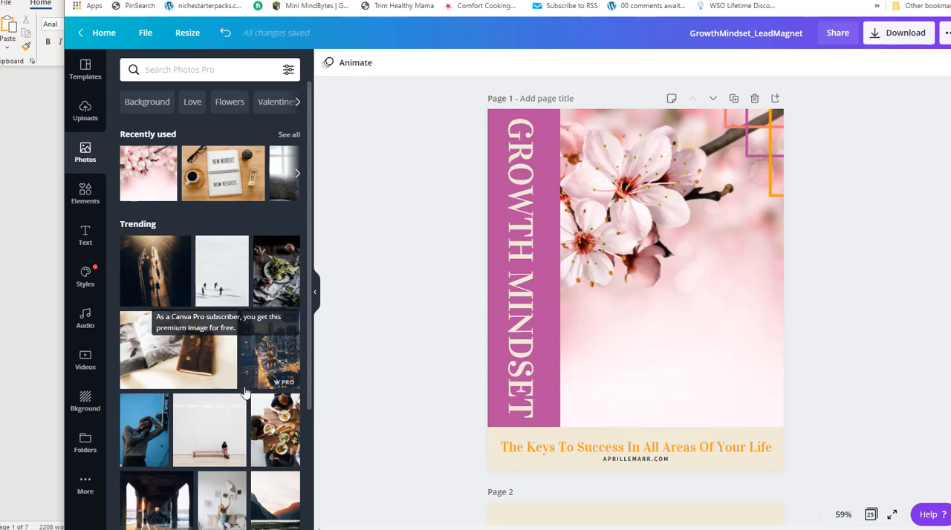
Browse the trending and uploaded images and fill the cover's image frame with the uploaded photo of the girl wearing a flower crown.
{"action": "scroll", "coordinate": [212, 334], "scroll_direction": "down", "scroll_amount": 3}
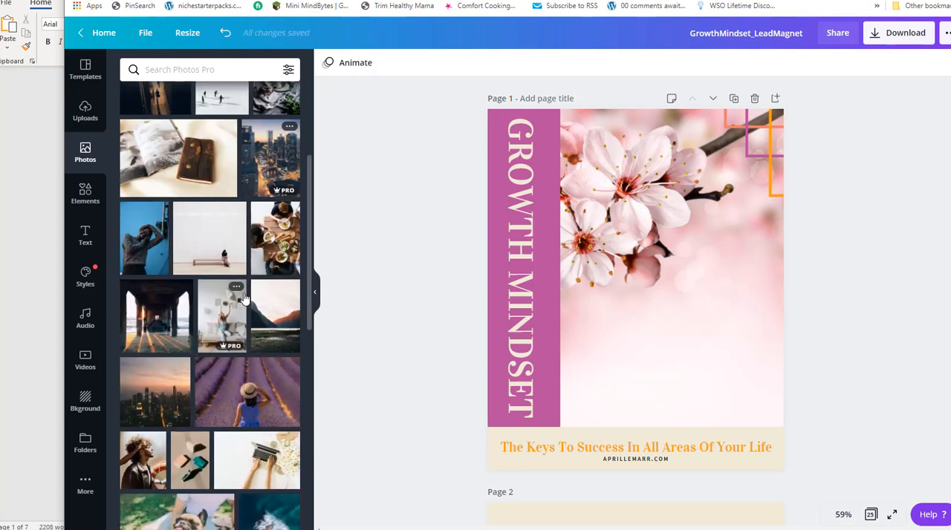
{"action": "scroll", "coordinate": [243, 298], "scroll_direction": "down", "scroll_amount": 3}
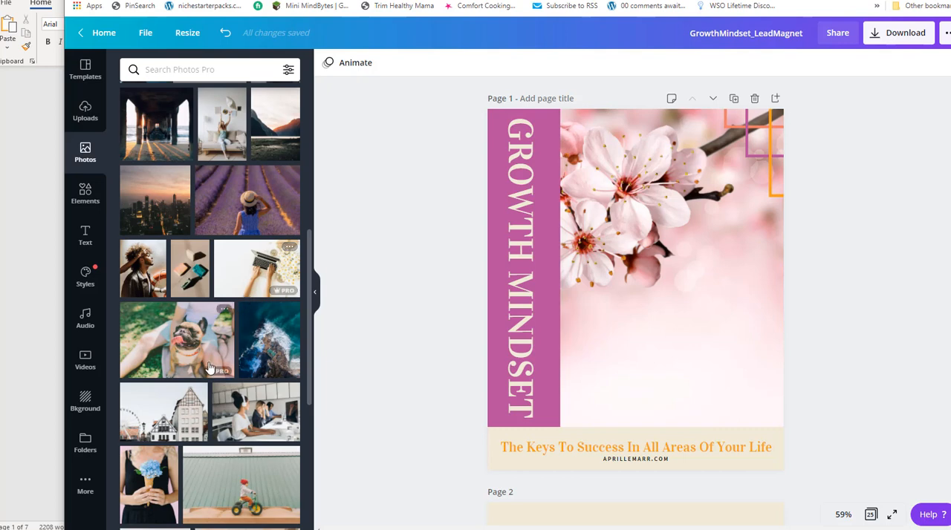
{"action": "mouse_move", "coordinate": [286, 292]}
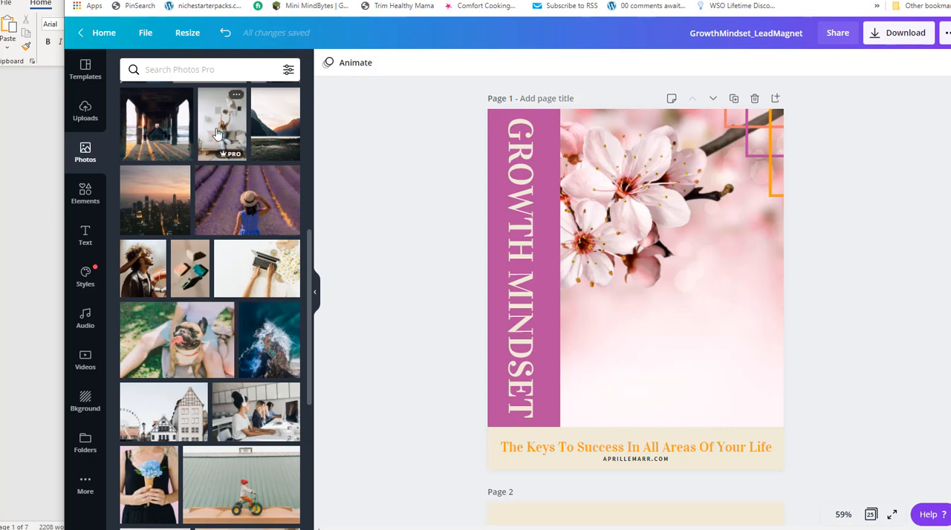
{"action": "scroll", "coordinate": [221, 142], "scroll_direction": "up", "scroll_amount": 5}
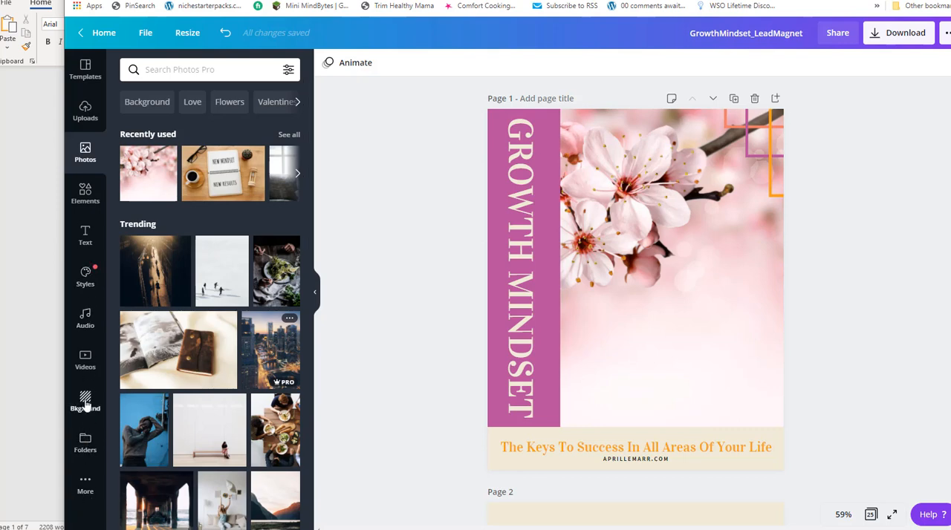
{"action": "left_click", "coordinate": [85, 110]}
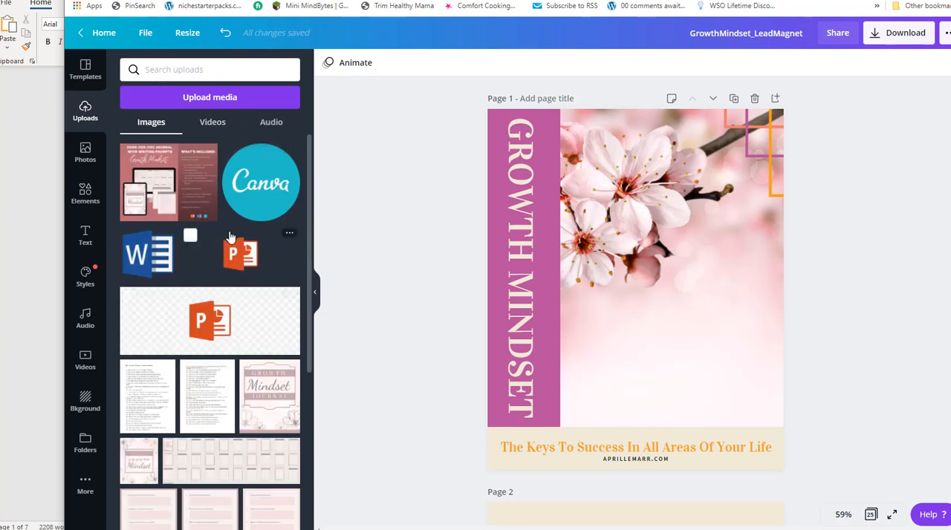
{"action": "scroll", "coordinate": [232, 246], "scroll_direction": "down", "scroll_amount": 4}
{"action": "scroll", "coordinate": [232, 246], "scroll_direction": "down", "scroll_amount": 10}
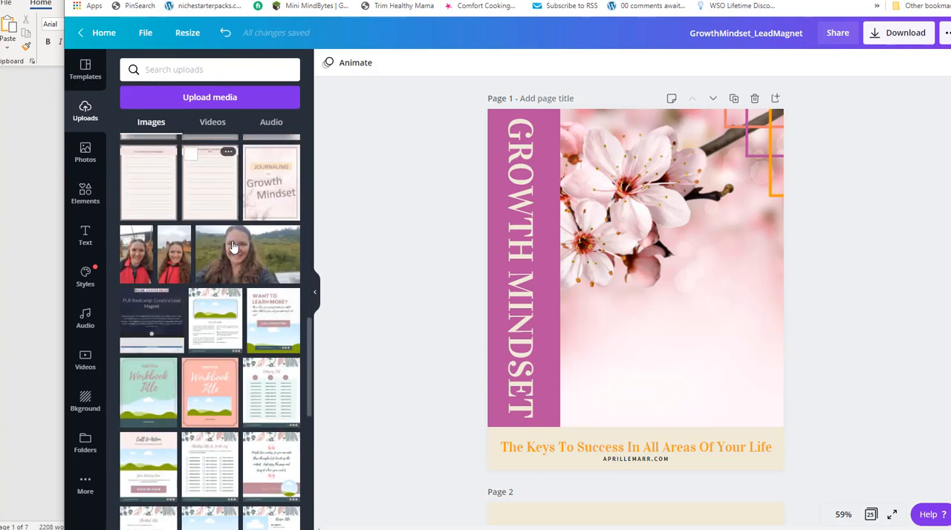
{"action": "scroll", "coordinate": [233, 246], "scroll_direction": "down", "scroll_amount": 10}
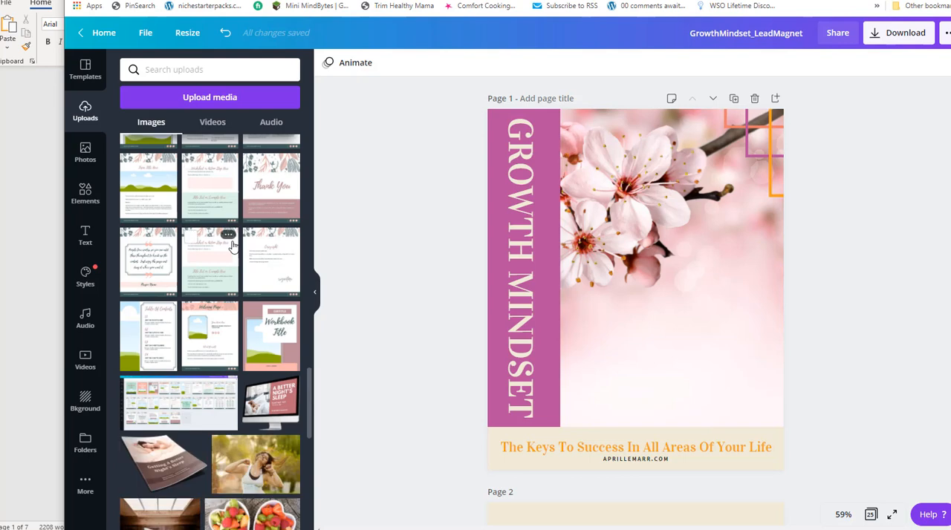
{"action": "scroll", "coordinate": [170, 419], "scroll_direction": "down", "scroll_amount": 3}
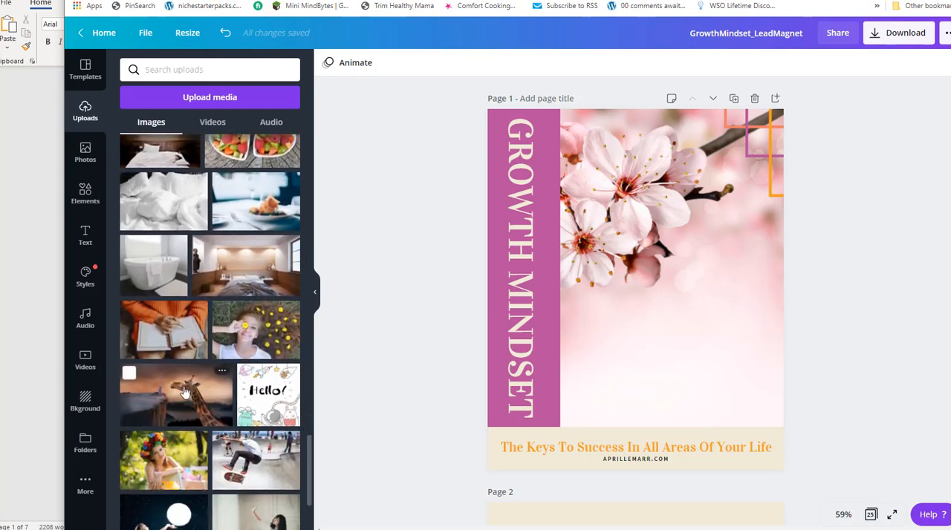
{"action": "scroll", "coordinate": [177, 423], "scroll_direction": "down", "scroll_amount": 2}
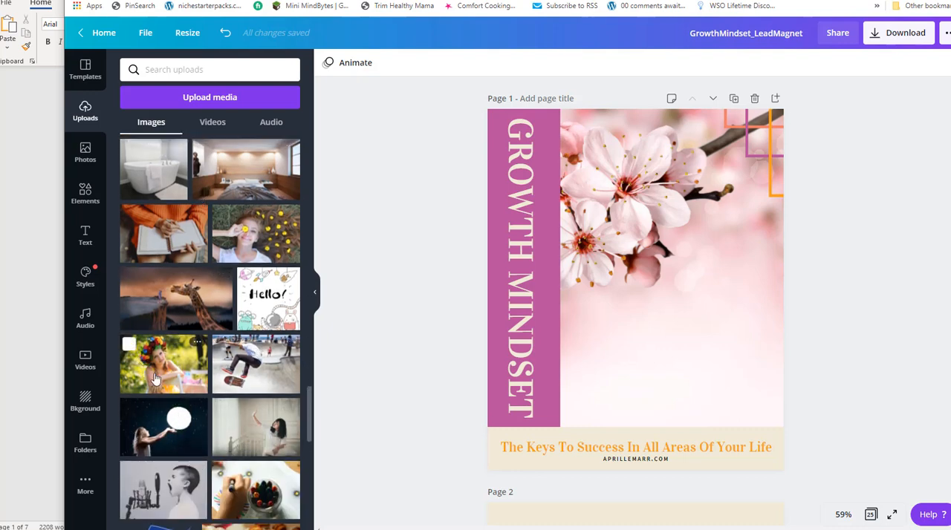
{"action": "left_click_drag", "start_coordinate": [147, 379], "coordinate": [615, 328]}
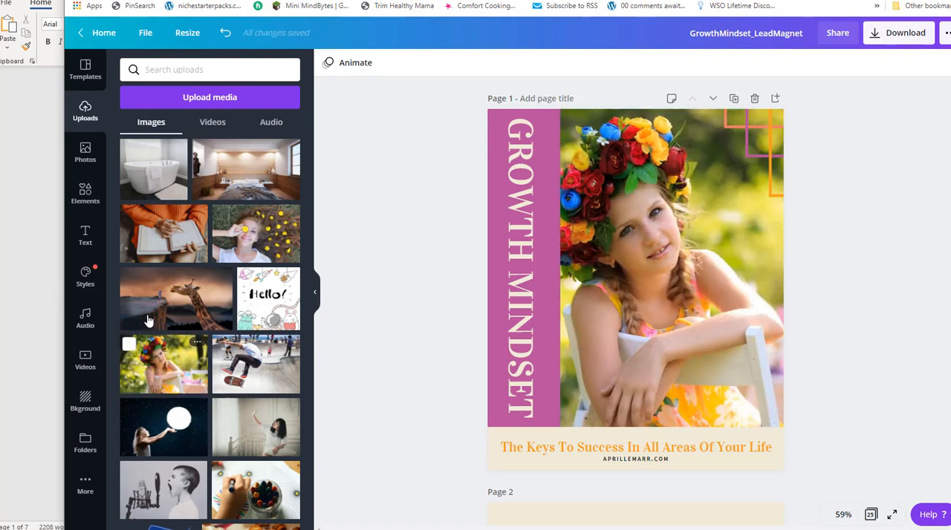
Fill the cover's image frame with the uploaded photo of a child feeding a giraffe, and browse further uploads for alternatives.
{"action": "left_click_drag", "start_coordinate": [149, 312], "coordinate": [663, 293]}
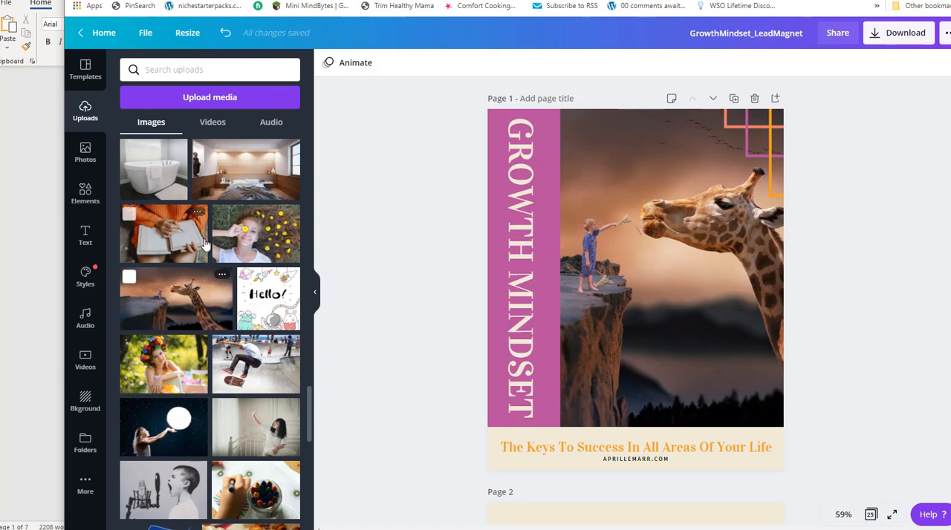
{"action": "scroll", "coordinate": [210, 297], "scroll_direction": "down", "scroll_amount": 6}
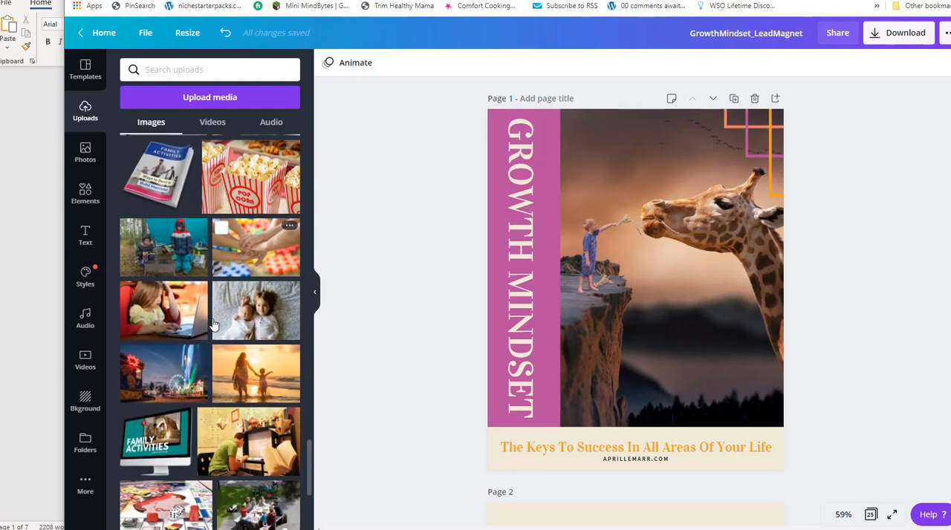
{"action": "scroll", "coordinate": [220, 364], "scroll_direction": "down", "scroll_amount": 3}
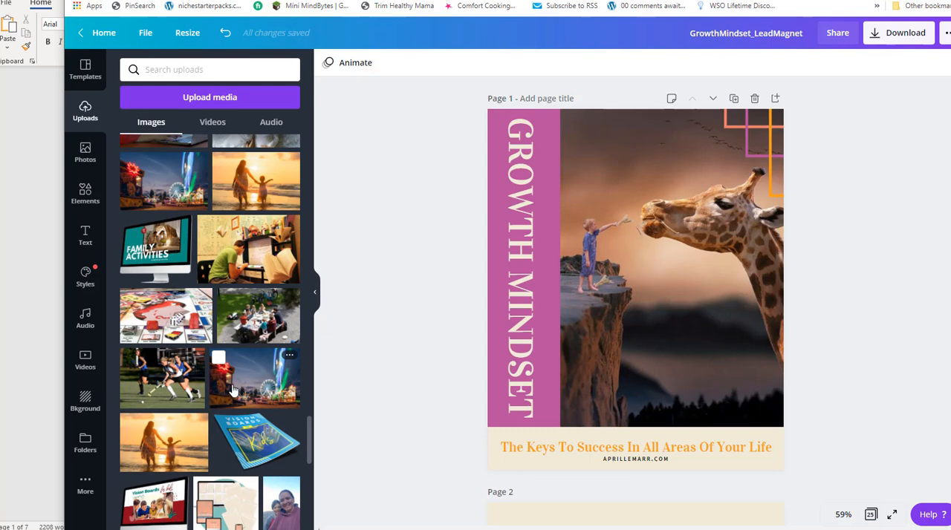
{"action": "scroll", "coordinate": [226, 344], "scroll_direction": "down", "scroll_amount": 2}
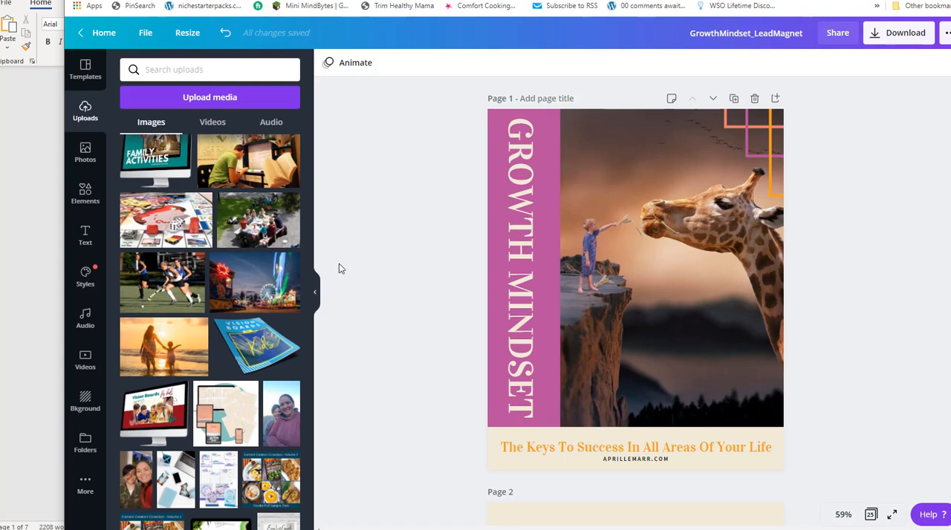
{"action": "scroll", "coordinate": [249, 286], "scroll_direction": "down", "scroll_amount": 3}
{"action": "scroll", "coordinate": [230, 286], "scroll_direction": "up", "scroll_amount": 5}
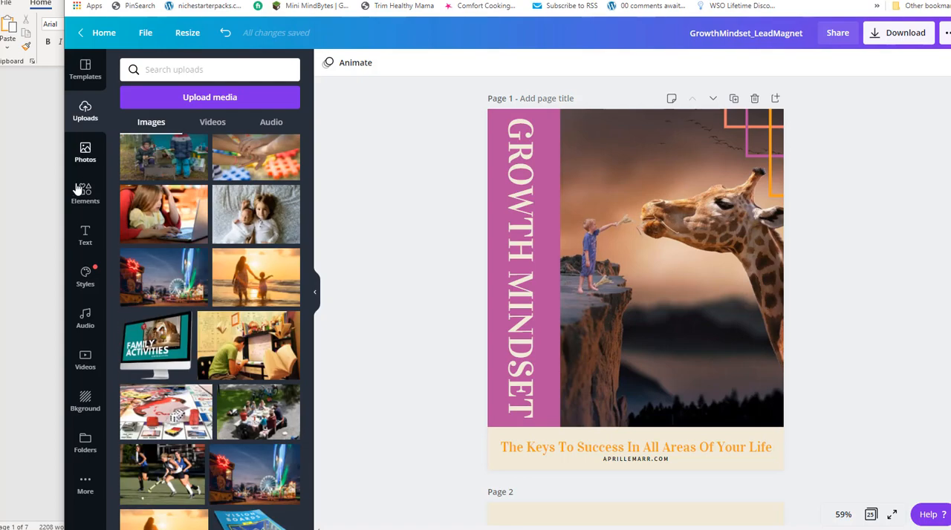
Search the photo library for "growth".
{"action": "left_click", "coordinate": [86, 152]}
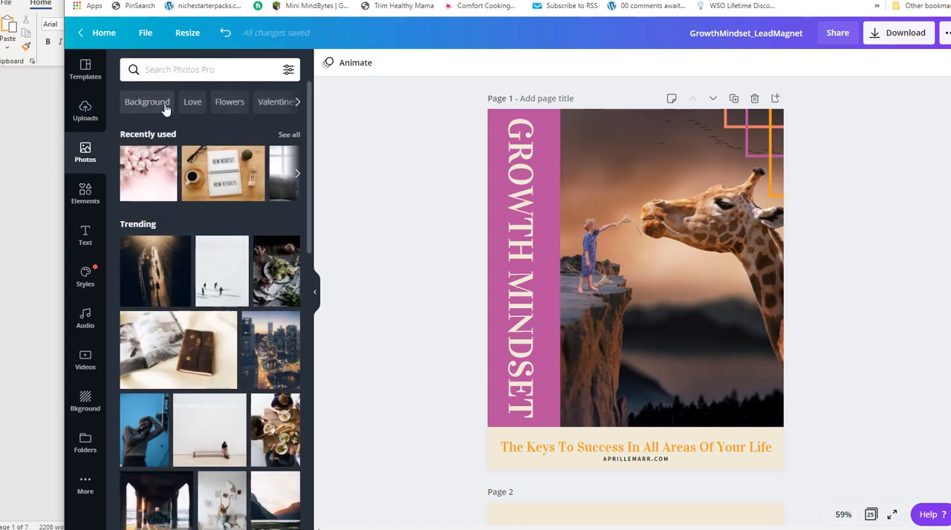
{"action": "left_click", "coordinate": [195, 75]}
{"action": "type", "text": "growth"}
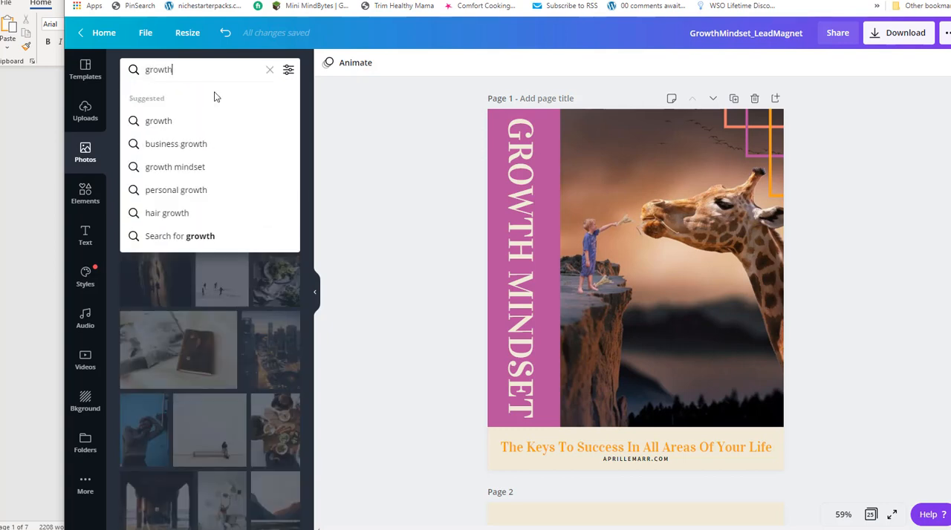
{"action": "key", "text": "Return"}
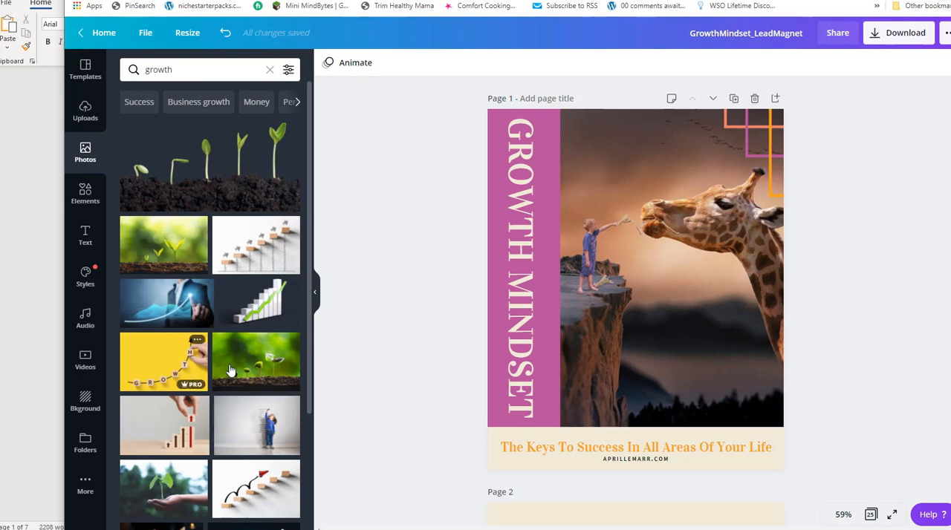
Try the photo of a hand holding a seedling and the photo of a plant inside a light bulb in the cover's image frame.
{"action": "scroll", "coordinate": [246, 239], "scroll_direction": "down", "scroll_amount": 2}
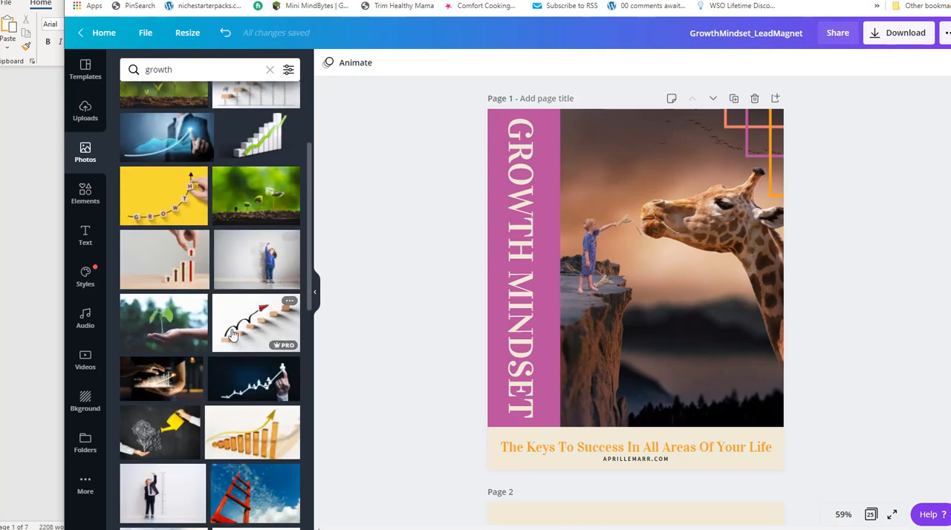
{"action": "left_click_drag", "start_coordinate": [180, 330], "coordinate": [703, 284]}
{"action": "scroll", "coordinate": [167, 275], "scroll_direction": "down", "scroll_amount": 2}
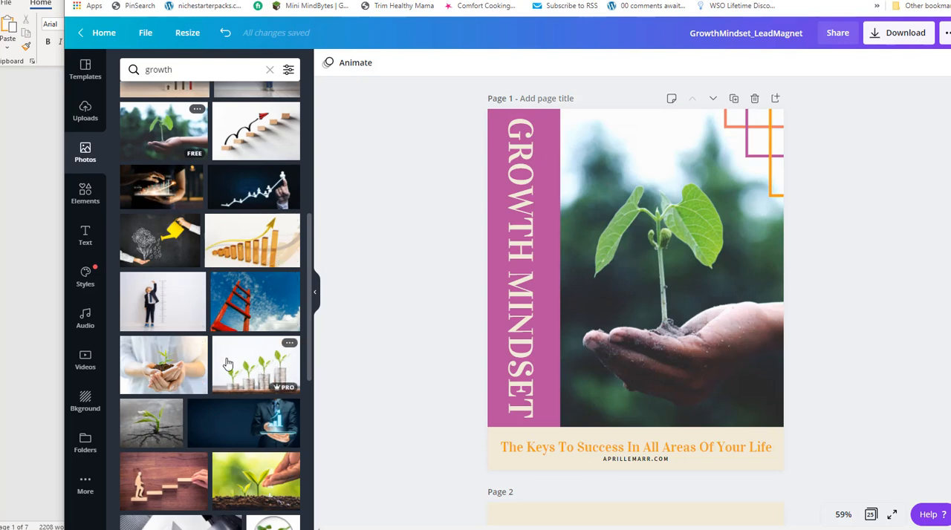
{"action": "scroll", "coordinate": [198, 379], "scroll_direction": "down", "scroll_amount": 2}
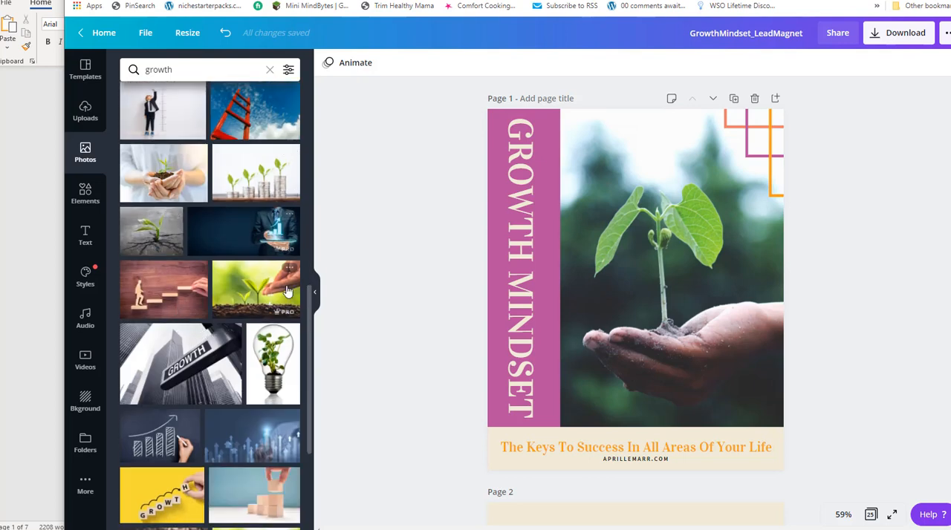
{"action": "left_click_drag", "start_coordinate": [272, 358], "coordinate": [630, 259]}
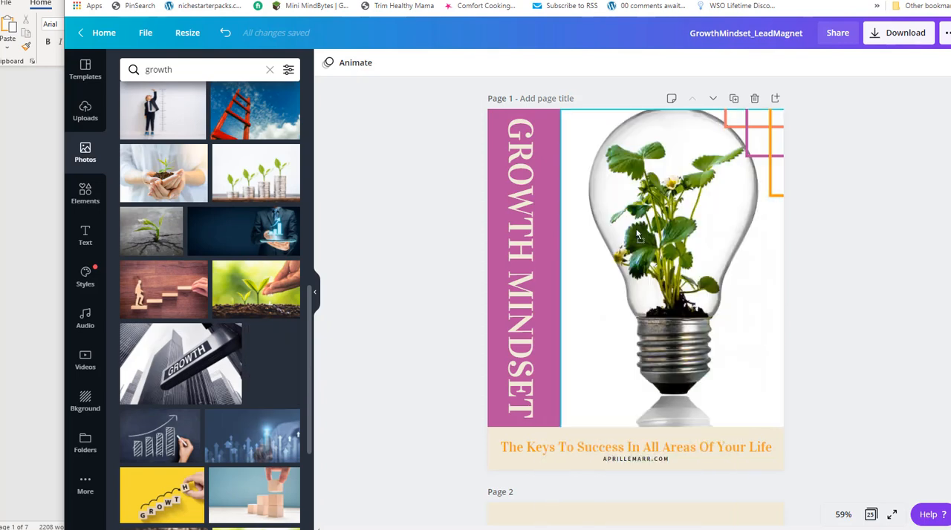
Fill the cover's image frame with the photo of the potted seedling and red heart, and shift the photo slightly to the right within the frame.
{"action": "scroll", "coordinate": [206, 301], "scroll_direction": "down", "scroll_amount": 2}
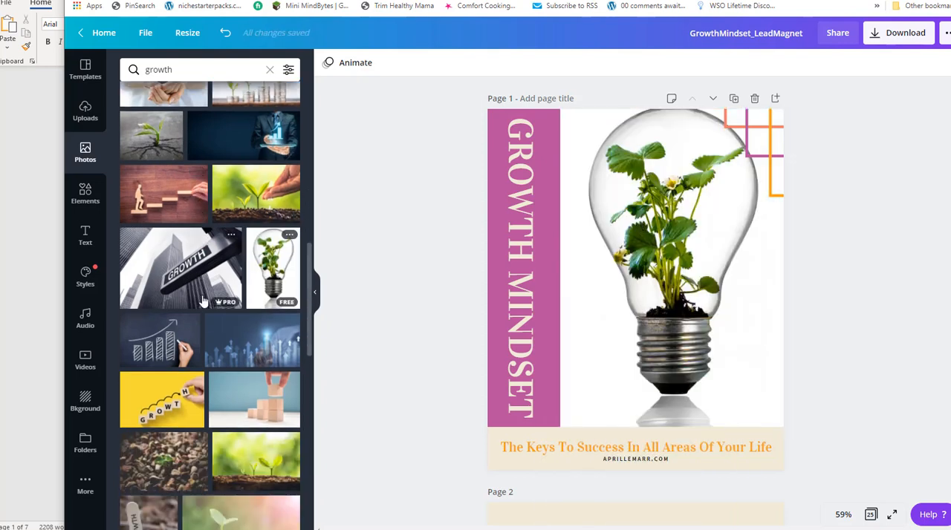
{"action": "scroll", "coordinate": [211, 306], "scroll_direction": "down", "scroll_amount": 1}
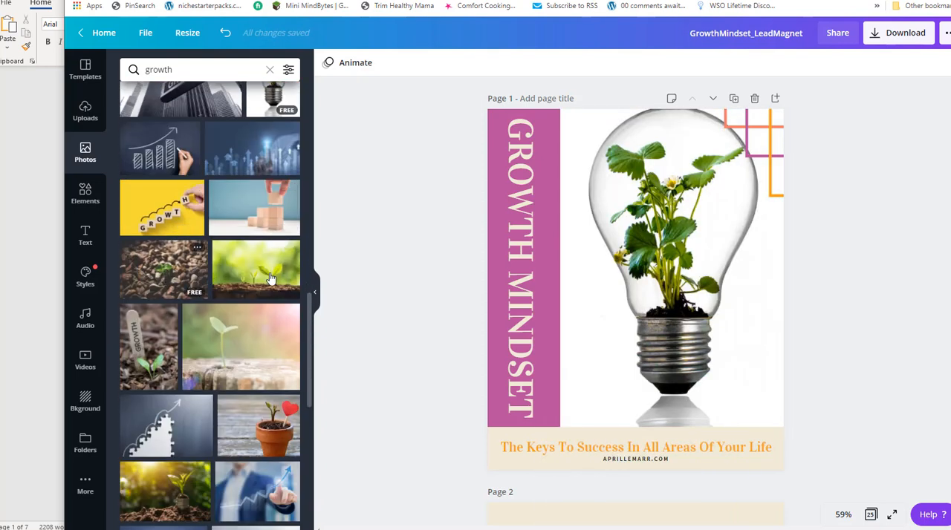
{"action": "scroll", "coordinate": [238, 319], "scroll_direction": "down", "scroll_amount": 1}
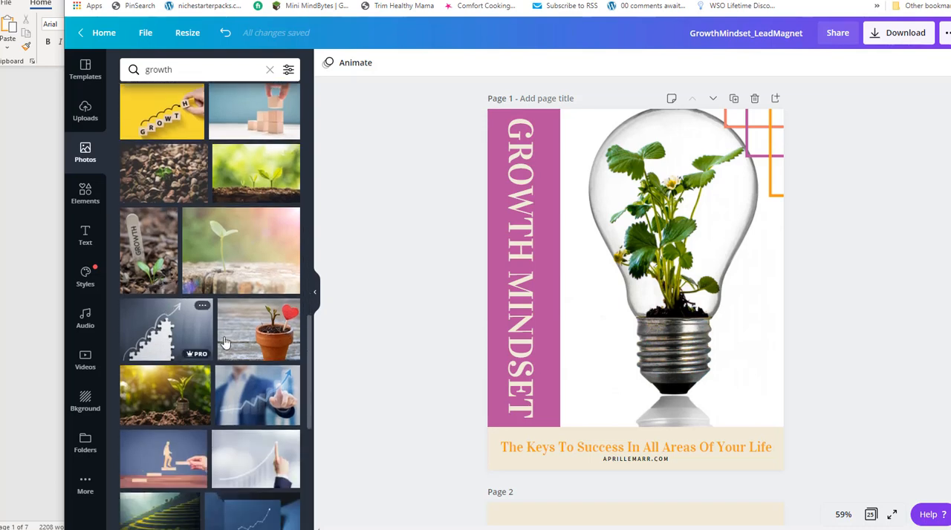
{"action": "left_click_drag", "start_coordinate": [261, 335], "coordinate": [504, 284]}
{"action": "double_click", "coordinate": [677, 283]}
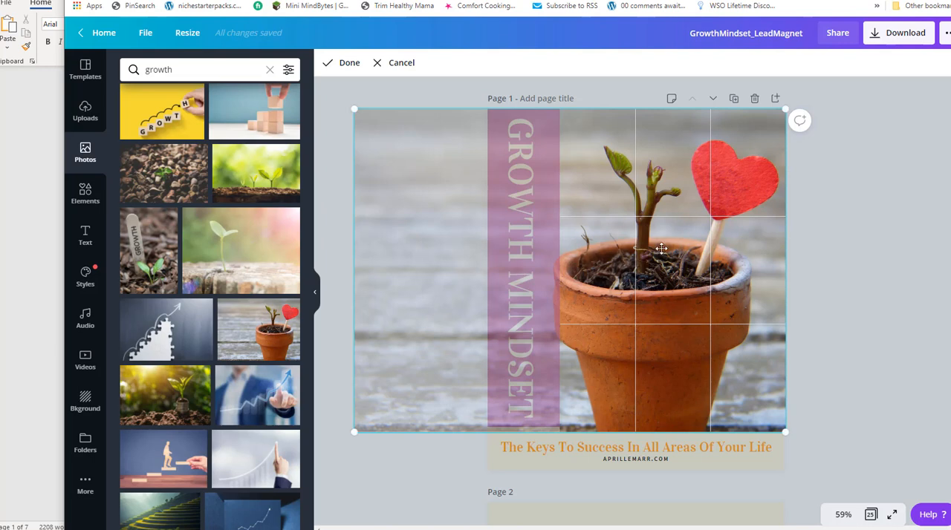
{"action": "left_click_drag", "start_coordinate": [650, 259], "coordinate": [658, 258]}
{"action": "left_click", "coordinate": [330, 63]}
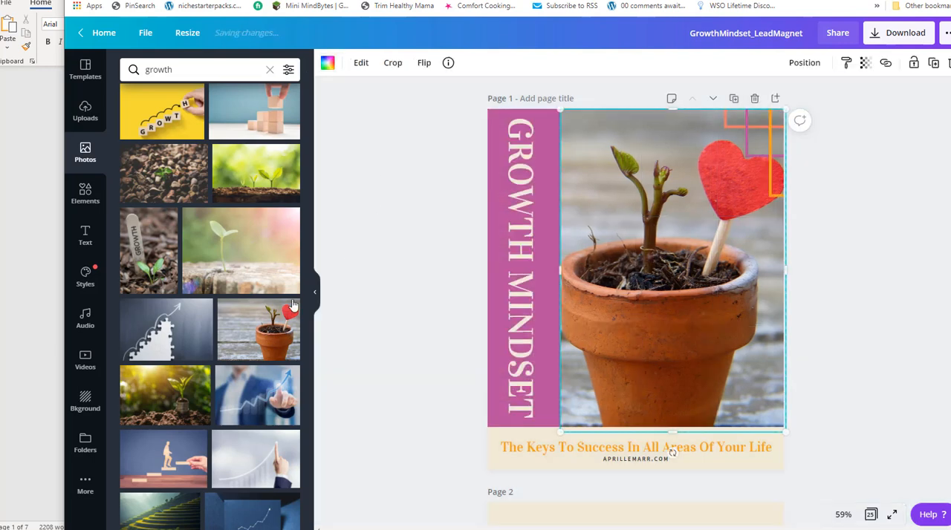
Look over the Welcome page and the page after it, and review the available layouts in the overview of all pages.
{"action": "scroll", "coordinate": [190, 329], "scroll_direction": "down", "scroll_amount": 5}
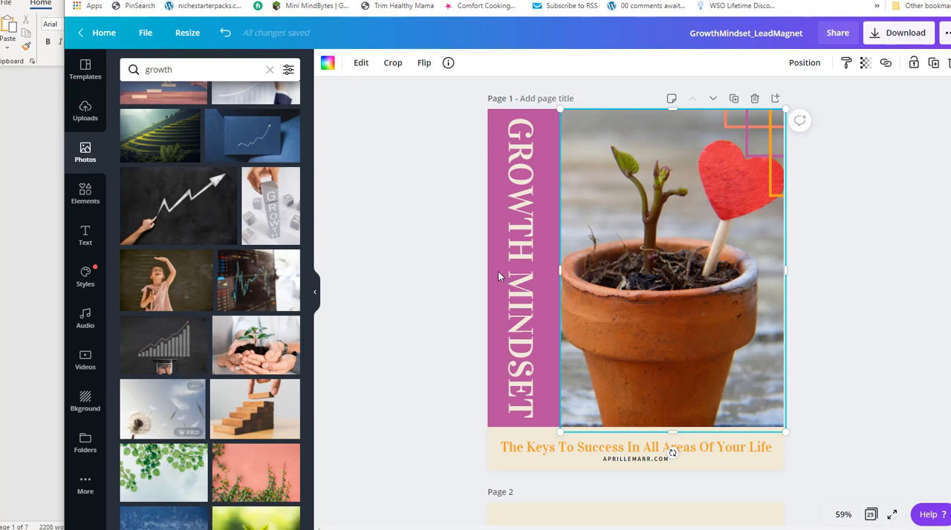
{"action": "scroll", "coordinate": [761, 243], "scroll_direction": "down", "scroll_amount": 1}
{"action": "scroll", "coordinate": [761, 244], "scroll_direction": "down", "scroll_amount": 1}
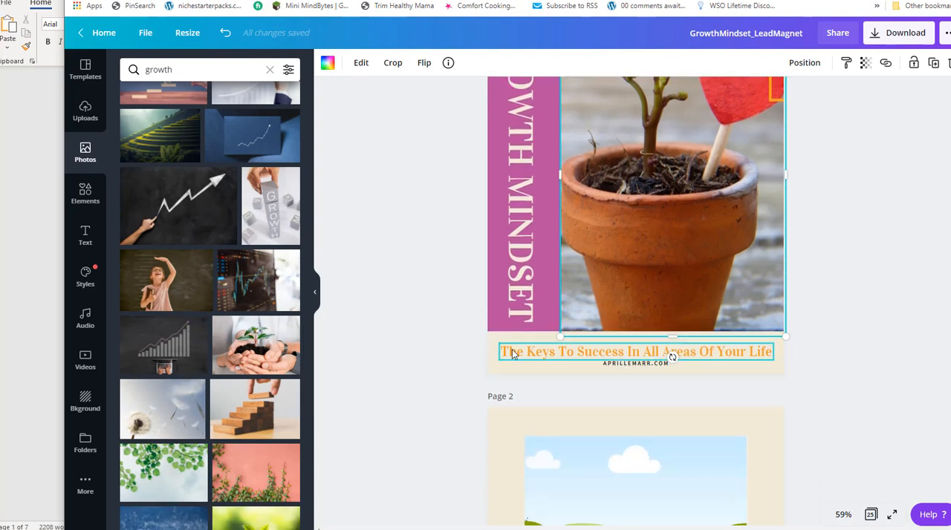
{"action": "scroll", "coordinate": [810, 318], "scroll_direction": "down", "scroll_amount": 4}
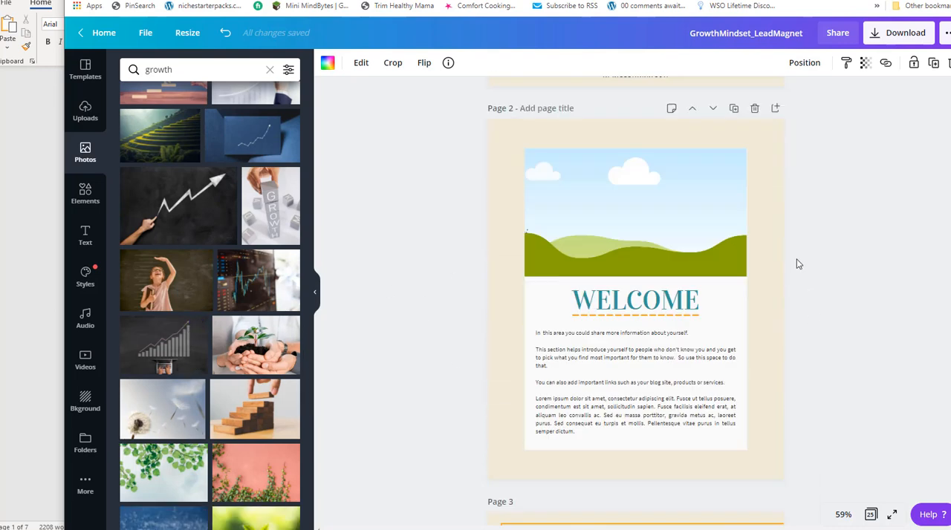
{"action": "double_click", "coordinate": [646, 387]}
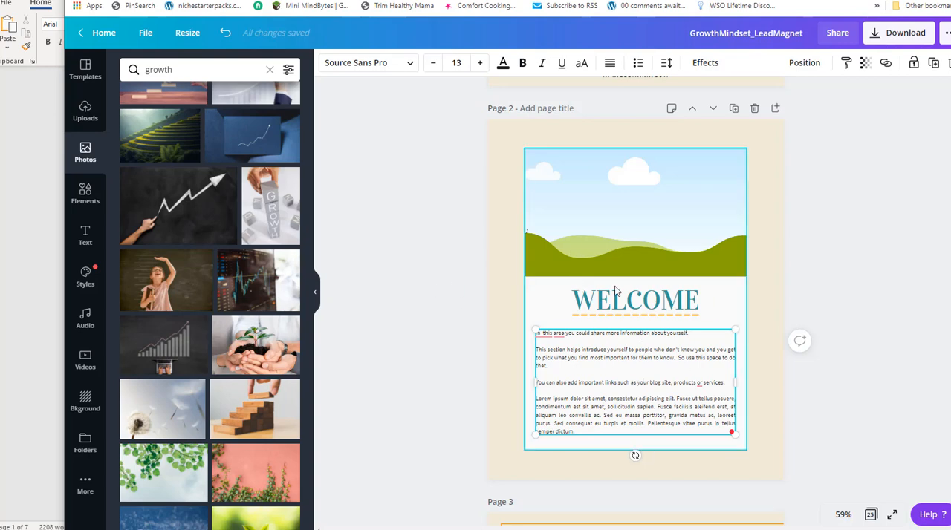
{"action": "scroll", "coordinate": [624, 320], "scroll_direction": "down", "scroll_amount": 4}
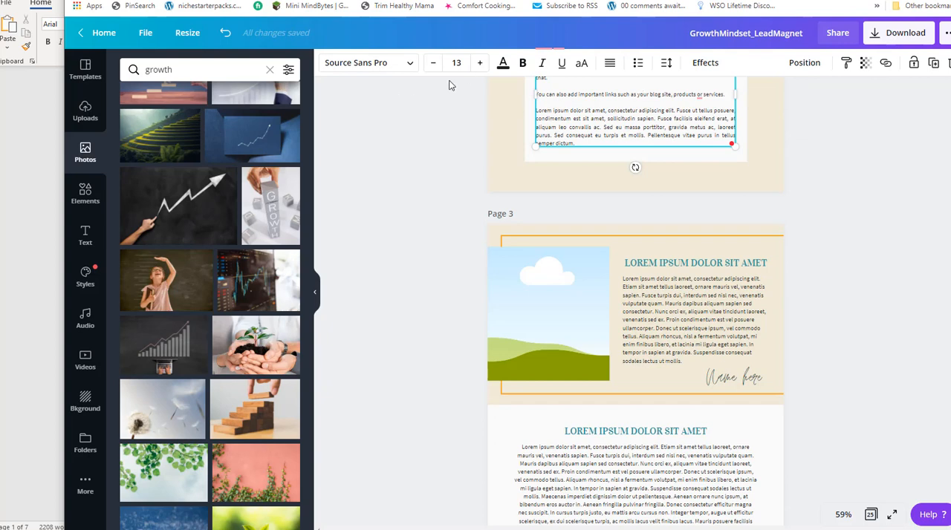
{"action": "left_click", "coordinate": [871, 514]}
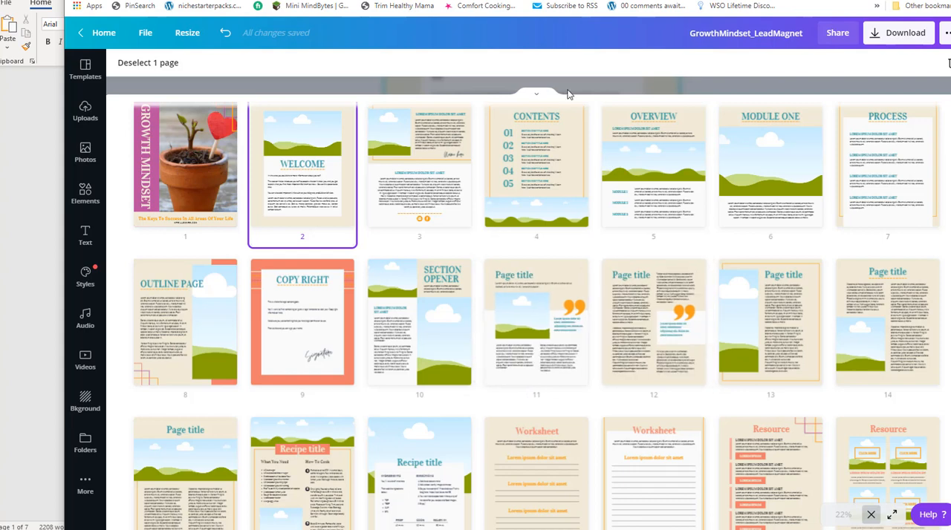
{"action": "left_click_drag", "start_coordinate": [621, 1], "coordinate": [611, 2]}
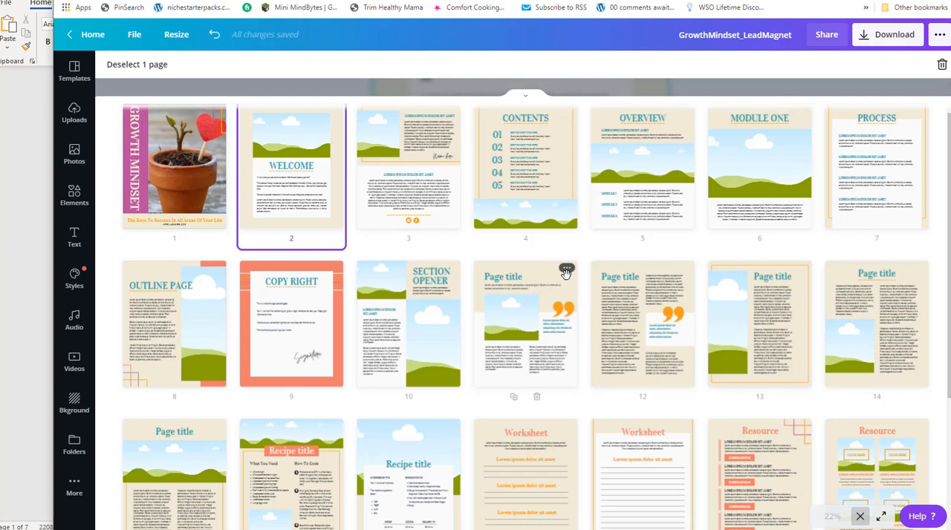
{"action": "scroll", "coordinate": [535, 279], "scroll_direction": "down", "scroll_amount": 2}
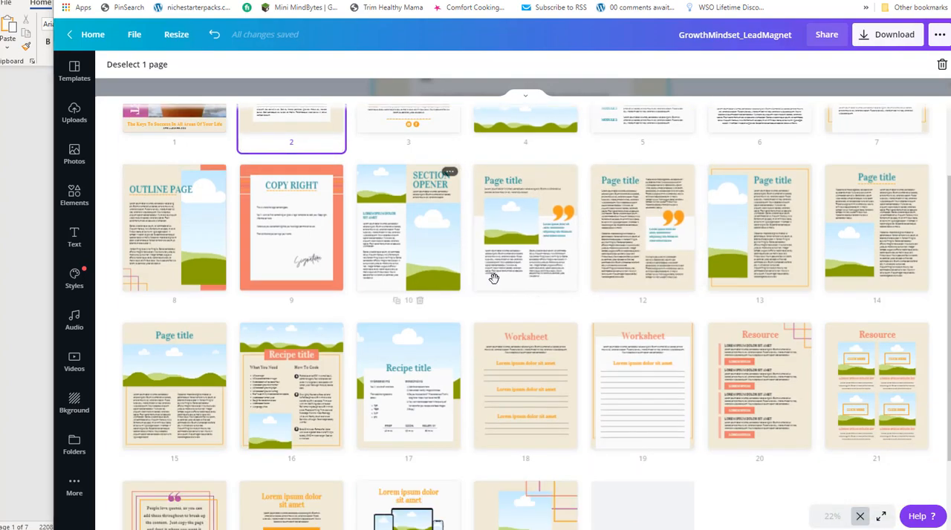
Switch to the Word document and compare the Growth Mindset report's cover and opening text with the template's page layouts.
{"action": "key", "text": "alt+Tab"}
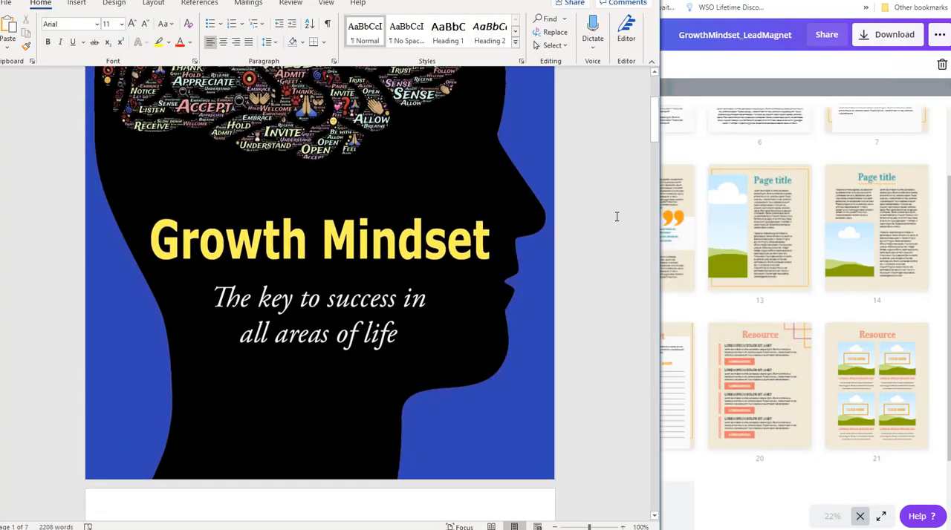
{"action": "scroll", "coordinate": [616, 214], "scroll_direction": "down", "scroll_amount": 5}
{"action": "scroll", "coordinate": [391, 221], "scroll_direction": "down", "scroll_amount": 1}
{"action": "key", "text": "alt+Tab"}
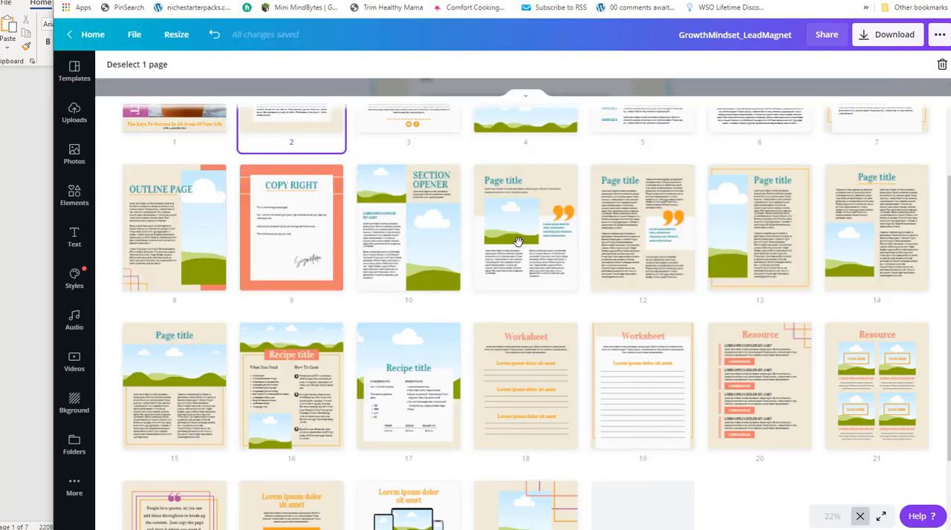
{"action": "key", "text": "alt+Tab"}
{"action": "scroll", "coordinate": [302, 265], "scroll_direction": "up", "scroll_amount": 1}
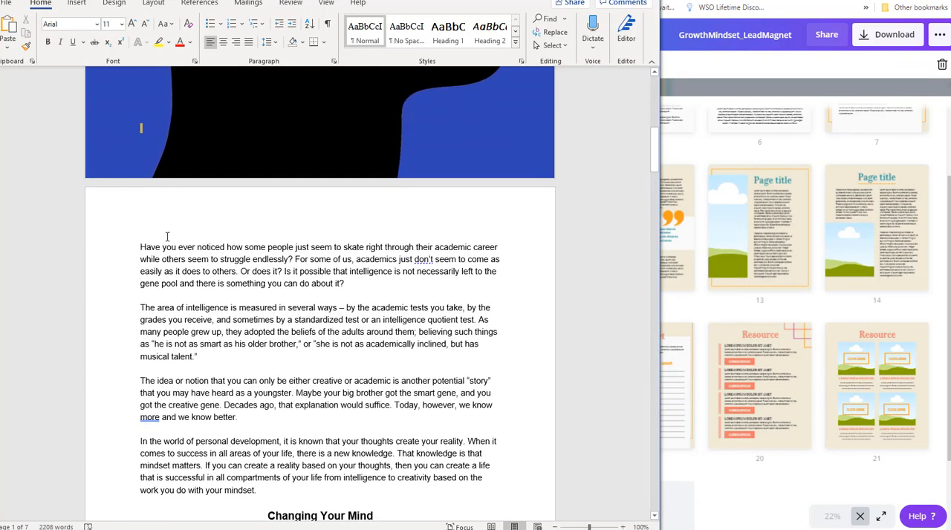
Return to Canva and move the Welcome page behind the Contents page, making it page 4.
{"action": "key", "text": "alt+Tab"}
{"action": "scroll", "coordinate": [310, 341], "scroll_direction": "up", "scroll_amount": 2}
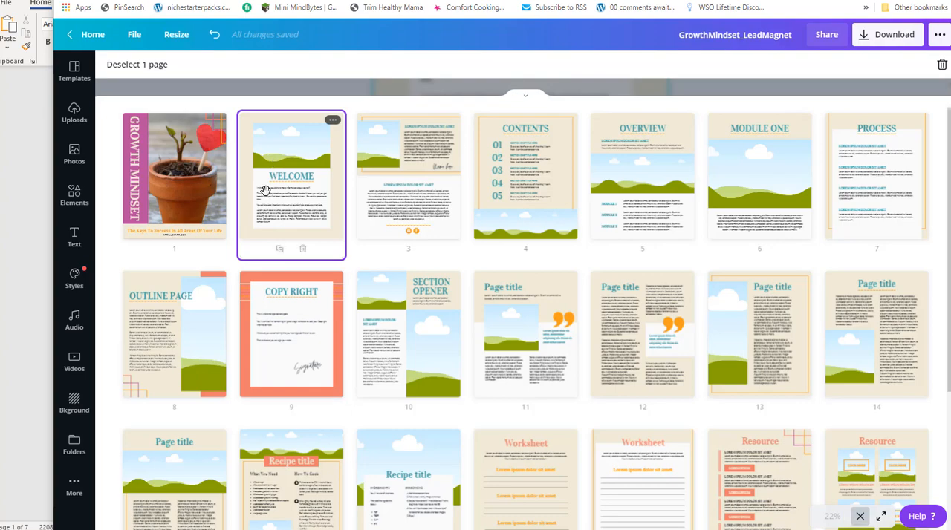
{"action": "left_click_drag", "start_coordinate": [492, 195], "coordinate": [520, 204]}
Copy the Word document's four introductory paragraphs before "Changing Your Mind" and paste them over the placeholder body text on Canva's Welcome page.
{"action": "key", "text": "alt+Tab"}
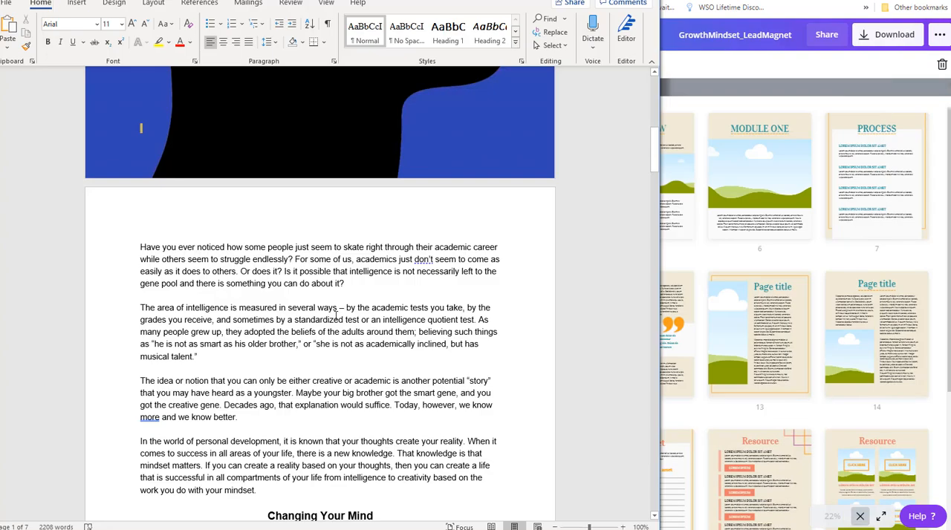
{"action": "left_click_drag", "start_coordinate": [138, 244], "coordinate": [293, 493]}
{"action": "key", "text": "ctrl+c"}
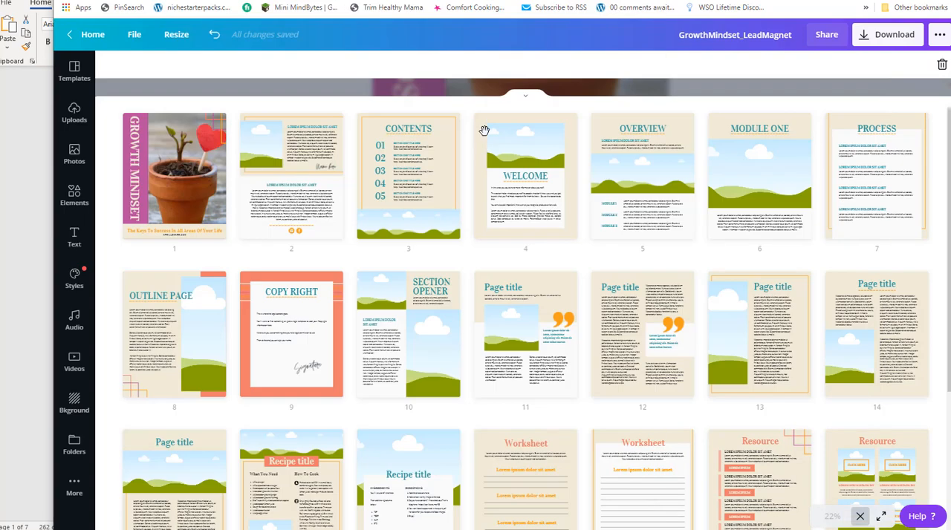
{"action": "key", "text": "alt+Tab"}
{"action": "double_click", "coordinate": [503, 198]}
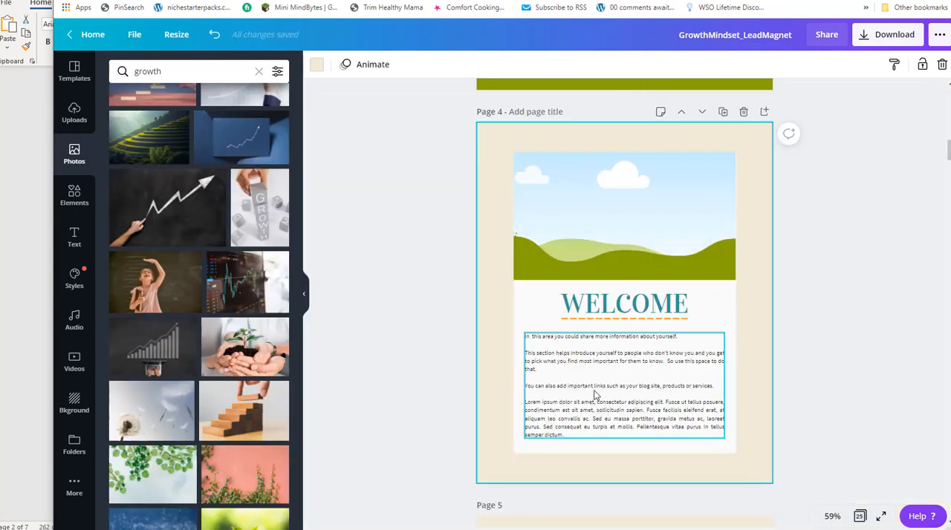
{"action": "left_click", "coordinate": [593, 396]}
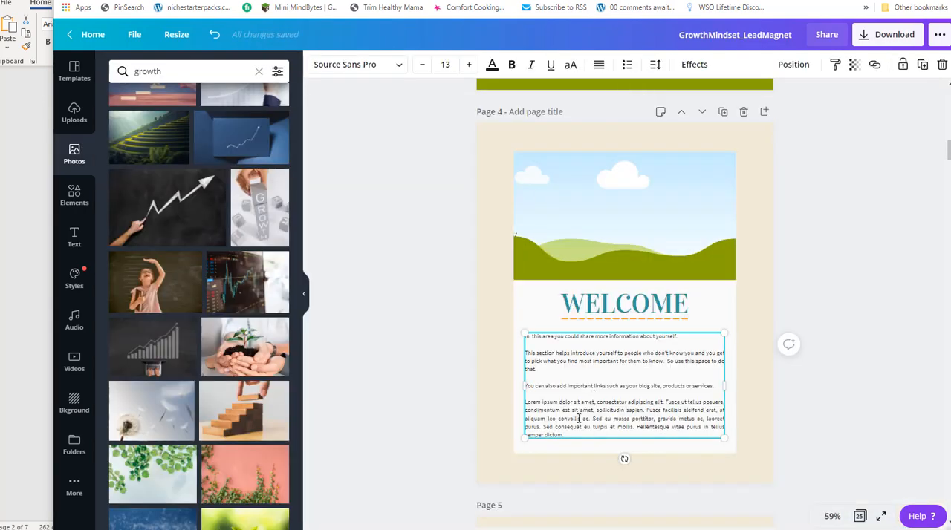
{"action": "left_click_drag", "start_coordinate": [574, 433], "coordinate": [511, 337]}
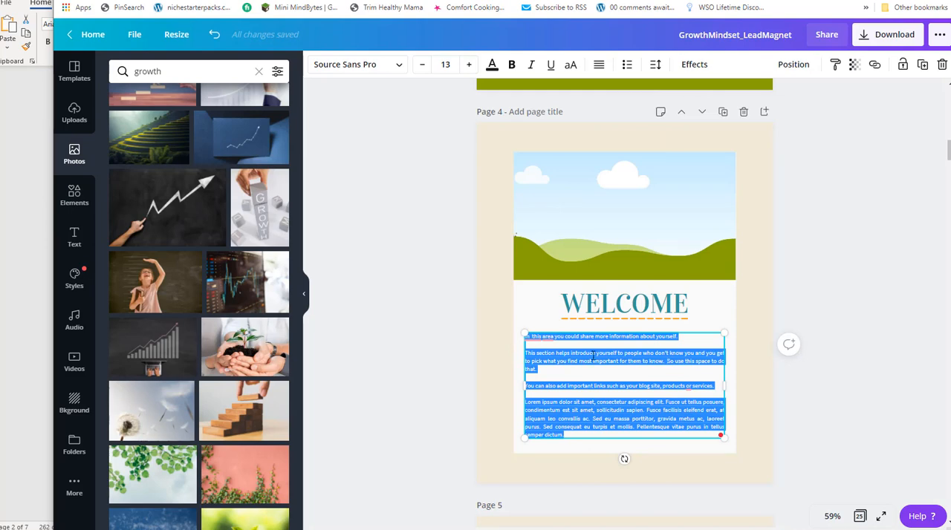
{"action": "key", "text": "ctrl+v"}
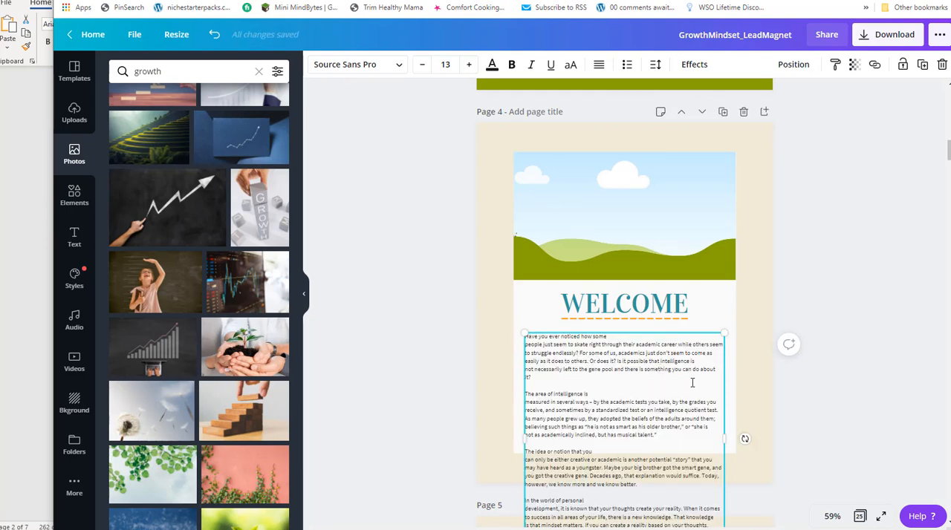
Widen the Welcome page's body text box well beyond the page edge and join the broken lines of the first paragraph.
{"action": "scroll", "coordinate": [698, 364], "scroll_direction": "down", "scroll_amount": 4}
{"action": "scroll", "coordinate": [697, 364], "scroll_direction": "up", "scroll_amount": 3}
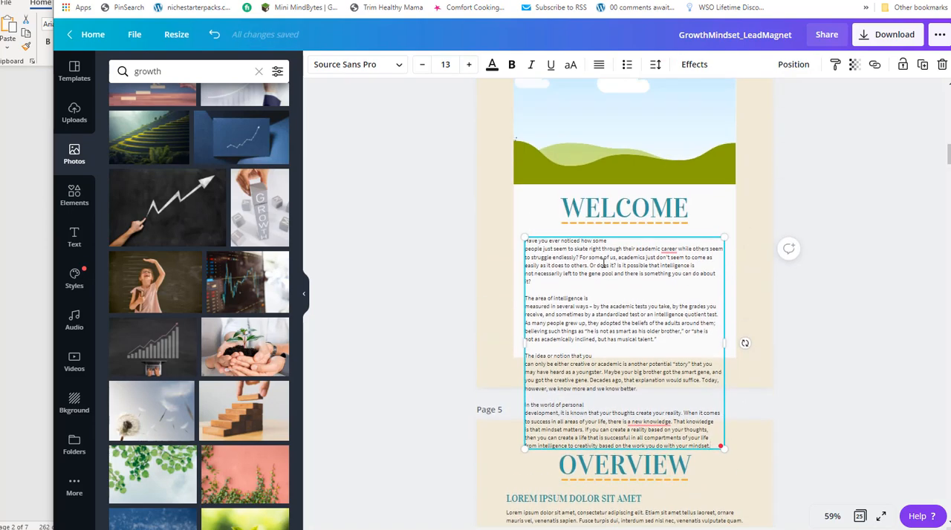
{"action": "key", "text": "Delete"}
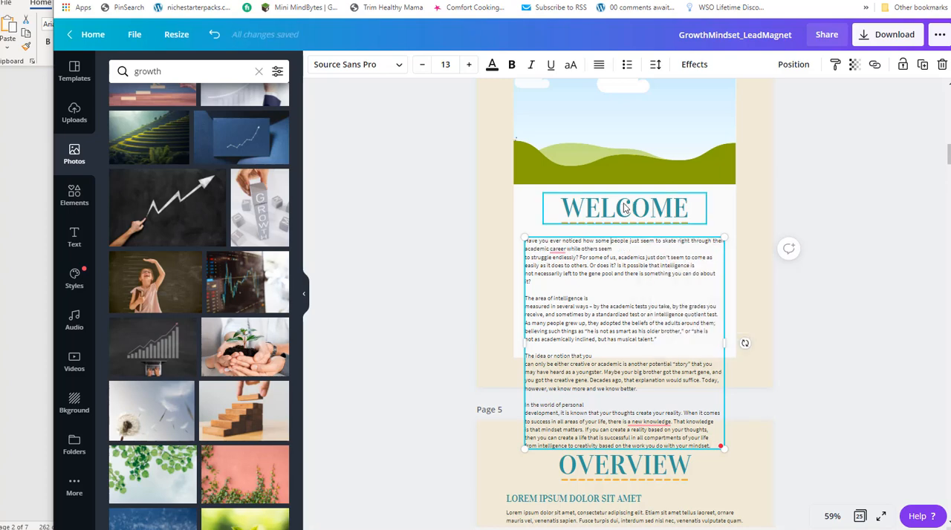
{"action": "key", "text": "Delete"}
{"action": "left_click", "coordinate": [647, 257]}
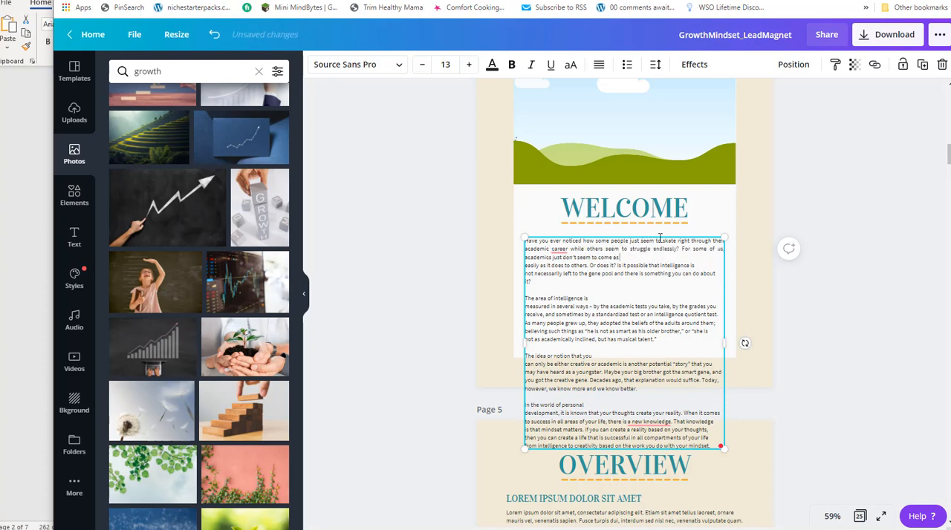
{"action": "key", "text": "Delete"}
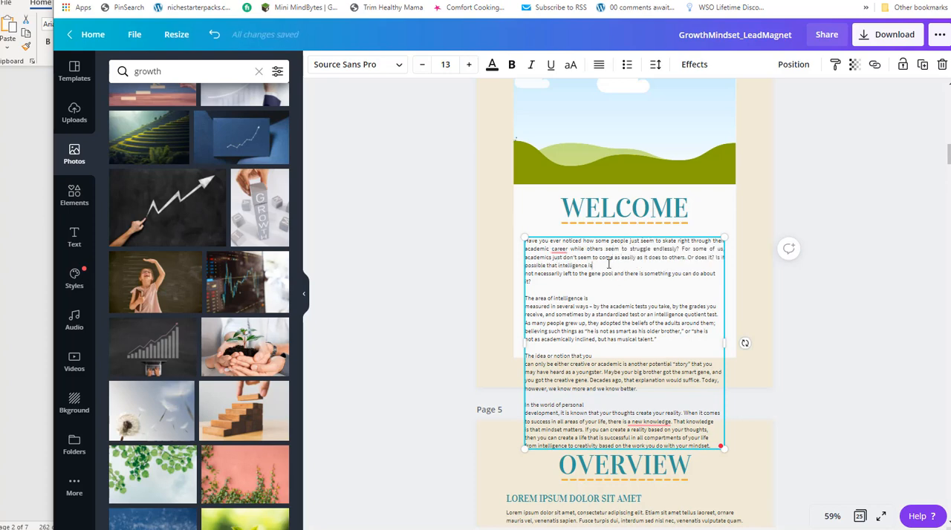
{"action": "key", "text": "Delete"}
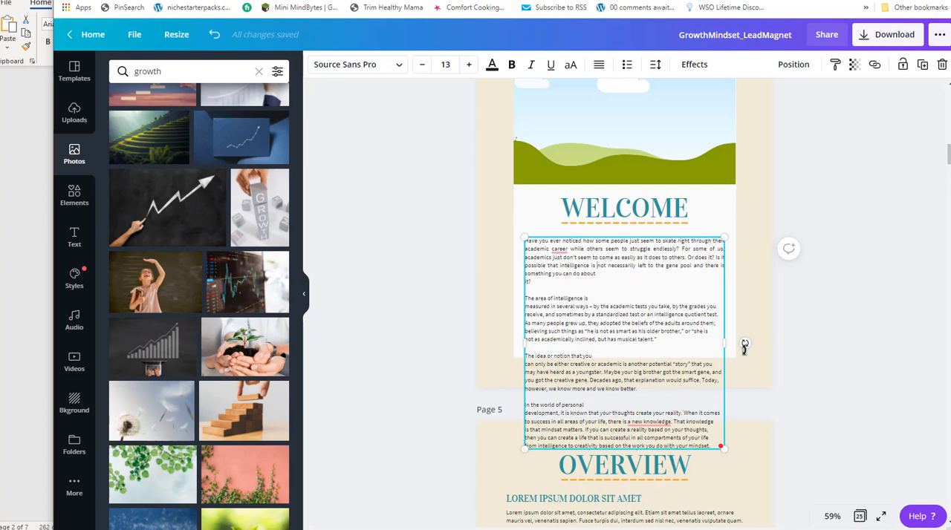
{"action": "left_click_drag", "start_coordinate": [882, 311], "coordinate": [934, 312]}
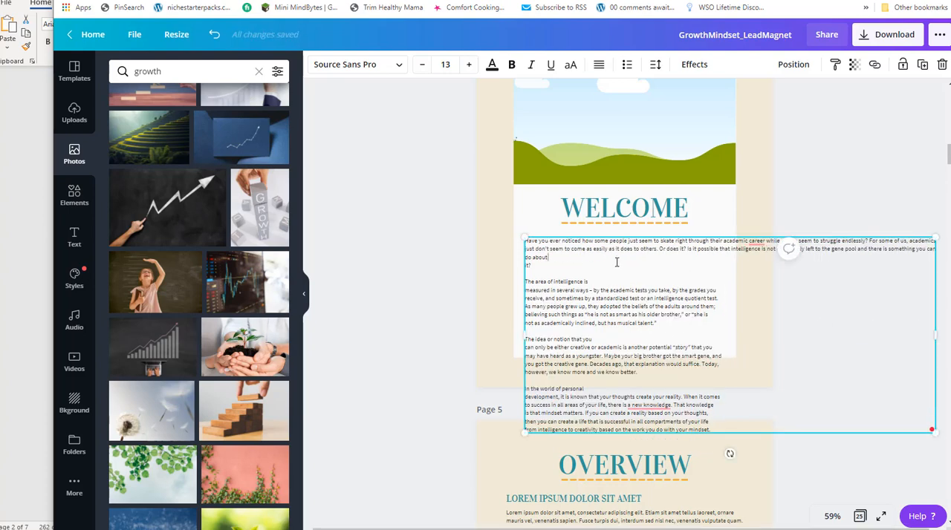
{"action": "key", "text": "Delete"}
Remove the stray line breaks inside the second Welcome paragraph, which starts with "The area of intelligence is".
{"action": "left_click", "coordinate": [609, 271]}
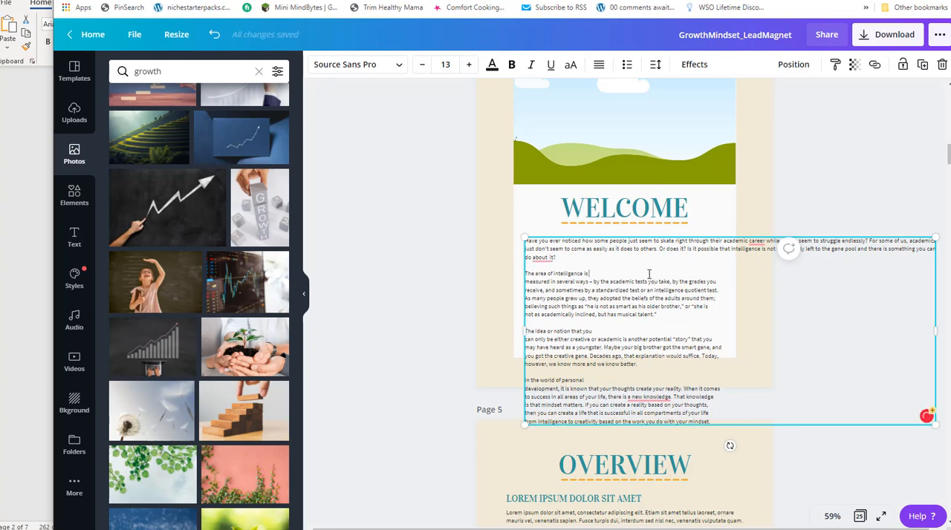
{"action": "key", "text": "Delete"}
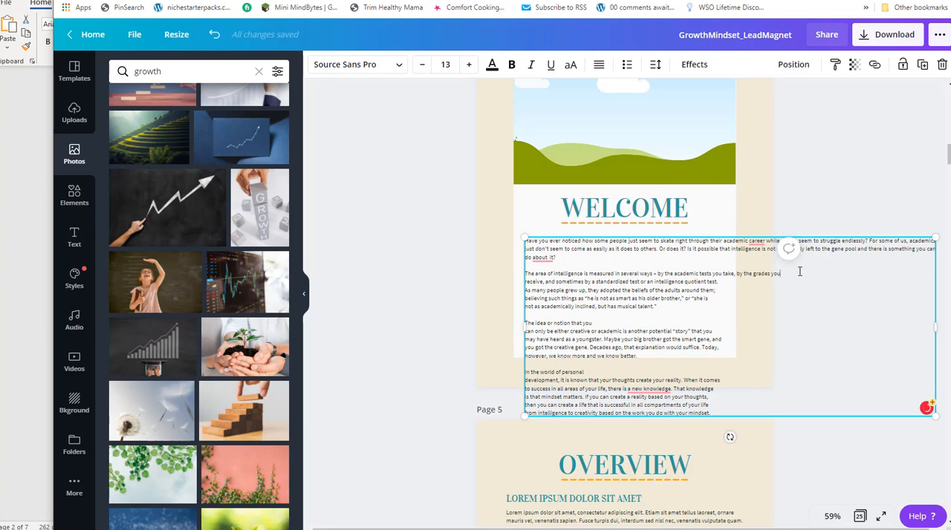
{"action": "key", "text": "Delete"}
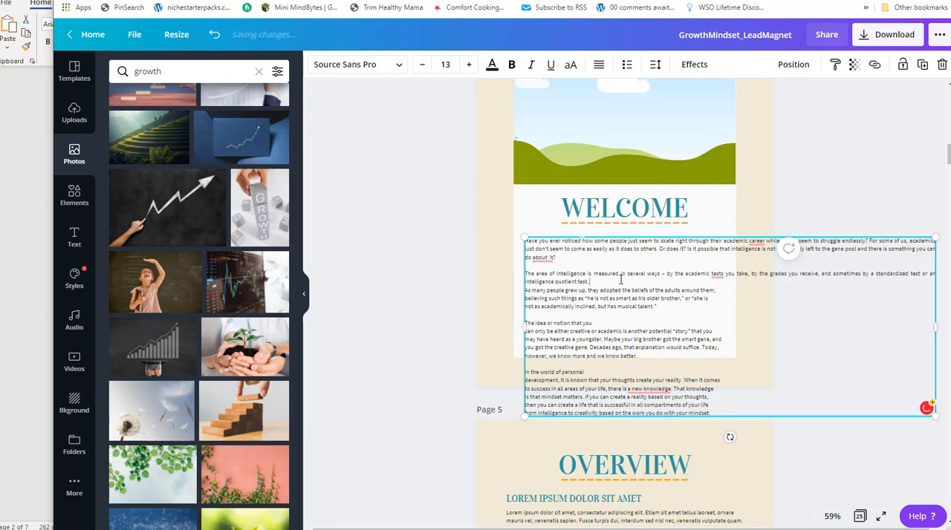
{"action": "key", "text": "Delete"}
{"action": "key", "text": "Delete"}
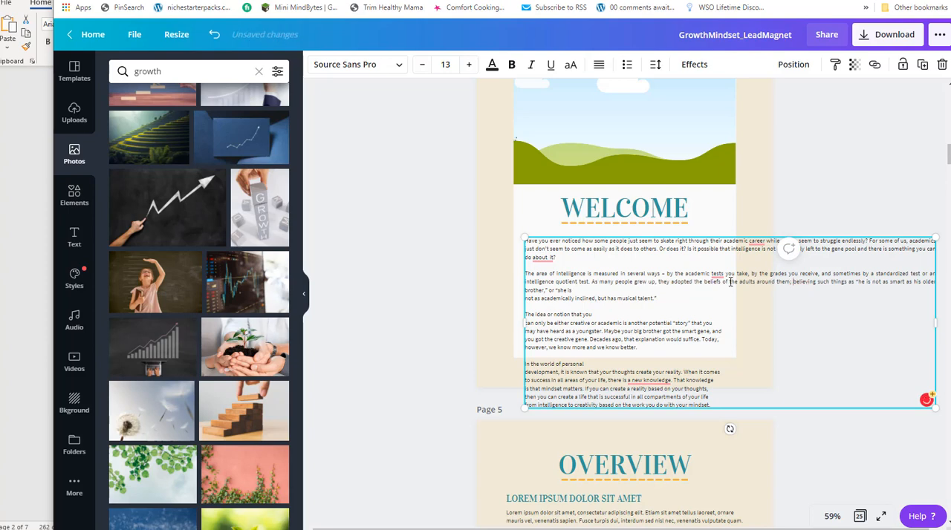
{"action": "key", "text": "Delete"}
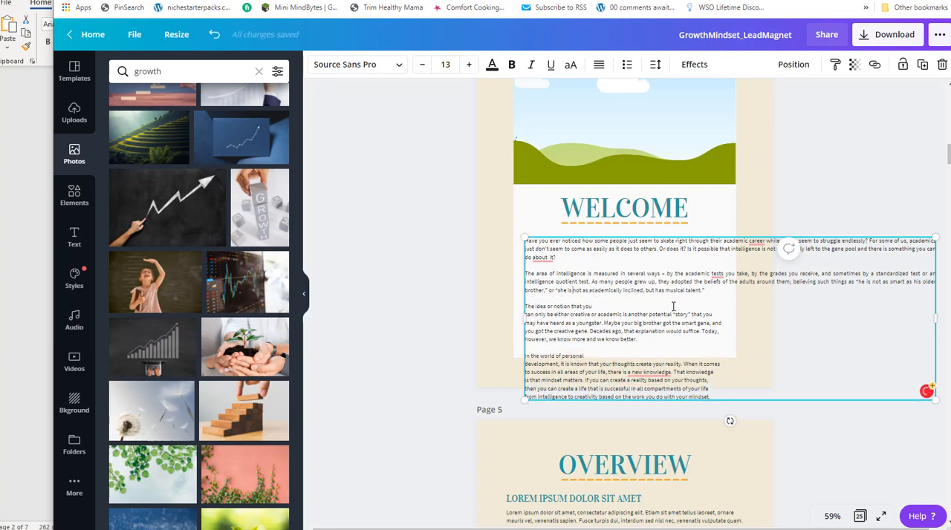
Join the broken lines of the third Welcome paragraph, starting with "The idea or notion that you", into continuous text.
{"action": "key", "text": "Delete"}
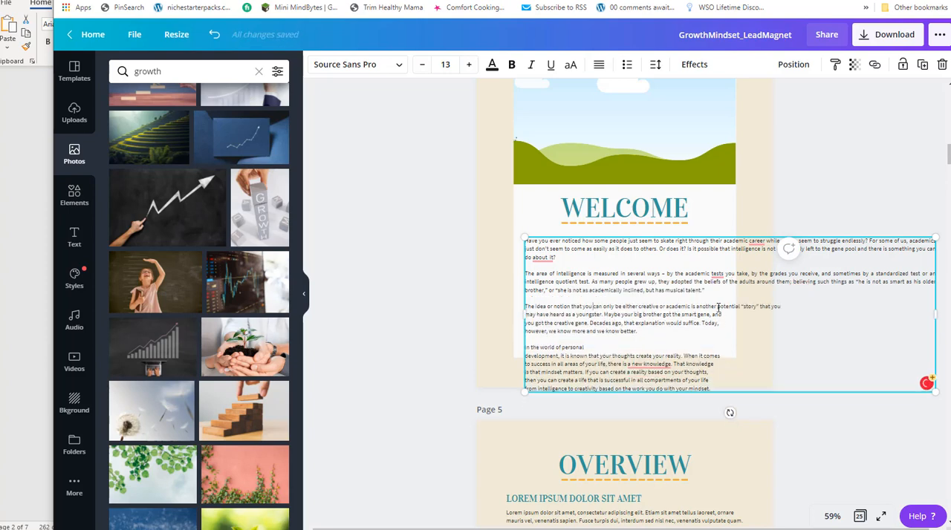
{"action": "key", "text": "Delete"}
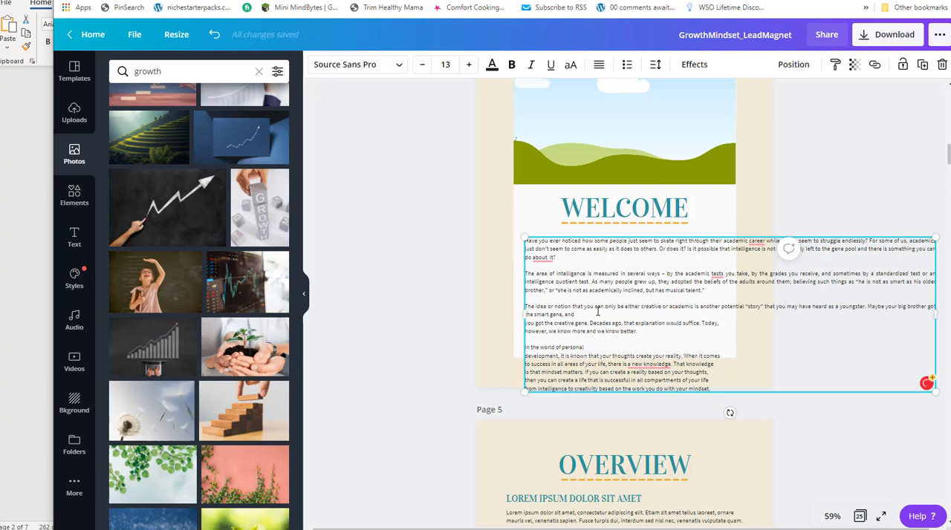
{"action": "key", "text": "Delete"}
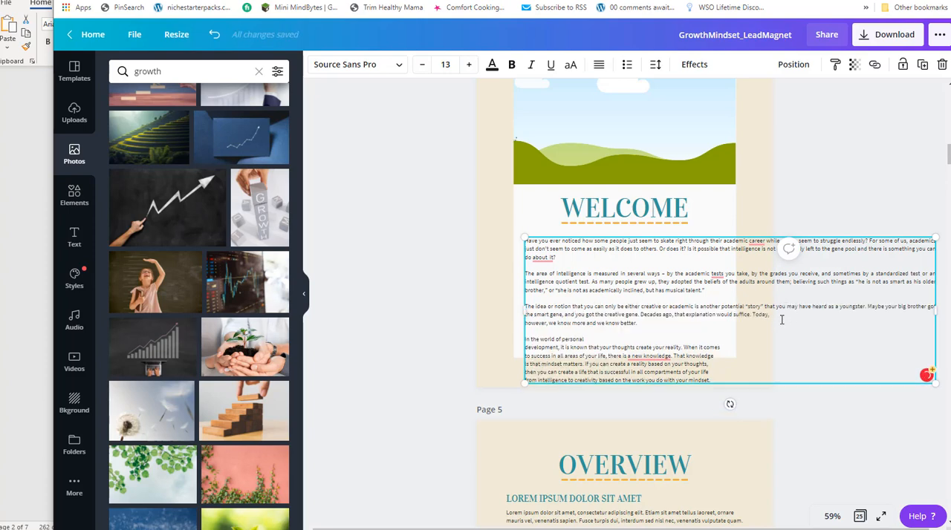
{"action": "key", "text": "Delete"}
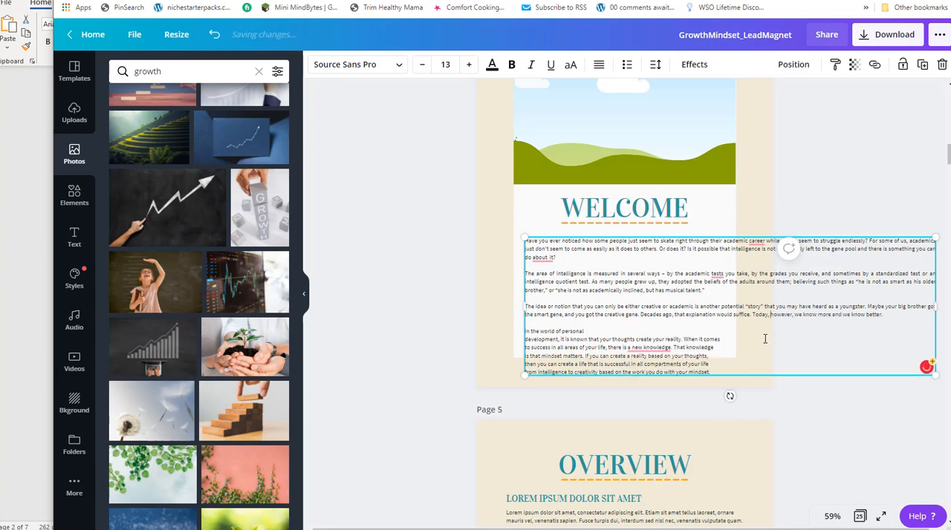
Remove the line breaks in the fourth Welcome paragraph, from "In the world of personal" through "a reality based on your thoughts".
{"action": "key", "text": "Delete"}
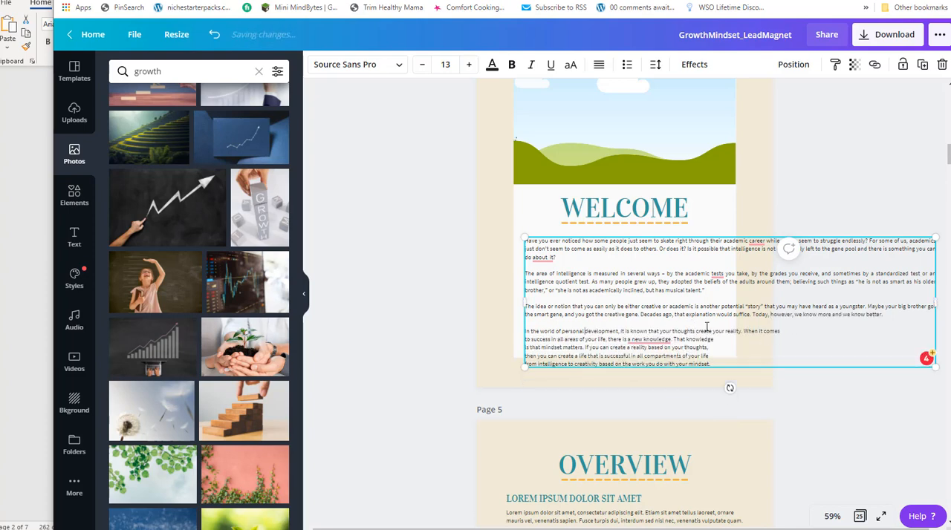
{"action": "key", "text": "Delete"}
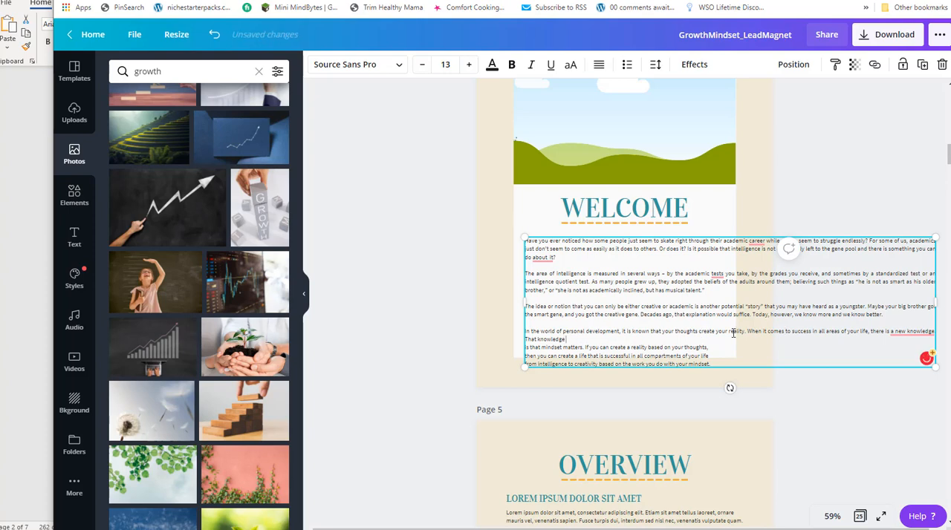
{"action": "key", "text": "Delete"}
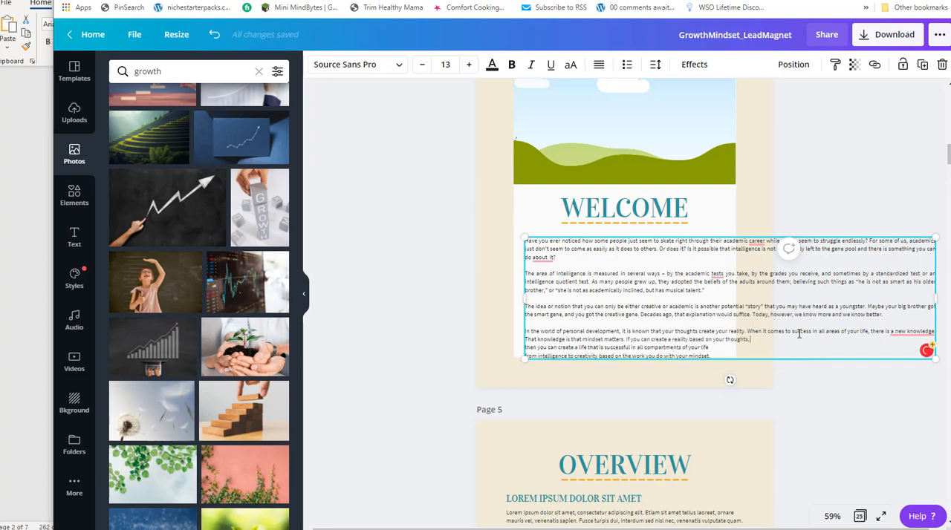
{"action": "key", "text": "Delete"}
{"action": "scroll", "coordinate": [586, 149], "scroll_direction": "up", "scroll_amount": 3}
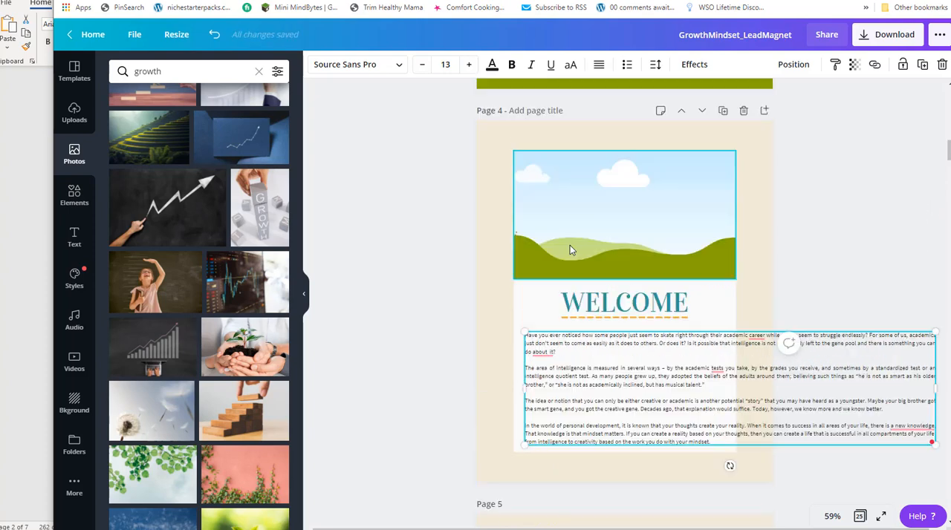
Scale up the Welcome page's white panel, landscape picture and heading together, and centre them within the beige background.
{"action": "scroll", "coordinate": [574, 231], "scroll_direction": "down", "scroll_amount": 2}
{"action": "left_click_drag", "start_coordinate": [450, 244], "coordinate": [568, 321]}
{"action": "mouse_move", "coordinate": [504, 150]}
{"action": "left_mouse_down"}
{"action": "mouse_move", "coordinate": [477, 134]}
{"action": "mouse_move", "coordinate": [496, 161]}
{"action": "left_mouse_up"}
{"action": "left_click_drag", "start_coordinate": [500, 467], "coordinate": [485, 473]}
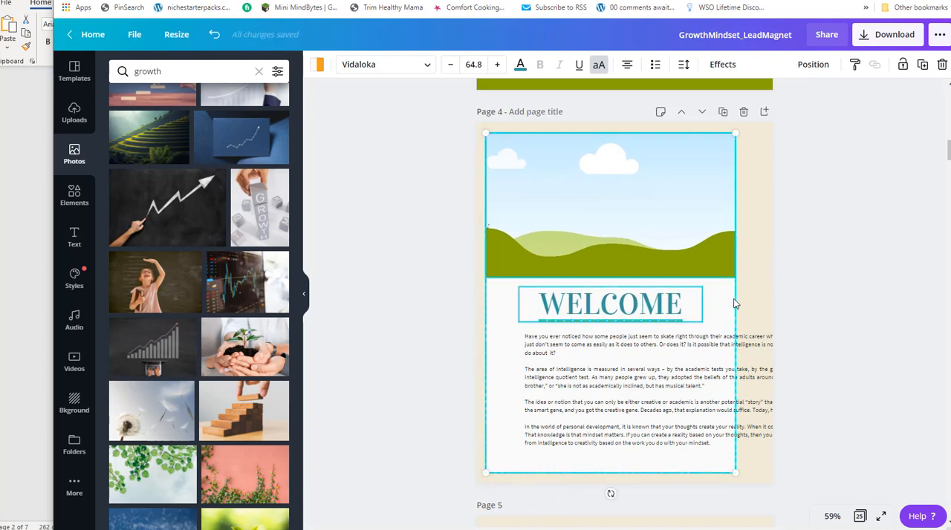
{"action": "left_click_drag", "start_coordinate": [735, 472], "coordinate": [765, 389]}
{"action": "left_click_drag", "start_coordinate": [658, 232], "coordinate": [666, 225]}
Resize the Welcome body text box so it spans nearly the full width of the white panel.
{"action": "left_click", "coordinate": [761, 408]}
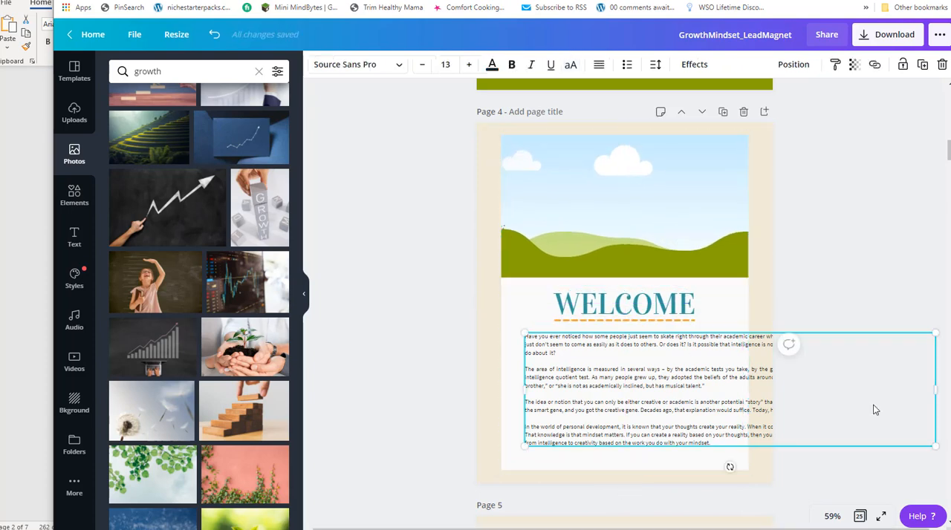
{"action": "left_click_drag", "start_coordinate": [928, 387], "coordinate": [748, 378]}
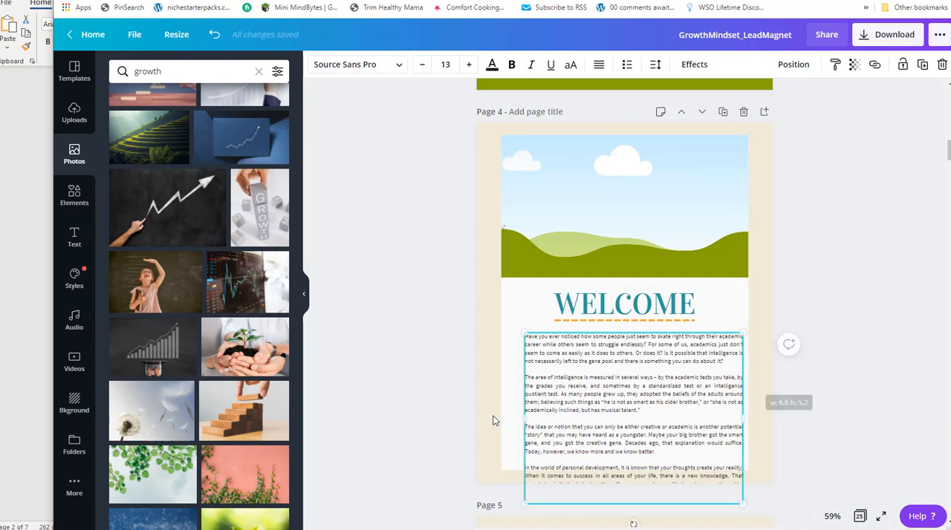
{"action": "left_click_drag", "start_coordinate": [521, 419], "coordinate": [504, 419]}
Shorten the landscape picture from its lower edge and move the WELCOME heading and body text up beneath it.
{"action": "left_click", "coordinate": [581, 181]}
{"action": "left_click_drag", "start_coordinate": [624, 278], "coordinate": [622, 219]}
{"action": "left_click", "coordinate": [616, 302]}
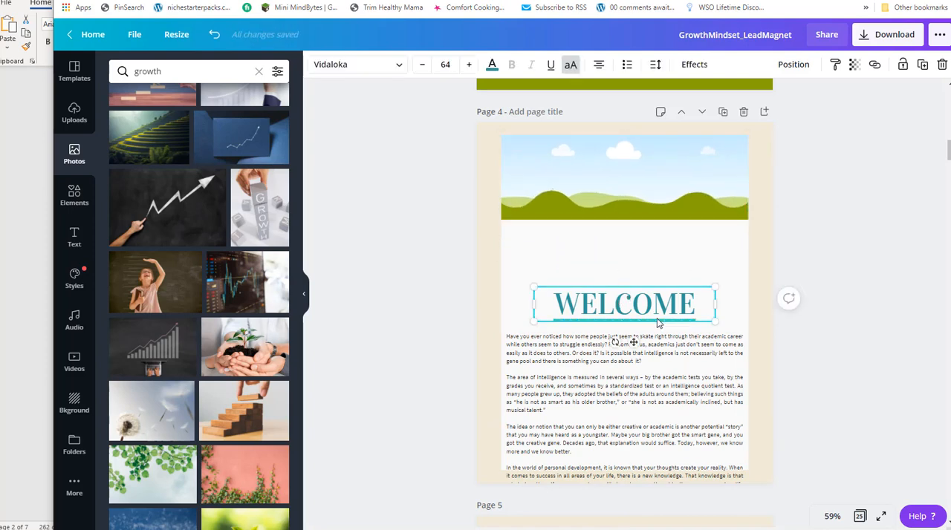
{"action": "left_click_drag", "start_coordinate": [682, 324], "coordinate": [685, 257]}
{"action": "left_click_drag", "start_coordinate": [643, 406], "coordinate": [639, 340]}
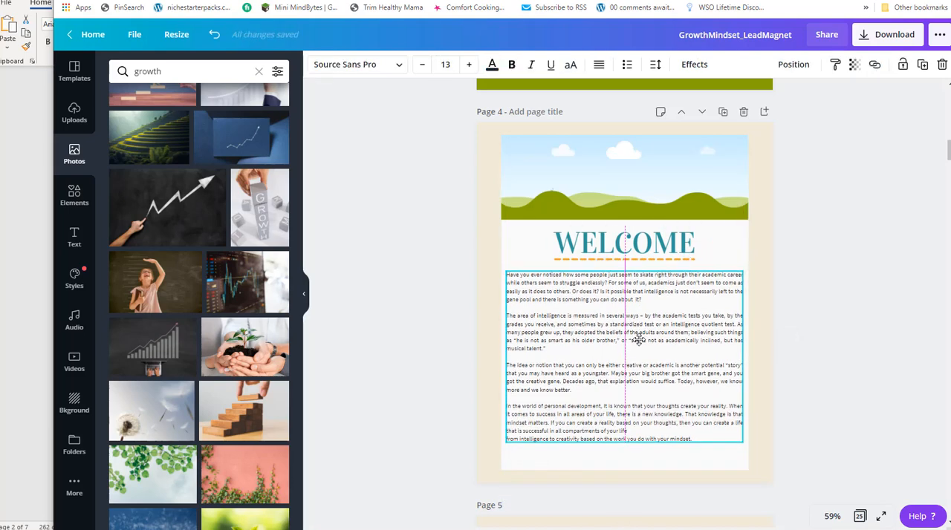
Remove the remaining line break after "compartments of your life" in the last Welcome paragraph.
{"action": "left_click_drag", "start_coordinate": [632, 430], "coordinate": [632, 430]}
{"action": "left_click", "coordinate": [633, 431]}
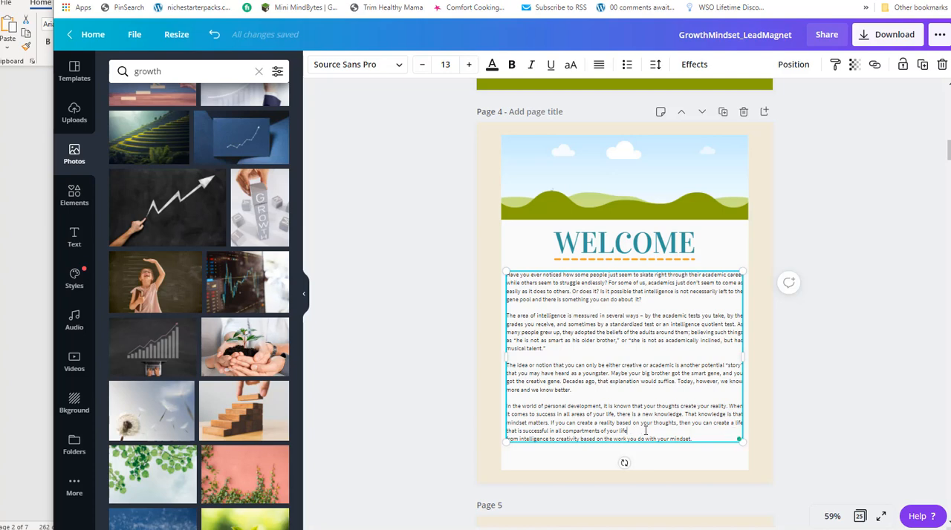
{"action": "key", "text": "Delete"}
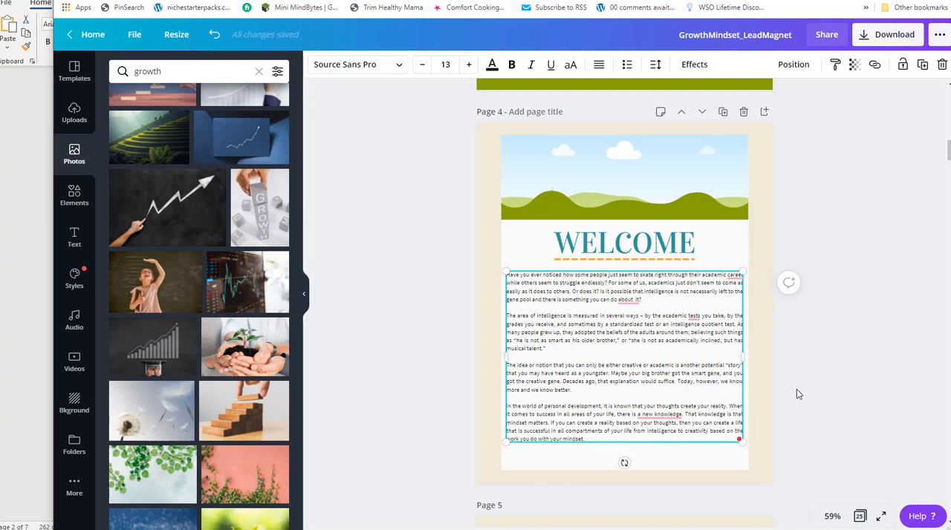
Apply the Grammarly corrections "new knowledge", "about it" and "careers" to the Welcome text, and dismiss the suggestion on "tests".
{"action": "mouse_move", "coordinate": [666, 419]}
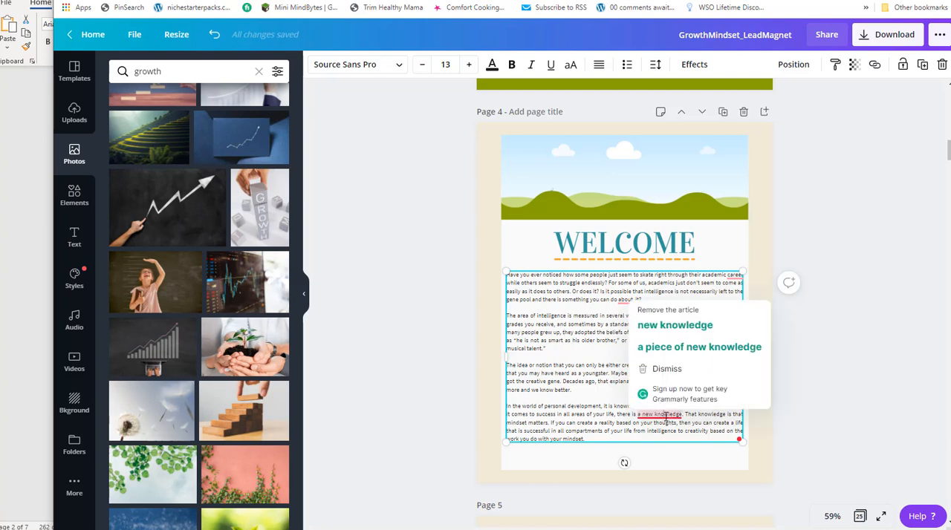
{"action": "left_click", "coordinate": [675, 324]}
{"action": "left_click", "coordinate": [630, 299]}
{"action": "left_click", "coordinate": [639, 333]}
{"action": "left_click", "coordinate": [739, 276]}
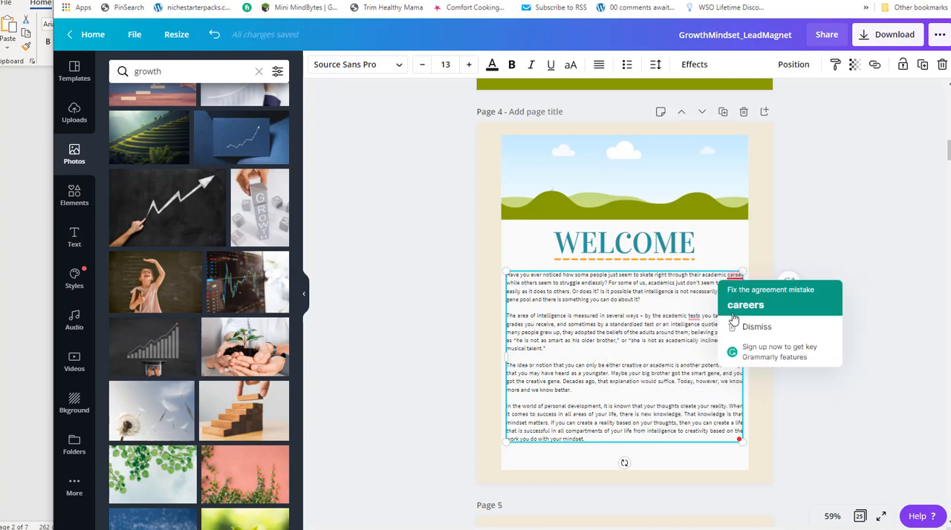
{"action": "left_click", "coordinate": [739, 313]}
{"action": "left_click", "coordinate": [694, 317]}
{"action": "left_click", "coordinate": [702, 368]}
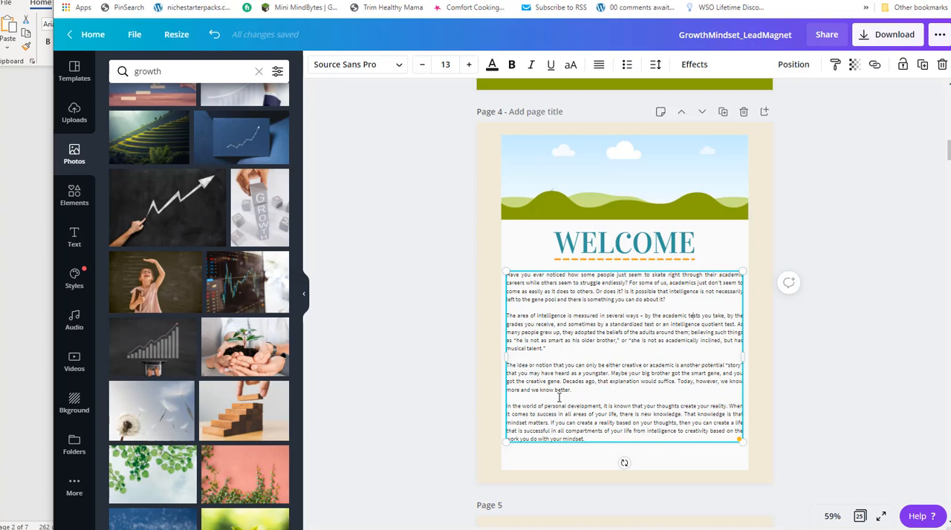
Select the Welcome page's landscape picture and look through the growth photos for a suitable image.
{"action": "left_click", "coordinate": [586, 171]}
{"action": "scroll", "coordinate": [117, 311], "scroll_direction": "down", "scroll_amount": 5}
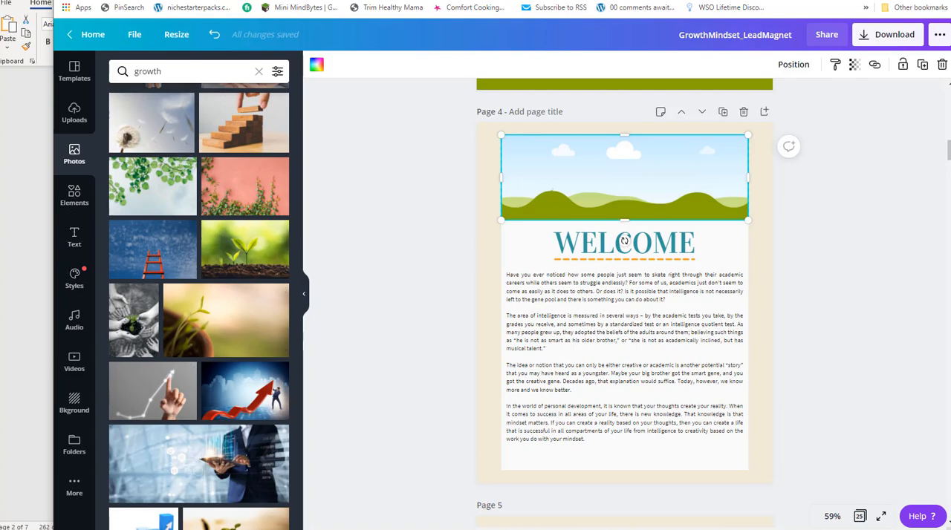
{"action": "scroll", "coordinate": [726, 344], "scroll_direction": "down", "scroll_amount": 5}
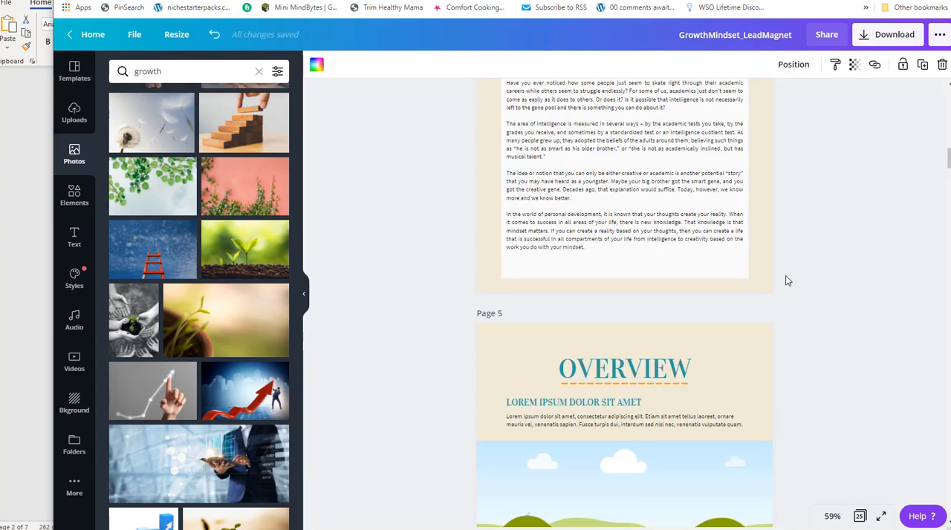
Switch to the Word document to review the "Changing Your Mind" section, and return to Canva's Overview page.
{"action": "left_click", "coordinate": [44, 243]}
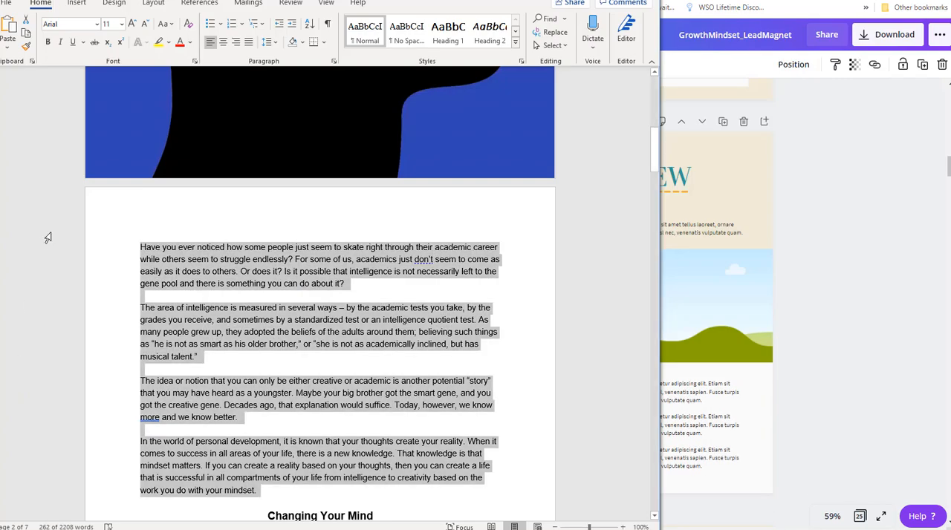
{"action": "scroll", "coordinate": [283, 297], "scroll_direction": "down", "scroll_amount": 10}
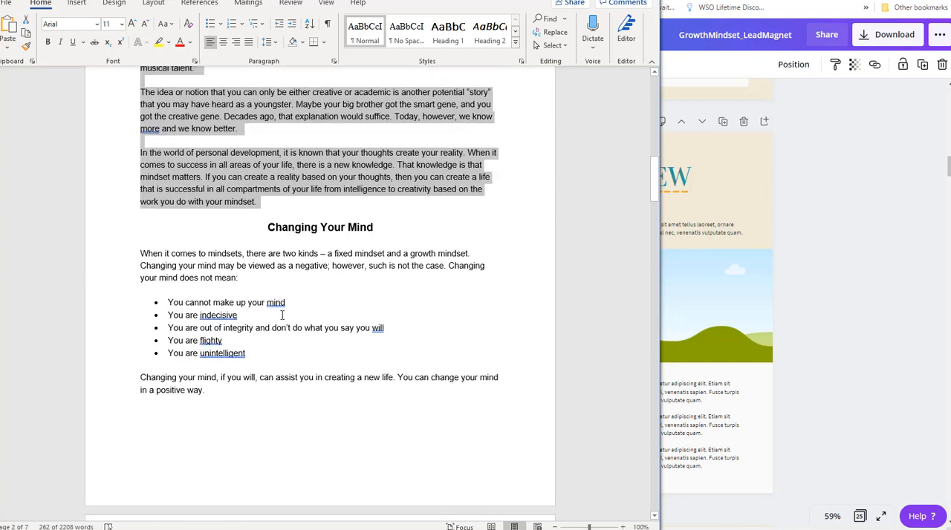
{"action": "scroll", "coordinate": [282, 316], "scroll_direction": "up", "scroll_amount": 1}
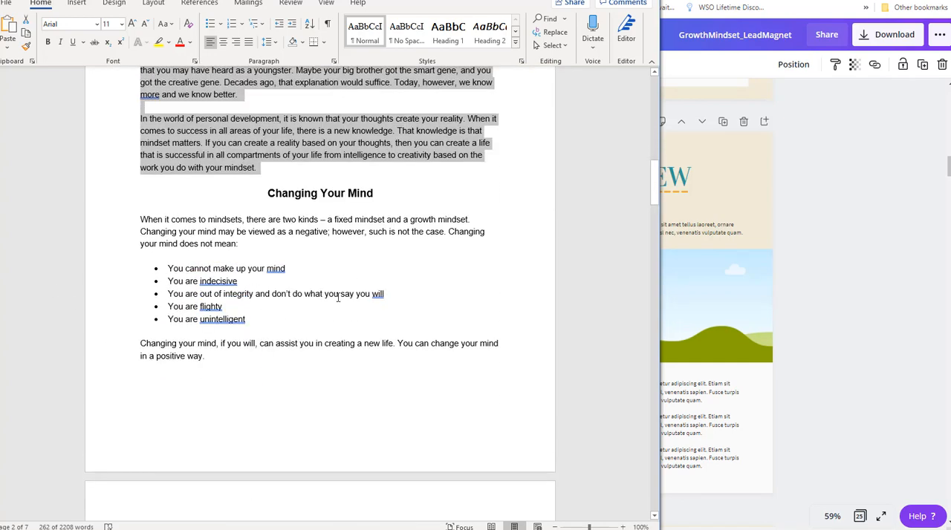
{"action": "key", "text": "alt+Tab"}
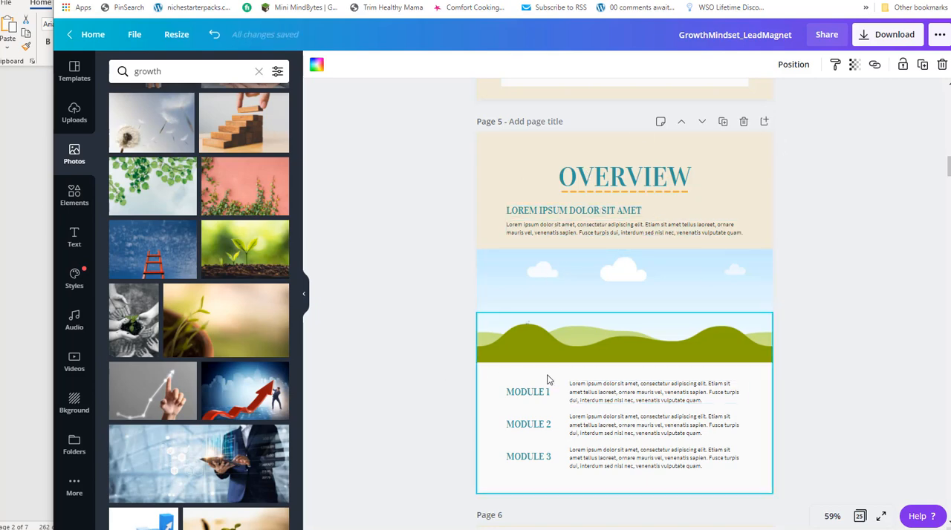
Delete the MODULE 1–3 labels and the second and third placeholder paragraphs from the lower part of the Overview page.
{"action": "left_click", "coordinate": [525, 397]}
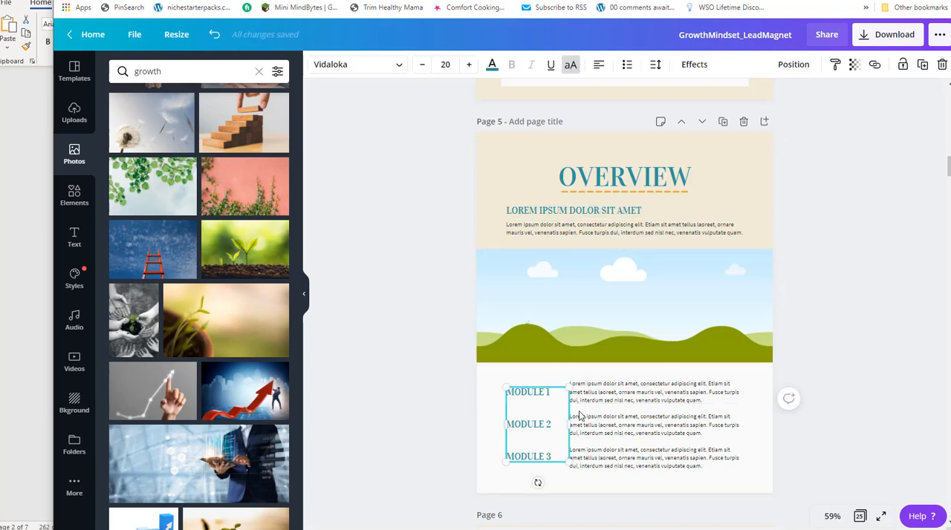
{"action": "key", "text": "Delete"}
{"action": "left_click", "coordinate": [601, 421]}
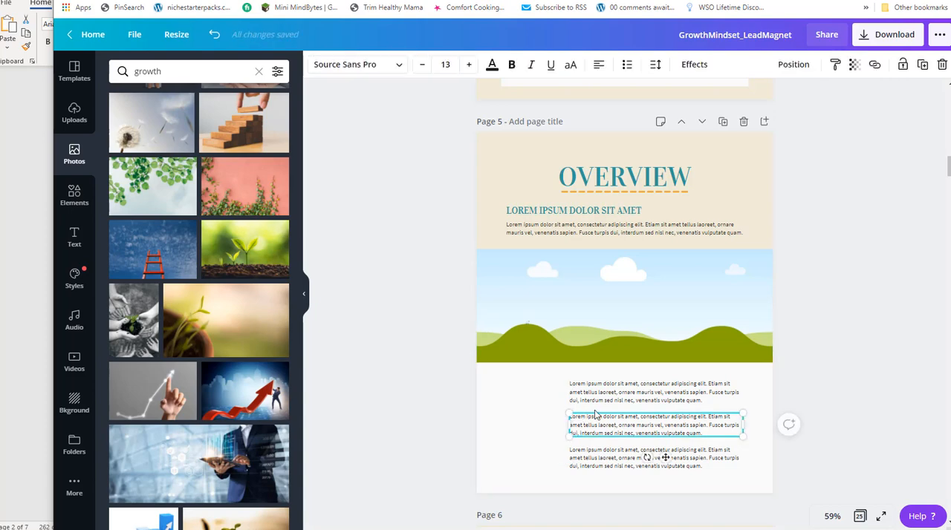
{"action": "key", "text": "Delete"}
{"action": "left_click", "coordinate": [594, 453]}
{"action": "key", "text": "Delete"}
Scale up the remaining placeholder paragraph below the picture to nearly the full page width, at a font size of 19.6.
{"action": "left_click", "coordinate": [573, 422]}
{"action": "left_click", "coordinate": [588, 397]}
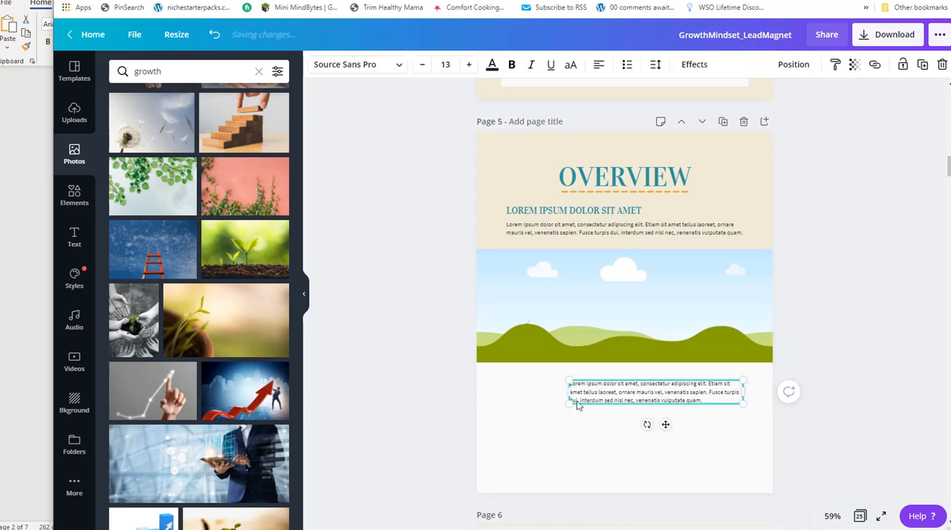
{"action": "left_click_drag", "start_coordinate": [570, 405], "coordinate": [499, 436]}
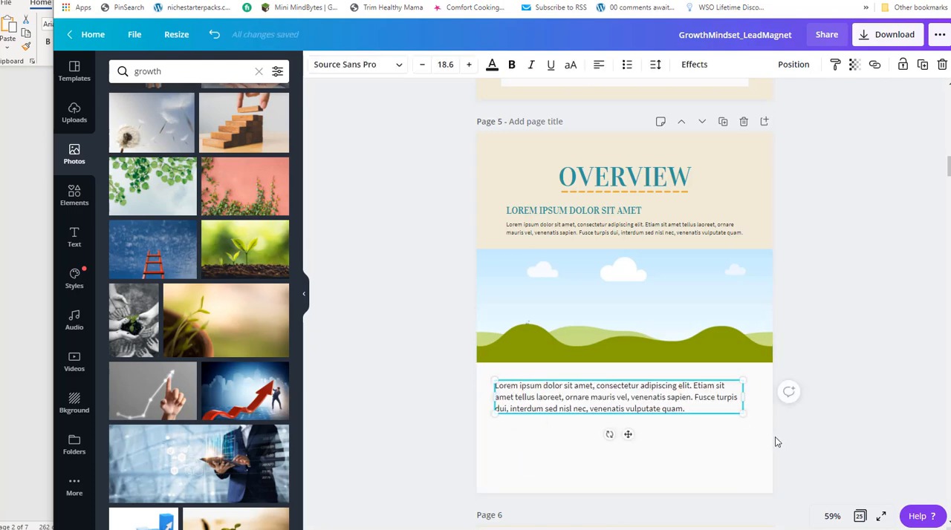
{"action": "mouse_move", "coordinate": [743, 413]}
{"action": "left_mouse_down"}
{"action": "mouse_move", "coordinate": [753, 431]}
{"action": "mouse_move", "coordinate": [756, 416]}
{"action": "left_mouse_up"}
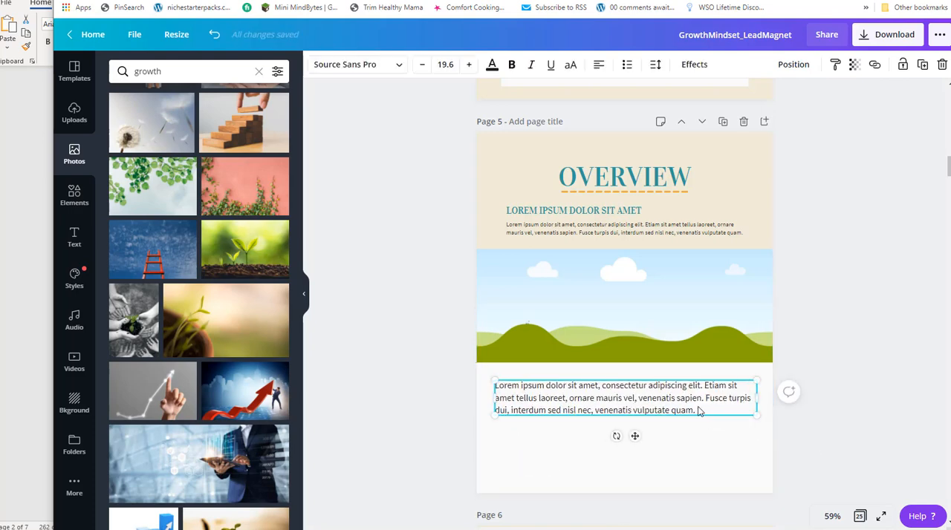
Copy the "Changing Your Mind" heading from the Word document and paste it over the OVERVIEW title on page 5 in Canva.
{"action": "key", "text": "alt+Tab"}
{"action": "scroll", "coordinate": [160, 185], "scroll_direction": "down", "scroll_amount": 6}
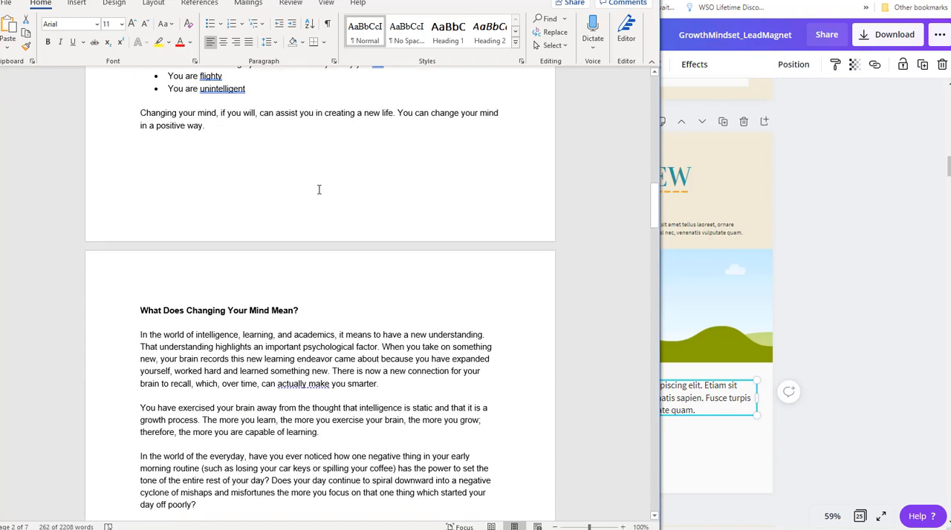
{"action": "scroll", "coordinate": [319, 189], "scroll_direction": "up", "scroll_amount": 2}
{"action": "scroll", "coordinate": [270, 158], "scroll_direction": "up", "scroll_amount": 3}
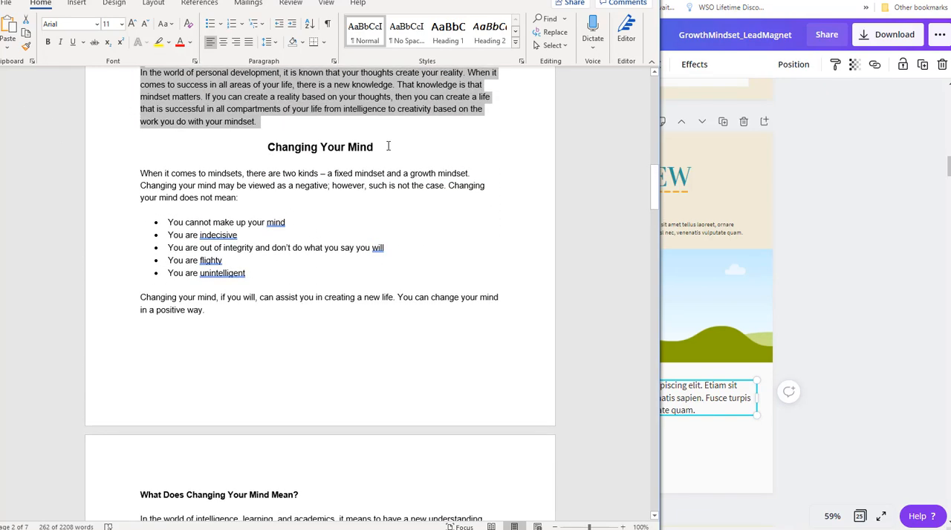
{"action": "triple_click", "coordinate": [338, 146]}
{"action": "key", "text": "alt+Tab"}
{"action": "left_click", "coordinate": [604, 211]}
{"action": "left_click", "coordinate": [629, 186]}
{"action": "left_click", "coordinate": [590, 179]}
{"action": "left_click_drag", "start_coordinate": [564, 179], "coordinate": [684, 179]}
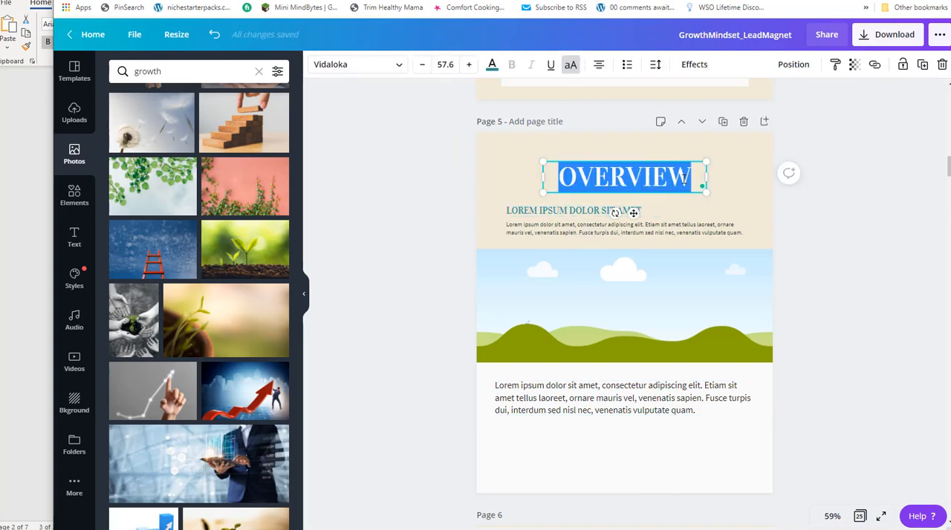
{"action": "type", "text": "CHANGING YOUR MIND"}
Widen the page 5 title box on both sides and reduce its font size to 53.6 to fit one line.
{"action": "left_click_drag", "start_coordinate": [541, 178], "coordinate": [487, 176]}
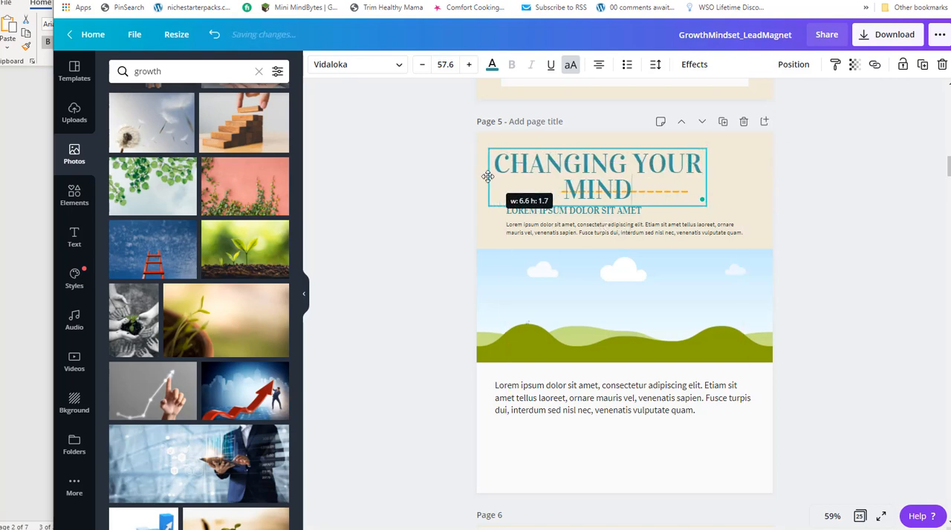
{"action": "left_click_drag", "start_coordinate": [711, 174], "coordinate": [761, 177]}
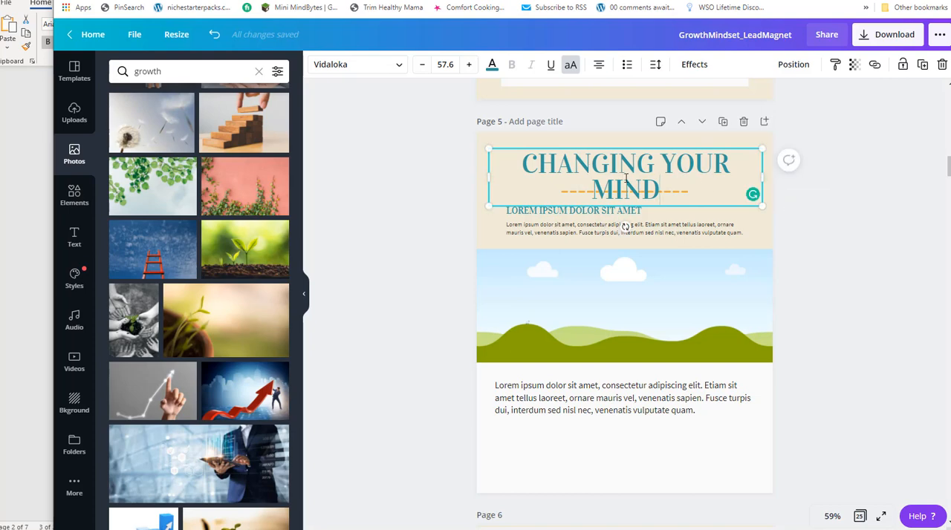
{"action": "left_click_drag", "start_coordinate": [663, 186], "coordinate": [520, 171]}
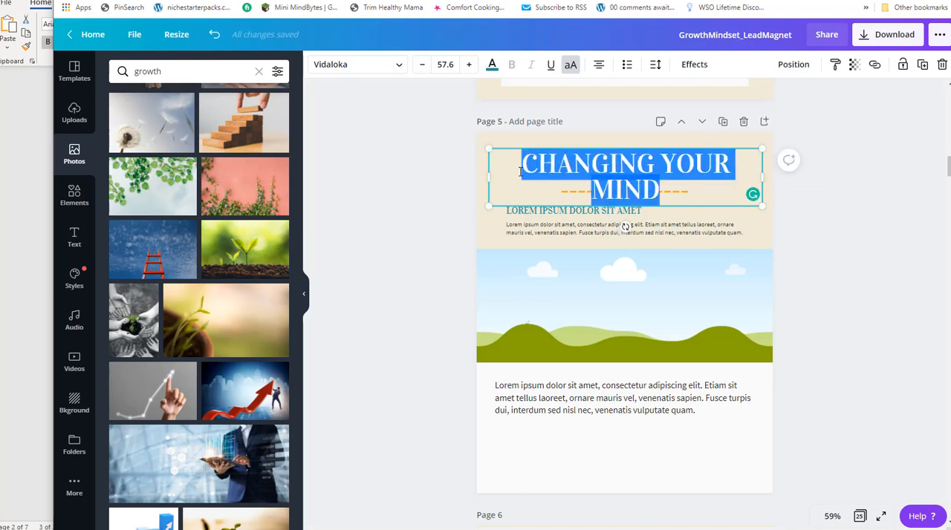
{"action": "left_click", "coordinate": [421, 65]}
{"action": "left_click", "coordinate": [421, 65]}
{"action": "left_click", "coordinate": [421, 64]}
{"action": "left_click", "coordinate": [421, 64]}
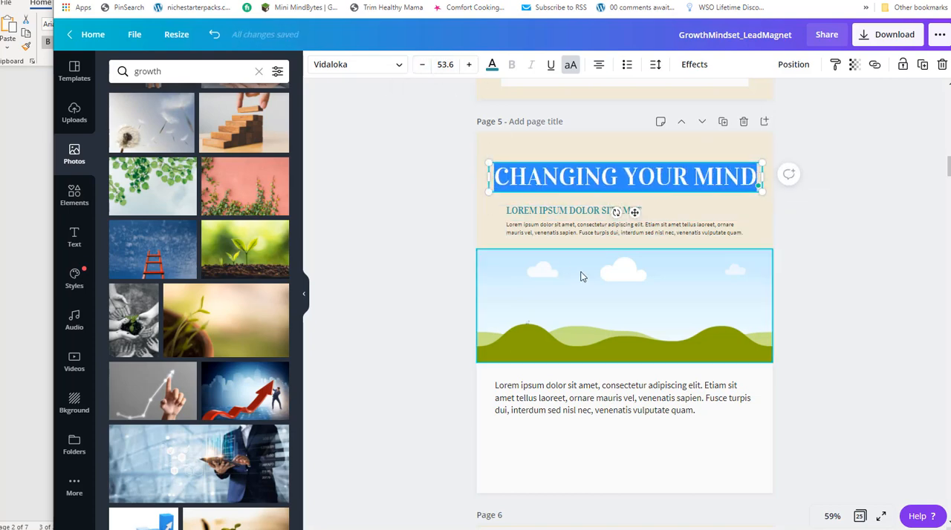
Try pasting the Word document's "Changing Your Mind" body text over the placeholder paragraph below Canva's page 5 picture.
{"action": "key", "text": "alt+Tab"}
{"action": "left_click", "coordinate": [220, 185]}
{"action": "scroll", "coordinate": [354, 202], "scroll_direction": "down", "scroll_amount": 20}
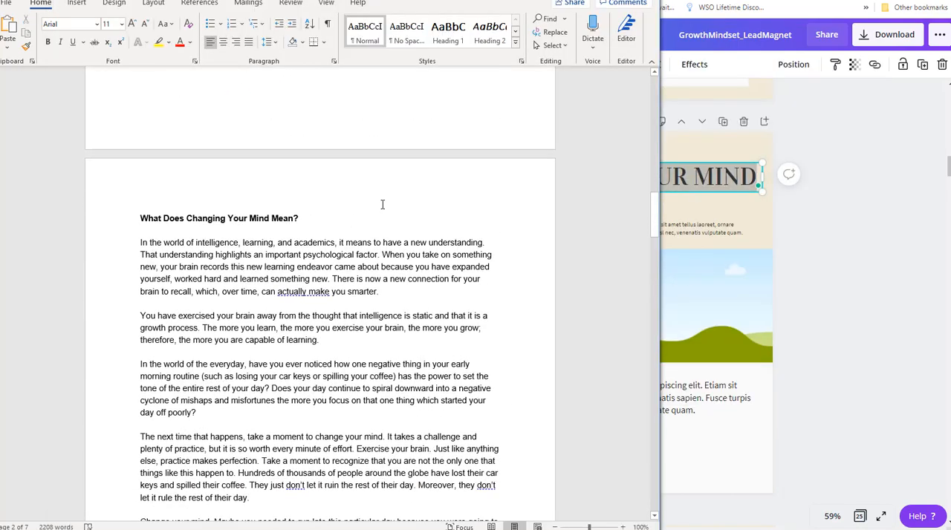
{"action": "scroll", "coordinate": [401, 204], "scroll_direction": "up", "scroll_amount": 15}
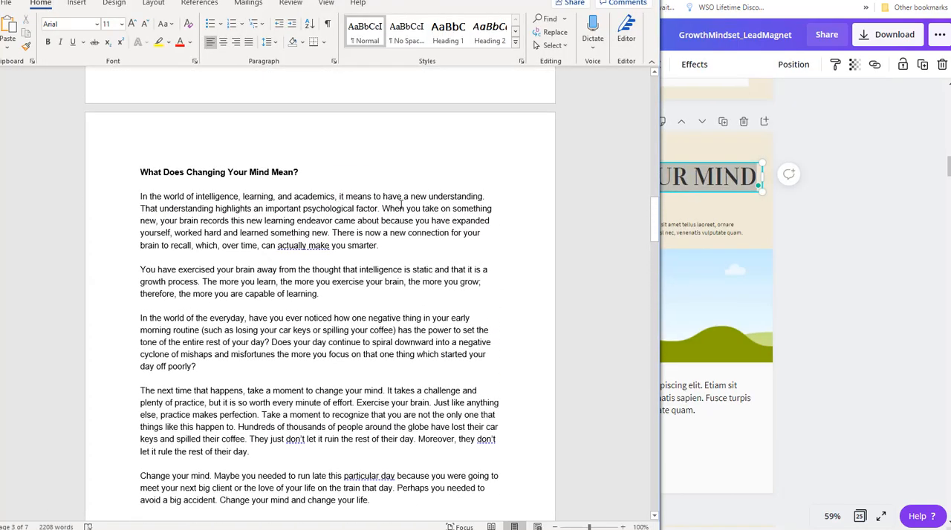
{"action": "scroll", "coordinate": [401, 205], "scroll_direction": "up", "scroll_amount": 1}
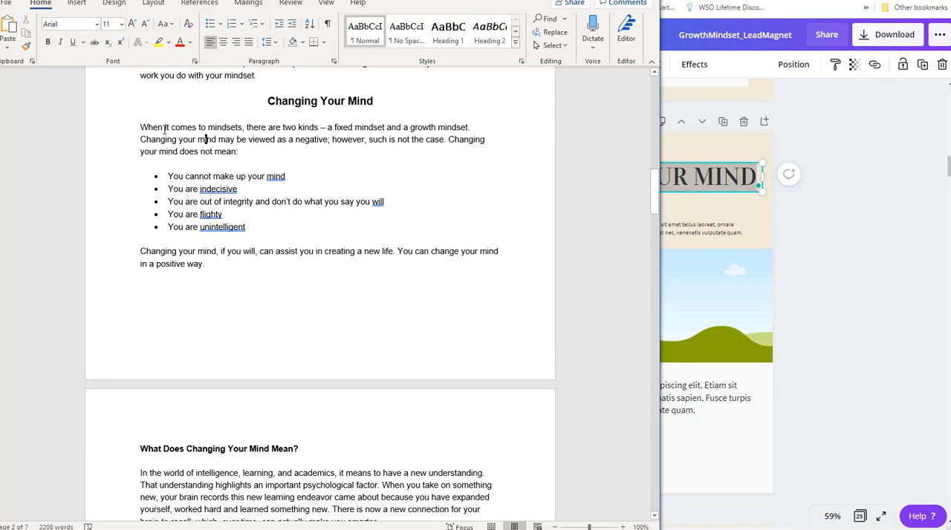
{"action": "left_click_drag", "start_coordinate": [138, 123], "coordinate": [258, 263]}
{"action": "key", "text": "alt+Tab"}
{"action": "left_click", "coordinate": [618, 404]}
{"action": "left_click_drag", "start_coordinate": [695, 410], "coordinate": [467, 377]}
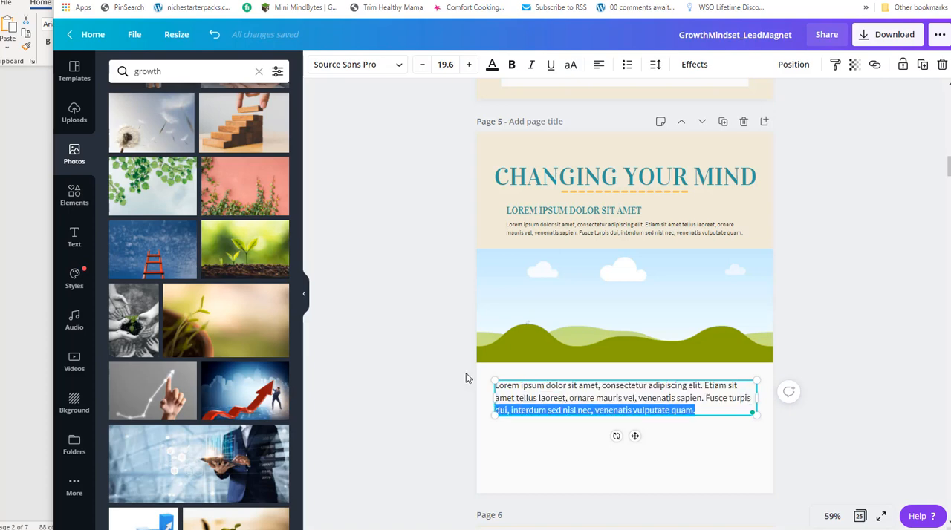
{"action": "key", "text": "ctrl+v"}
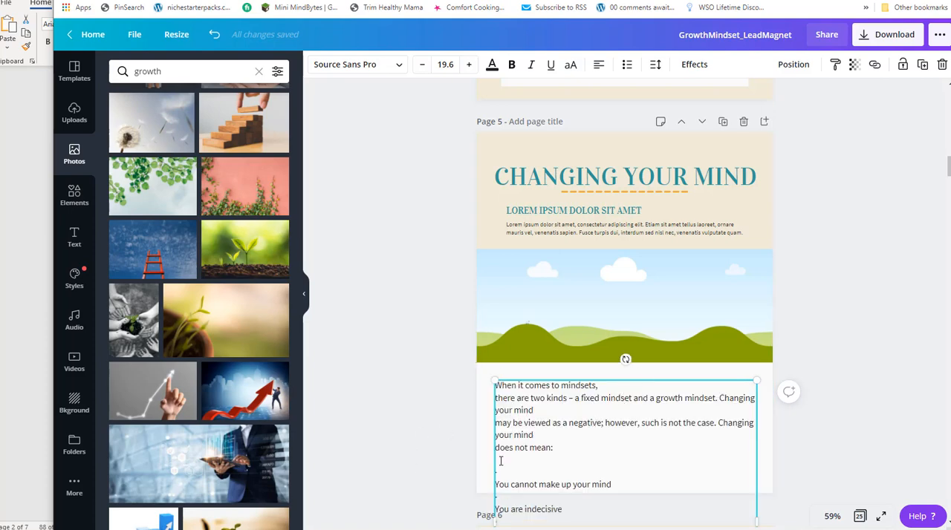
Open the Growth Mindset-Report text file from the Report folder and copy its "Changing Your Mind" paragraphs and bullet list.
{"action": "key", "text": "alt+Tab"}
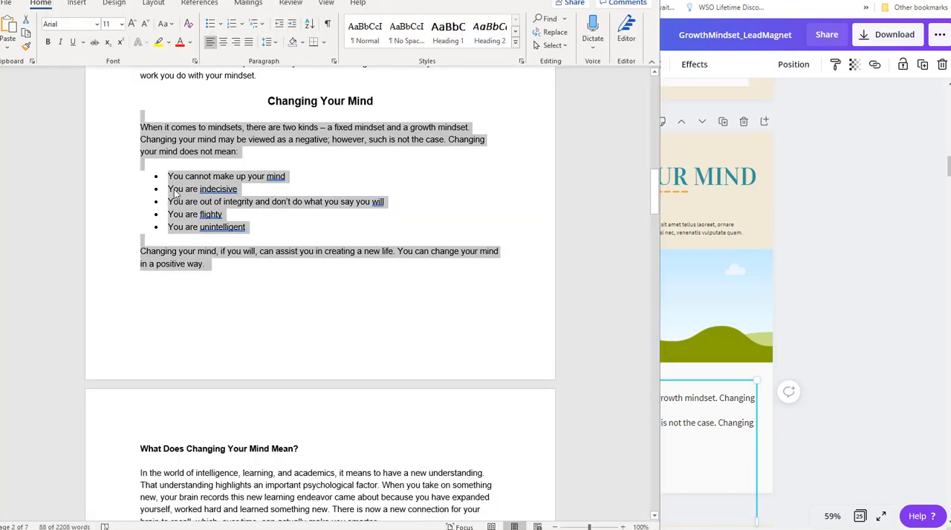
{"action": "key", "text": "alt+Tab"}
{"action": "key", "text": "alt+Tab"}
{"action": "key", "text": "alt+Tab"}
{"action": "key", "text": "alt+Tab"}
{"action": "key", "text": "alt+Tab"}
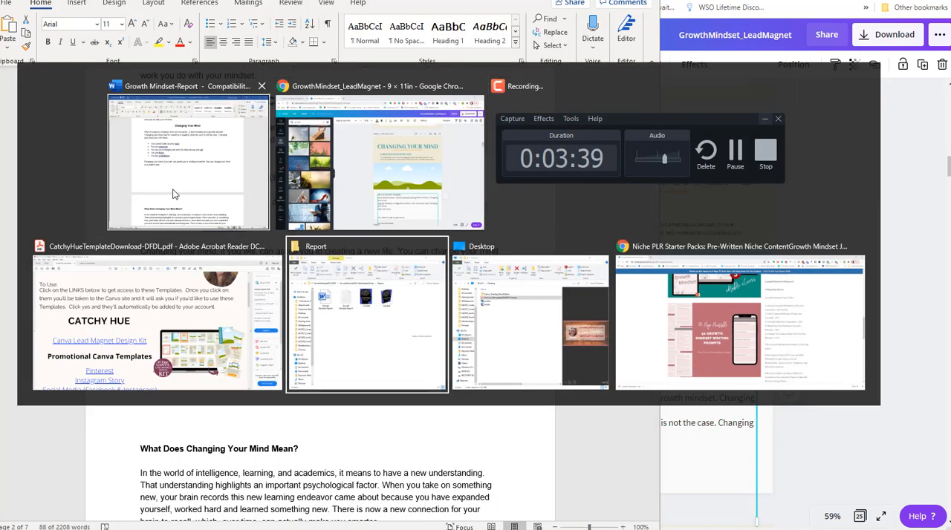
{"action": "key", "text": "alt+Tab"}
{"action": "key", "text": "alt+Tab"}
{"action": "key", "text": "alt+Tab"}
{"action": "key", "text": "alt+Tab"}
{"action": "key", "text": "alt+Tab"}
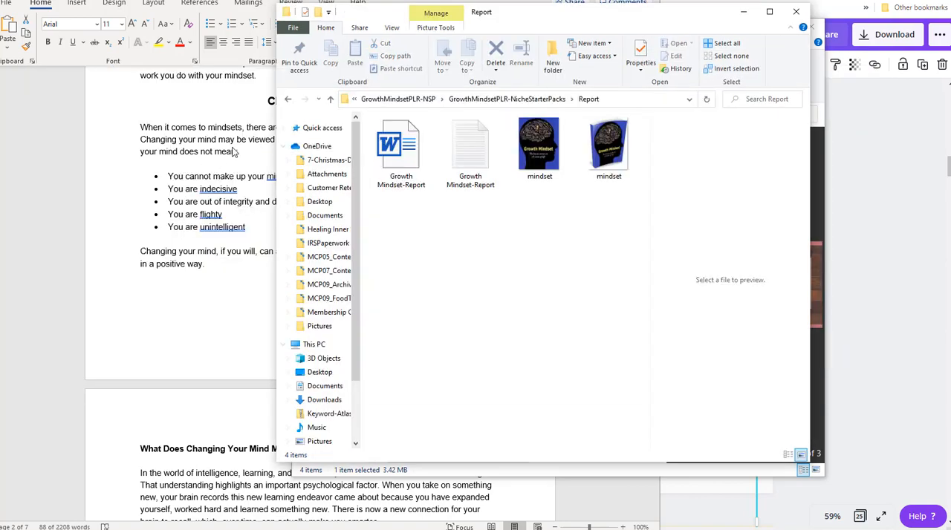
{"action": "double_click", "coordinate": [488, 161]}
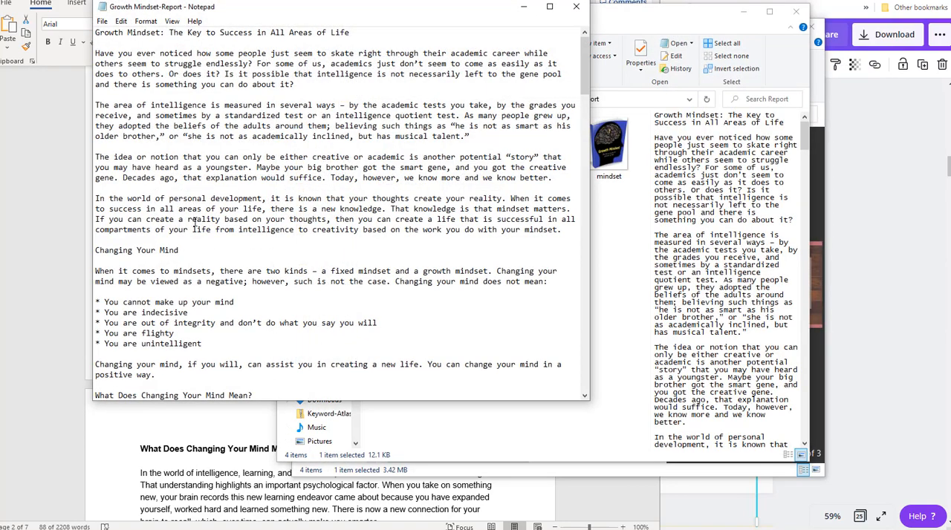
{"action": "scroll", "coordinate": [143, 235], "scroll_direction": "down", "scroll_amount": 3}
{"action": "left_click_drag", "start_coordinate": [172, 271], "coordinate": [79, 161]}
{"action": "key", "text": "ctrl+c"}
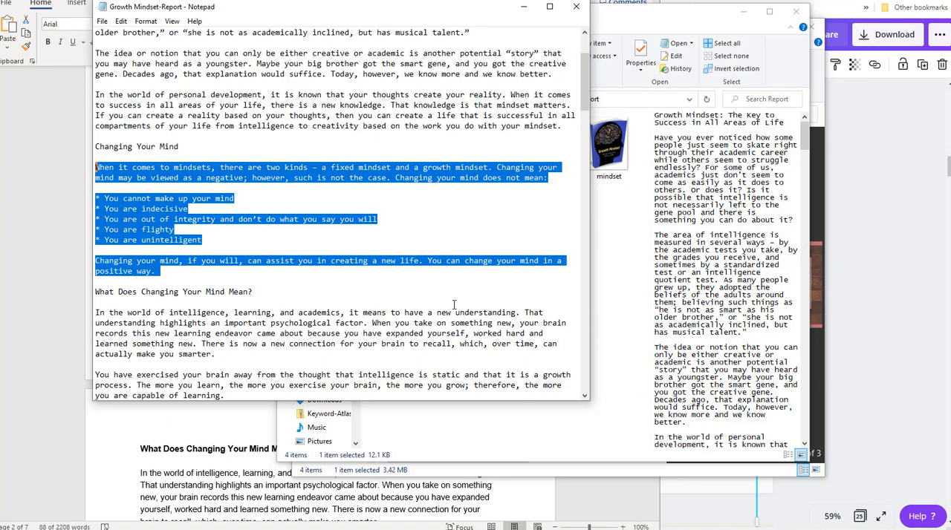
Return to Canva and replace the badly broken body text on page 5 with the section copied from Notepad.
{"action": "key", "text": "alt+Tab"}
{"action": "key", "text": "alt+Tab"}
{"action": "key", "text": "Tab"}
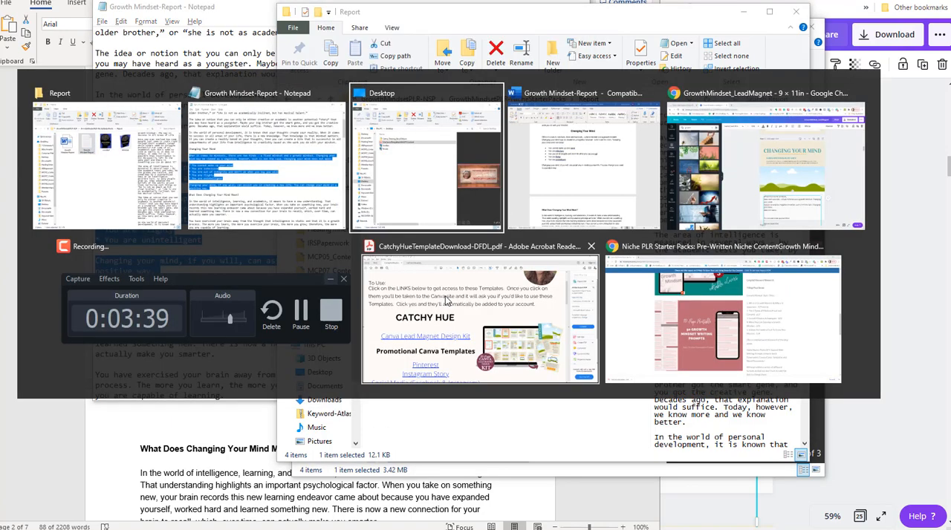
{"action": "key", "text": "Tab"}
{"action": "key", "text": "Tab"}
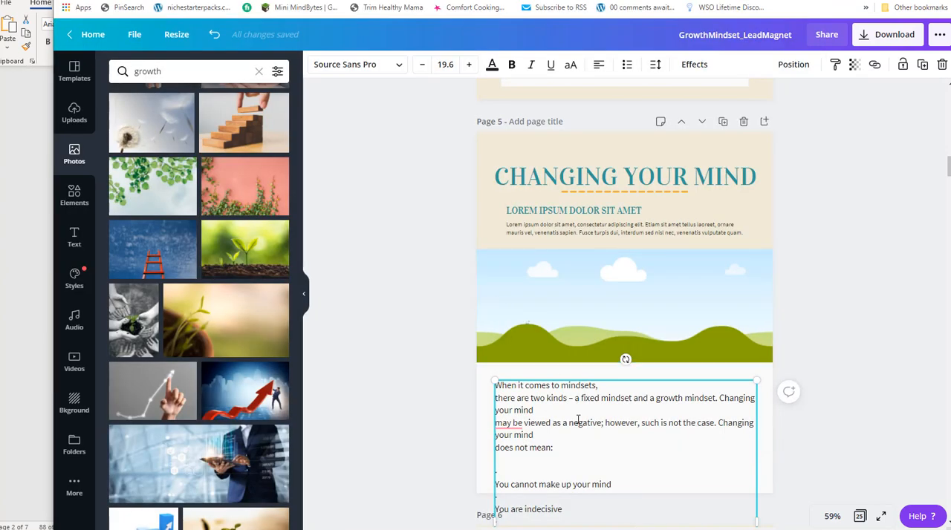
{"action": "scroll", "coordinate": [596, 374], "scroll_direction": "down", "scroll_amount": 3}
{"action": "scroll", "coordinate": [596, 374], "scroll_direction": "down", "scroll_amount": 5}
{"action": "left_click_drag", "start_coordinate": [552, 369], "coordinate": [491, 194]}
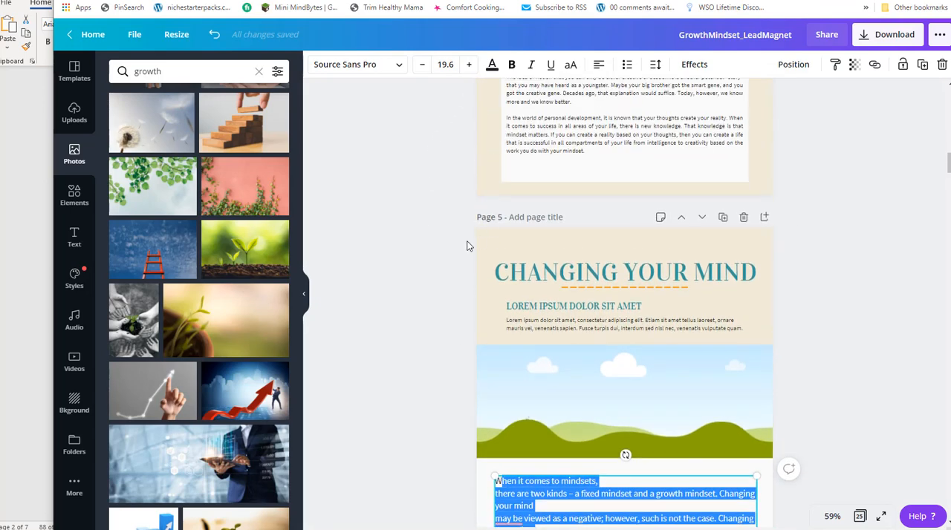
{"action": "key", "text": "Delete"}
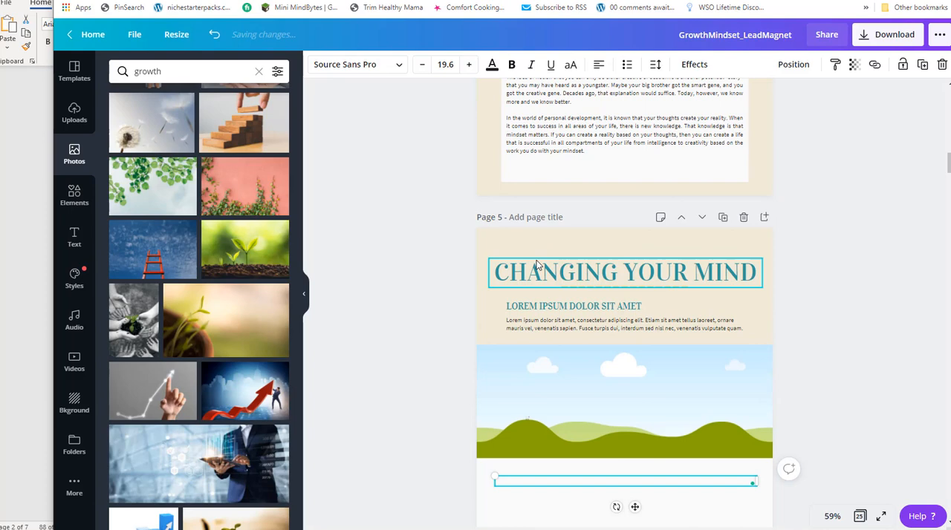
{"action": "key", "text": "ctrl+v"}
{"action": "scroll", "coordinate": [629, 205], "scroll_direction": "down", "scroll_amount": 5}
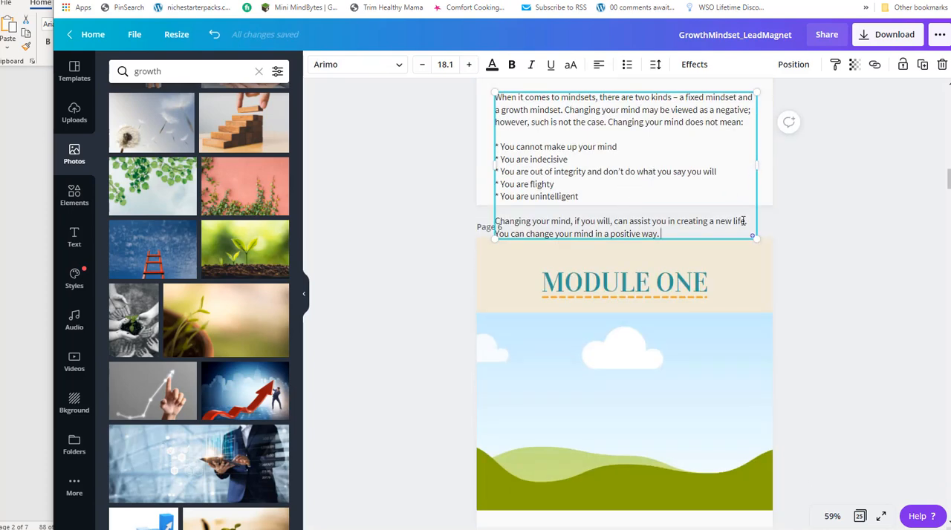
Delete the "Lorem ipsum dolor sit amet" subheading and its placeholder paragraph under the CHANGING YOUR MIND title.
{"action": "scroll", "coordinate": [739, 194], "scroll_direction": "up", "scroll_amount": 5}
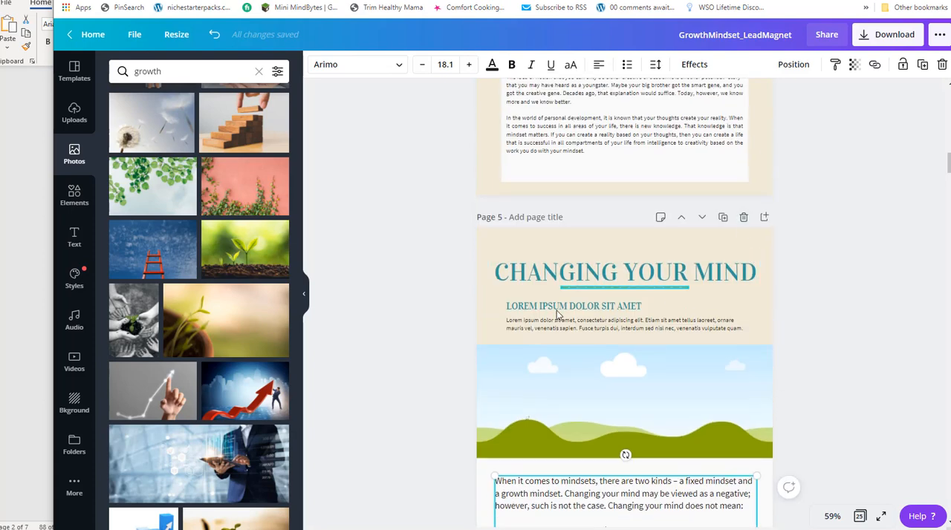
{"action": "left_click", "coordinate": [559, 308]}
{"action": "key", "text": "Delete"}
{"action": "left_click", "coordinate": [596, 332]}
{"action": "key", "text": "Delete"}
Move the landscape picture up beneath the page 5 title, and move the body text up directly below the picture.
{"action": "left_click_drag", "start_coordinate": [604, 398], "coordinate": [602, 357]}
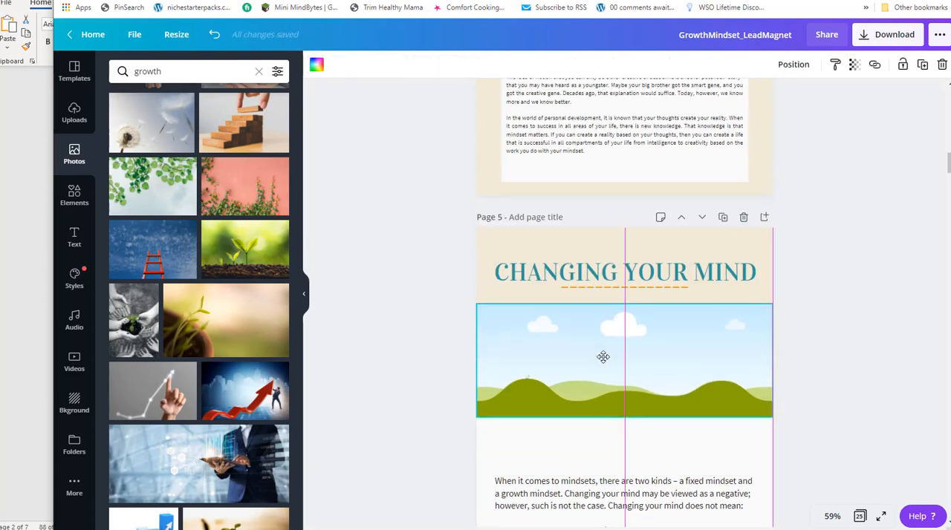
{"action": "left_click", "coordinate": [590, 490]}
{"action": "left_click_drag", "start_coordinate": [590, 489], "coordinate": [587, 437]}
{"action": "scroll", "coordinate": [520, 297], "scroll_direction": "down", "scroll_amount": 4}
{"action": "scroll", "coordinate": [396, 282], "scroll_direction": "up", "scroll_amount": 2}
{"action": "scroll", "coordinate": [398, 260], "scroll_direction": "up", "scroll_amount": 2}
{"action": "scroll", "coordinate": [401, 312], "scroll_direction": "down", "scroll_amount": 3}
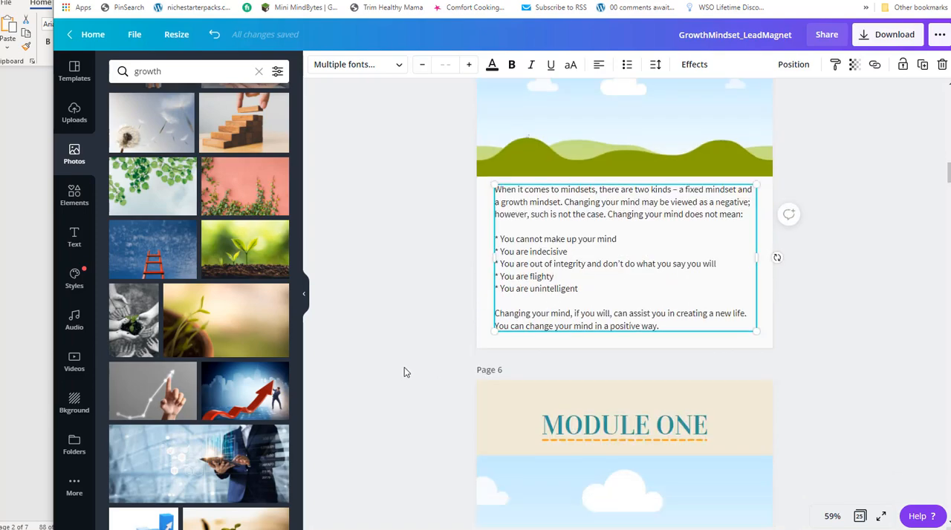
Review the "What Does Changing Your Mind Mean?" section in the Notepad file and in the Word document.
{"action": "scroll", "coordinate": [394, 357], "scroll_direction": "down", "scroll_amount": 5}
{"action": "key", "text": "alt+Tab"}
{"action": "key", "text": "alt+Tab"}
{"action": "key", "text": "alt+Tab"}
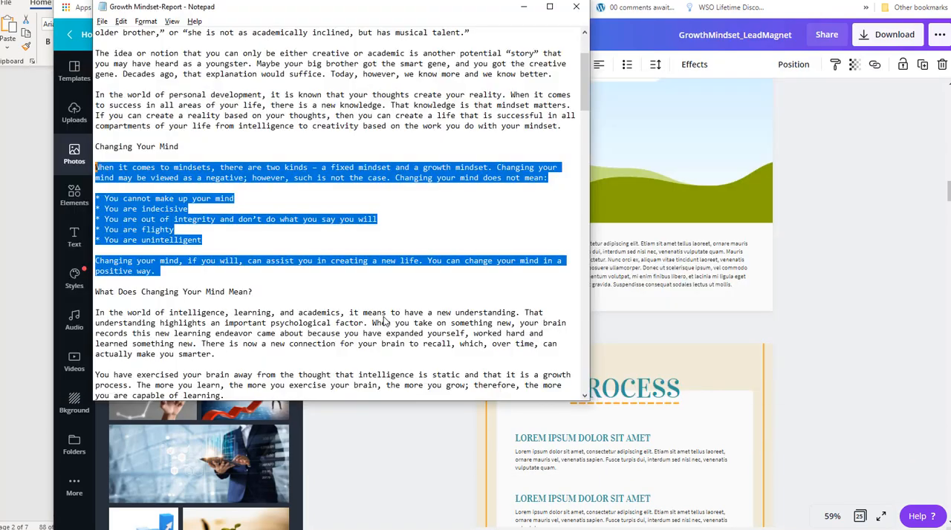
{"action": "scroll", "coordinate": [401, 312], "scroll_direction": "down", "scroll_amount": 3}
{"action": "scroll", "coordinate": [415, 306], "scroll_direction": "down", "scroll_amount": 5}
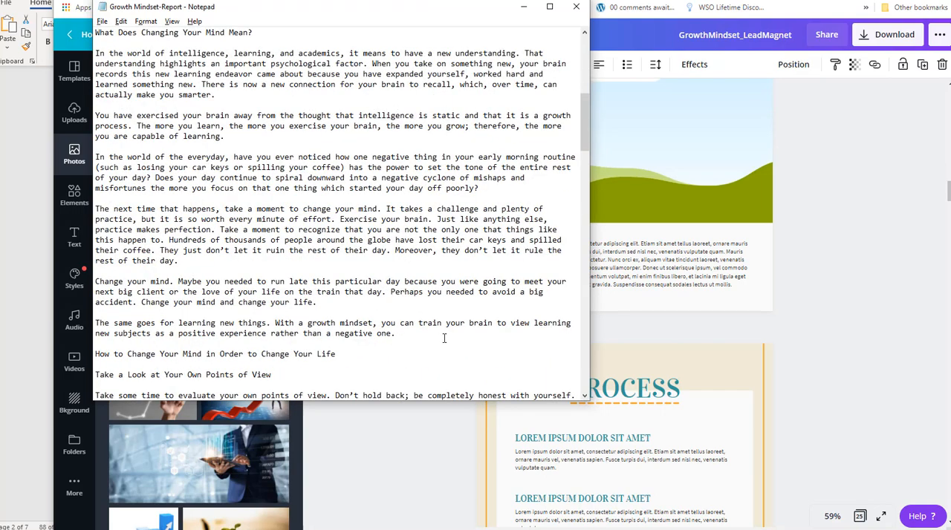
{"action": "key", "text": "alt+Tab"}
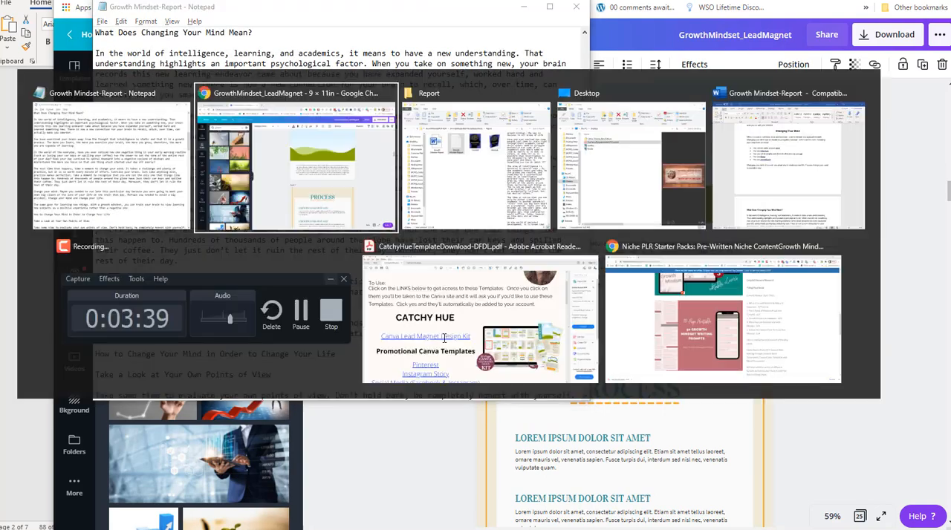
{"action": "key", "text": "alt+Tab"}
{"action": "key", "text": "alt+Tab"}
{"action": "key", "text": "alt+Tab"}
{"action": "scroll", "coordinate": [302, 320], "scroll_direction": "up", "scroll_amount": 3}
{"action": "scroll", "coordinate": [298, 297], "scroll_direction": "down", "scroll_amount": 7}
{"action": "scroll", "coordinate": [296, 288], "scroll_direction": "down", "scroll_amount": 12}
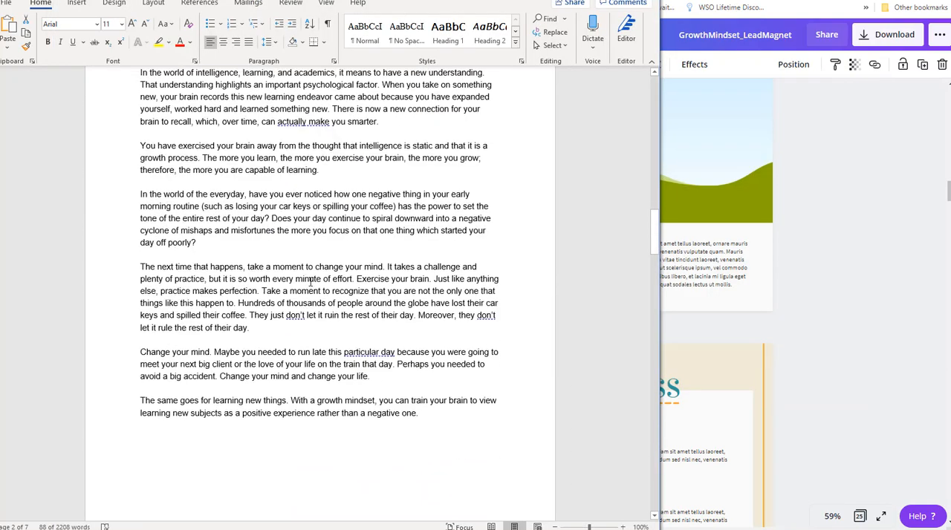
{"action": "scroll", "coordinate": [309, 282], "scroll_direction": "up", "scroll_amount": 10}
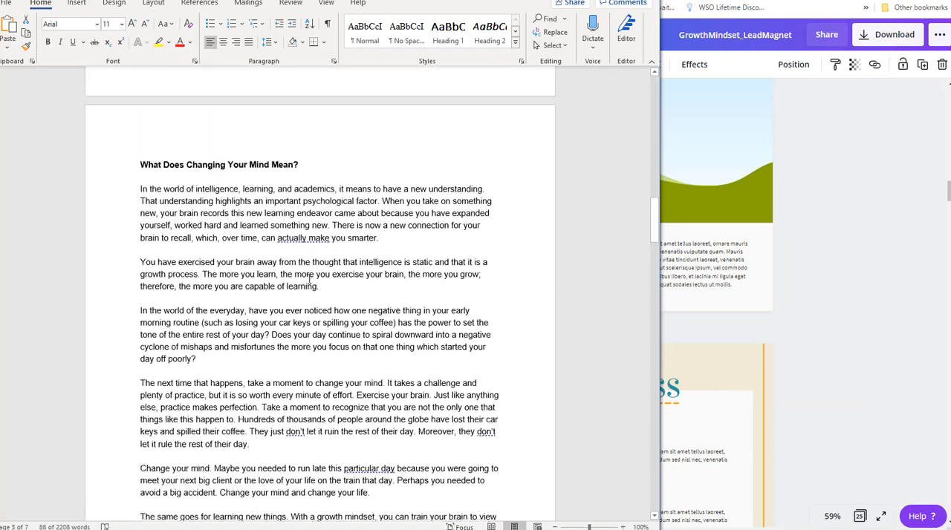
Check where the "What Does Changing Your Mind Mean?" section ends in the Word document and in Notepad.
{"action": "scroll", "coordinate": [258, 237], "scroll_direction": "down", "scroll_amount": 4}
{"action": "scroll", "coordinate": [257, 236], "scroll_direction": "down", "scroll_amount": 5}
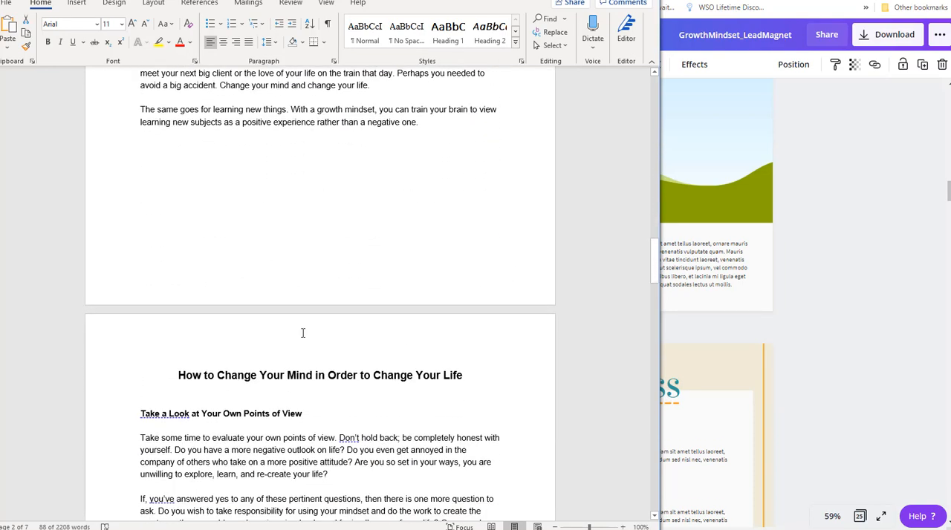
{"action": "key", "text": "alt+Tab"}
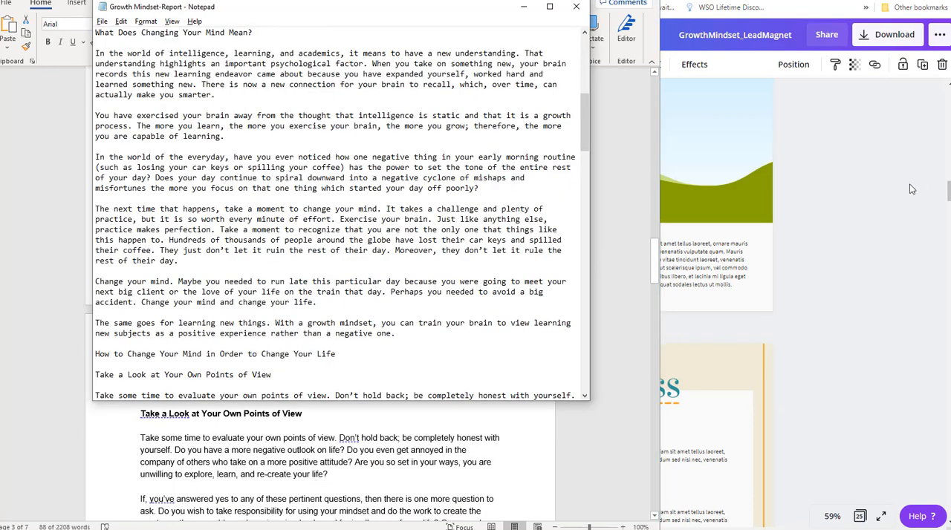
Return to Canva and look through pages 5 to 9 for a layout that suits the section.
{"action": "left_click", "coordinate": [886, 195]}
{"action": "scroll", "coordinate": [744, 269], "scroll_direction": "up", "scroll_amount": 5}
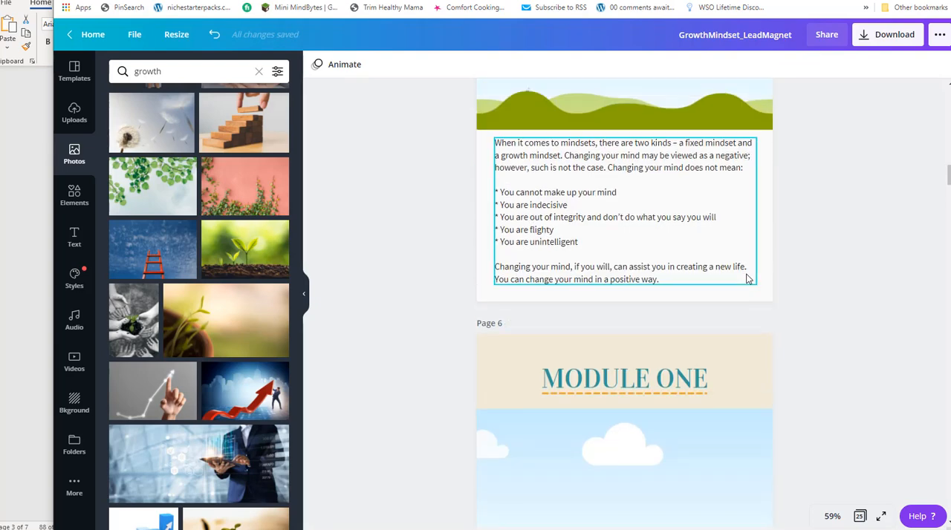
{"action": "scroll", "coordinate": [744, 269], "scroll_direction": "down", "scroll_amount": 2}
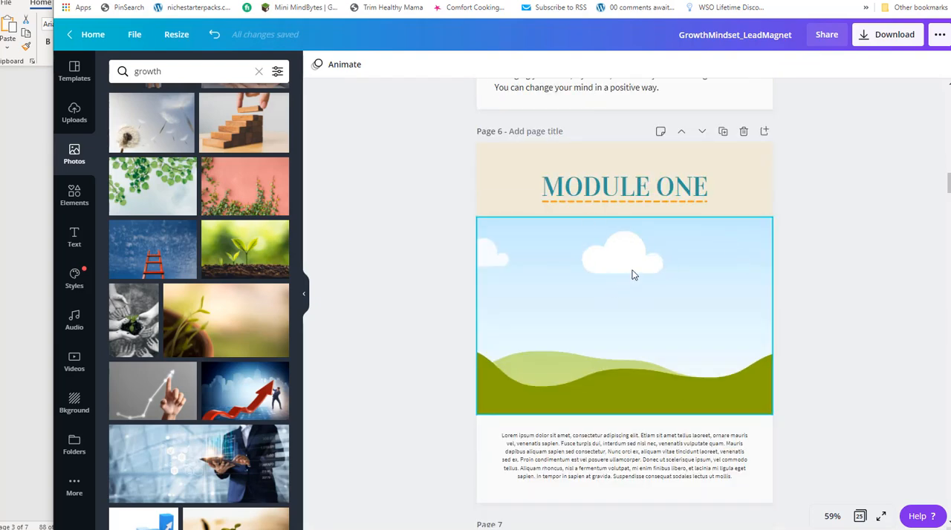
{"action": "scroll", "coordinate": [650, 306], "scroll_direction": "up", "scroll_amount": 4}
{"action": "scroll", "coordinate": [735, 267], "scroll_direction": "down", "scroll_amount": 2}
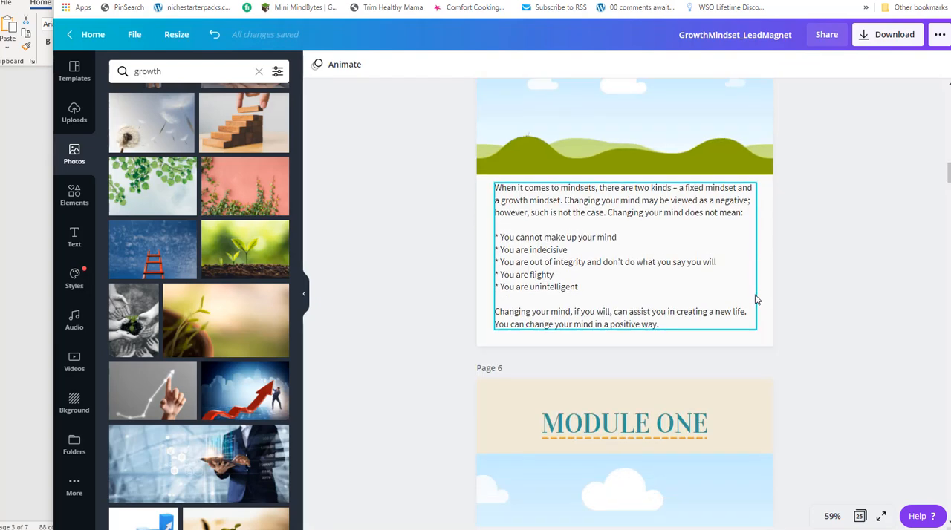
{"action": "scroll", "coordinate": [558, 307], "scroll_direction": "down", "scroll_amount": 10}
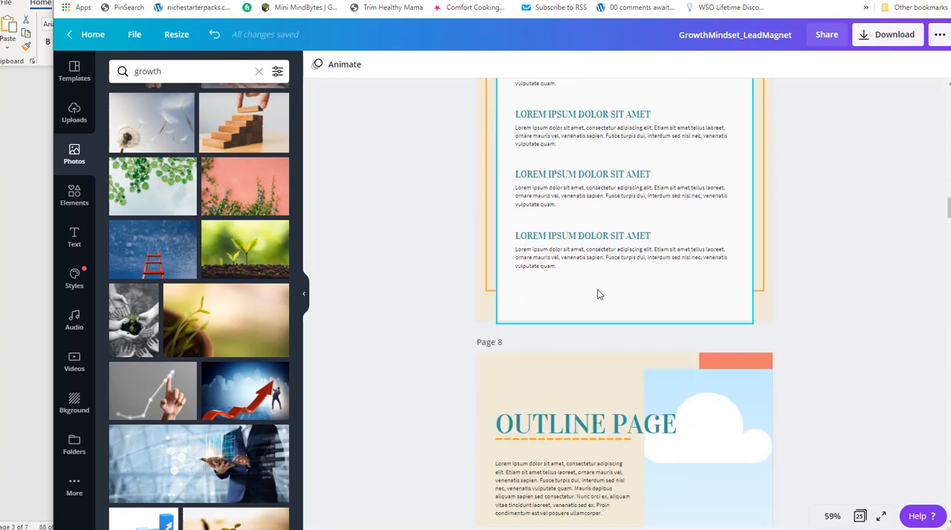
{"action": "scroll", "coordinate": [598, 295], "scroll_direction": "down", "scroll_amount": 3}
{"action": "scroll", "coordinate": [639, 243], "scroll_direction": "up", "scroll_amount": 3}
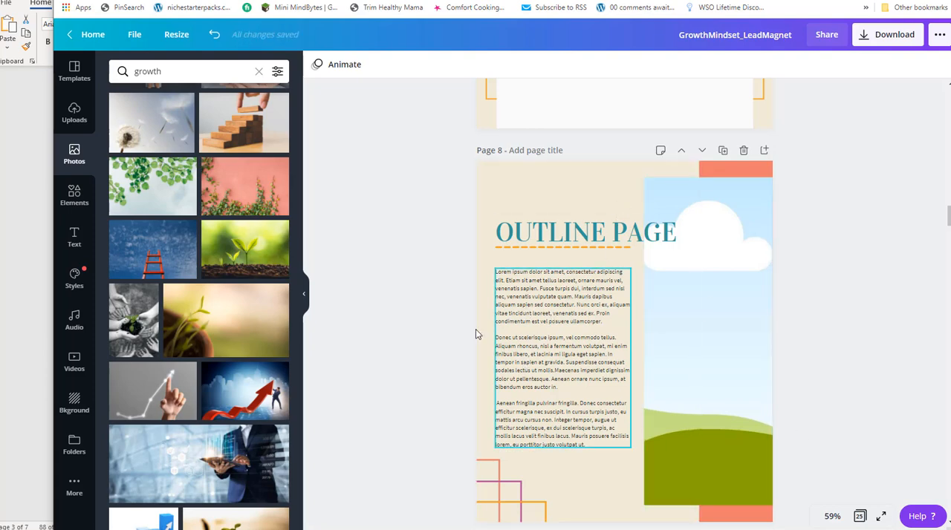
{"action": "scroll", "coordinate": [542, 379], "scroll_direction": "down", "scroll_amount": 5}
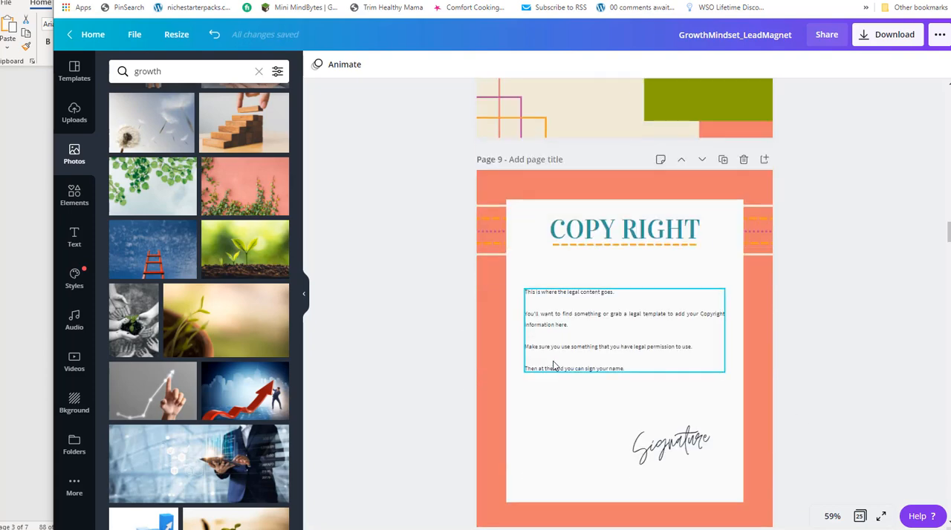
Move the COPY RIGHT page up so that it directly follows the cover as page 2.
{"action": "scroll", "coordinate": [551, 364], "scroll_direction": "down", "scroll_amount": 2}
{"action": "scroll", "coordinate": [551, 362], "scroll_direction": "up", "scroll_amount": 2}
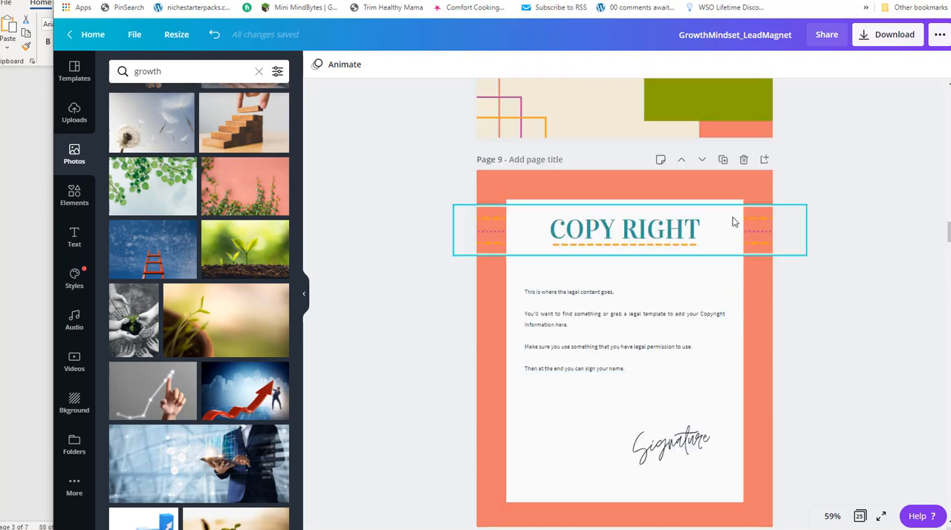
{"action": "left_click", "coordinate": [681, 159]}
{"action": "left_click", "coordinate": [681, 180]}
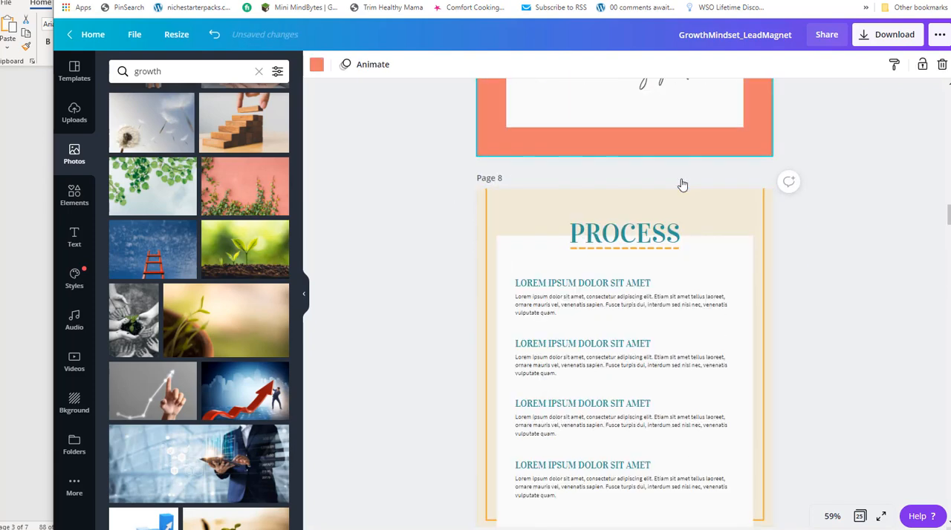
{"action": "left_click", "coordinate": [685, 197]}
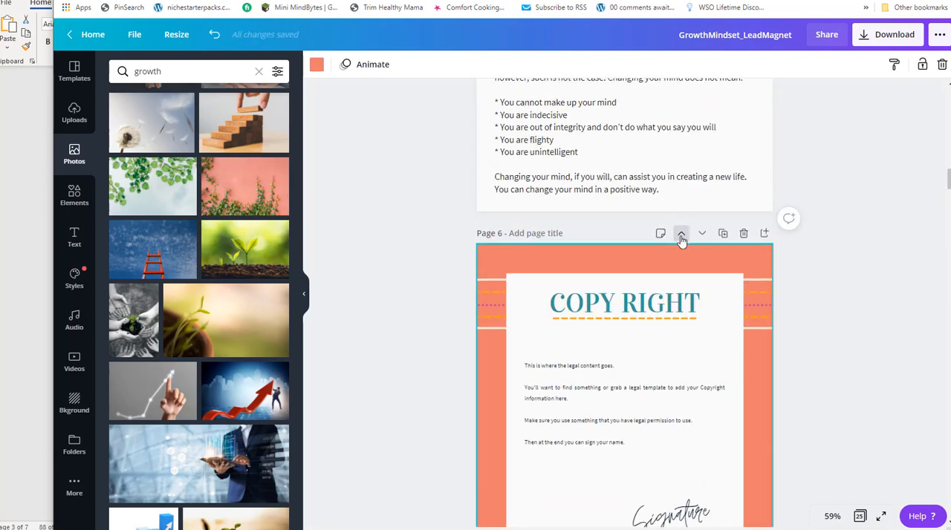
{"action": "left_click", "coordinate": [682, 236]}
{"action": "left_click", "coordinate": [681, 252]}
{"action": "left_click", "coordinate": [683, 271]}
{"action": "left_click", "coordinate": [681, 270]}
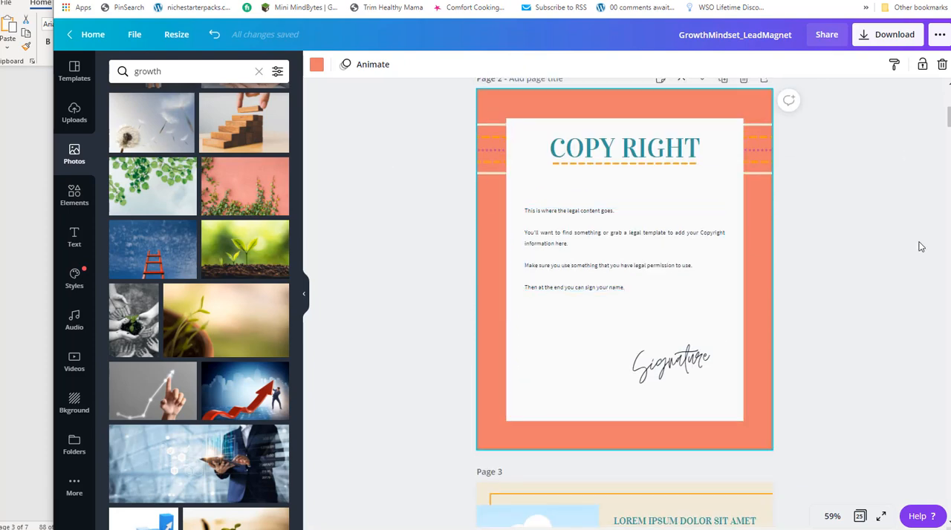
Look through the page order from page 3 onward, and compare the remaining layouts in the overview of all pages.
{"action": "scroll", "coordinate": [857, 364], "scroll_direction": "down", "scroll_amount": 5}
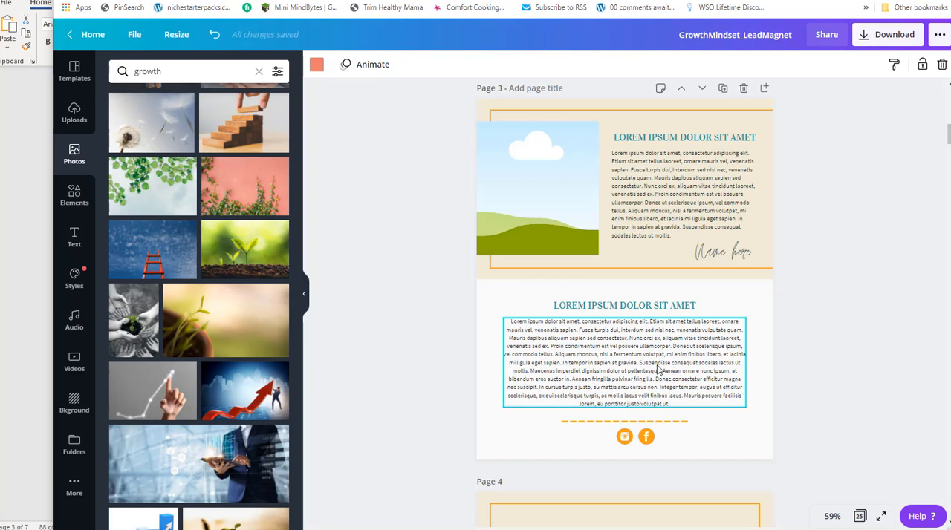
{"action": "scroll", "coordinate": [789, 341], "scroll_direction": "down", "scroll_amount": 6}
{"action": "scroll", "coordinate": [775, 334], "scroll_direction": "up", "scroll_amount": 2}
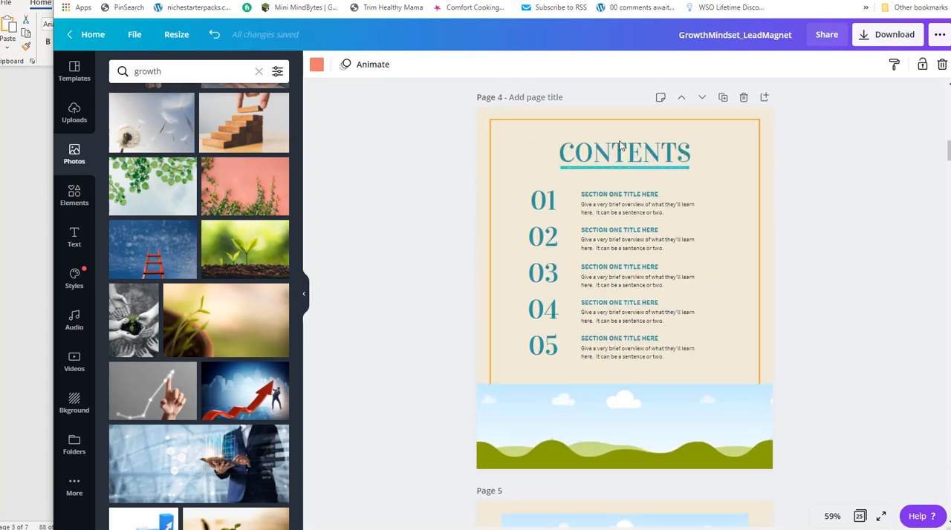
{"action": "scroll", "coordinate": [609, 245], "scroll_direction": "down", "scroll_amount": 10}
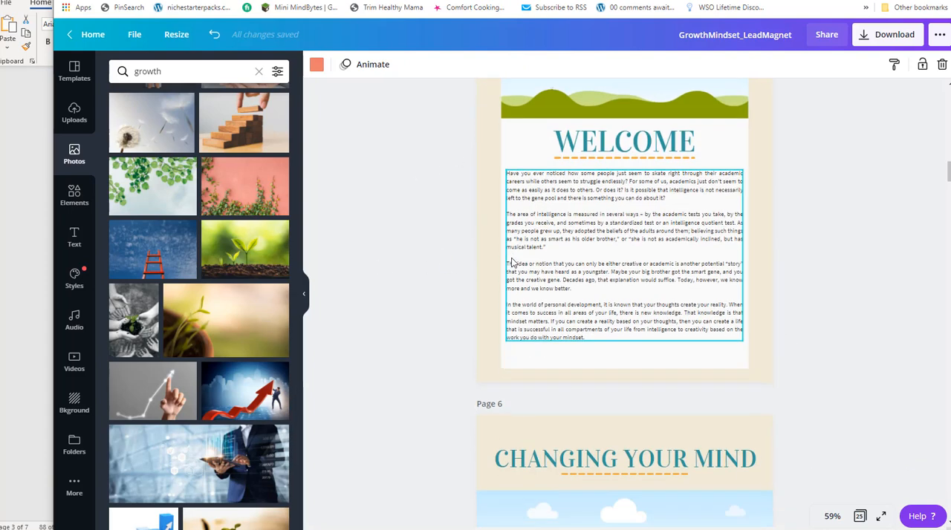
{"action": "scroll", "coordinate": [616, 237], "scroll_direction": "down", "scroll_amount": 10}
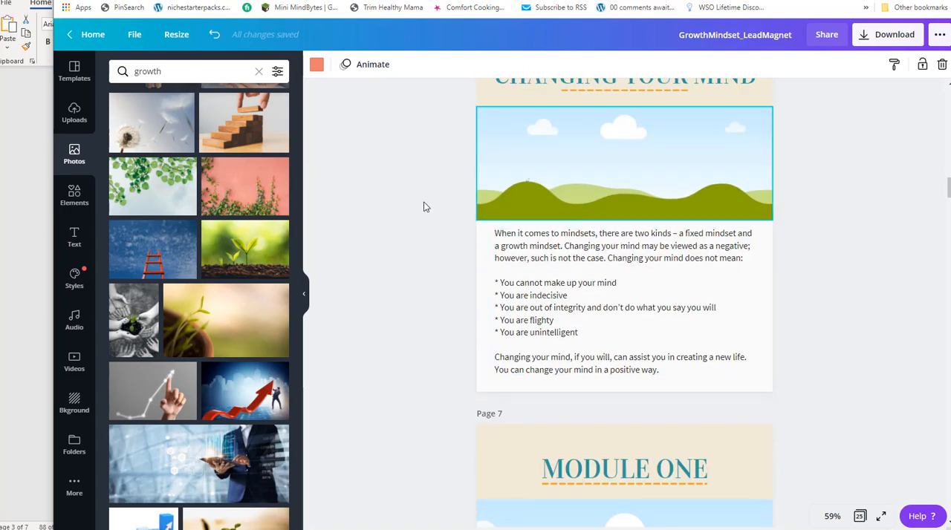
{"action": "scroll", "coordinate": [681, 292], "scroll_direction": "down", "scroll_amount": 8}
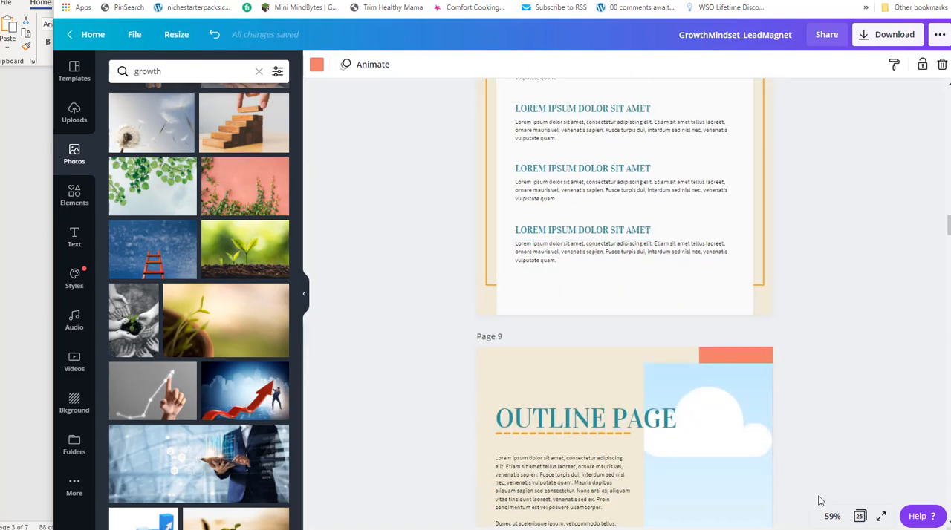
{"action": "left_click", "coordinate": [859, 517]}
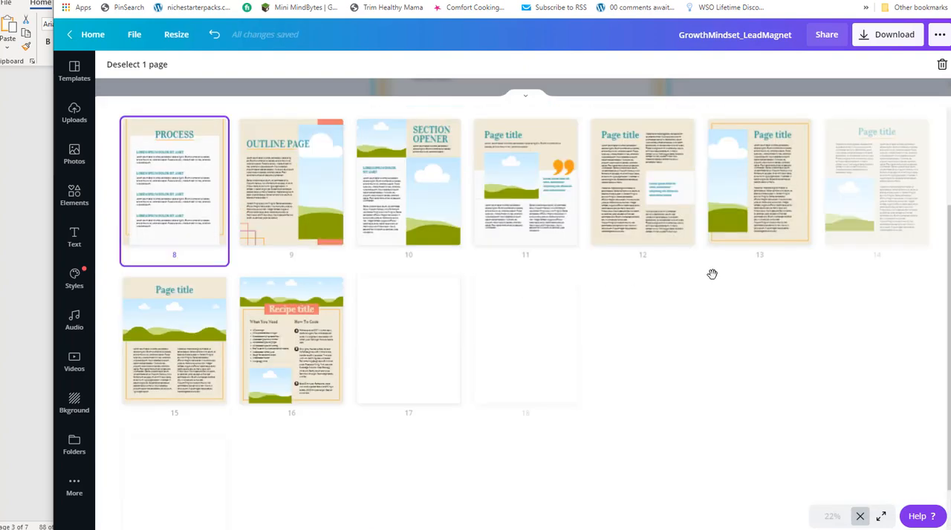
{"action": "scroll", "coordinate": [706, 261], "scroll_direction": "down", "scroll_amount": 1}
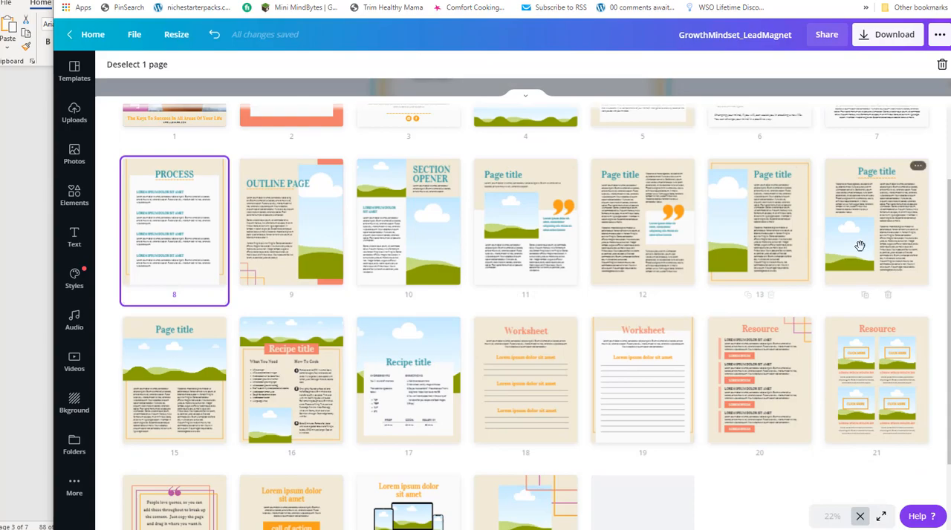
Copy all paragraphs beneath the "What Does Changing Your Mind Mean?" heading in the Notepad report.
{"action": "key", "text": "alt+Tab"}
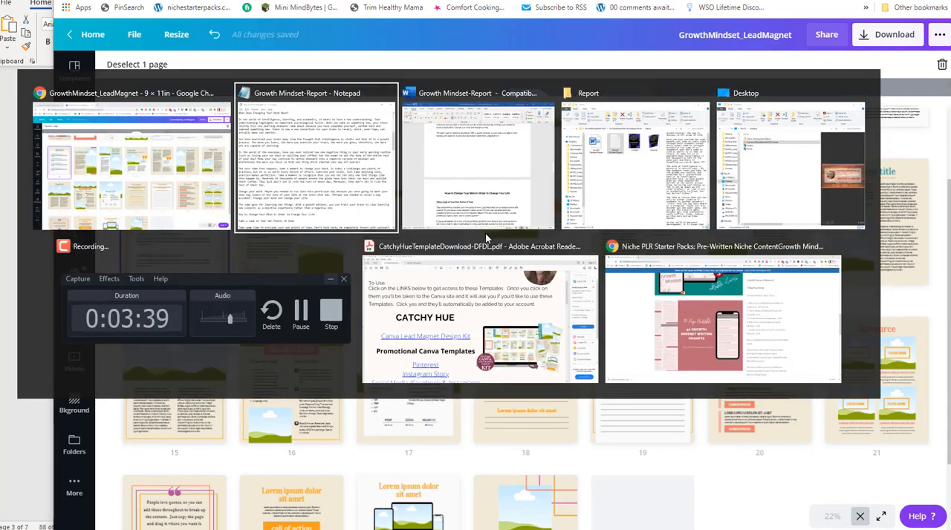
{"action": "scroll", "coordinate": [481, 188], "scroll_direction": "up", "scroll_amount": 7}
{"action": "scroll", "coordinate": [319, 217], "scroll_direction": "down", "scroll_amount": 3}
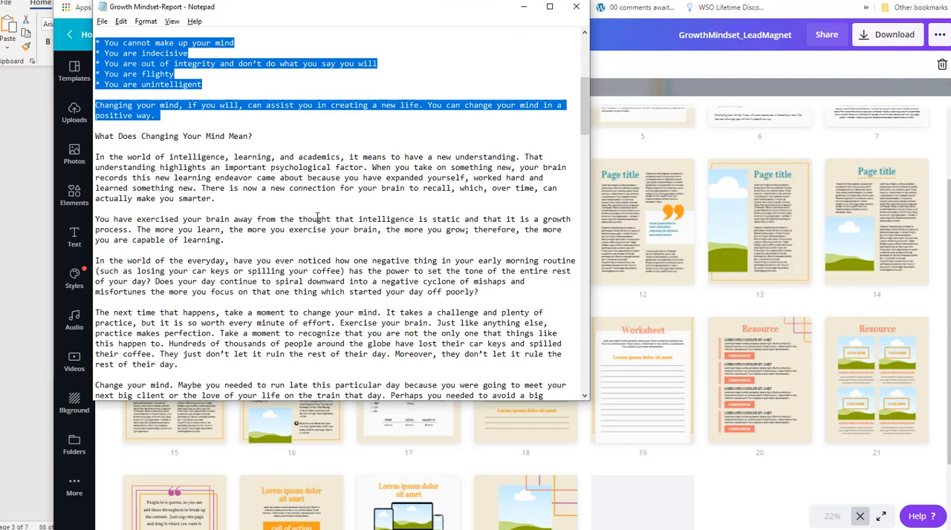
{"action": "scroll", "coordinate": [320, 217], "scroll_direction": "down", "scroll_amount": 3}
{"action": "left_click_drag", "start_coordinate": [404, 338], "coordinate": [97, 54]}
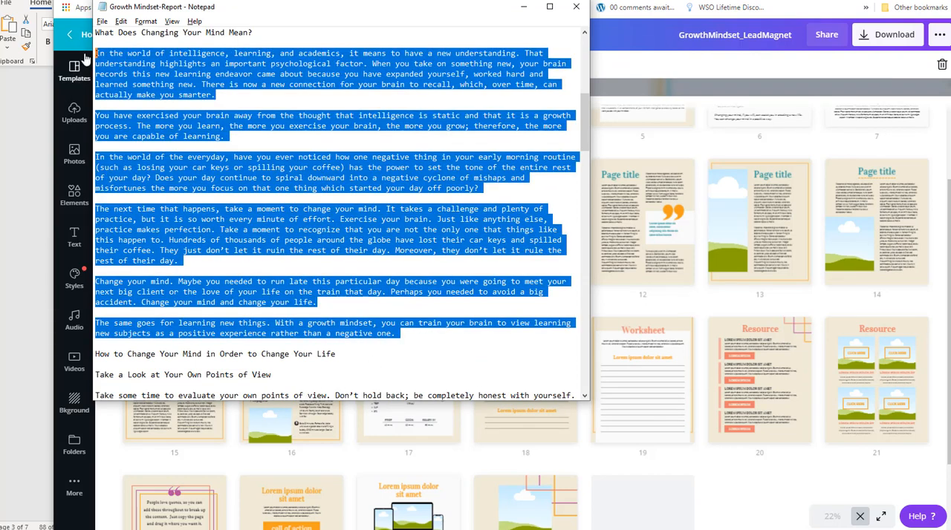
Back in Canva, move page 13 with the tall picture up behind the PROCESS page, and move PROCESS to the document's end.
{"action": "key", "text": "alt+Tab"}
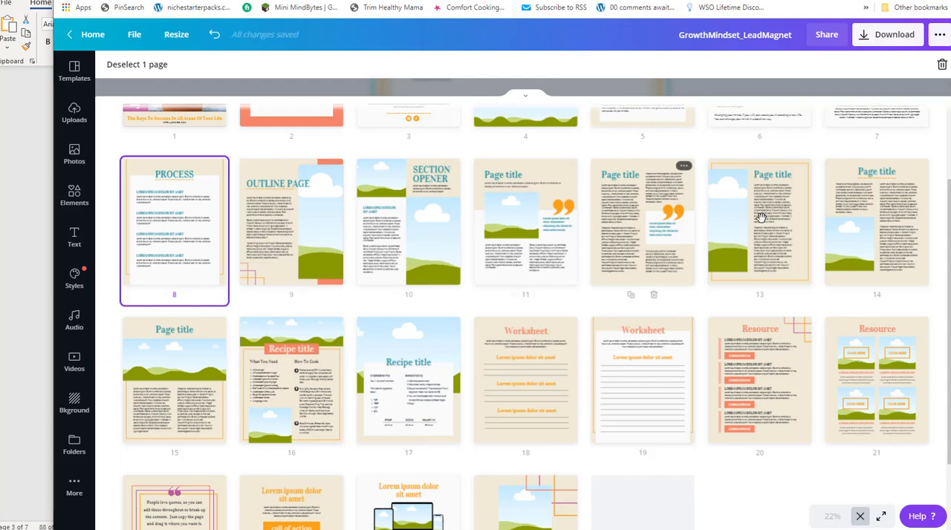
{"action": "left_click_drag", "start_coordinate": [759, 216], "coordinate": [254, 216]}
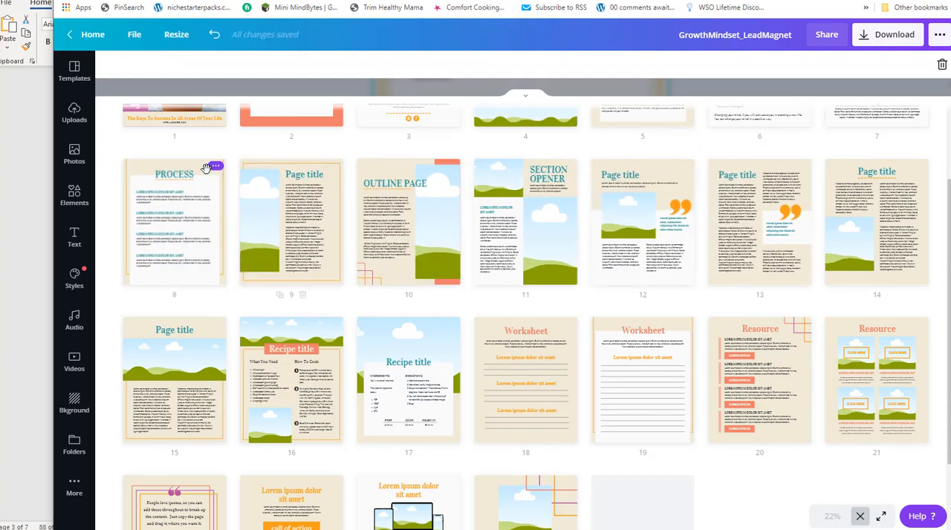
{"action": "left_click_drag", "start_coordinate": [152, 168], "coordinate": [626, 382]}
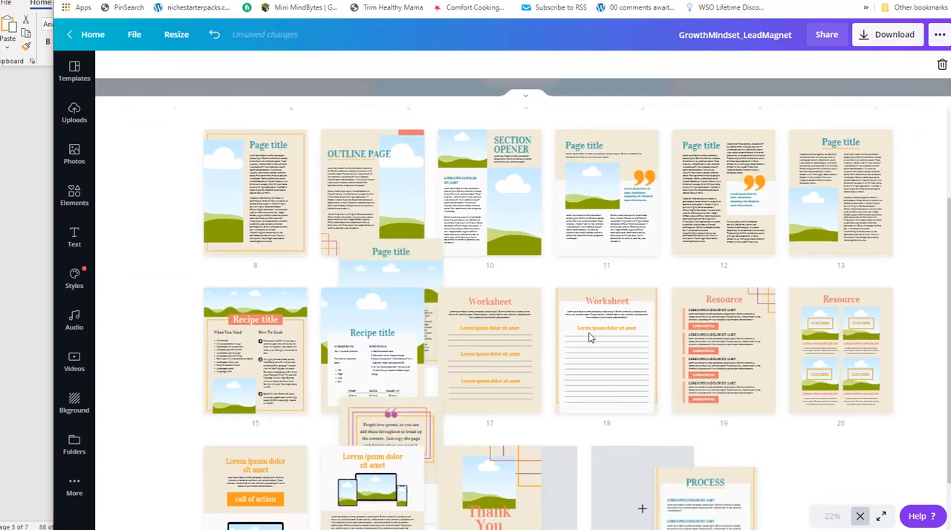
Move the MODULE ONE page back between the two Resource pages, and open the tall-picture page that takes its place as page 7.
{"action": "scroll", "coordinate": [626, 265], "scroll_direction": "up", "scroll_amount": 2}
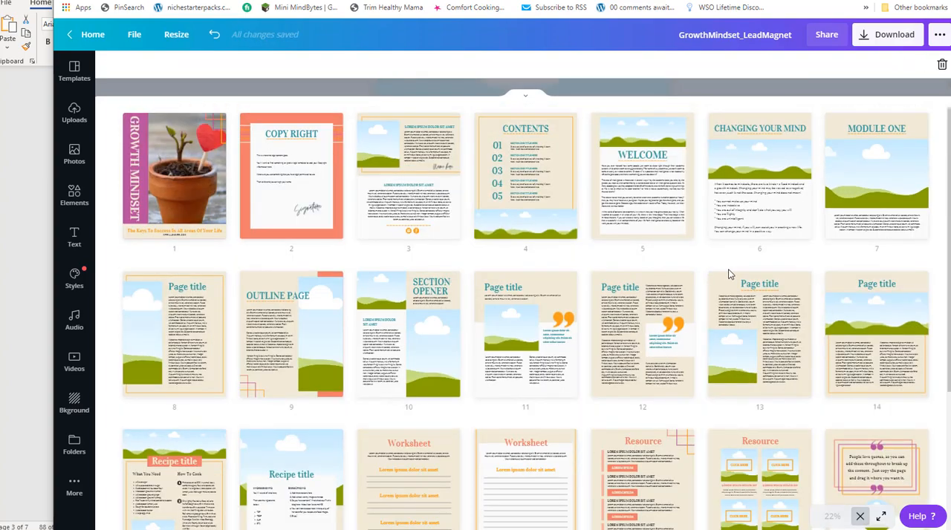
{"action": "left_click_drag", "start_coordinate": [708, 406], "coordinate": [702, 469]}
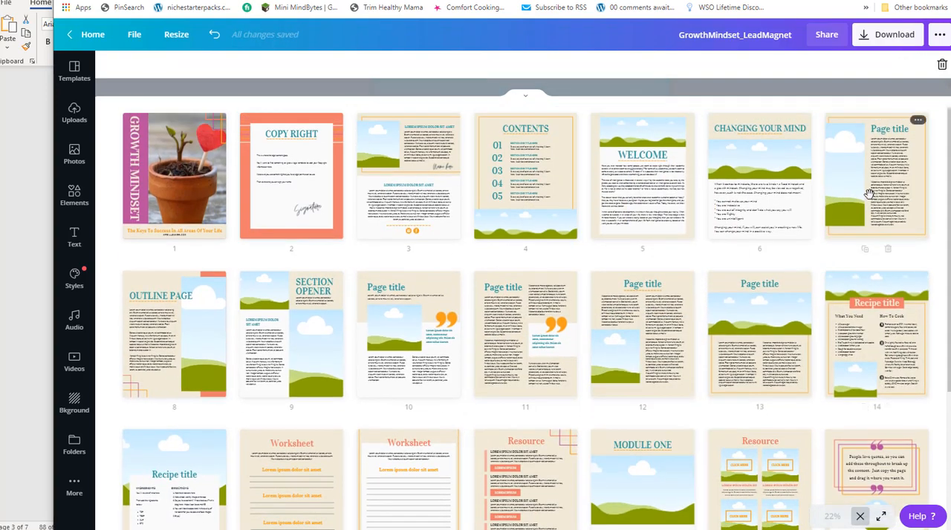
{"action": "left_click", "coordinate": [876, 187]}
{"action": "double_click", "coordinate": [877, 187]}
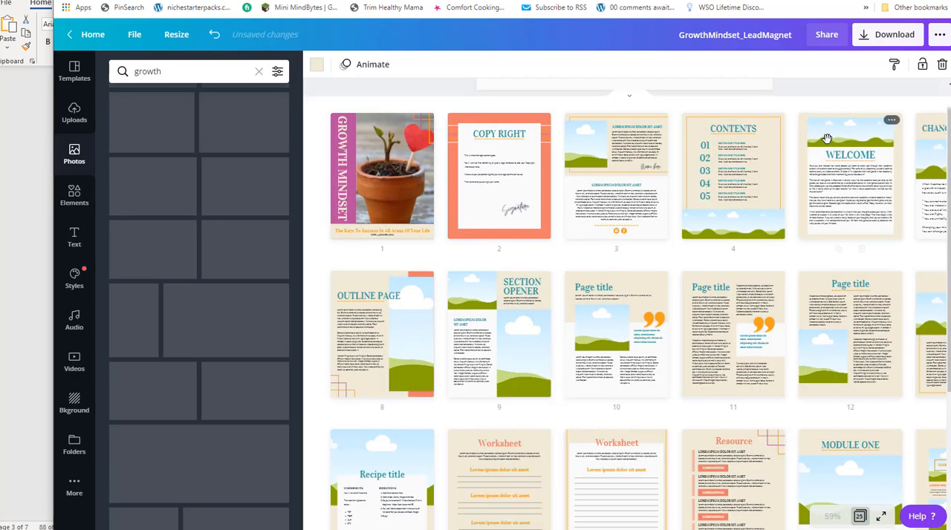
Replace the placeholder body text on page 7 with the section copied from Notepad.
{"action": "left_click", "coordinate": [615, 206]}
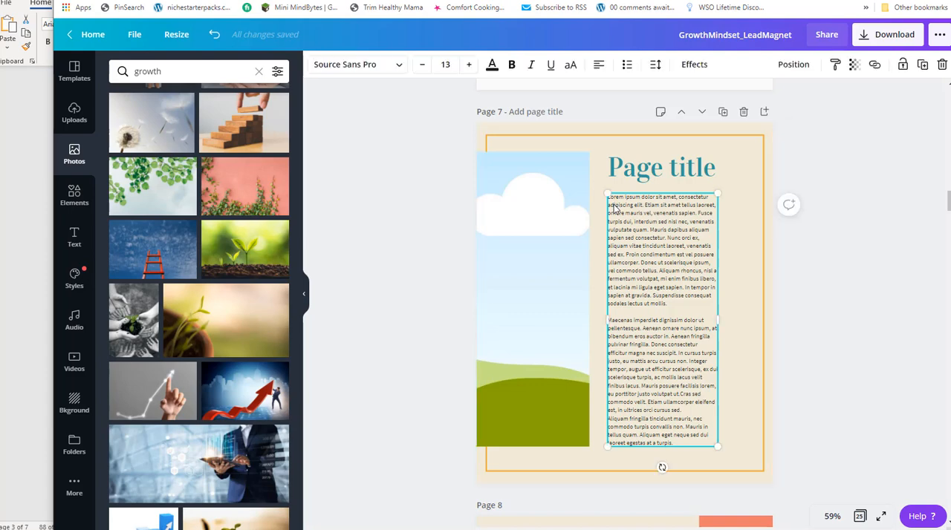
{"action": "left_click_drag", "start_coordinate": [679, 442], "coordinate": [601, 201]}
{"action": "key", "text": "ctrl+v"}
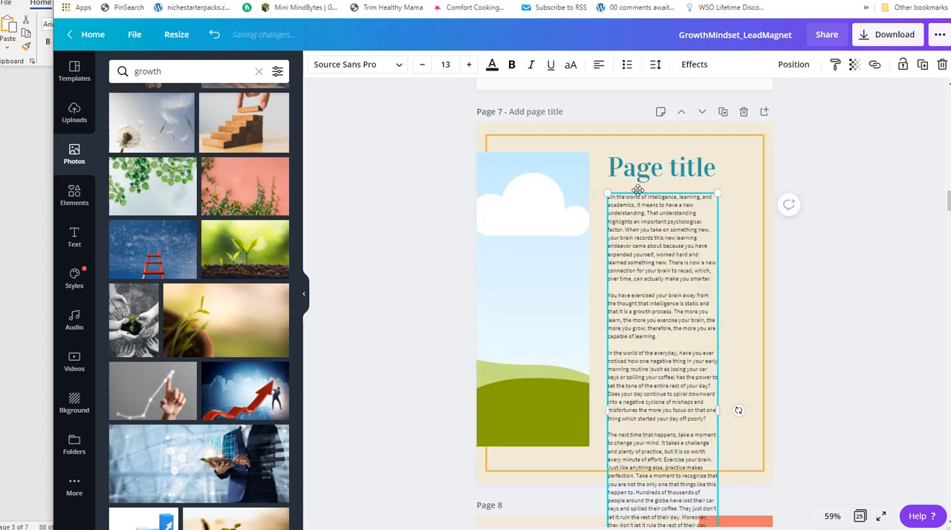
Widen the page 7 body text box on both sides, and move the title and body text up.
{"action": "left_click_drag", "start_coordinate": [731, 402], "coordinate": [756, 388]}
{"action": "left_click_drag", "start_coordinate": [666, 175], "coordinate": [655, 159]}
{"action": "left_click_drag", "start_coordinate": [640, 253], "coordinate": [636, 231]}
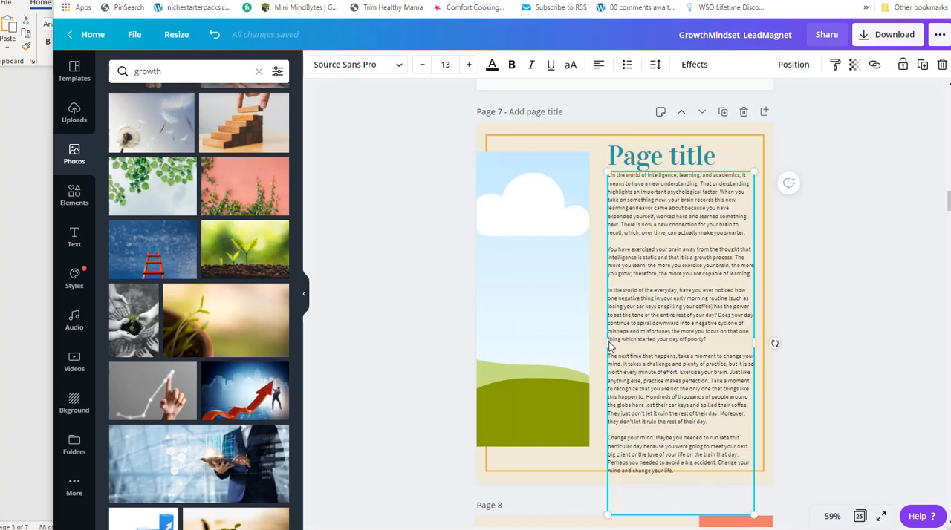
{"action": "left_click_drag", "start_coordinate": [604, 341], "coordinate": [593, 341]}
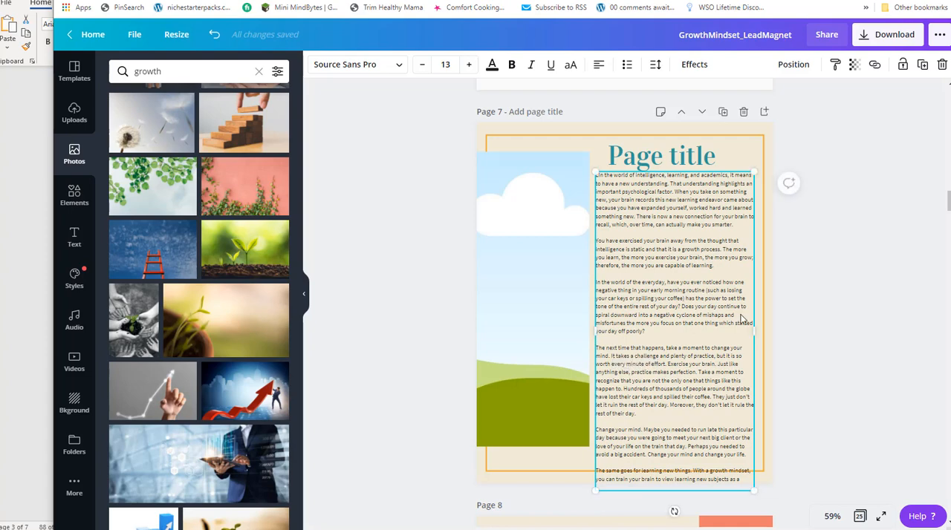
{"action": "left_click_drag", "start_coordinate": [753, 328], "coordinate": [758, 343]}
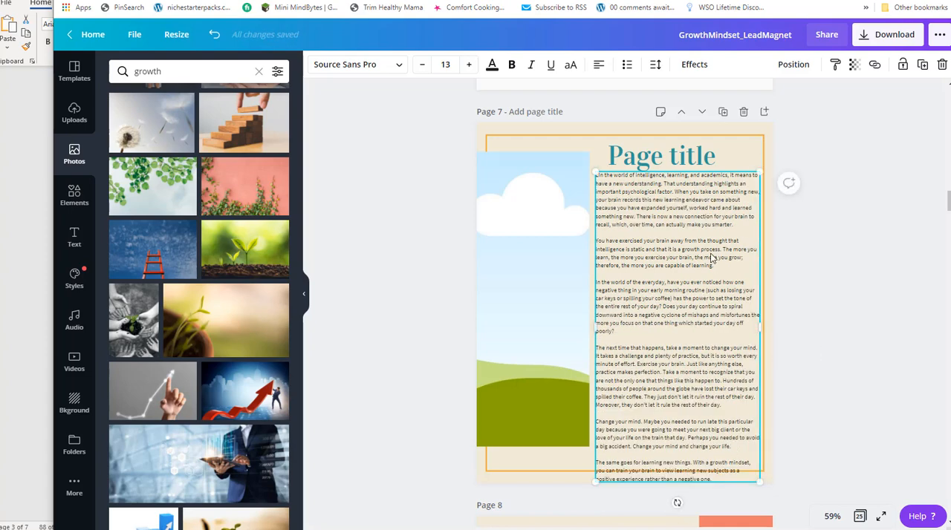
Move the body text up inside the orange frame, and move the title to the page's top edge, centered above picture and text.
{"action": "left_click_drag", "start_coordinate": [663, 159], "coordinate": [652, 138]}
{"action": "left_click_drag", "start_coordinate": [686, 267], "coordinate": [684, 251]}
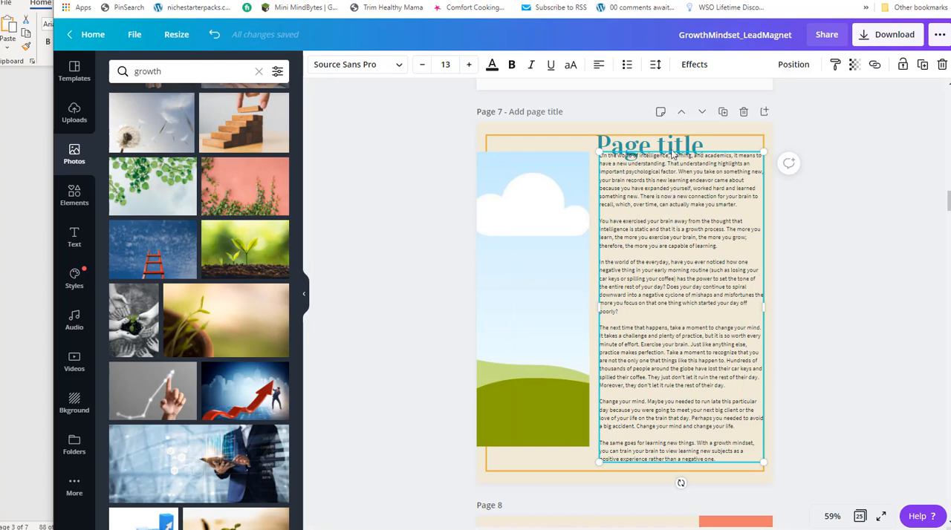
{"action": "left_click_drag", "start_coordinate": [659, 146], "coordinate": [618, 136]}
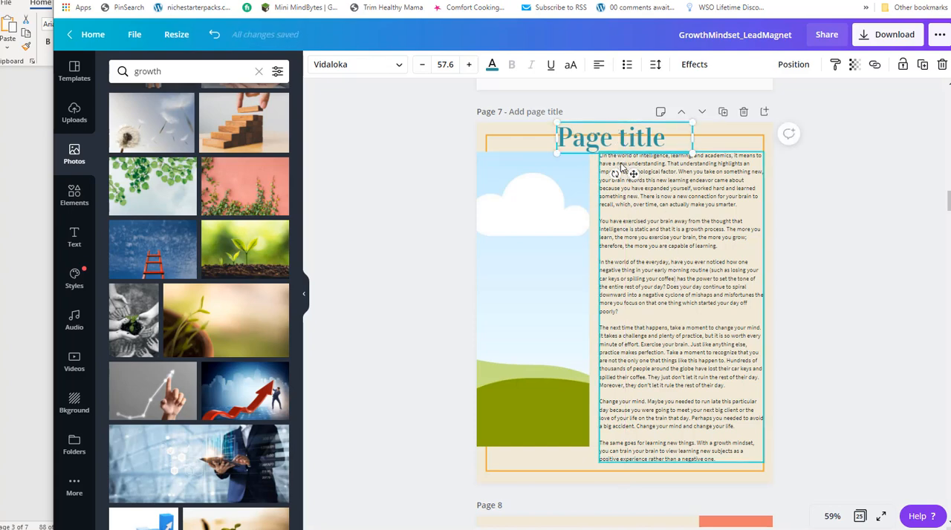
Replace the page 7 title with the heading "What Does Changing Your Mind Mean?" copied from the report in Notepad.
{"action": "left_click", "coordinate": [608, 163]}
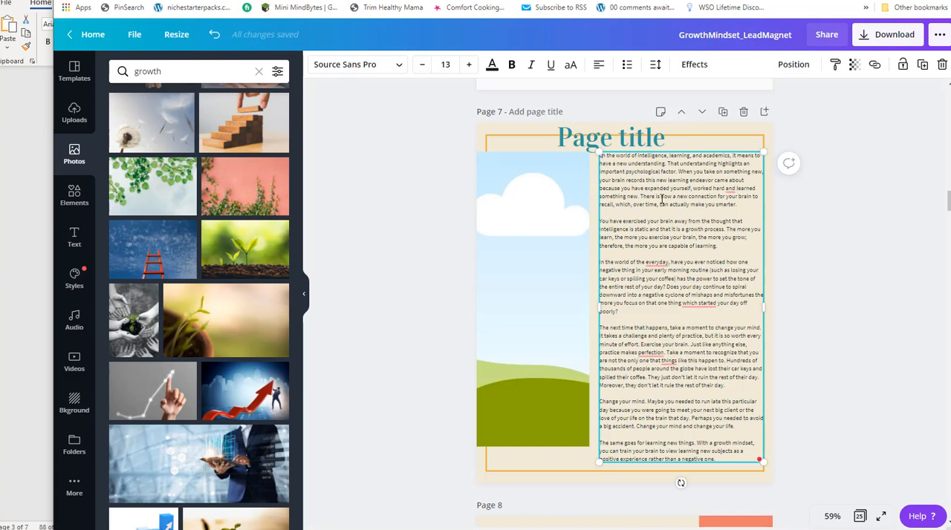
{"action": "left_click_drag", "start_coordinate": [616, 132], "coordinate": [617, 130]}
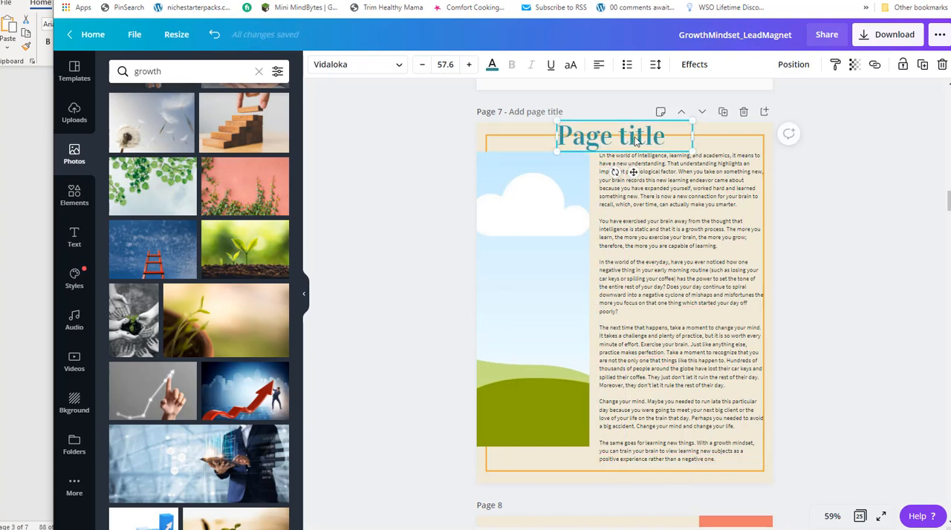
{"action": "key", "text": "alt+Tab"}
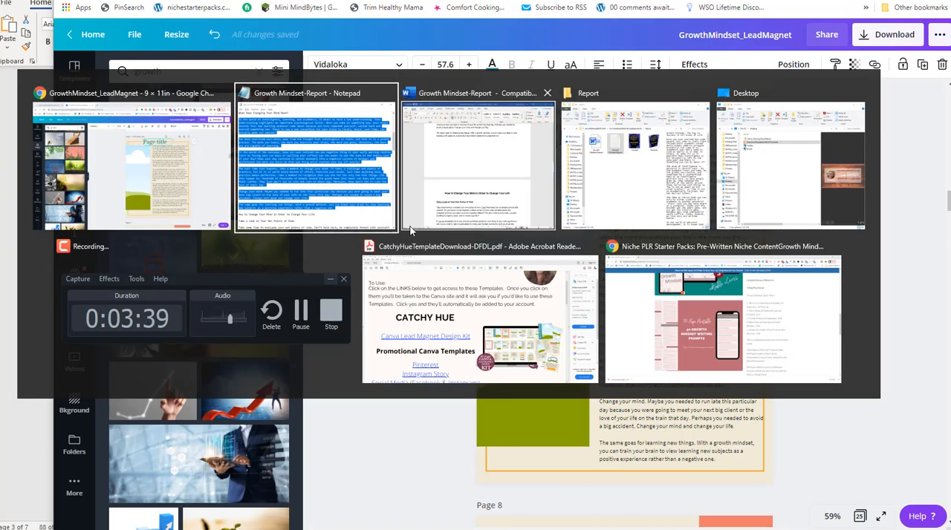
{"action": "scroll", "coordinate": [182, 225], "scroll_direction": "up", "scroll_amount": 6}
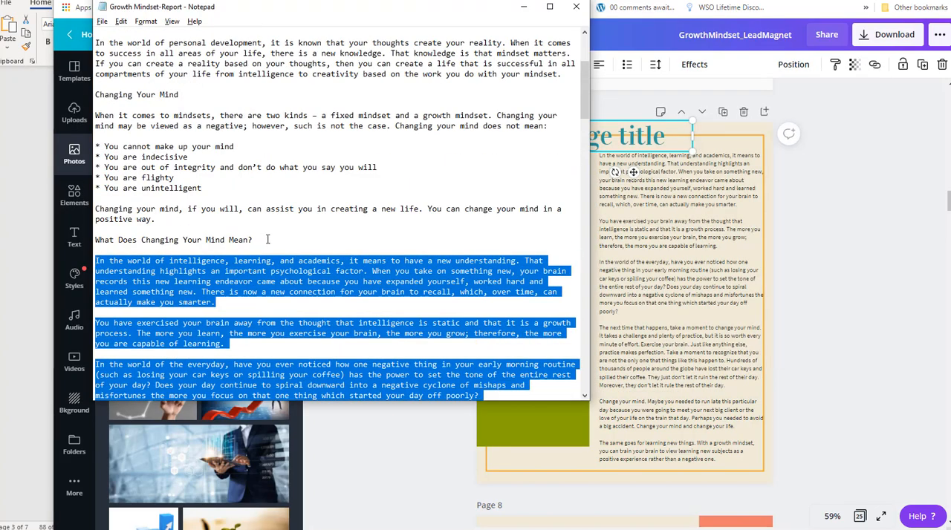
{"action": "left_click_drag", "start_coordinate": [268, 239], "coordinate": [137, 229]}
{"action": "key", "text": "ctrl+c"}
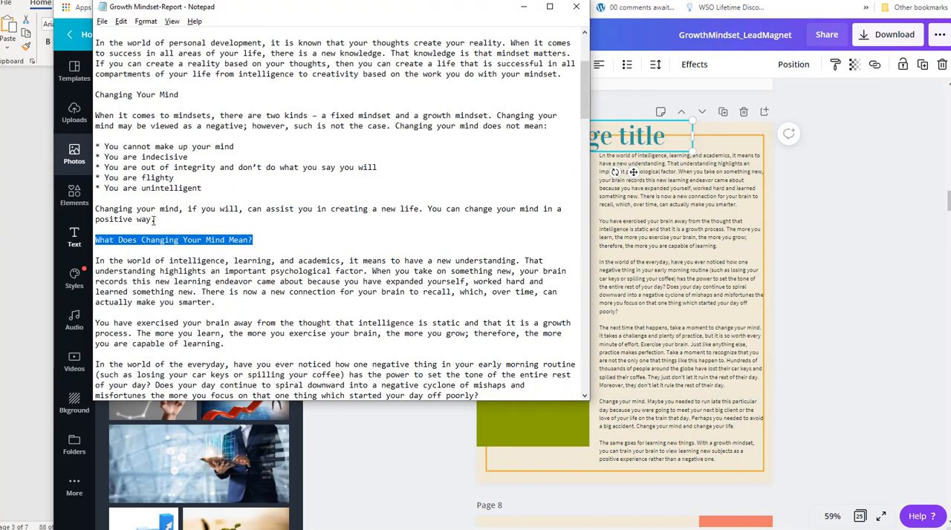
{"action": "key", "text": "alt+Tab"}
{"action": "left_click", "coordinate": [607, 138]}
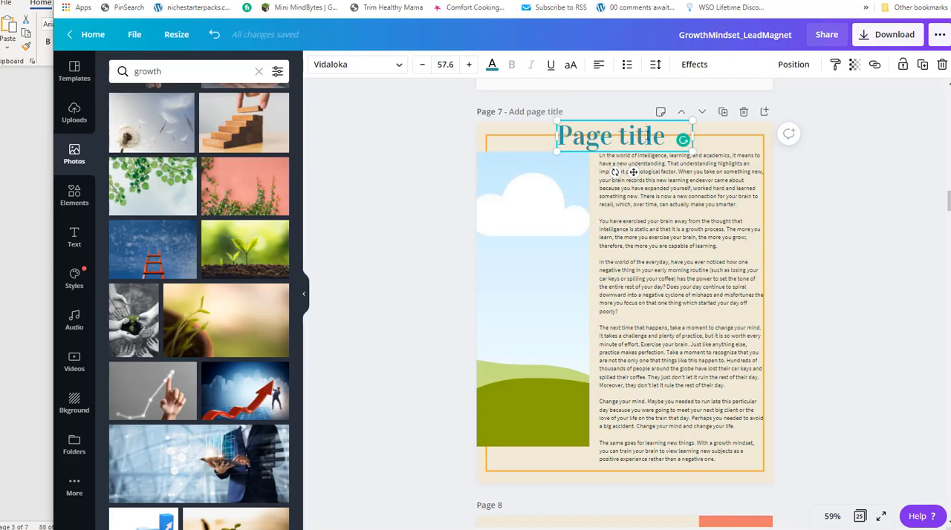
{"action": "left_click_drag", "start_coordinate": [672, 136], "coordinate": [553, 134]}
{"action": "key", "text": "ctrl+v"}
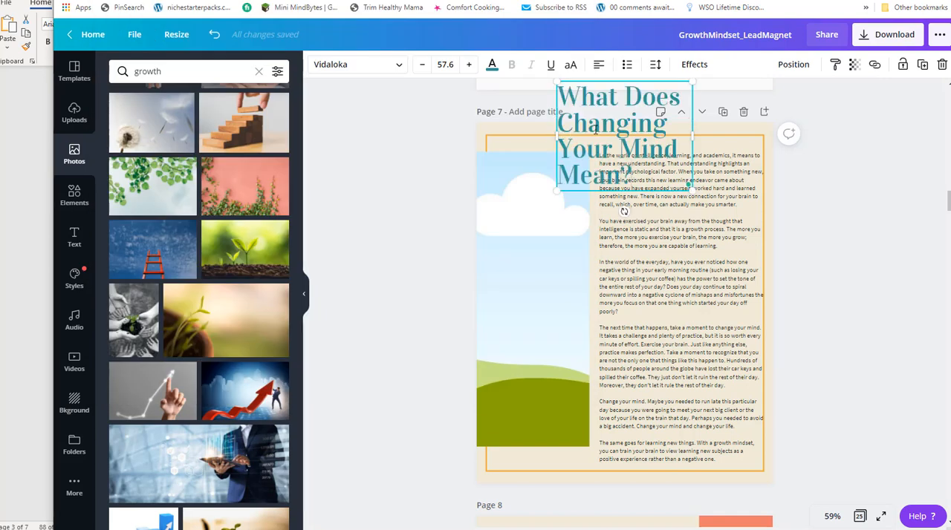
Widen the page 7 title box on both sides so it spans most of the orange frame's width.
{"action": "left_click_drag", "start_coordinate": [692, 135], "coordinate": [743, 136]}
{"action": "left_click_drag", "start_coordinate": [559, 136], "coordinate": [557, 136]}
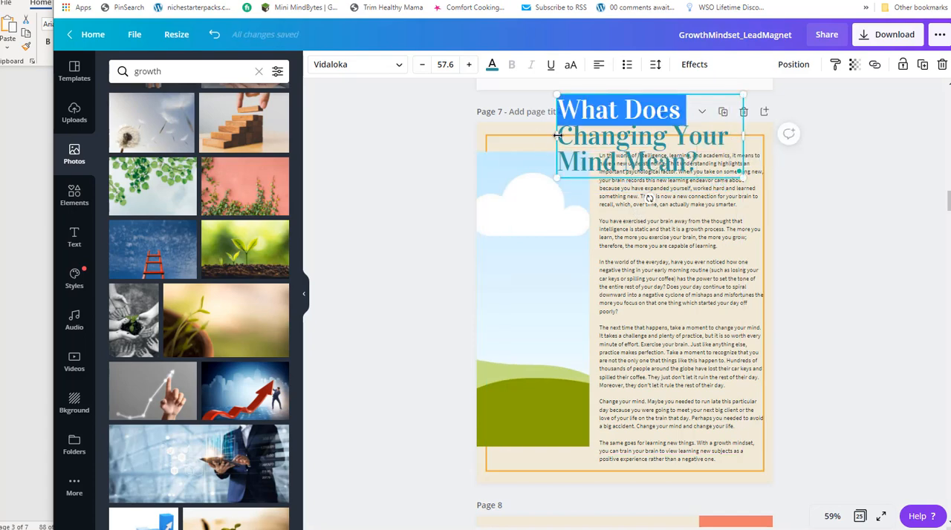
{"action": "left_click", "coordinate": [547, 136]}
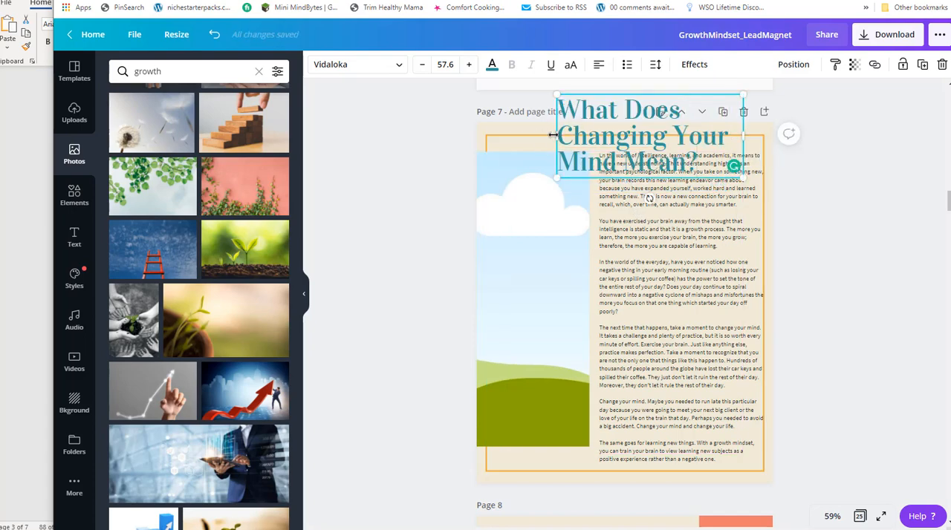
{"action": "left_click_drag", "start_coordinate": [541, 135], "coordinate": [492, 135]}
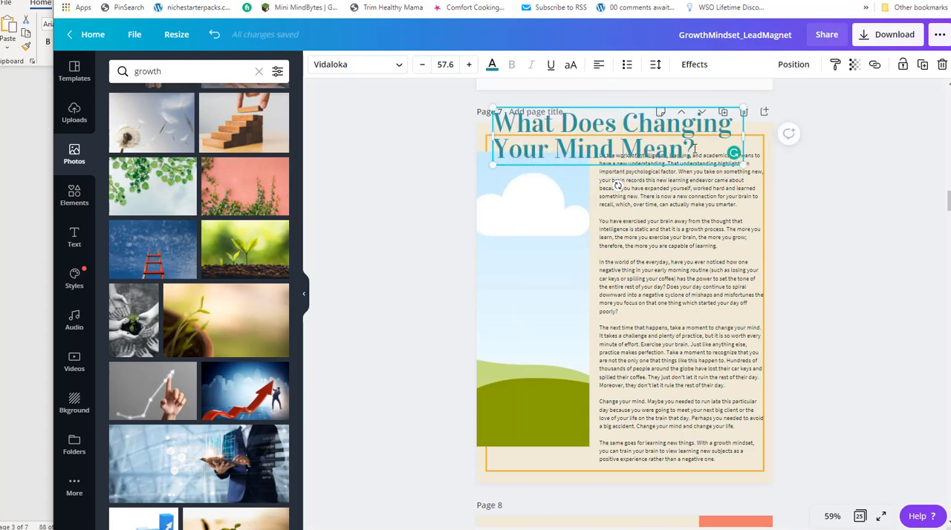
Set the page 7 title's font size to 25, scale it up to 31.5, and center it over the frame's top line.
{"action": "double_click", "coordinate": [677, 148]}
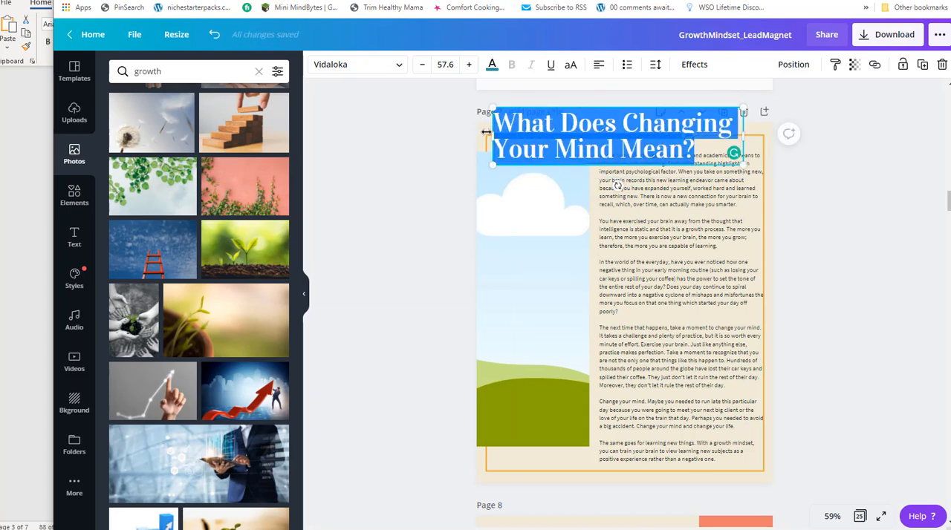
{"action": "left_click", "coordinate": [456, 65]}
{"action": "type", "text": "25"}
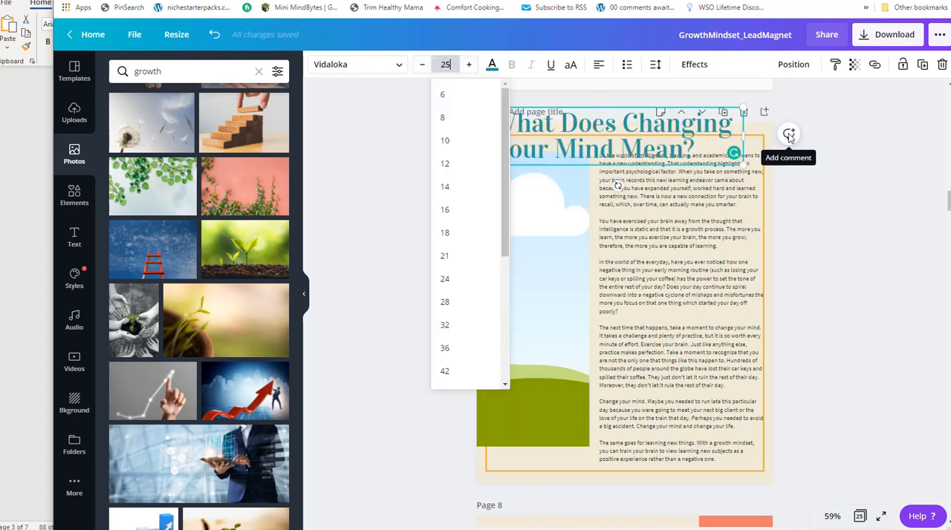
{"action": "key", "text": "Return"}
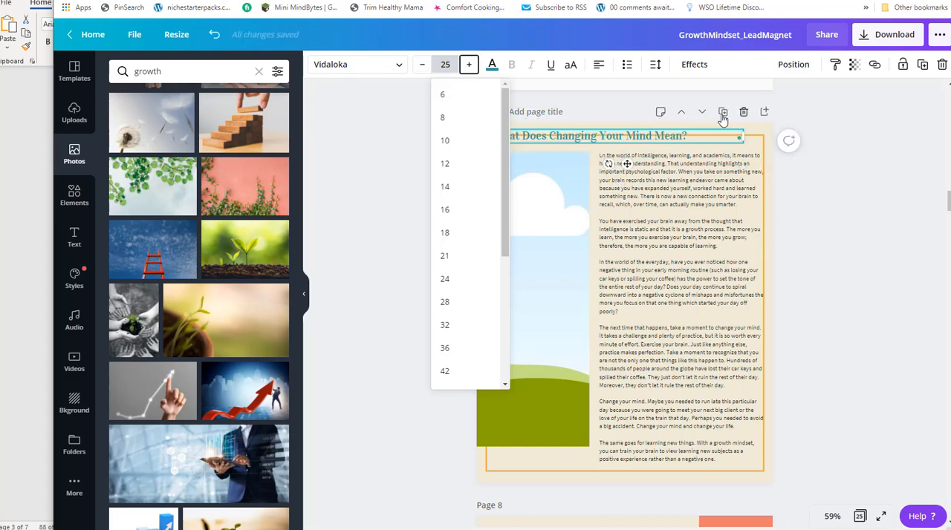
{"action": "mouse_move", "coordinate": [743, 134]}
{"action": "left_mouse_down"}
{"action": "mouse_move", "coordinate": [690, 136]}
{"action": "mouse_move", "coordinate": [745, 139]}
{"action": "left_mouse_up"}
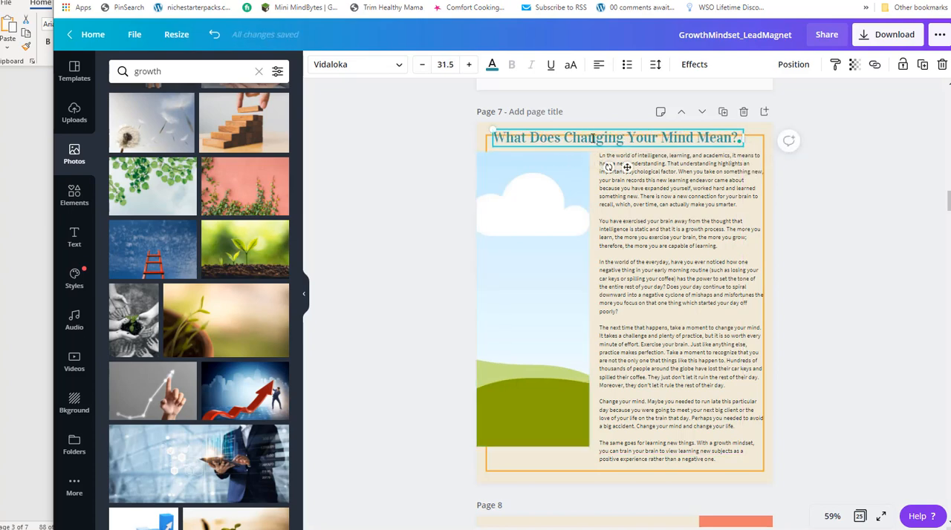
{"action": "left_click_drag", "start_coordinate": [607, 127], "coordinate": [617, 128]}
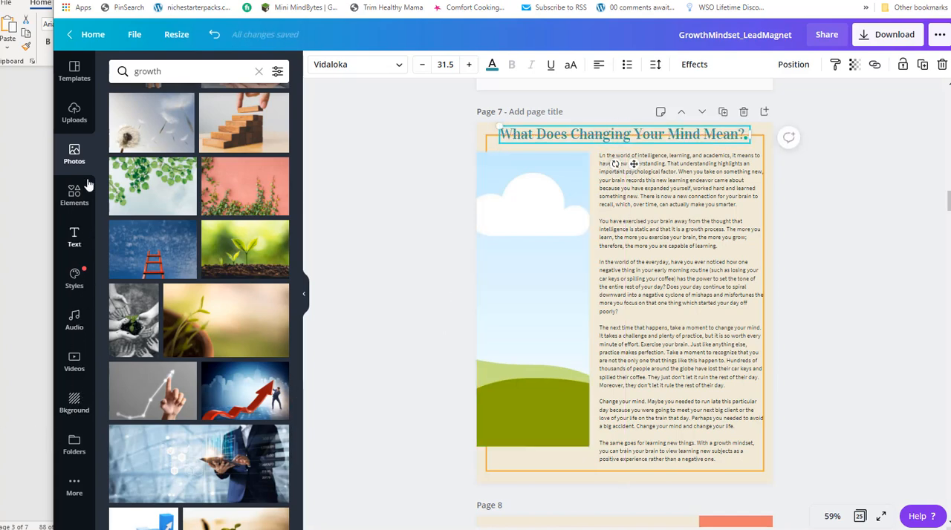
Add a square behind the page 7 title and reshape it into a title-sized strip covering the orange frame line.
{"action": "left_click", "coordinate": [74, 198]}
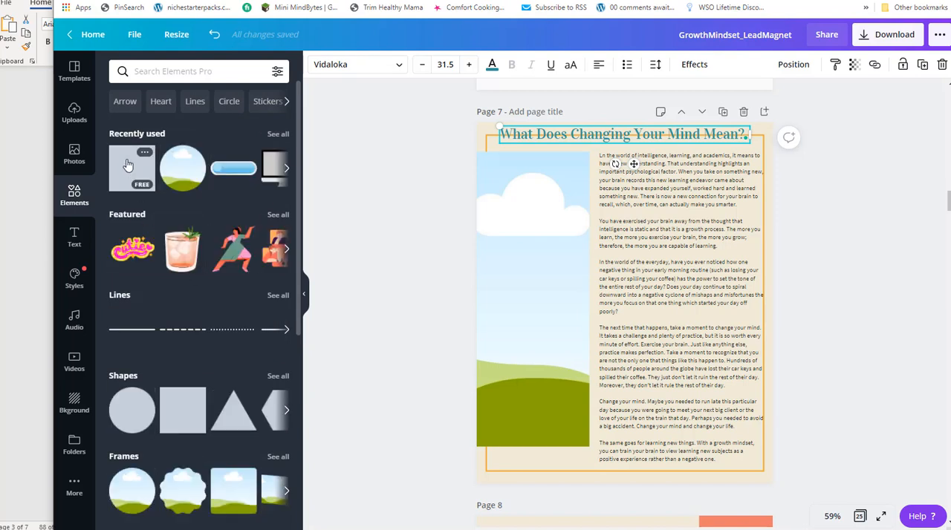
{"action": "left_click", "coordinate": [128, 165]}
{"action": "left_click_drag", "start_coordinate": [567, 301], "coordinate": [522, 199]}
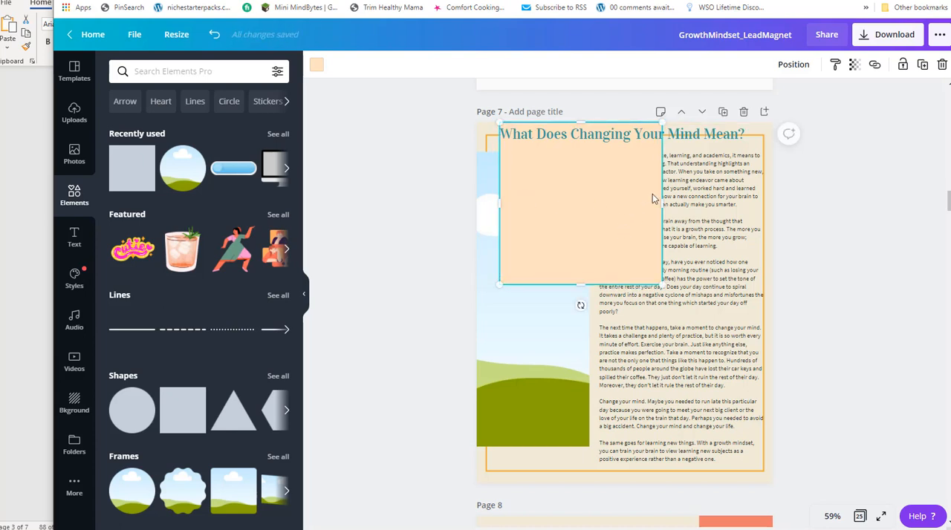
{"action": "left_click_drag", "start_coordinate": [660, 207], "coordinate": [750, 208]}
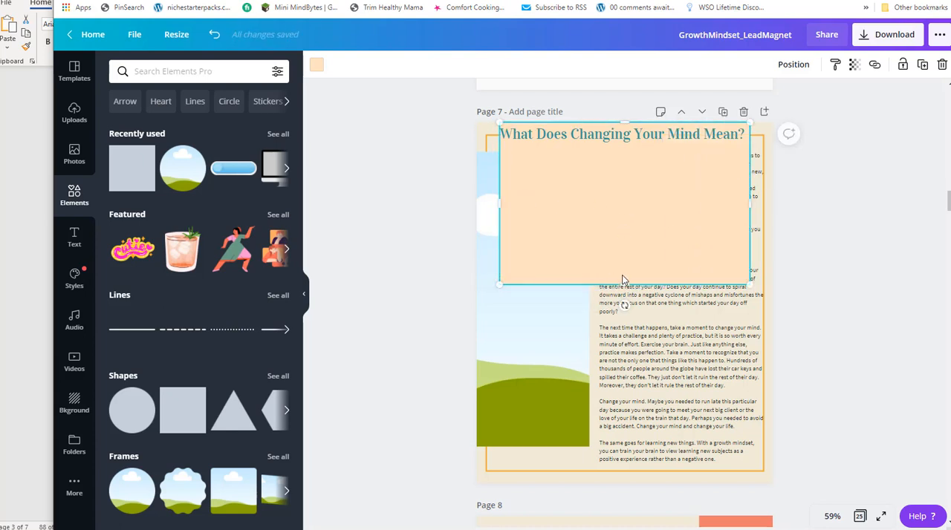
{"action": "left_click_drag", "start_coordinate": [626, 285], "coordinate": [621, 142]}
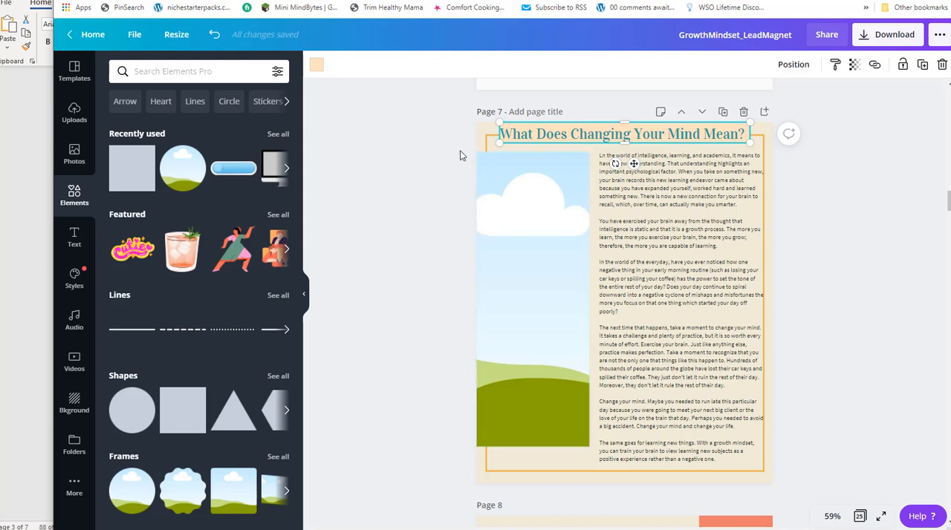
{"action": "left_click", "coordinate": [440, 154]}
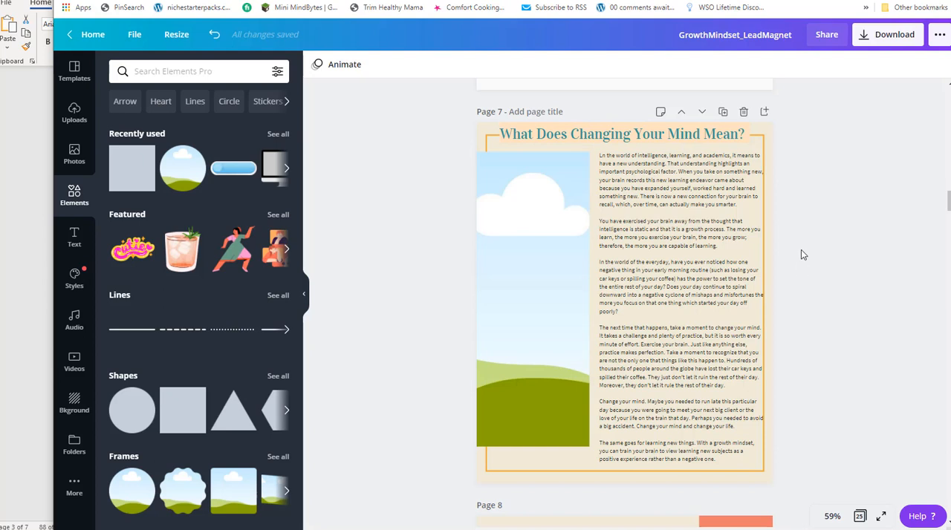
Find the next section in the Notepad report and copy its heading "How to Change Your Mind in Order to Change Your Life".
{"action": "left_click", "coordinate": [605, 160]}
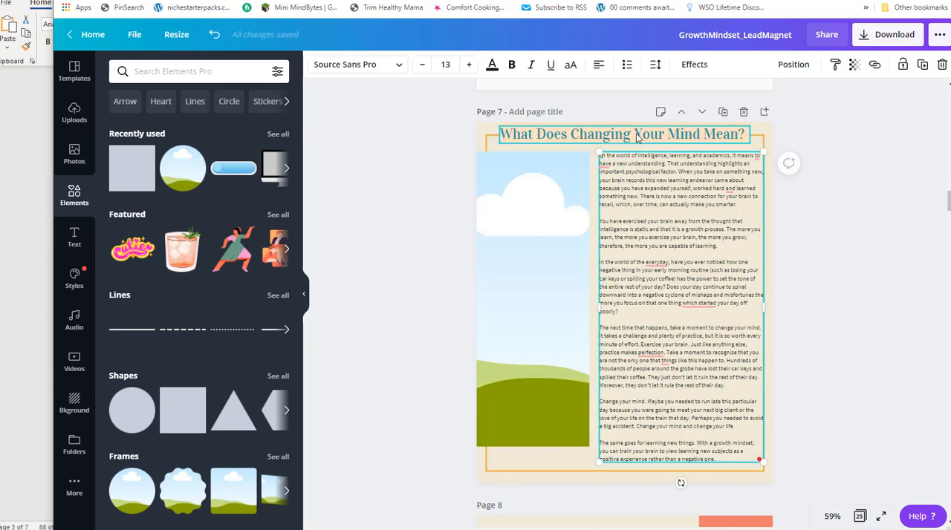
{"action": "scroll", "coordinate": [657, 174], "scroll_direction": "down", "scroll_amount": 3}
{"action": "key", "text": "alt+Tab"}
{"action": "scroll", "coordinate": [221, 269], "scroll_direction": "down", "scroll_amount": 1}
{"action": "scroll", "coordinate": [222, 269], "scroll_direction": "down", "scroll_amount": 6}
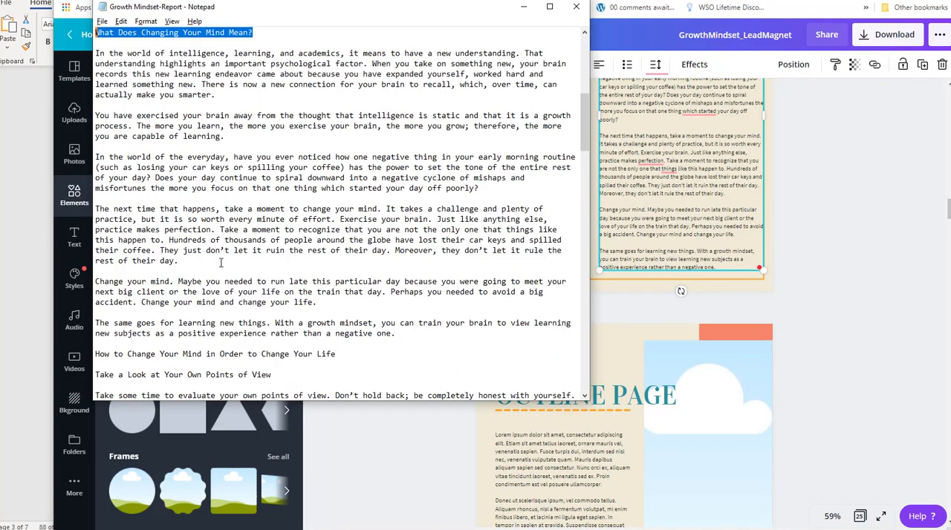
{"action": "scroll", "coordinate": [225, 258], "scroll_direction": "up", "scroll_amount": 2}
{"action": "scroll", "coordinate": [214, 145], "scroll_direction": "up", "scroll_amount": 2}
{"action": "scroll", "coordinate": [208, 156], "scroll_direction": "down", "scroll_amount": 5}
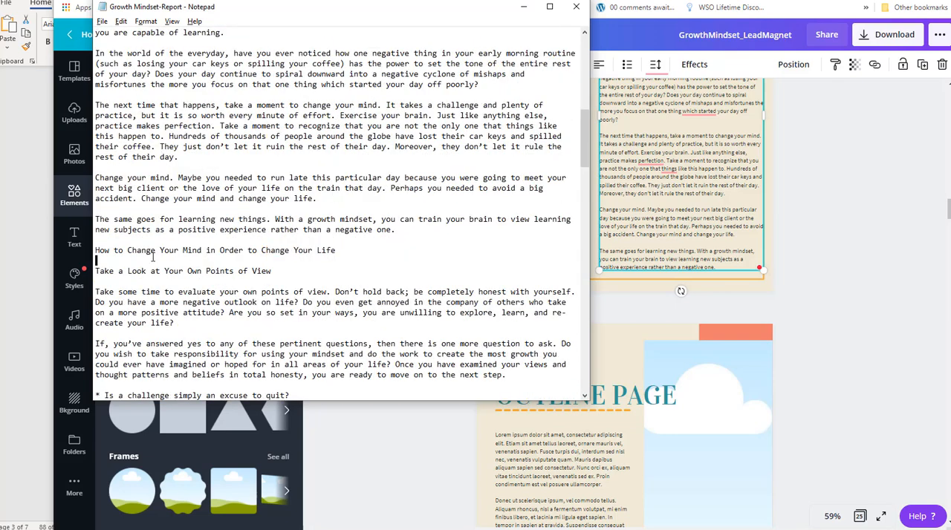
{"action": "triple_click", "coordinate": [117, 252]}
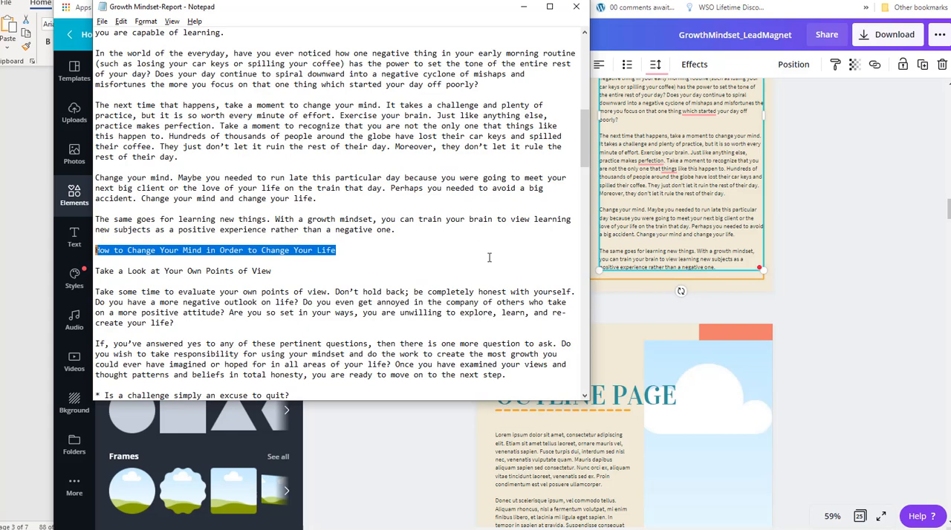
Replace the SECTION OPENER title on page 9 with the copied heading.
{"action": "key", "text": "alt+Tab"}
{"action": "scroll", "coordinate": [659, 272], "scroll_direction": "down", "scroll_amount": 10}
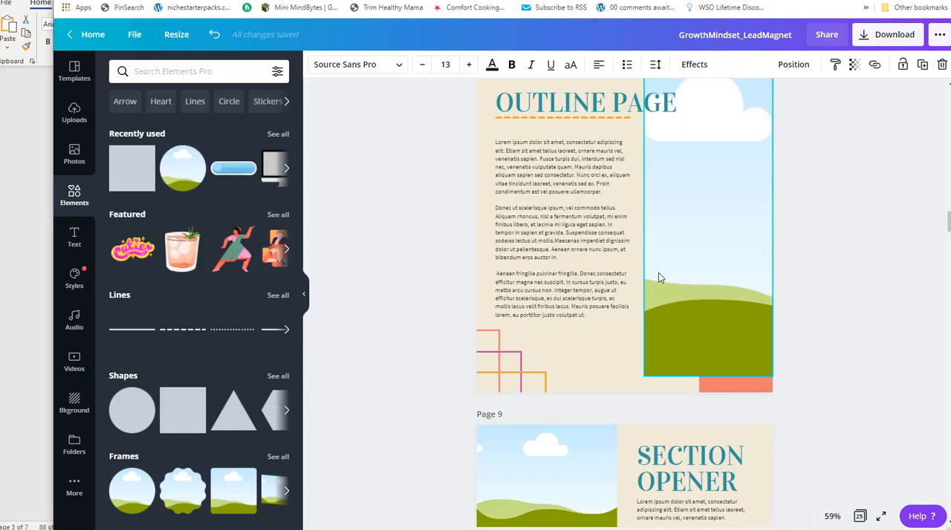
{"action": "left_click", "coordinate": [677, 201]}
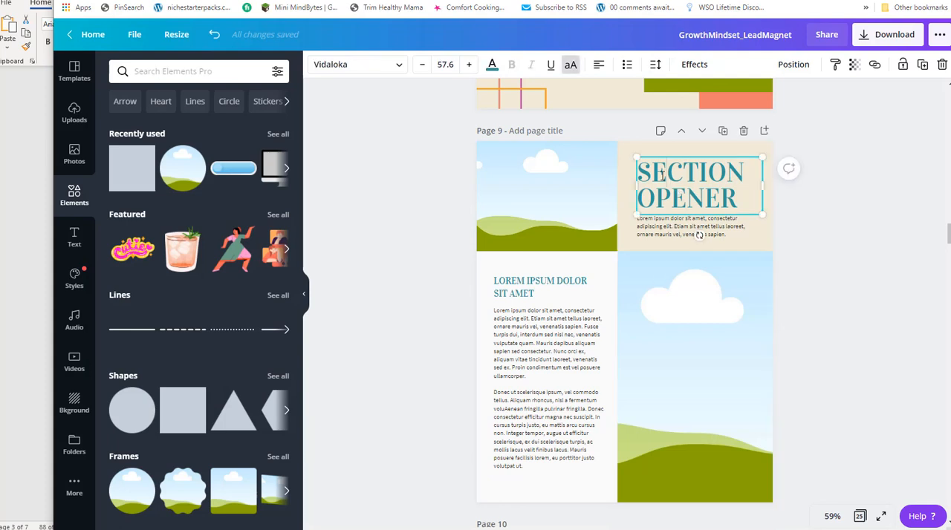
{"action": "mouse_move", "coordinate": [637, 172]}
{"action": "left_mouse_down"}
{"action": "mouse_move", "coordinate": [717, 180]}
{"action": "mouse_move", "coordinate": [736, 199]}
{"action": "mouse_move", "coordinate": [676, 198]}
{"action": "mouse_move", "coordinate": [643, 172]}
{"action": "left_mouse_up"}
{"action": "left_click", "coordinate": [733, 184]}
{"action": "type", "text": "HOW TO CHANGE YOUR MIND IN ORDER TO CHANGE YOUR LIFE"}
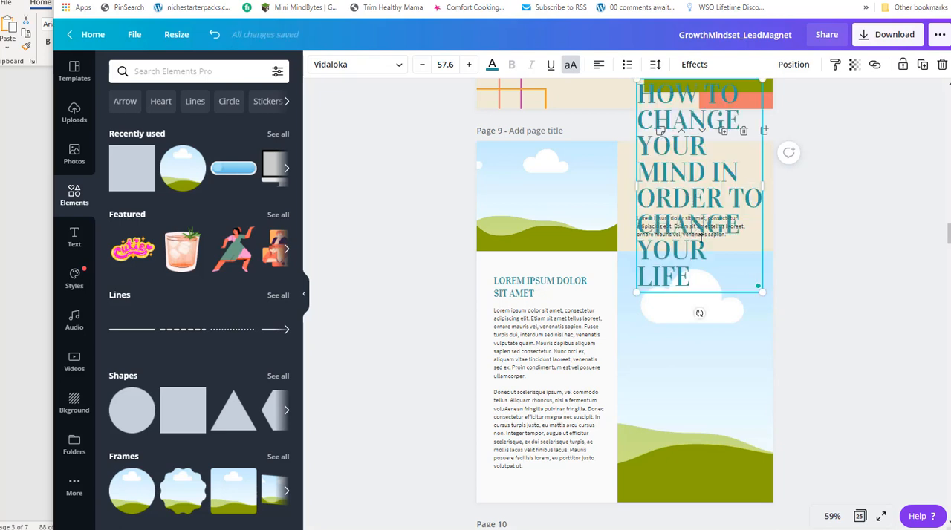
Set the page 9 title's font size to 25, move it up, and scale it to 30.1 within the beige panel.
{"action": "left_click", "coordinate": [445, 64]}
{"action": "type", "text": "25"}
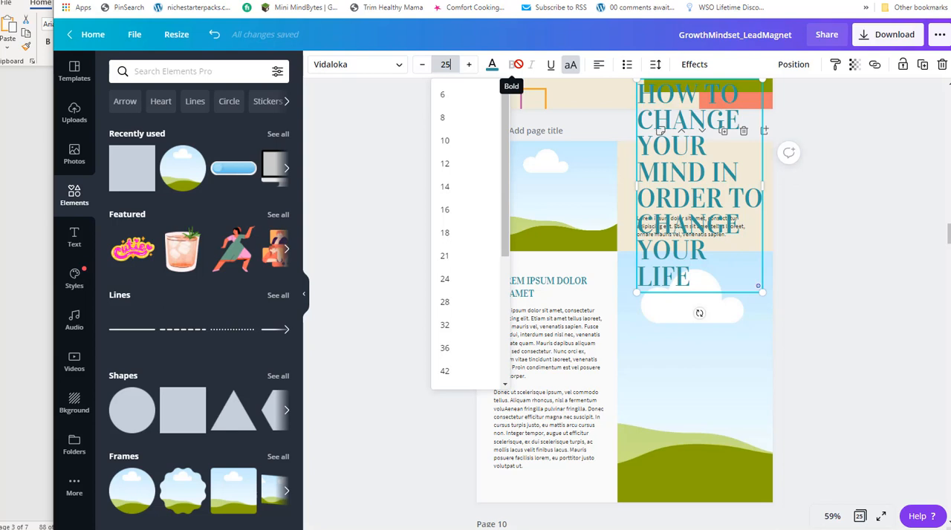
{"action": "key", "text": "Return"}
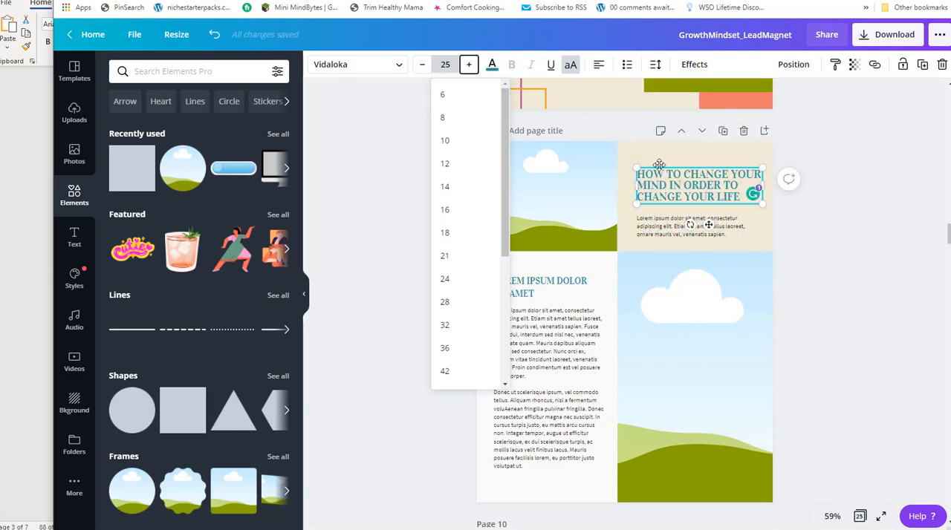
{"action": "mouse_move", "coordinate": [637, 167]}
{"action": "left_mouse_down"}
{"action": "mouse_move", "coordinate": [625, 164]}
{"action": "mouse_move", "coordinate": [631, 152]}
{"action": "left_mouse_up"}
{"action": "left_click_drag", "start_coordinate": [757, 211], "coordinate": [771, 215]}
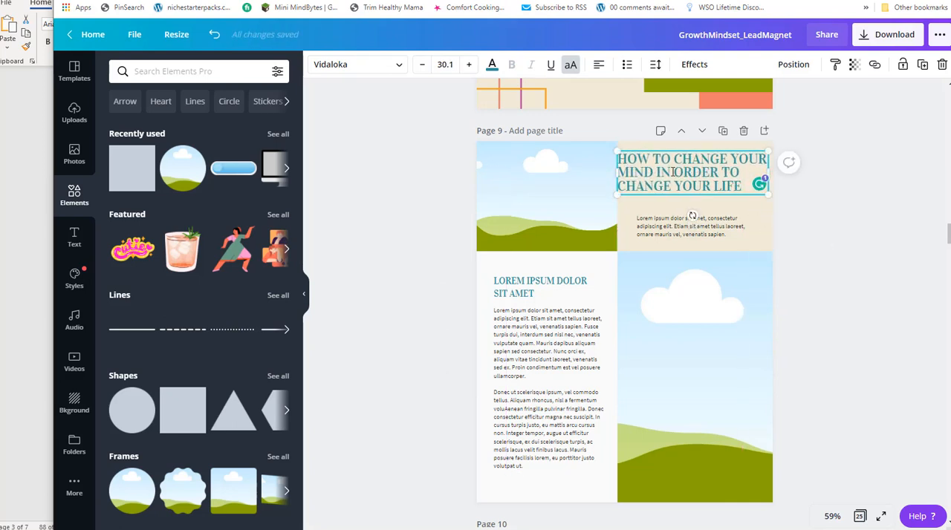
Try stretching the page 9 title across both the picture and the beige panel at the page's top.
{"action": "left_click_drag", "start_coordinate": [671, 151], "coordinate": [677, 151]}
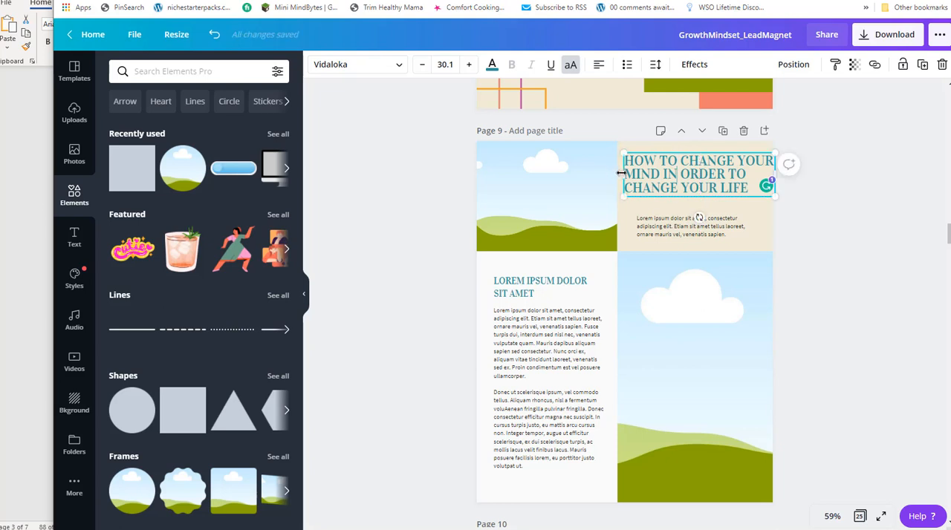
{"action": "left_click_drag", "start_coordinate": [618, 174], "coordinate": [487, 174]}
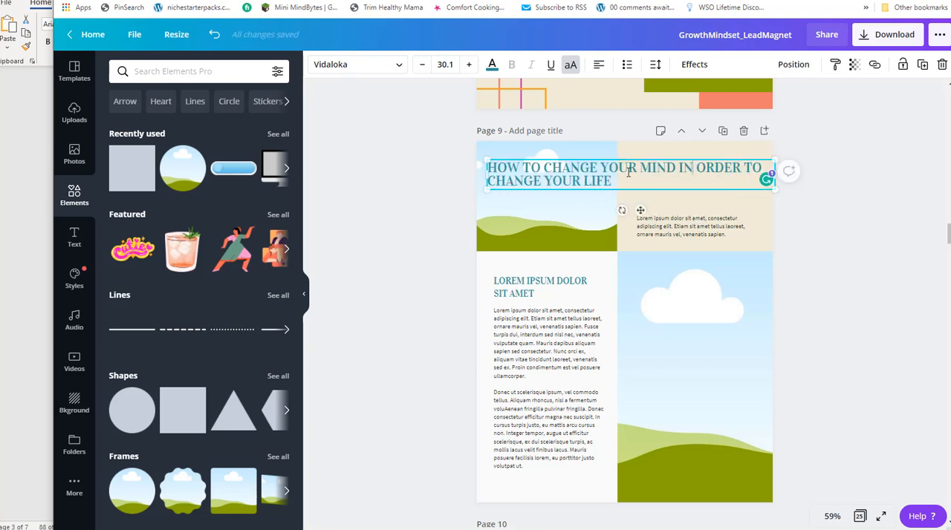
{"action": "left_click_drag", "start_coordinate": [620, 158], "coordinate": [617, 150]}
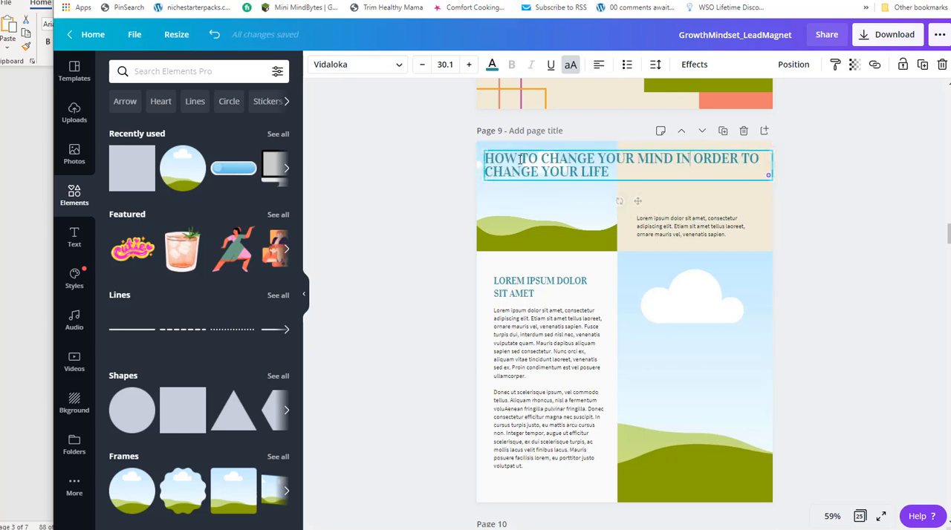
Narrow the page 9 title box to fit the beige panel and position it above the intro text.
{"action": "left_click_drag", "start_coordinate": [529, 164], "coordinate": [635, 171]}
{"action": "left_click_drag", "start_coordinate": [635, 172], "coordinate": [637, 172]}
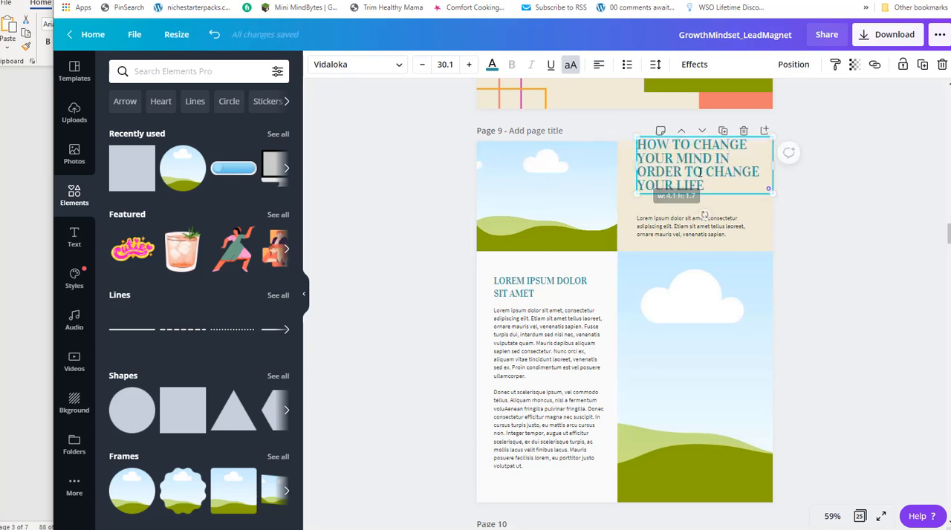
{"action": "left_click_drag", "start_coordinate": [646, 133], "coordinate": [644, 149]}
{"action": "left_click_drag", "start_coordinate": [630, 181], "coordinate": [623, 182]}
Replace the LOREM IPSUM DOLOR SIT AMET heading on page 9 with "Take a Look at Your Own Points of View" from the Notepad report.
{"action": "key", "text": "alt+Tab"}
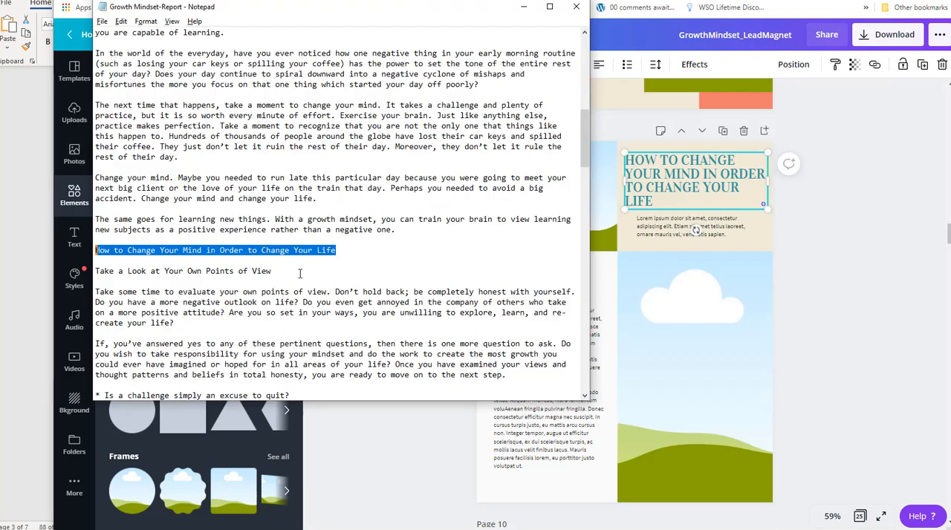
{"action": "left_click_drag", "start_coordinate": [287, 273], "coordinate": [95, 271]}
{"action": "key", "text": "ctrl+c"}
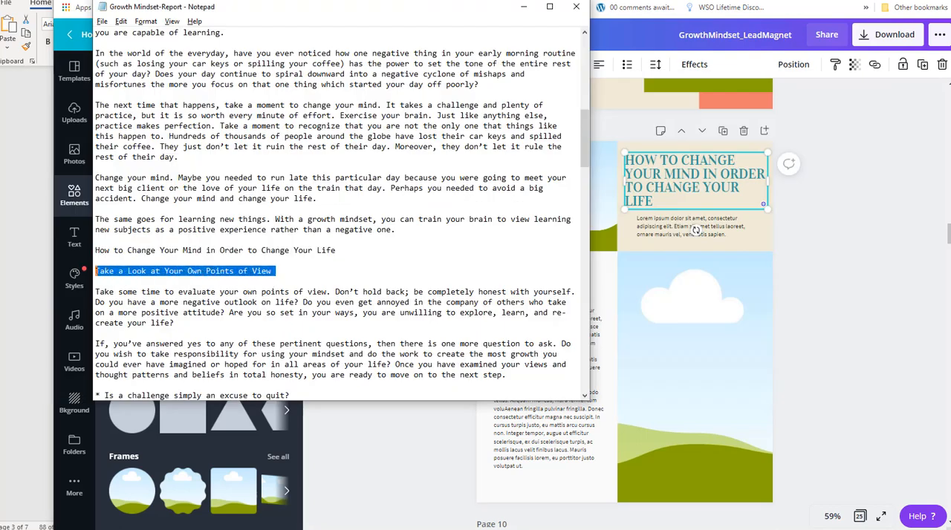
{"action": "key", "text": "alt+Tab"}
{"action": "left_click", "coordinate": [543, 287]}
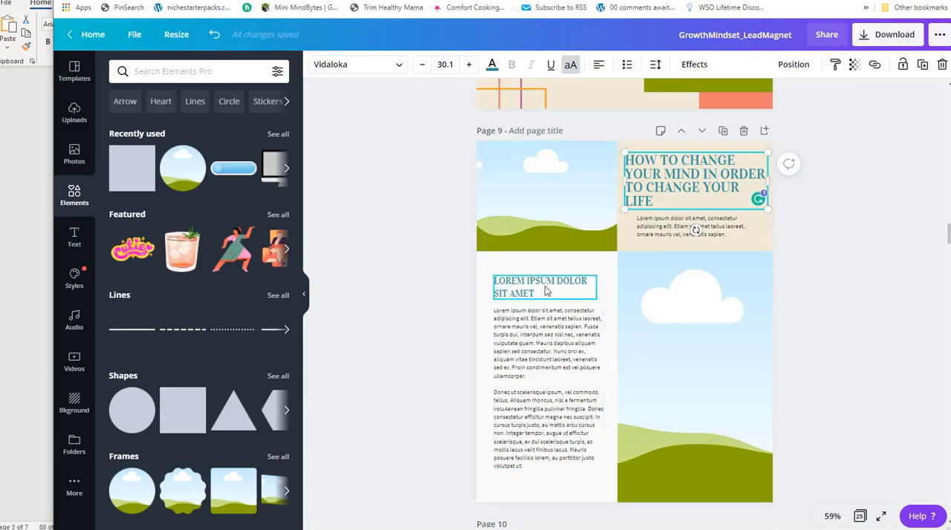
{"action": "left_click_drag", "start_coordinate": [543, 293], "coordinate": [501, 285]}
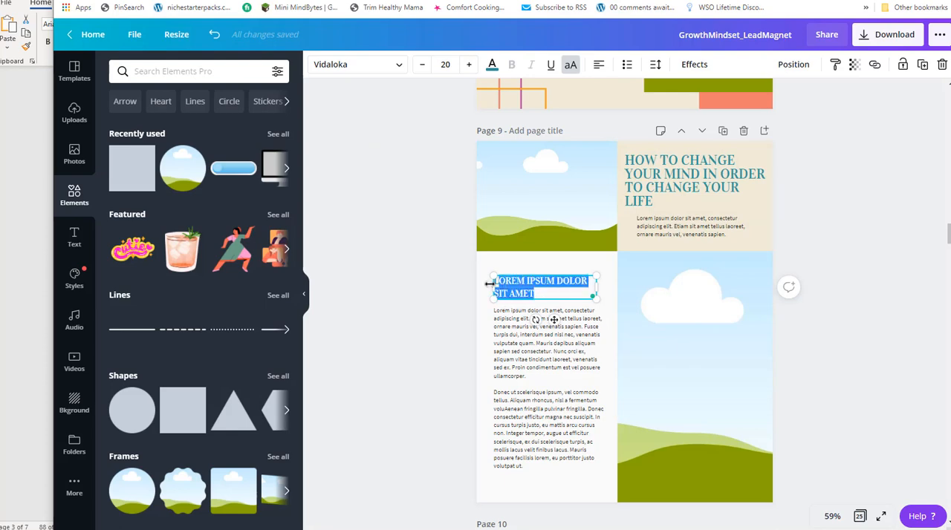
{"action": "key", "text": "ctrl+v"}
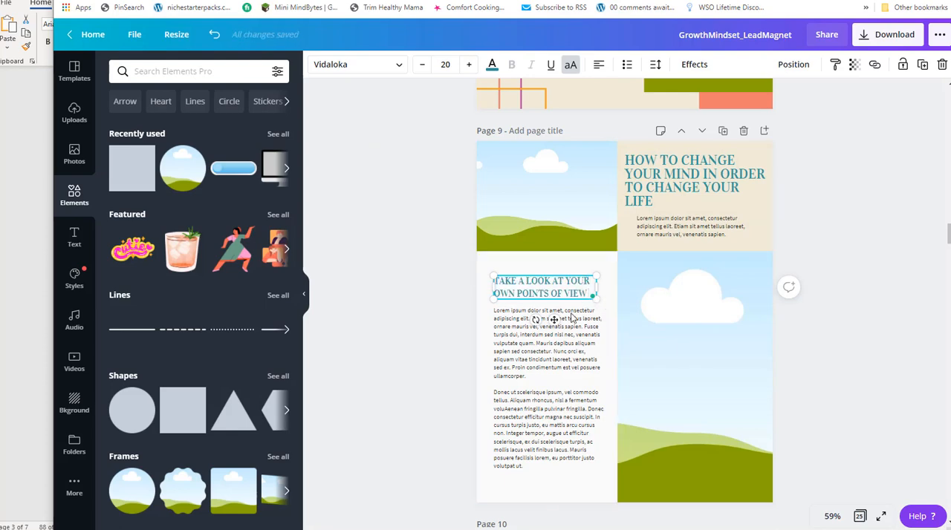
Replace page 9's body placeholder with the report text from "Take some time to evaluate" through "Let's look at how this could potentially work.".
{"action": "key", "text": "alt+Tab"}
{"action": "left_click", "coordinate": [96, 292]}
{"action": "scroll", "coordinate": [408, 297], "scroll_direction": "down", "scroll_amount": 7}
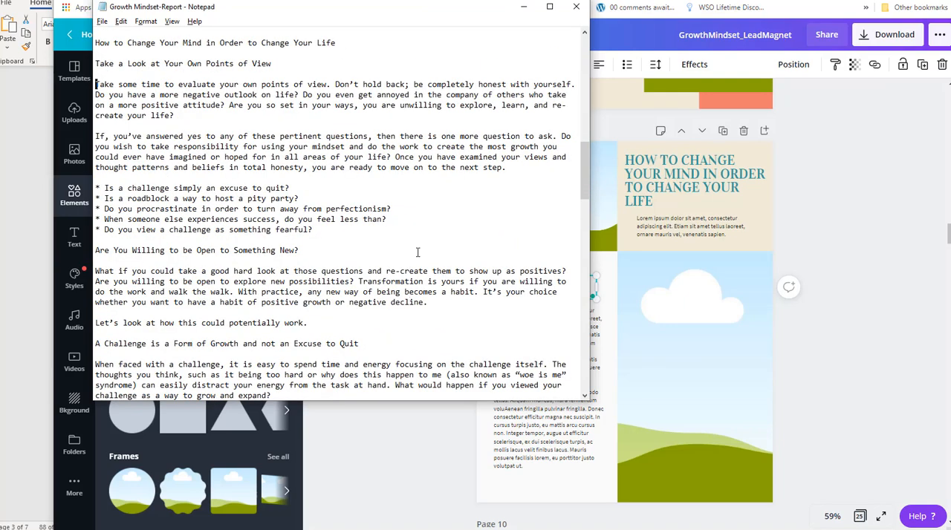
{"action": "scroll", "coordinate": [417, 253], "scroll_direction": "down", "scroll_amount": 2}
{"action": "left_click", "coordinate": [323, 271], "text": "shift"}
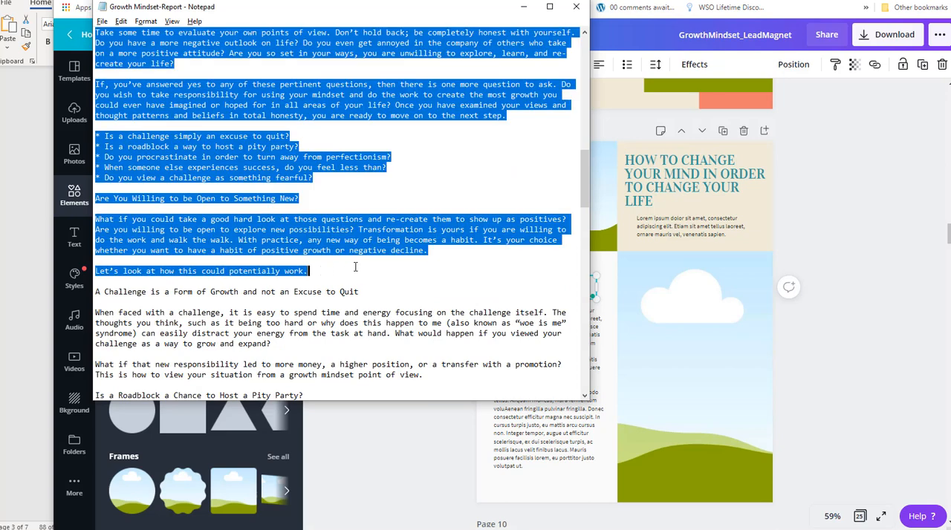
{"action": "left_click", "coordinate": [538, 417]}
{"action": "left_click", "coordinate": [537, 402]}
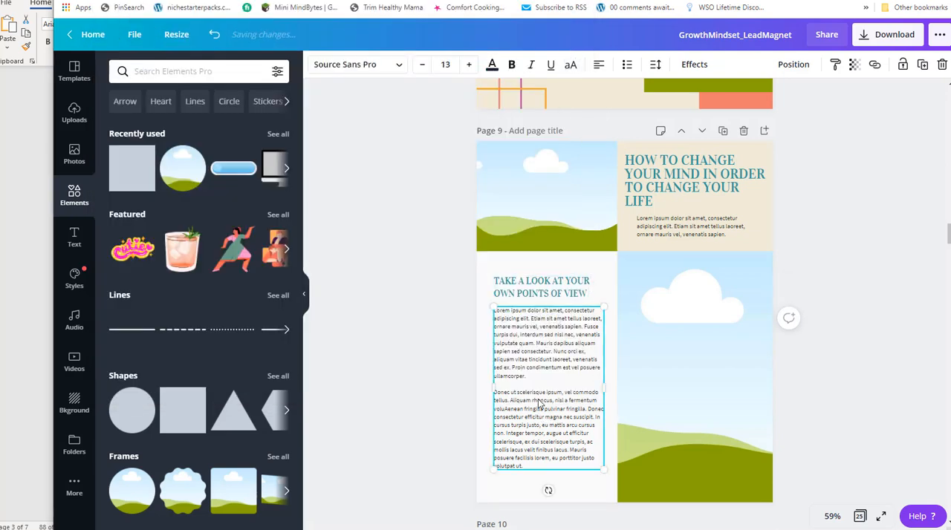
{"action": "left_click_drag", "start_coordinate": [535, 467], "coordinate": [492, 315]}
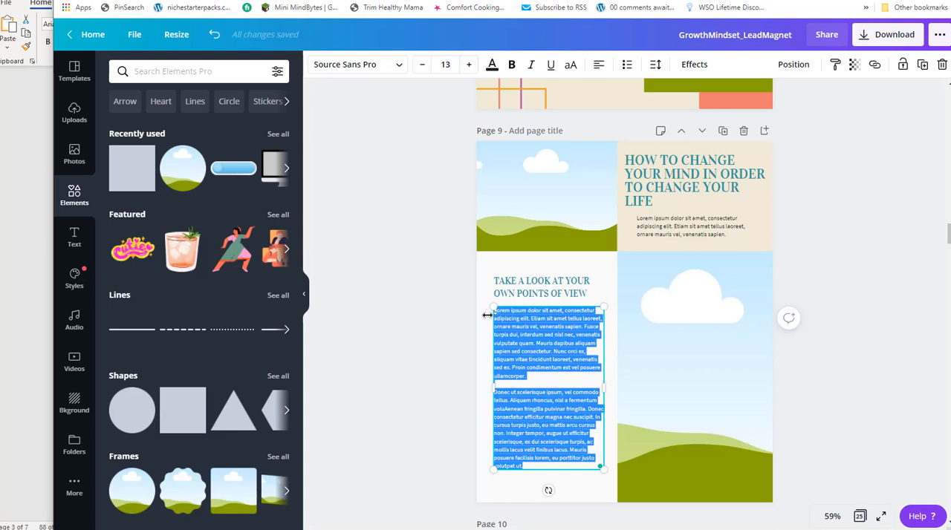
{"action": "key", "text": "ctrl+v"}
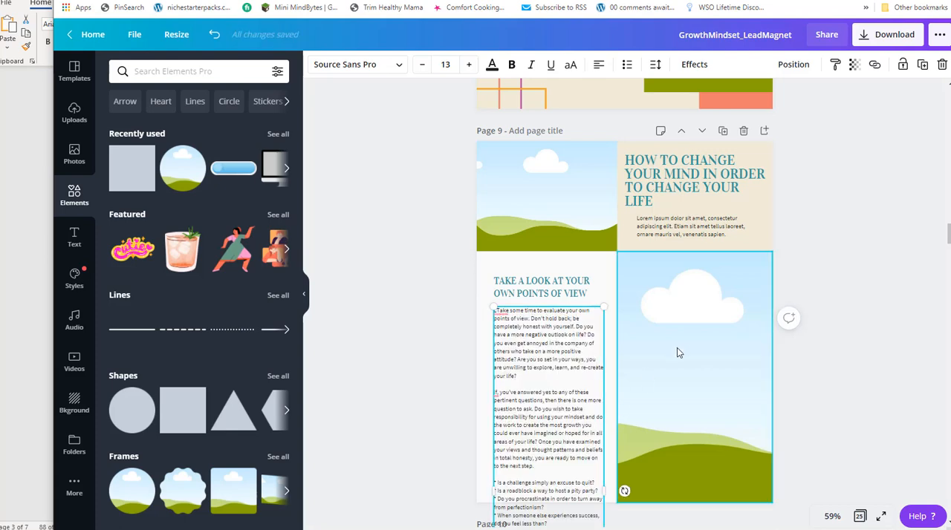
{"action": "scroll", "coordinate": [686, 313], "scroll_direction": "down", "scroll_amount": 2}
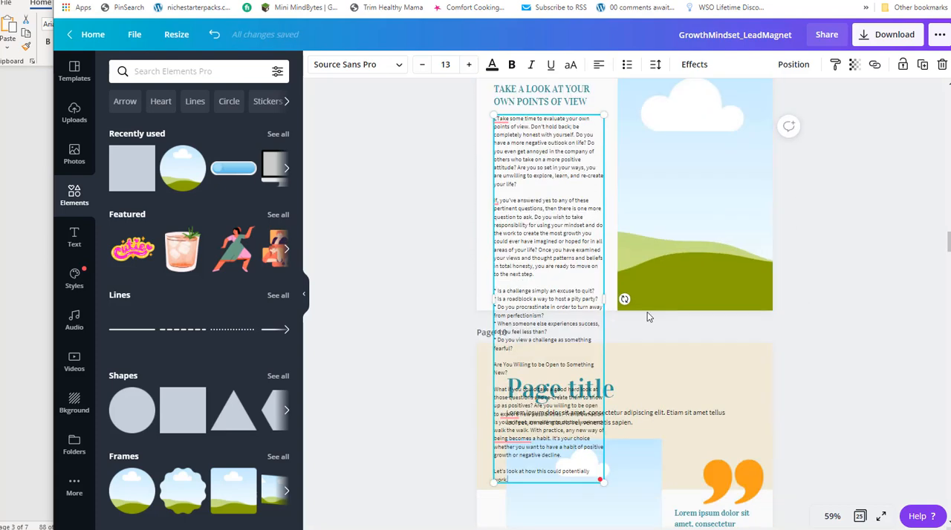
{"action": "scroll", "coordinate": [540, 312], "scroll_direction": "up", "scroll_amount": 2}
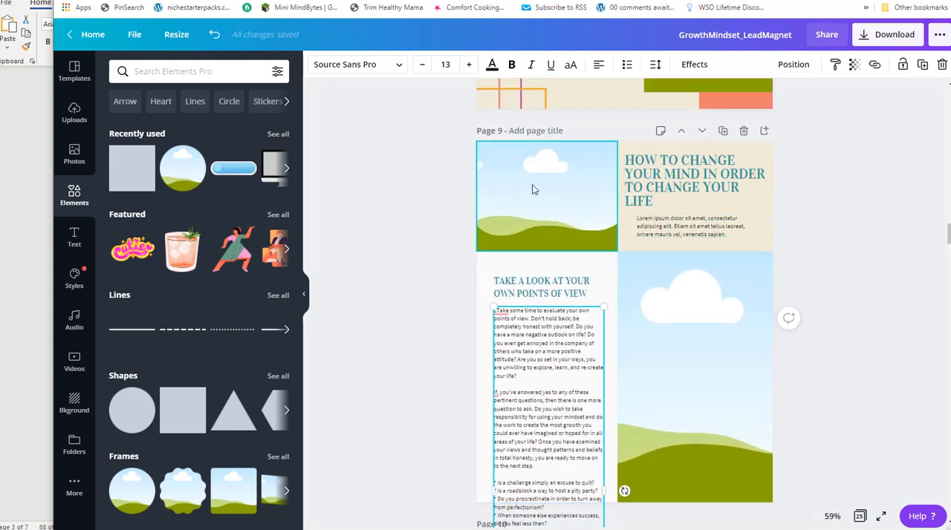
Delete the small upper picture on page 9, then widen the title across the page and move it near the upper edge.
{"action": "left_click", "coordinate": [532, 185]}
{"action": "key", "text": "Delete"}
{"action": "left_click", "coordinate": [640, 173]}
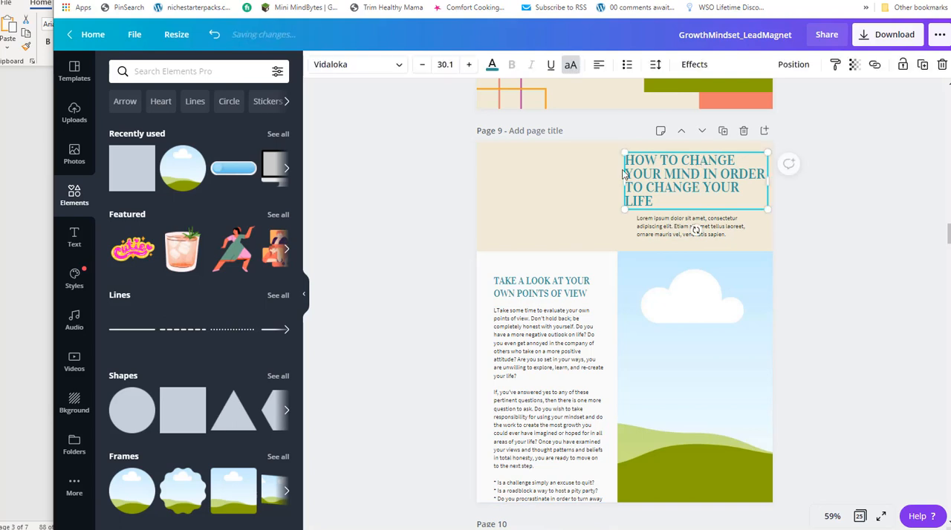
{"action": "left_click_drag", "start_coordinate": [623, 179], "coordinate": [485, 169]}
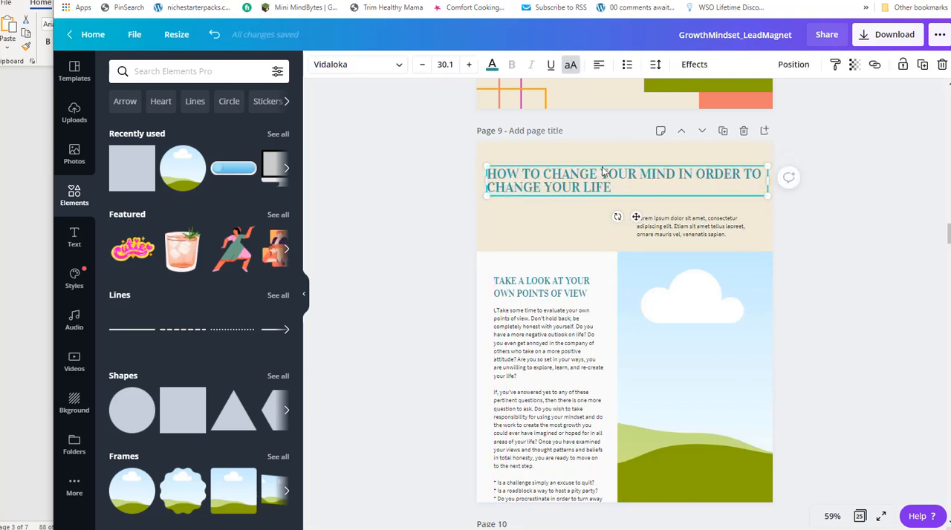
{"action": "left_click_drag", "start_coordinate": [604, 176], "coordinate": [602, 152]}
Delete the placeholder intro text and the beige background from page 9.
{"action": "left_click", "coordinate": [668, 226]}
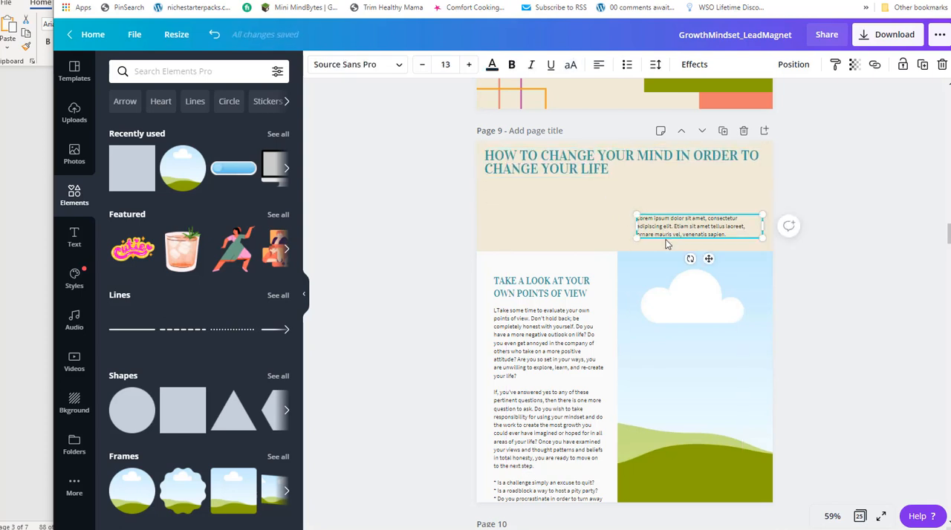
{"action": "key", "text": "Delete"}
{"action": "left_click", "coordinate": [624, 240]}
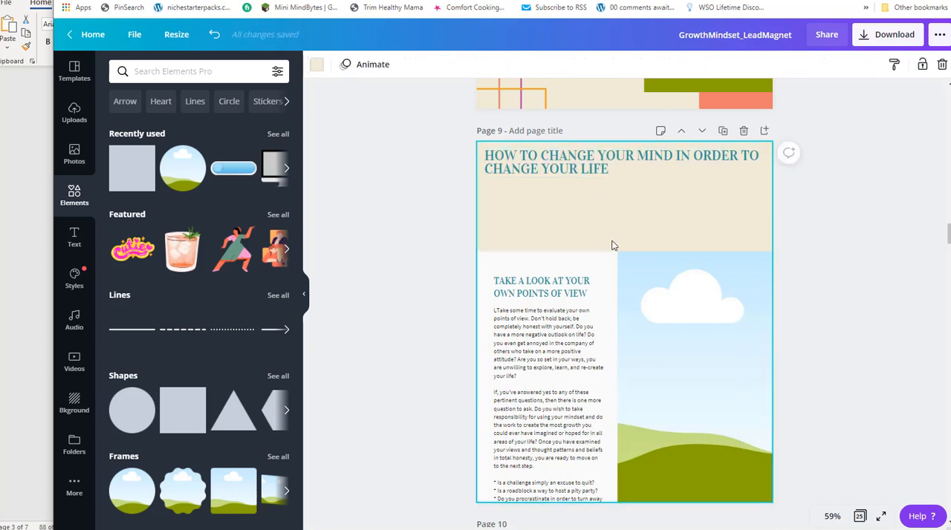
{"action": "key", "text": "Delete"}
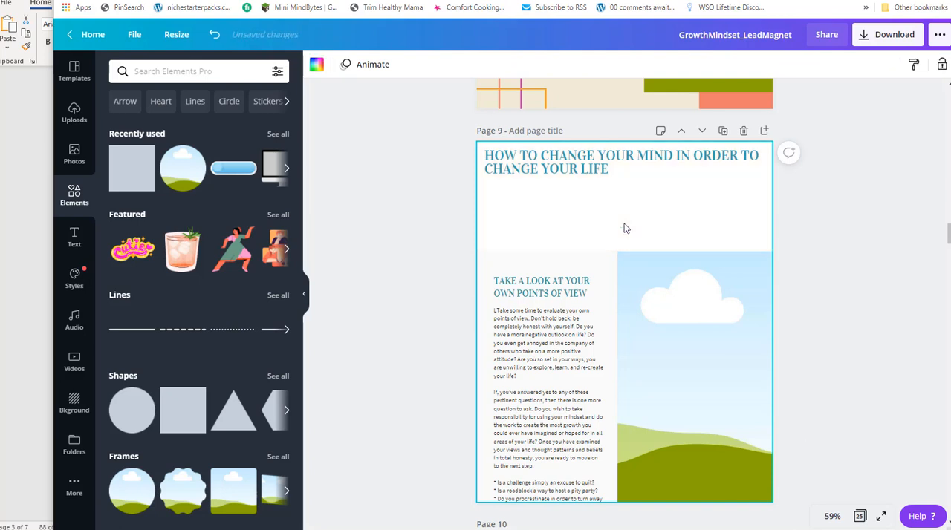
Add a square shape to page 9 and reshape it into a full-width banner behind the title.
{"action": "left_click", "coordinate": [136, 179]}
{"action": "left_click_drag", "start_coordinate": [634, 279], "coordinate": [564, 180]}
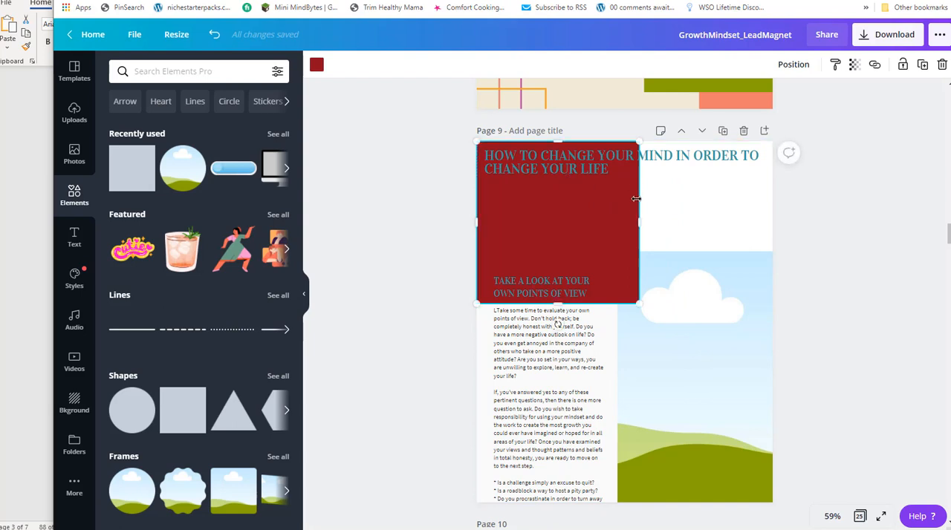
{"action": "left_click_drag", "start_coordinate": [637, 217], "coordinate": [773, 219]}
{"action": "left_click_drag", "start_coordinate": [624, 292], "coordinate": [624, 190]}
Recolor the page 9 title banner light peach from the document colors and shorten it to fit the two-line title.
{"action": "left_click", "coordinate": [587, 96]}
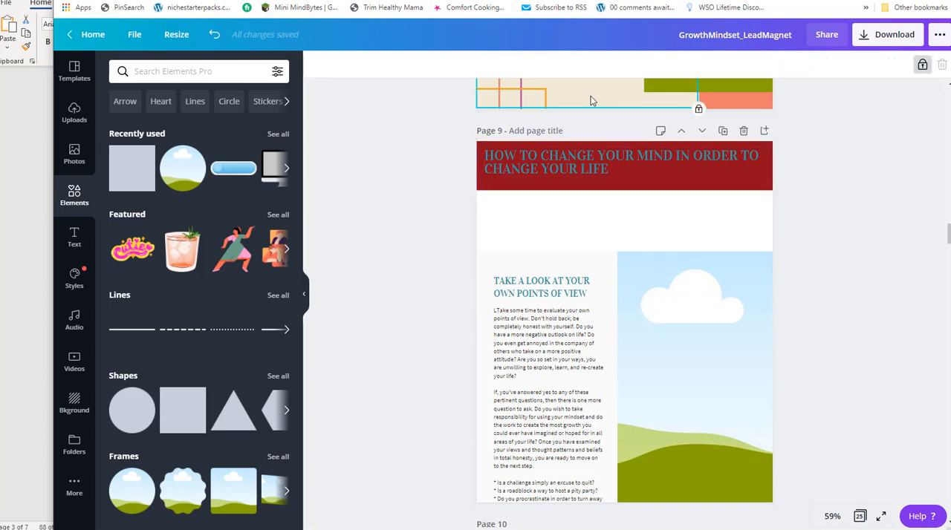
{"action": "scroll", "coordinate": [594, 189], "scroll_direction": "up", "scroll_amount": 5}
{"action": "scroll", "coordinate": [615, 164], "scroll_direction": "up", "scroll_amount": 1}
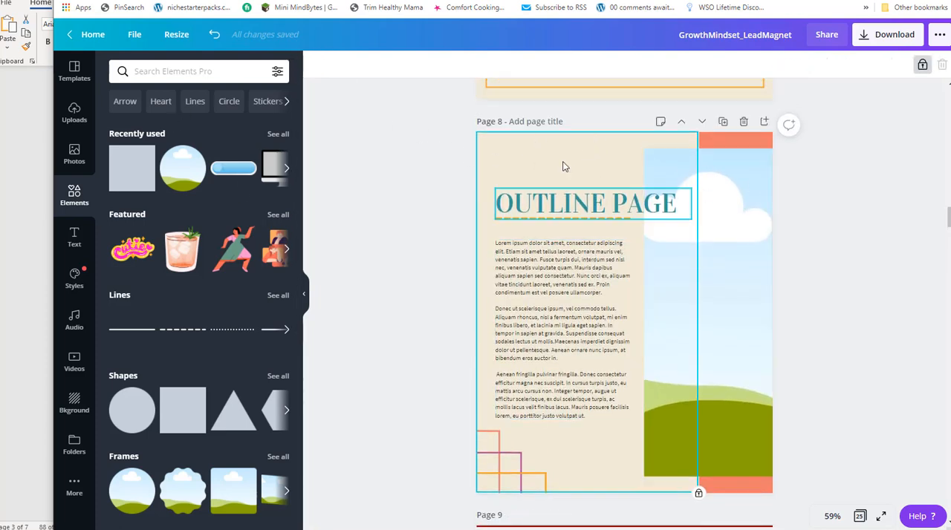
{"action": "scroll", "coordinate": [652, 168], "scroll_direction": "up", "scroll_amount": 4}
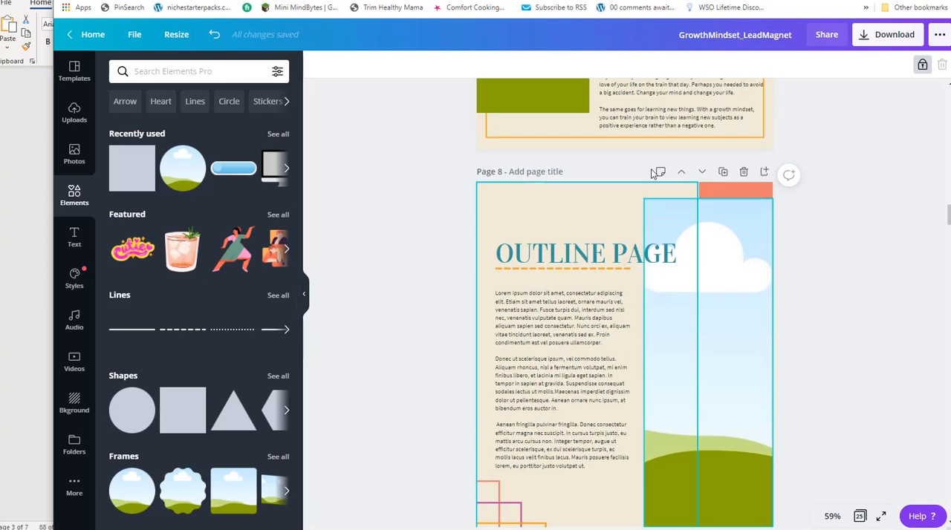
{"action": "left_click", "coordinate": [524, 271]}
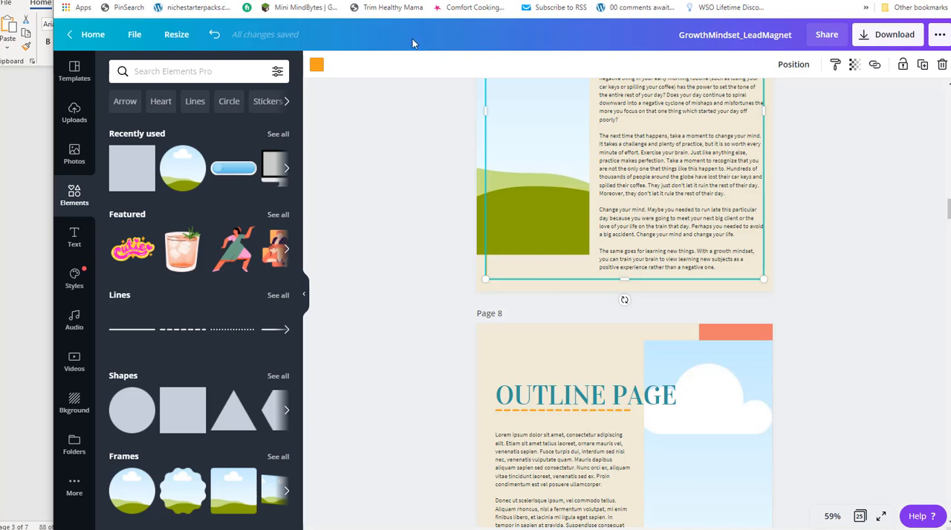
{"action": "left_click", "coordinate": [316, 65]}
{"action": "scroll", "coordinate": [679, 291], "scroll_direction": "down", "scroll_amount": 10}
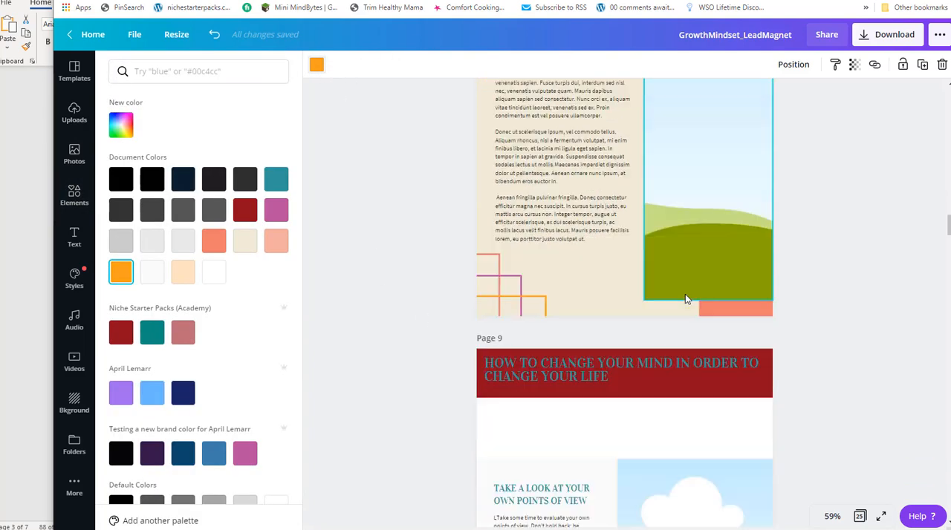
{"action": "scroll", "coordinate": [572, 295], "scroll_direction": "down", "scroll_amount": 7}
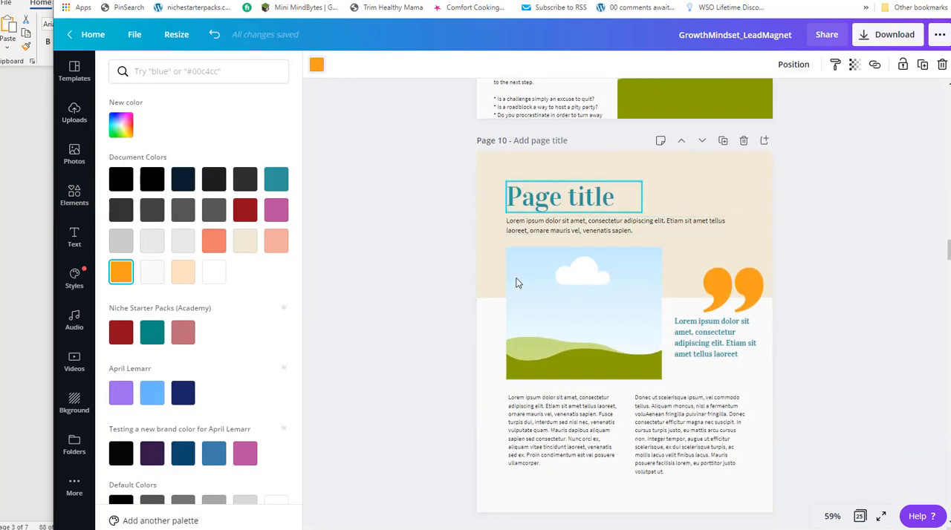
{"action": "scroll", "coordinate": [481, 192], "scroll_direction": "up", "scroll_amount": 6}
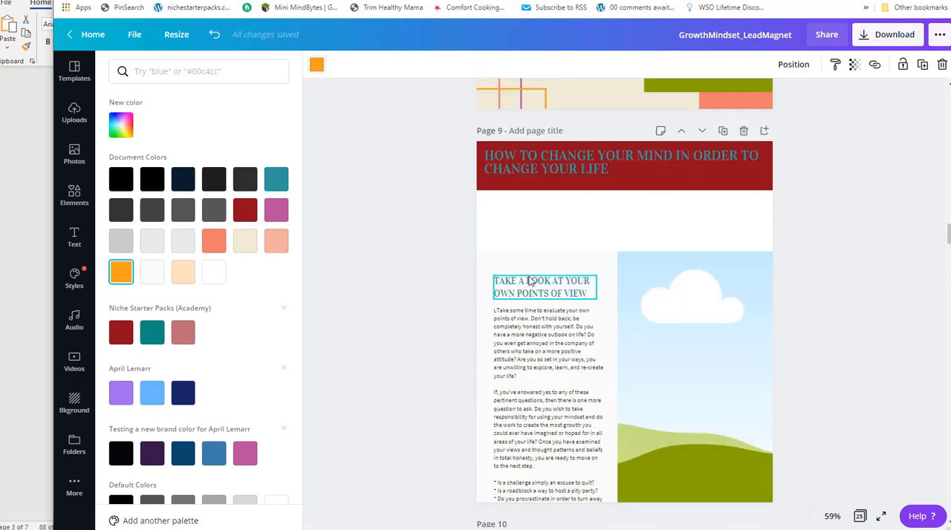
{"action": "left_click", "coordinate": [489, 189]}
{"action": "left_click", "coordinate": [183, 272]}
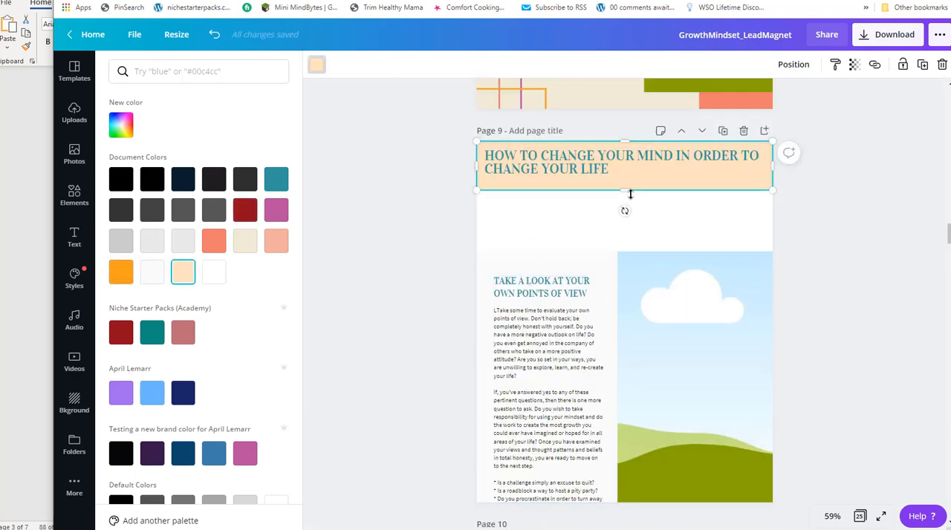
{"action": "left_click_drag", "start_coordinate": [627, 185], "coordinate": [626, 176]}
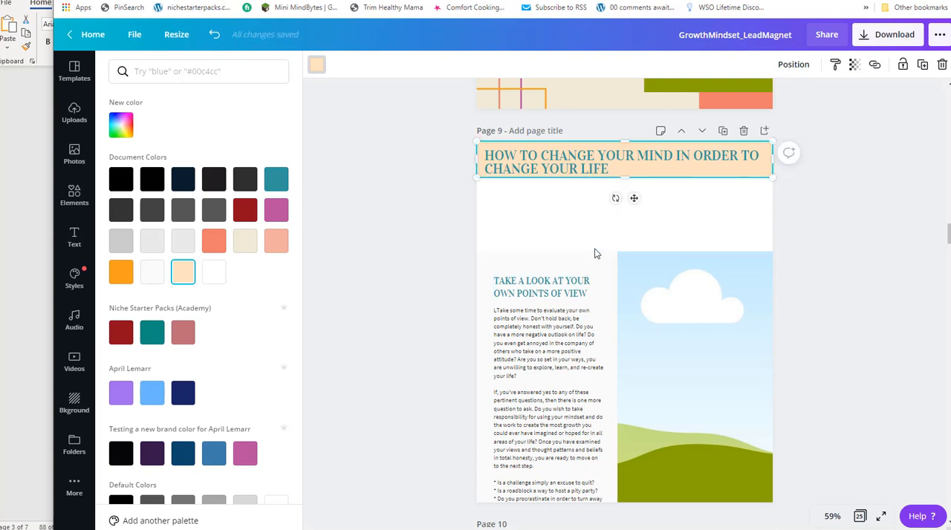
Extend the off-white text panel and the large picture on page 9 up to the banner's lower edge.
{"action": "left_click", "coordinate": [558, 257]}
{"action": "left_click_drag", "start_coordinate": [550, 250], "coordinate": [550, 179]}
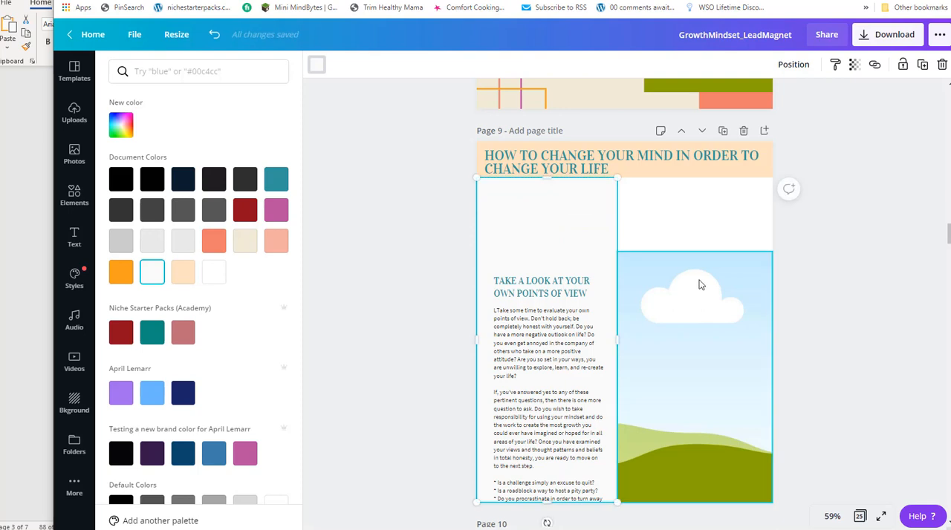
{"action": "left_click", "coordinate": [700, 282]}
{"action": "left_click_drag", "start_coordinate": [695, 252], "coordinate": [695, 174]}
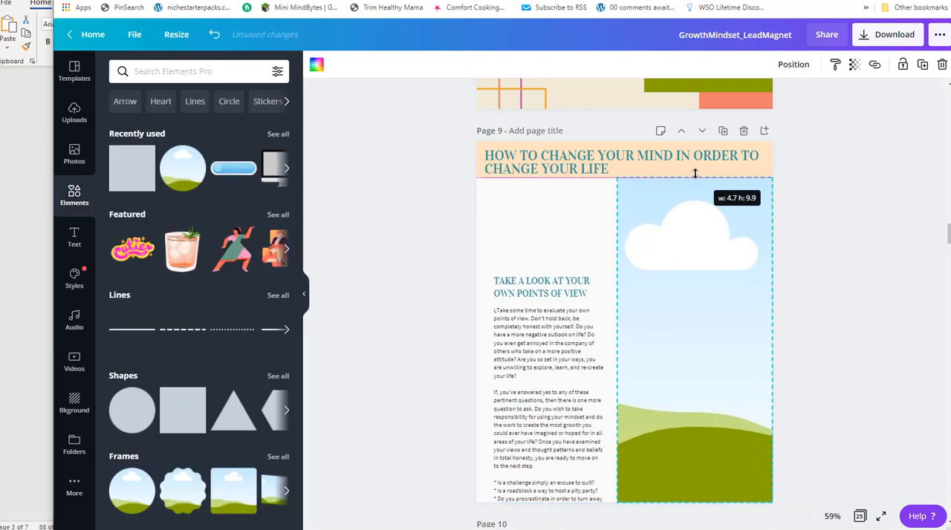
Move the section heading and body text up beneath the banner, aligned with the title, and widen the body text box to the picture's edge.
{"action": "left_click", "coordinate": [543, 320]}
{"action": "left_click", "coordinate": [547, 290]}
{"action": "left_click_drag", "start_coordinate": [548, 290], "coordinate": [533, 197]}
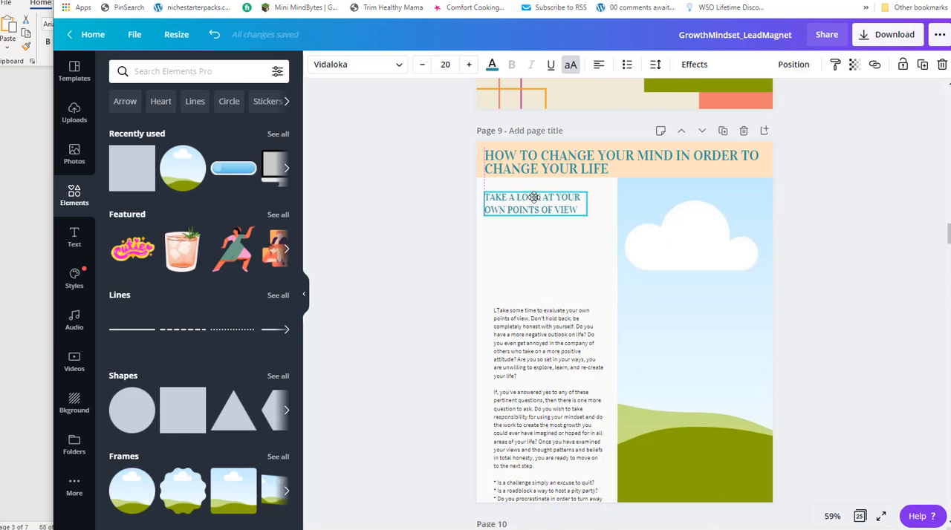
{"action": "left_click_drag", "start_coordinate": [551, 381], "coordinate": [540, 298]}
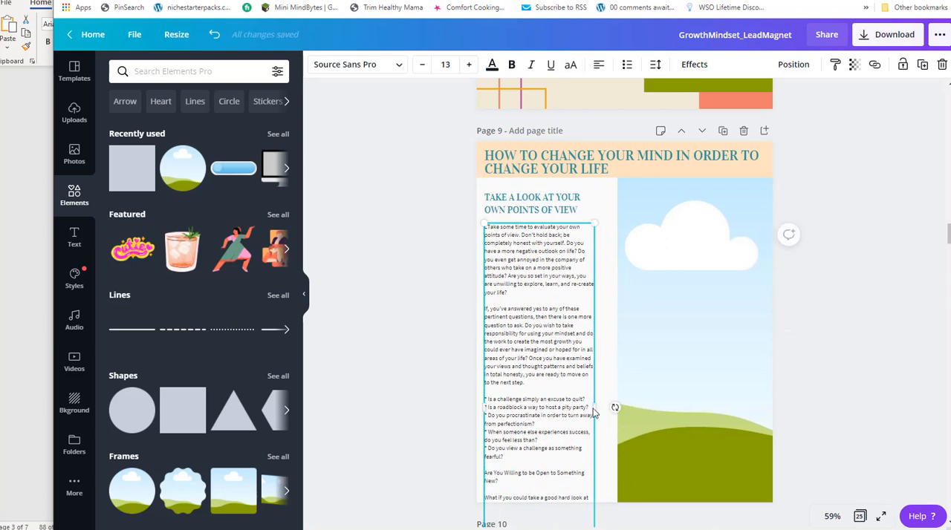
{"action": "left_click_drag", "start_coordinate": [596, 407], "coordinate": [618, 404]}
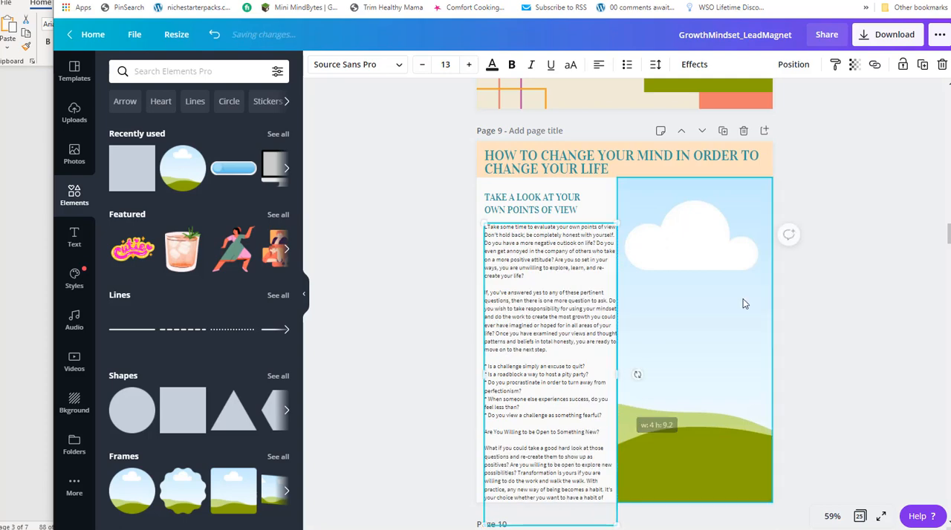
Narrow the page 9 picture slightly on its text side to leave a gap beside the body text.
{"action": "left_click", "coordinate": [632, 361]}
{"action": "mouse_move", "coordinate": [619, 342]}
{"action": "left_mouse_down"}
{"action": "mouse_move", "coordinate": [684, 344]}
{"action": "mouse_move", "coordinate": [625, 339]}
{"action": "left_mouse_up"}
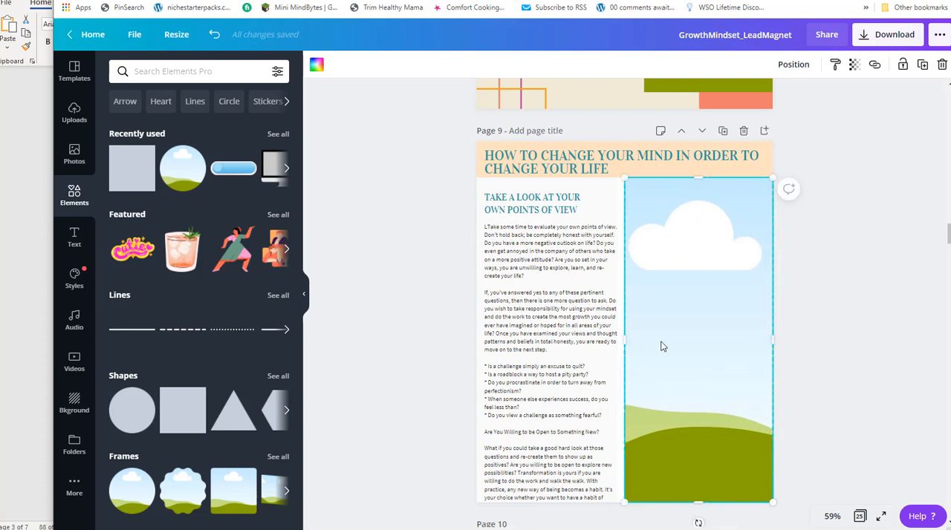
{"action": "scroll", "coordinate": [572, 319], "scroll_direction": "down", "scroll_amount": 3}
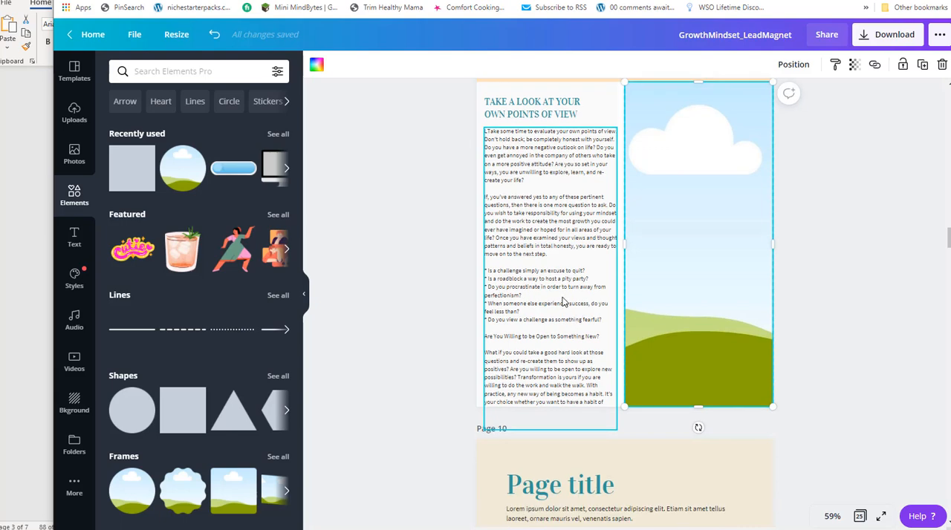
{"action": "scroll", "coordinate": [668, 279], "scroll_direction": "up", "scroll_amount": 3}
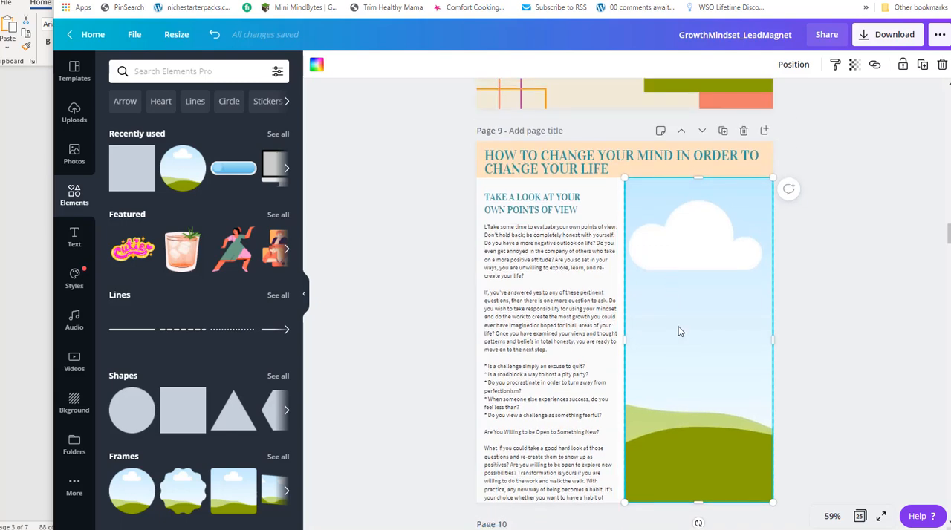
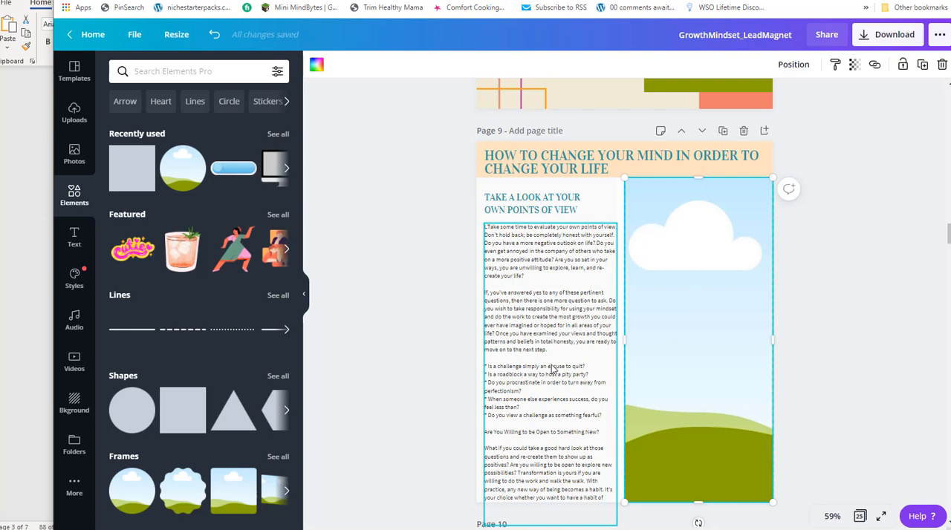
Delete the stray character at the start of the body text on page 9.
{"action": "left_click", "coordinate": [490, 234]}
{"action": "left_click", "coordinate": [492, 235]}
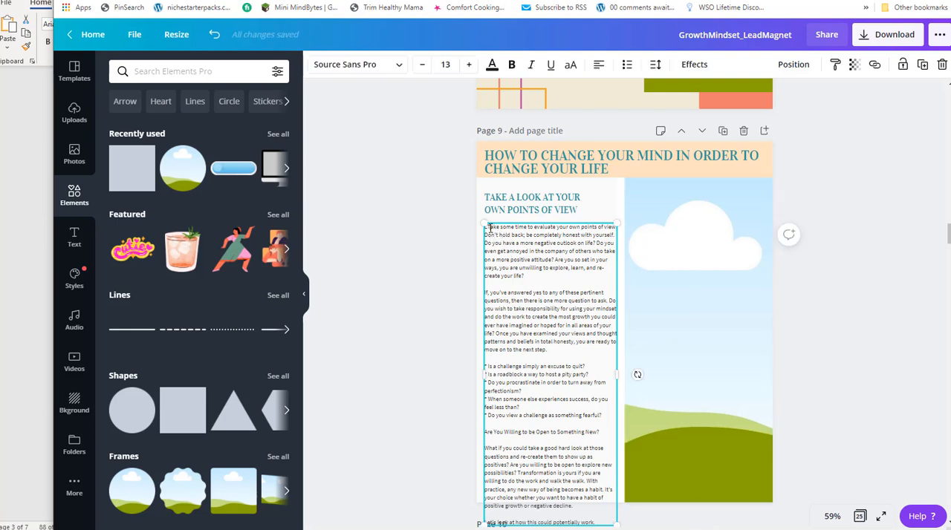
{"action": "key", "text": "Delete"}
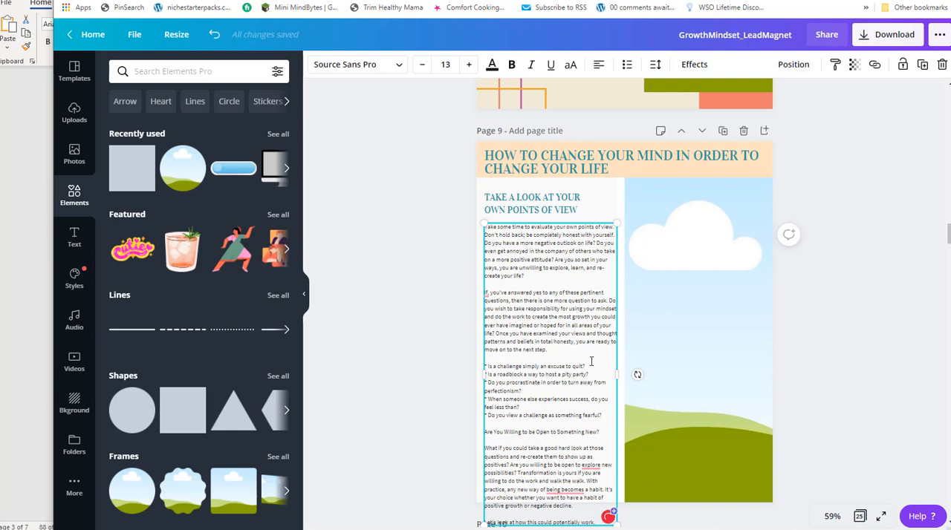
Cut the closing section, from "Are You Willing to be Open to Something New?" onward, out of the page 9 body text.
{"action": "scroll", "coordinate": [591, 362], "scroll_direction": "down", "scroll_amount": 2}
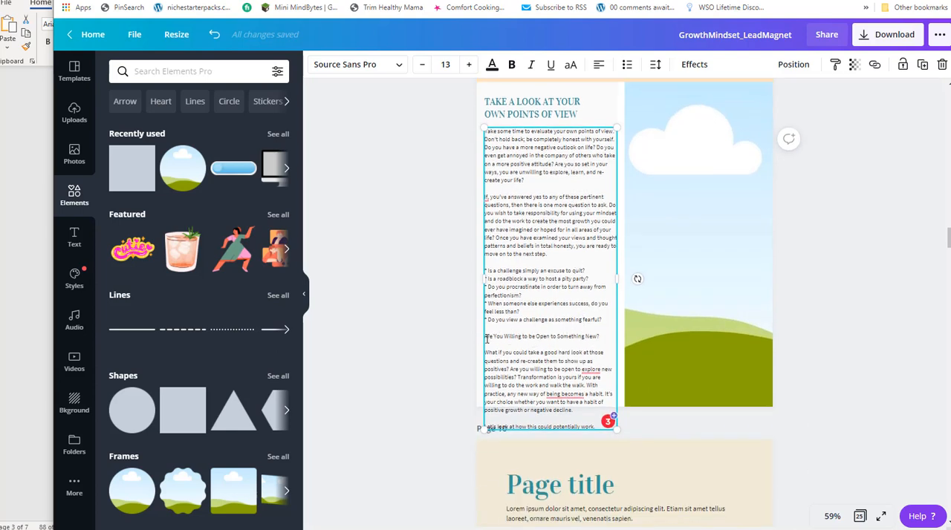
{"action": "left_click_drag", "start_coordinate": [485, 337], "coordinate": [592, 426]}
{"action": "key", "text": "ctrl+c"}
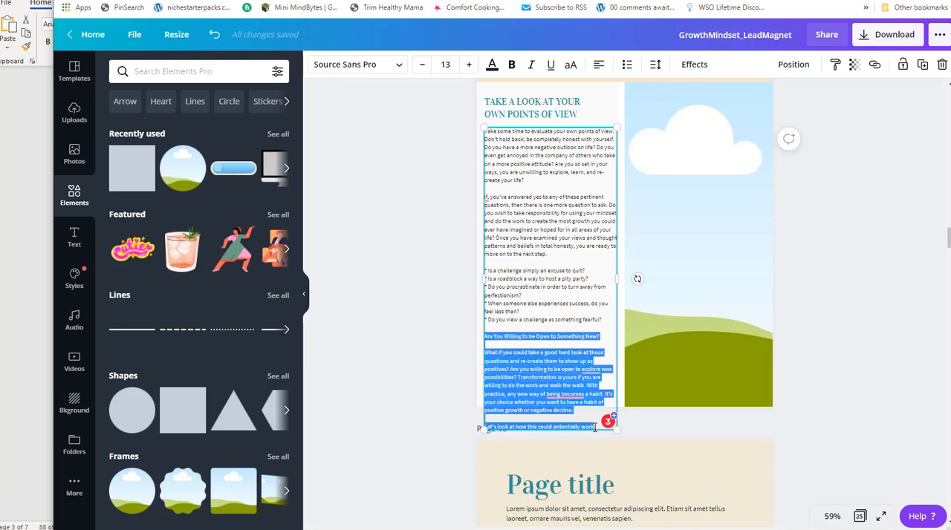
{"action": "key", "text": "Delete"}
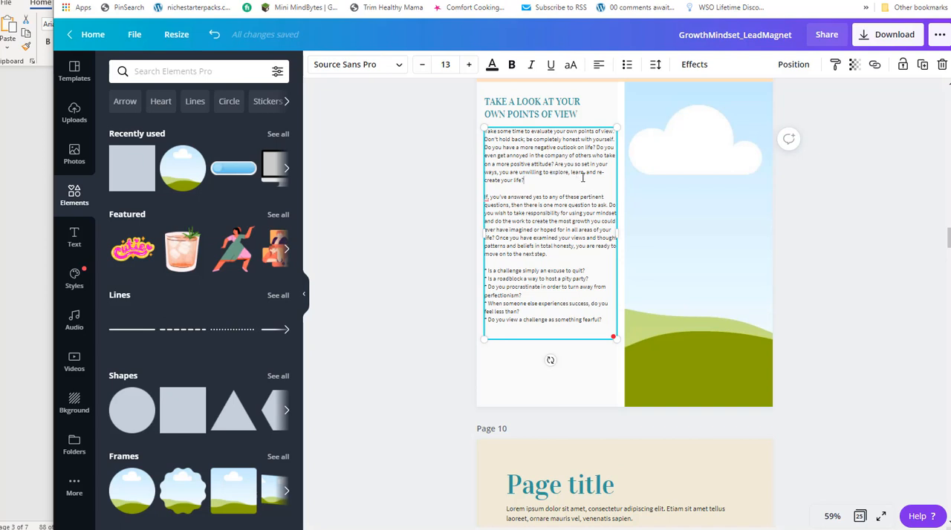
Narrow the page 9 body text box and widen the picture toward it.
{"action": "left_click_drag", "start_coordinate": [626, 218], "coordinate": [598, 240]}
{"action": "left_click", "coordinate": [628, 223]}
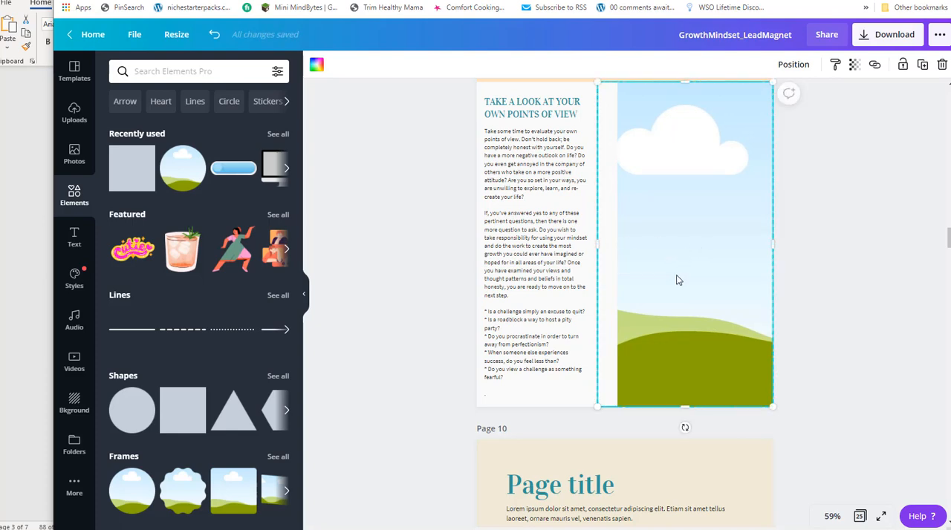
In the page overview, reorder the pages so the Outline Page layout comes directly after the "How to Change Your Mind" page.
{"action": "scroll", "coordinate": [680, 268], "scroll_direction": "down", "scroll_amount": 4}
{"action": "scroll", "coordinate": [687, 267], "scroll_direction": "down", "scroll_amount": 1}
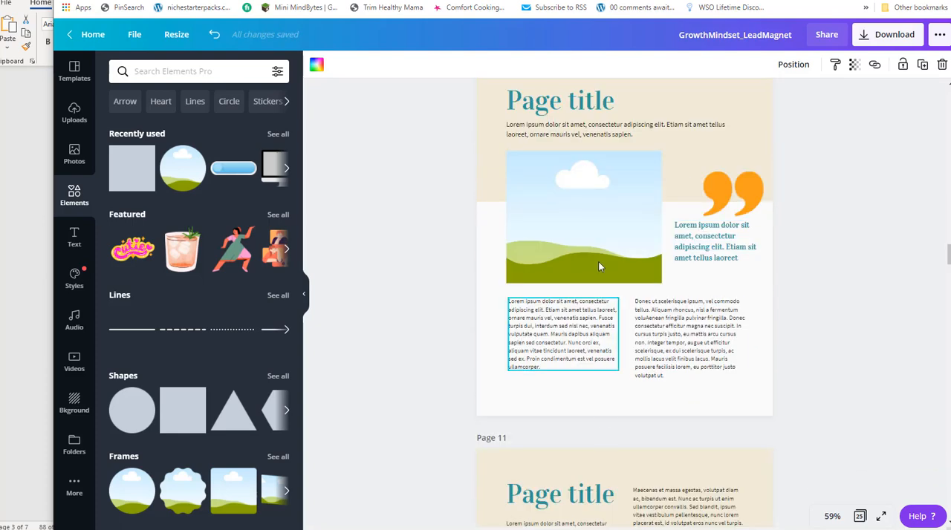
{"action": "scroll", "coordinate": [639, 281], "scroll_direction": "down", "scroll_amount": 3}
{"action": "scroll", "coordinate": [641, 280], "scroll_direction": "up", "scroll_amount": 3}
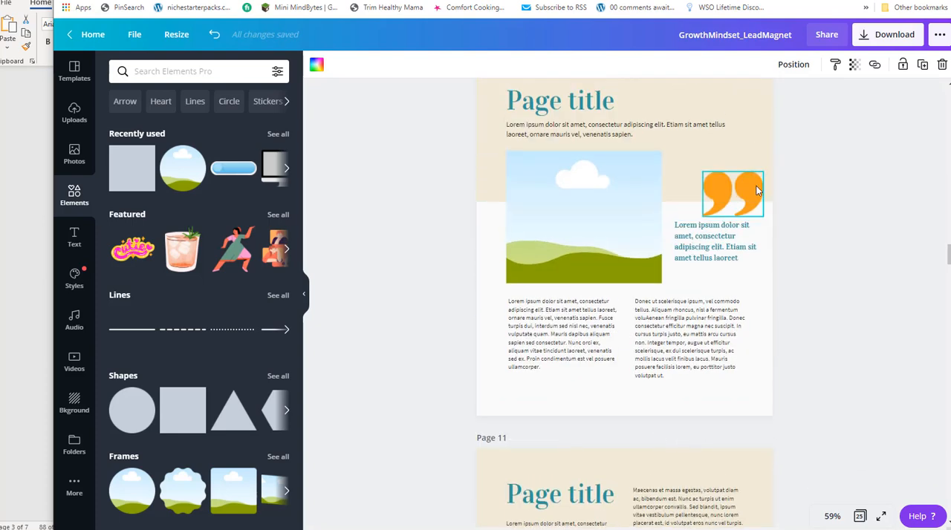
{"action": "left_click", "coordinate": [859, 517]}
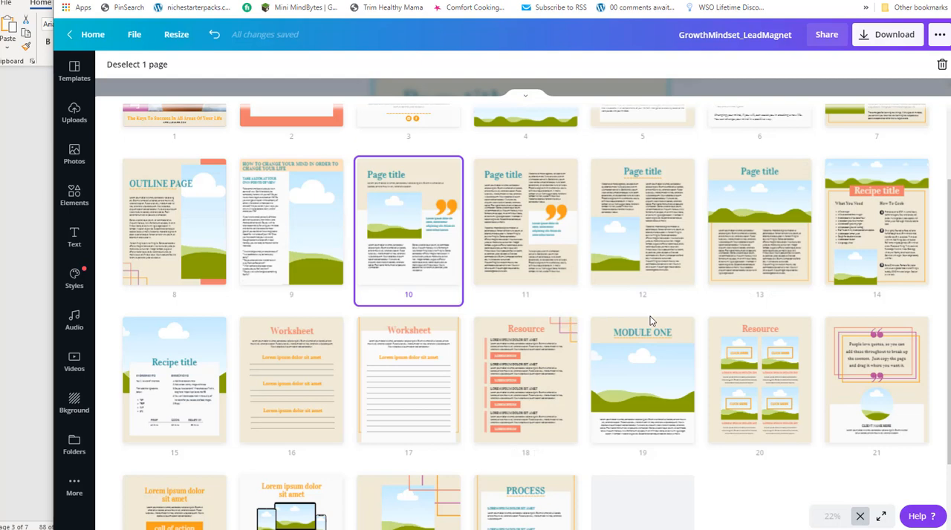
{"action": "scroll", "coordinate": [564, 267], "scroll_direction": "up", "scroll_amount": 2}
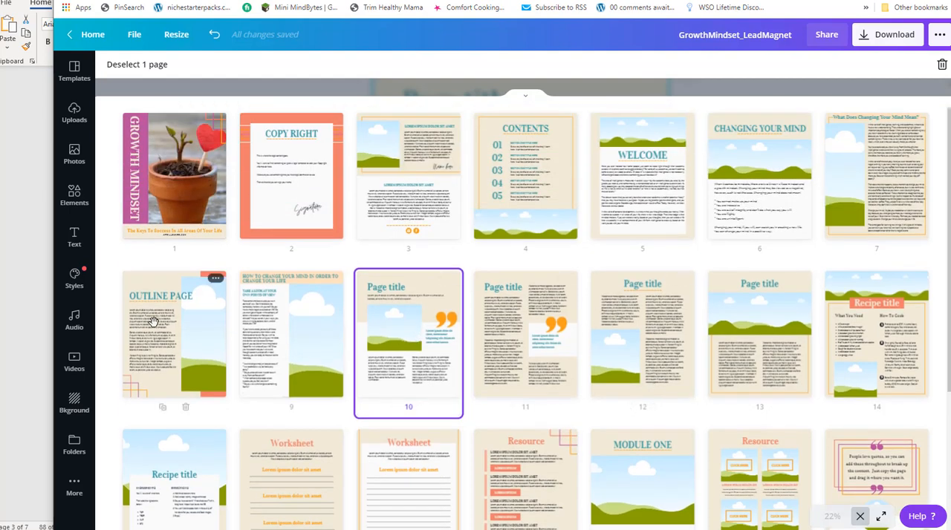
{"action": "left_click_drag", "start_coordinate": [152, 321], "coordinate": [226, 354]}
{"action": "left_click", "coordinate": [282, 319]}
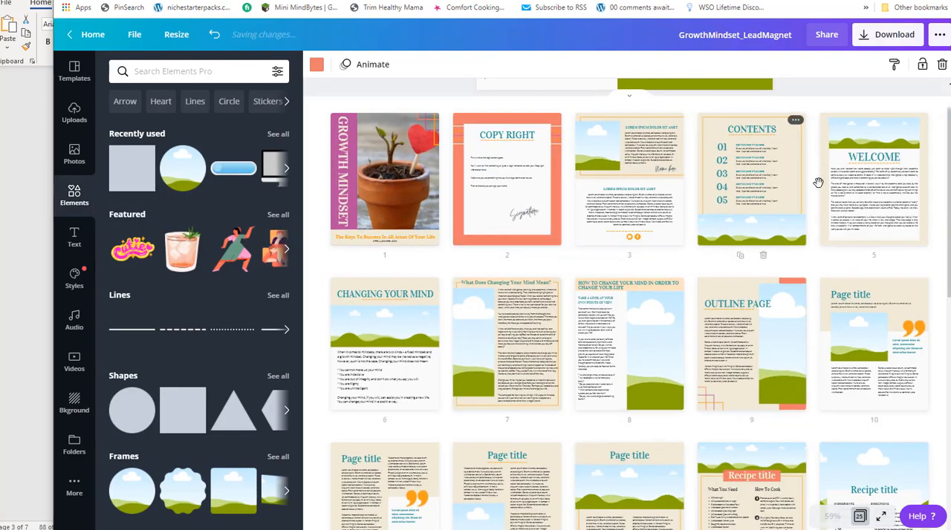
Replace the outline page's placeholder body text with the cut "Are You Willing" section and remove the stray characters before it.
{"action": "double_click", "coordinate": [724, 303]}
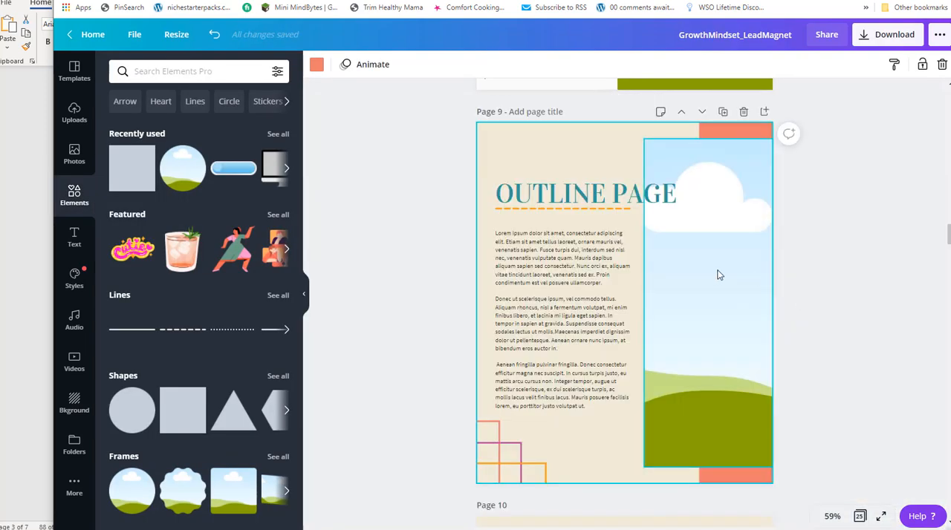
{"action": "left_click", "coordinate": [532, 275]}
{"action": "left_click_drag", "start_coordinate": [546, 405], "coordinate": [494, 235]}
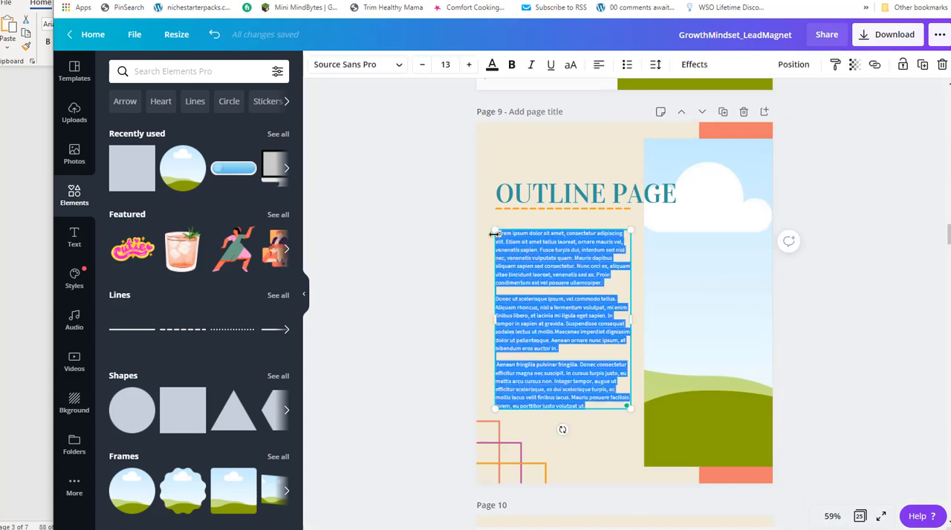
{"action": "key", "text": "ctrl+v"}
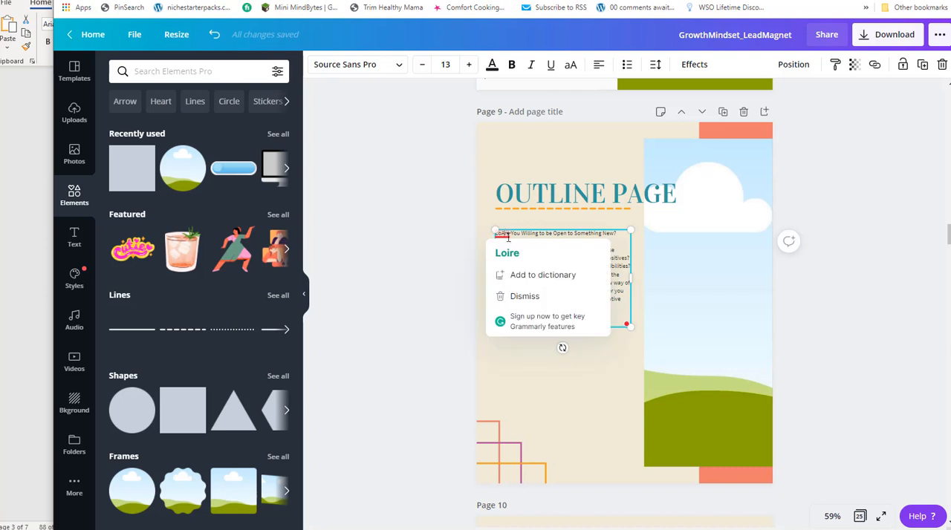
{"action": "key", "text": "BackSpace"}
{"action": "key", "text": "BackSpace"}
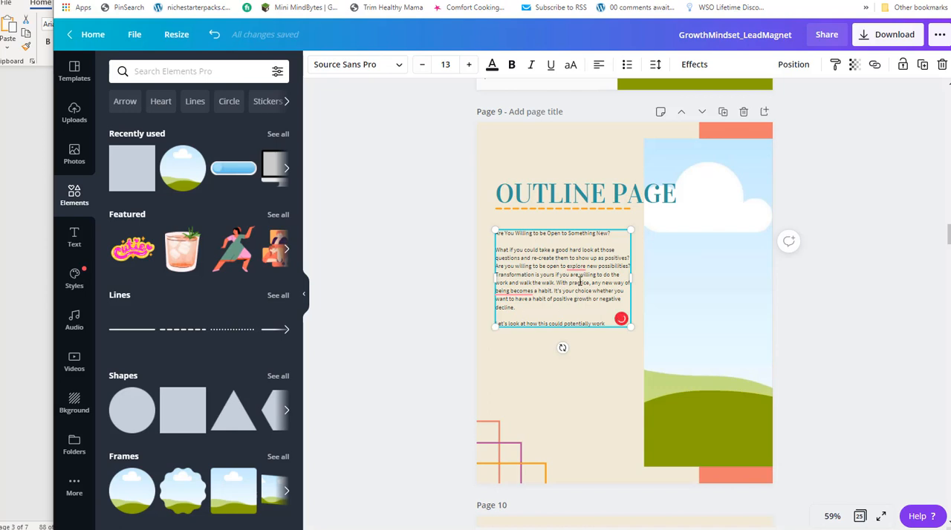
{"action": "left_click", "coordinate": [589, 199]}
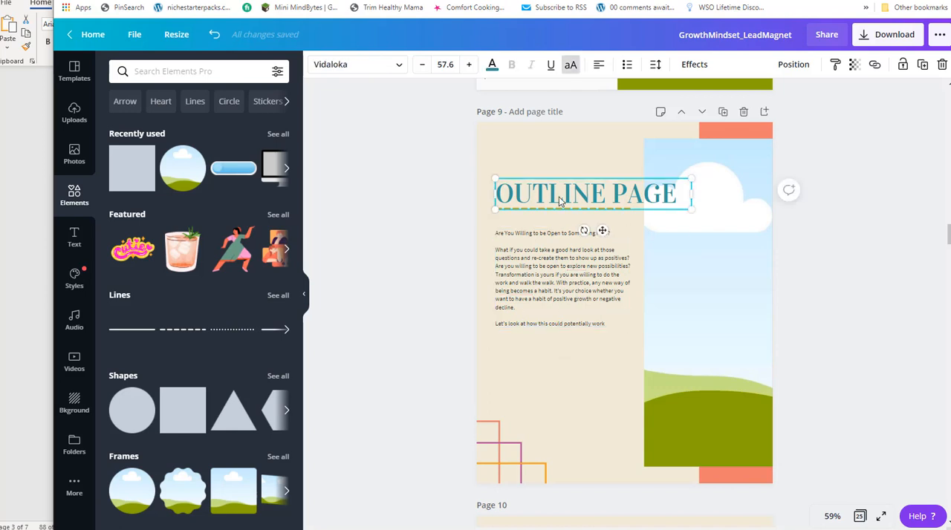
{"action": "key", "text": "Delete"}
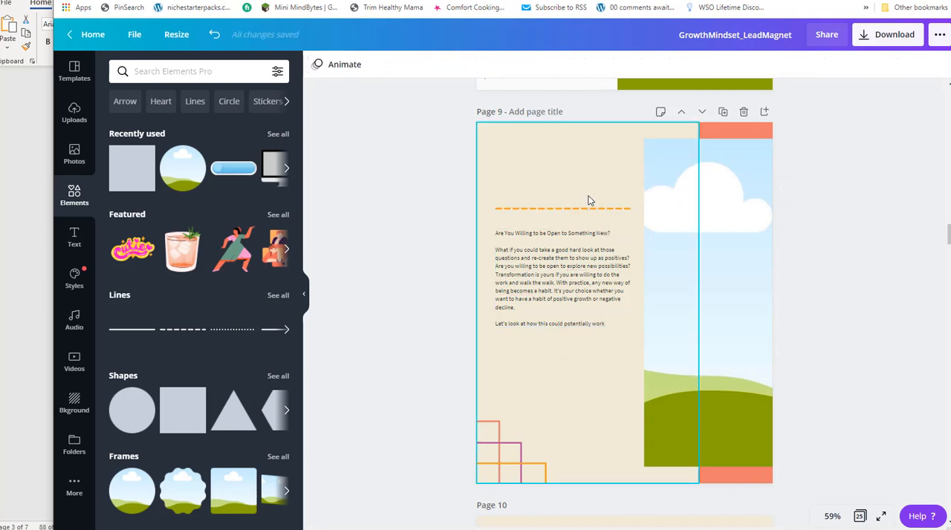
{"action": "key", "text": "ctrl+z"}
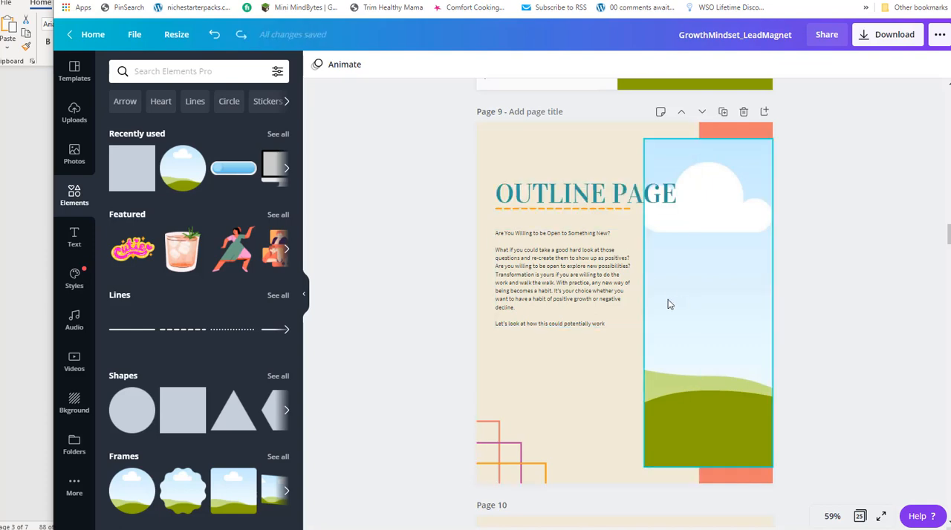
Shorten the picture on page 8 from its lower edge to about half the column's height, leaving room for text beneath.
{"action": "scroll", "coordinate": [576, 288], "scroll_direction": "up", "scroll_amount": 5}
{"action": "scroll", "coordinate": [730, 277], "scroll_direction": "up", "scroll_amount": 4}
{"action": "scroll", "coordinate": [729, 274], "scroll_direction": "down", "scroll_amount": 3}
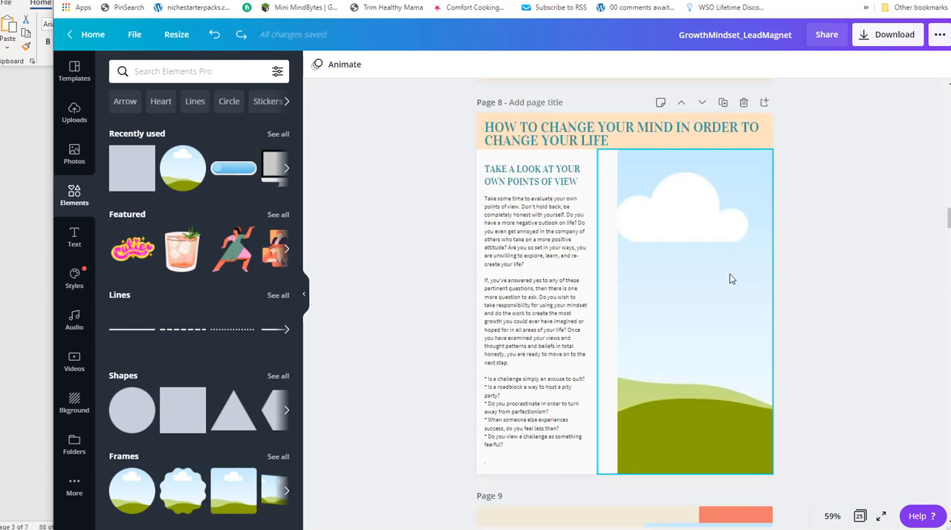
{"action": "left_click", "coordinate": [541, 341]}
{"action": "left_click", "coordinate": [674, 393]}
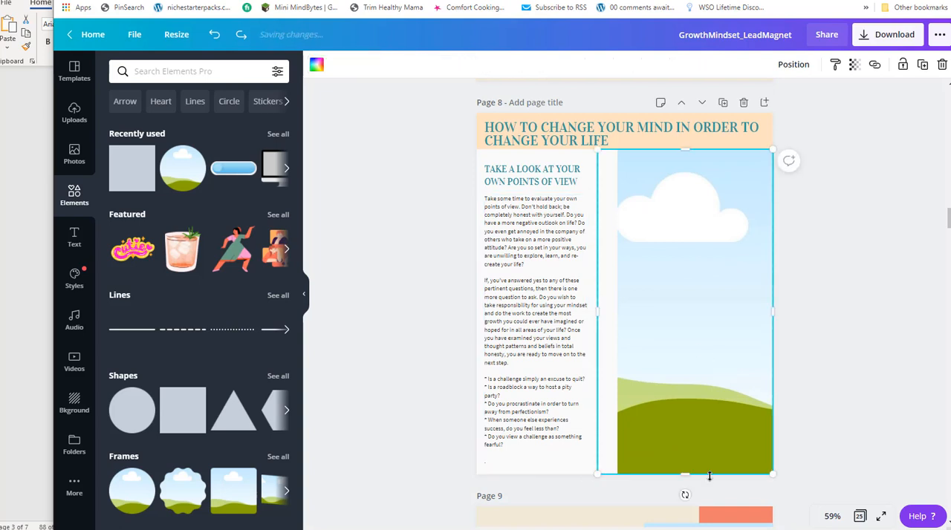
{"action": "left_click_drag", "start_coordinate": [684, 474], "coordinate": [675, 297]}
{"action": "left_click", "coordinate": [558, 245]}
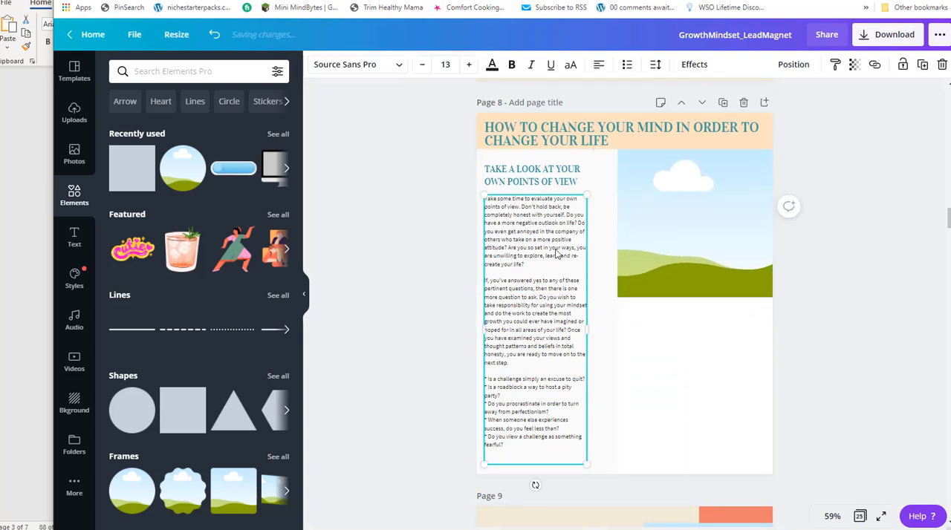
{"action": "left_click_drag", "start_coordinate": [562, 251], "coordinate": [669, 358]}
{"action": "left_click_drag", "start_coordinate": [728, 439], "coordinate": [765, 440]}
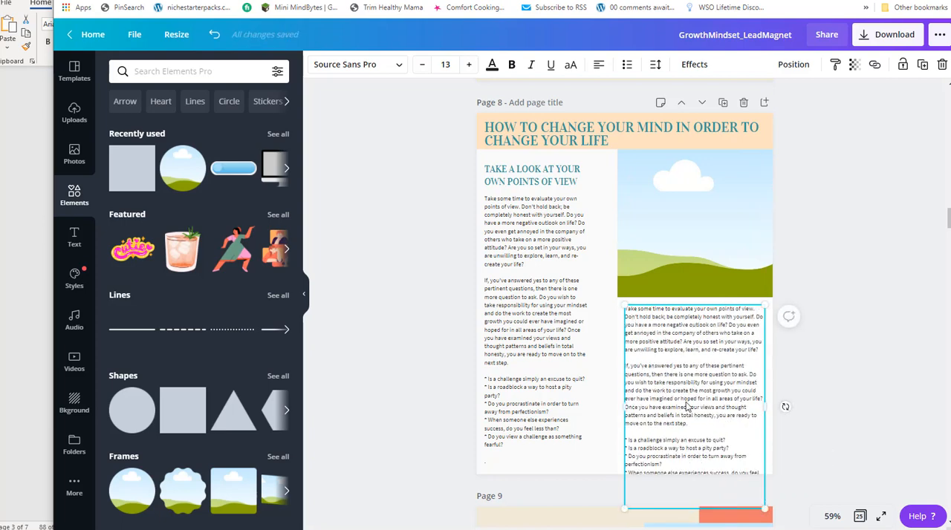
{"action": "scroll", "coordinate": [696, 418], "scroll_direction": "down", "scroll_amount": 3}
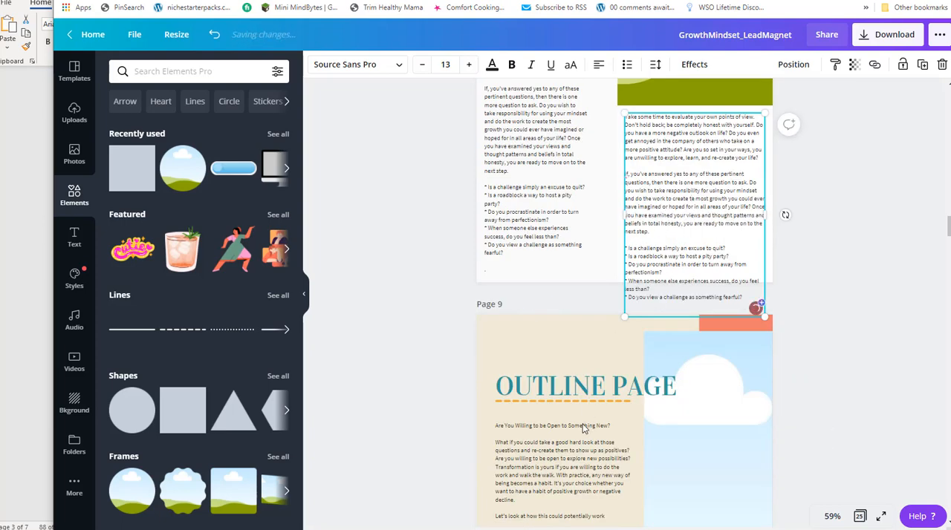
{"action": "left_click", "coordinate": [614, 299]}
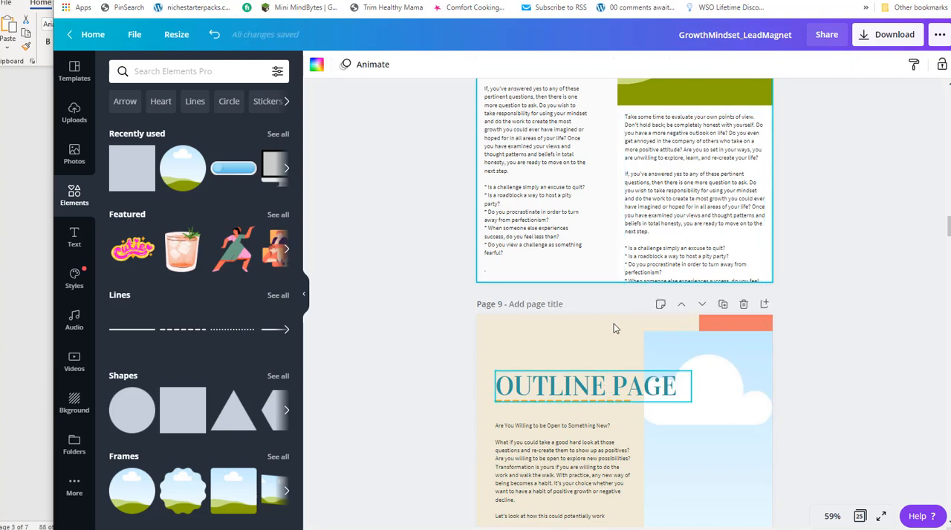
{"action": "left_click", "coordinate": [663, 122]}
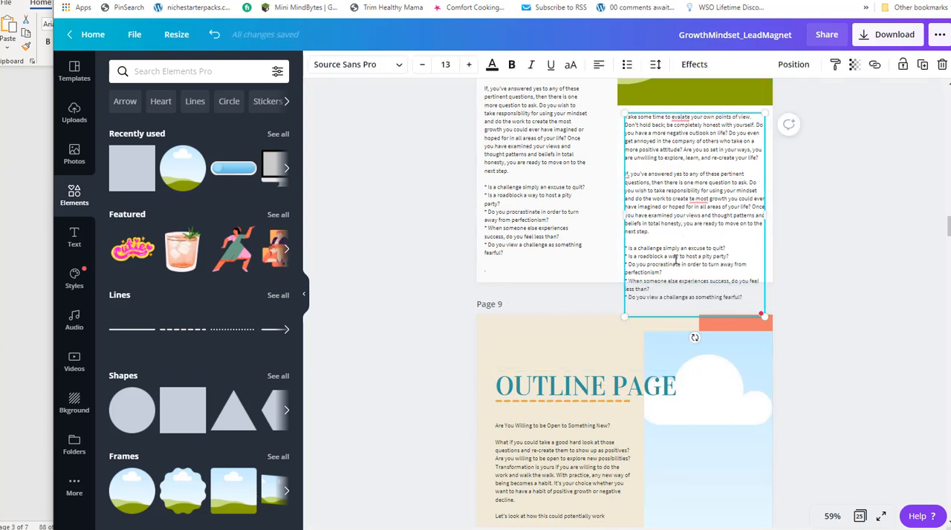
{"action": "left_click", "coordinate": [941, 64]}
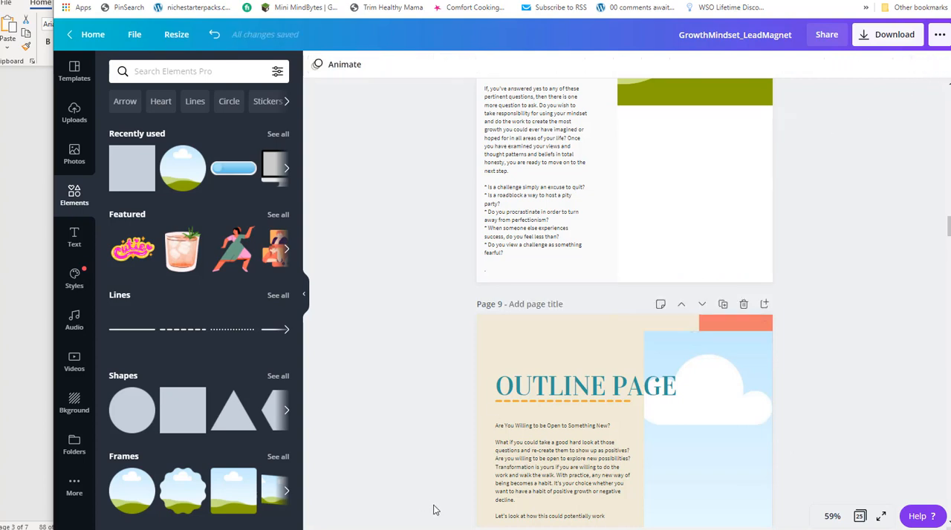
Move the "Are You Willing" text box from the outline page onto page 8, beneath the shortened picture.
{"action": "left_click", "coordinate": [520, 434]}
{"action": "left_click_drag", "start_coordinate": [559, 430], "coordinate": [650, 169]}
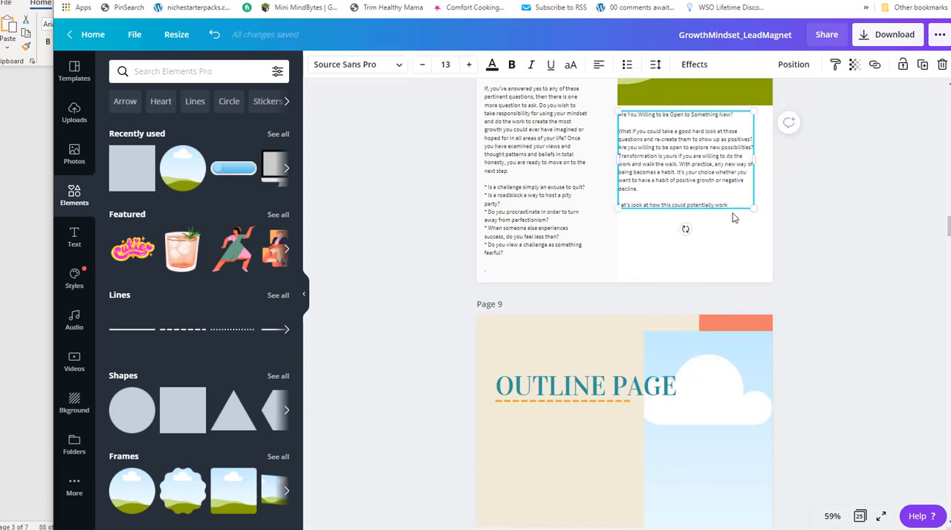
{"action": "scroll", "coordinate": [733, 217], "scroll_direction": "up", "scroll_amount": 3}
{"action": "scroll", "coordinate": [587, 152], "scroll_direction": "down", "scroll_amount": 2}
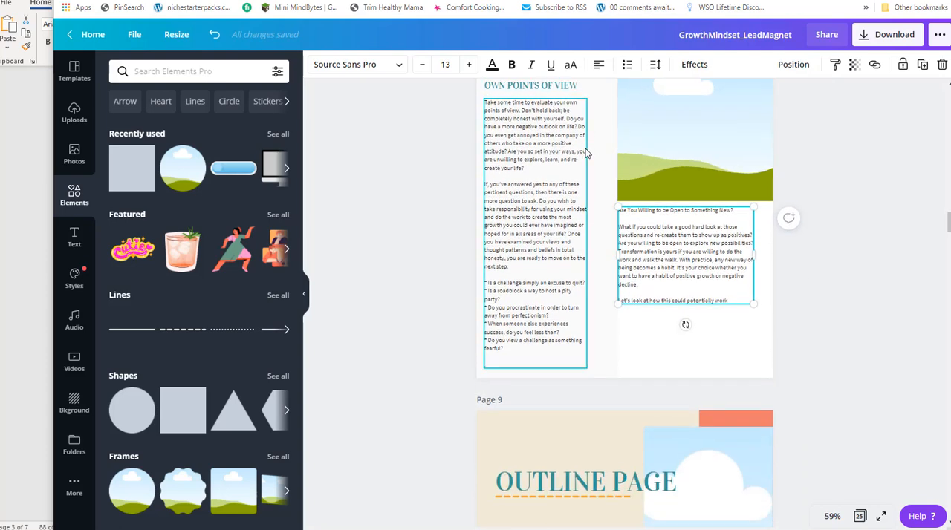
Duplicate the "Take a Look at Your Own Points of View" heading, lower the new body text, and fit the copy between picture and text.
{"action": "scroll", "coordinate": [587, 153], "scroll_direction": "up", "scroll_amount": 3}
{"action": "left_click", "coordinate": [529, 274]}
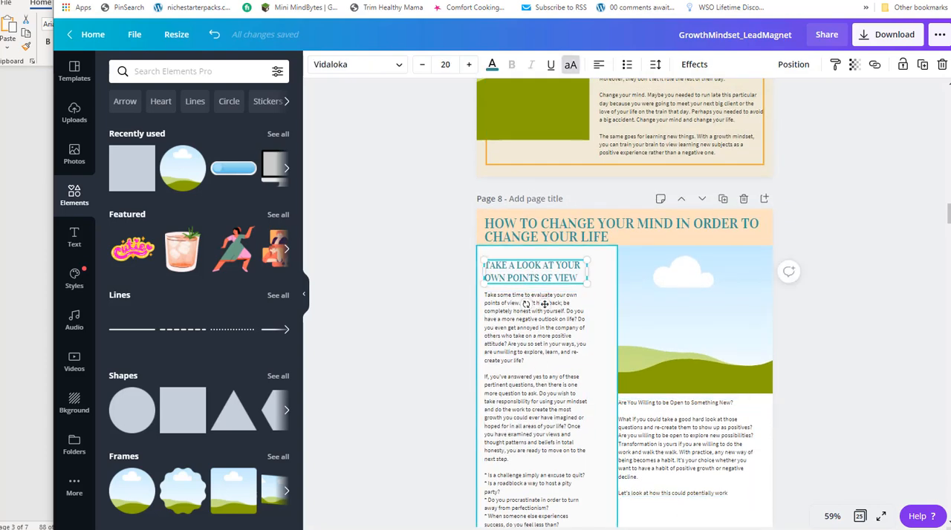
{"action": "key", "text": "ctrl+v"}
{"action": "scroll", "coordinate": [655, 361], "scroll_direction": "down", "scroll_amount": 4}
{"action": "left_click_drag", "start_coordinate": [620, 225], "coordinate": [620, 264]}
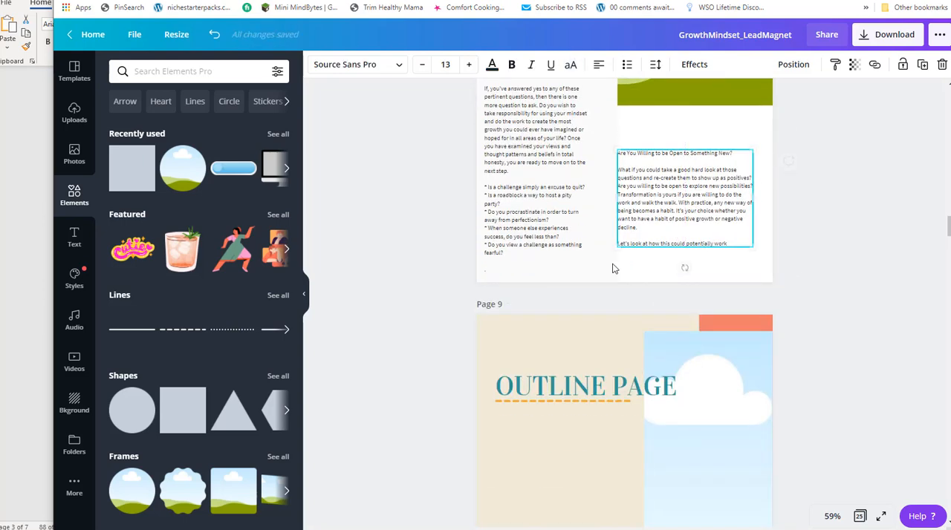
{"action": "scroll", "coordinate": [620, 264], "scroll_direction": "up", "scroll_amount": 3}
{"action": "left_click_drag", "start_coordinate": [592, 172], "coordinate": [774, 318]}
Cut "Are You Willing to be Open to Something New?" from the body text and replace the duplicated heading's wording with it.
{"action": "left_click", "coordinate": [680, 346]}
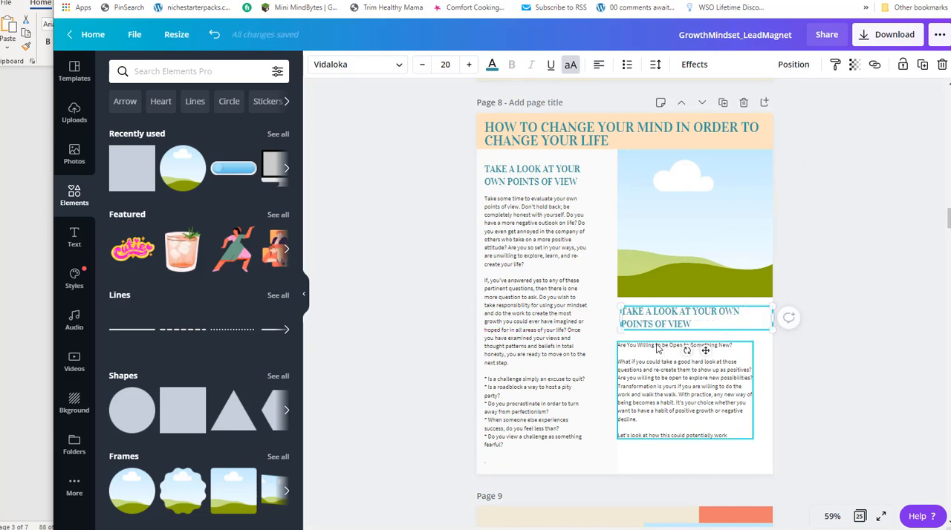
{"action": "triple_click", "coordinate": [739, 346]}
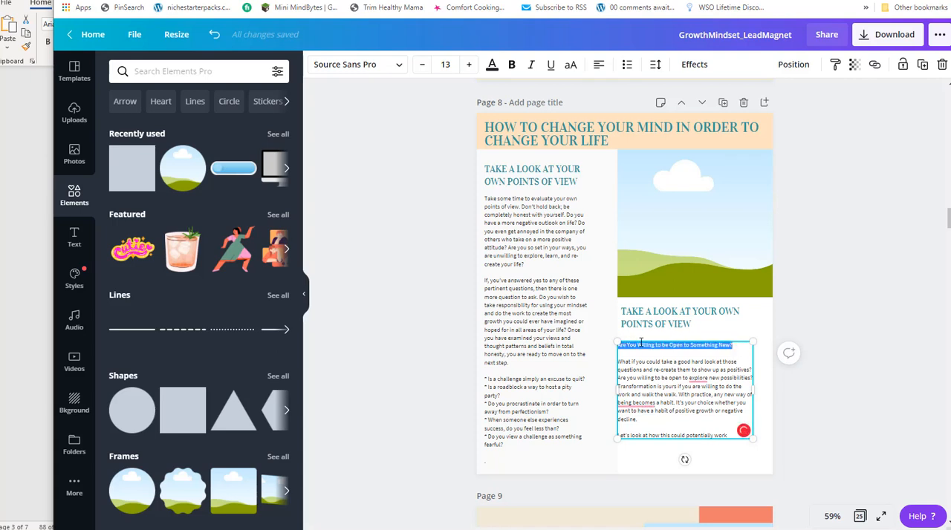
{"action": "key", "text": "ctrl+x"}
{"action": "left_click", "coordinate": [718, 317]}
{"action": "left_click", "coordinate": [718, 318]}
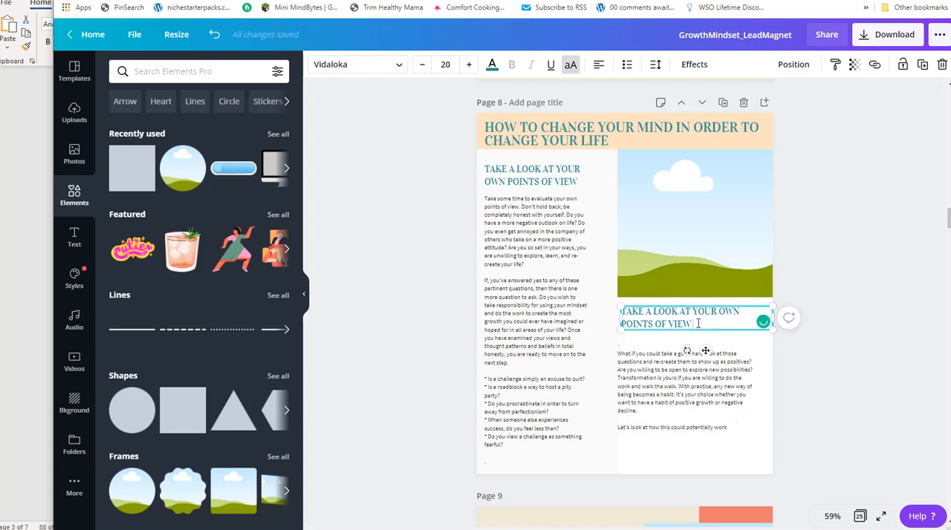
{"action": "left_click_drag", "start_coordinate": [698, 324], "coordinate": [631, 312]}
{"action": "key", "text": "ctrl+v"}
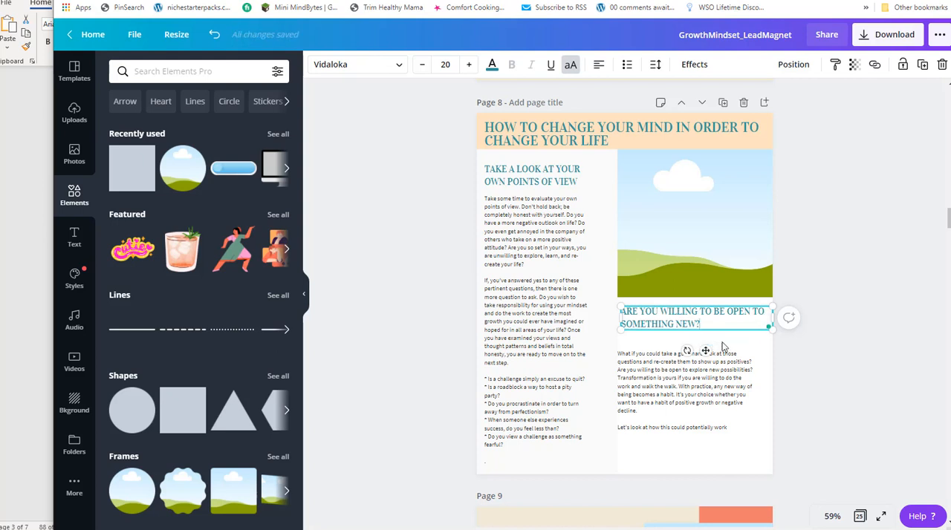
Move the remaining body text up beneath the new heading, aligned with the heading's starting edge.
{"action": "left_click", "coordinate": [672, 386]}
{"action": "left_click_drag", "start_coordinate": [671, 385], "coordinate": [668, 386]}
{"action": "left_click", "coordinate": [569, 292]}
{"action": "left_click", "coordinate": [662, 213]}
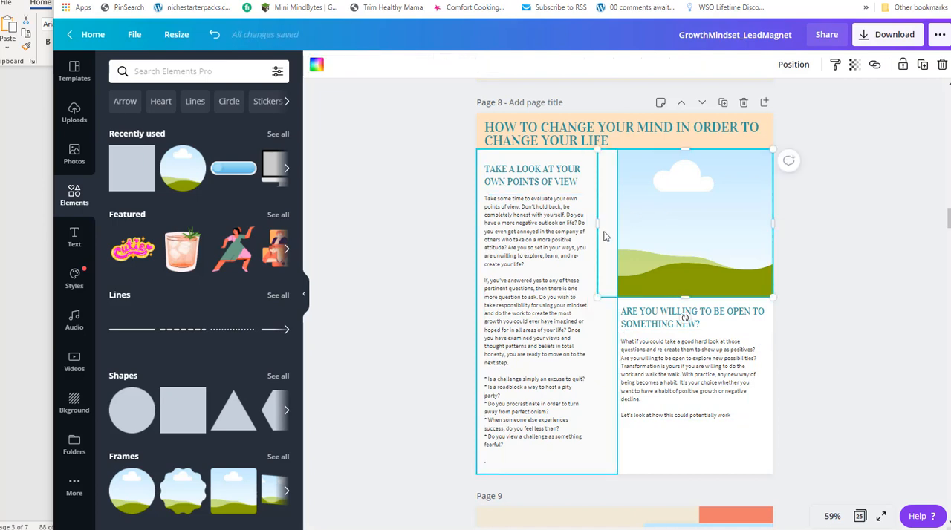
Narrow the picture from its left edge and widen the "Take a Look" body text to fill the left column on page 8.
{"action": "left_click_drag", "start_coordinate": [597, 226], "coordinate": [624, 228]}
{"action": "left_click", "coordinate": [566, 248]}
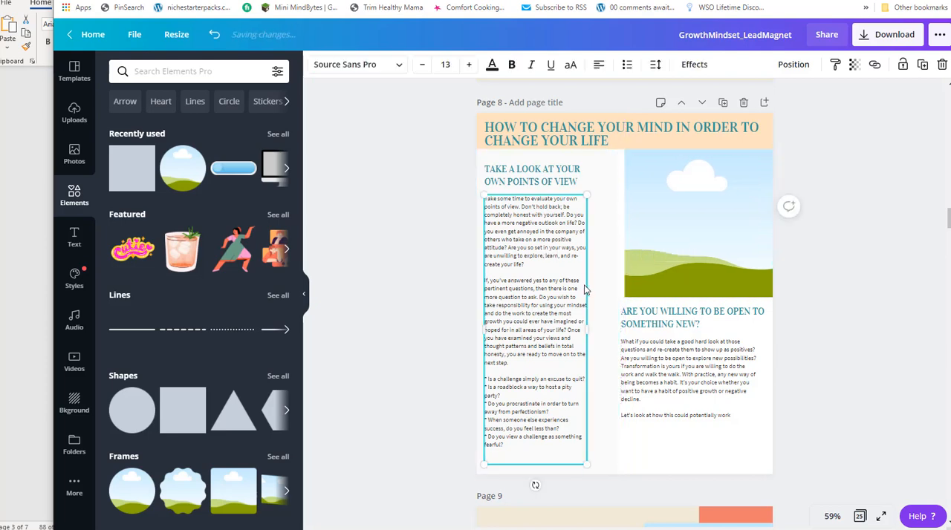
{"action": "left_click_drag", "start_coordinate": [586, 330], "coordinate": [605, 320]}
{"action": "left_click", "coordinate": [691, 394]}
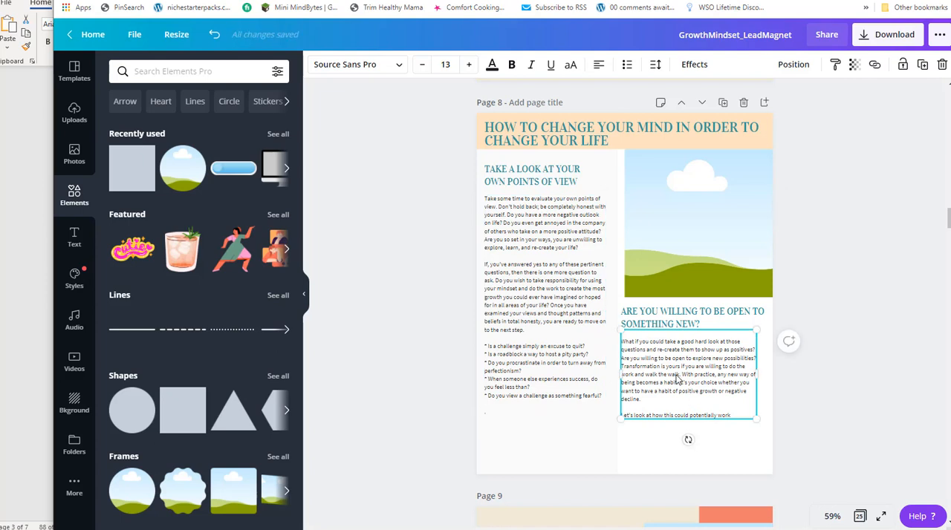
{"action": "left_click_drag", "start_coordinate": [677, 376], "coordinate": [692, 378]}
Lower the left column's body text and its heading, and widen the heading to 4 inches.
{"action": "left_click", "coordinate": [549, 343]}
{"action": "left_click_drag", "start_coordinate": [551, 280], "coordinate": [550, 296]}
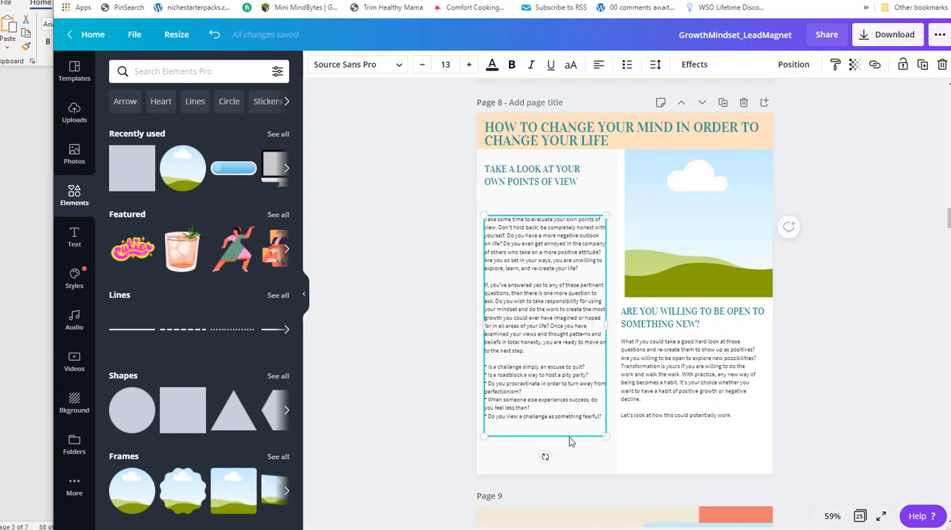
{"action": "left_click_drag", "start_coordinate": [555, 181], "coordinate": [613, 193]}
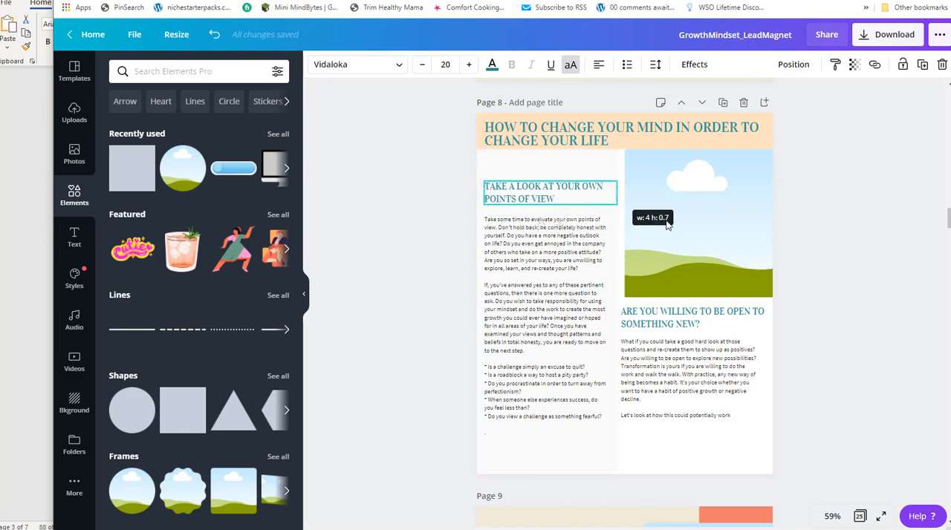
{"action": "left_click", "coordinate": [722, 234]}
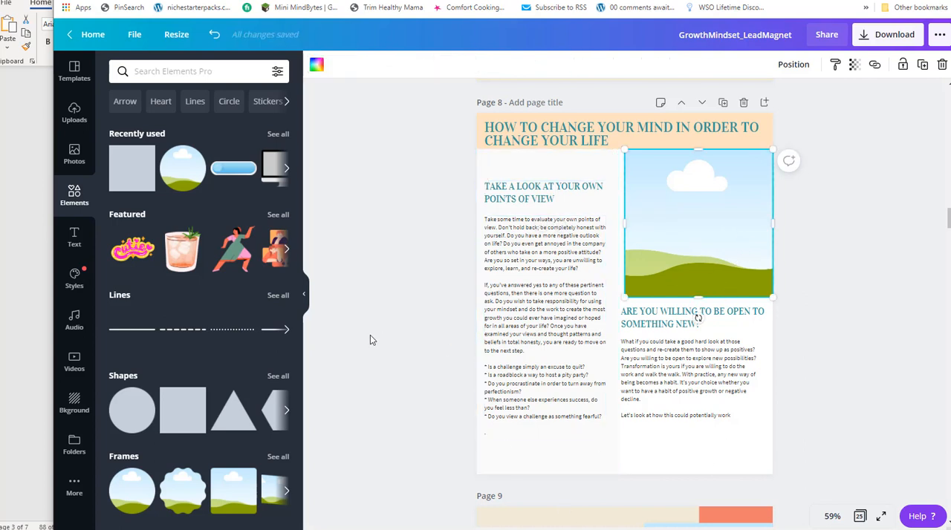
Add a dashed line and place it horizontally across the bottom of page 8.
{"action": "left_click", "coordinate": [185, 334]}
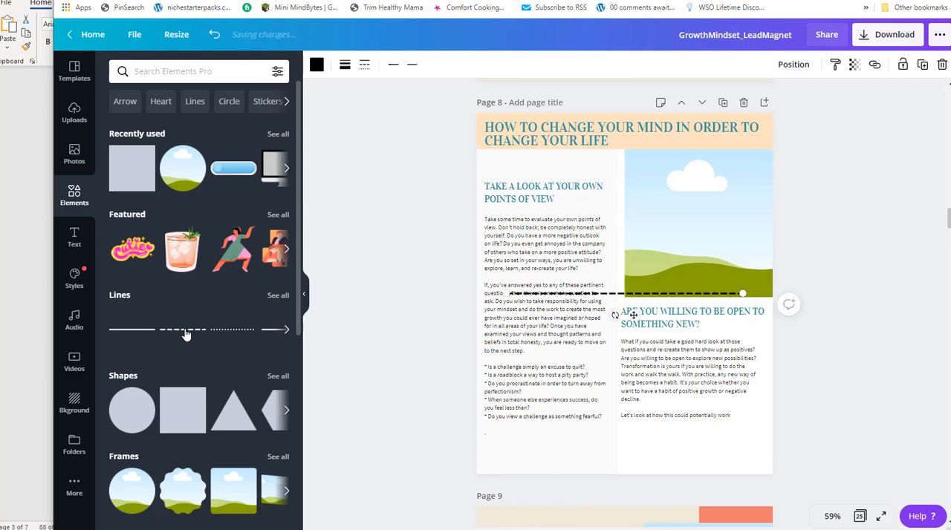
{"action": "scroll", "coordinate": [657, 209], "scroll_direction": "up", "scroll_amount": 4}
{"action": "scroll", "coordinate": [657, 209], "scroll_direction": "down", "scroll_amount": 3}
{"action": "left_click", "coordinate": [594, 164]}
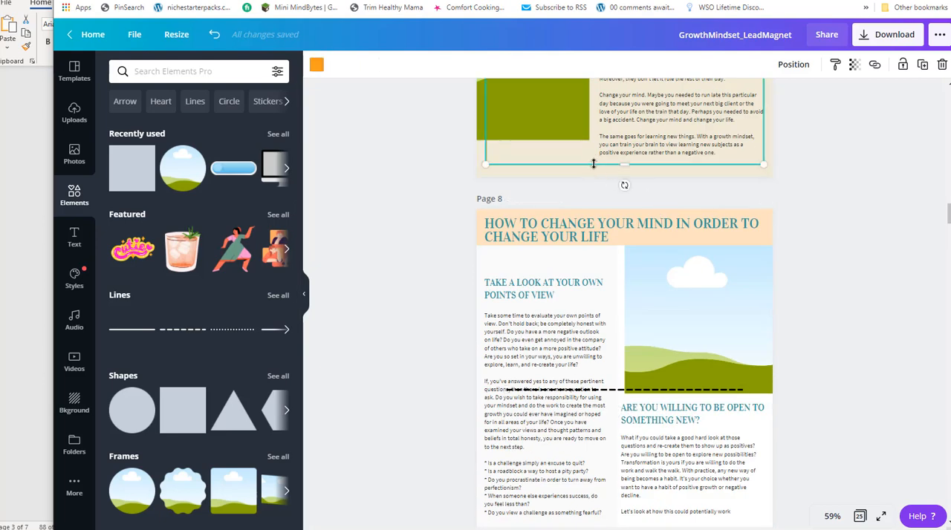
{"action": "scroll", "coordinate": [651, 304], "scroll_direction": "down", "scroll_amount": 1}
{"action": "scroll", "coordinate": [651, 303], "scroll_direction": "down", "scroll_amount": 3}
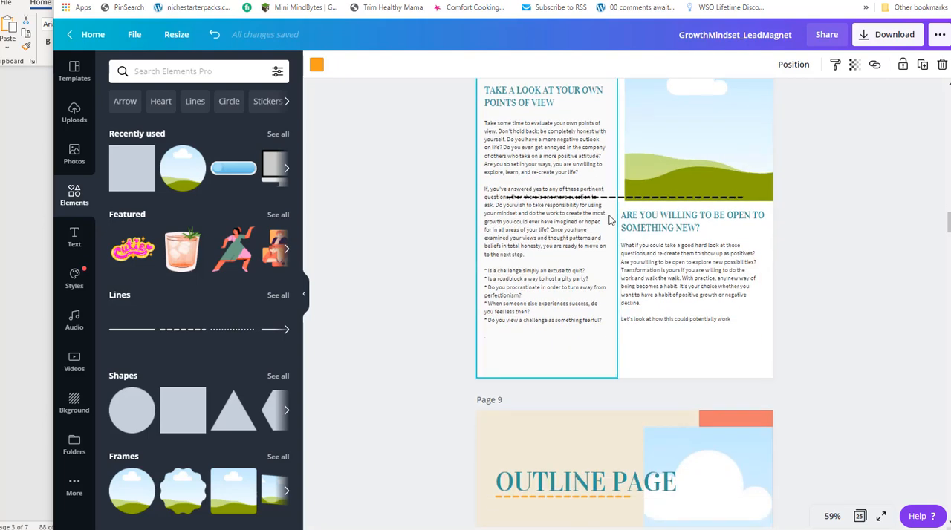
{"action": "left_click_drag", "start_coordinate": [612, 197], "coordinate": [608, 362]}
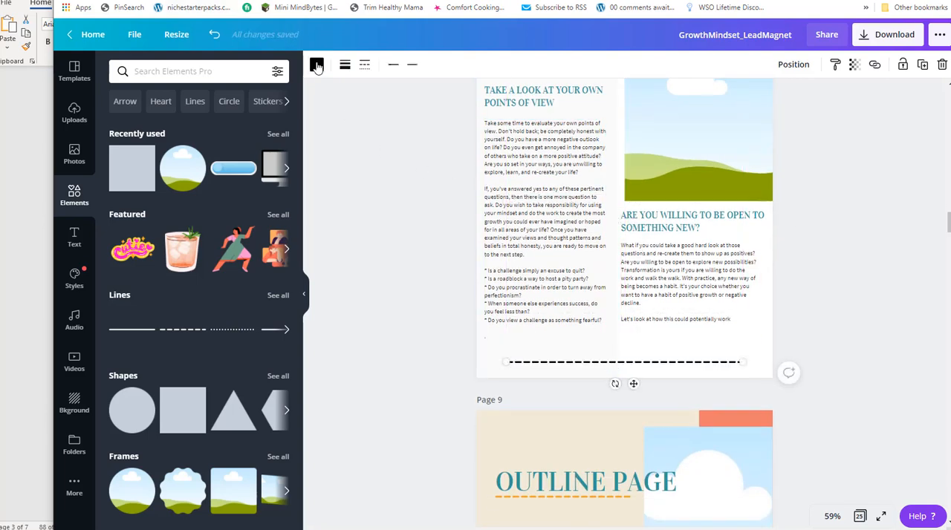
Change the new line's style to dotted and recolor it with the orange document color.
{"action": "left_click", "coordinate": [365, 67]}
{"action": "left_click", "coordinate": [386, 177]}
{"action": "left_click", "coordinate": [316, 66]}
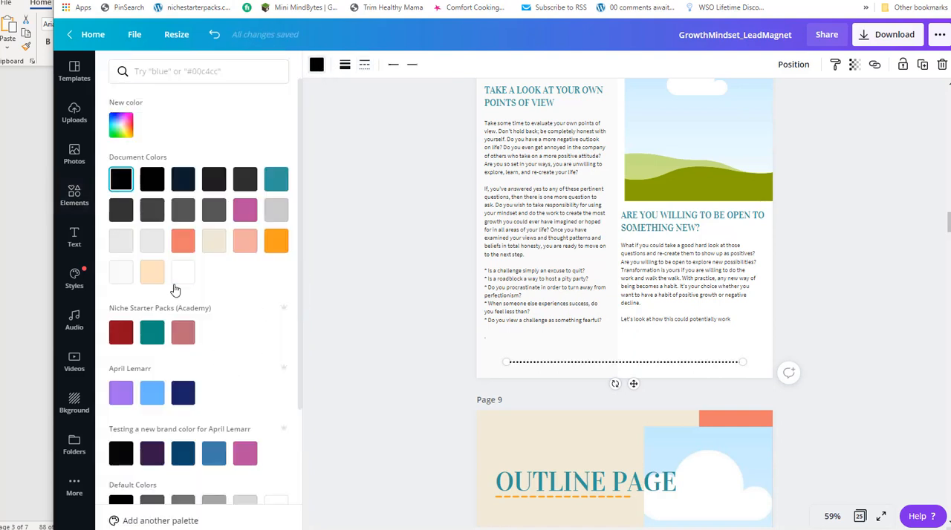
{"action": "left_click", "coordinate": [156, 274]}
{"action": "left_click", "coordinate": [276, 240]}
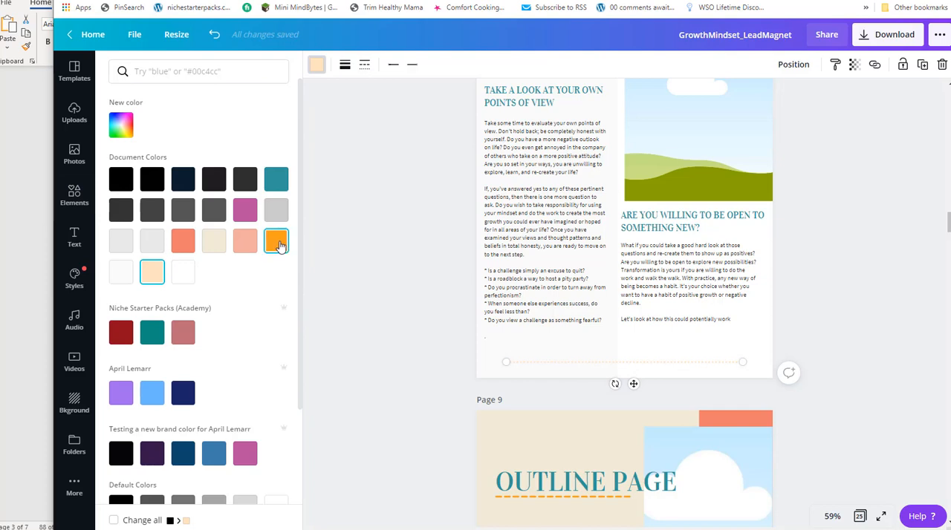
{"action": "scroll", "coordinate": [810, 258], "scroll_direction": "up", "scroll_amount": 3}
{"action": "scroll", "coordinate": [808, 252], "scroll_direction": "down", "scroll_amount": 5}
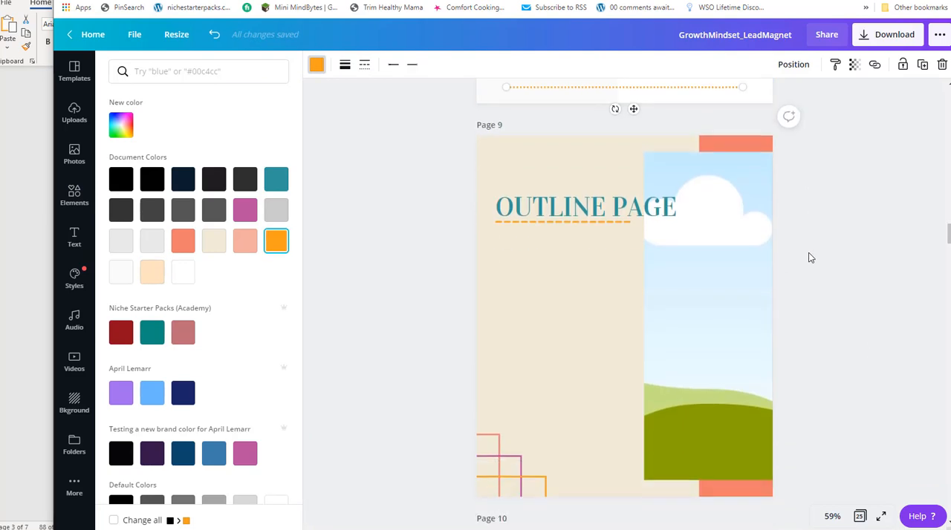
Review the remaining report sections in Notepad and the Word document, on through "Steps to Developing a Growth Mindset".
{"action": "key", "text": "alt+Tab"}
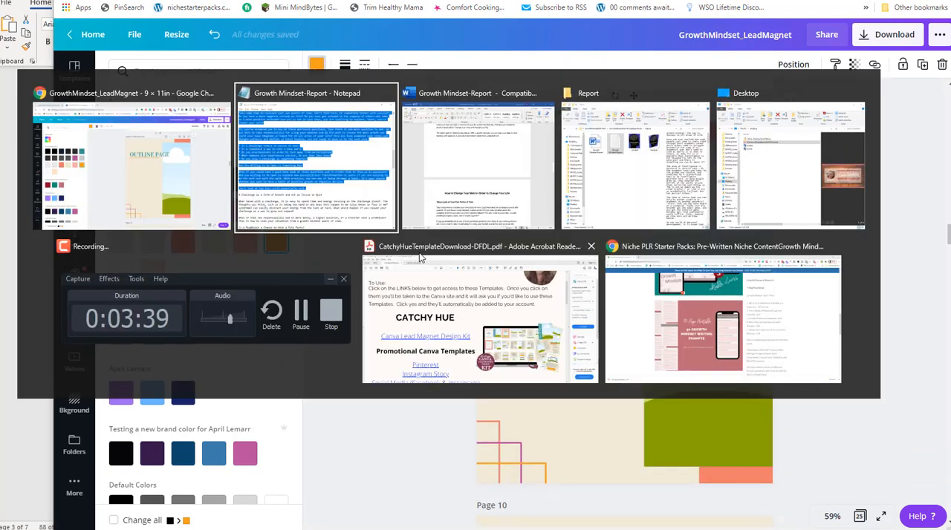
{"action": "scroll", "coordinate": [334, 247], "scroll_direction": "down", "scroll_amount": 4}
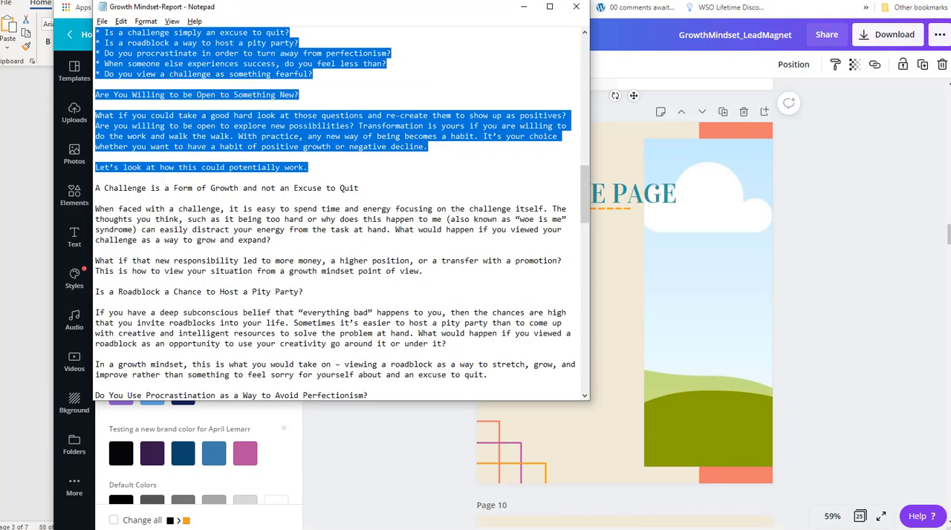
{"action": "key", "text": "alt+Tab"}
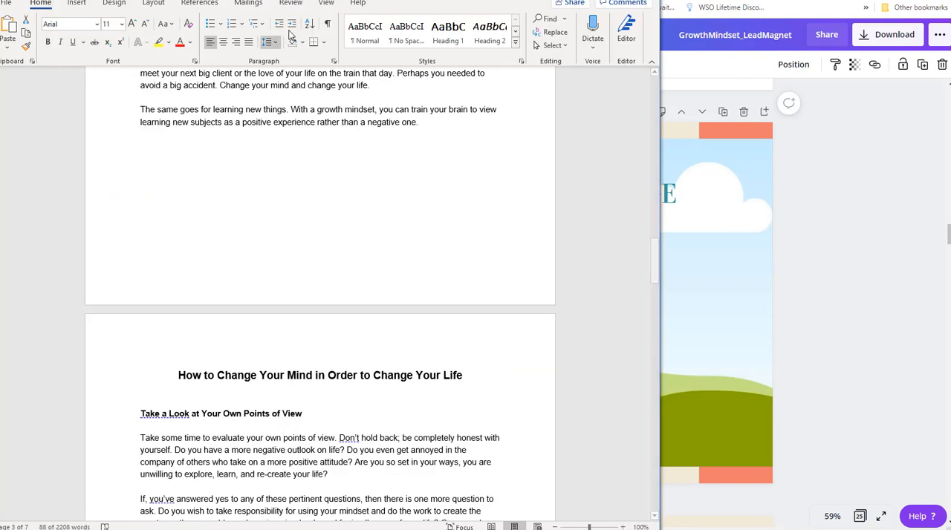
{"action": "scroll", "coordinate": [407, 204], "scroll_direction": "up", "scroll_amount": 2}
{"action": "scroll", "coordinate": [408, 206], "scroll_direction": "down", "scroll_amount": 5}
{"action": "scroll", "coordinate": [407, 202], "scroll_direction": "down", "scroll_amount": 7}
{"action": "scroll", "coordinate": [362, 210], "scroll_direction": "down", "scroll_amount": 3}
{"action": "scroll", "coordinate": [356, 227], "scroll_direction": "down", "scroll_amount": 15}
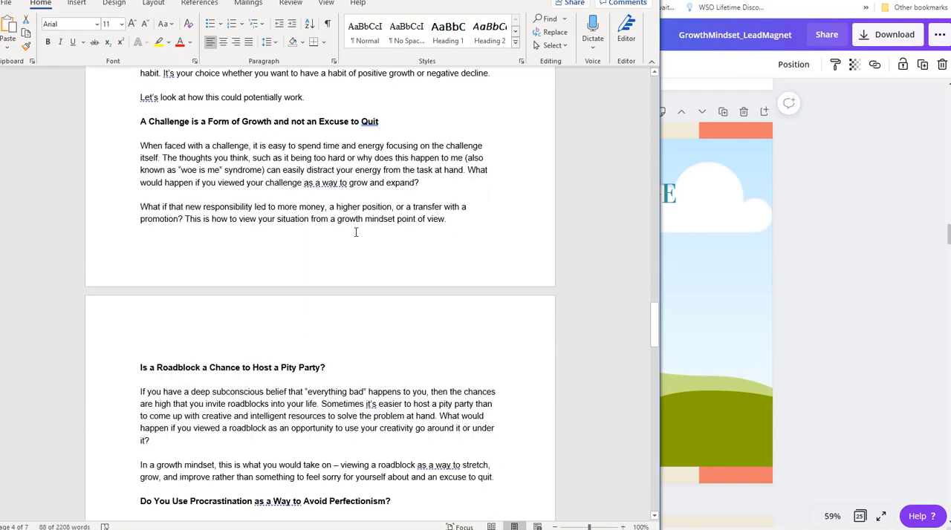
{"action": "scroll", "coordinate": [357, 227], "scroll_direction": "down", "scroll_amount": 12}
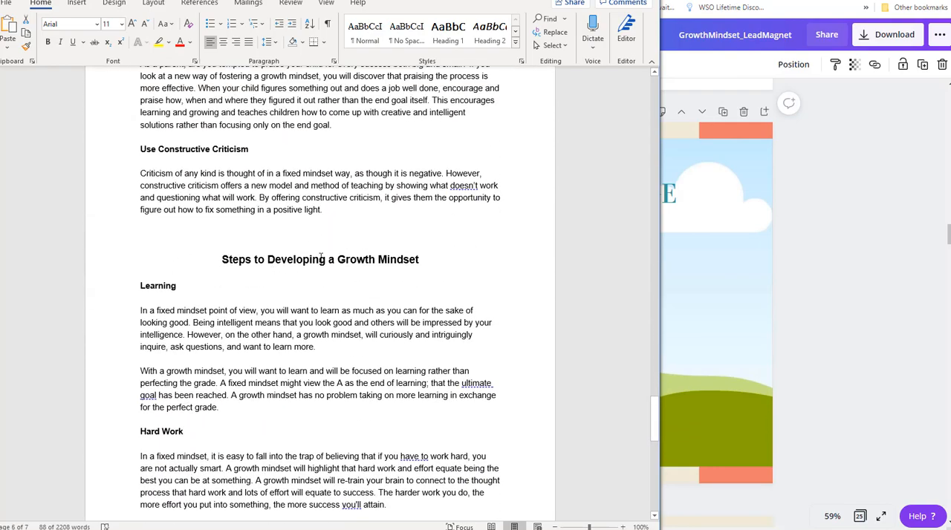
In Notepad, place the cursor before "A Challenge is a Form of Growth and not an Excuse to Quit" and switch back to Canva.
{"action": "key", "text": "alt+Tab"}
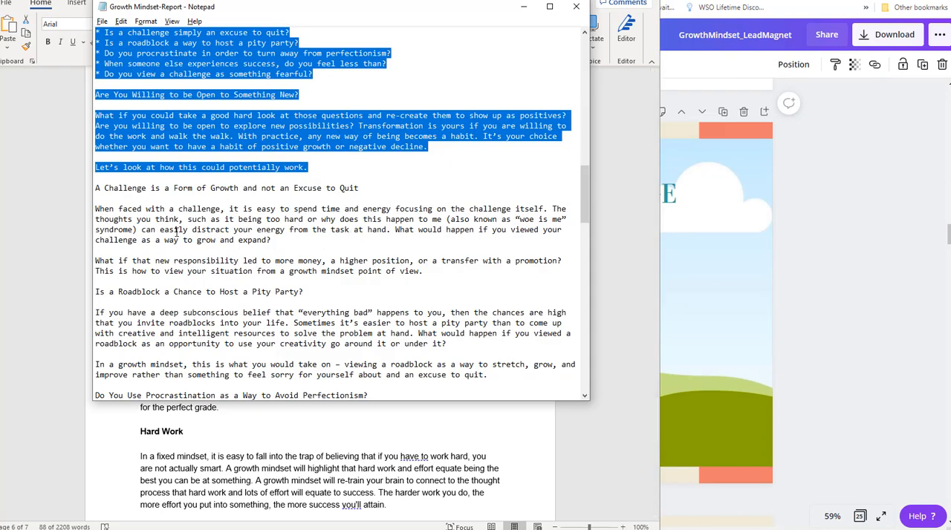
{"action": "left_click", "coordinate": [96, 188]}
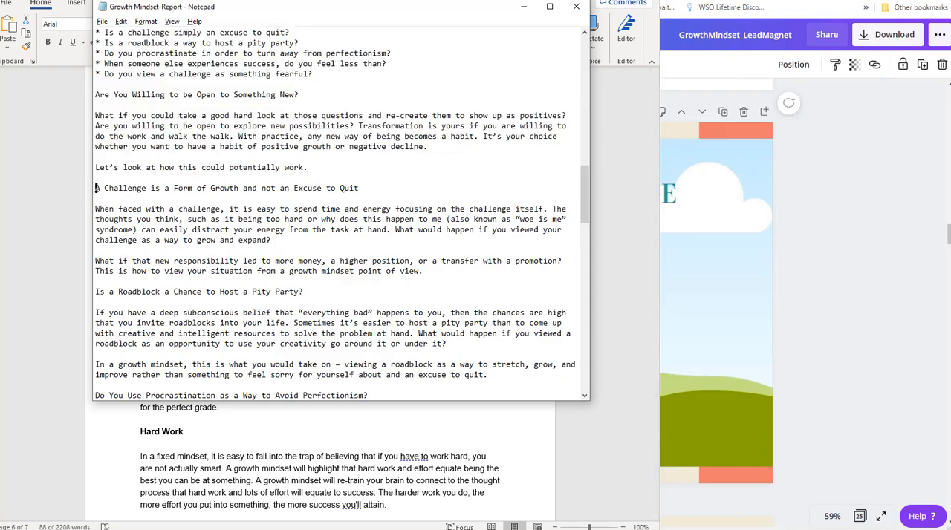
{"action": "key", "text": "alt+Tab"}
{"action": "key", "text": "alt+Tab"}
{"action": "key", "text": "alt+Tab"}
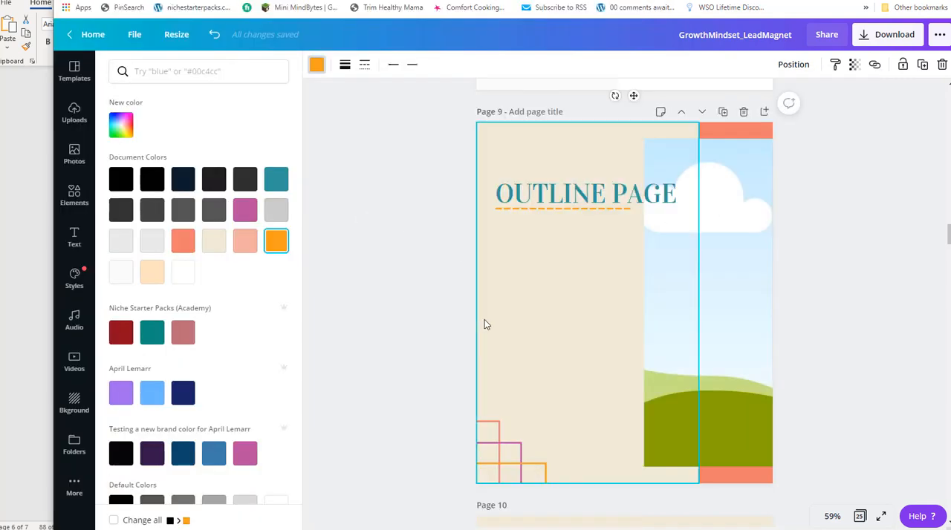
Show all pages in the grid overview and move the outline page to position 19, after the Module One page.
{"action": "left_click", "coordinate": [366, 229]}
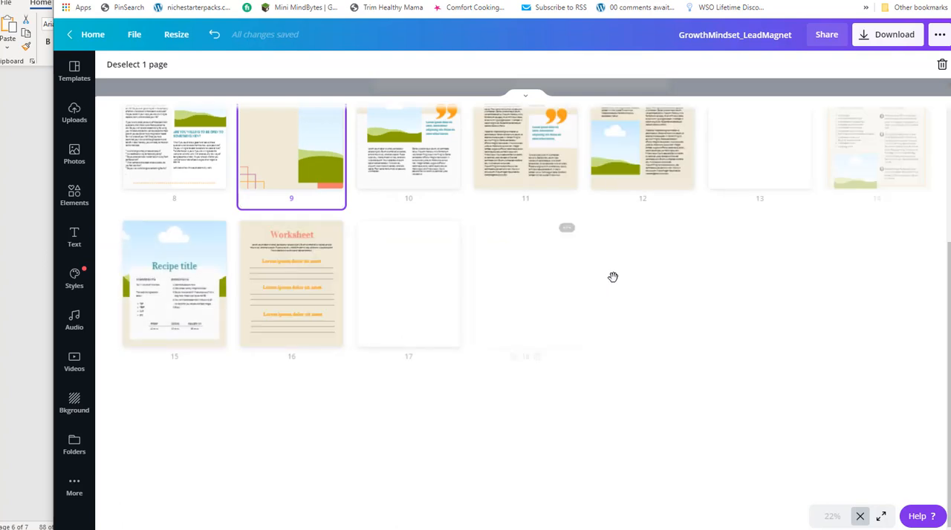
{"action": "scroll", "coordinate": [747, 256], "scroll_direction": "down", "scroll_amount": 2}
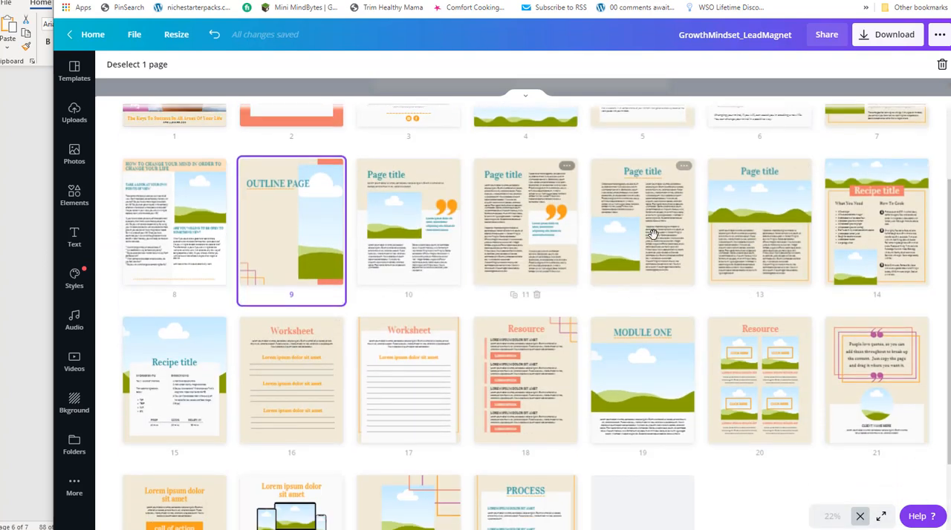
{"action": "scroll", "coordinate": [696, 273], "scroll_direction": "up", "scroll_amount": 2}
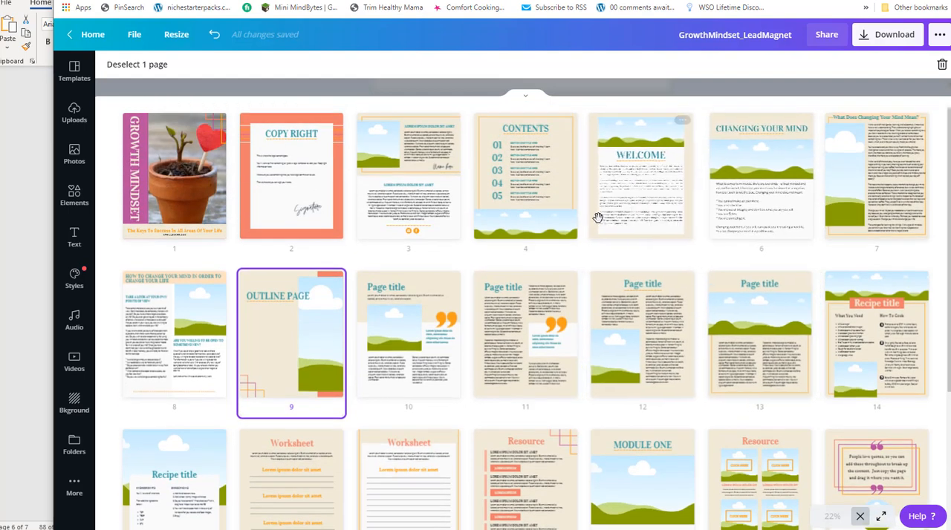
{"action": "left_click_drag", "start_coordinate": [281, 317], "coordinate": [722, 275]}
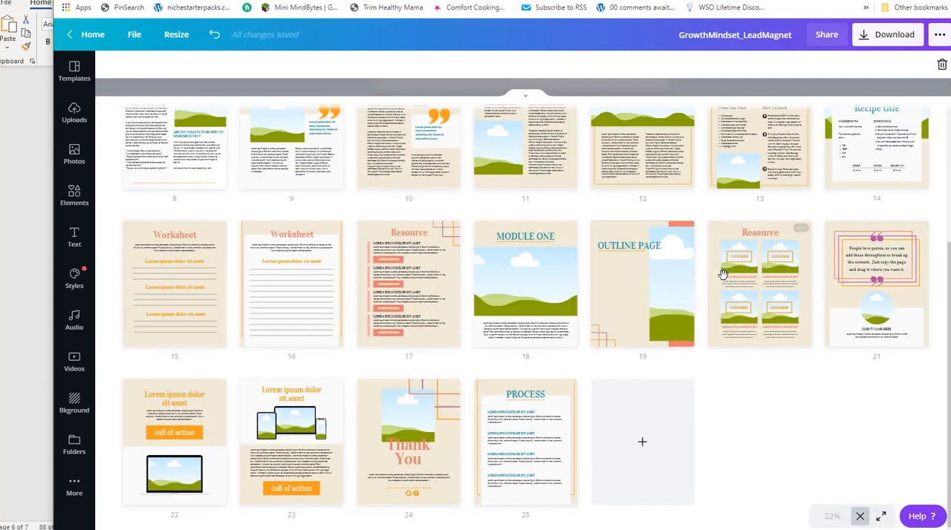
Move the "Page title" layout with the full-width picture and two text columns to position 9 and open that page.
{"action": "scroll", "coordinate": [668, 280], "scroll_direction": "up", "scroll_amount": 3}
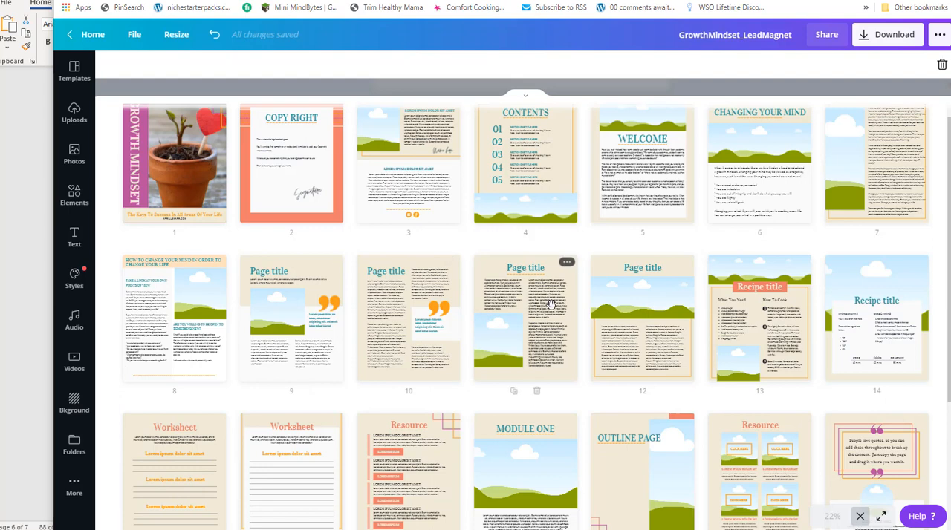
{"action": "scroll", "coordinate": [557, 299], "scroll_direction": "up", "scroll_amount": 1}
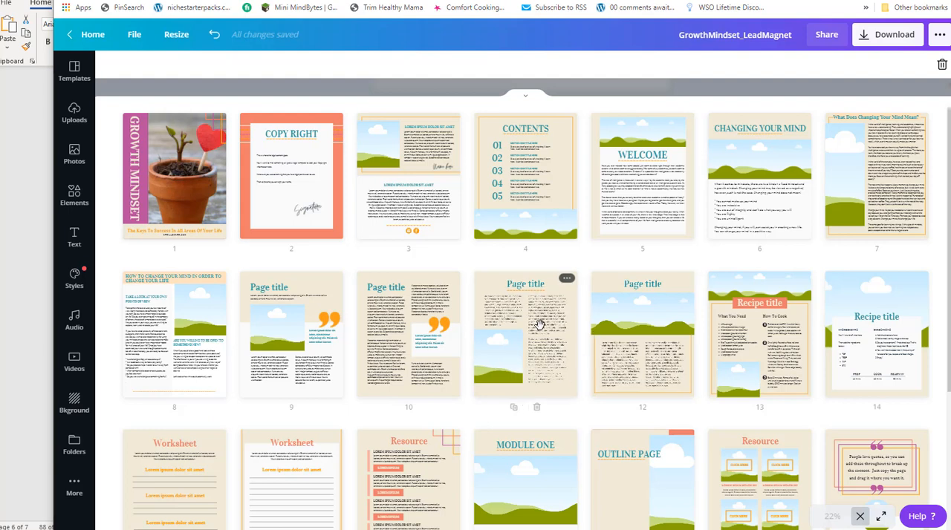
{"action": "mouse_move", "coordinate": [557, 333]}
{"action": "left_mouse_down"}
{"action": "mouse_move", "coordinate": [569, 331]}
{"action": "mouse_move", "coordinate": [265, 331]}
{"action": "mouse_move", "coordinate": [224, 340]}
{"action": "mouse_move", "coordinate": [260, 297]}
{"action": "left_mouse_up"}
{"action": "left_click", "coordinate": [267, 285]}
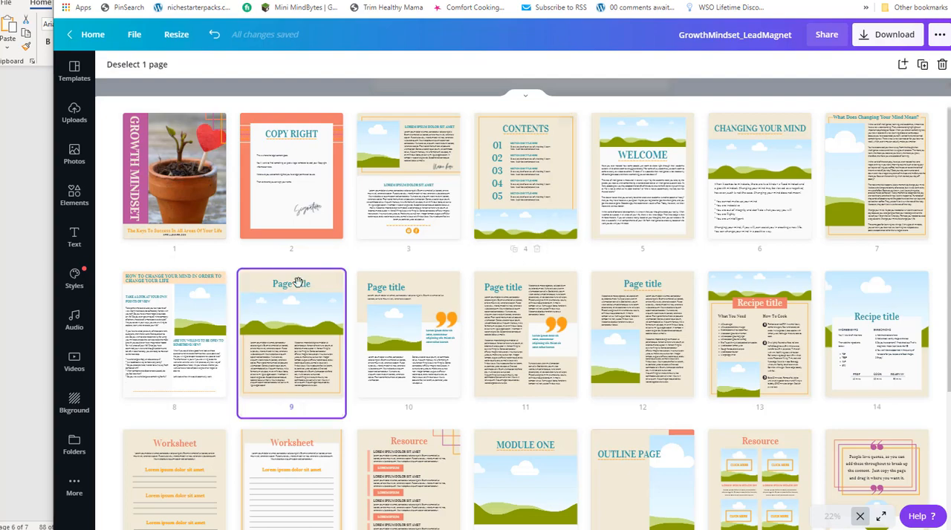
{"action": "double_click", "coordinate": [282, 284]}
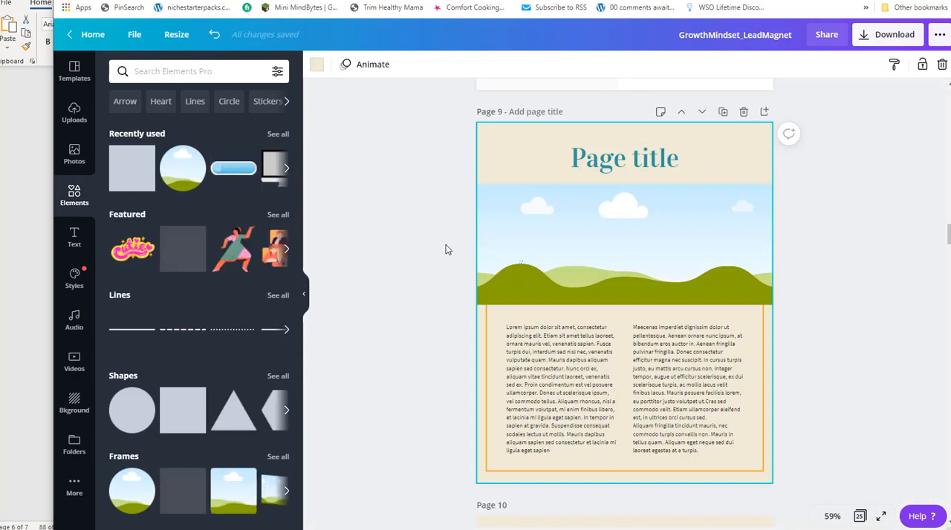
Check page 8 against the Notepad report and select the section "A Challenge is a Form of Growth and not an Excuse to Quit" there.
{"action": "scroll", "coordinate": [620, 172], "scroll_direction": "up", "scroll_amount": 5}
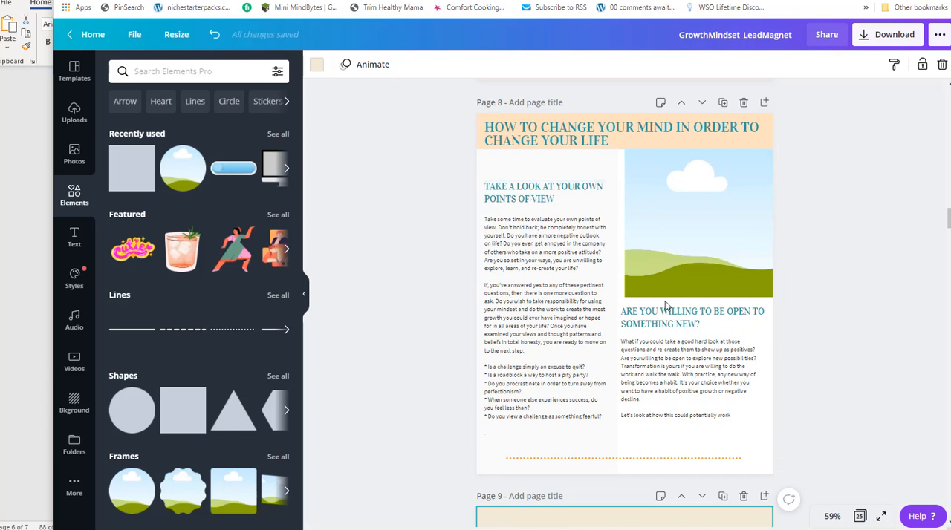
{"action": "key", "text": "alt+Tab"}
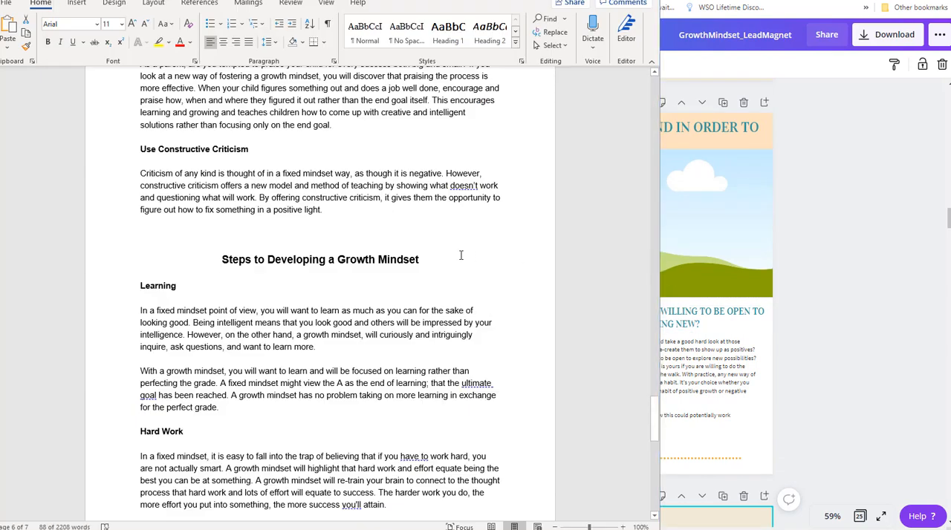
{"action": "key", "text": "alt+Tab"}
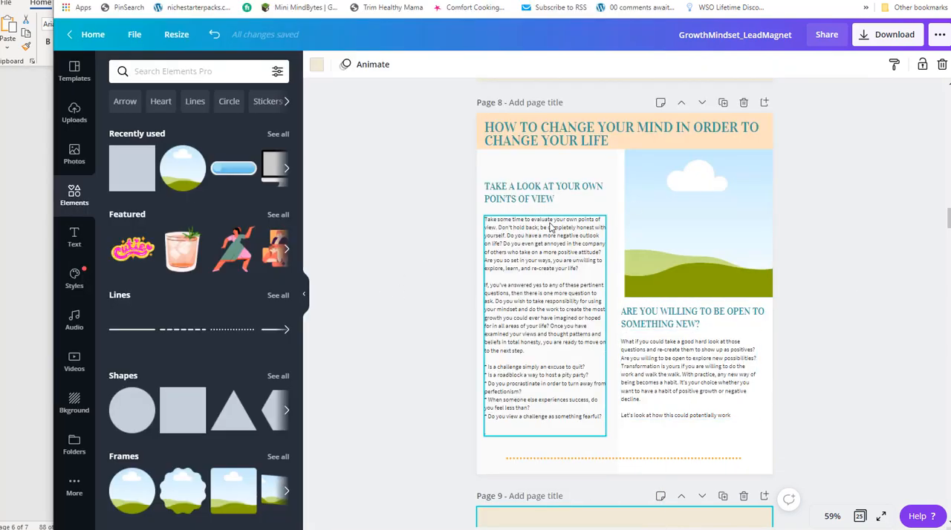
{"action": "key", "text": "alt+Tab"}
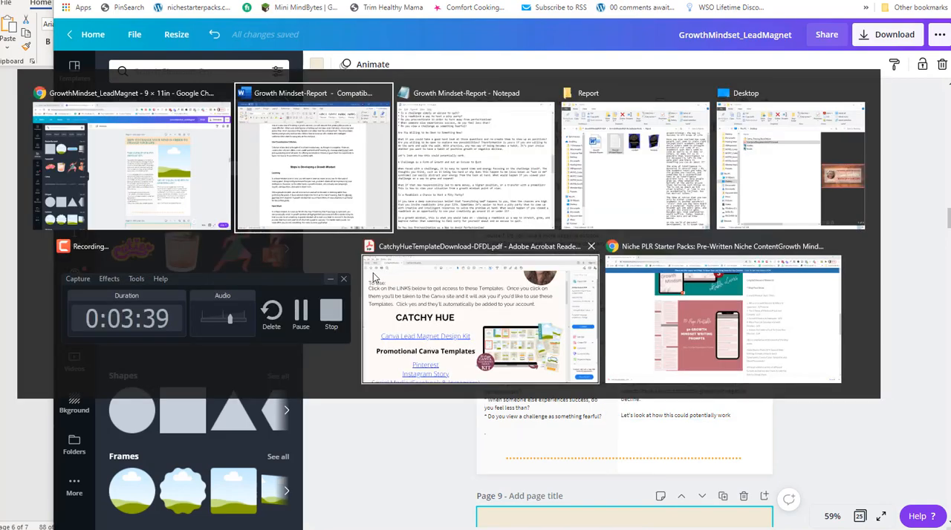
{"action": "key", "text": "alt+Tab"}
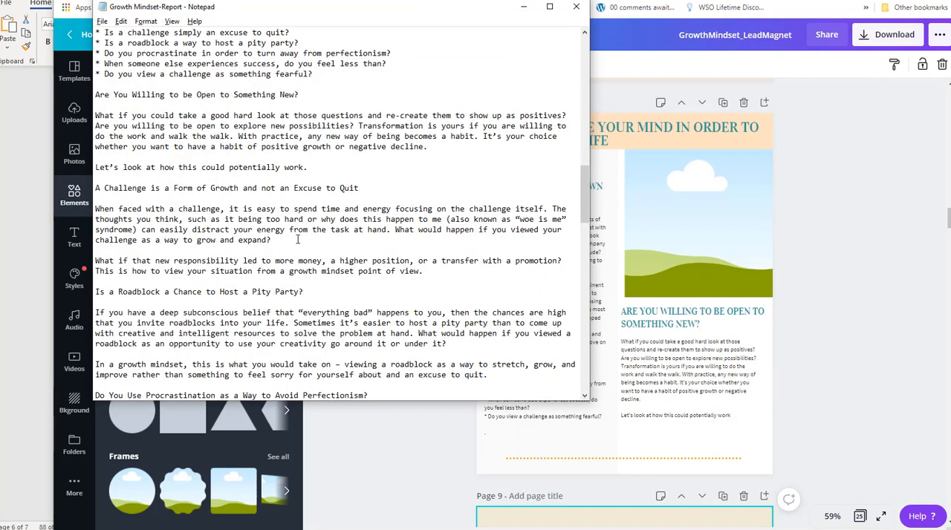
{"action": "scroll", "coordinate": [351, 229], "scroll_direction": "down", "scroll_amount": 2}
{"action": "scroll", "coordinate": [351, 229], "scroll_direction": "down", "scroll_amount": 1}
{"action": "scroll", "coordinate": [351, 229], "scroll_direction": "up", "scroll_amount": 1}
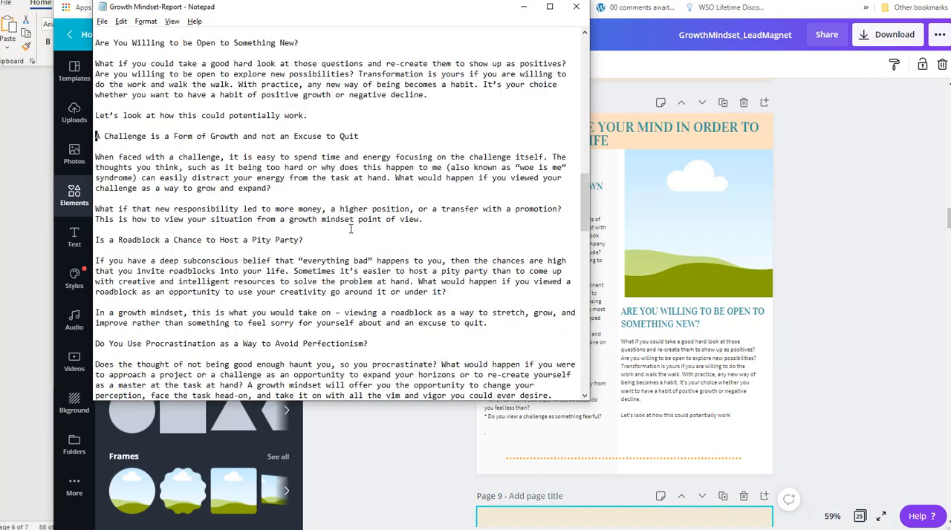
{"action": "left_click", "coordinate": [439, 219], "text": "shift"}
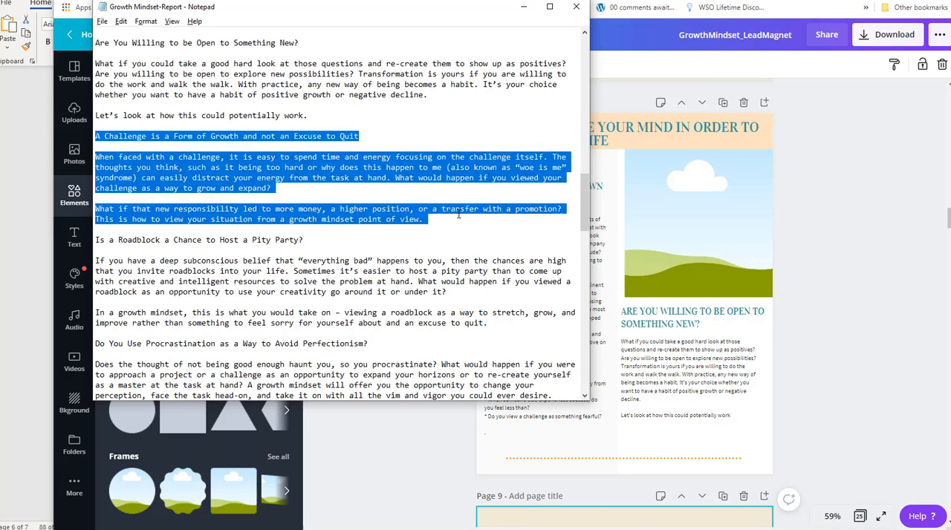
{"action": "left_click", "coordinate": [661, 355]}
Copy page 8's "Are You Willing to Be Open to Something New?" heading onto page 9 and place it above the left text column.
{"action": "scroll", "coordinate": [500, 293], "scroll_direction": "down", "scroll_amount": 5}
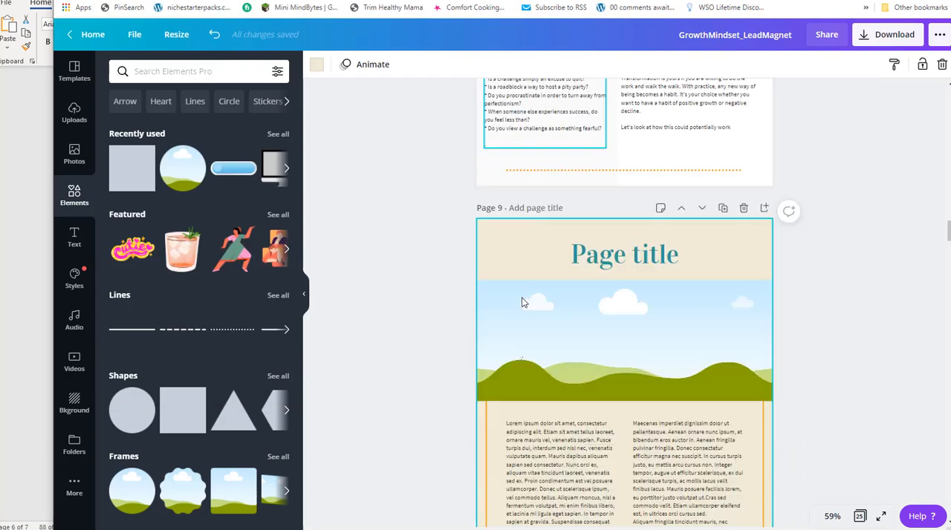
{"action": "scroll", "coordinate": [679, 195], "scroll_direction": "up", "scroll_amount": 4}
{"action": "left_click", "coordinate": [677, 229]}
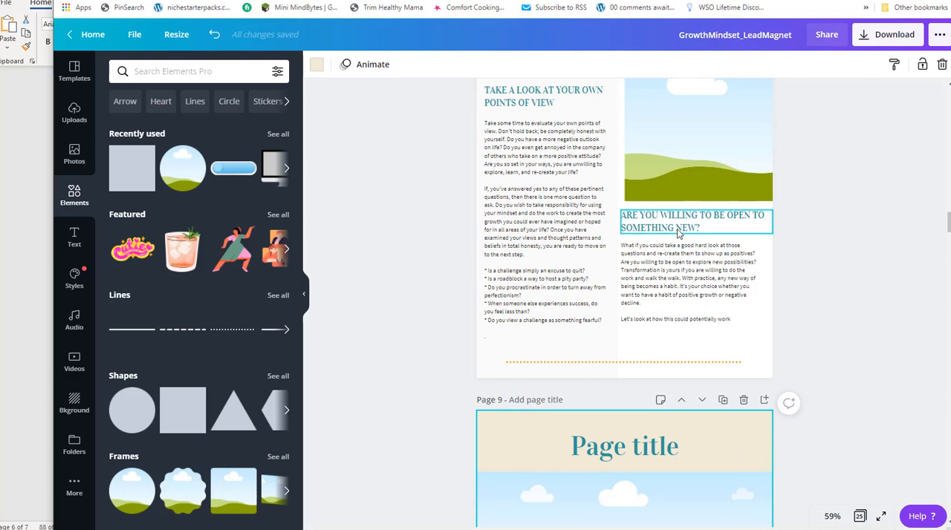
{"action": "scroll", "coordinate": [654, 289], "scroll_direction": "down", "scroll_amount": 4}
{"action": "left_click", "coordinate": [565, 355]}
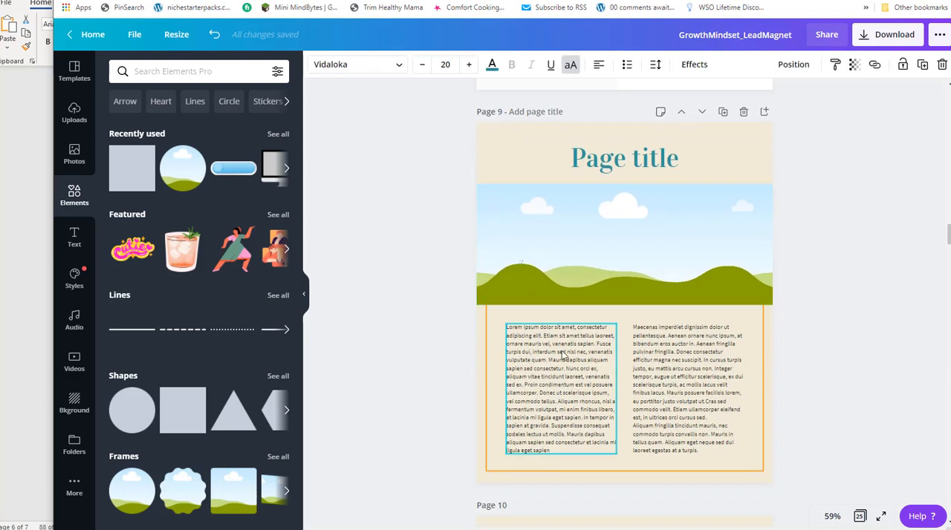
{"action": "type", "text": "ARE YOU WILLING TO BE OPEN TO SOMETHING NEW?"}
{"action": "left_click_drag", "start_coordinate": [677, 314], "coordinate": [615, 312]}
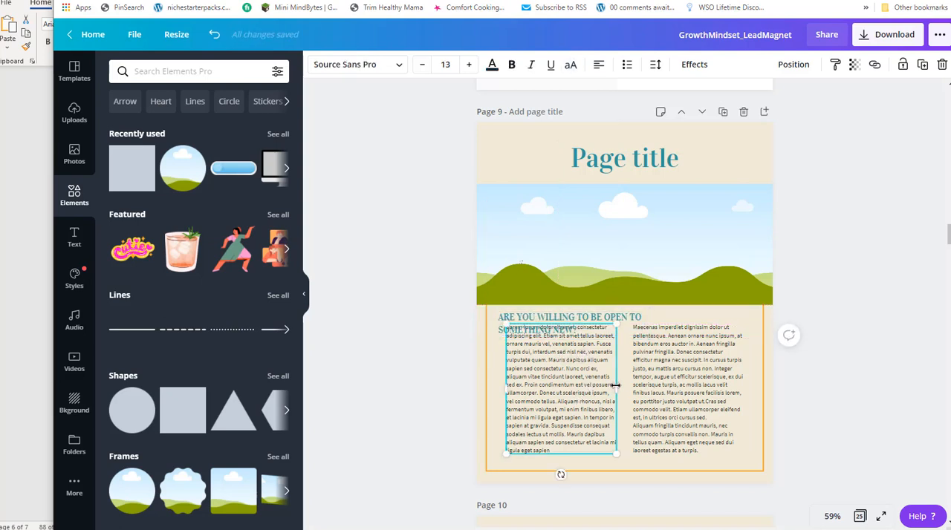
Widen page 9's left text column on both sides, lower it beneath the heading, and align the heading with its left edge.
{"action": "left_click_drag", "start_coordinate": [622, 385], "coordinate": [630, 386]}
{"action": "left_click_drag", "start_coordinate": [503, 382], "coordinate": [492, 382]}
{"action": "left_click_drag", "start_coordinate": [563, 374], "coordinate": [565, 395]}
{"action": "left_click", "coordinate": [615, 331]}
{"action": "left_click_drag", "start_coordinate": [611, 330], "coordinate": [605, 330]}
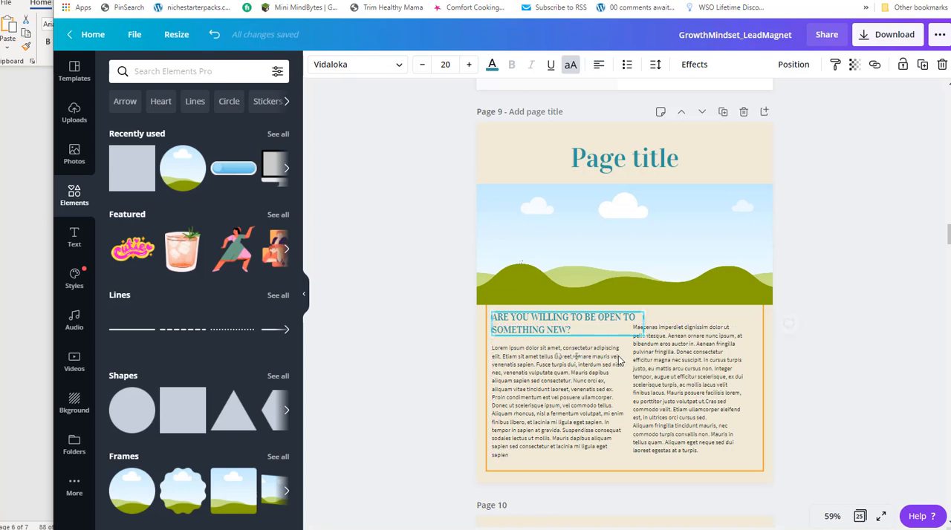
Replace page 9's heading with "A Challenge is a Form of Growth and not an Excuse to Quit" from Notepad and fit it at size 16.8.
{"action": "key", "text": "alt+Tab"}
{"action": "left_click", "coordinate": [312, 129]}
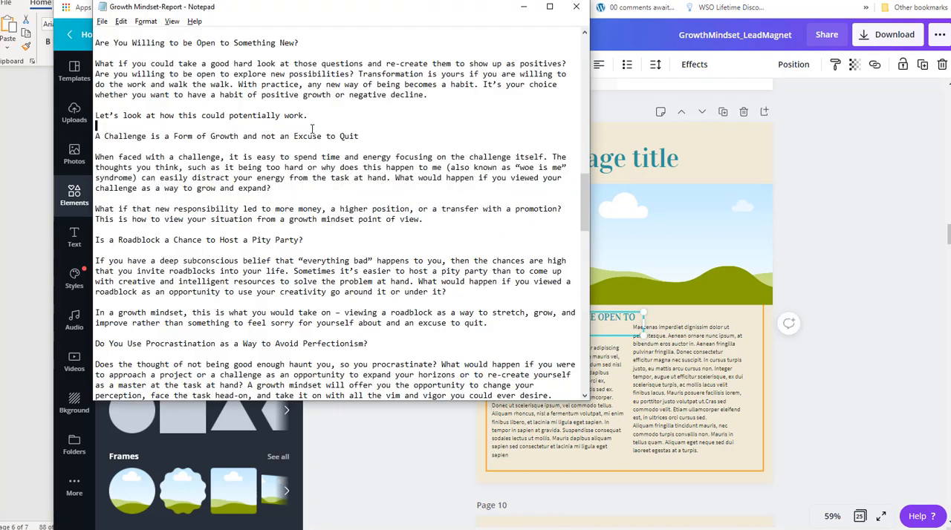
{"action": "left_click_drag", "start_coordinate": [363, 137], "coordinate": [97, 136]}
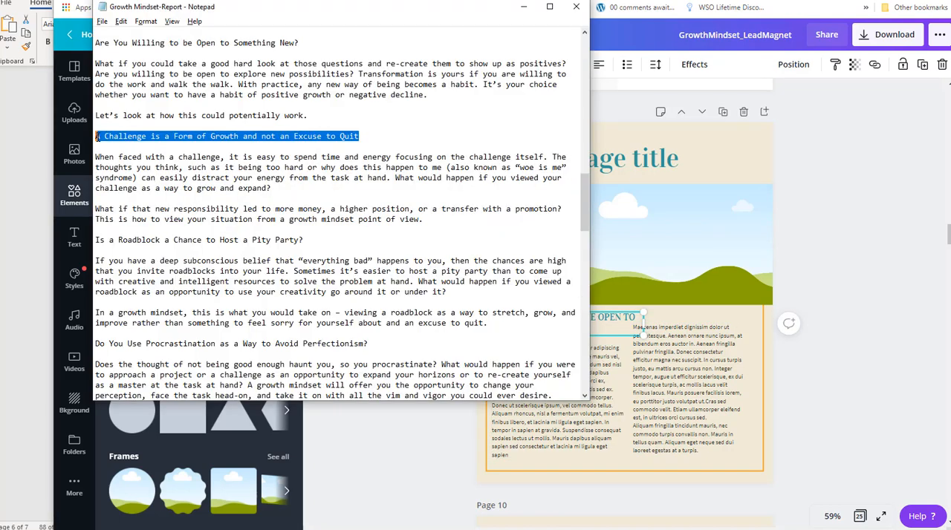
{"action": "key", "text": "alt+Tab"}
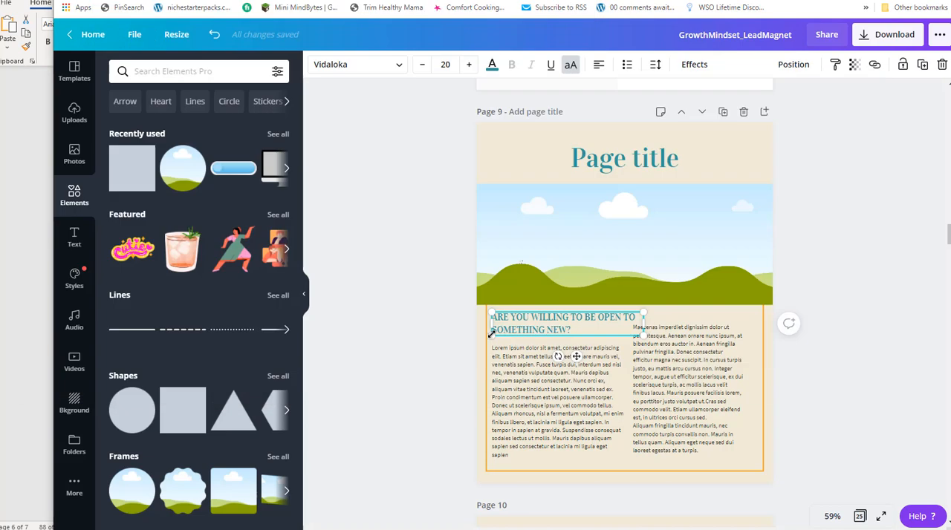
{"action": "double_click", "coordinate": [560, 331]}
{"action": "left_click", "coordinate": [580, 331]}
{"action": "key", "text": "ctrl+a"}
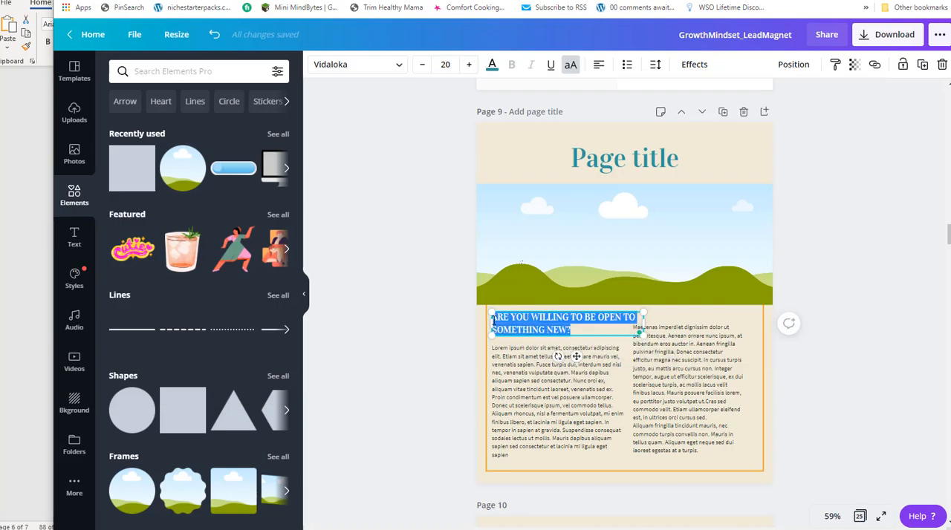
{"action": "type", "text": "A Challenge is a Form of Growth and Not an Excuse to Quit!"}
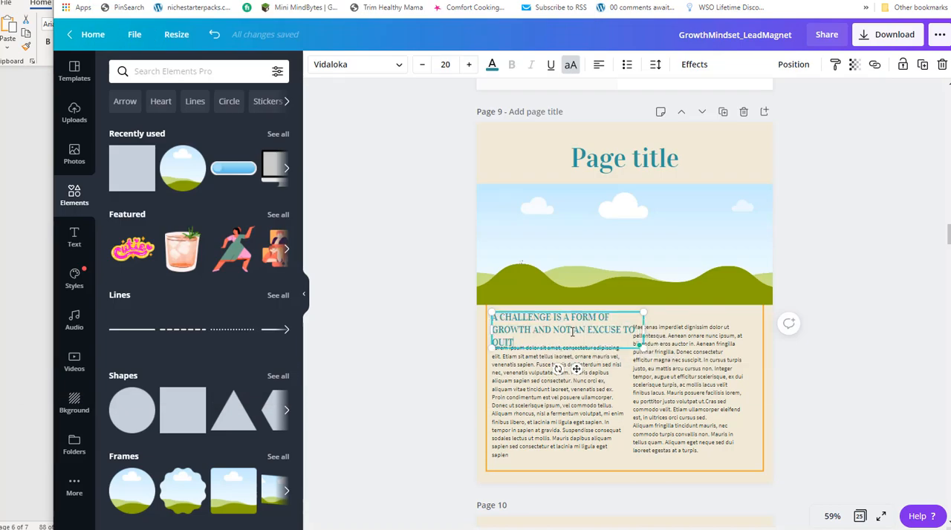
{"action": "left_click_drag", "start_coordinate": [685, 328], "coordinate": [652, 332]}
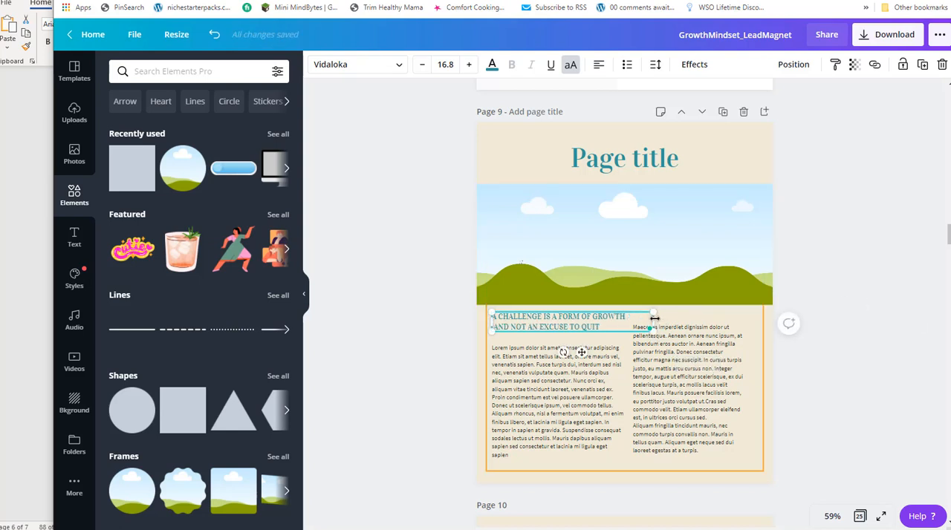
{"action": "left_click_drag", "start_coordinate": [653, 322], "coordinate": [629, 322]}
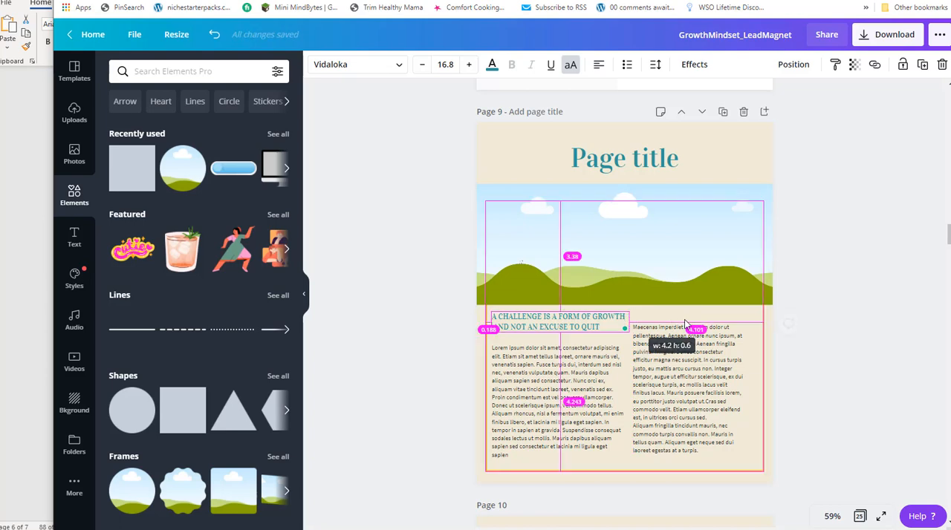
Replace the left column's placeholder text with the two Notepad paragraphs from "When faced with a challenge" to "growth mindset point of view.".
{"action": "key", "text": "alt+Tab"}
{"action": "left_click_drag", "start_coordinate": [456, 219], "coordinate": [95, 156]}
{"action": "key", "text": "ctrl+c"}
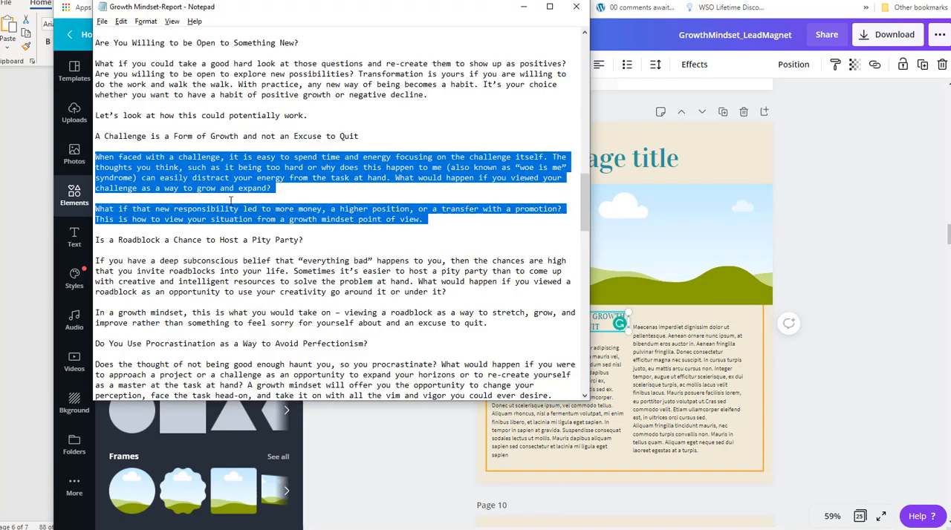
{"action": "key", "text": "alt+Tab"}
{"action": "left_click", "coordinate": [563, 410]}
{"action": "double_click", "coordinate": [534, 451]}
{"action": "left_click", "coordinate": [594, 442]}
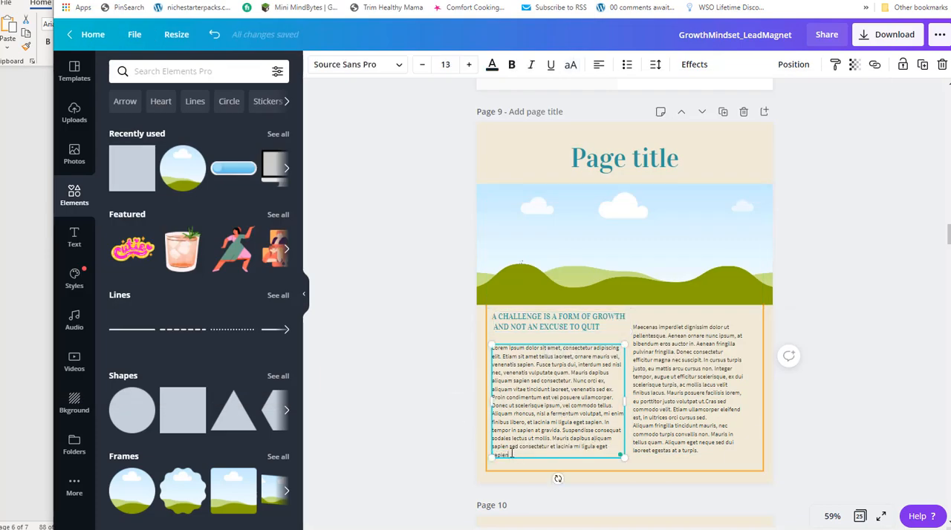
{"action": "left_click_drag", "start_coordinate": [518, 453], "coordinate": [491, 357]}
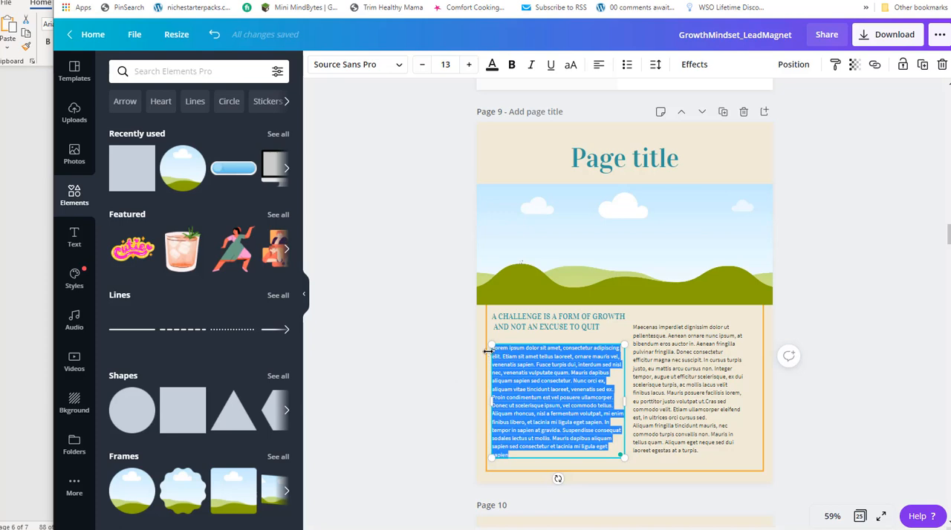
{"action": "key", "text": "ctrl+v"}
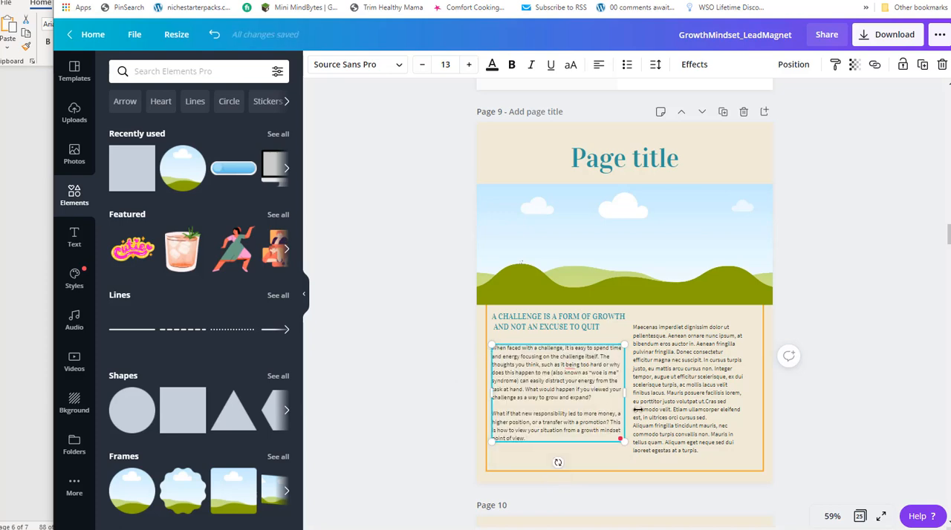
Copy the heading "Is a Roadblock a Chance to Host a Pity Party?" from the Notepad report and return to Canva.
{"action": "key", "text": "alt+Tab"}
{"action": "left_click_drag", "start_coordinate": [327, 242], "coordinate": [95, 240]}
{"action": "key", "text": "ctrl+c"}
{"action": "key", "text": "alt+Tab"}
Duplicate the "A Challenge is a Form of Growth and not an Excuse to Quit" heading on page 9.
{"action": "left_click", "coordinate": [569, 328]}
{"action": "mouse_move", "coordinate": [629, 321]}
{"action": "left_mouse_down"}
{"action": "mouse_move", "coordinate": [620, 321]}
{"action": "mouse_move", "coordinate": [629, 321]}
{"action": "left_mouse_up"}
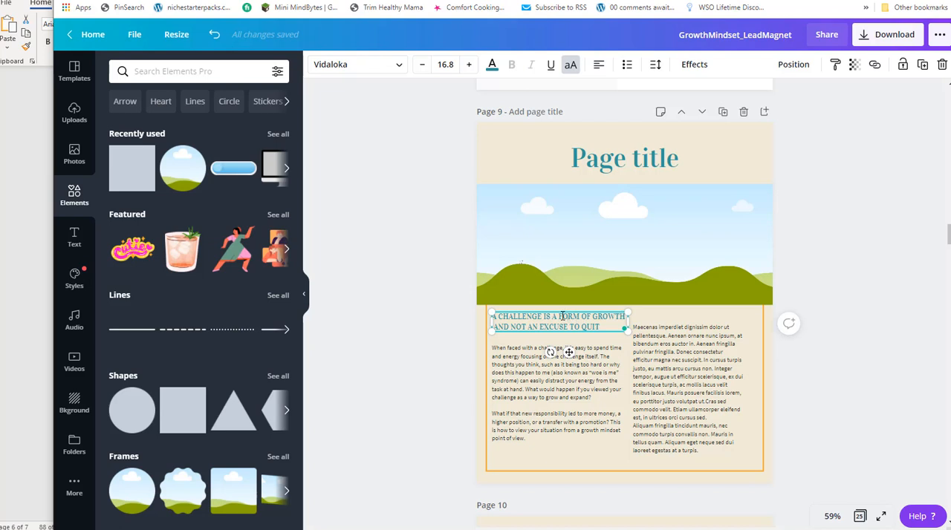
{"action": "left_click", "coordinate": [564, 327]}
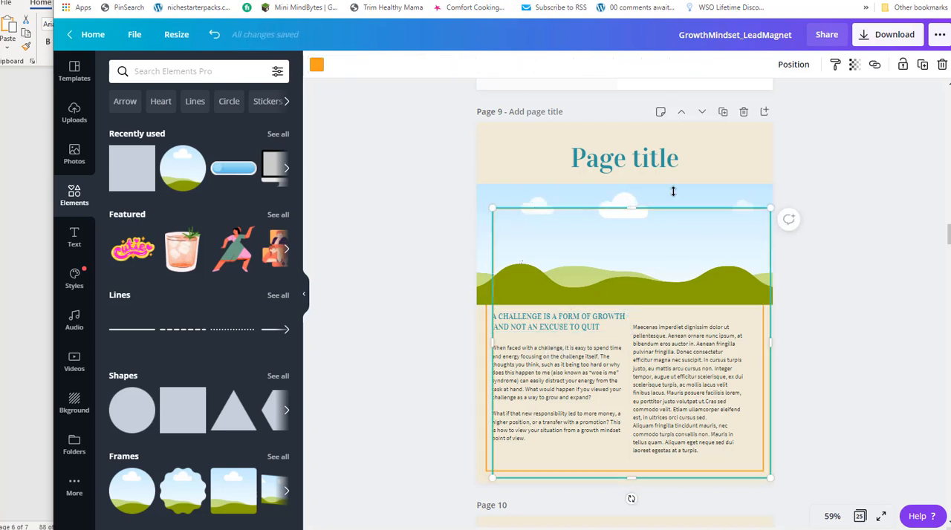
{"action": "left_click", "coordinate": [573, 327]}
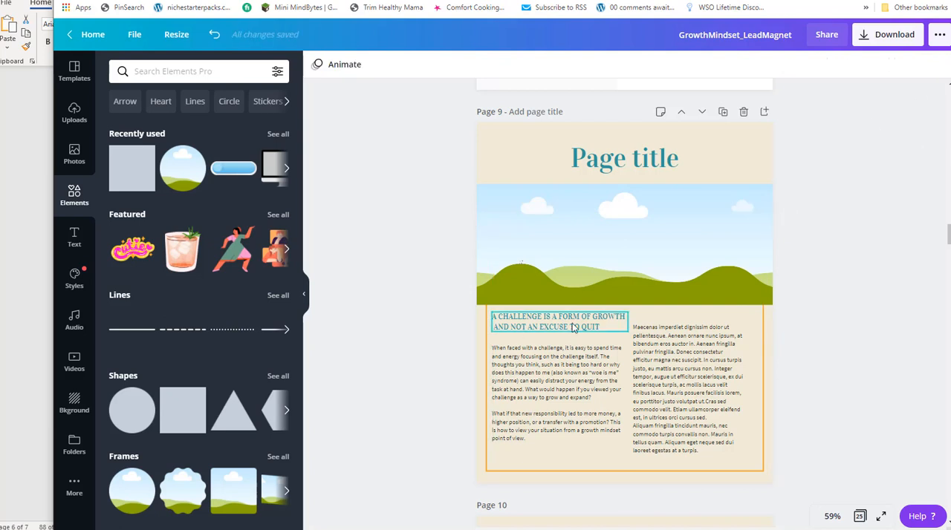
{"action": "key", "text": "ctrl+d"}
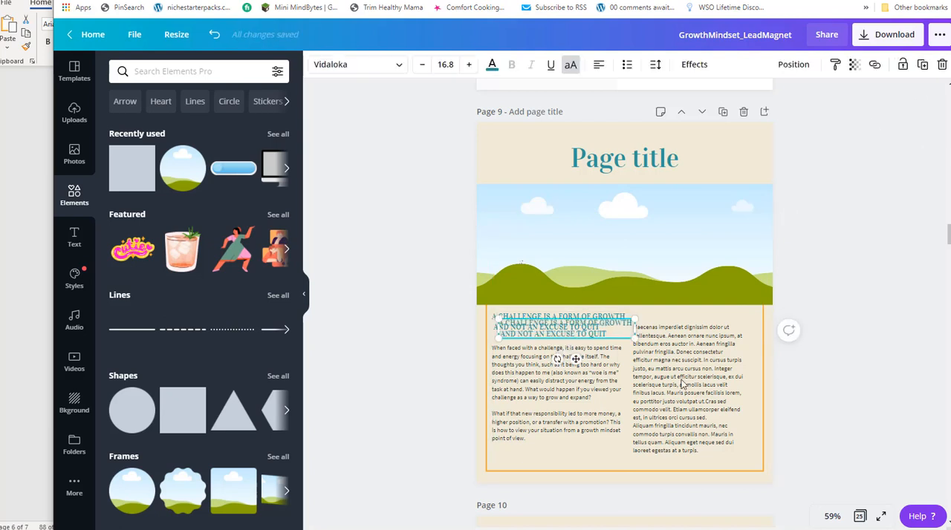
Widen the right text column, lower it level with the left one, and place the duplicated heading above it.
{"action": "left_click", "coordinate": [693, 384]}
{"action": "left_click_drag", "start_coordinate": [742, 385], "coordinate": [757, 385]}
{"action": "left_click_drag", "start_coordinate": [688, 330], "coordinate": [686, 350]}
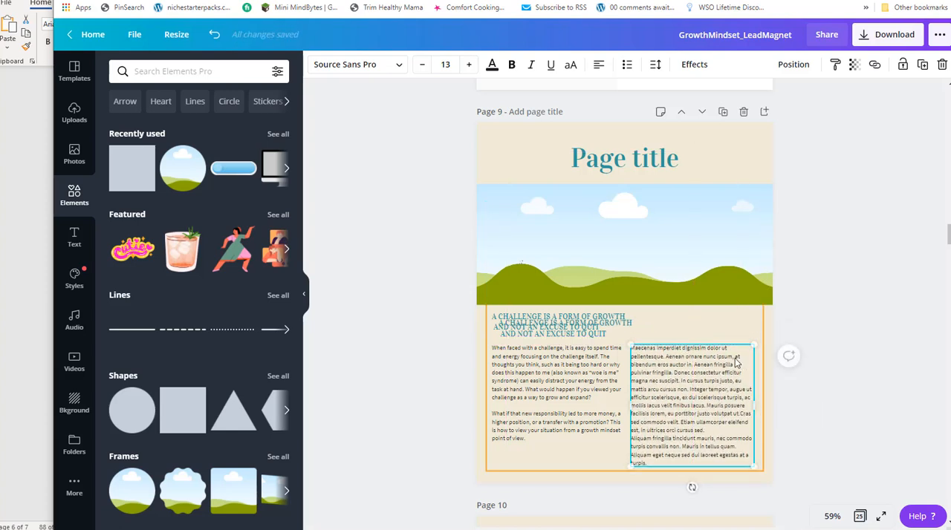
{"action": "left_click_drag", "start_coordinate": [552, 338], "coordinate": [681, 327]}
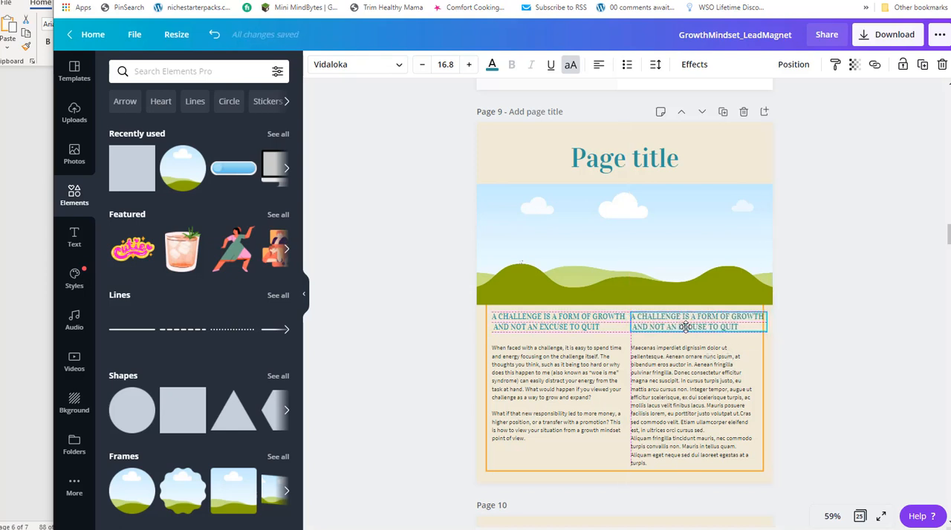
Shrink the left column's heading to font size 15.6.
{"action": "left_click", "coordinate": [567, 325], "text": "shift"}
{"action": "left_click", "coordinate": [640, 329], "text": "shift"}
{"action": "left_click_drag", "start_coordinate": [630, 334], "coordinate": [619, 332]}
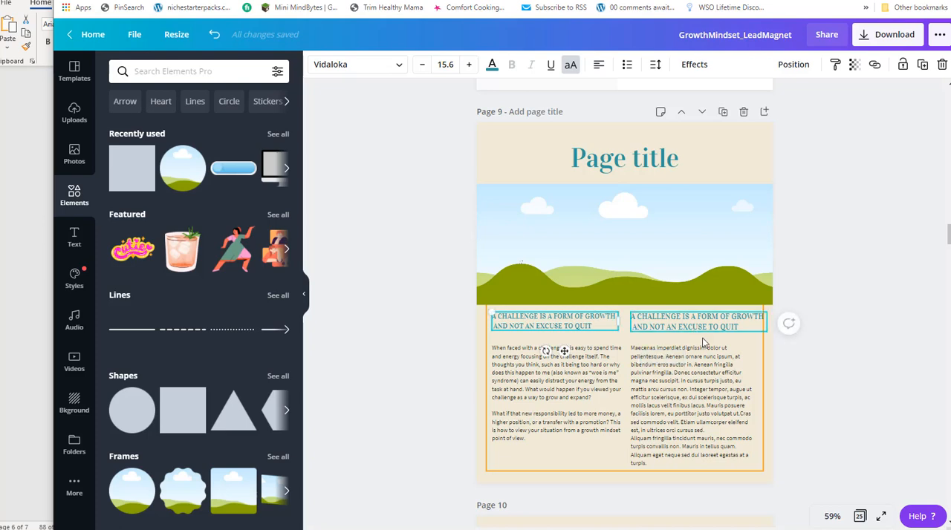
Replace the right column's duplicated heading with "Is a Roadblock a Chance to Host a Pity Party?" from Notepad.
{"action": "key", "text": "alt+Tab"}
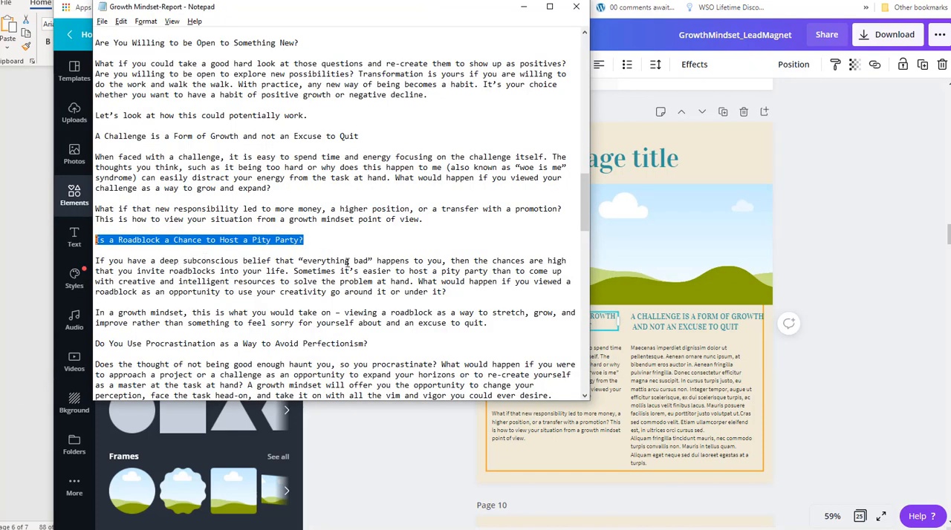
{"action": "key", "text": "alt+Tab"}
{"action": "left_click", "coordinate": [709, 323]}
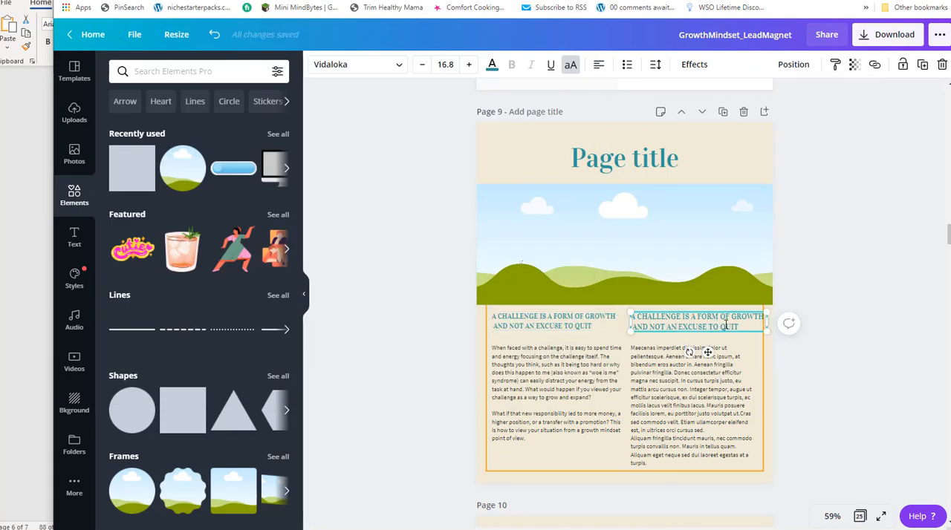
{"action": "left_click_drag", "start_coordinate": [740, 325], "coordinate": [630, 312]}
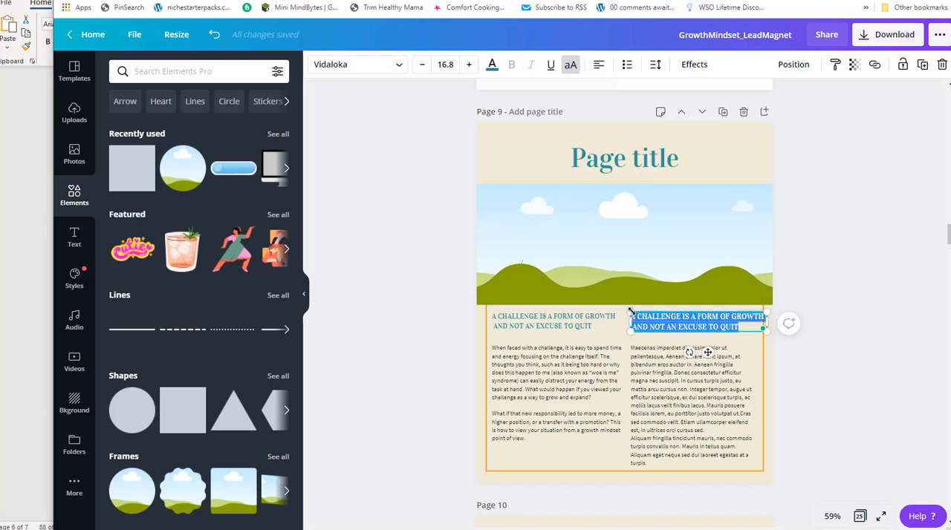
{"action": "key", "text": "ctrl+v"}
{"action": "left_click", "coordinate": [502, 323]}
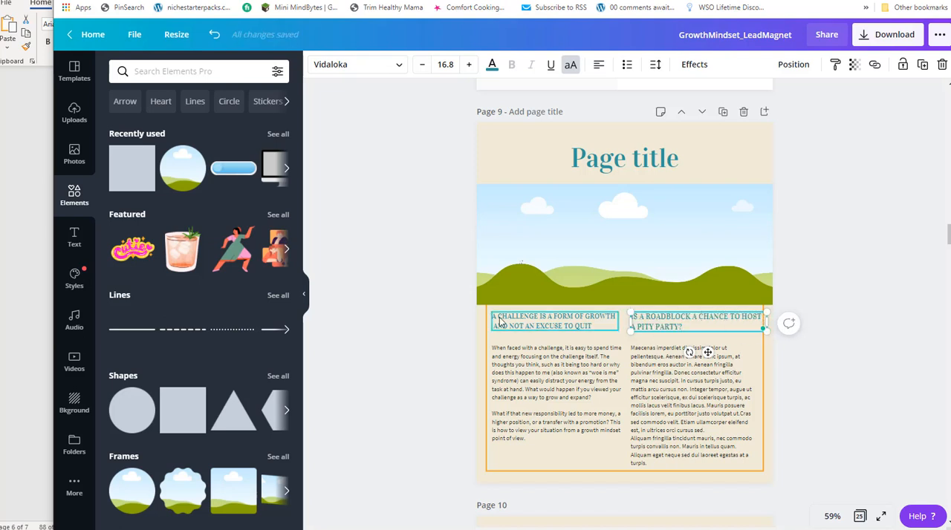
{"action": "left_click", "coordinate": [644, 323]}
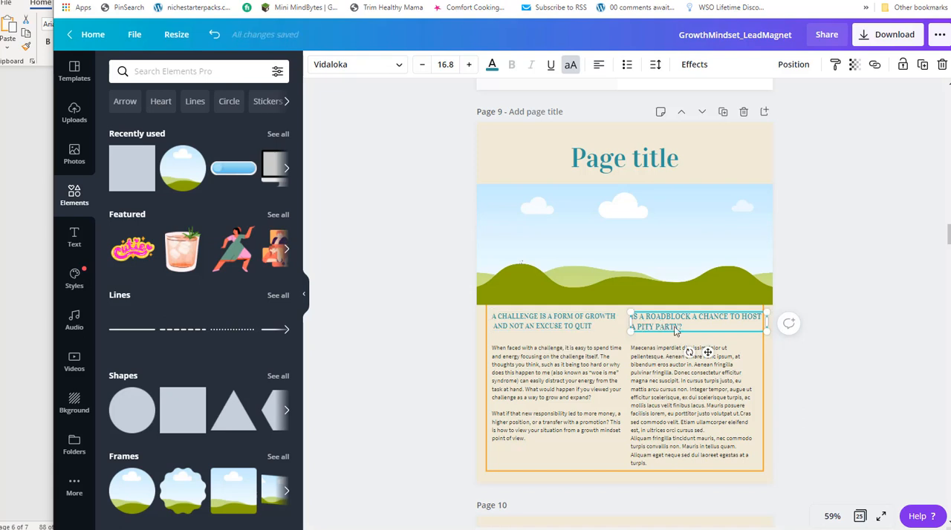
Set the right column's roadblock heading to font size 15.6 and narrow its box to the width of the text column below.
{"action": "double_click", "coordinate": [694, 323]}
{"action": "left_click_drag", "start_coordinate": [690, 325], "coordinate": [627, 316]}
{"action": "left_click", "coordinate": [445, 64]}
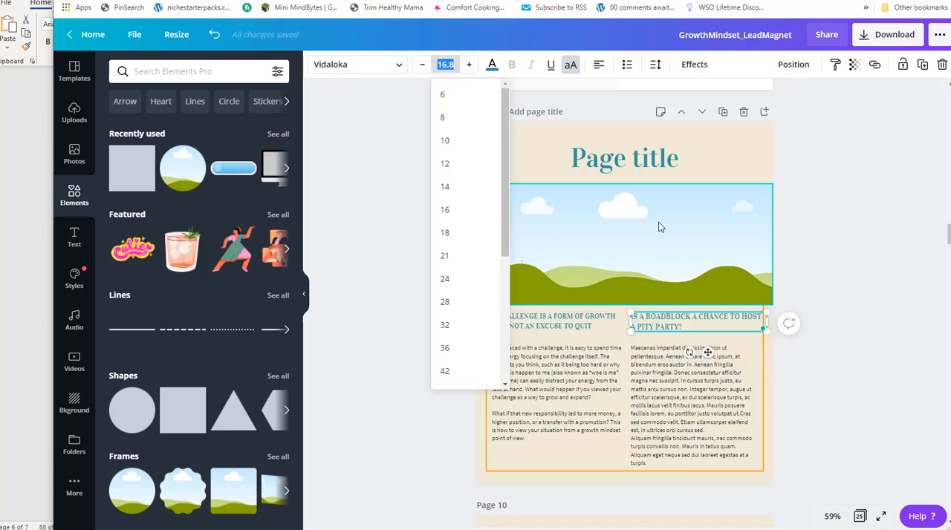
{"action": "type", "text": "15.6"}
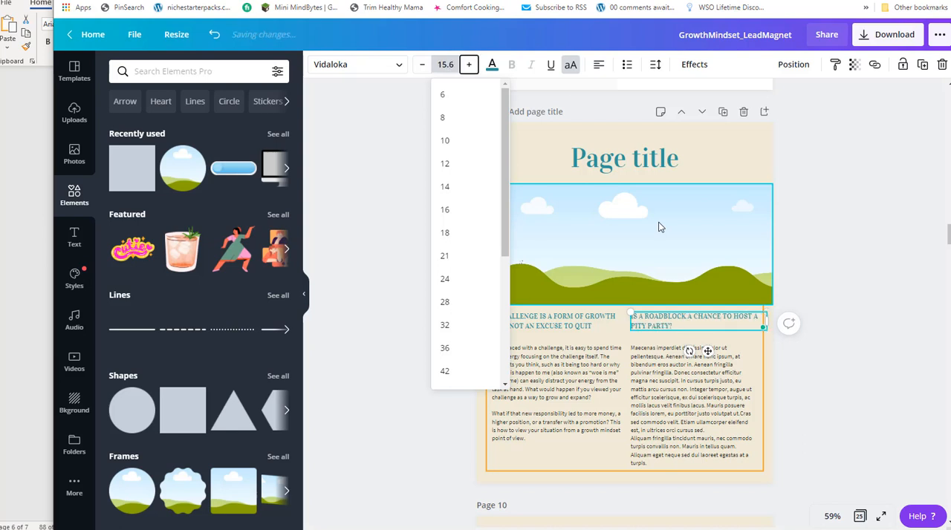
{"action": "left_click_drag", "start_coordinate": [765, 321], "coordinate": [754, 321]}
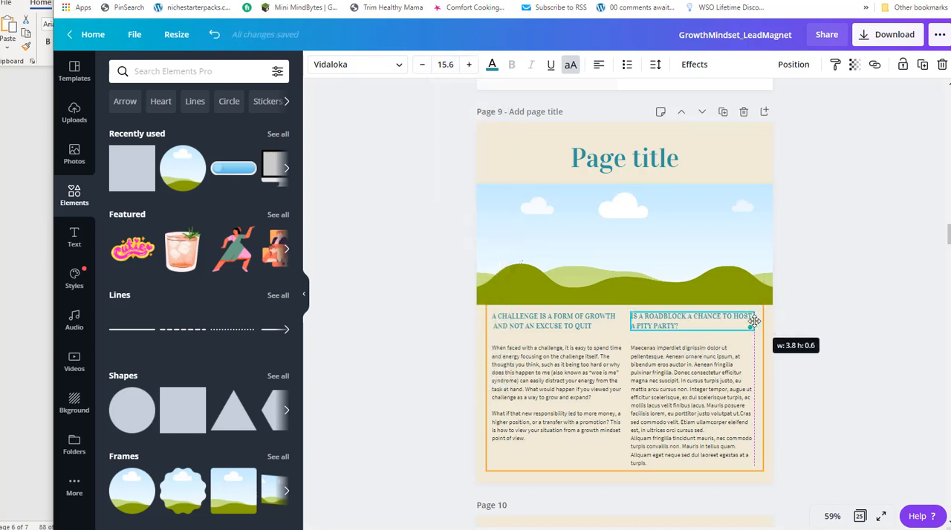
Replace the right column's placeholder text with the two paragraphs under "Is a Roadblock a Chance to Host a Pity Party?" from Notepad.
{"action": "key", "text": "alt+Tab"}
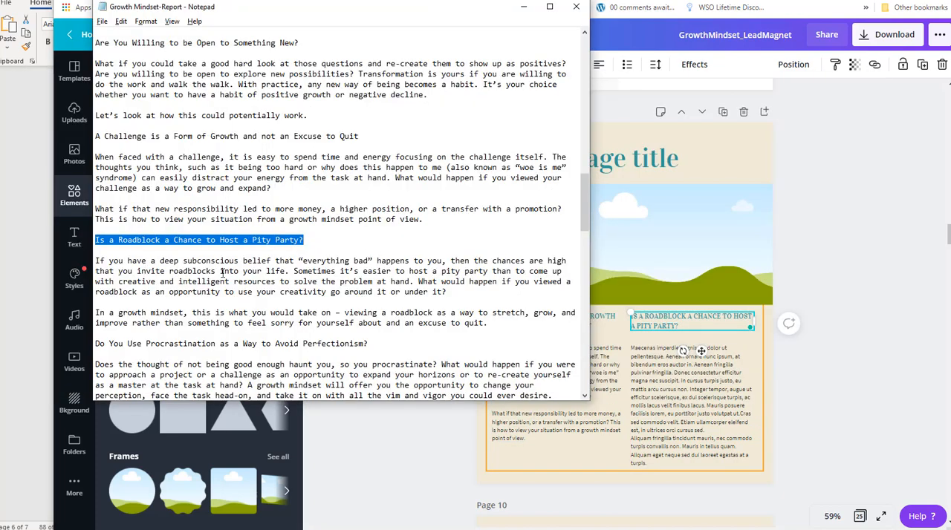
{"action": "scroll", "coordinate": [223, 272], "scroll_direction": "down", "scroll_amount": 2}
{"action": "left_click_drag", "start_coordinate": [493, 271], "coordinate": [95, 211]}
{"action": "key", "text": "ctrl+c"}
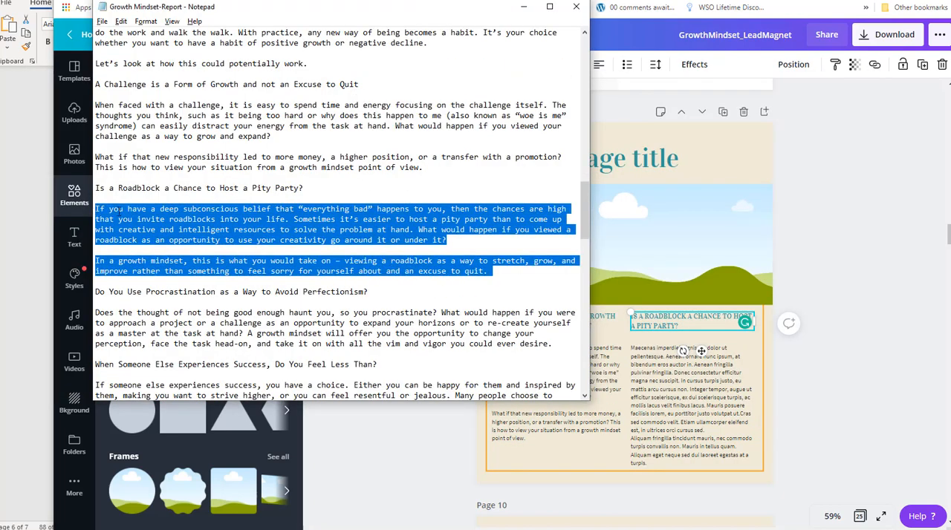
{"action": "left_click", "coordinate": [672, 391]}
{"action": "left_click_drag", "start_coordinate": [657, 459], "coordinate": [628, 356]}
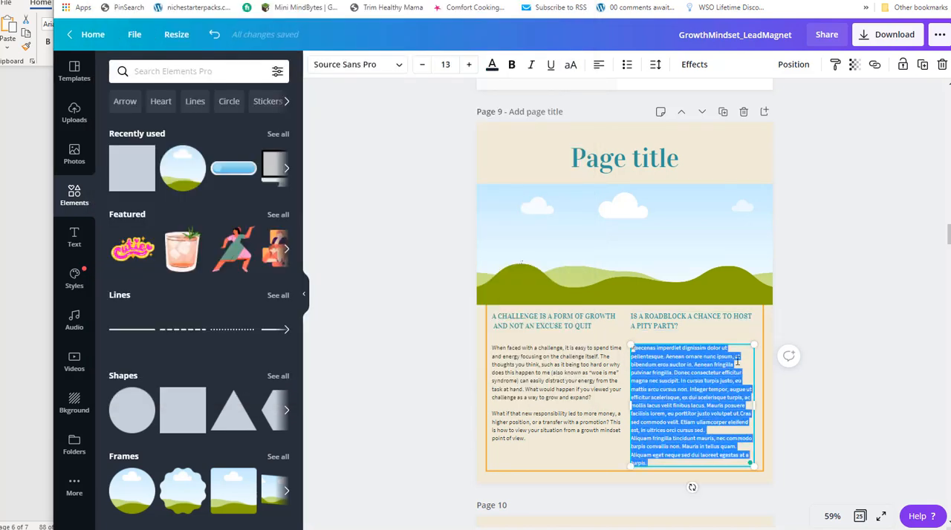
{"action": "key", "text": "BackSpace"}
{"action": "key", "text": "ctrl+v"}
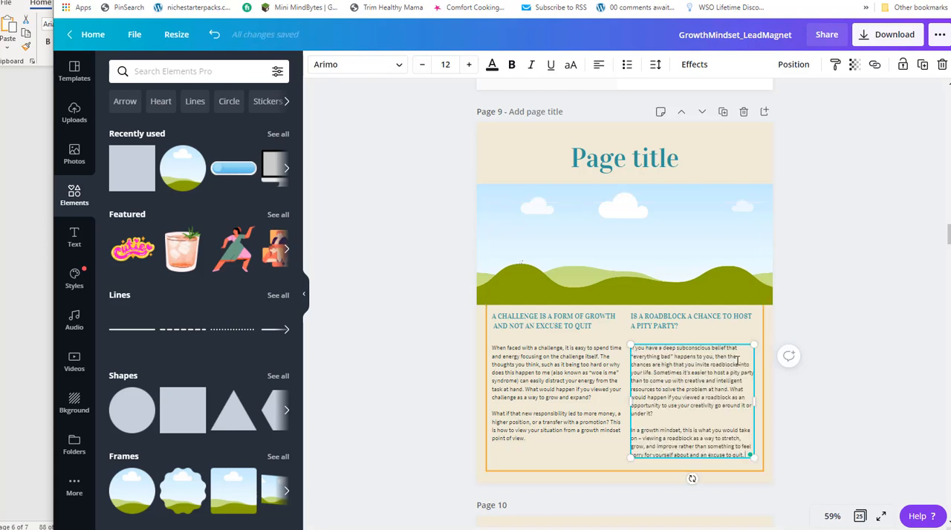
Delete the "Page title" text on page 9 and move the landscape picture up to the page's top edge.
{"action": "left_click", "coordinate": [675, 413]}
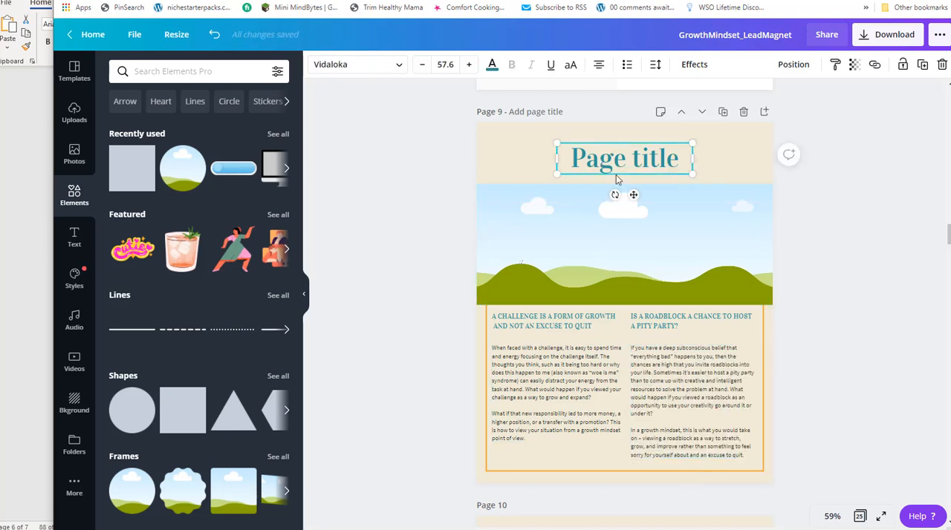
{"action": "left_click", "coordinate": [643, 215]}
{"action": "left_click_drag", "start_coordinate": [609, 242], "coordinate": [613, 180]}
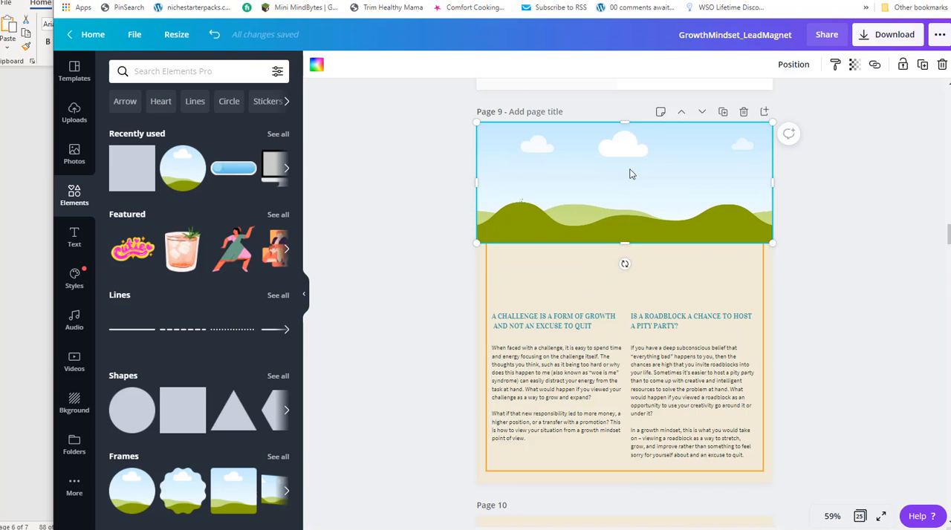
Delete the landscape picture and stretch the orange border up to near the top edge of page 9.
{"action": "key", "text": "Delete"}
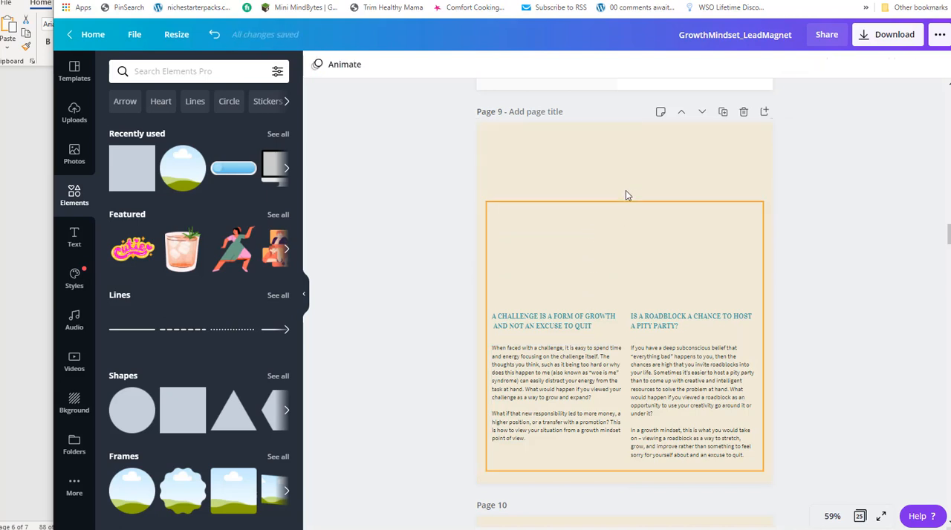
{"action": "left_click", "coordinate": [618, 206]}
{"action": "left_click_drag", "start_coordinate": [619, 201], "coordinate": [620, 127]}
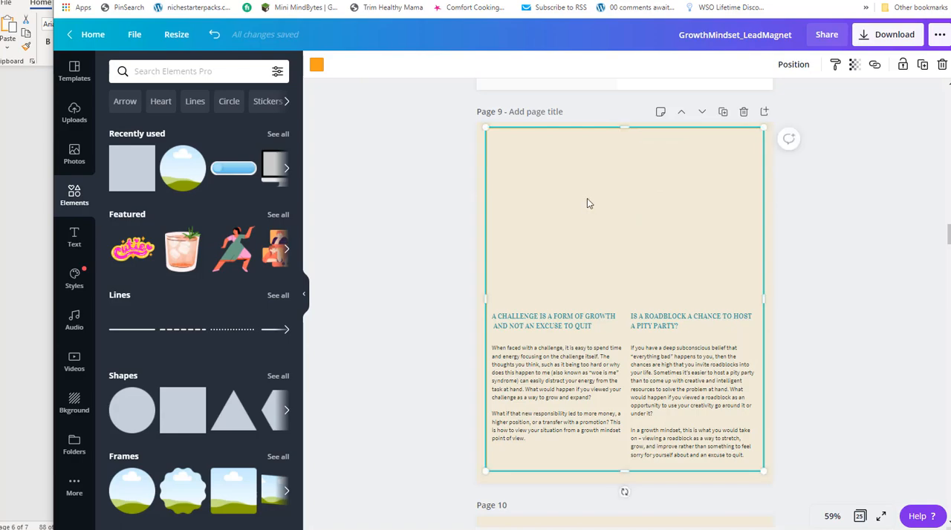
Move both headings and both text columns together up to the top of the orange border on page 9.
{"action": "scroll", "coordinate": [587, 198], "scroll_direction": "up", "scroll_amount": 5}
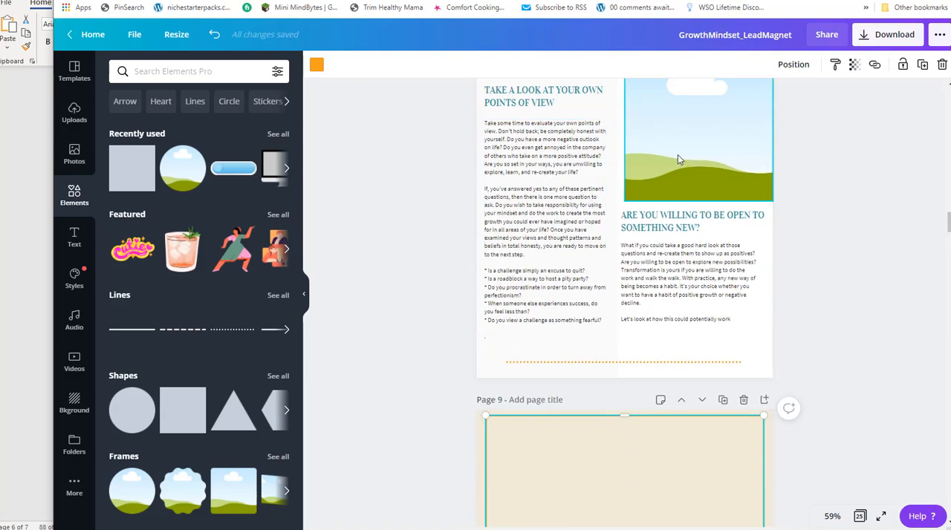
{"action": "scroll", "coordinate": [640, 198], "scroll_direction": "up", "scroll_amount": 6}
{"action": "scroll", "coordinate": [641, 194], "scroll_direction": "down", "scroll_amount": 10}
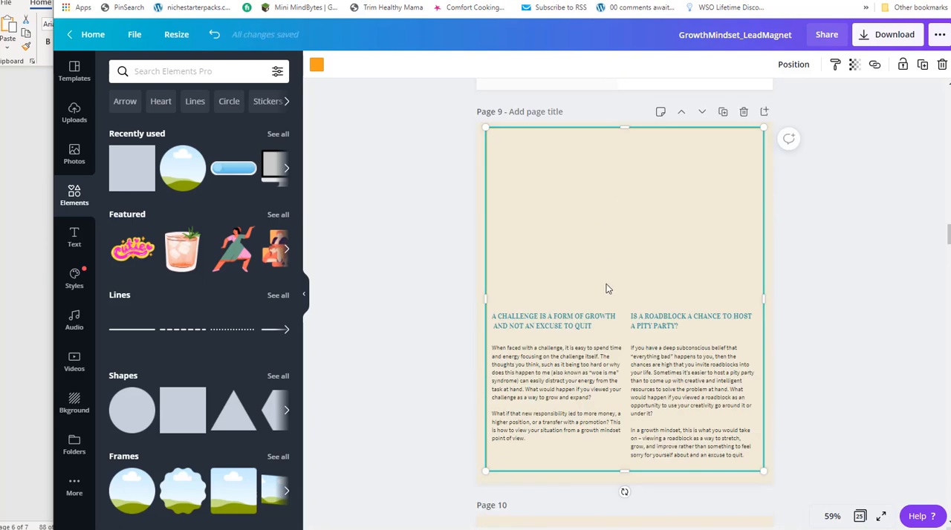
{"action": "left_click", "coordinate": [571, 325]}
{"action": "left_click", "coordinate": [575, 381], "text": "shift"}
{"action": "left_click", "coordinate": [691, 321], "text": "shift"}
{"action": "left_click", "coordinate": [698, 403], "text": "shift"}
{"action": "left_click_drag", "start_coordinate": [643, 405], "coordinate": [646, 229]}
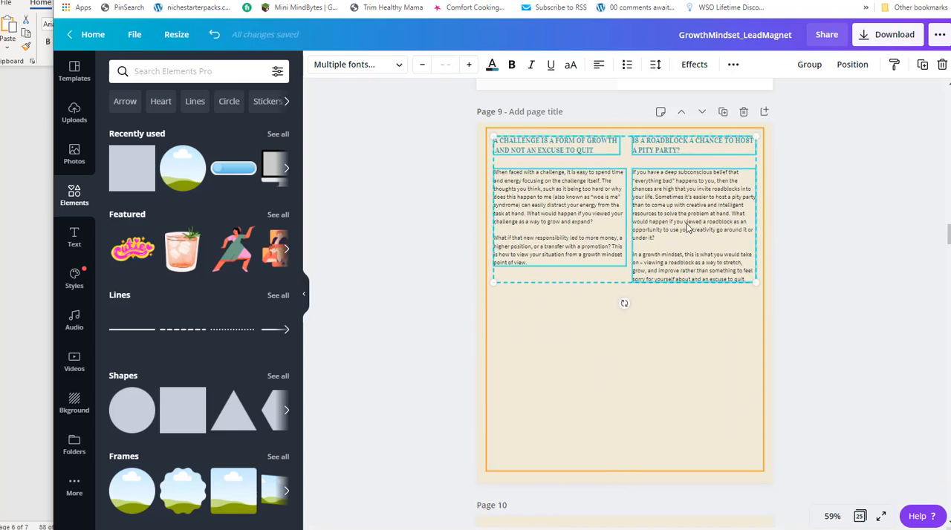
Stack the roadblock heading and its text beneath the challenge section in the left column, widening the text to match.
{"action": "left_click", "coordinate": [851, 228]}
{"action": "left_click_drag", "start_coordinate": [684, 144], "coordinate": [546, 286]}
{"action": "left_click_drag", "start_coordinate": [726, 237], "coordinate": [625, 358]}
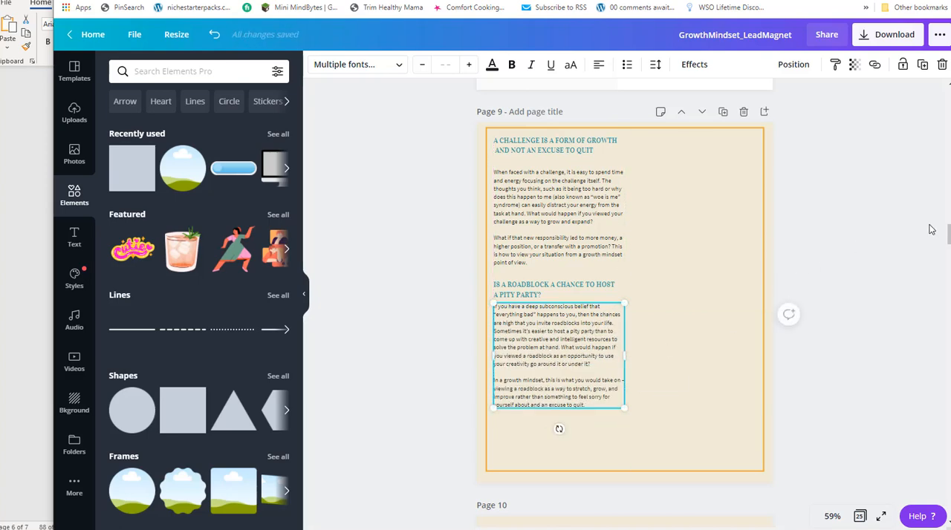
Review the Notepad report sections that follow the roadblock section, then return to page 9 of the design.
{"action": "key", "text": "alt+Tab"}
{"action": "scroll", "coordinate": [219, 280], "scroll_direction": "down", "scroll_amount": 5}
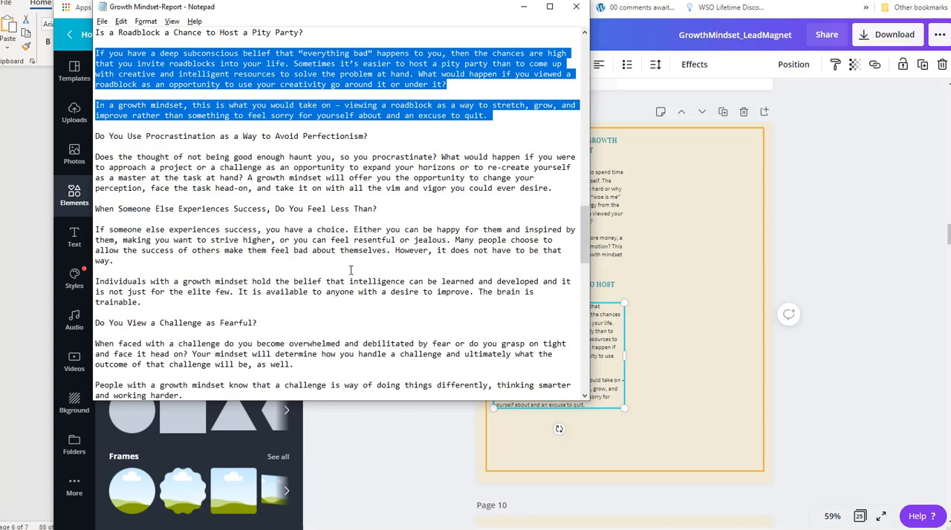
{"action": "scroll", "coordinate": [352, 270], "scroll_direction": "down", "scroll_amount": 2}
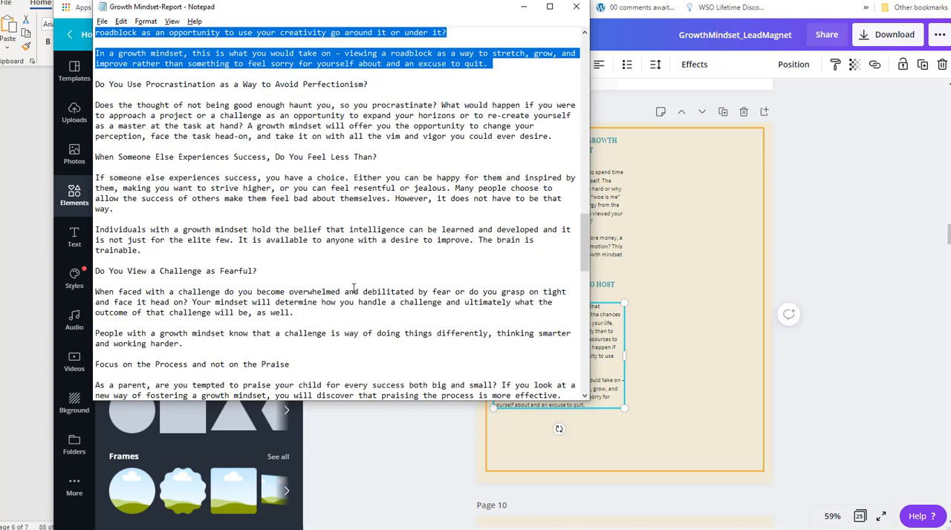
{"action": "scroll", "coordinate": [353, 288], "scroll_direction": "down", "scroll_amount": 2}
{"action": "key", "text": "alt+Tab"}
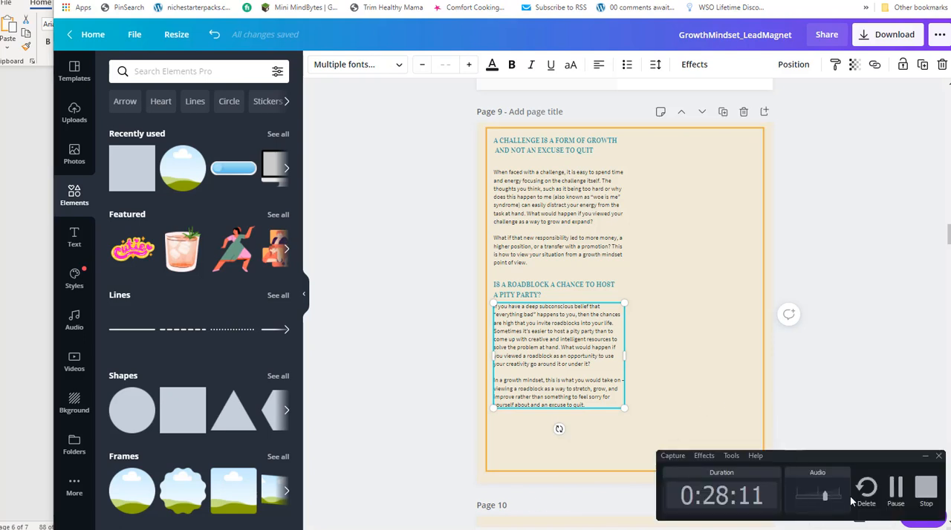
{"action": "left_click", "coordinate": [888, 492]}
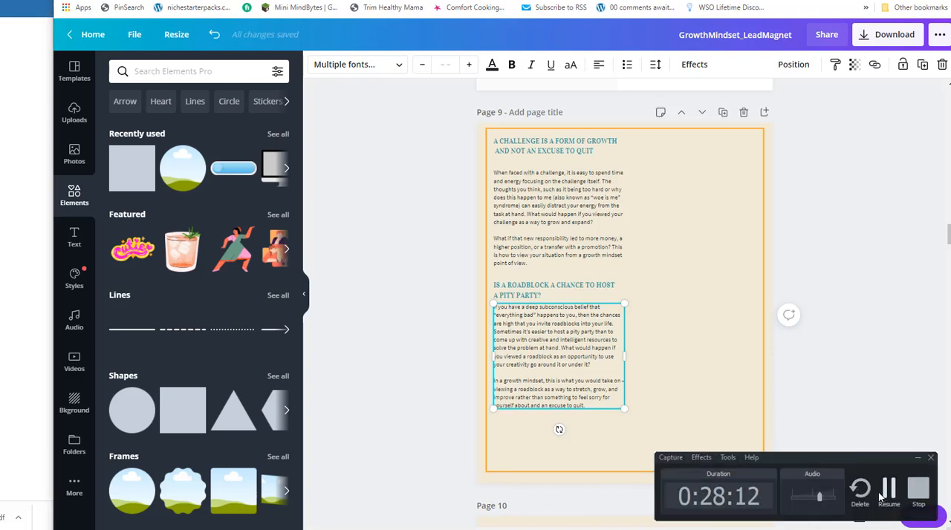
{"action": "left_click", "coordinate": [884, 495]}
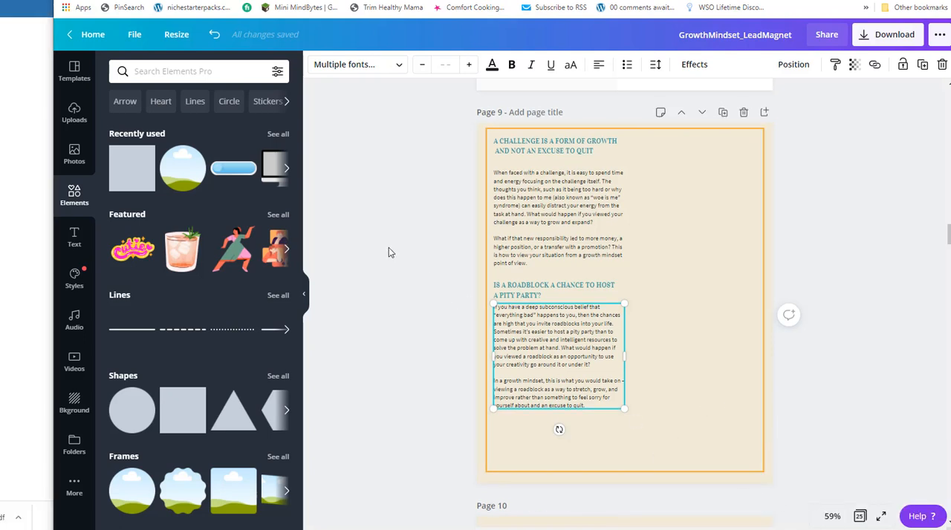
Undo the stacking, the upward text move, the border stretch and the picture deletion on page 9.
{"action": "left_click", "coordinate": [535, 369]}
{"action": "left_click", "coordinate": [550, 215]}
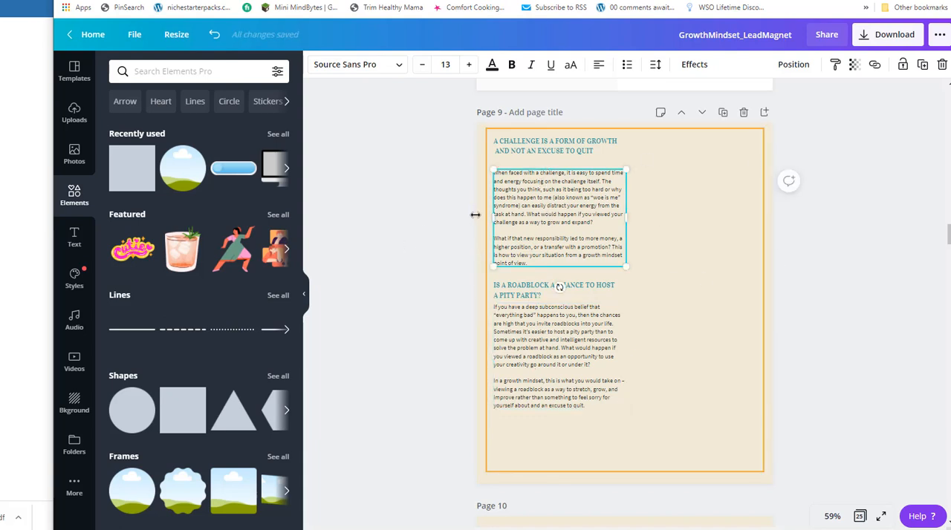
{"action": "key", "text": "ctrl+z"}
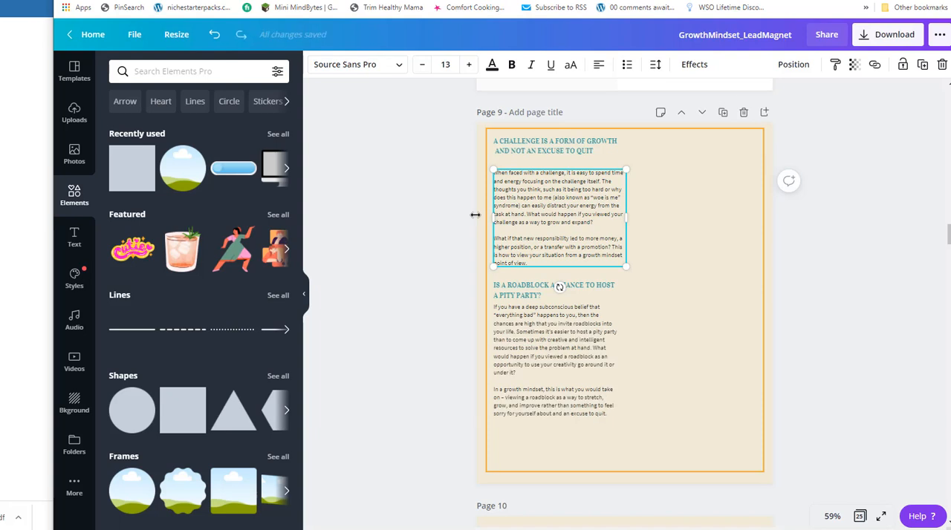
{"action": "key", "text": "ctrl+z"}
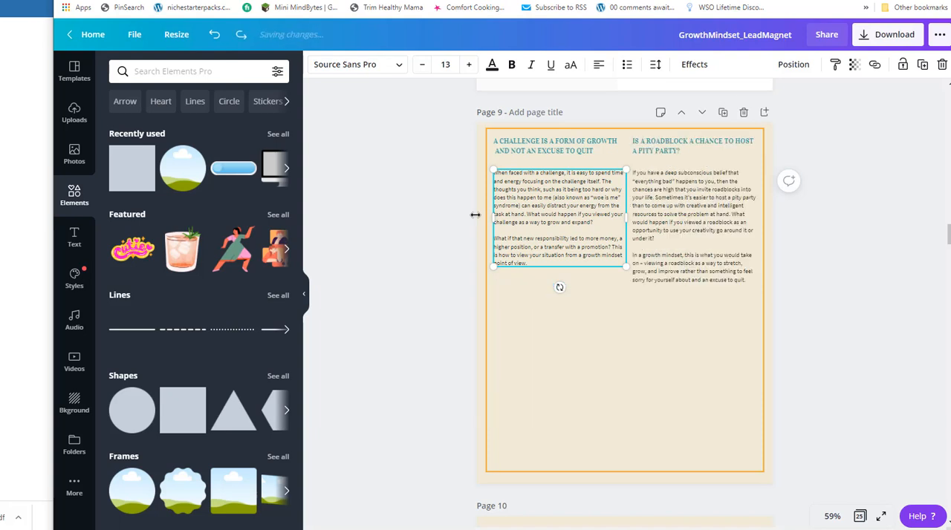
{"action": "key", "text": "ctrl+z"}
{"action": "key", "text": "ctrl+z"}
{"action": "key", "text": "ctrl+z"}
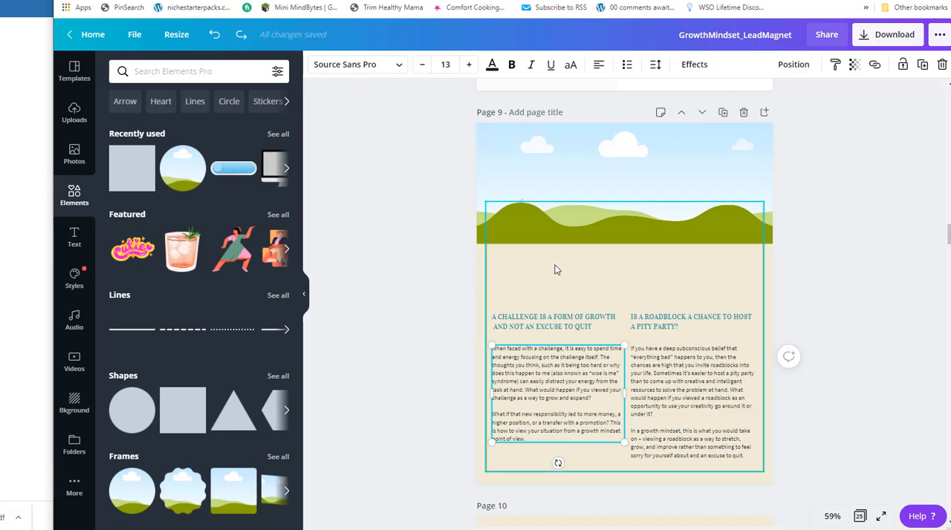
Move both headings and both text columns up so they sit directly beneath the landscape picture on page 9.
{"action": "left_click", "coordinate": [603, 209]}
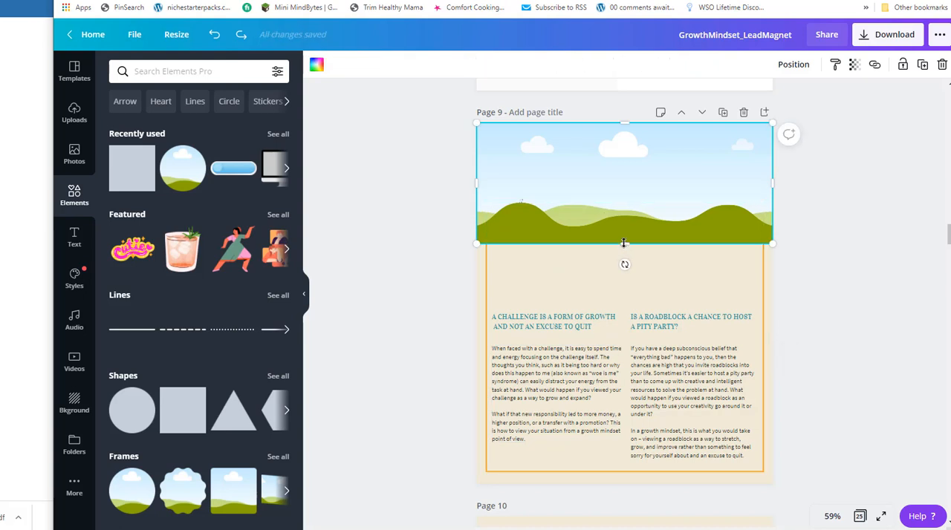
{"action": "left_click_drag", "start_coordinate": [575, 329], "coordinate": [575, 265]}
{"action": "left_click_drag", "start_coordinate": [549, 379], "coordinate": [550, 316]}
{"action": "left_click_drag", "start_coordinate": [648, 321], "coordinate": [650, 263]}
{"action": "left_click_drag", "start_coordinate": [666, 371], "coordinate": [664, 301]}
Compare the report sections following the roadblock text in the Notepad and Word versions.
{"action": "key", "text": "alt+Tab"}
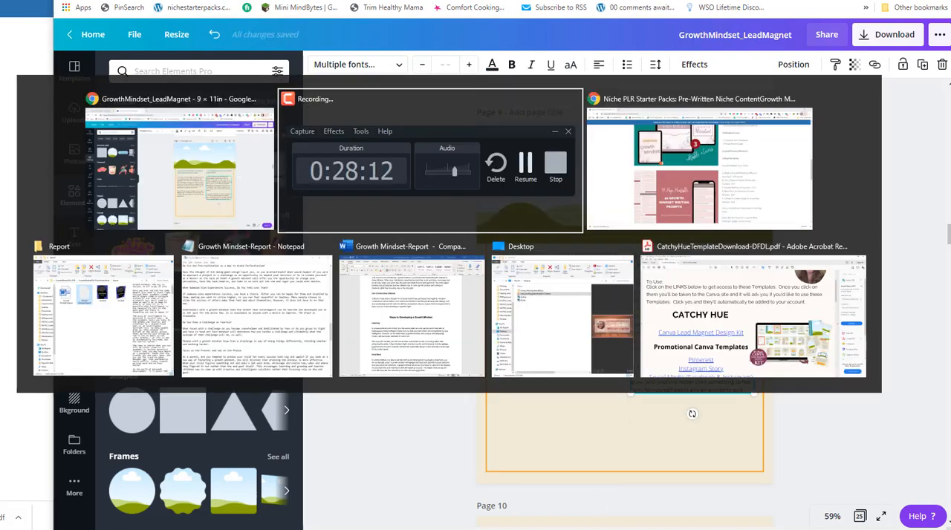
{"action": "key", "text": "alt+Tab"}
{"action": "key", "text": "alt+Tab"}
{"action": "key", "text": "alt+Tab"}
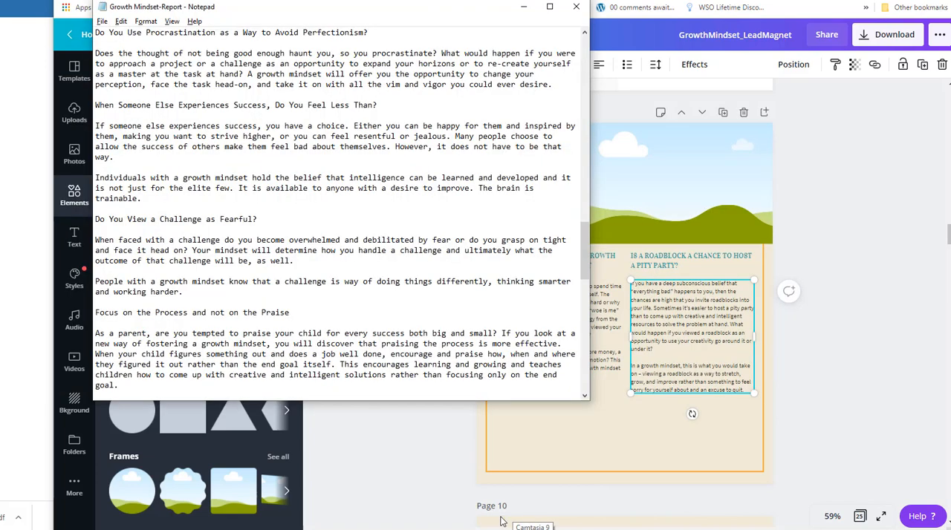
{"action": "key", "text": "alt+Tab"}
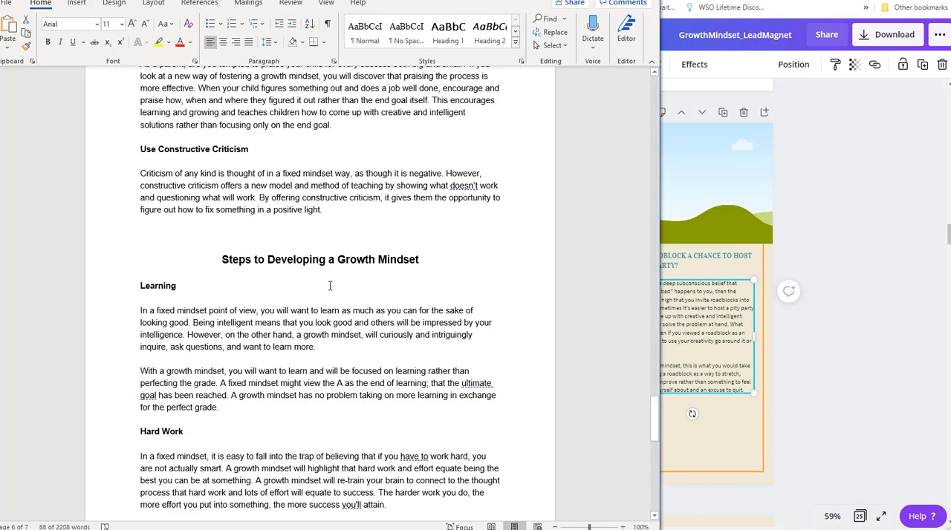
{"action": "scroll", "coordinate": [406, 221], "scroll_direction": "up", "scroll_amount": 10}
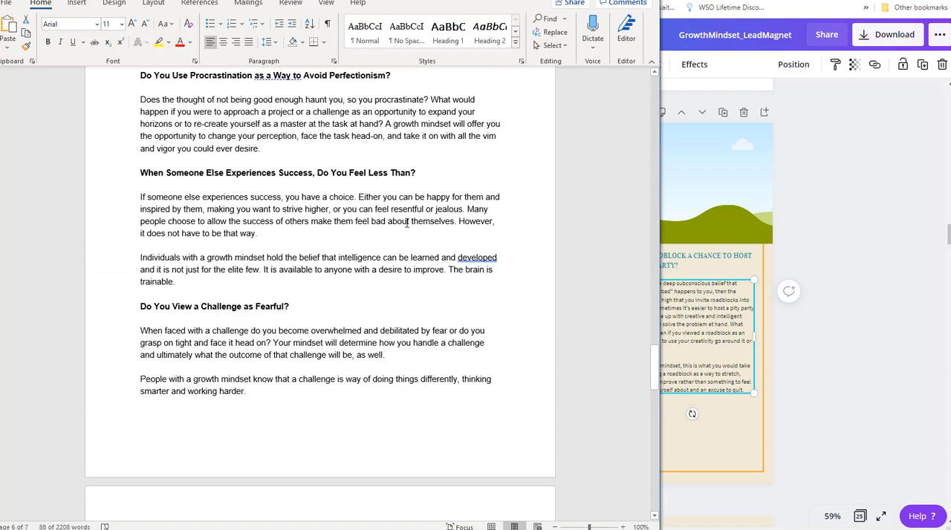
{"action": "key", "text": "alt+Tab"}
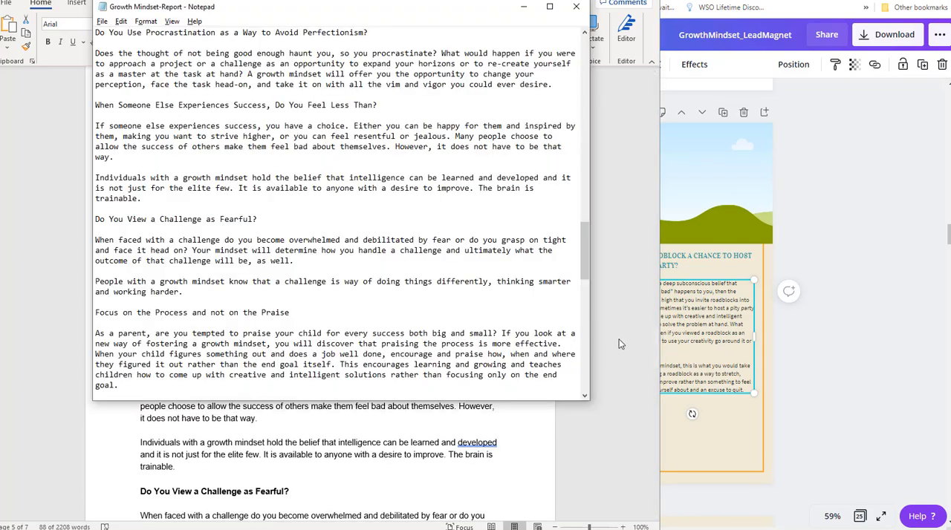
{"action": "left_click", "coordinate": [706, 344]}
{"action": "key", "text": "alt+Tab"}
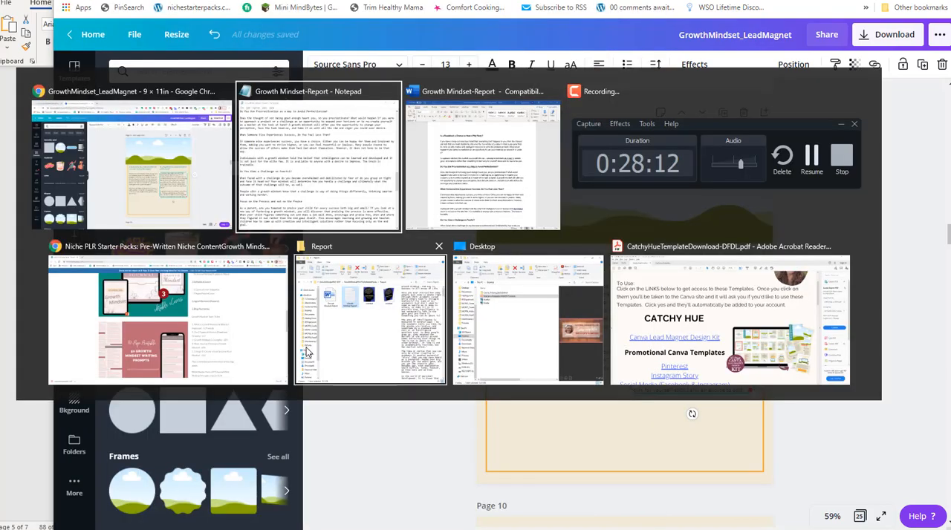
{"action": "scroll", "coordinate": [257, 314], "scroll_direction": "up", "scroll_amount": 3}
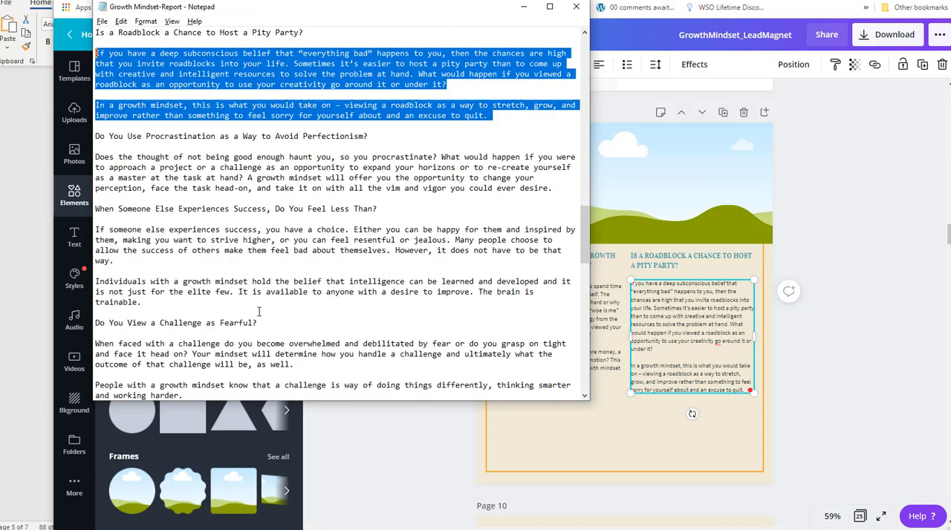
Bring up the Word version of the report and examine the sections from the roadblock heading onward.
{"action": "key", "text": "alt+Tab"}
{"action": "key", "text": "Tab"}
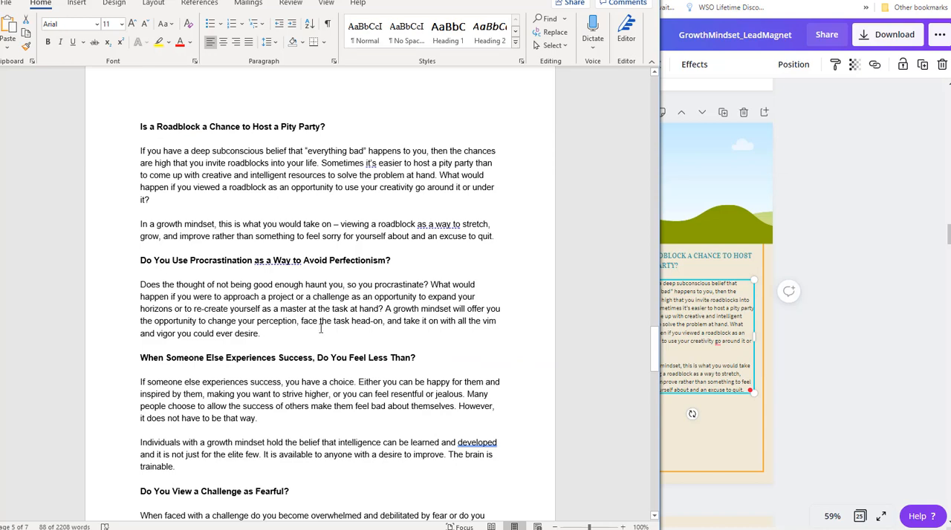
{"action": "key", "text": "alt+Tab"}
{"action": "key", "text": "alt+Tab"}
{"action": "key", "text": "Tab"}
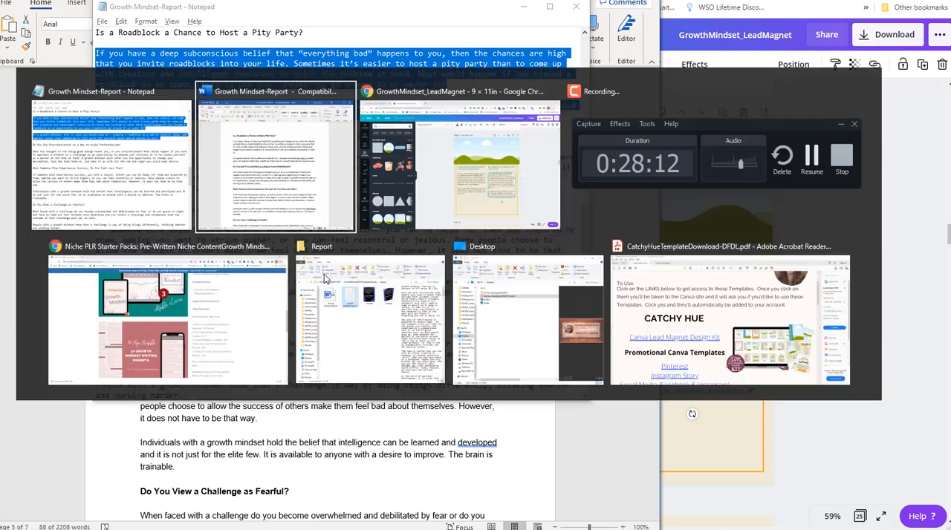
{"action": "key", "text": "Tab"}
{"action": "key", "text": "Tab"}
{"action": "key", "text": "Tab"}
{"action": "key", "text": "Tab"}
{"action": "key", "text": "Tab"}
{"action": "key", "text": "Tab"}
{"action": "key", "text": "Tab"}
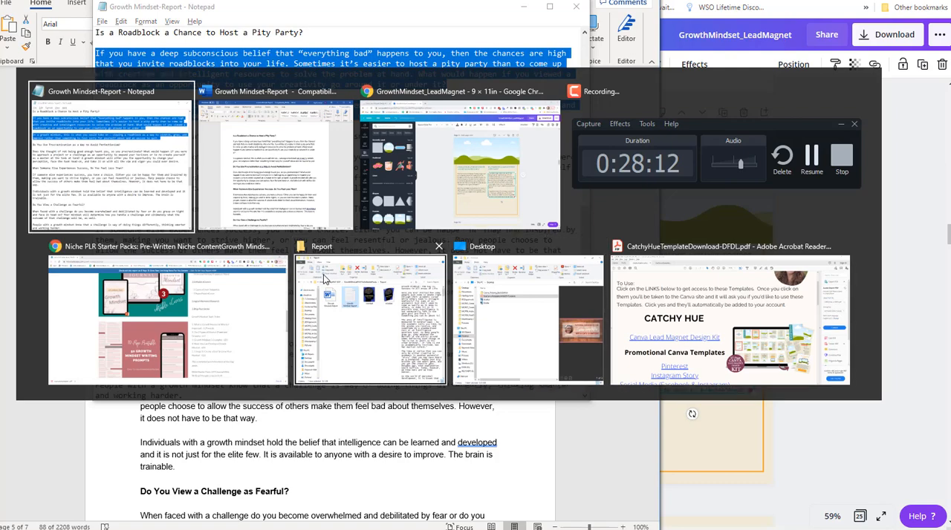
{"action": "key", "text": "alt+Tab"}
{"action": "key", "text": "Tab"}
{"action": "key", "text": "Tab"}
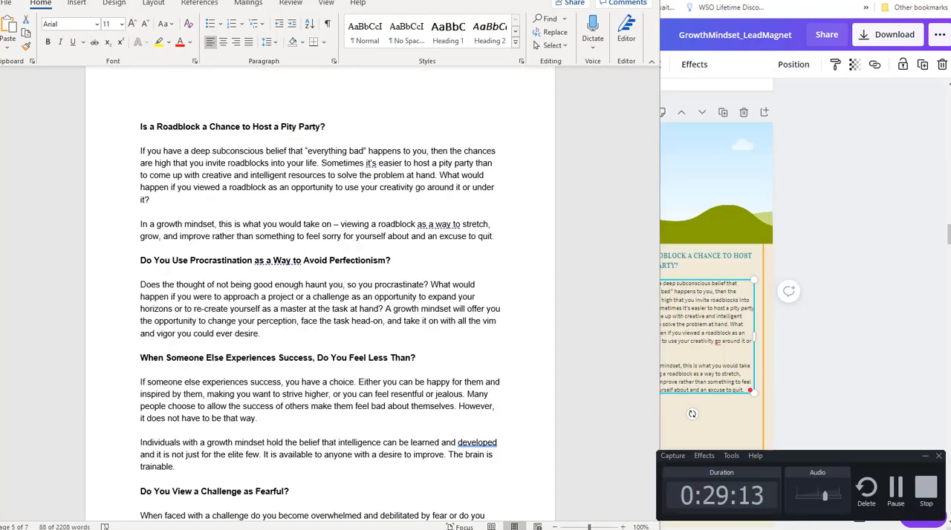
Bring up the Notepad report and copy the paragraph under the heading about procrastination and perfectionism.
{"action": "key", "text": "alt+Tab"}
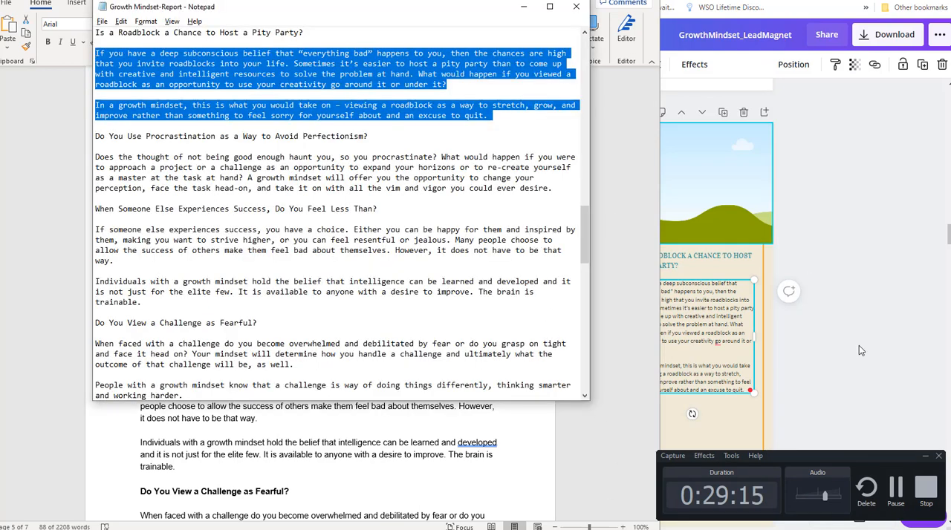
{"action": "left_click", "coordinate": [925, 457]}
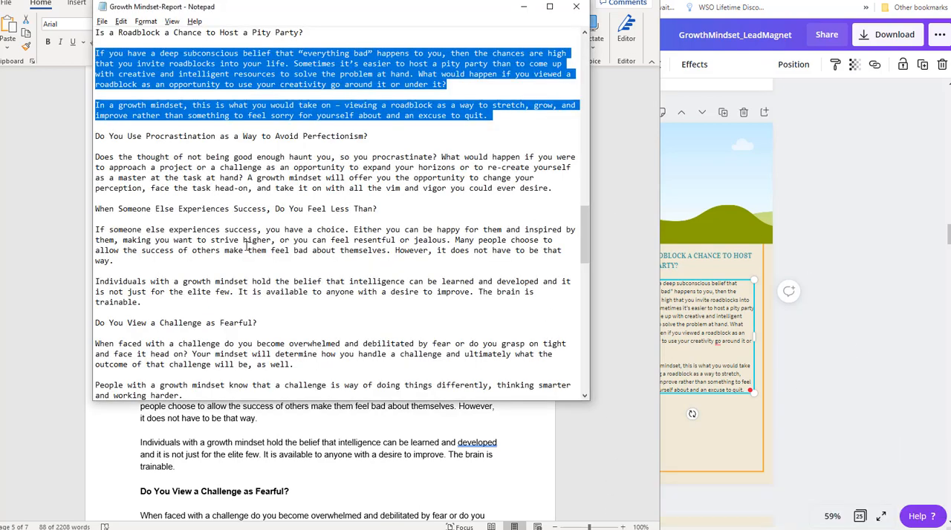
{"action": "scroll", "coordinate": [230, 239], "scroll_direction": "up", "scroll_amount": 3}
{"action": "scroll", "coordinate": [231, 239], "scroll_direction": "down", "scroll_amount": 2}
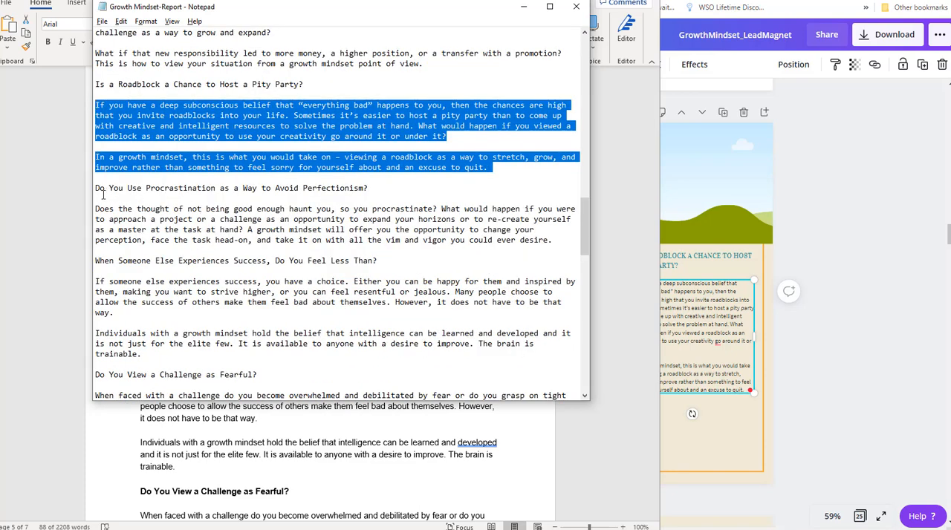
{"action": "left_click_drag", "start_coordinate": [554, 239], "coordinate": [92, 210]}
{"action": "key", "text": "ctrl+c"}
Return to the Canva design and duplicate the challenge text on page 9, placing the copy directly beneath the original.
{"action": "key", "text": "alt+Tab"}
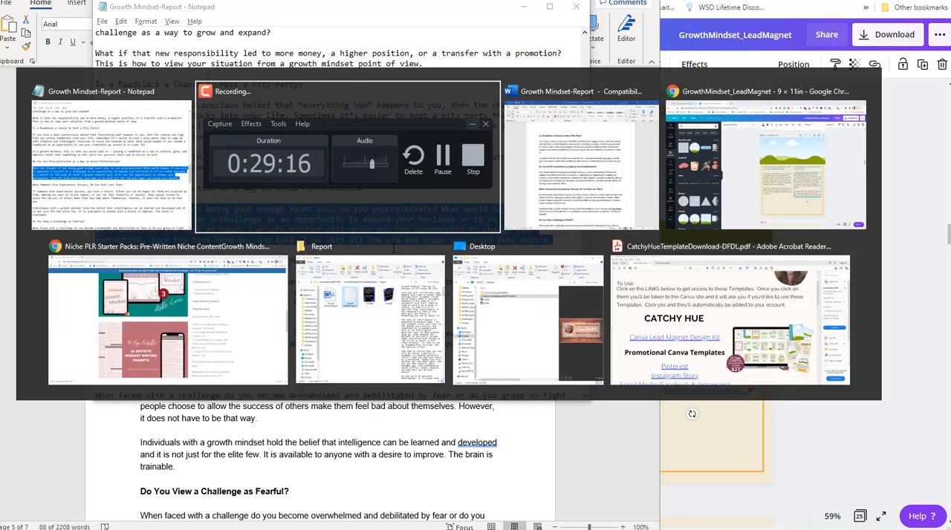
{"action": "left_click", "coordinate": [692, 318]}
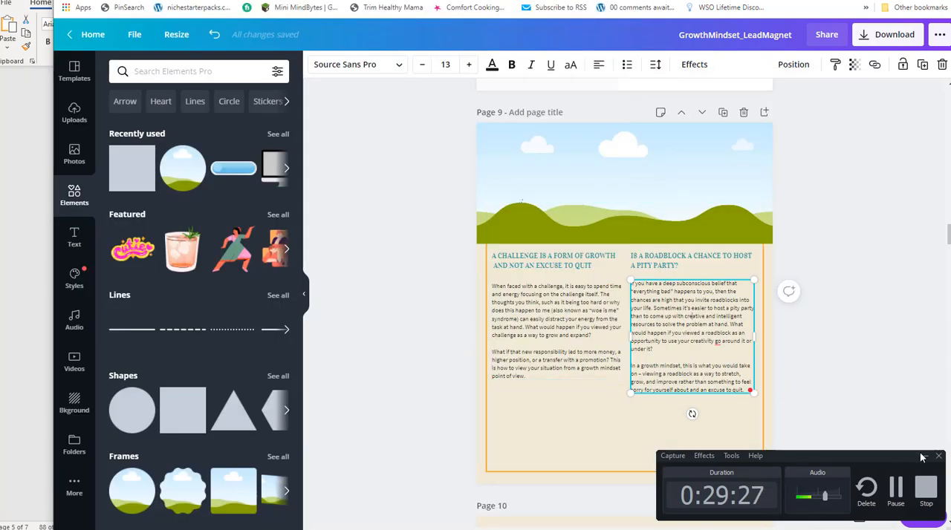
{"action": "left_click", "coordinate": [925, 455]}
{"action": "left_click", "coordinate": [573, 312]}
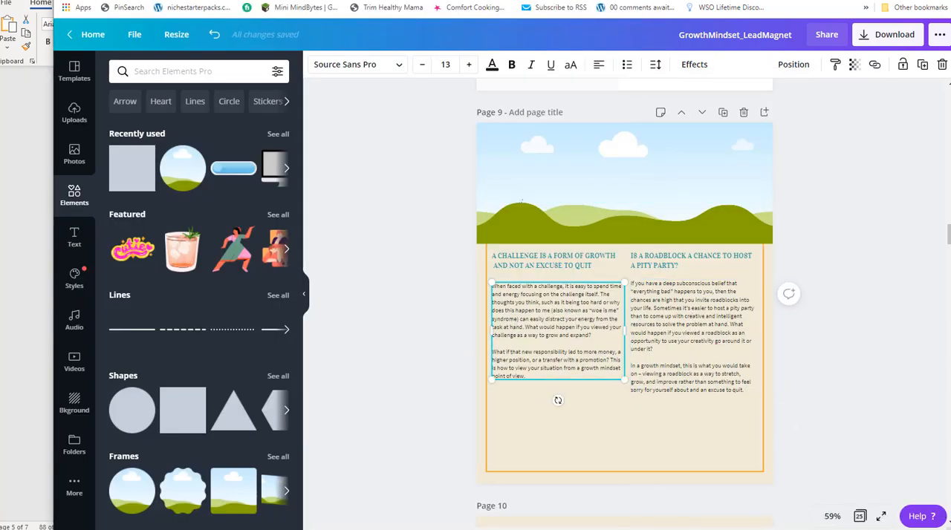
{"action": "left_click", "coordinate": [922, 65]}
{"action": "left_click_drag", "start_coordinate": [562, 403], "coordinate": [566, 421]}
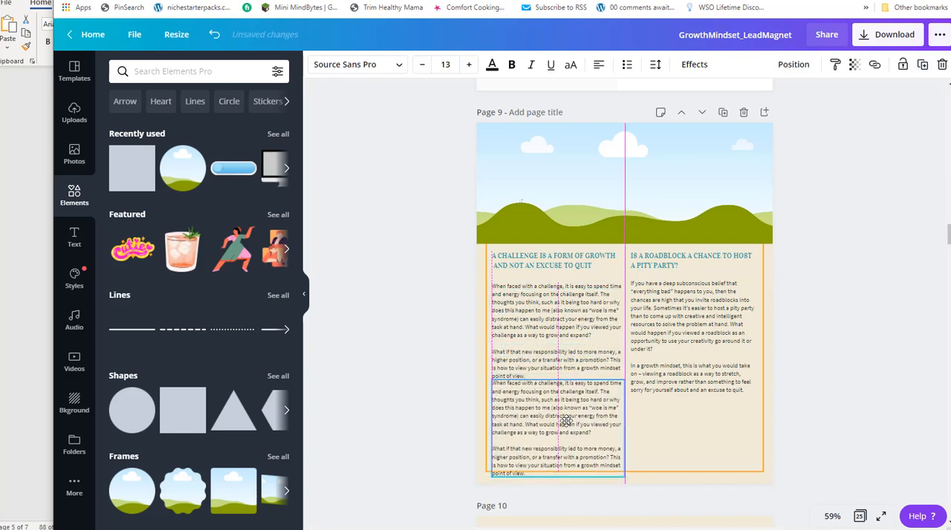
Replace the duplicated text with the copied procrastination paragraph and move it down to the border's lower edge.
{"action": "left_click_drag", "start_coordinate": [532, 470], "coordinate": [478, 384]}
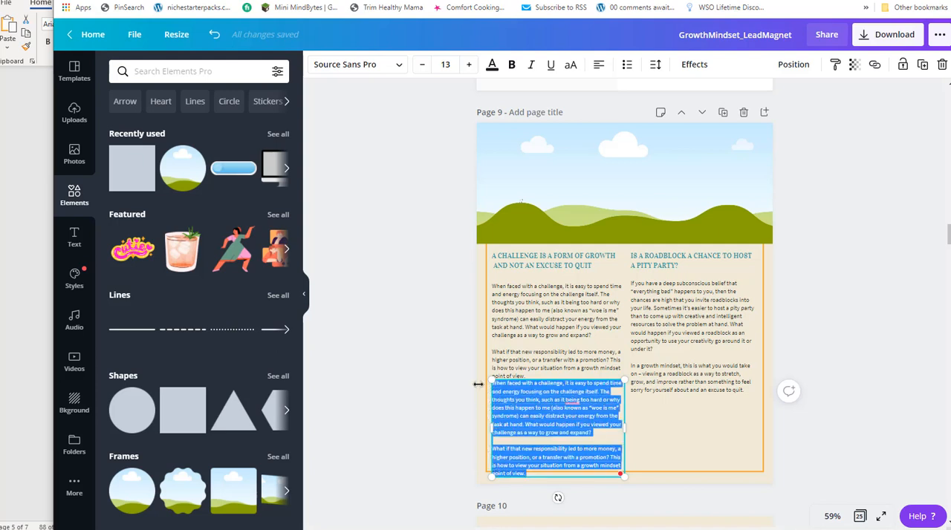
{"action": "key", "text": "ctrl+v"}
{"action": "left_click_drag", "start_coordinate": [573, 380], "coordinate": [572, 407]}
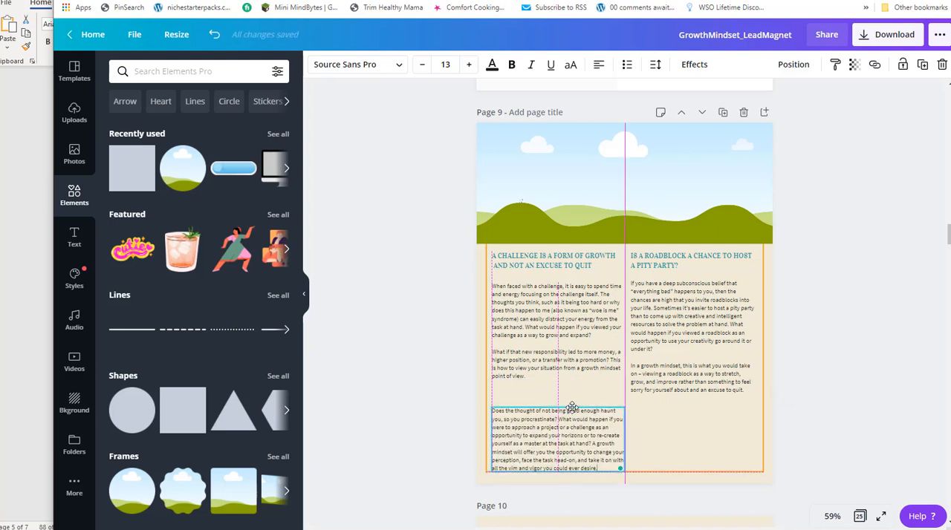
Duplicate the "A Challenge Is a Form of Growth and Not an Excuse to Quit" heading and place it above the procrastination paragraph.
{"action": "left_click", "coordinate": [565, 265]}
{"action": "key", "text": "ctrl+d"}
{"action": "left_click_drag", "start_coordinate": [564, 275], "coordinate": [561, 397]}
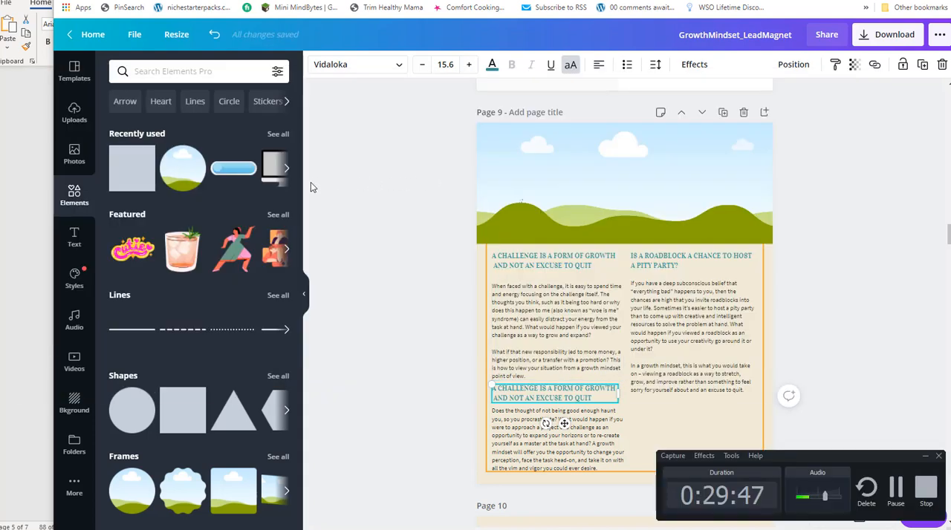
Replace the duplicated heading with "Do You Use Procrastination as a Way to Avoid Perfectionism?" copied from the Notepad report.
{"action": "key", "text": "alt+Tab"}
{"action": "left_click", "coordinate": [191, 214]}
{"action": "left_click_drag", "start_coordinate": [388, 191], "coordinate": [95, 188]}
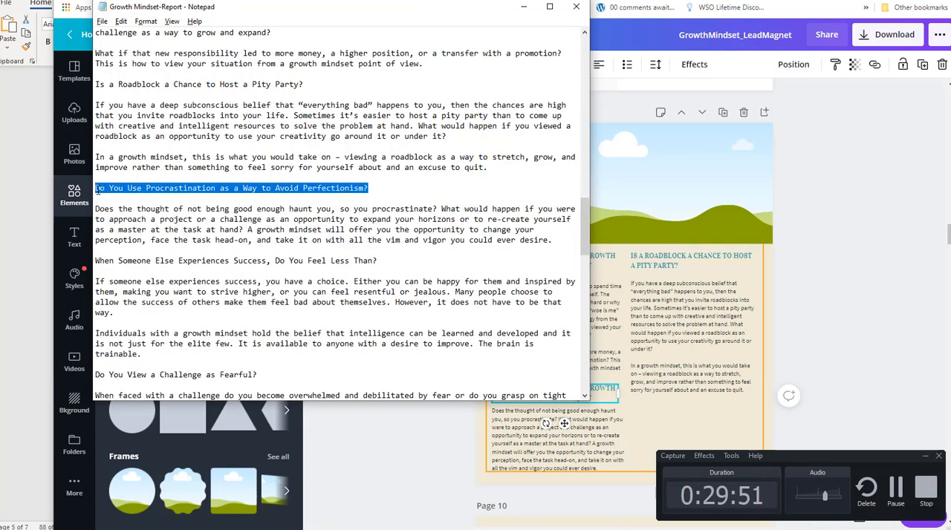
{"action": "key", "text": "alt+Tab"}
{"action": "key", "text": "alt+Tab"}
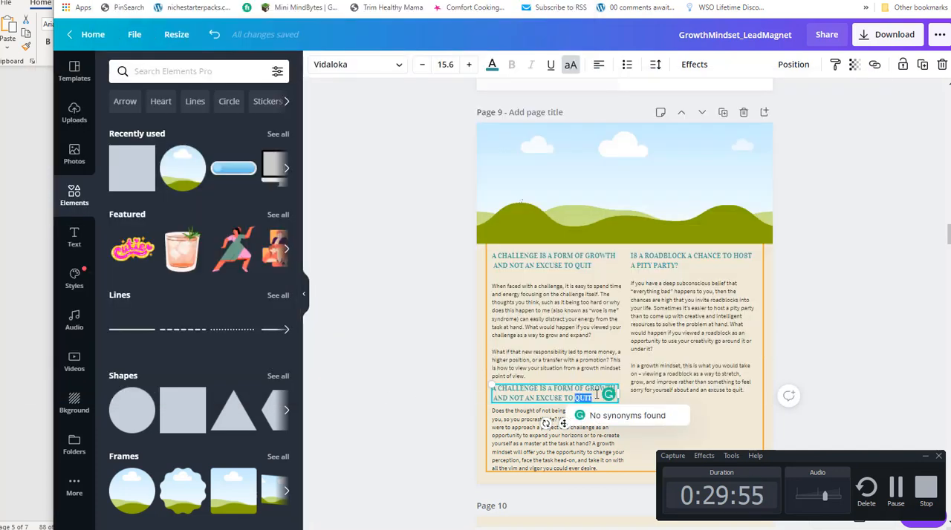
{"action": "left_click_drag", "start_coordinate": [594, 396], "coordinate": [478, 394]}
{"action": "type", "text": "DO YOU USE PROCRASTINATION AS A WAY TO AVOID PERFECTIONISM?"}
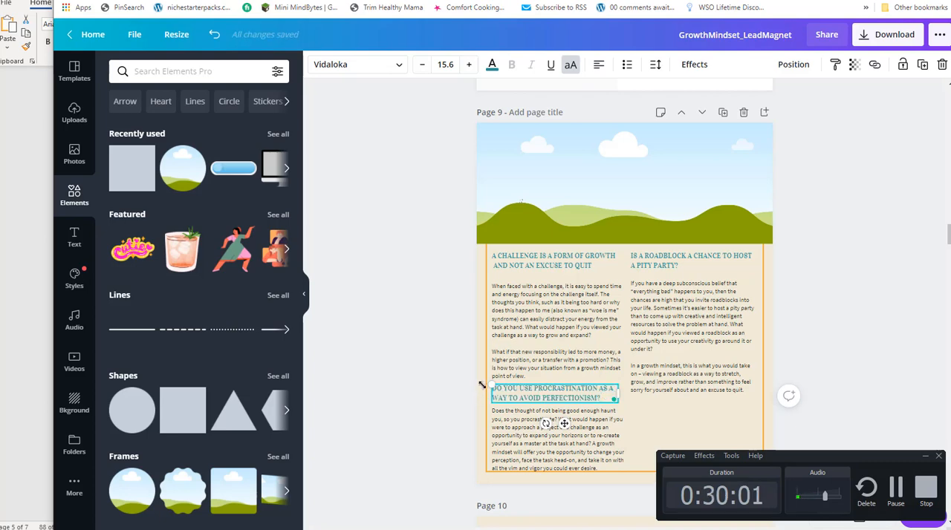
Review the next report sections in Notepad against the space left on page 9, and browse the heart elements.
{"action": "left_click", "coordinate": [541, 328]}
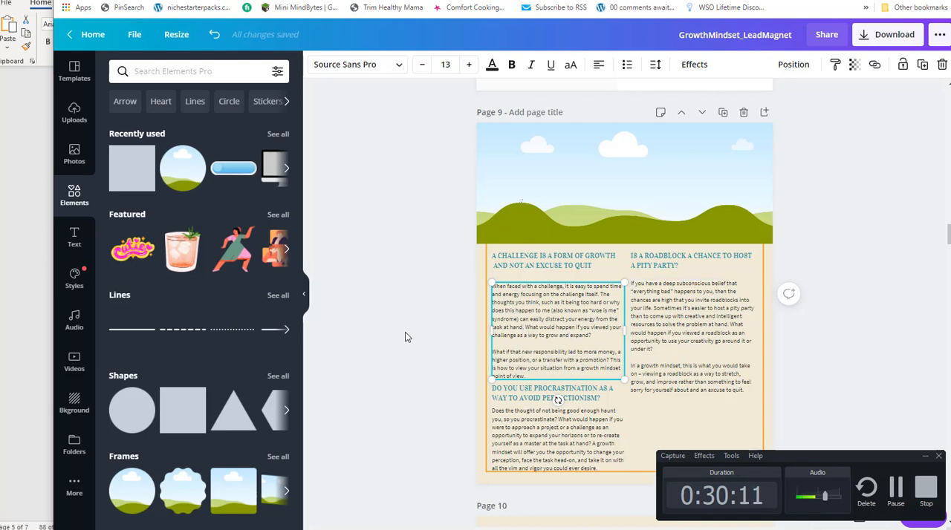
{"action": "left_click", "coordinate": [466, 254]}
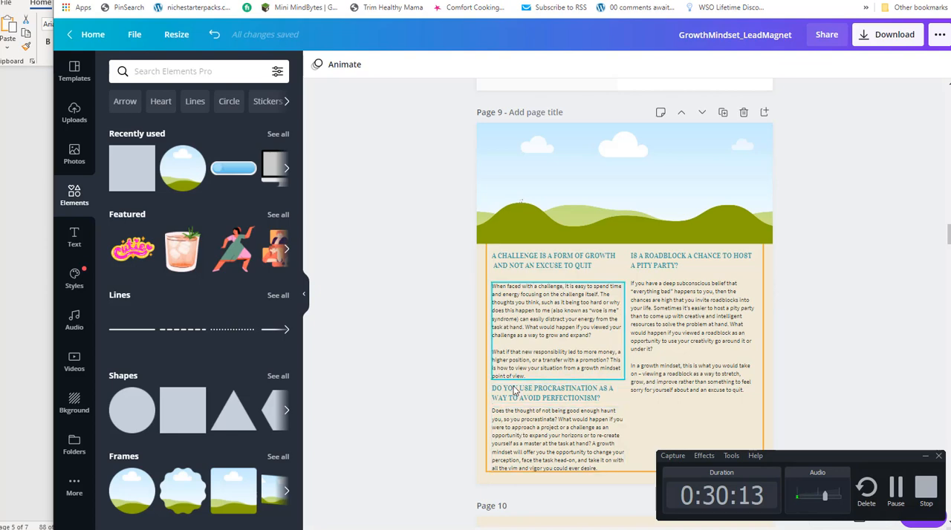
{"action": "key", "text": "alt+Tab"}
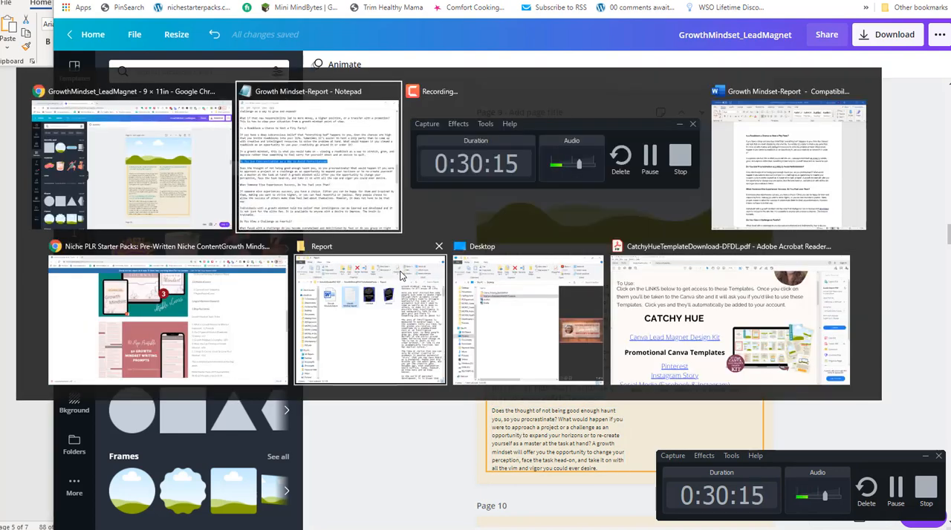
{"action": "scroll", "coordinate": [344, 233], "scroll_direction": "down", "scroll_amount": 2}
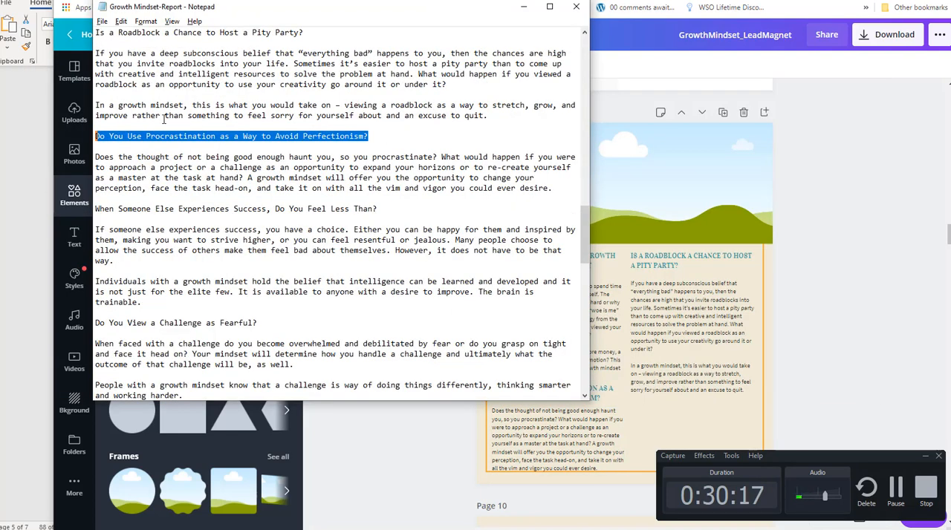
{"action": "scroll", "coordinate": [341, 229], "scroll_direction": "down", "scroll_amount": 2}
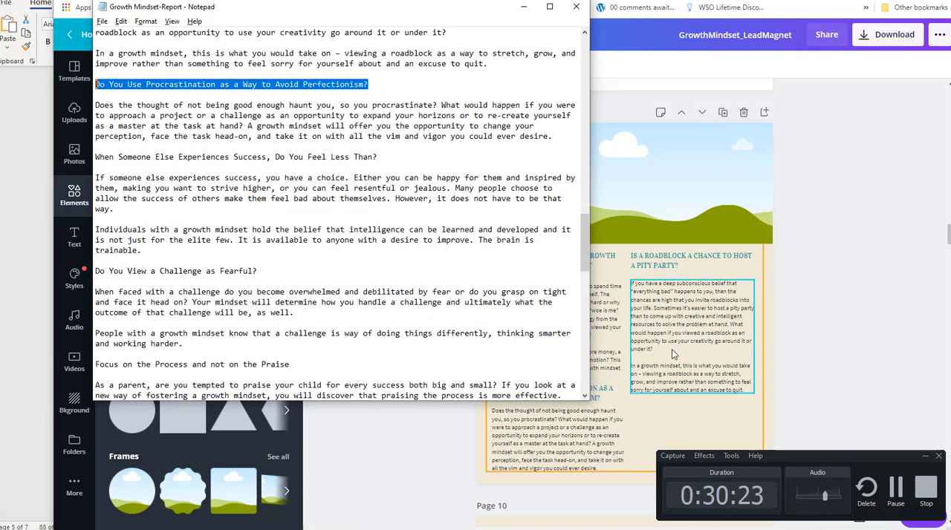
{"action": "left_click", "coordinate": [488, 420]}
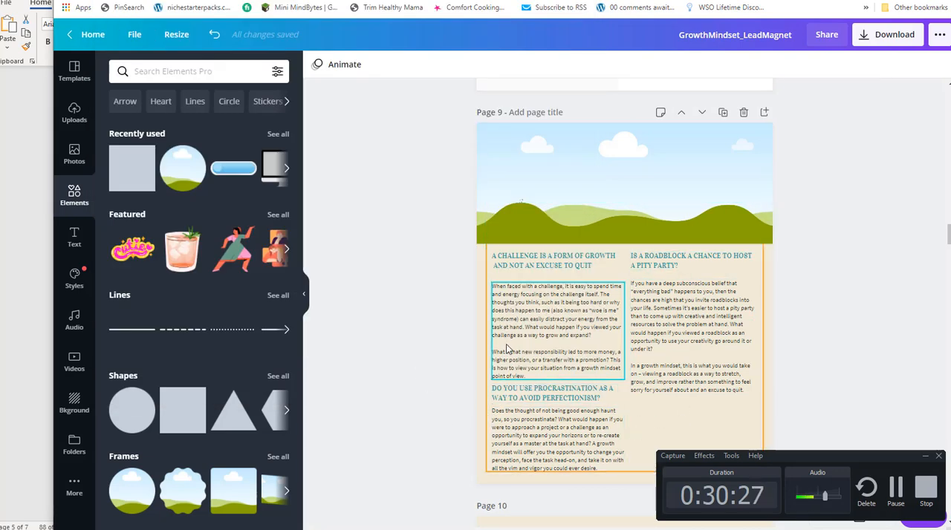
{"action": "left_click", "coordinate": [625, 436]}
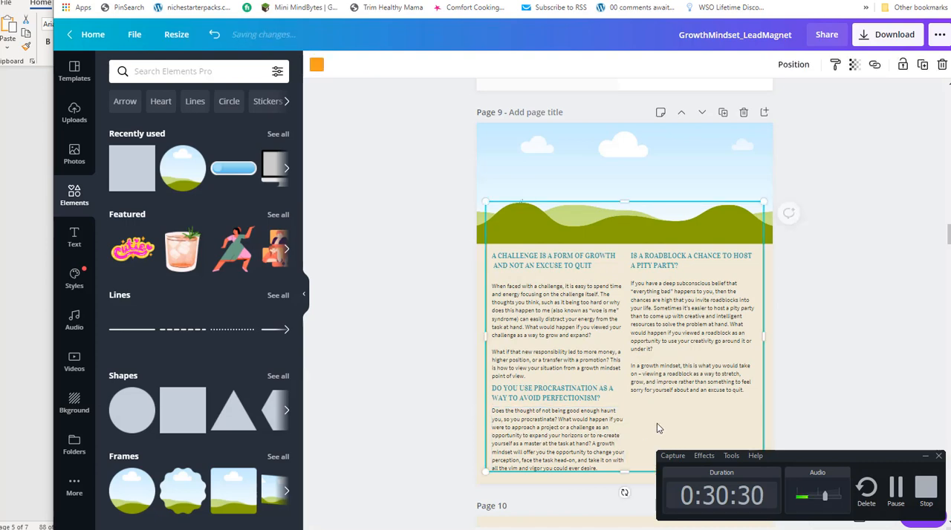
{"action": "left_click", "coordinate": [162, 101]}
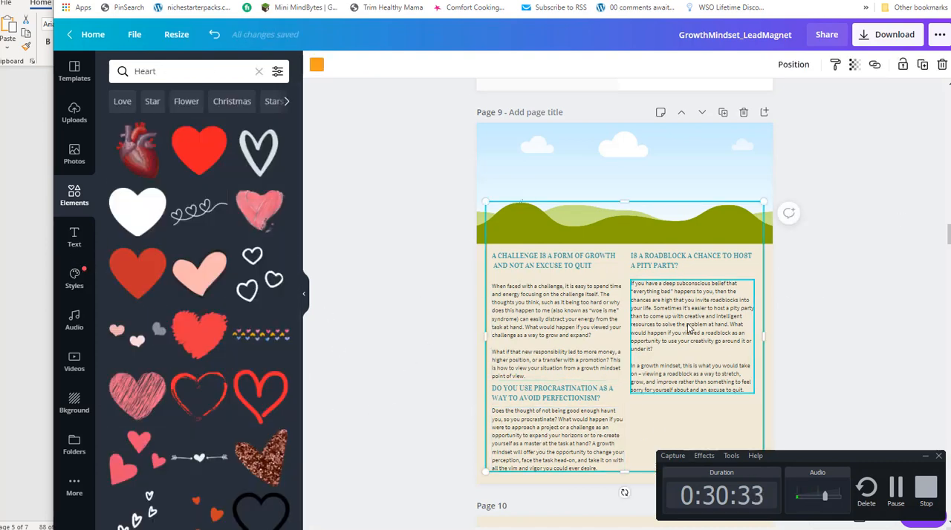
Try to copy the three coloured corner outlines from the cover onto page 9, and delete the text pasted instead.
{"action": "scroll", "coordinate": [611, 219], "scroll_direction": "up", "scroll_amount": 3}
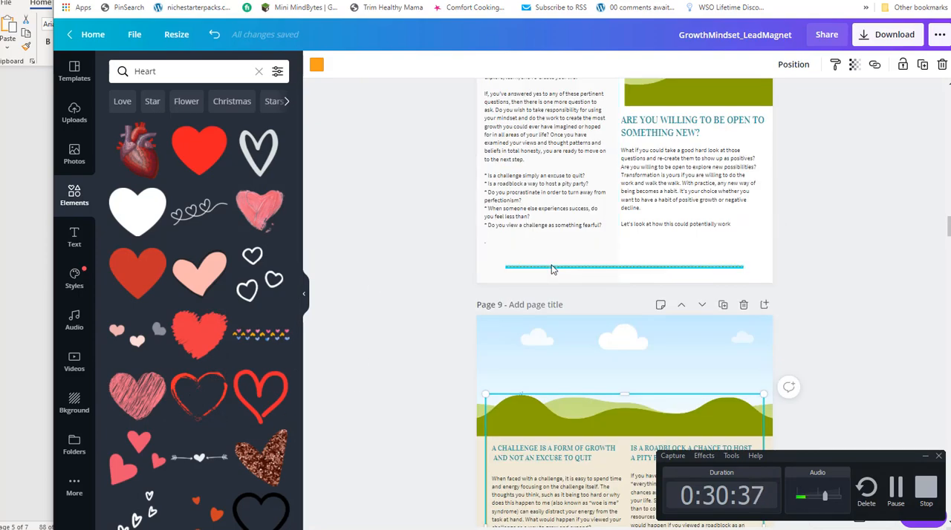
{"action": "scroll", "coordinate": [552, 269], "scroll_direction": "up", "scroll_amount": 10}
{"action": "scroll", "coordinate": [680, 256], "scroll_direction": "up", "scroll_amount": 15}
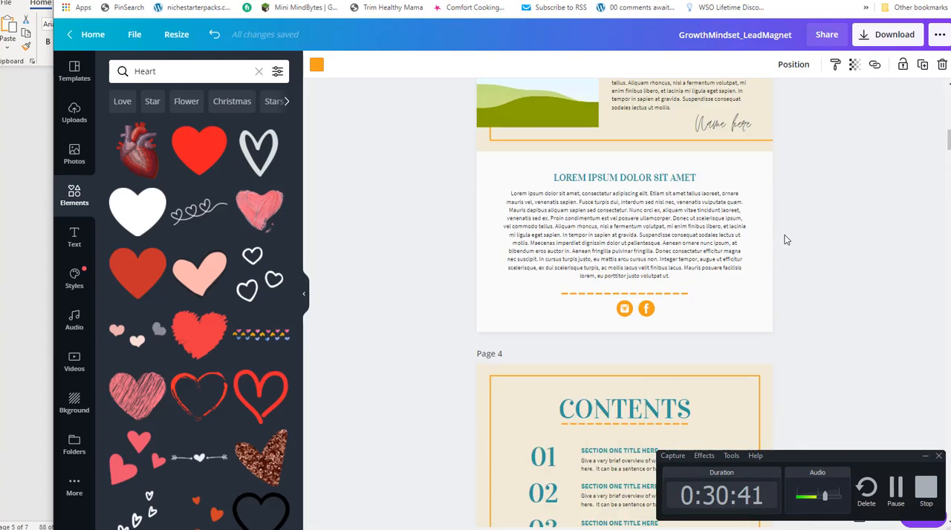
{"action": "scroll", "coordinate": [787, 240], "scroll_direction": "up", "scroll_amount": 10}
{"action": "scroll", "coordinate": [786, 240], "scroll_direction": "up", "scroll_amount": 1}
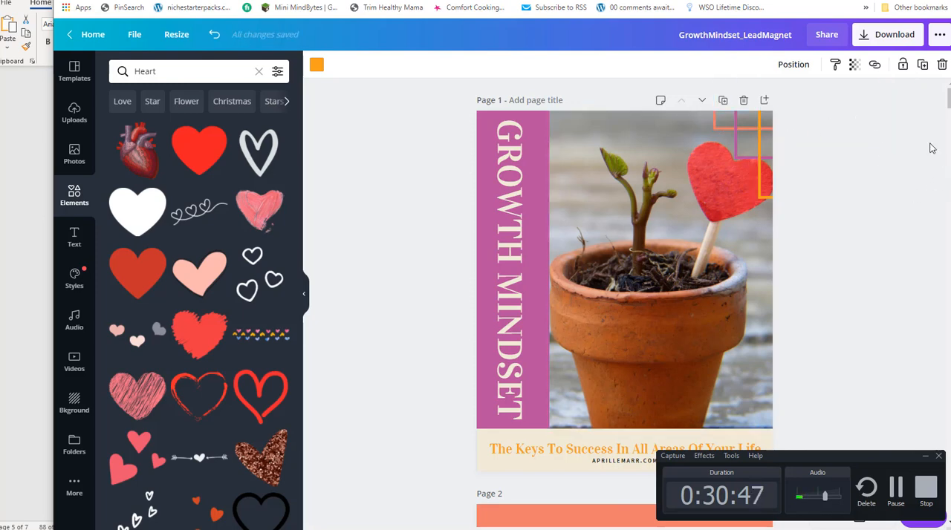
{"action": "left_click_drag", "start_coordinate": [769, 113], "coordinate": [744, 201]}
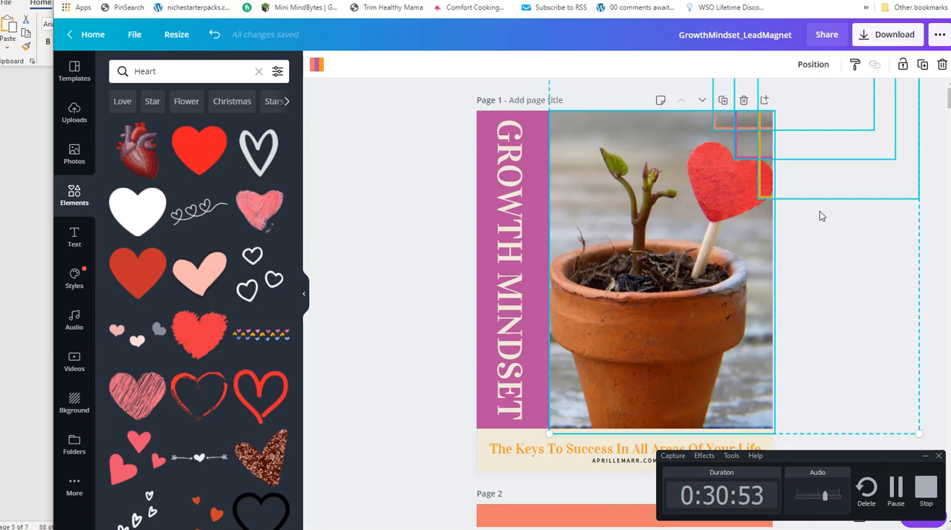
{"action": "scroll", "coordinate": [819, 211], "scroll_direction": "down", "scroll_amount": 15}
{"action": "scroll", "coordinate": [685, 255], "scroll_direction": "down", "scroll_amount": 20}
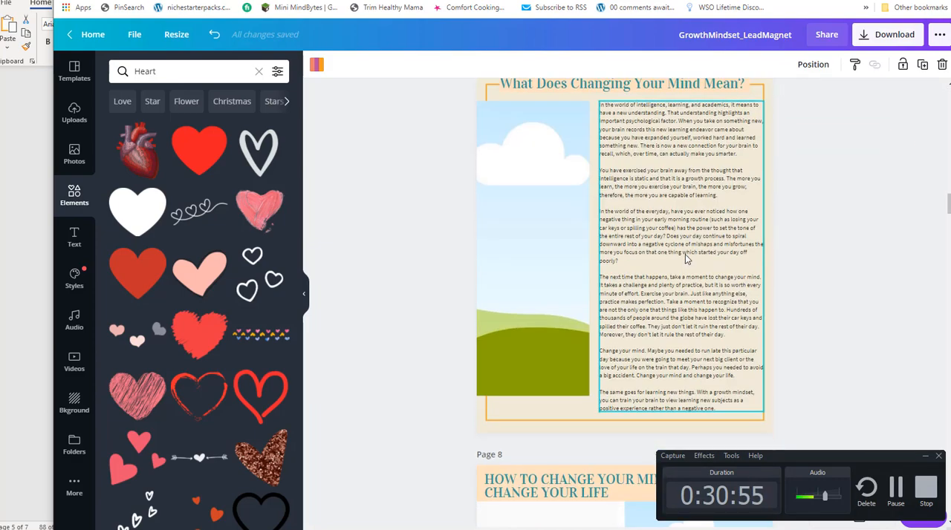
{"action": "scroll", "coordinate": [688, 248], "scroll_direction": "down", "scroll_amount": 3}
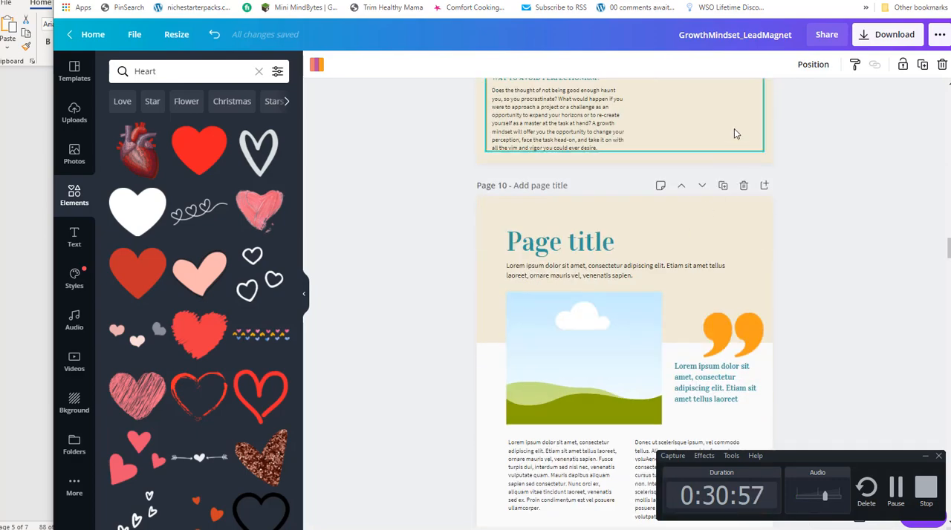
{"action": "scroll", "coordinate": [732, 135], "scroll_direction": "up", "scroll_amount": 3}
{"action": "left_click", "coordinate": [707, 299]}
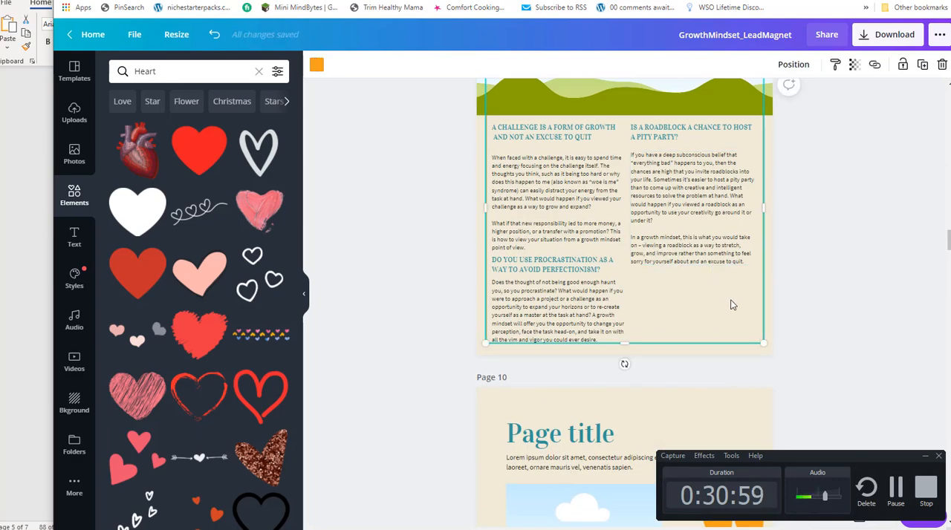
{"action": "scroll", "coordinate": [712, 322], "scroll_direction": "up", "scroll_amount": 3}
{"action": "scroll", "coordinate": [711, 223], "scroll_direction": "down", "scroll_amount": 4}
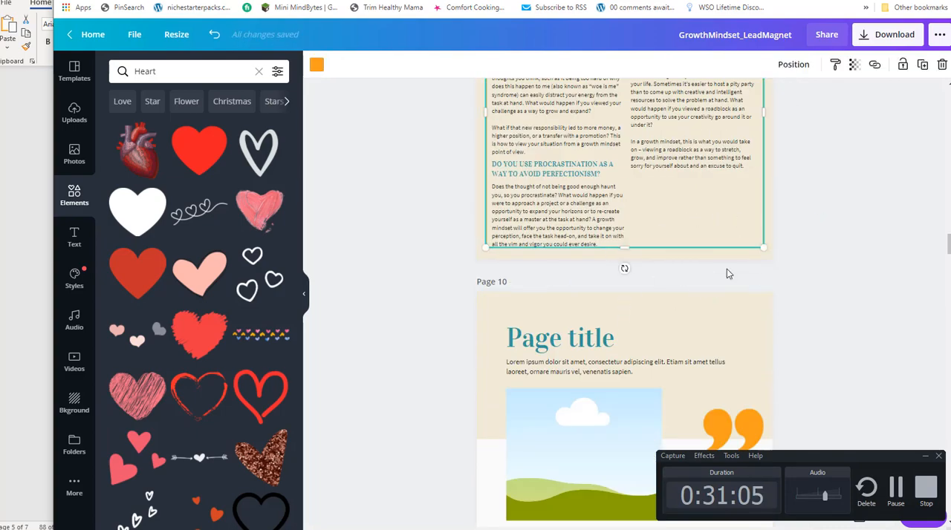
{"action": "type", "text": "DO YOU USE PROCRASTINATION AS A WAY TO AVOID PERFECTIONISM?"}
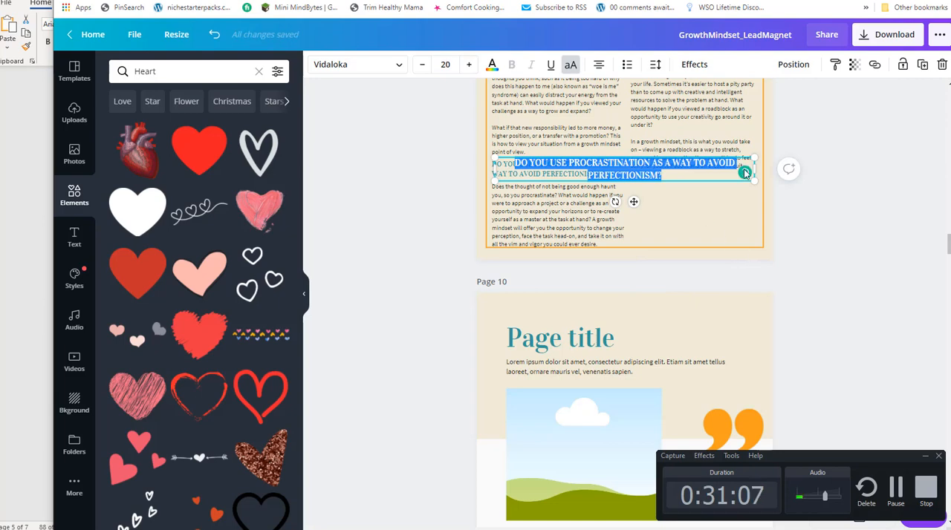
{"action": "left_click", "coordinate": [942, 65]}
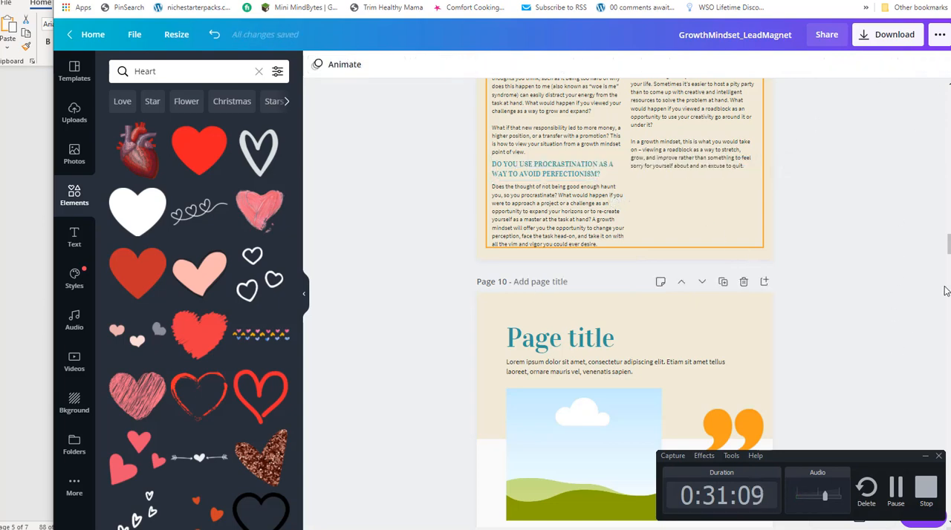
Select the orange, purple and coral outlines in the cover's corner without the photo and duplicate them.
{"action": "left_click_drag", "start_coordinate": [948, 244], "coordinate": [948, 105]}
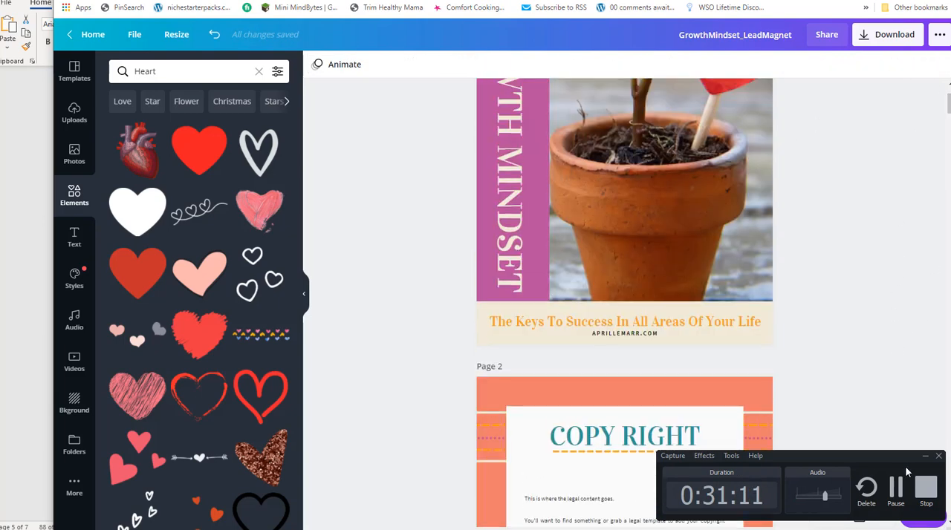
{"action": "left_click", "coordinate": [925, 457]}
{"action": "scroll", "coordinate": [849, 335], "scroll_direction": "up", "scroll_amount": 3}
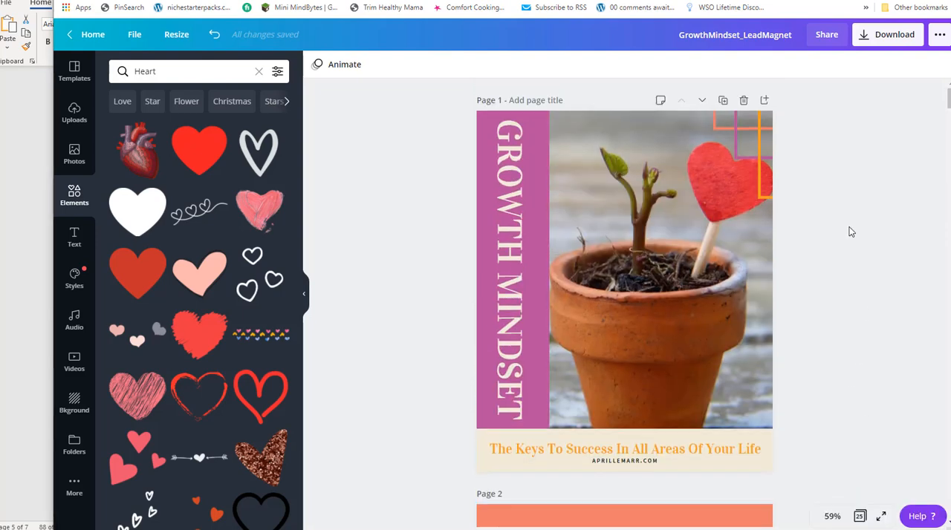
{"action": "left_click", "coordinate": [721, 123]}
{"action": "left_click", "coordinate": [738, 157], "text": "shift"}
{"action": "left_click", "coordinate": [765, 186], "text": "shift"}
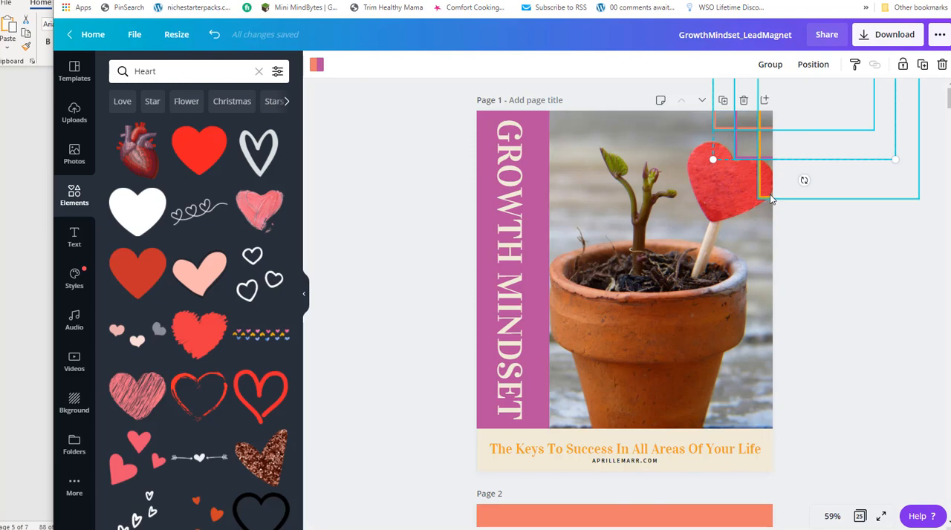
{"action": "left_click", "coordinate": [922, 67]}
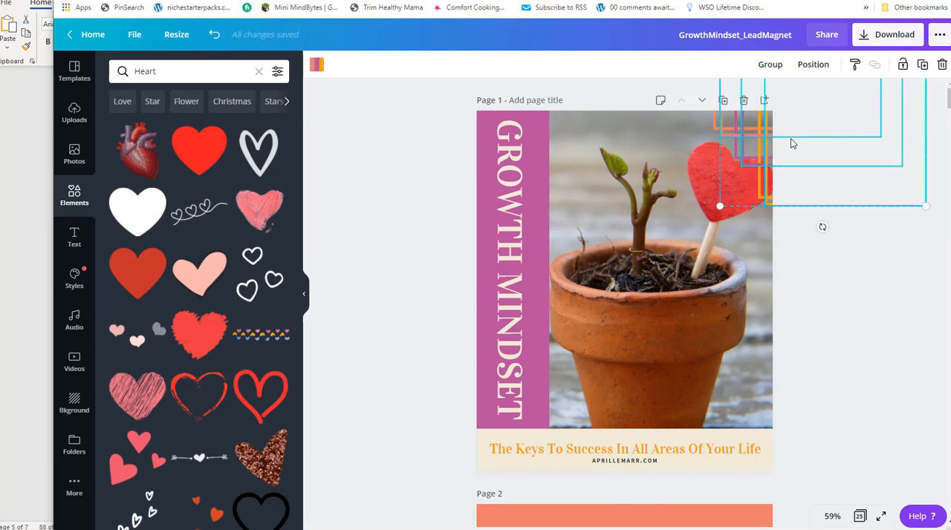
Move the duplicated outlines down to the middle of the cover's edge and check the page overview for a way to transfer them.
{"action": "left_click_drag", "start_coordinate": [791, 140], "coordinate": [793, 370]}
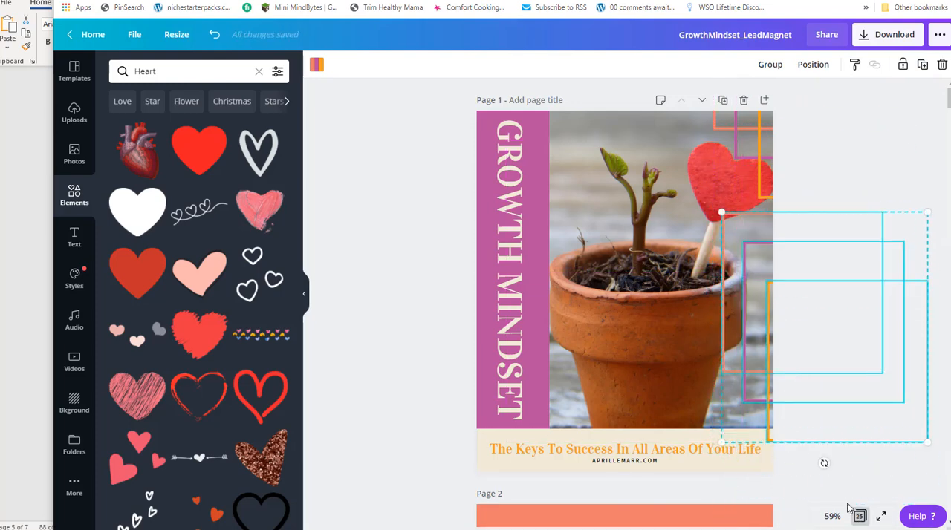
{"action": "left_click", "coordinate": [860, 516]}
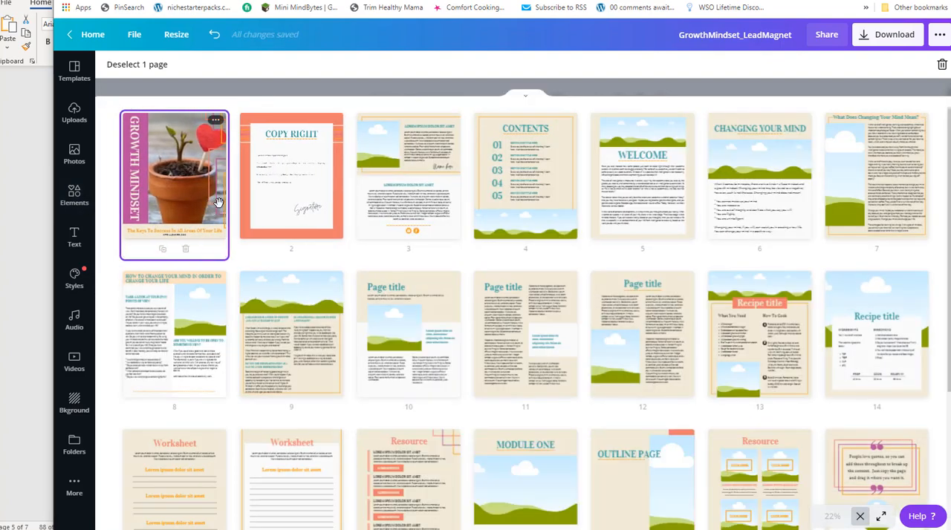
{"action": "left_click_drag", "start_coordinate": [221, 201], "coordinate": [177, 202]}
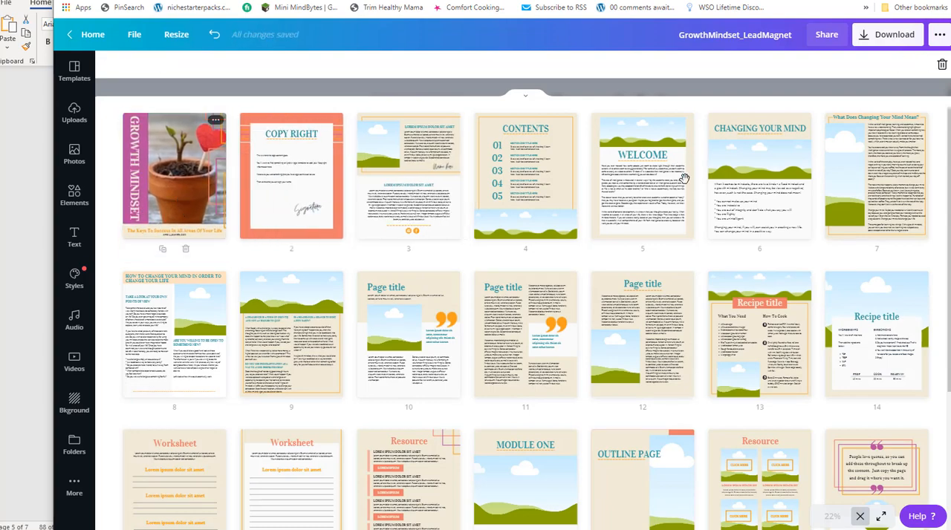
{"action": "double_click", "coordinate": [178, 202]}
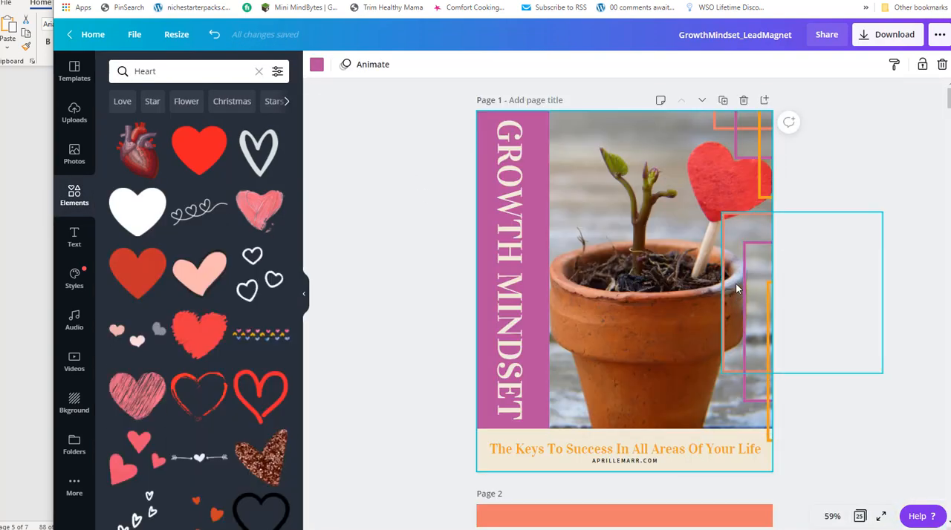
Copy the duplicated purple and orange outlines from the cover and place them in the lower-right corner of page 9.
{"action": "left_click", "coordinate": [748, 317]}
{"action": "left_click", "coordinate": [773, 333], "text": "shift"}
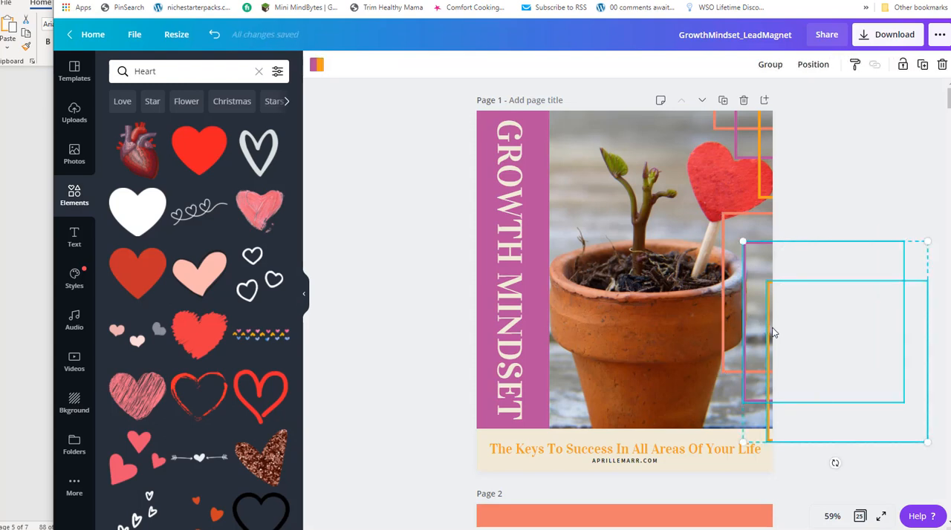
{"action": "left_click_drag", "start_coordinate": [945, 108], "coordinate": [942, 244]}
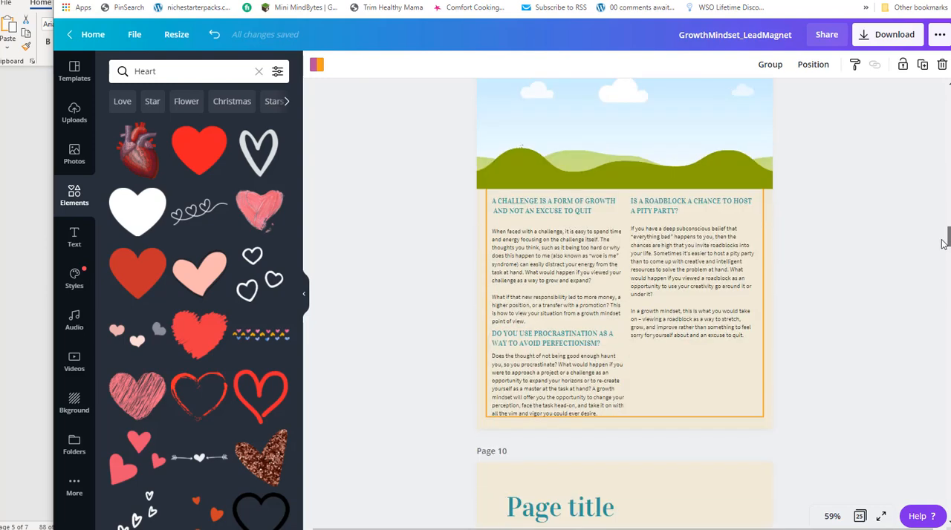
{"action": "left_click", "coordinate": [680, 381]}
{"action": "key", "text": "ctrl+v"}
{"action": "left_click_drag", "start_coordinate": [804, 270], "coordinate": [706, 416]}
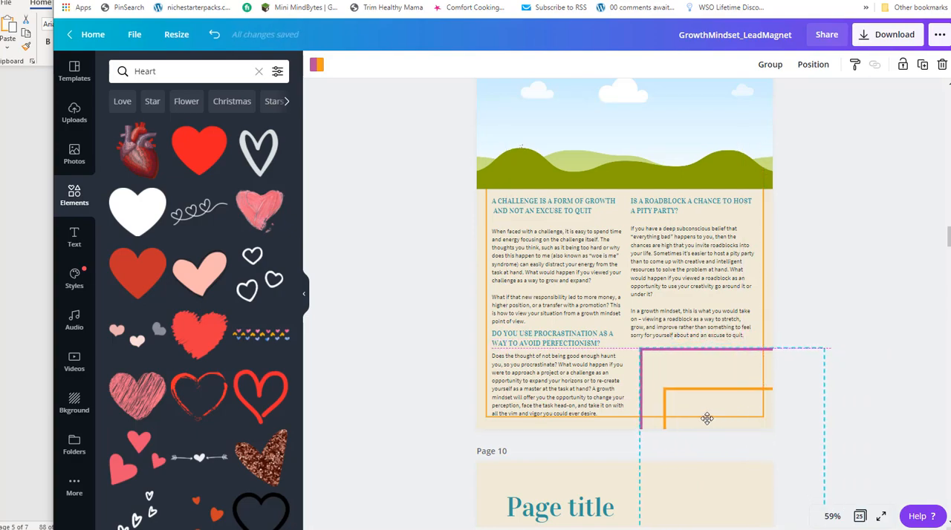
Copy the duplicated coral outline from the cover onto page 9 and place it between the purple and orange outlines.
{"action": "scroll", "coordinate": [827, 263], "scroll_direction": "up", "scroll_amount": 18}
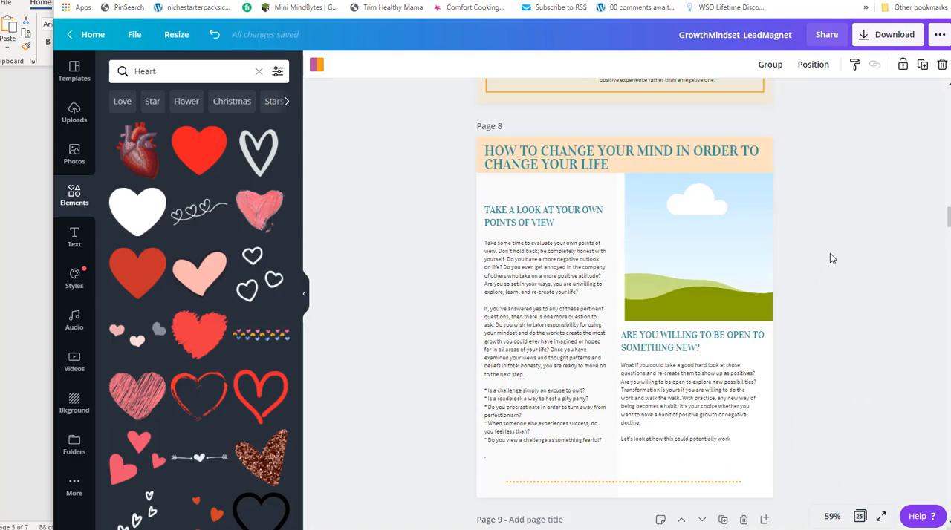
{"action": "scroll", "coordinate": [830, 237], "scroll_direction": "up", "scroll_amount": 20}
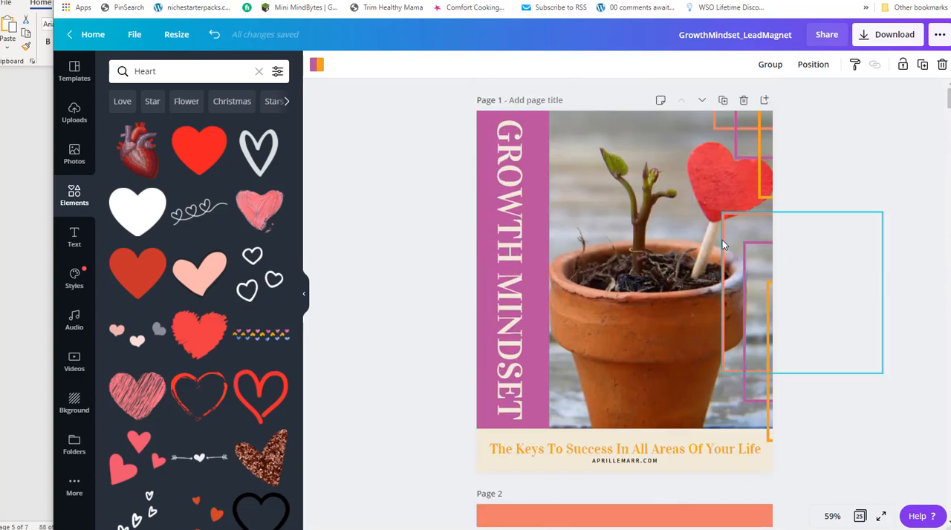
{"action": "left_click", "coordinate": [728, 214]}
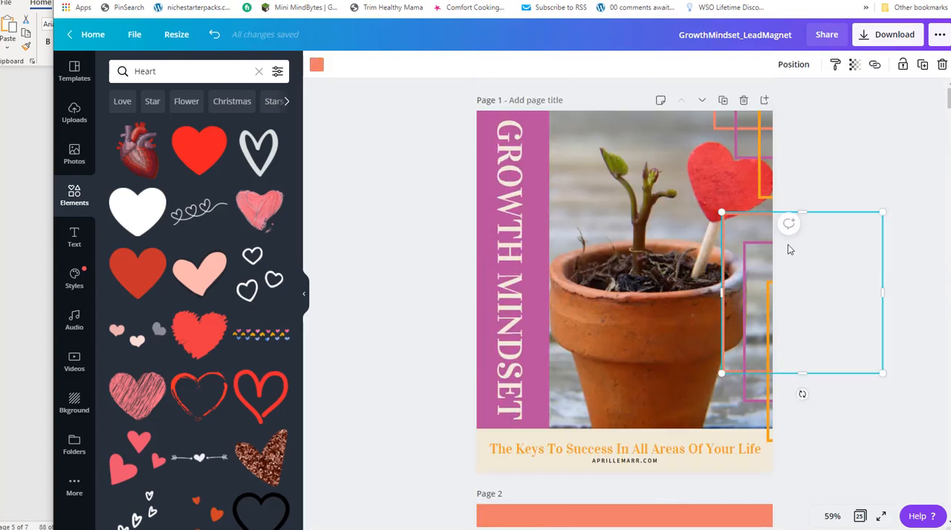
{"action": "scroll", "coordinate": [790, 249], "scroll_direction": "down", "scroll_amount": 15}
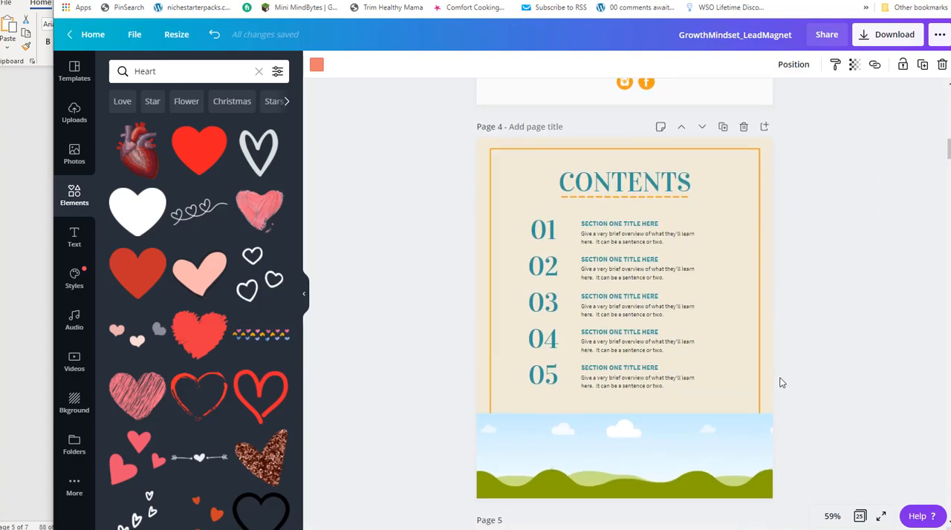
{"action": "scroll", "coordinate": [781, 384], "scroll_direction": "down", "scroll_amount": 20}
{"action": "left_click", "coordinate": [677, 392]}
{"action": "key", "text": "ctrl+v"}
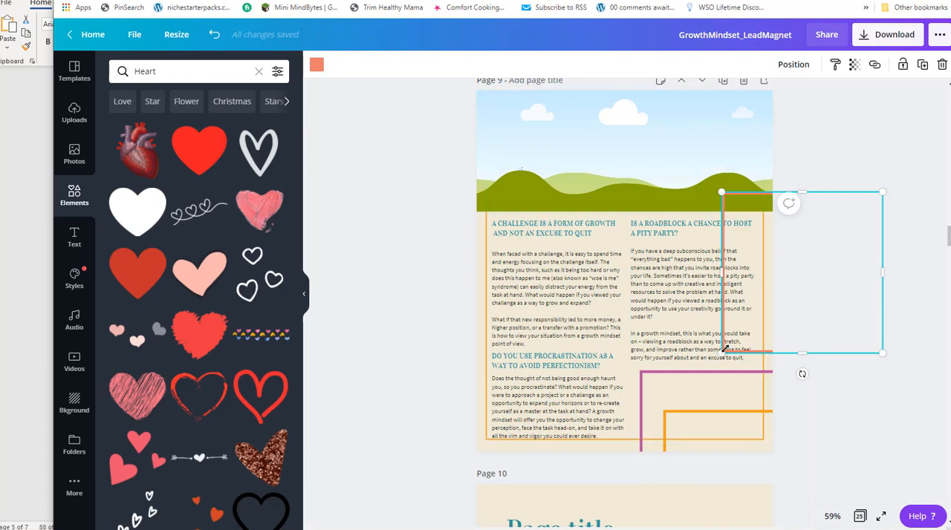
{"action": "left_click", "coordinate": [823, 257]}
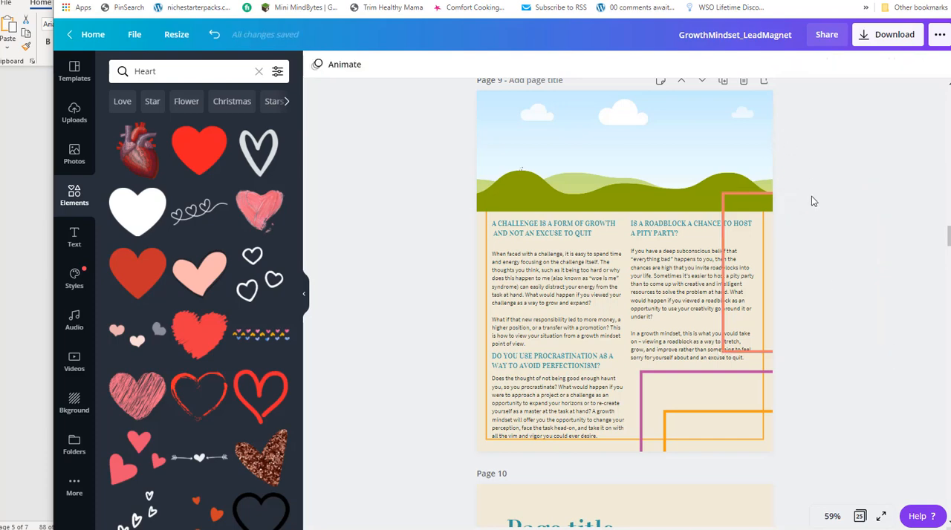
{"action": "left_click_drag", "start_coordinate": [732, 342], "coordinate": [673, 384]}
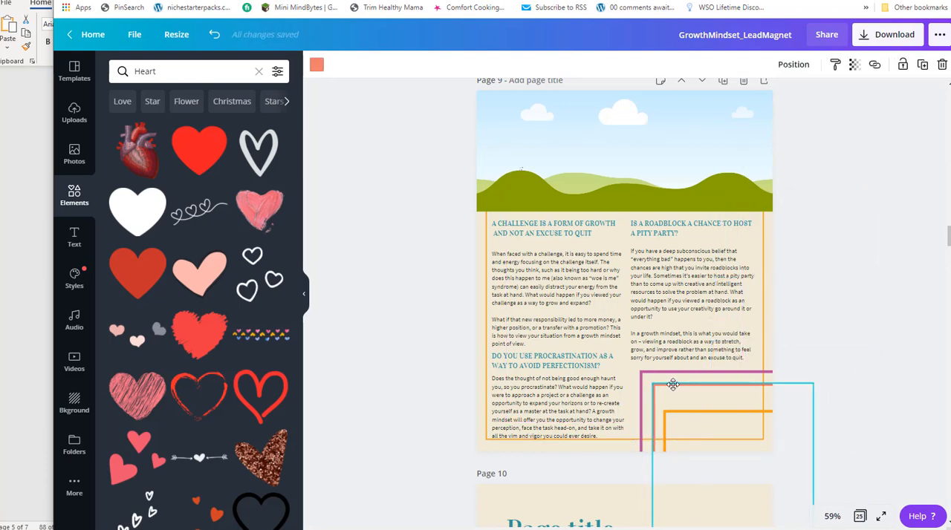
Try to select the purple, coral and orange outlines on page 9 together and shift the coral one slightly.
{"action": "left_click", "coordinate": [860, 284]}
{"action": "left_click_drag", "start_coordinate": [705, 401], "coordinate": [779, 369]}
{"action": "left_click", "coordinate": [748, 374]}
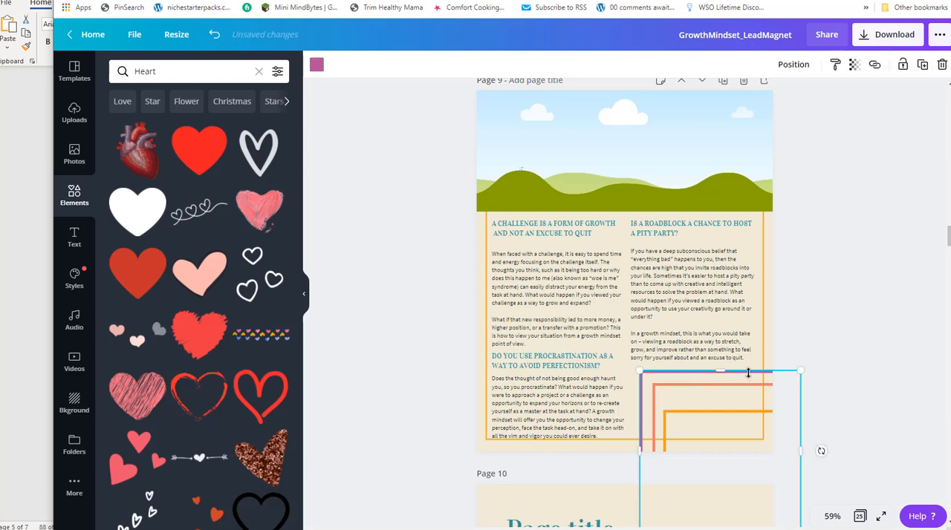
{"action": "left_click", "coordinate": [742, 386], "text": "shift"}
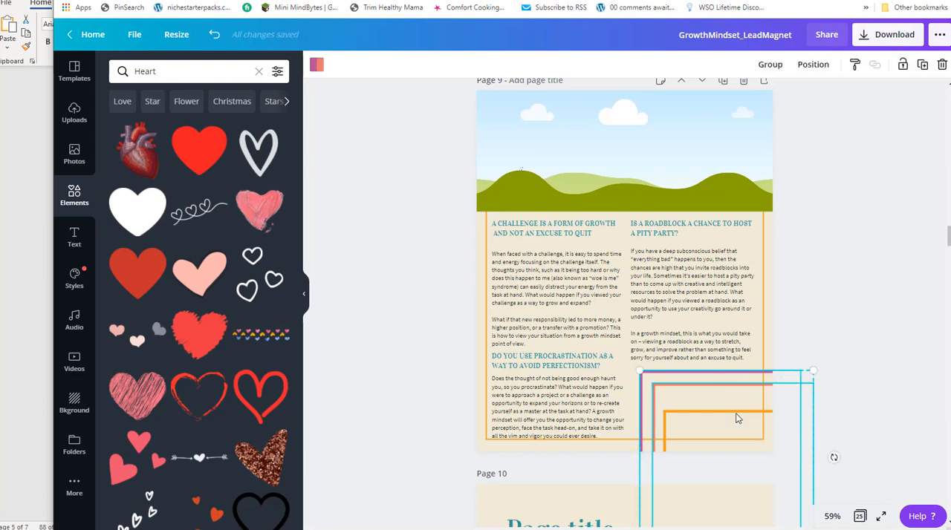
{"action": "left_click", "coordinate": [737, 413]}
{"action": "left_click_drag", "start_coordinate": [704, 388], "coordinate": [708, 418]}
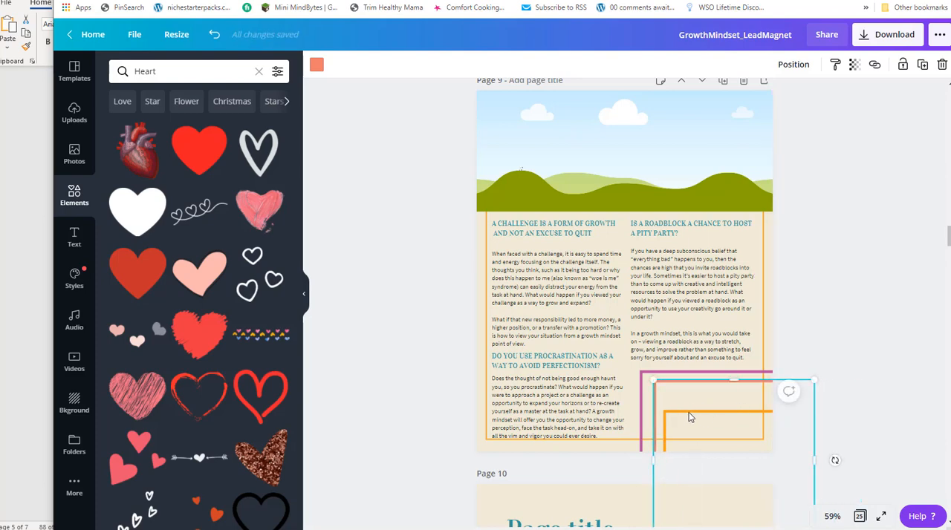
Shift the orange outline up and outward, and shrink the coral outline so it nests inside the orange one.
{"action": "left_click", "coordinate": [919, 312]}
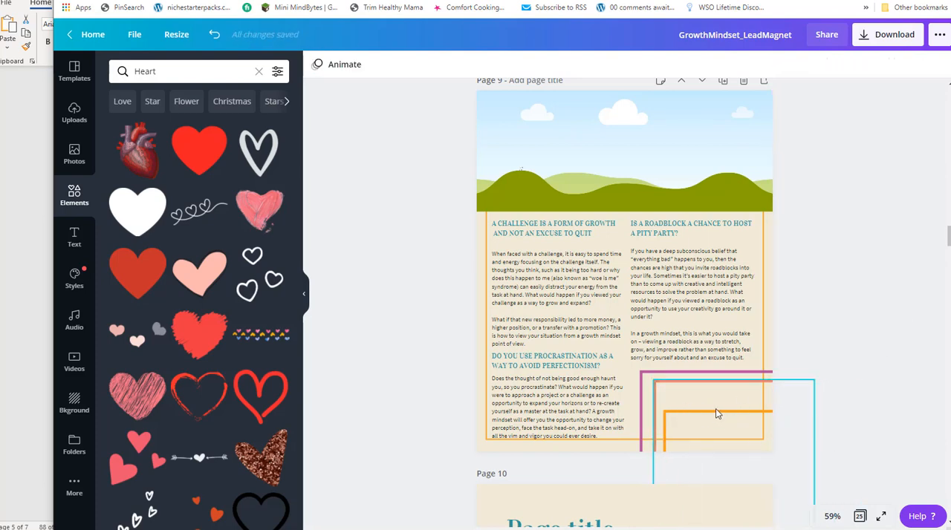
{"action": "left_click", "coordinate": [716, 414]}
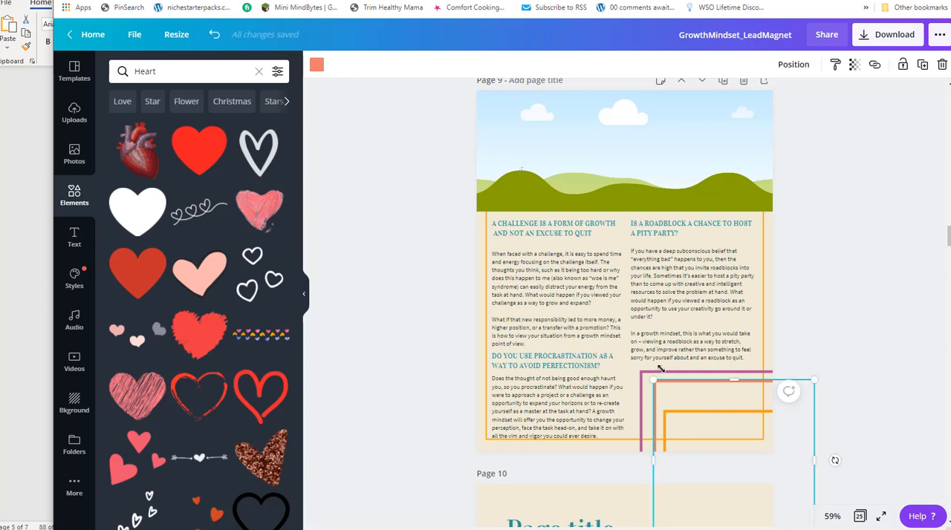
{"action": "left_click_drag", "start_coordinate": [690, 370], "coordinate": [679, 390]}
{"action": "left_click_drag", "start_coordinate": [726, 434], "coordinate": [701, 405]}
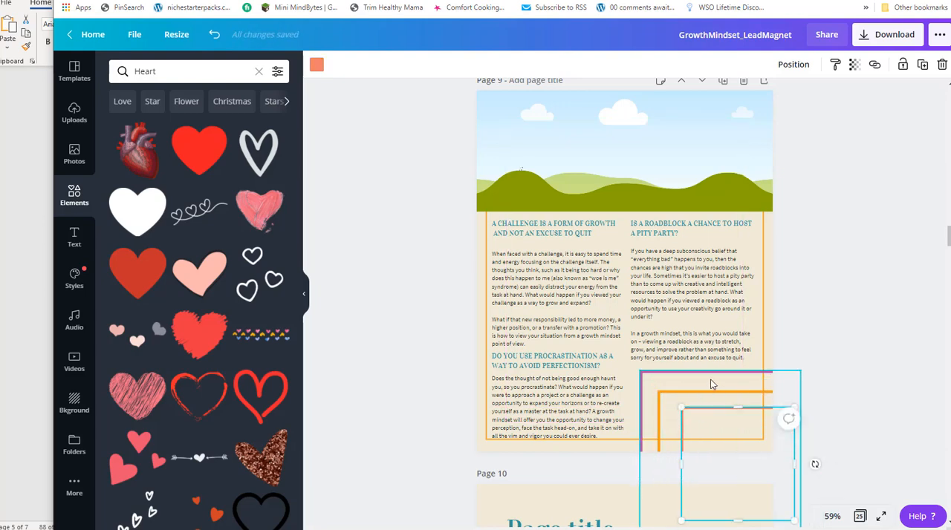
Make the purple outline the innermost one and shrink the orange outline so it closely surrounds the coral one on page 9.
{"action": "left_click_drag", "start_coordinate": [710, 372], "coordinate": [789, 417]}
{"action": "left_click", "coordinate": [698, 413]}
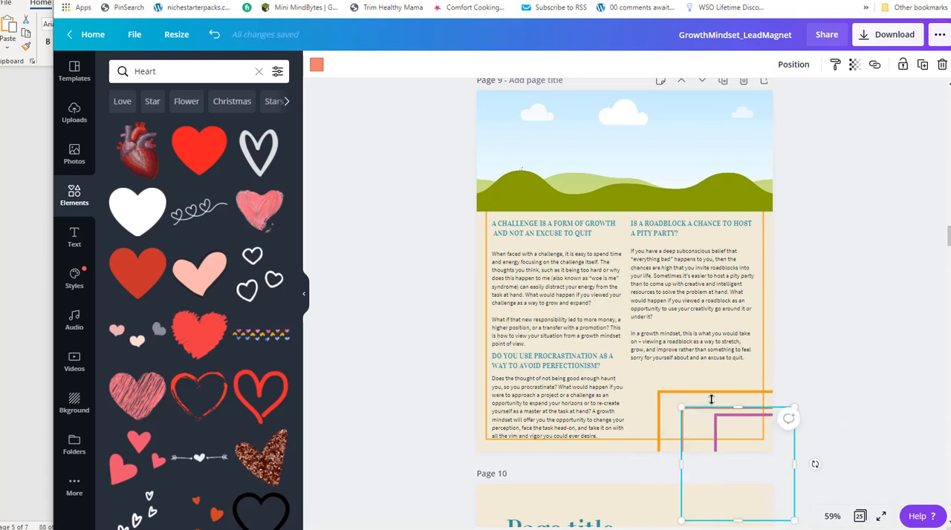
{"action": "left_click", "coordinate": [701, 404]}
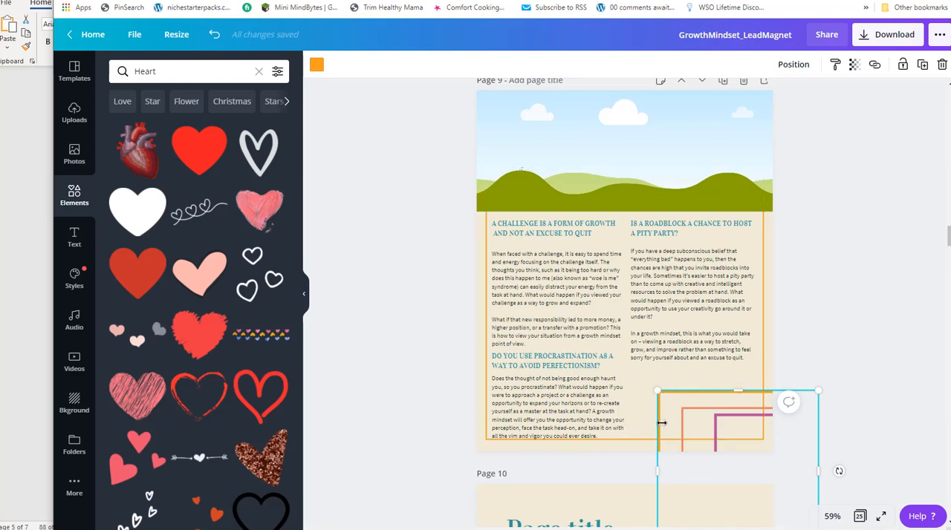
{"action": "left_click_drag", "start_coordinate": [818, 389], "coordinate": [796, 408]}
{"action": "mouse_move", "coordinate": [655, 479]}
{"action": "left_mouse_down"}
{"action": "mouse_move", "coordinate": [701, 479]}
{"action": "mouse_move", "coordinate": [666, 478]}
{"action": "left_mouse_up"}
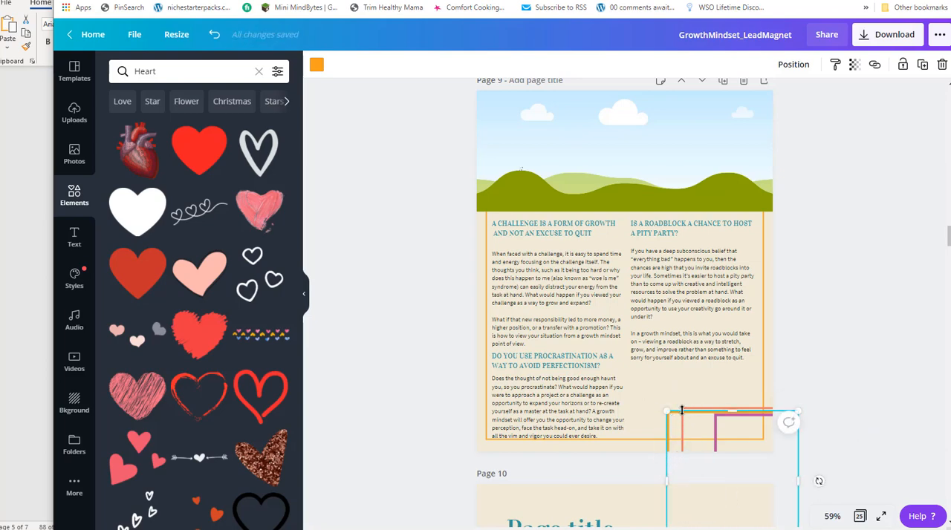
{"action": "left_click_drag", "start_coordinate": [733, 413], "coordinate": [734, 397]}
{"action": "left_click", "coordinate": [846, 300]}
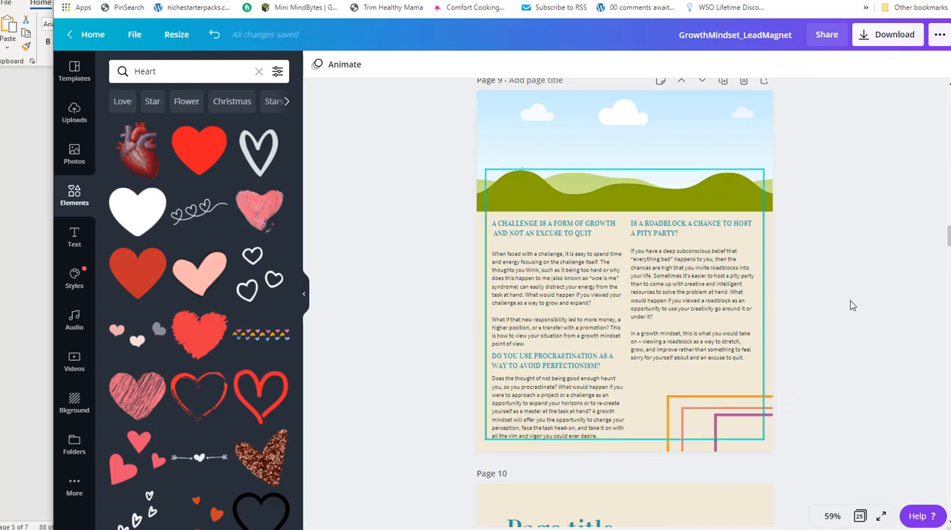
Review the layouts of pages 8 to 10 and compare page 9's text with the Notepad report to locate the next unused section.
{"action": "scroll", "coordinate": [623, 445], "scroll_direction": "up", "scroll_amount": 8}
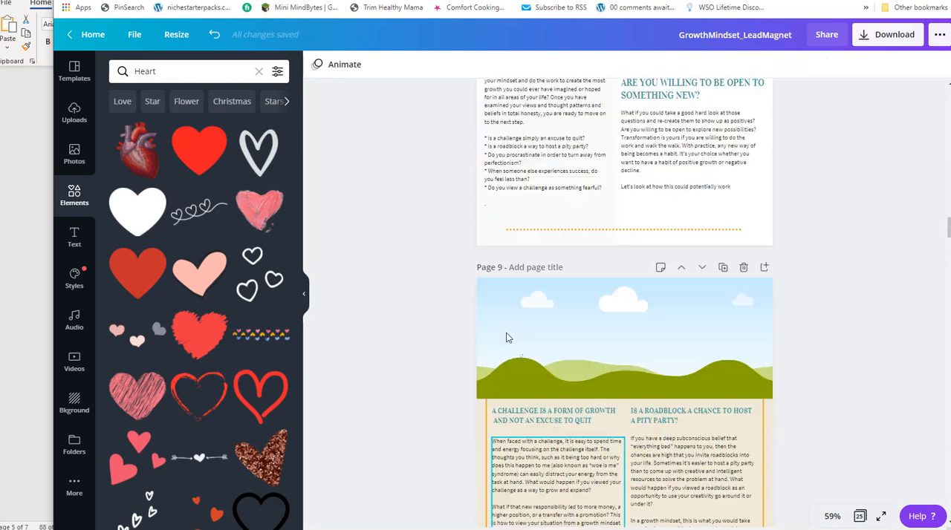
{"action": "scroll", "coordinate": [583, 312], "scroll_direction": "down", "scroll_amount": 15}
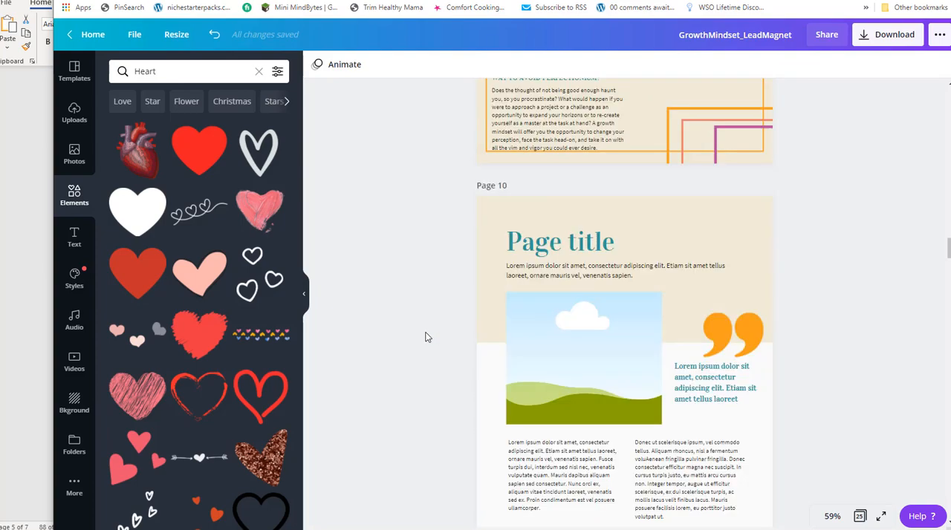
{"action": "scroll", "coordinate": [431, 319], "scroll_direction": "down", "scroll_amount": 2}
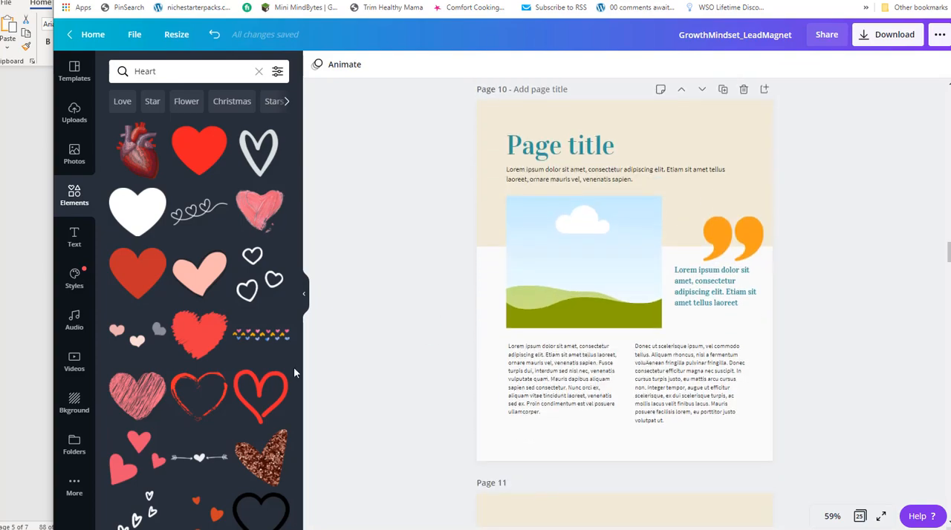
{"action": "key", "text": "alt+Tab"}
{"action": "key", "text": "alt+Tab"}
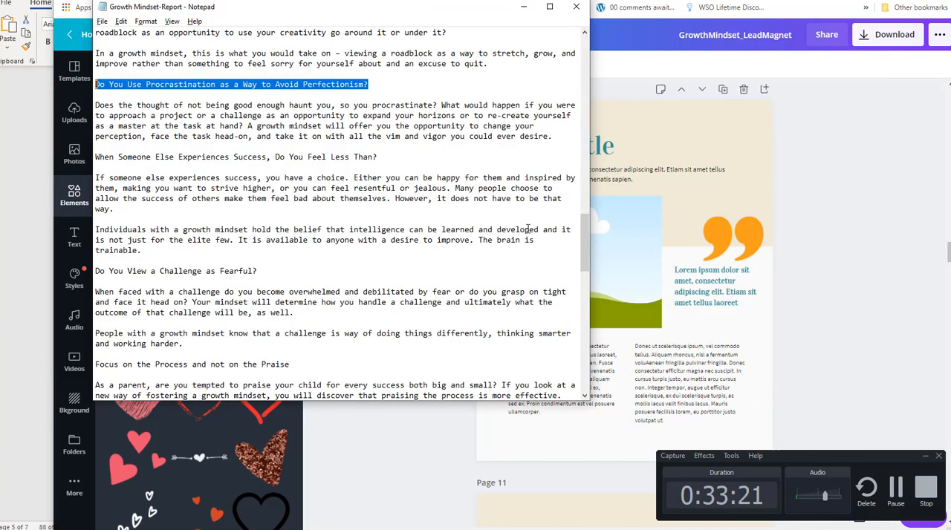
{"action": "scroll", "coordinate": [186, 236], "scroll_direction": "up", "scroll_amount": 1}
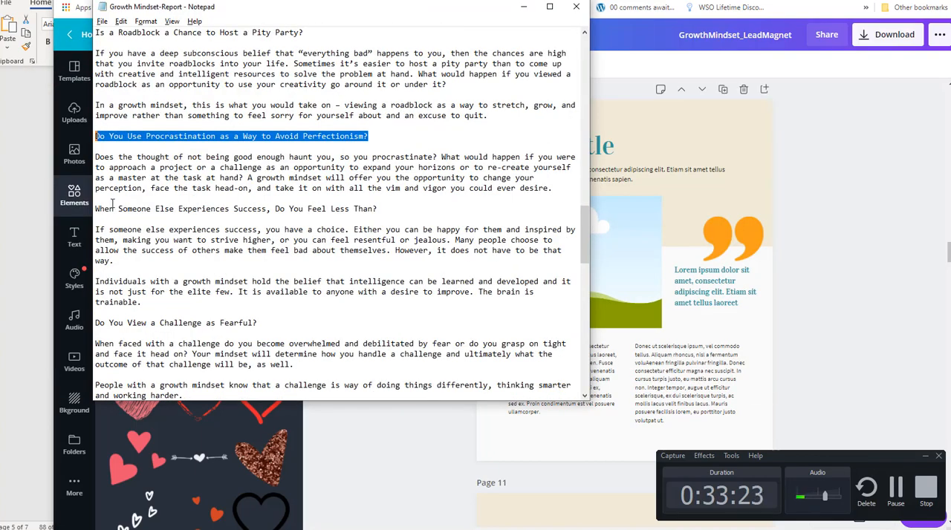
{"action": "scroll", "coordinate": [156, 129], "scroll_direction": "up", "scroll_amount": 2}
{"action": "scroll", "coordinate": [158, 134], "scroll_direction": "down", "scroll_amount": 2}
{"action": "left_click", "coordinate": [124, 240]}
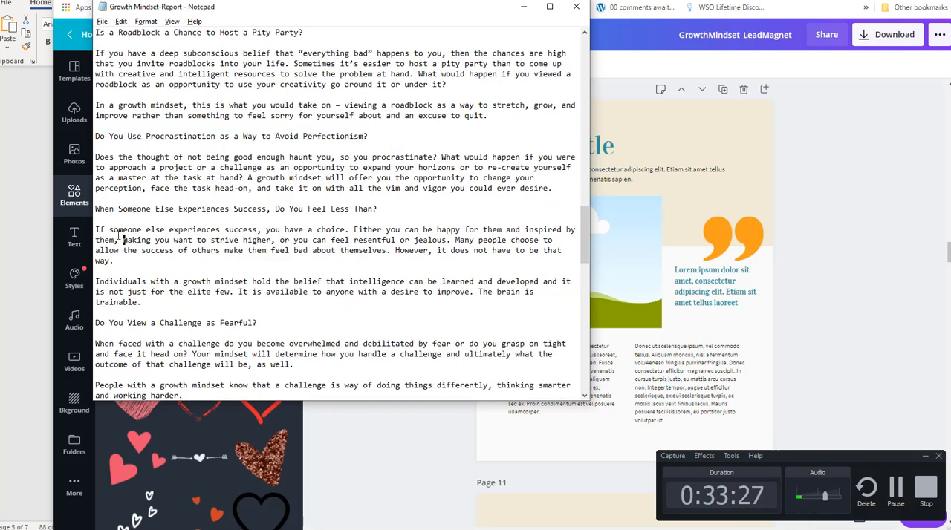
{"action": "scroll", "coordinate": [618, 290], "scroll_direction": "up", "scroll_amount": 5}
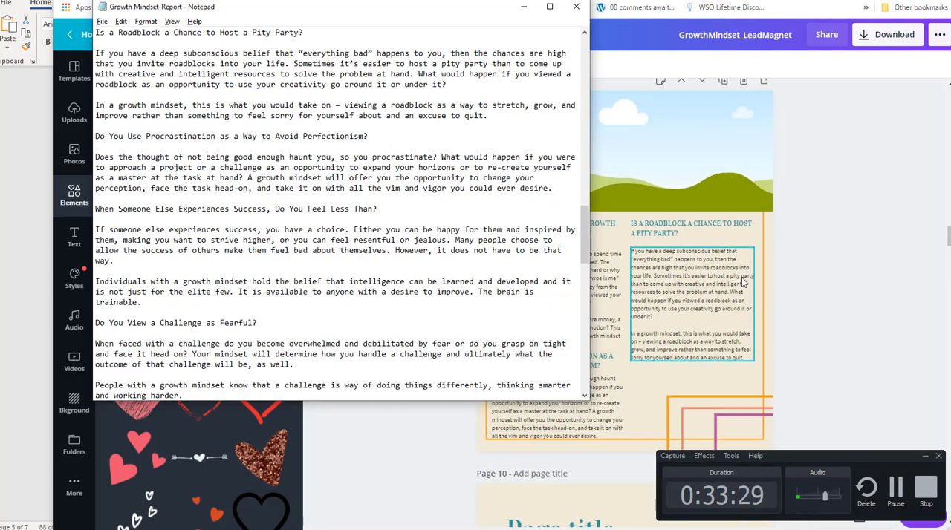
{"action": "left_click", "coordinate": [619, 292]}
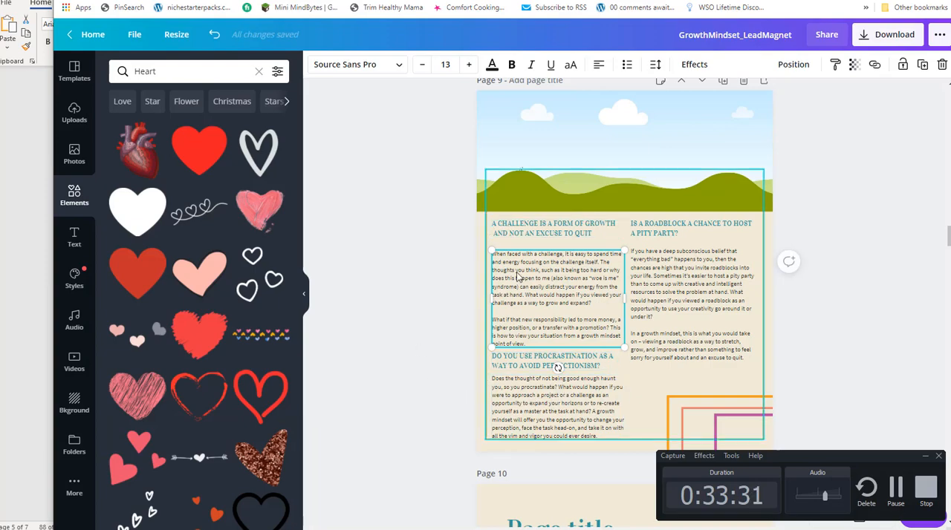
Copy the report sections "When Someone Else Experiences Success, Do You Feel Less Than?" and "Do You View a Challenge as Fearful?" from Notepad, returning to Canva.
{"action": "key", "text": "alt+Tab"}
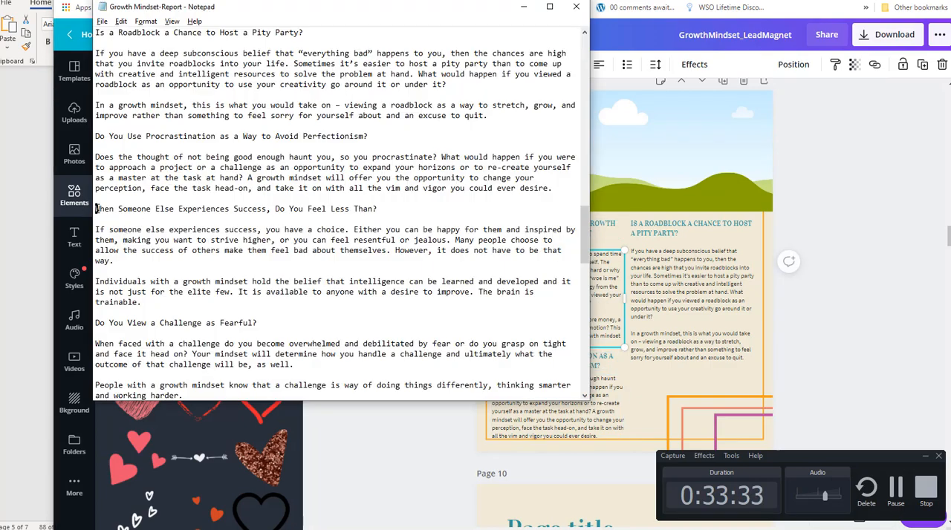
{"action": "scroll", "coordinate": [214, 238], "scroll_direction": "down", "scroll_amount": 3}
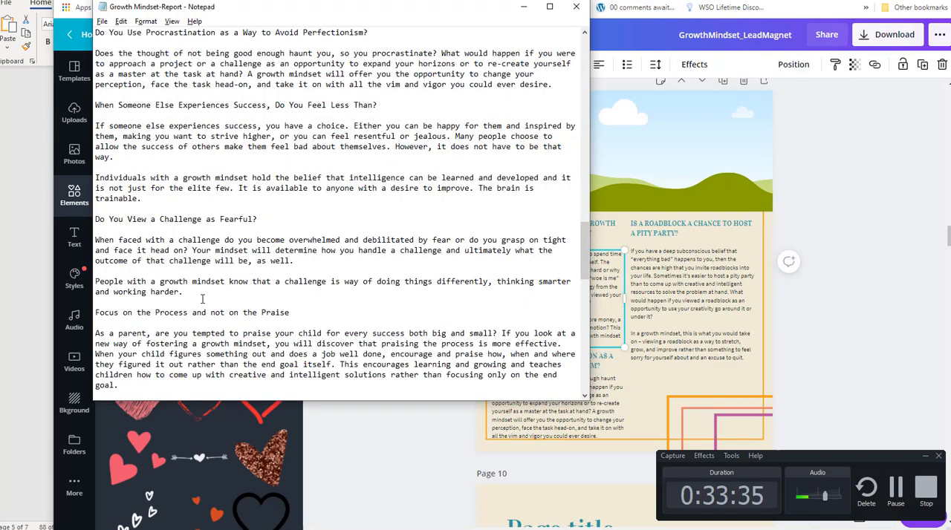
{"action": "left_click", "coordinate": [202, 299], "text": "shift"}
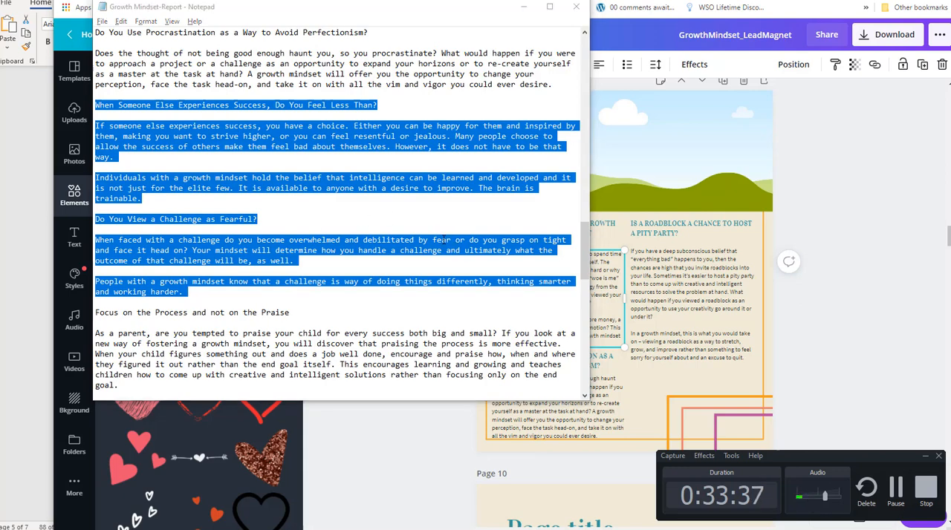
{"action": "key", "text": "alt+Tab"}
Duplicate page 7, "What Does Changing Your Mind Mean?", and move the copy down until it becomes page 10.
{"action": "scroll", "coordinate": [416, 290], "scroll_direction": "up", "scroll_amount": 5}
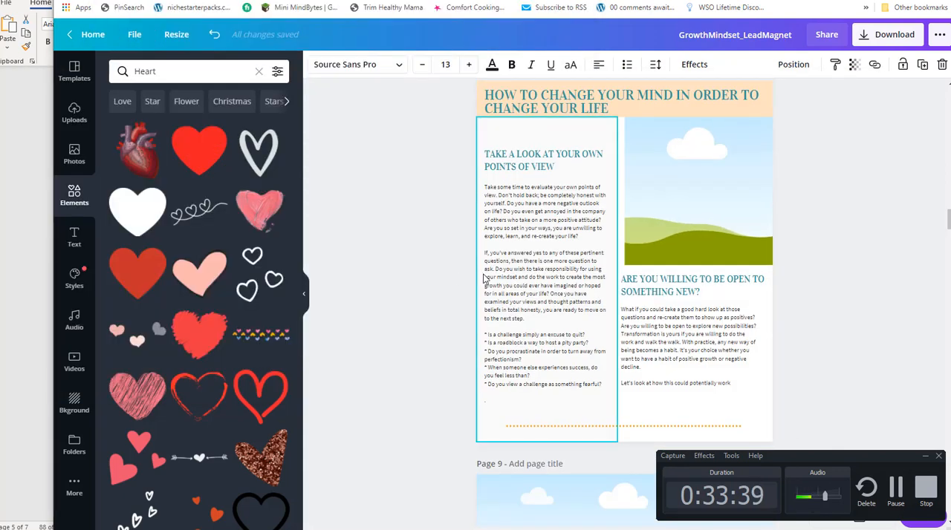
{"action": "scroll", "coordinate": [487, 276], "scroll_direction": "up", "scroll_amount": 7}
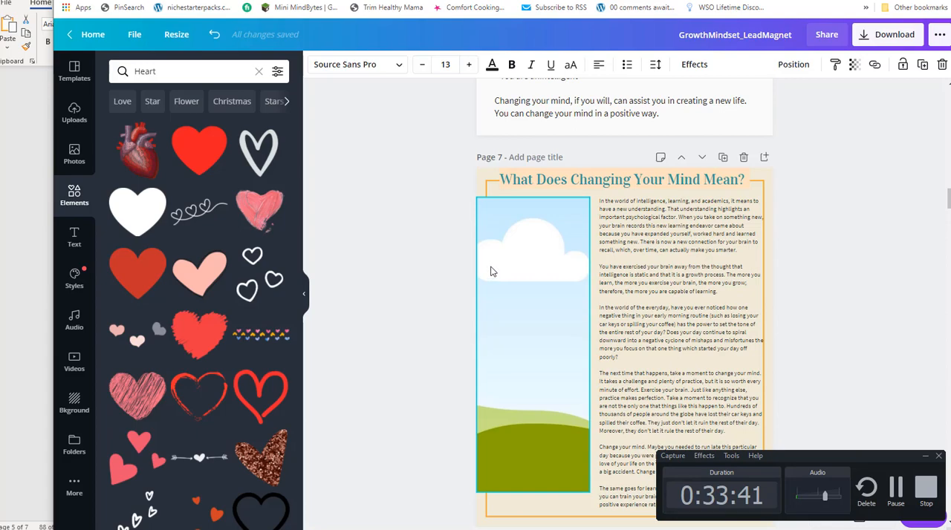
{"action": "scroll", "coordinate": [489, 273], "scroll_direction": "up", "scroll_amount": 5}
{"action": "scroll", "coordinate": [491, 266], "scroll_direction": "down", "scroll_amount": 3}
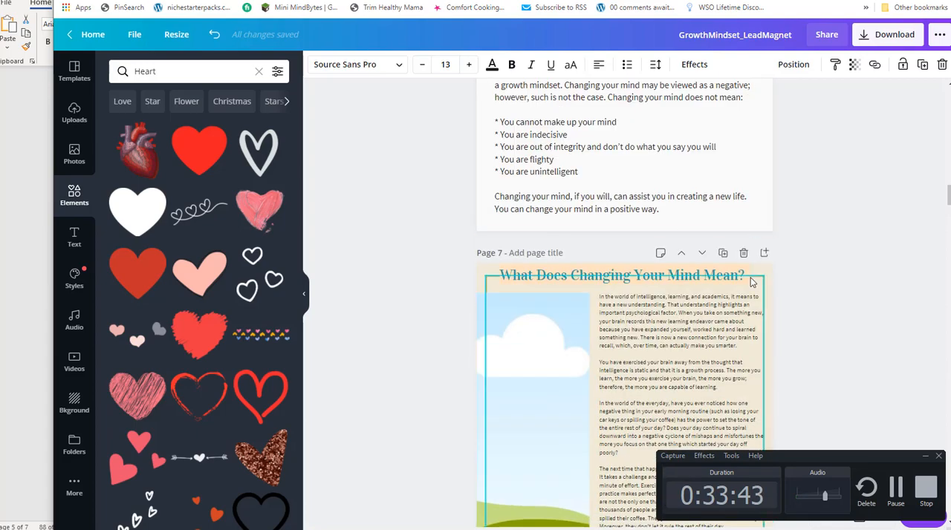
{"action": "left_click", "coordinate": [723, 252]}
{"action": "scroll", "coordinate": [564, 226], "scroll_direction": "down", "scroll_amount": 5}
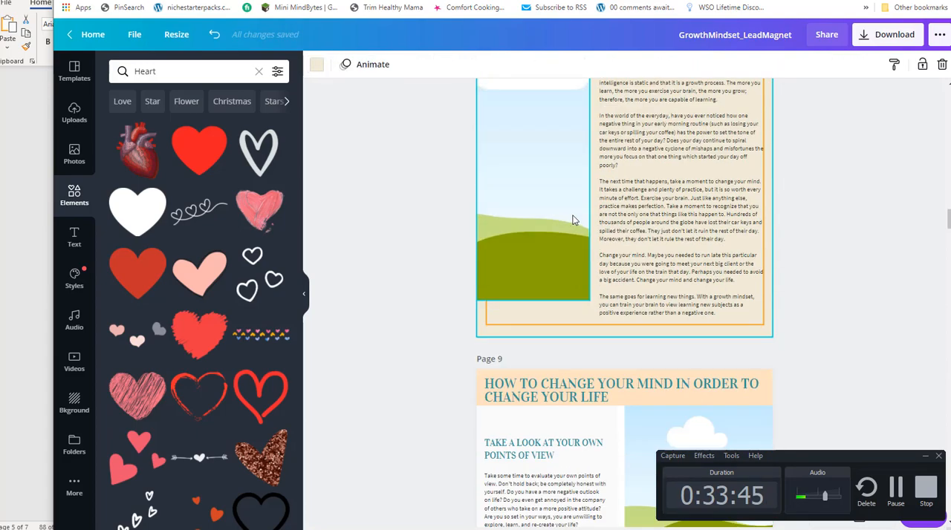
{"action": "scroll", "coordinate": [719, 132], "scroll_direction": "up", "scroll_amount": 3}
{"action": "left_click", "coordinate": [699, 158]}
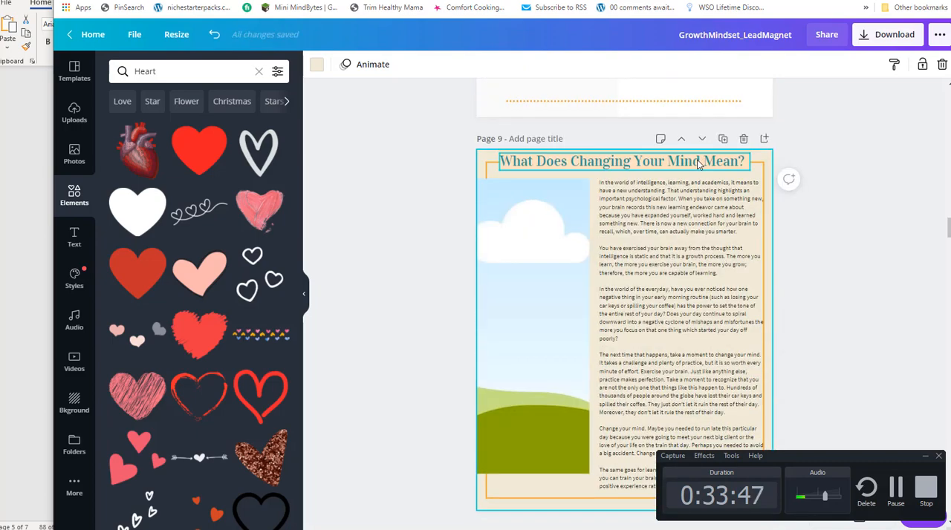
{"action": "left_click", "coordinate": [701, 140]}
{"action": "left_click", "coordinate": [701, 141]}
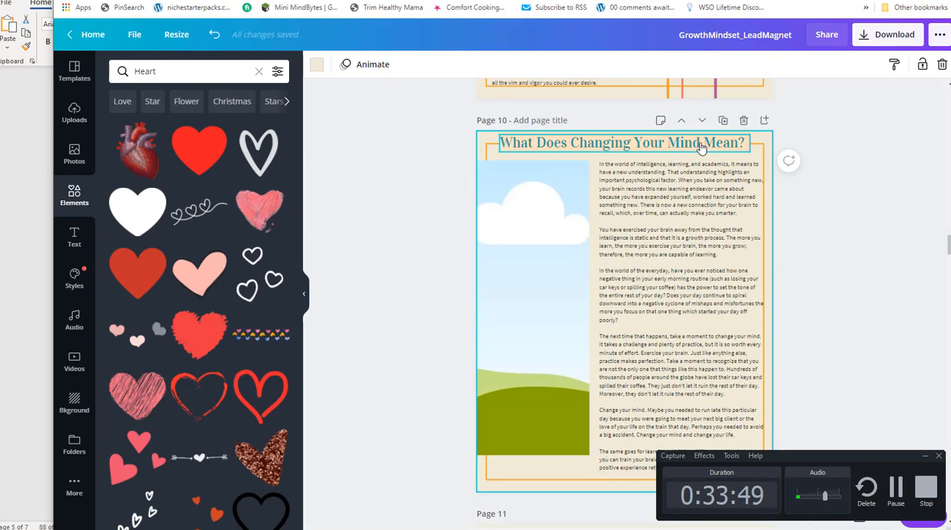
Replace page 10's body text with the copied report sections and delete the page title along with its peach band.
{"action": "left_click", "coordinate": [645, 201]}
{"action": "scroll", "coordinate": [706, 312], "scroll_direction": "down", "scroll_amount": 3}
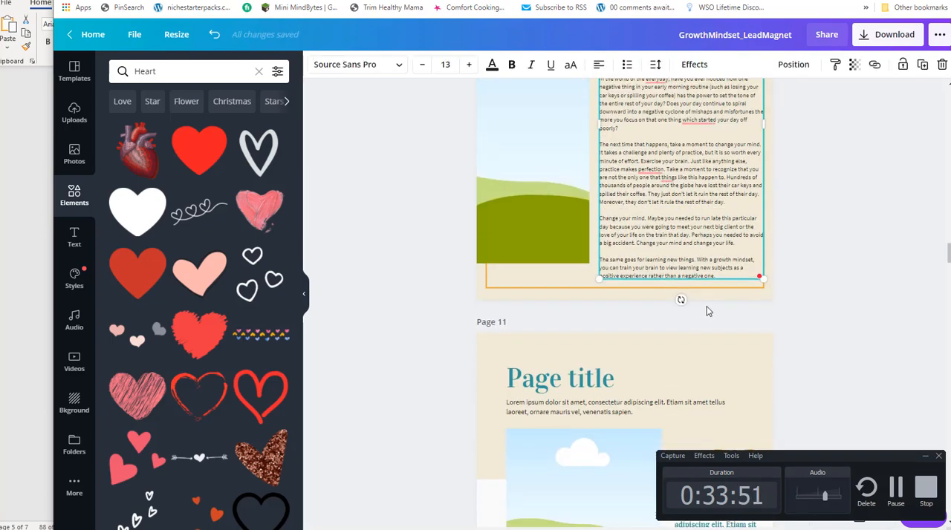
{"action": "left_click_drag", "start_coordinate": [721, 273], "coordinate": [602, 266]}
{"action": "key", "text": "ctrl+v"}
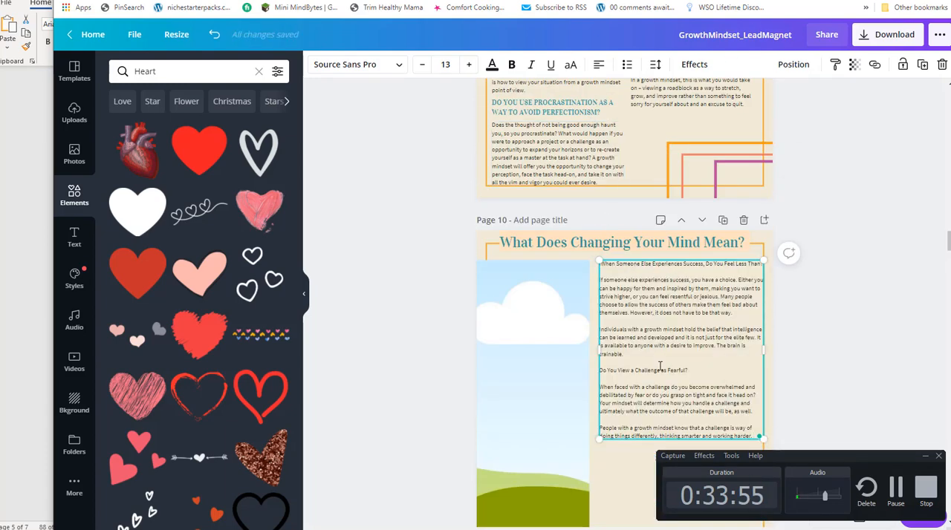
{"action": "left_click", "coordinate": [679, 247]}
{"action": "key", "text": "Delete"}
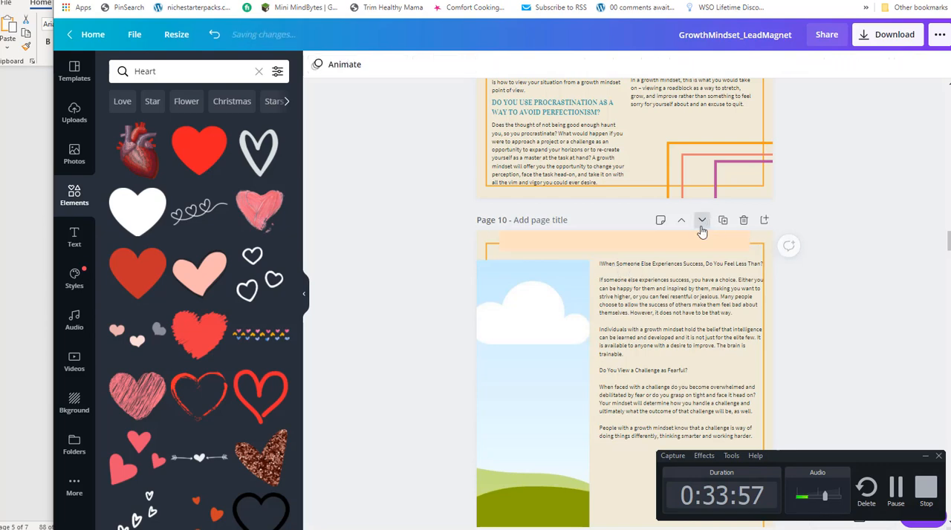
{"action": "left_click", "coordinate": [672, 281]}
Place a copy of page 9's procrastination heading above page 10's lowered body text and widen it to the text column's width.
{"action": "scroll", "coordinate": [644, 292], "scroll_direction": "up", "scroll_amount": 1}
{"action": "scroll", "coordinate": [644, 292], "scroll_direction": "up", "scroll_amount": 1}
{"action": "left_click", "coordinate": [559, 212]}
{"action": "scroll", "coordinate": [675, 278], "scroll_direction": "down", "scroll_amount": 1}
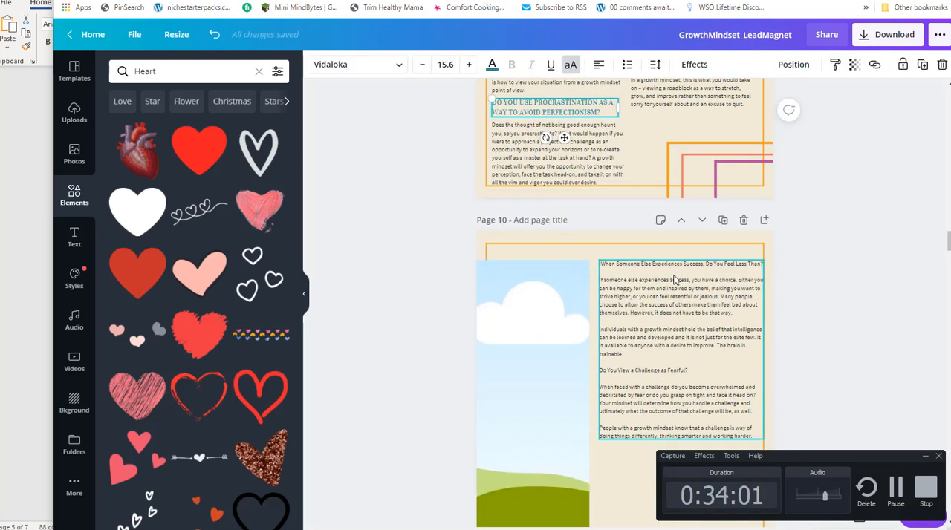
{"action": "left_click", "coordinate": [673, 278]}
{"action": "key", "text": "ctrl+v"}
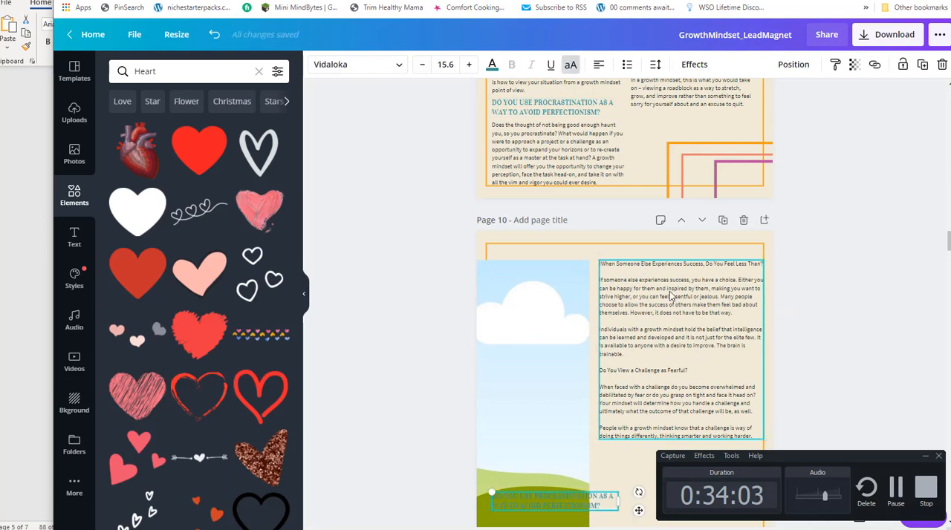
{"action": "left_click_drag", "start_coordinate": [559, 487], "coordinate": [663, 260]}
{"action": "left_click_drag", "start_coordinate": [656, 347], "coordinate": [655, 366]}
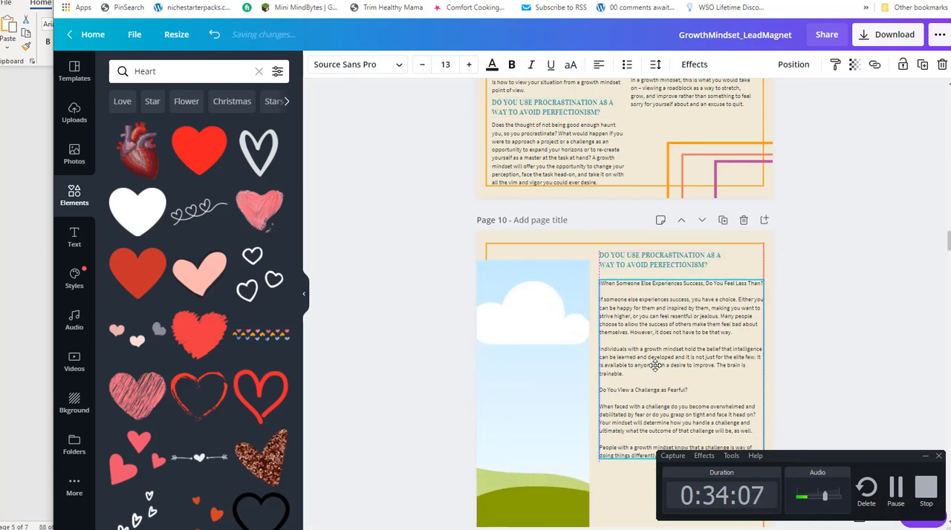
{"action": "left_click", "coordinate": [724, 265]}
{"action": "left_click_drag", "start_coordinate": [733, 260], "coordinate": [765, 261]}
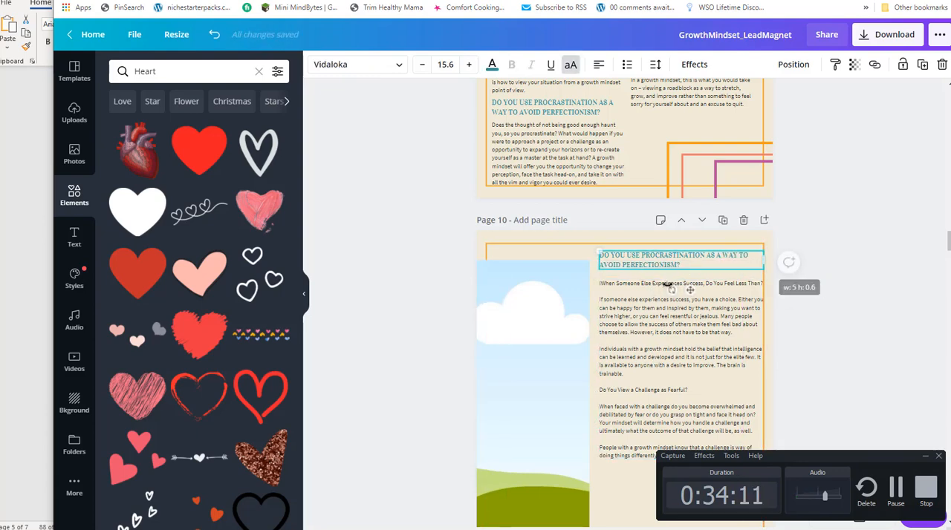
Move the line "When Someone Else Experiences Success, Do You Feel Less Than?" from page 10's body text into the heading, replacing its text.
{"action": "left_click", "coordinate": [670, 285]}
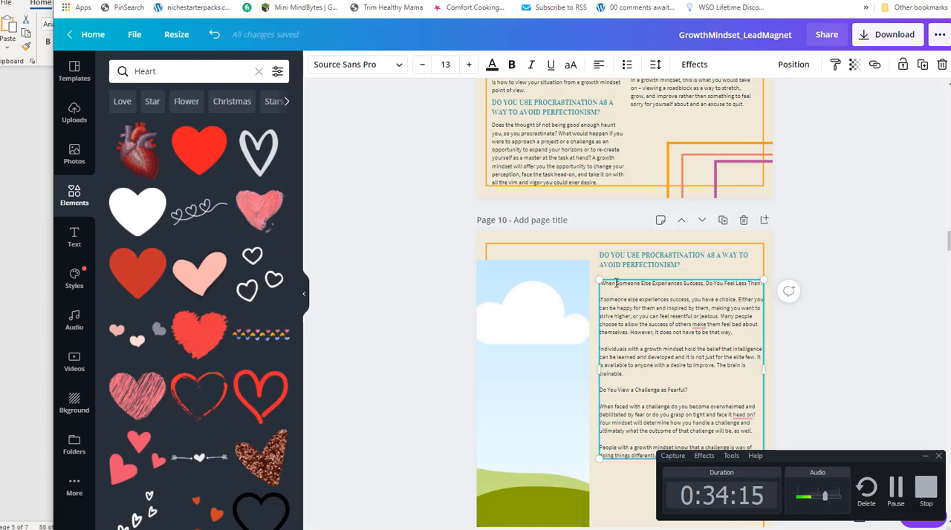
{"action": "left_click_drag", "start_coordinate": [602, 283], "coordinate": [761, 308]}
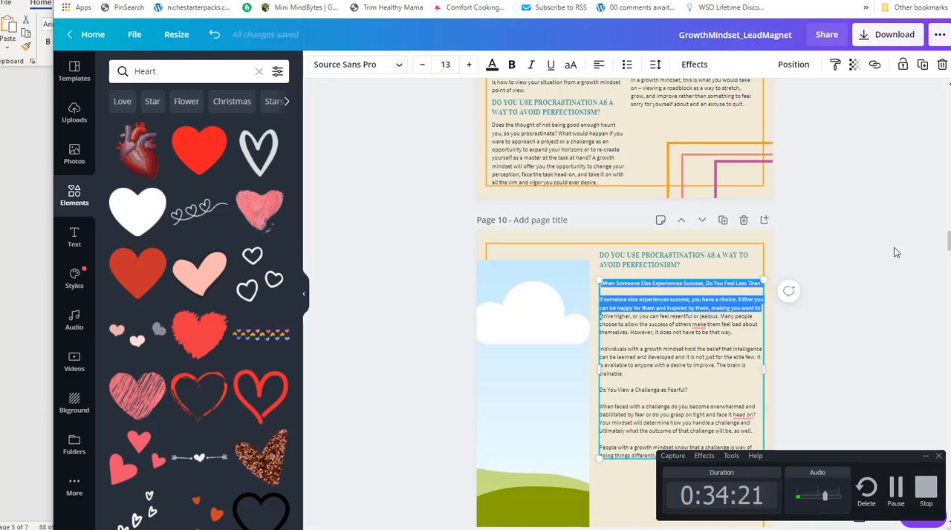
{"action": "left_click_drag", "start_coordinate": [762, 364], "coordinate": [758, 363]}
{"action": "left_click", "coordinate": [624, 291]}
{"action": "left_click_drag", "start_coordinate": [623, 292], "coordinate": [595, 283]}
{"action": "key", "text": "ctrl+x"}
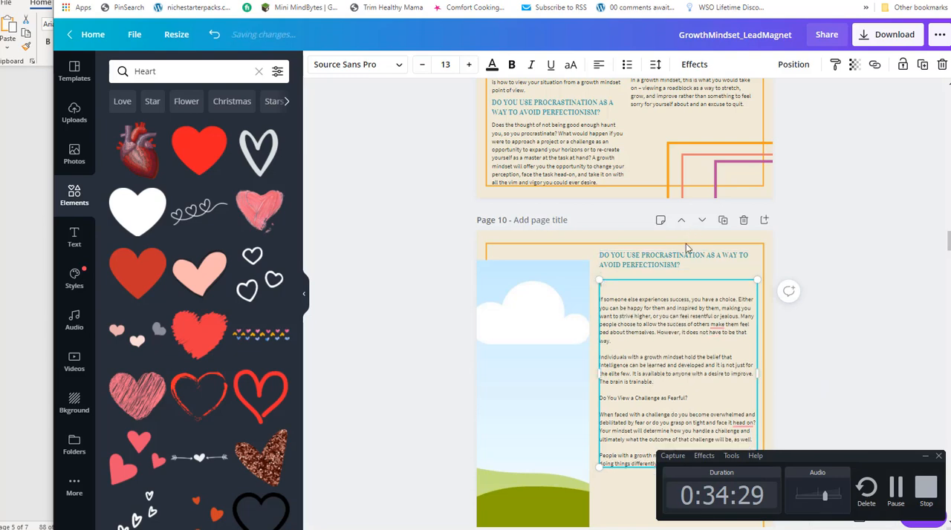
{"action": "left_click", "coordinate": [682, 263]}
{"action": "left_click_drag", "start_coordinate": [690, 262], "coordinate": [590, 249]}
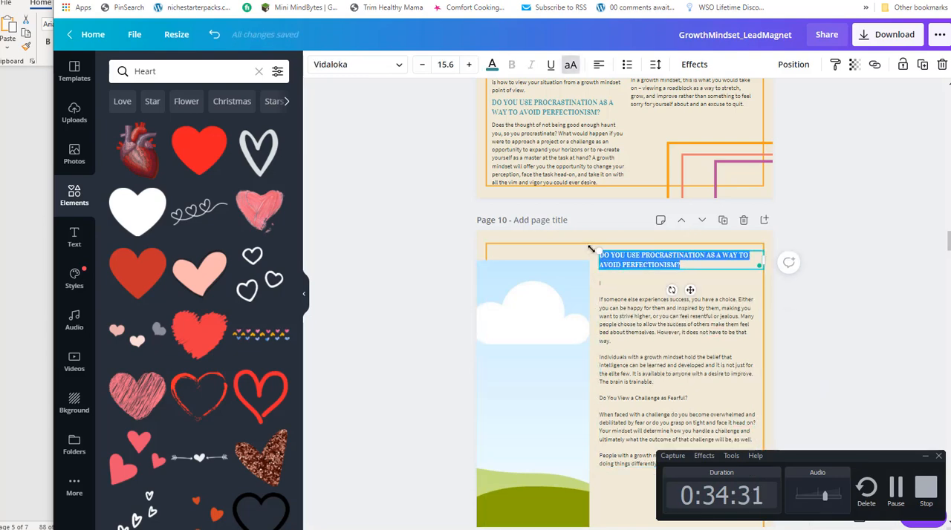
{"action": "key", "text": "ctrl+v"}
Remove the blank lines at the start of page 10's body text and shift the heading and body slightly down.
{"action": "left_click", "coordinate": [613, 288]}
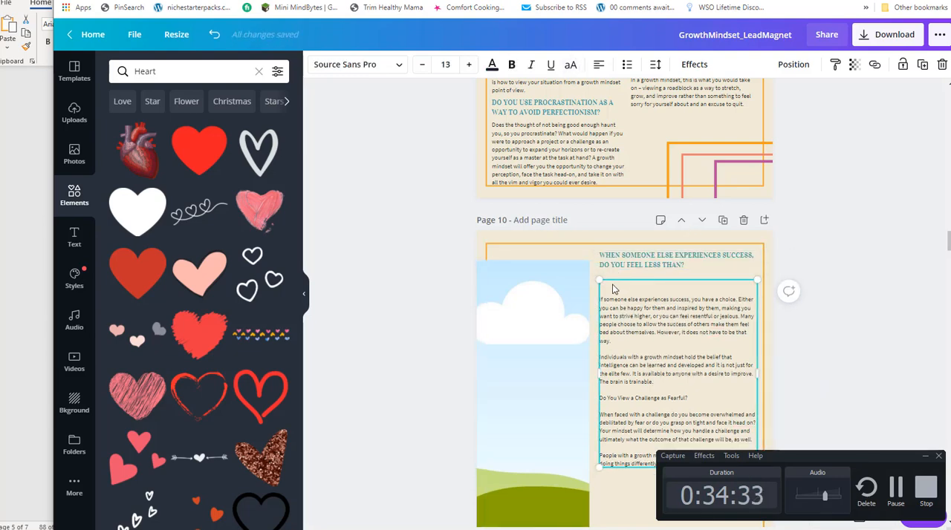
{"action": "key", "text": "Delete"}
{"action": "key", "text": "Delete"}
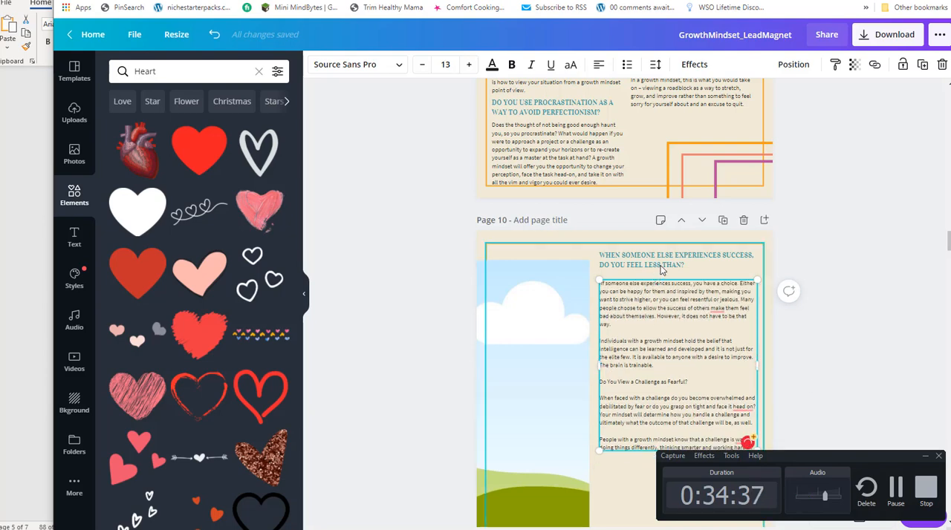
{"action": "left_click", "coordinate": [666, 258]}
{"action": "left_click_drag", "start_coordinate": [666, 318], "coordinate": [665, 342]}
{"action": "left_click_drag", "start_coordinate": [663, 265], "coordinate": [664, 274]}
{"action": "left_click_drag", "start_coordinate": [666, 338], "coordinate": [662, 323]}
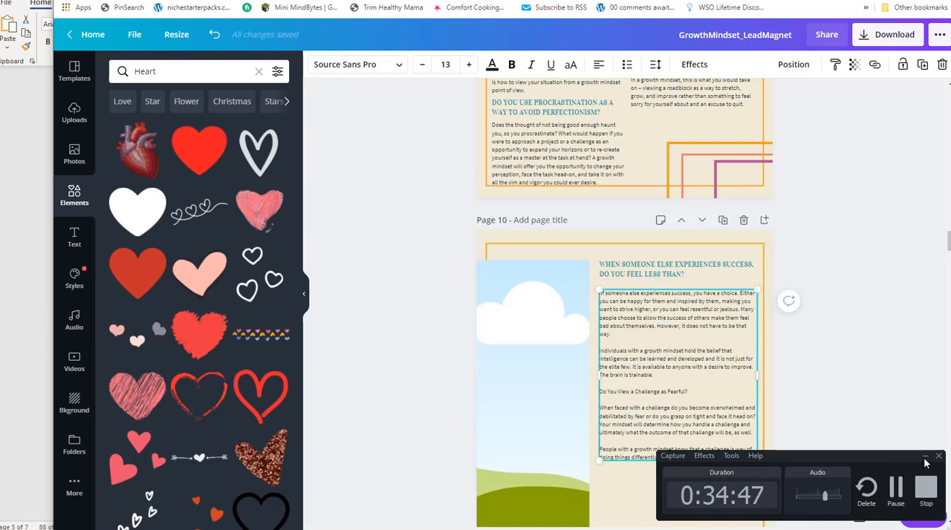
{"action": "left_click", "coordinate": [924, 456]}
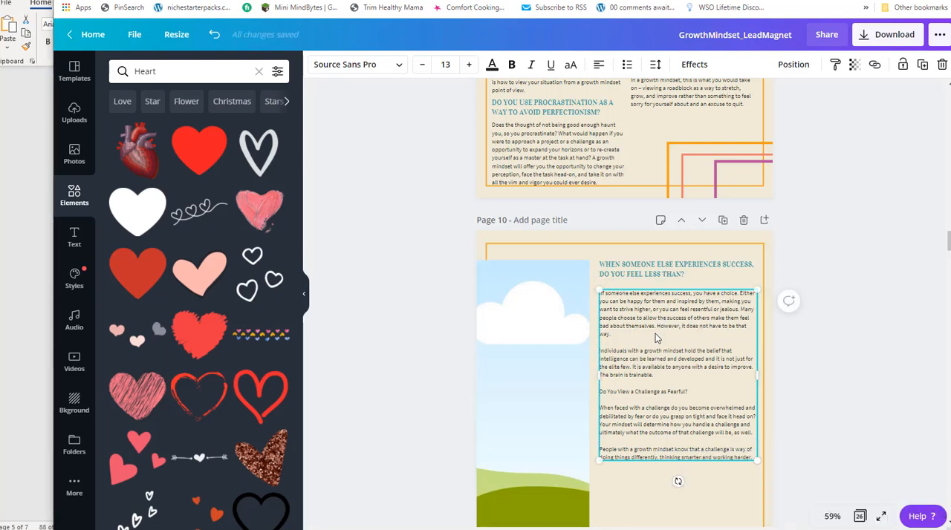
Duplicate page 10's heading and place the copy directly below the body text, aligned with the text column.
{"action": "left_click", "coordinate": [646, 269]}
{"action": "left_click", "coordinate": [645, 485]}
{"action": "key", "text": "ctrl+v"}
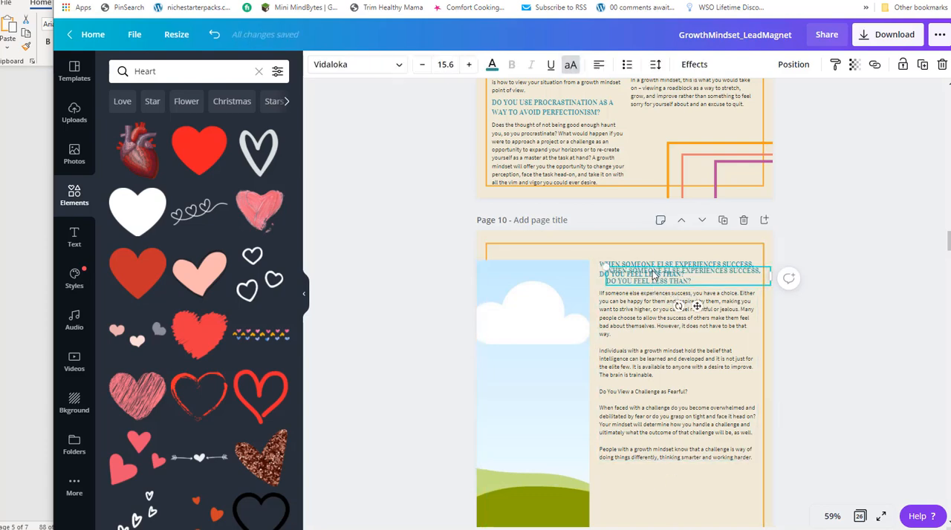
{"action": "left_click_drag", "start_coordinate": [651, 275], "coordinate": [646, 477]}
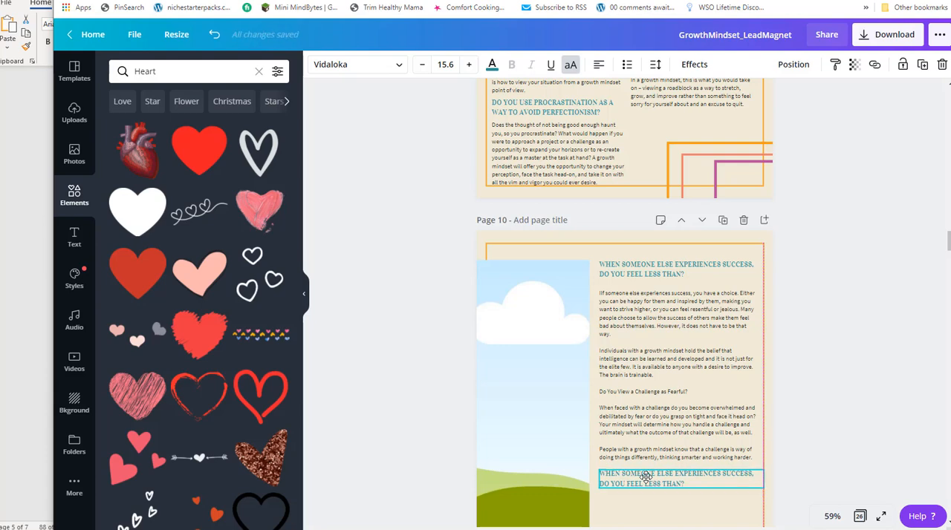
Move the line "Do You View a Challenge as Fearful?" from page 10's body text into the lower heading, replacing its text.
{"action": "left_click", "coordinate": [699, 394]}
{"action": "triple_click", "coordinate": [681, 391]}
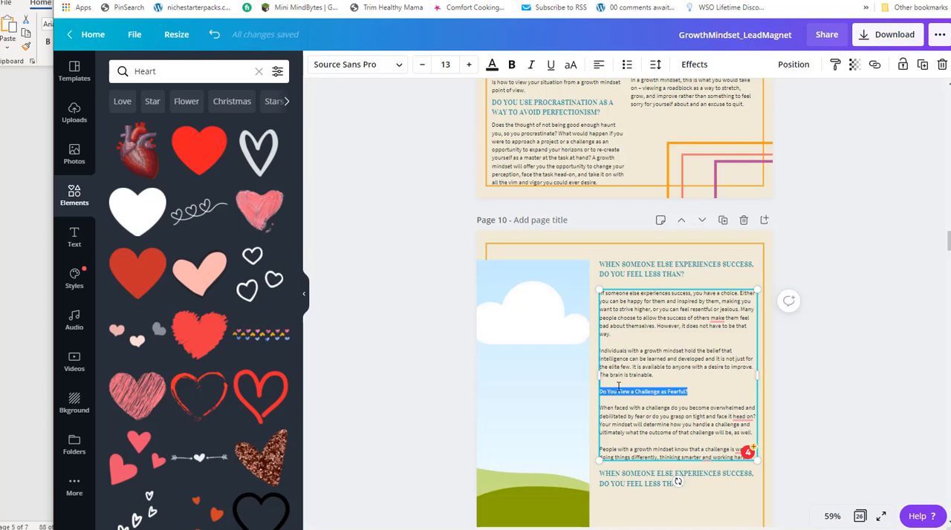
{"action": "key", "text": "ctrl+x"}
{"action": "left_click", "coordinate": [647, 476]}
{"action": "left_click_drag", "start_coordinate": [696, 483], "coordinate": [592, 476]}
{"action": "key", "text": "ctrl+v"}
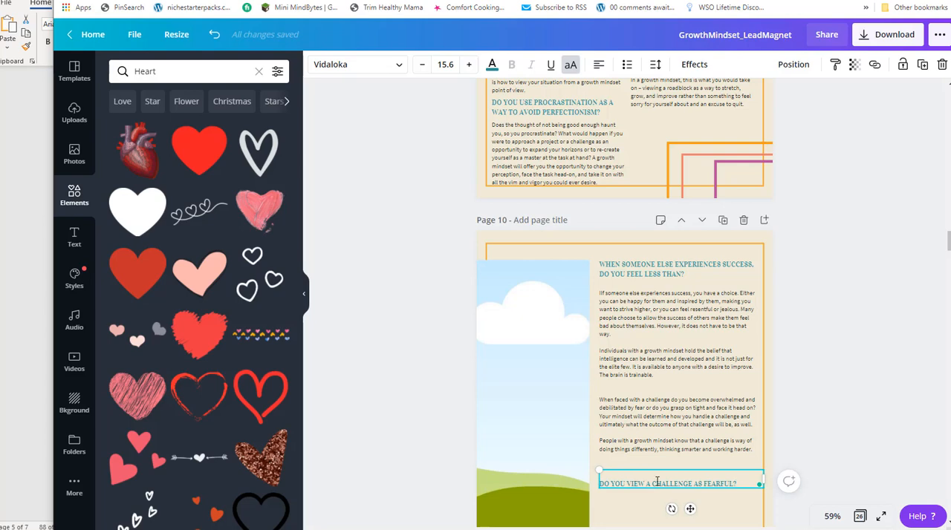
{"action": "key", "text": "BackSpace"}
{"action": "left_click", "coordinate": [684, 414]}
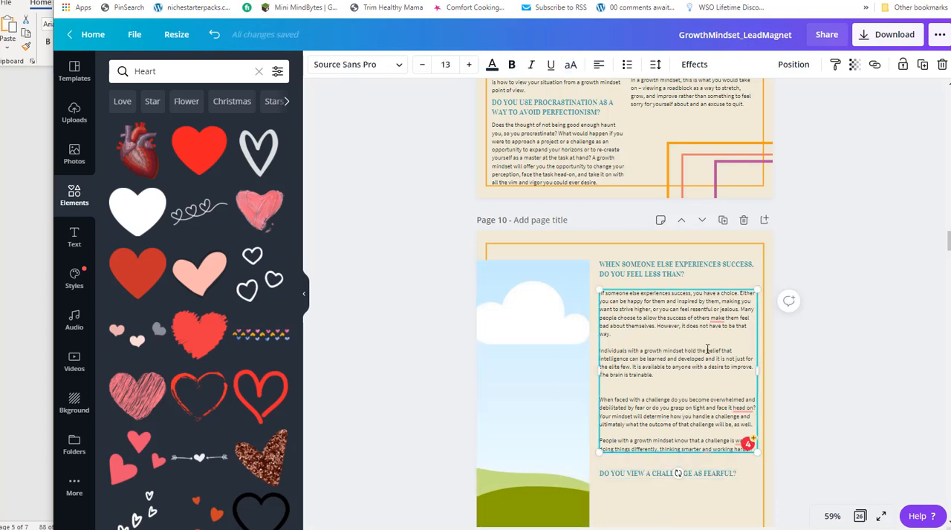
{"action": "left_click", "coordinate": [722, 220]}
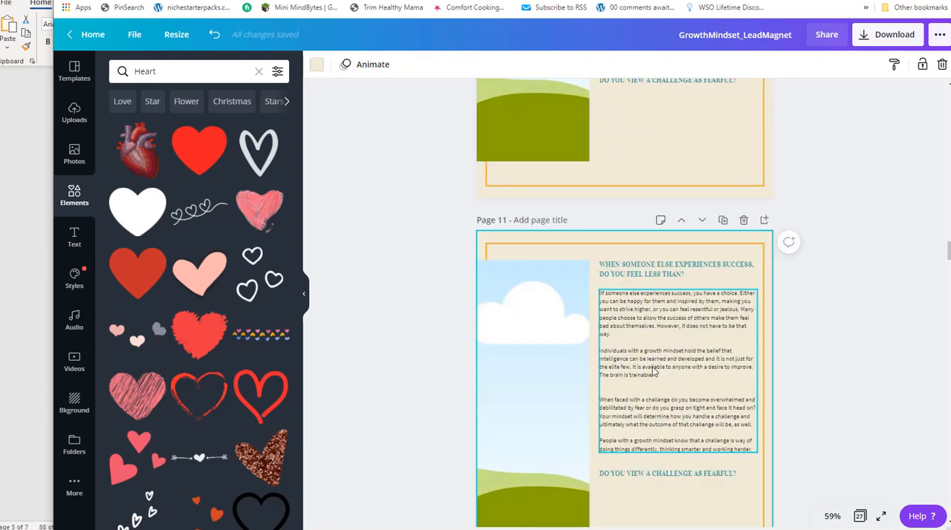
{"action": "scroll", "coordinate": [654, 372], "scroll_direction": "up", "scroll_amount": 4}
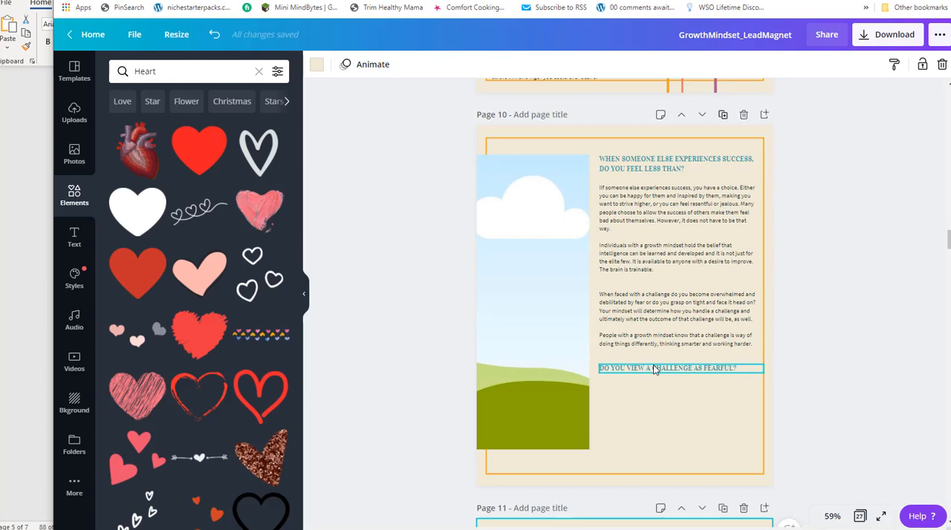
{"action": "scroll", "coordinate": [653, 368], "scroll_direction": "up", "scroll_amount": 2}
{"action": "scroll", "coordinate": [654, 368], "scroll_direction": "down", "scroll_amount": 3}
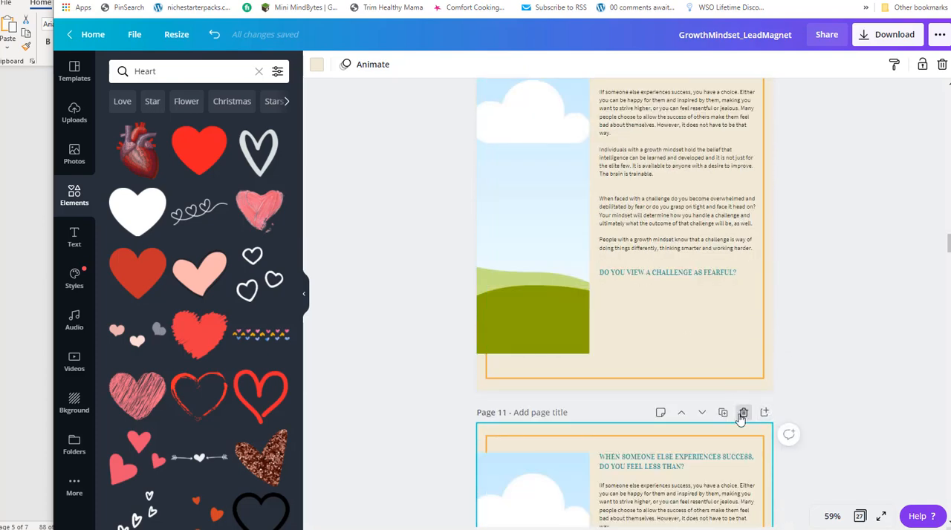
{"action": "left_click", "coordinate": [744, 412]}
{"action": "left_click", "coordinate": [655, 289]}
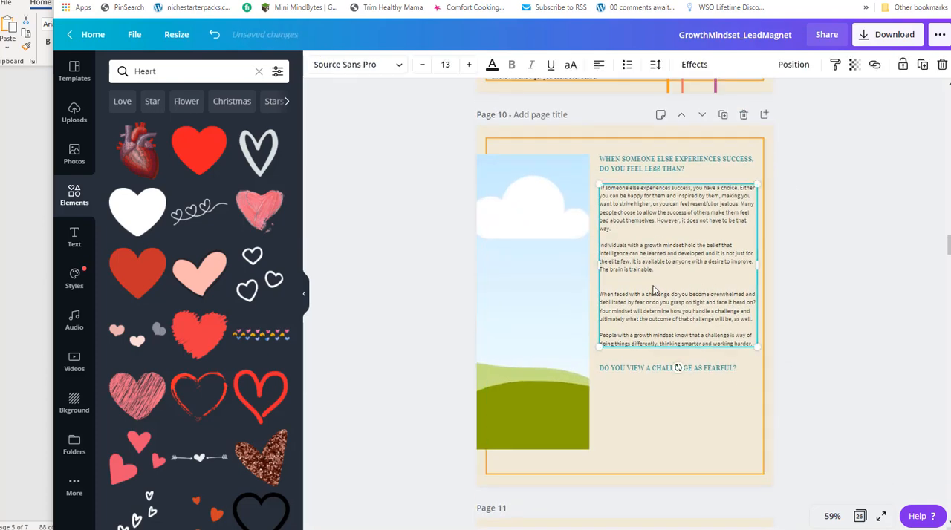
{"action": "left_click", "coordinate": [709, 184]}
{"action": "key", "text": "ctrl+v"}
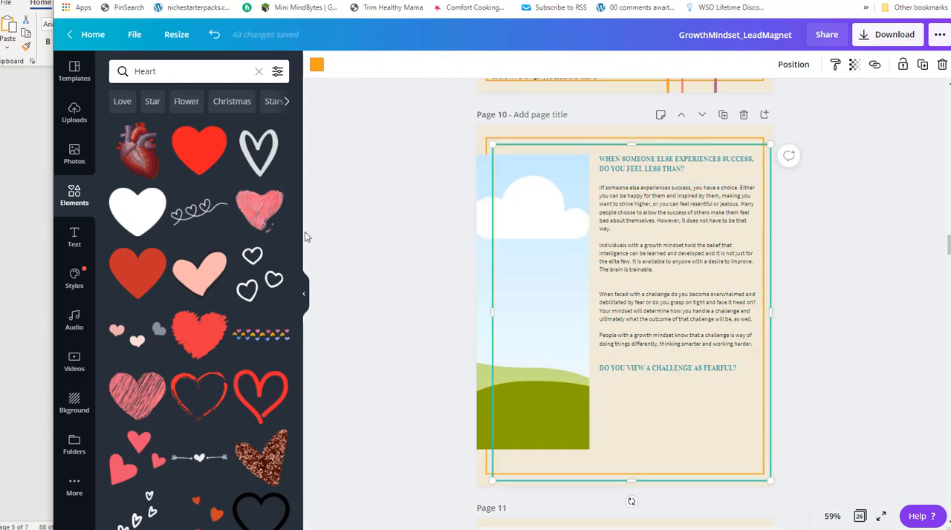
{"action": "left_click", "coordinate": [361, 223]}
{"action": "left_click", "coordinate": [657, 195]}
{"action": "key", "text": "Delete"}
{"action": "left_click", "coordinate": [683, 235]}
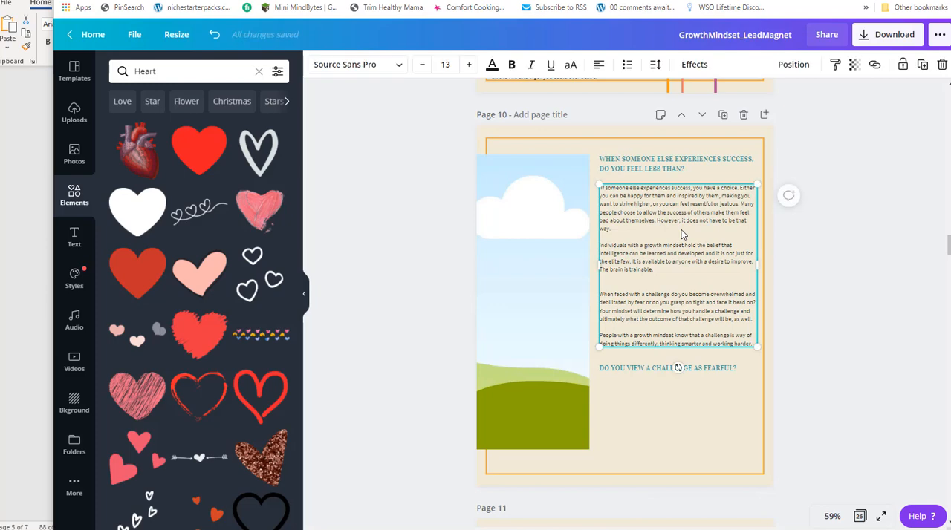
Duplicate page 10's body text and delete the first two paragraphs, about others' success and the growth mindset belief, from the copy.
{"action": "key", "text": "ctrl+d"}
{"action": "left_click_drag", "start_coordinate": [670, 238], "coordinate": [657, 353]}
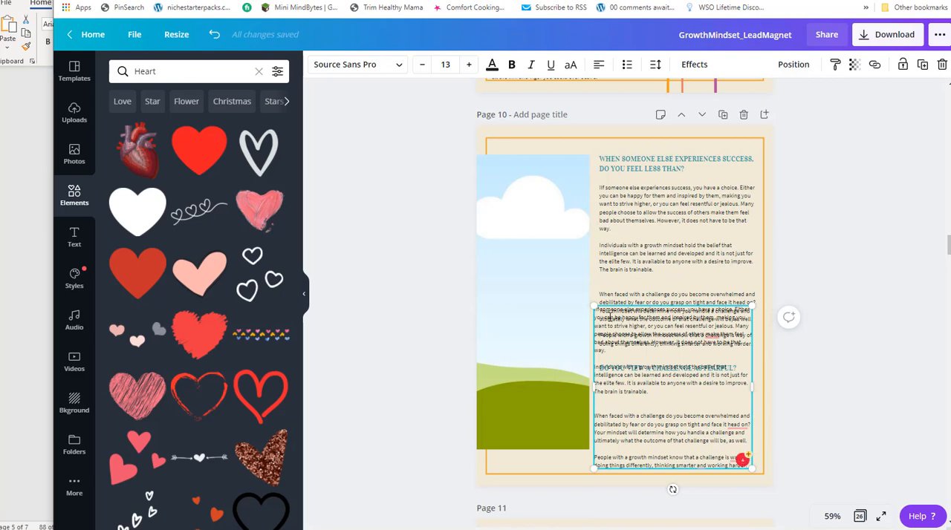
{"action": "left_click_drag", "start_coordinate": [655, 395], "coordinate": [589, 315]}
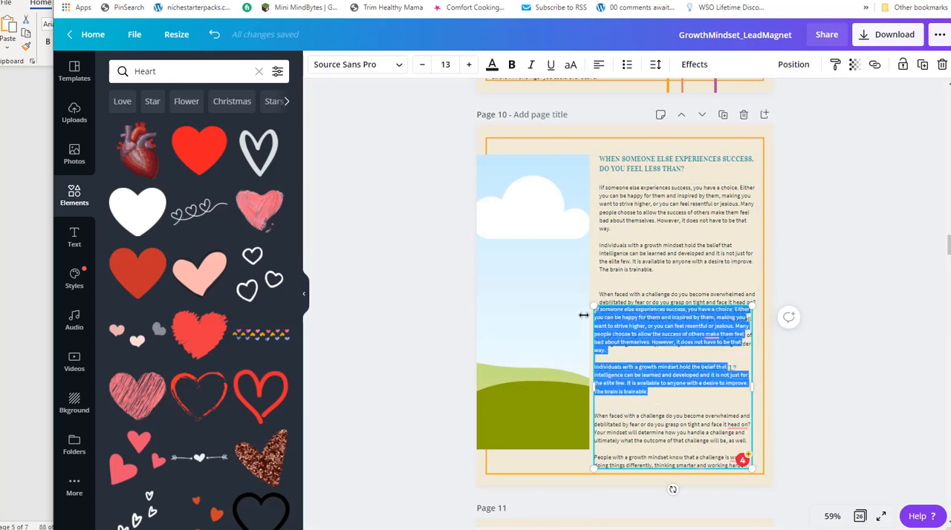
{"action": "key", "text": "BackSpace"}
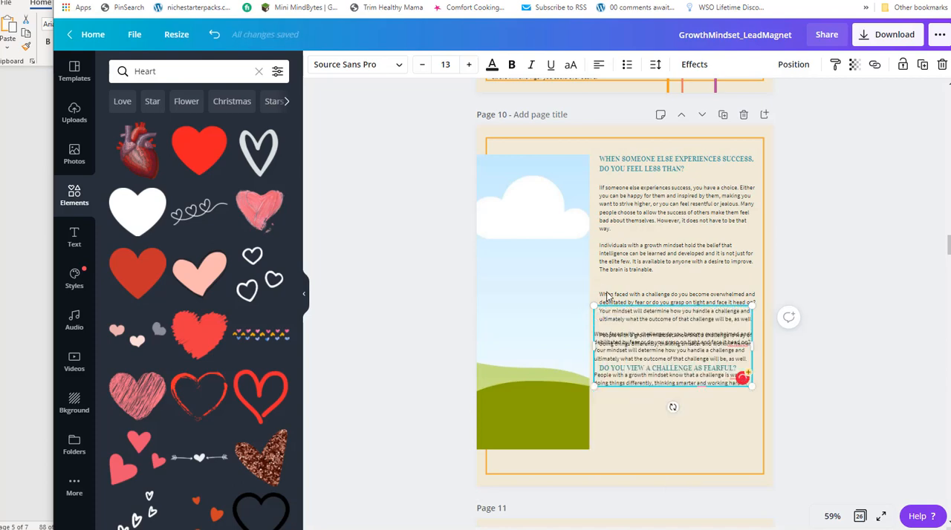
Place the copied text below the heading "Do You View a Challenge as Fearful?", remove its leading blank lines and align it with the text column.
{"action": "left_click_drag", "start_coordinate": [667, 305], "coordinate": [616, 382]}
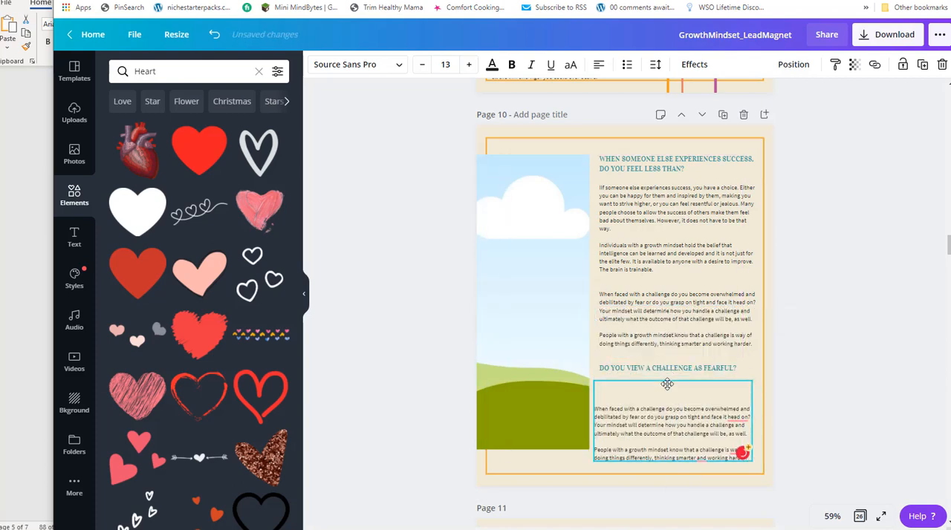
{"action": "key", "text": "Delete"}
{"action": "key", "text": "Delete"}
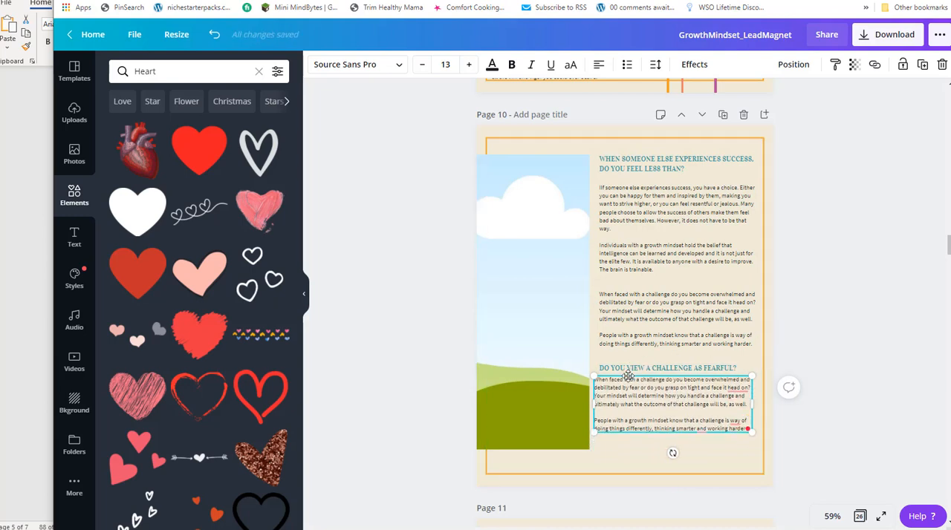
{"action": "left_click_drag", "start_coordinate": [640, 373], "coordinate": [647, 378]}
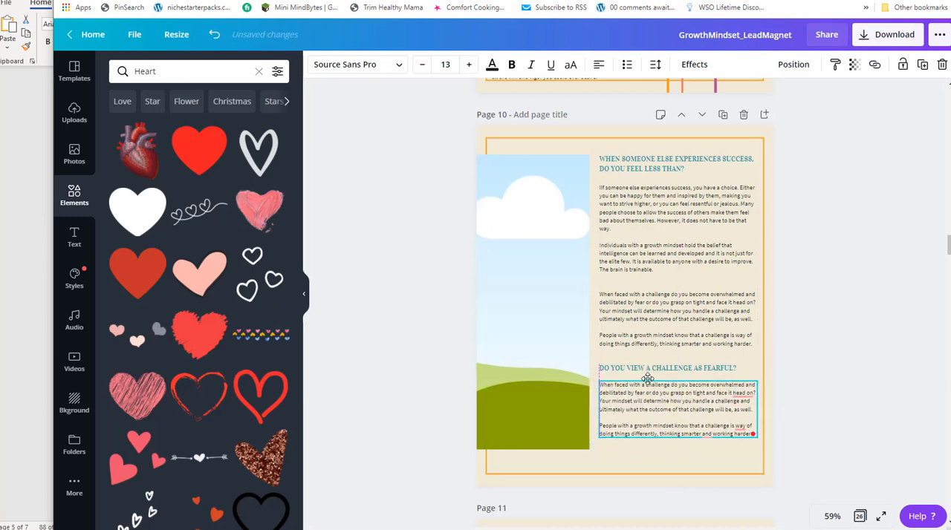
Delete the two challenge paragraphs from page 10's upper body text and move the lower heading and its text up to close the gap.
{"action": "left_click", "coordinate": [652, 321]}
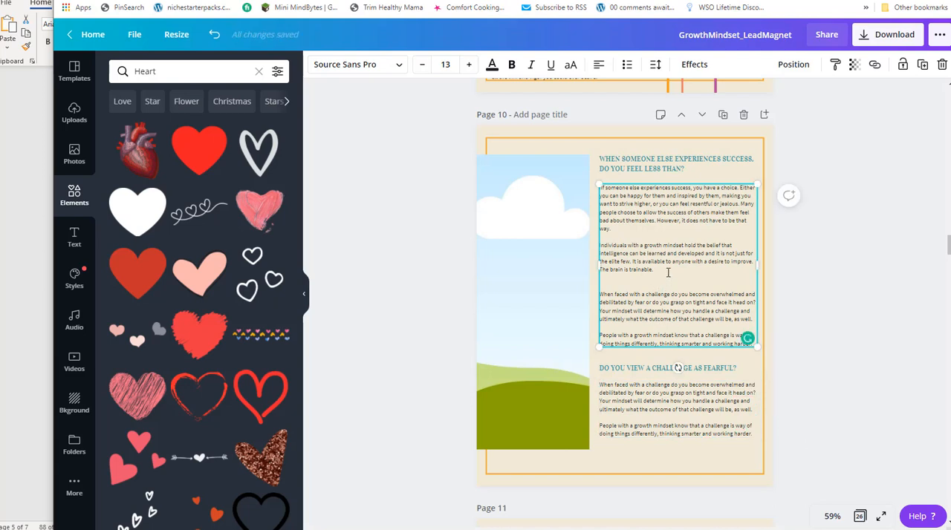
{"action": "left_click_drag", "start_coordinate": [703, 305], "coordinate": [792, 327]}
{"action": "key", "text": "Delete"}
{"action": "key", "text": "Delete"}
{"action": "key", "text": "Delete"}
{"action": "key", "text": "Delete"}
{"action": "key", "text": "Delete"}
{"action": "key", "text": "Delete"}
{"action": "key", "text": "Delete"}
{"action": "key", "text": "Delete"}
{"action": "key", "text": "Delete"}
{"action": "key", "text": "Delete"}
{"action": "key", "text": "Delete"}
{"action": "key", "text": "Delete"}
{"action": "key", "text": "Delete"}
{"action": "key", "text": "Delete"}
{"action": "key", "text": "Delete"}
{"action": "key", "text": "Delete"}
{"action": "key", "text": "Delete"}
{"action": "key", "text": "Delete"}
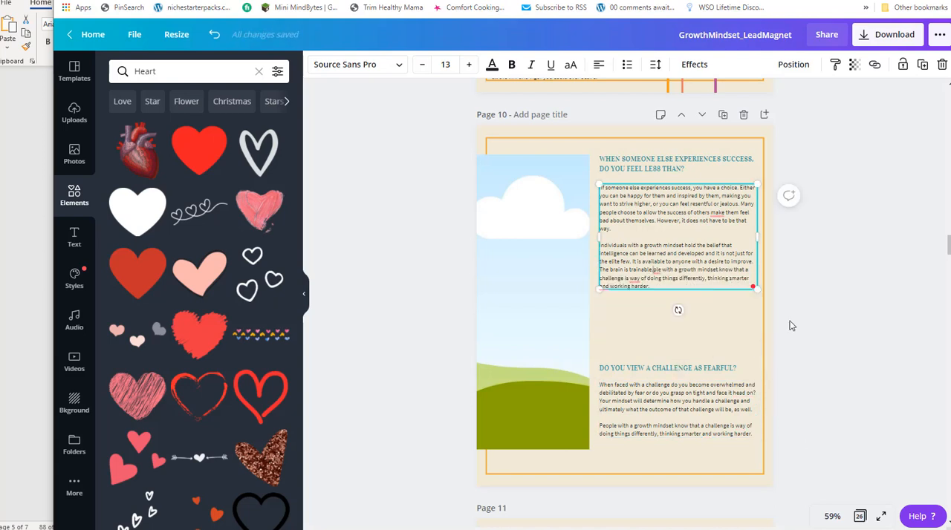
{"action": "key", "text": "Delete"}
{"action": "key", "text": "Delete"}
{"action": "key", "text": "Delete"}
{"action": "key", "text": "Delete"}
{"action": "key", "text": "Delete"}
{"action": "key", "text": "Delete"}
{"action": "key", "text": "Delete"}
{"action": "key", "text": "Delete"}
{"action": "key", "text": "Delete"}
{"action": "key", "text": "Delete"}
{"action": "key", "text": "Delete"}
{"action": "key", "text": "Delete"}
{"action": "key", "text": "Delete"}
{"action": "key", "text": "Delete"}
{"action": "key", "text": "Delete"}
{"action": "key", "text": "Delete"}
{"action": "key", "text": "Delete"}
{"action": "key", "text": "Delete"}
{"action": "key", "text": "Delete"}
{"action": "key", "text": "Delete"}
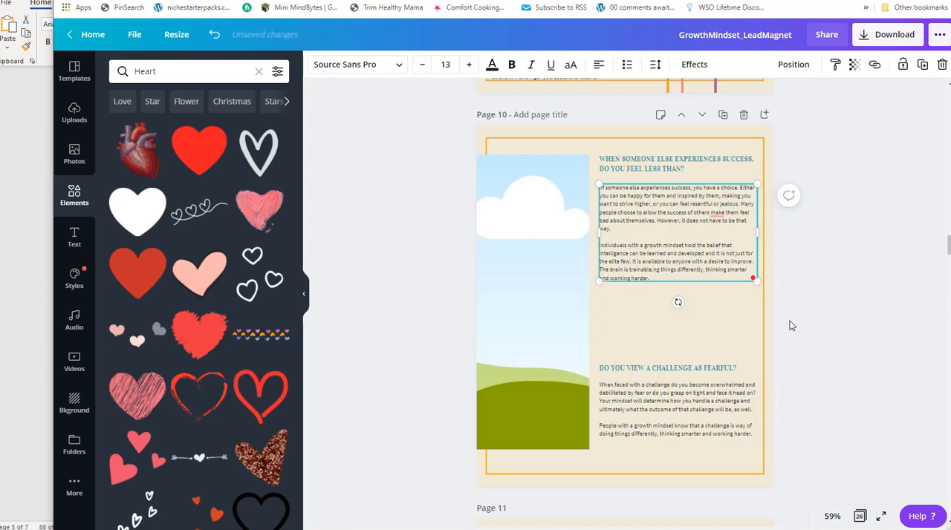
{"action": "key", "text": "Delete"}
{"action": "key", "text": "Delete"}
{"action": "key", "text": "Delete"}
{"action": "key", "text": "Delete"}
{"action": "key", "text": "Delete"}
{"action": "key", "text": "Delete"}
{"action": "key", "text": "Delete"}
{"action": "key", "text": "Delete"}
{"action": "key", "text": "Delete"}
{"action": "key", "text": "Delete"}
{"action": "key", "text": "Delete"}
{"action": "key", "text": "Delete"}
{"action": "key", "text": "Delete"}
{"action": "key", "text": "Delete"}
{"action": "key", "text": "Delete"}
{"action": "key", "text": "Delete"}
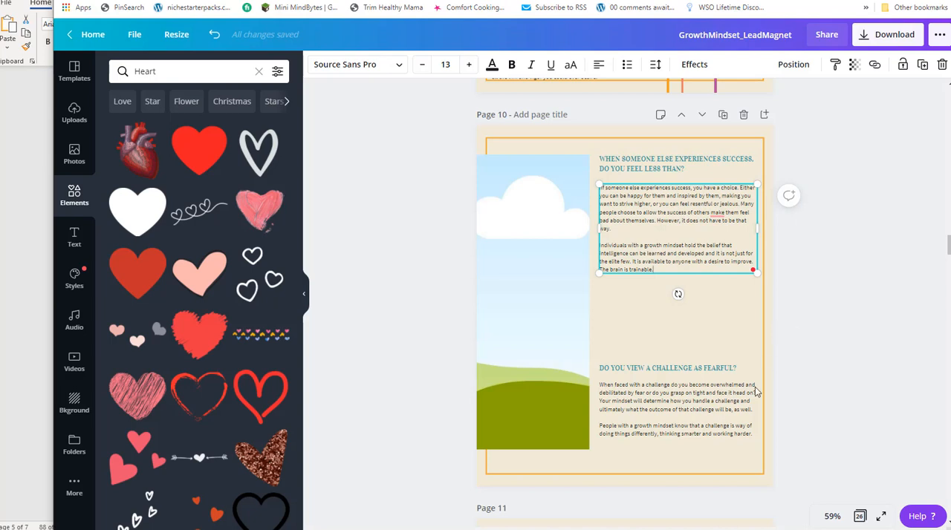
{"action": "left_click_drag", "start_coordinate": [658, 369], "coordinate": [655, 289]}
{"action": "left_click_drag", "start_coordinate": [661, 414], "coordinate": [651, 350]}
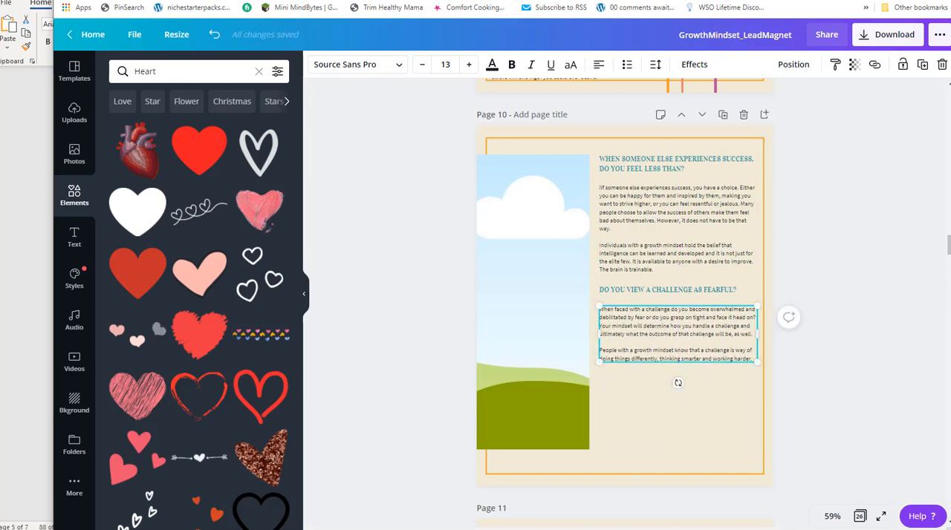
Duplicate page 6, the "Changing Your Mind" page with the wide landscape image frame.
{"action": "left_click_drag", "start_coordinate": [947, 247], "coordinate": [946, 187]}
{"action": "left_click", "coordinate": [372, 201]}
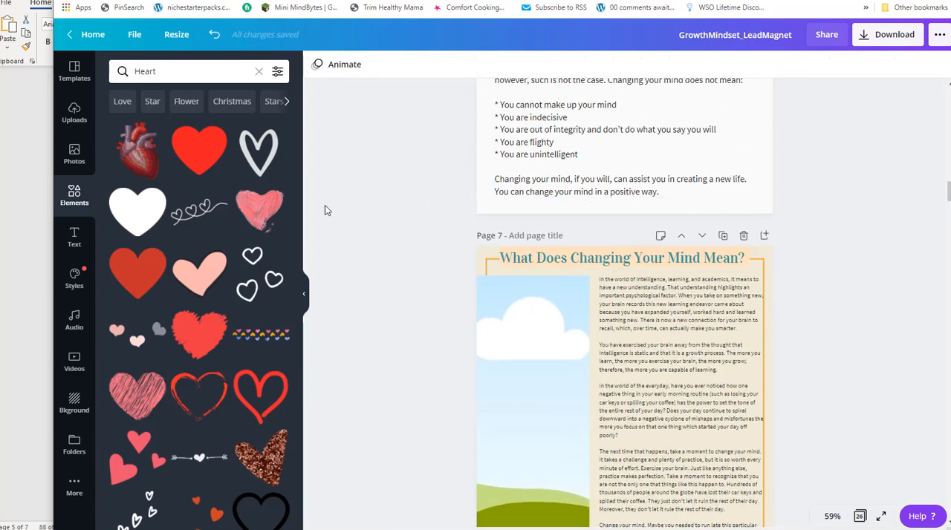
{"action": "scroll", "coordinate": [615, 336], "scroll_direction": "up", "scroll_amount": 4}
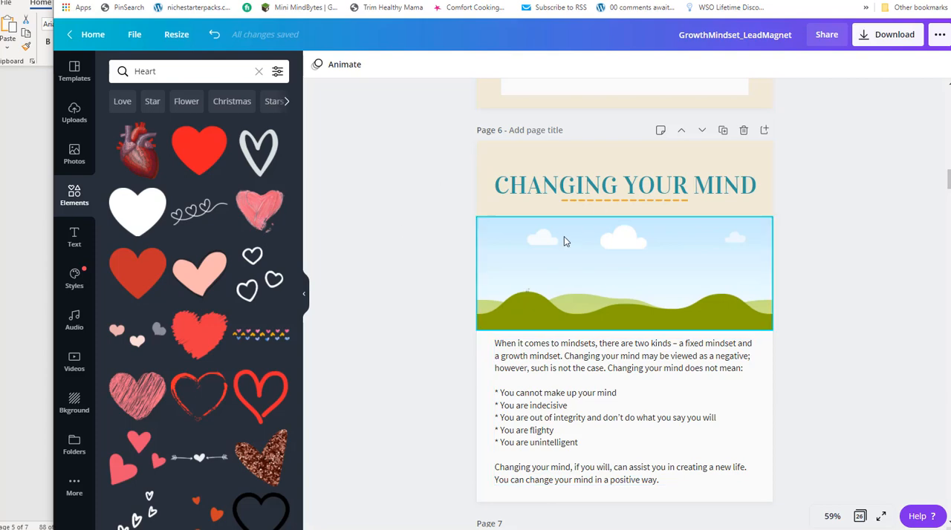
{"action": "left_click", "coordinate": [723, 131]}
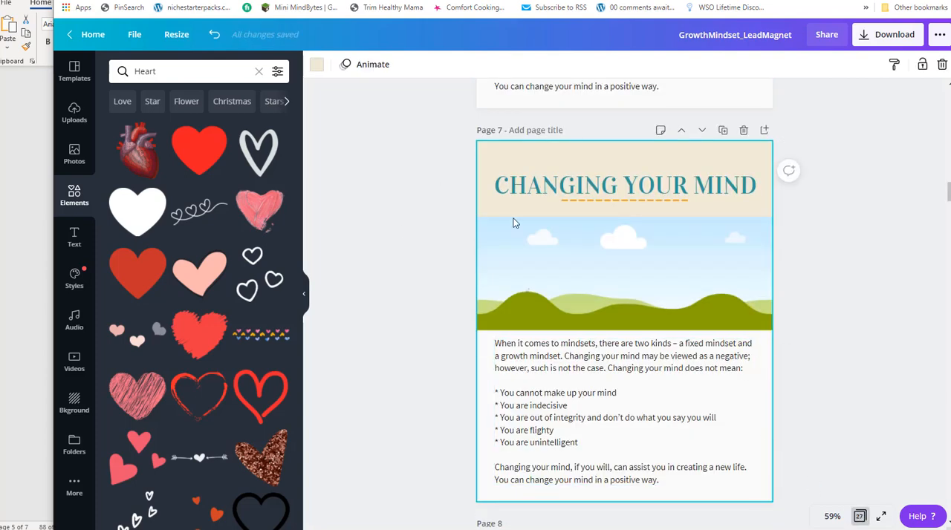
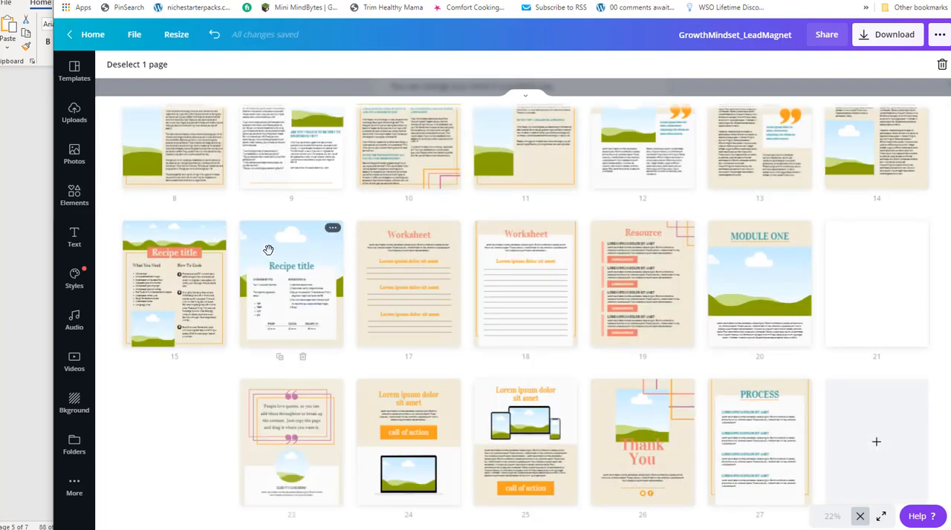
Move the duplicated "Changing Your Mind" page to position 11, directly after the challenge page.
{"action": "scroll", "coordinate": [441, 259], "scroll_direction": "up", "scroll_amount": 3}
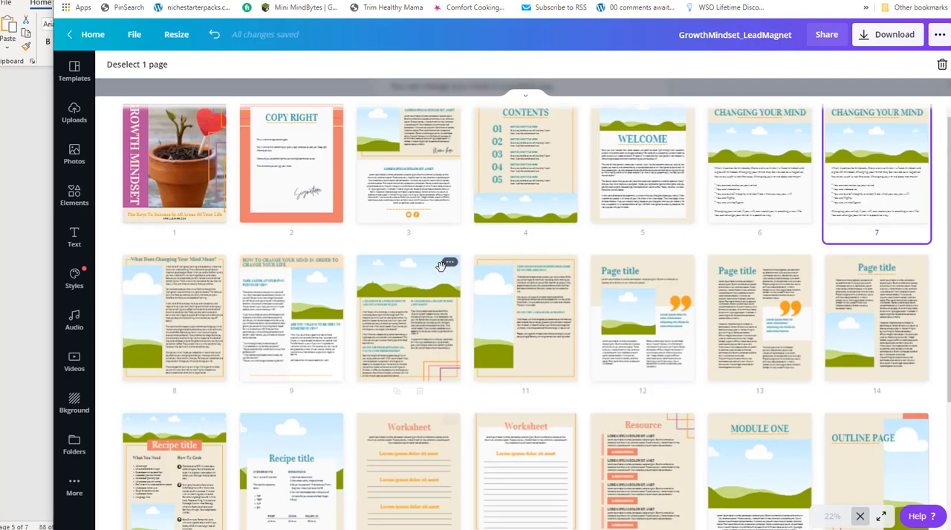
{"action": "left_click_drag", "start_coordinate": [844, 227], "coordinate": [416, 283]}
Switch to the Word report and copy the heading "Steps to Developing a Growth Mindset".
{"action": "key", "text": "alt+Tab"}
{"action": "key", "text": "Tab"}
{"action": "key", "text": "Tab"}
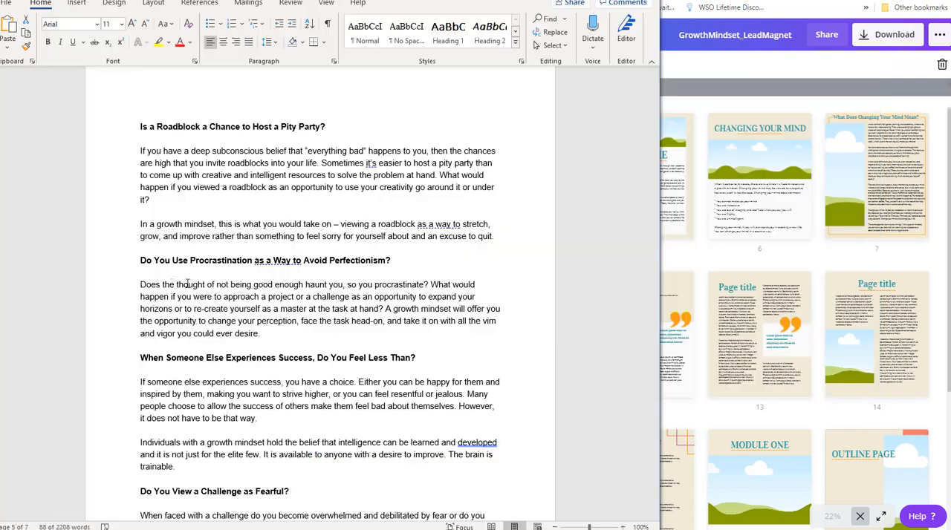
{"action": "scroll", "coordinate": [269, 333], "scroll_direction": "down", "scroll_amount": 15}
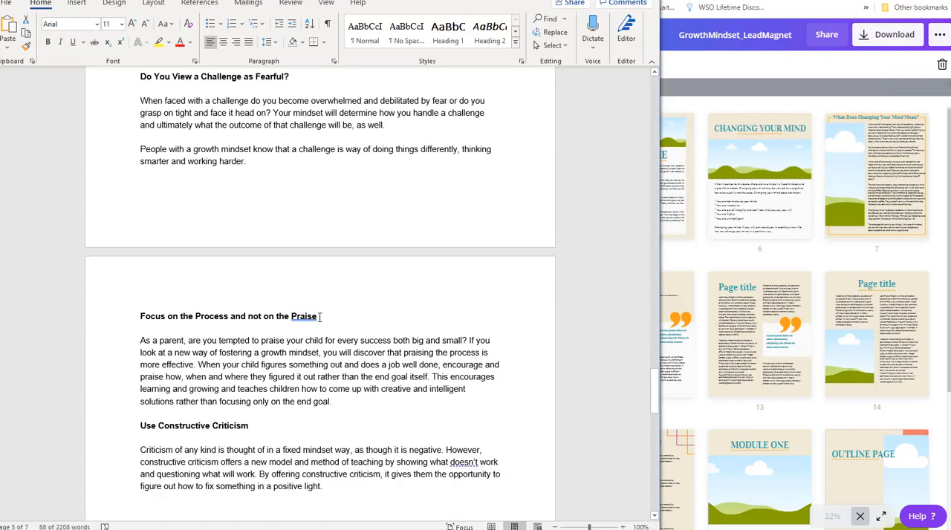
{"action": "scroll", "coordinate": [290, 275], "scroll_direction": "down", "scroll_amount": 1}
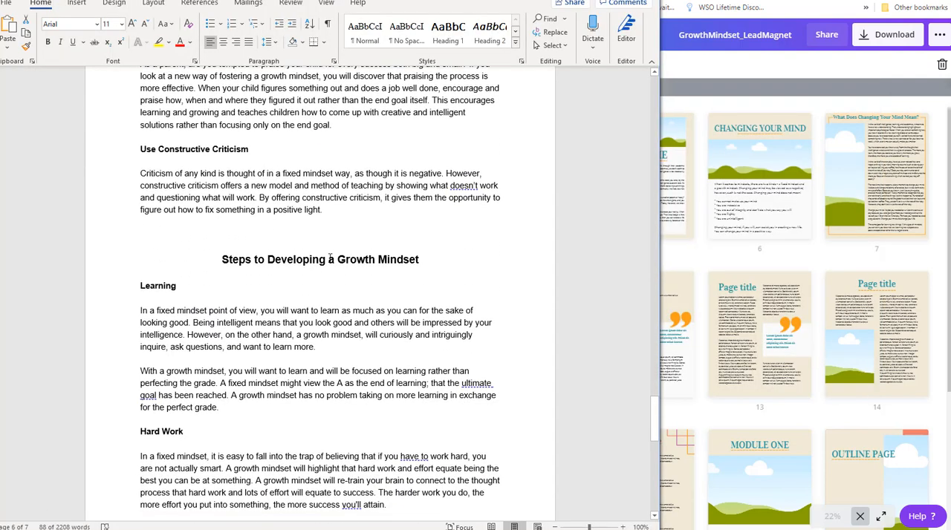
{"action": "left_click_drag", "start_coordinate": [223, 256], "coordinate": [433, 263]}
Switch back to Canva and replace page 11's "Changing Your Mind" heading with "Steps to Developing a Growth Mindset".
{"action": "key", "text": "alt+Tab"}
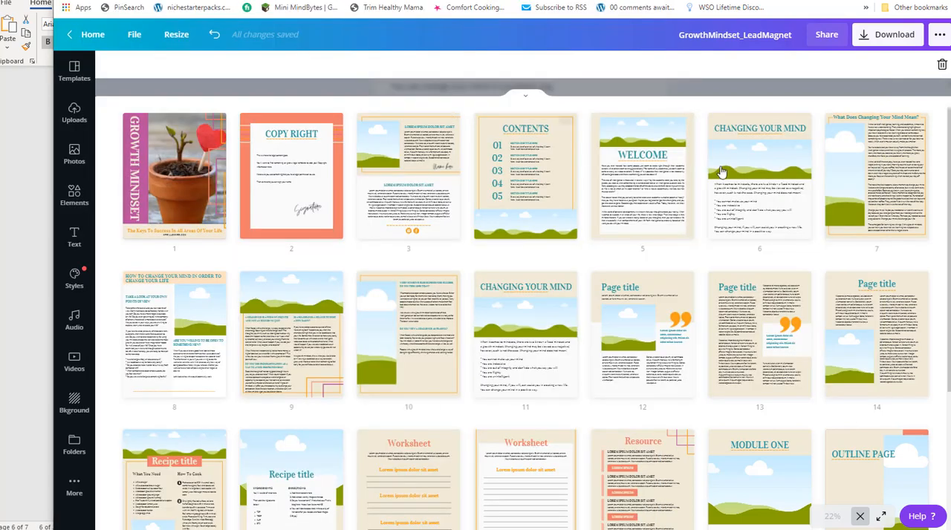
{"action": "double_click", "coordinate": [746, 130]}
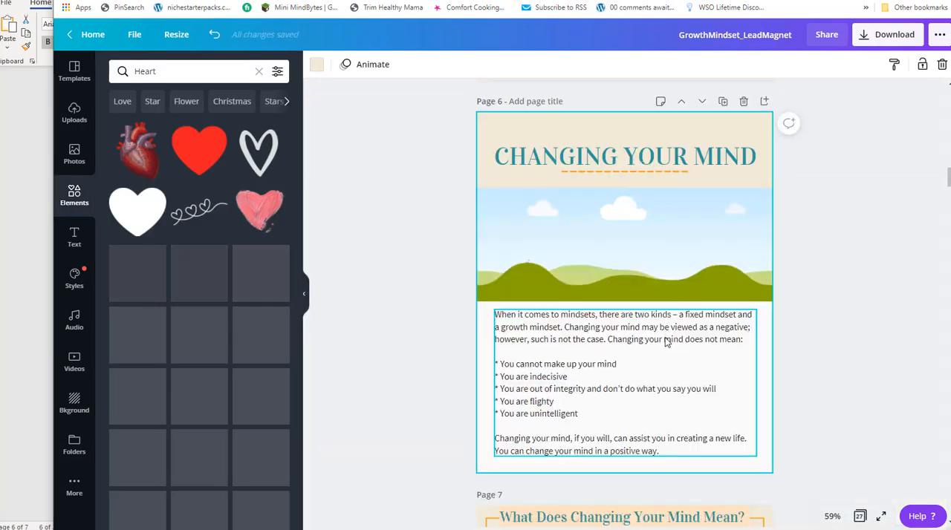
{"action": "scroll", "coordinate": [663, 329], "scroll_direction": "down", "scroll_amount": 10}
{"action": "scroll", "coordinate": [663, 329], "scroll_direction": "down", "scroll_amount": 8}
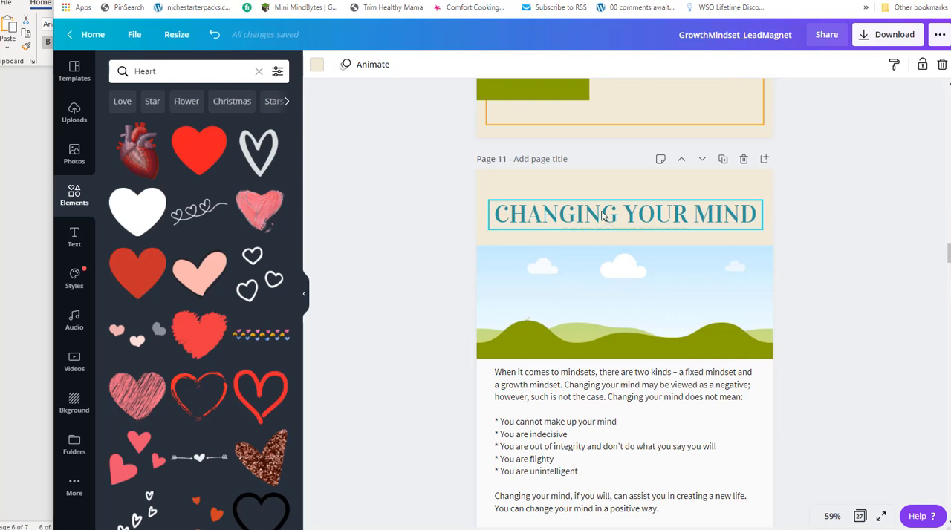
{"action": "left_click", "coordinate": [600, 214]}
{"action": "left_click_drag", "start_coordinate": [497, 214], "coordinate": [724, 261]}
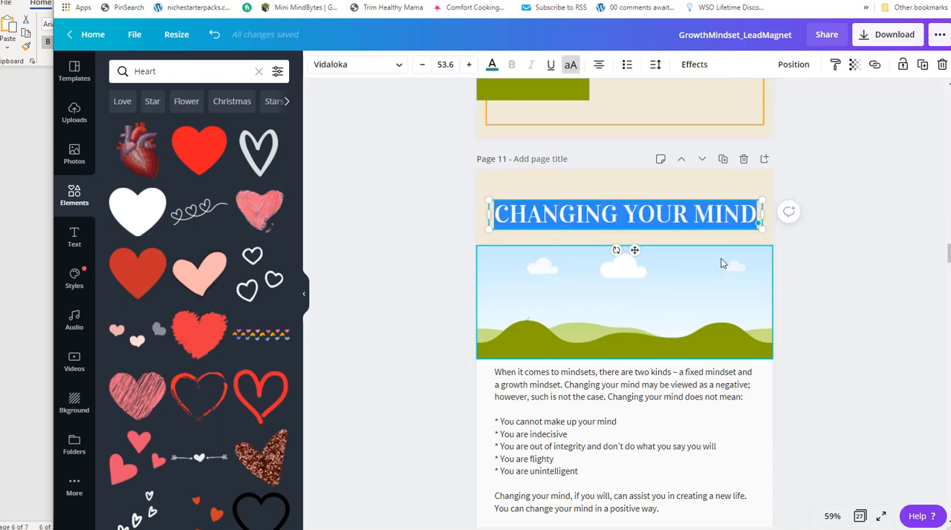
{"action": "type", "text": "STEPS TO DEVELOPING A GROWTH MINDSET"}
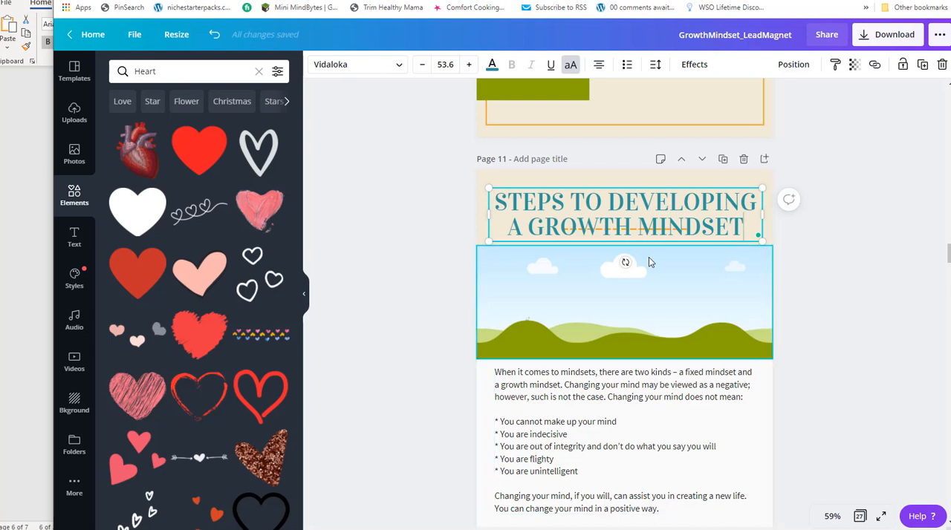
Delete page 11's body text and the white panel behind it.
{"action": "left_click", "coordinate": [578, 454]}
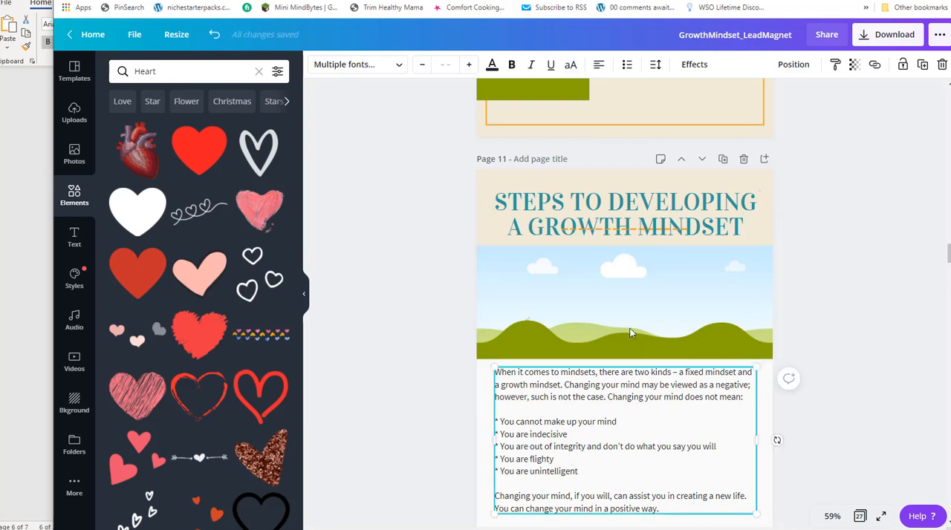
{"action": "left_click", "coordinate": [632, 449]}
{"action": "key", "text": "BackSpace"}
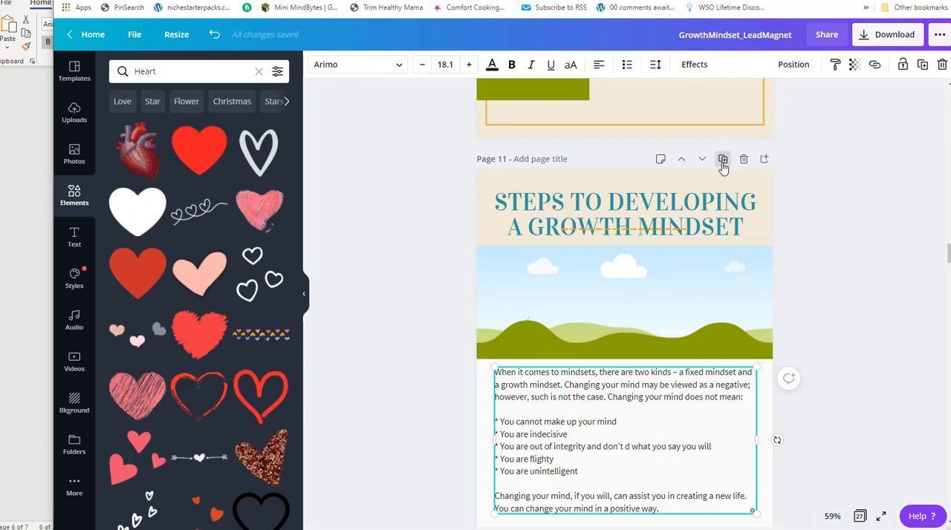
{"action": "left_click", "coordinate": [690, 355]}
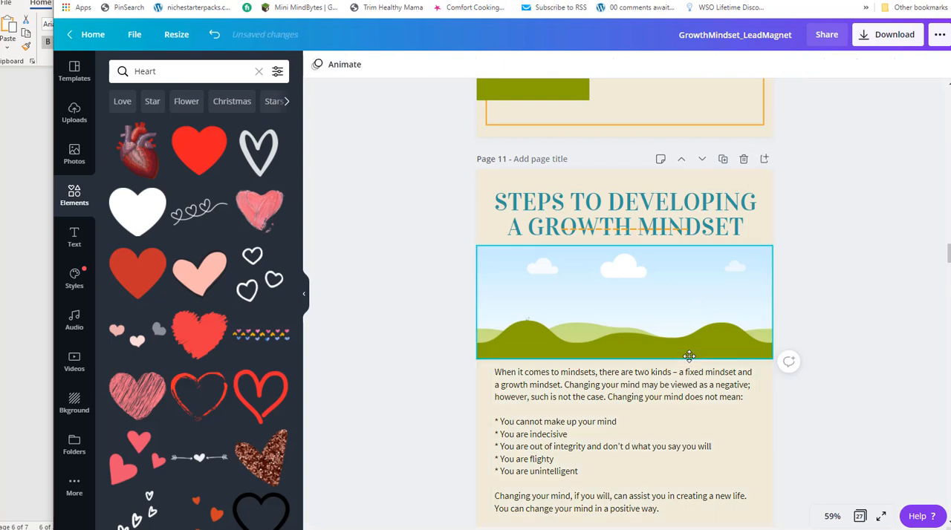
{"action": "left_click", "coordinate": [682, 402]}
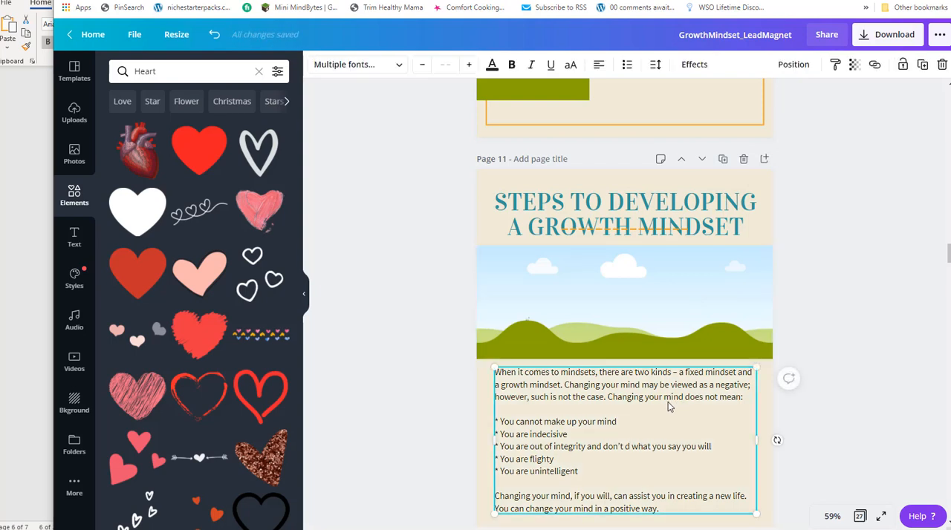
{"action": "key", "text": "Delete"}
Move the dashed line below page 11's two-line heading and enlarge the image frame to about 7.7 in tall, filling the rest of the page.
{"action": "left_click", "coordinate": [655, 332]}
{"action": "left_click_drag", "start_coordinate": [655, 332], "coordinate": [654, 390]}
{"action": "left_click_drag", "start_coordinate": [656, 234], "coordinate": [656, 258]}
{"action": "left_click", "coordinate": [629, 377]}
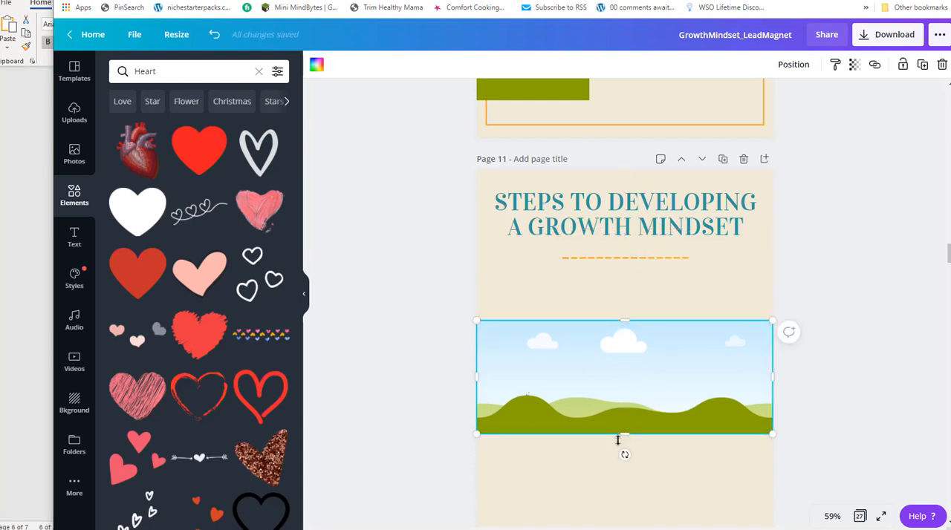
{"action": "left_click_drag", "start_coordinate": [626, 429], "coordinate": [624, 529]}
{"action": "left_click", "coordinate": [606, 259]}
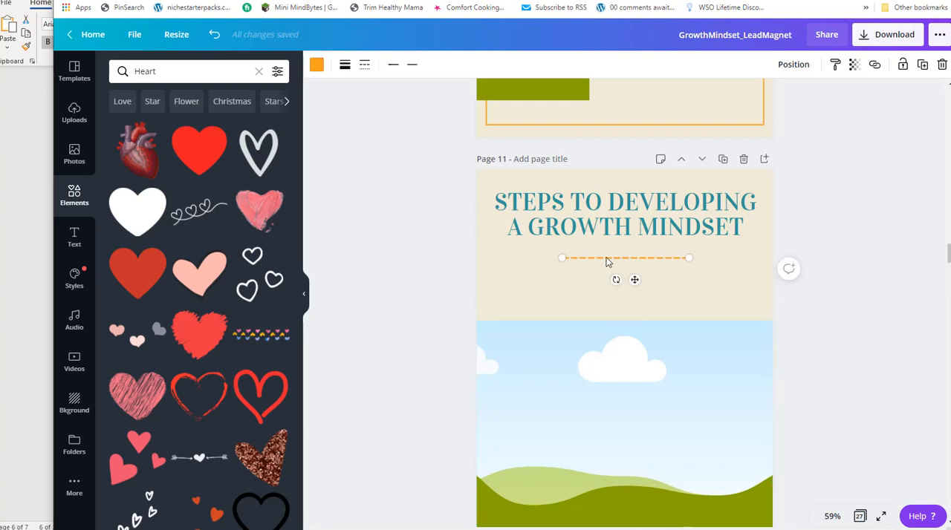
{"action": "left_click", "coordinate": [626, 333]}
{"action": "left_click_drag", "start_coordinate": [625, 318], "coordinate": [634, 265]}
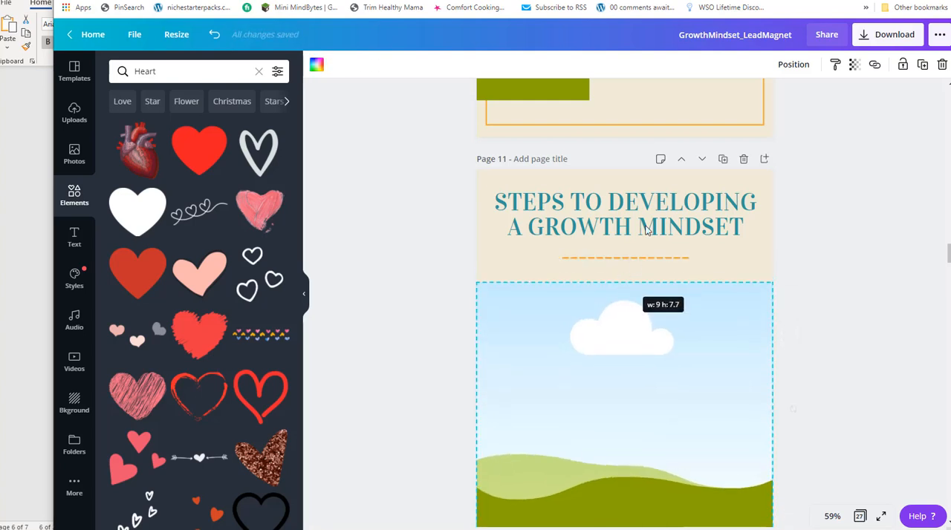
Switch to the Word report and review the sections around "Steps to Developing a Growth Mindset" through to the end of the document.
{"action": "scroll", "coordinate": [456, 271], "scroll_direction": "down", "scroll_amount": 1}
{"action": "scroll", "coordinate": [457, 272], "scroll_direction": "down", "scroll_amount": 4}
{"action": "key", "text": "alt+Tab"}
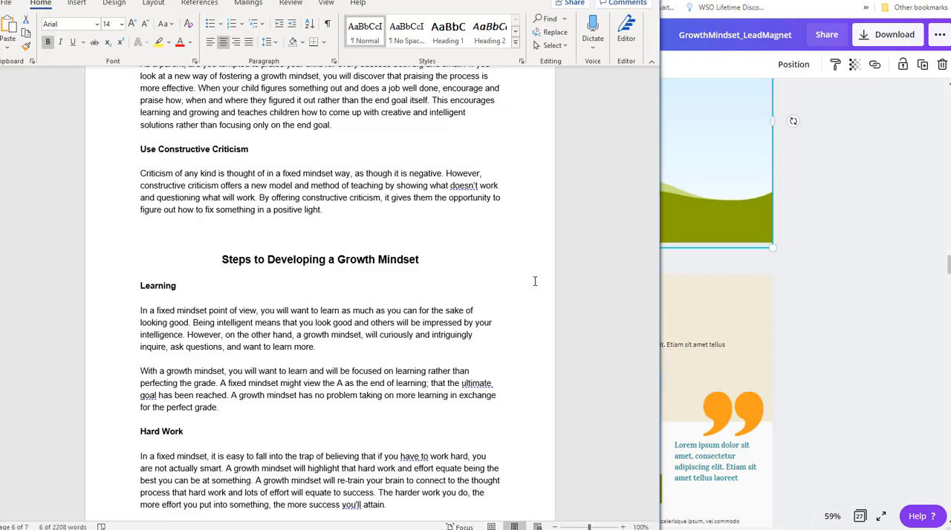
{"action": "scroll", "coordinate": [269, 297], "scroll_direction": "down", "scroll_amount": 3}
{"action": "scroll", "coordinate": [287, 279], "scroll_direction": "down", "scroll_amount": 12}
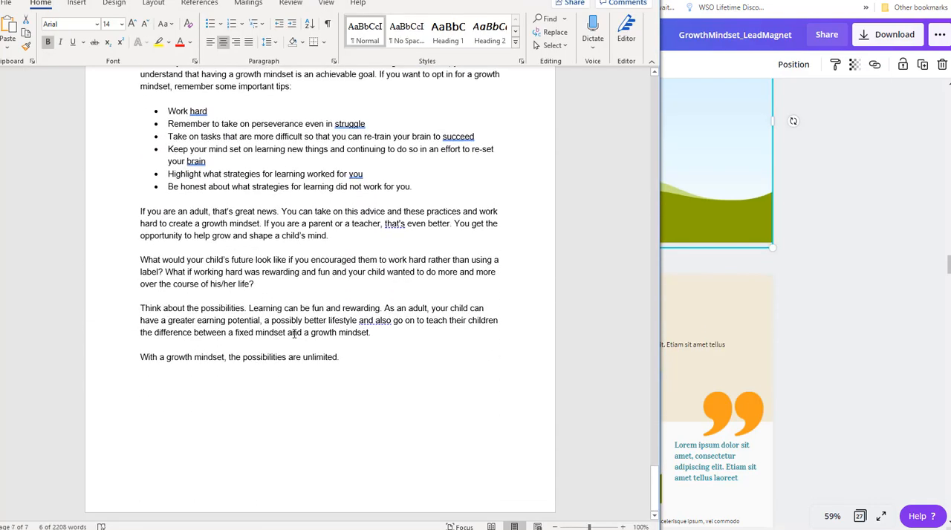
{"action": "scroll", "coordinate": [326, 335], "scroll_direction": "up", "scroll_amount": 3}
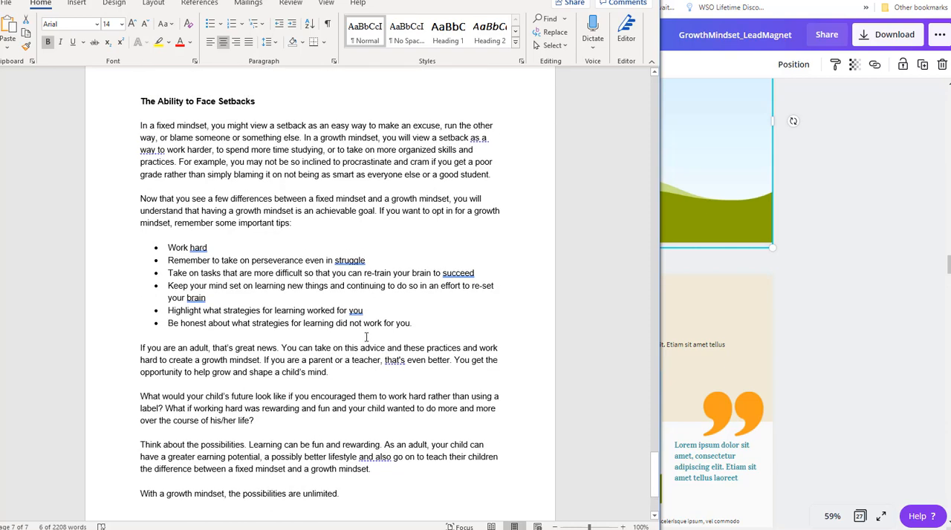
{"action": "scroll", "coordinate": [364, 320], "scroll_direction": "up", "scroll_amount": 1}
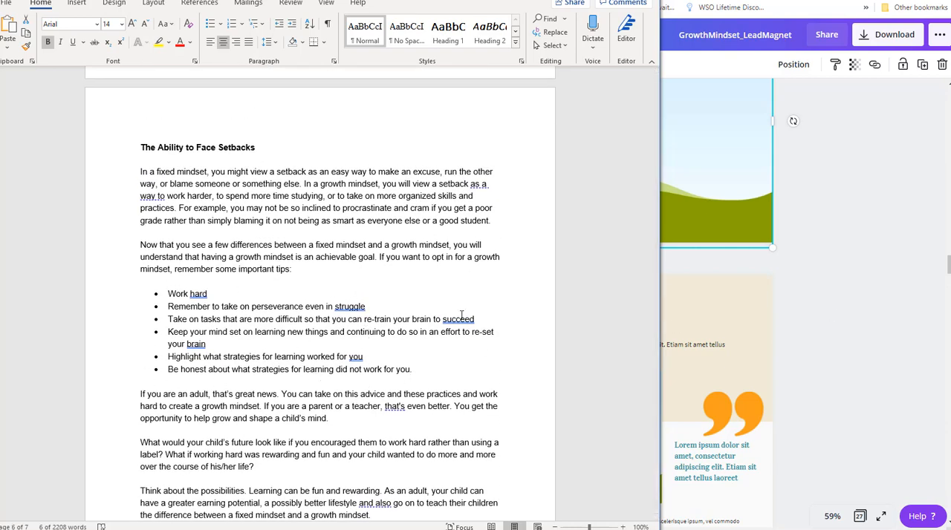
{"action": "scroll", "coordinate": [490, 363], "scroll_direction": "up", "scroll_amount": 8}
{"action": "scroll", "coordinate": [489, 363], "scroll_direction": "up", "scroll_amount": 2}
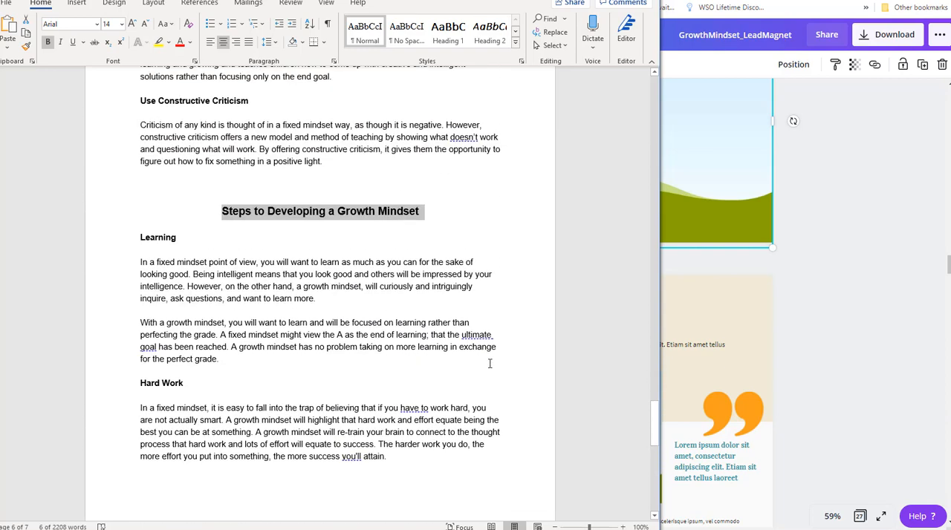
{"action": "left_click", "coordinate": [175, 377]}
Switch back to Canva and duplicate page 10, the page with the tall image frame beside the text.
{"action": "key", "text": "alt+Tab"}
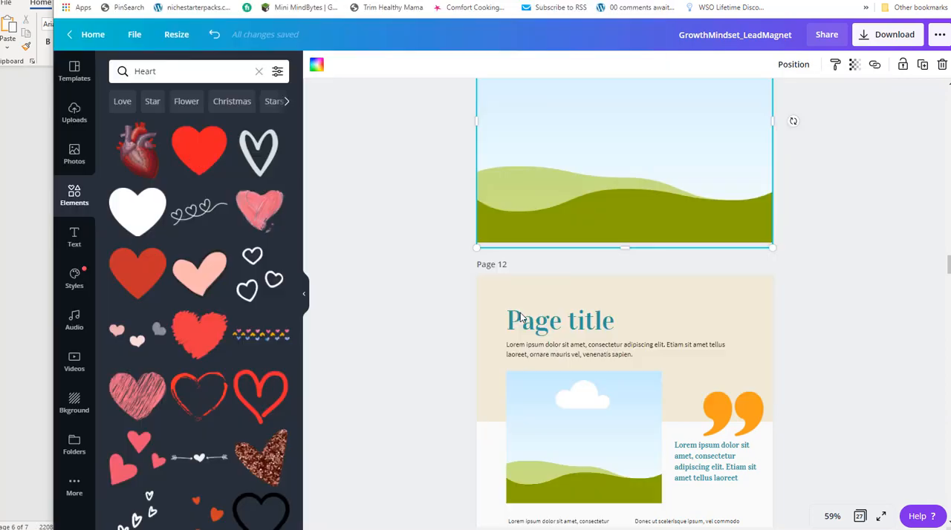
{"action": "scroll", "coordinate": [743, 341], "scroll_direction": "up", "scroll_amount": 4}
{"action": "scroll", "coordinate": [757, 336], "scroll_direction": "up", "scroll_amount": 5}
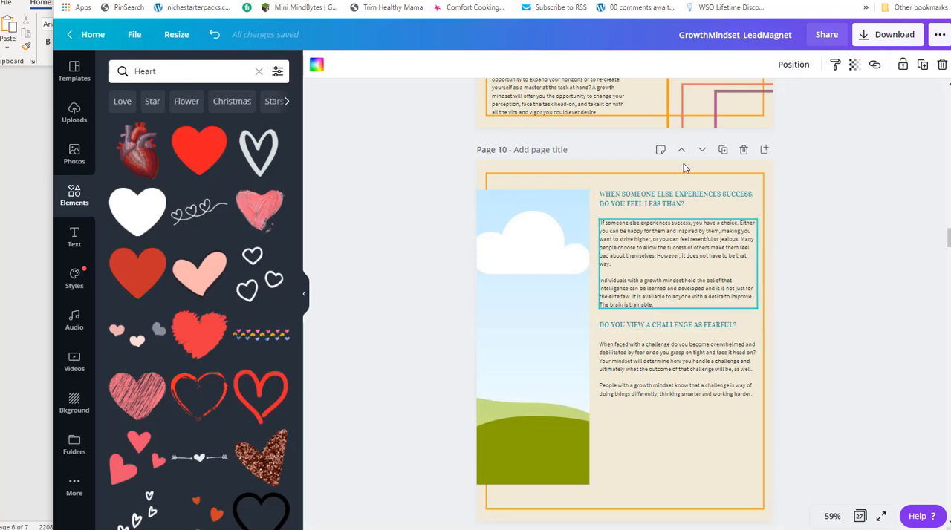
{"action": "left_click", "coordinate": [722, 149]}
Try to swap the tall image frame and the text blocks on the duplicated page 11, and undo the moves.
{"action": "left_click_drag", "start_coordinate": [511, 294], "coordinate": [748, 281]}
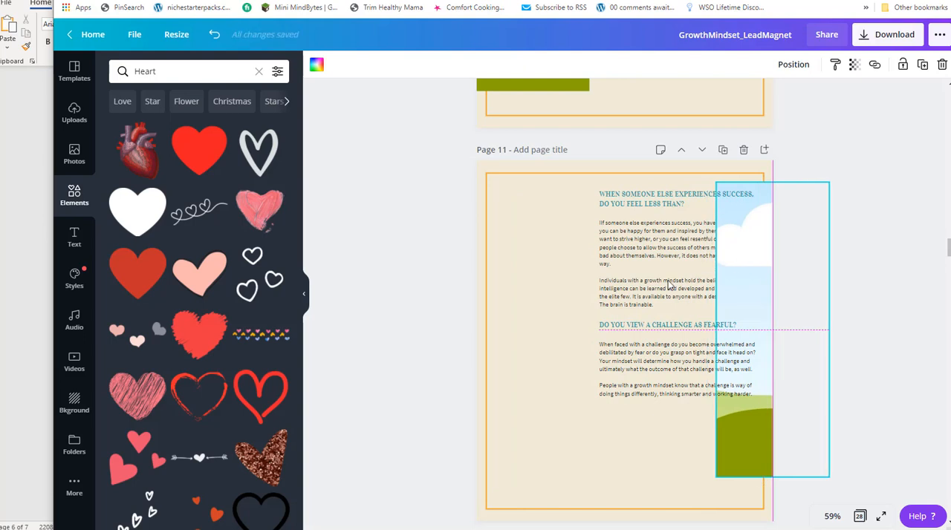
{"action": "left_click_drag", "start_coordinate": [553, 197], "coordinate": [662, 205]}
{"action": "key", "text": "ctrl+z"}
{"action": "left_click", "coordinate": [615, 206], "text": "shift"}
{"action": "left_click", "coordinate": [616, 255], "text": "shift"}
{"action": "left_click", "coordinate": [622, 325], "text": "shift"}
{"action": "left_click", "coordinate": [616, 359], "text": "shift"}
{"action": "mouse_move", "coordinate": [677, 349]}
{"action": "left_mouse_down"}
{"action": "mouse_move", "coordinate": [609, 338]}
{"action": "mouse_move", "coordinate": [672, 344]}
{"action": "mouse_move", "coordinate": [675, 354]}
{"action": "left_mouse_up"}
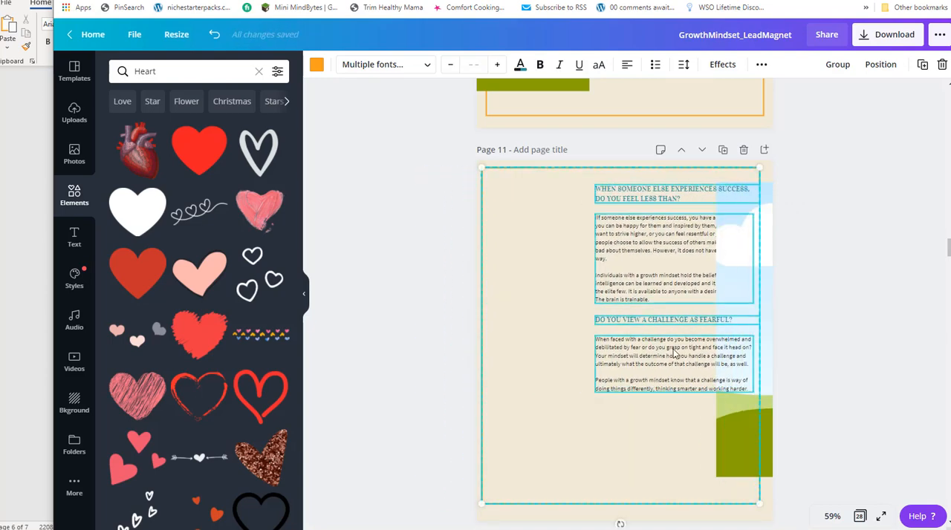
{"action": "key", "text": "ctrl+z"}
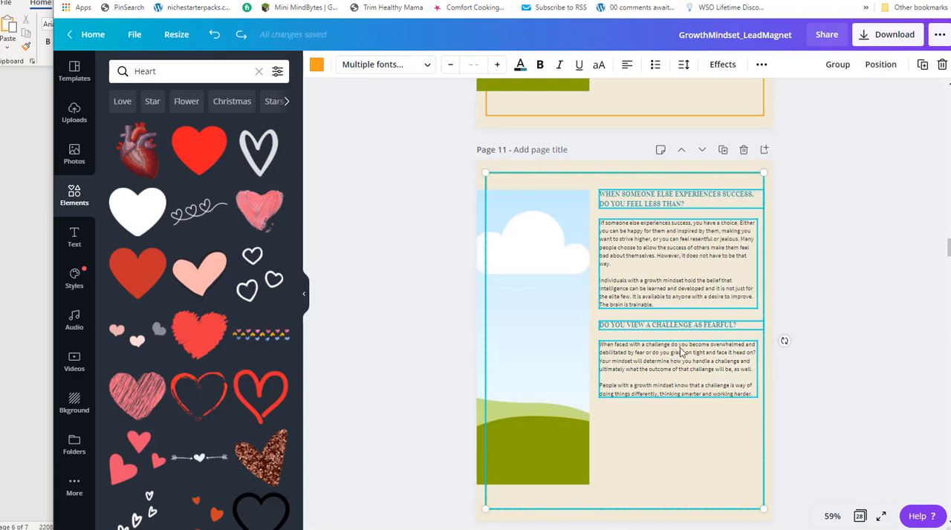
{"action": "left_click", "coordinate": [856, 297]}
{"action": "left_click", "coordinate": [662, 200]}
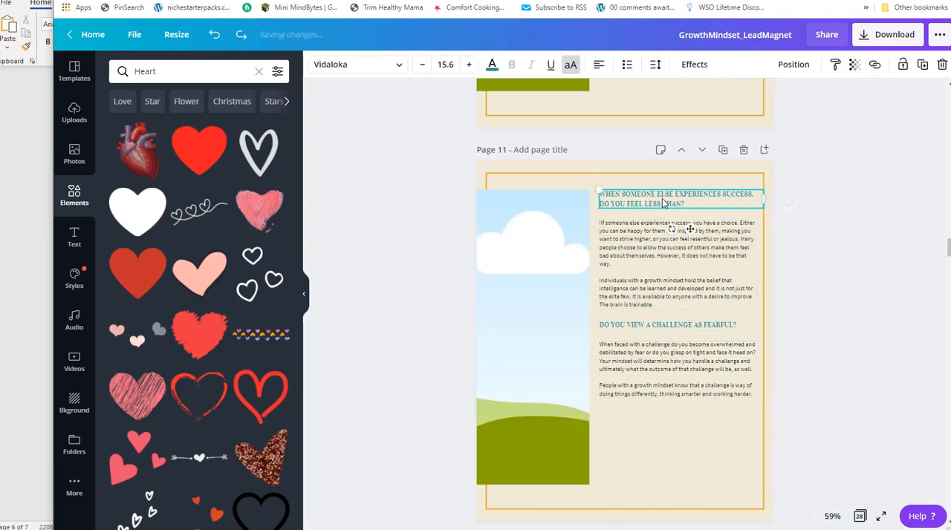
{"action": "left_click", "coordinate": [653, 270], "text": "shift"}
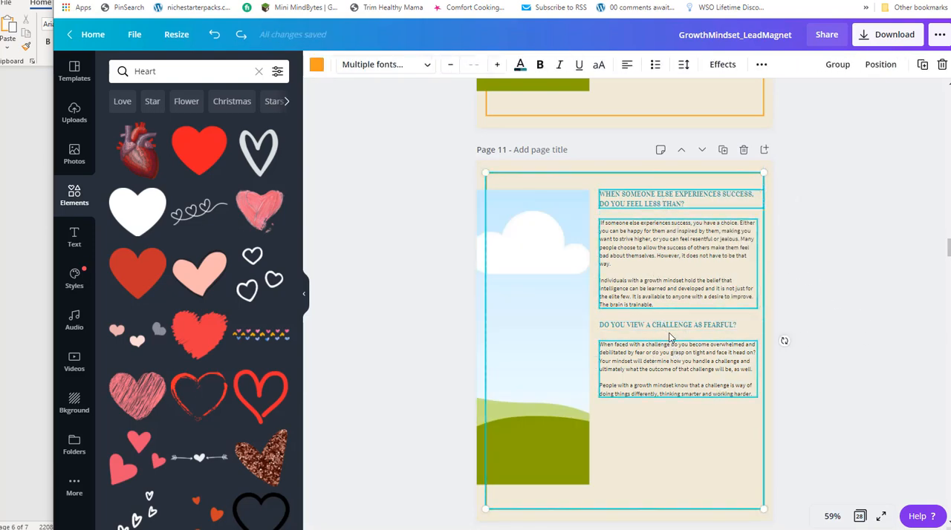
{"action": "left_click", "coordinate": [824, 316]}
{"action": "left_click", "coordinate": [693, 202]}
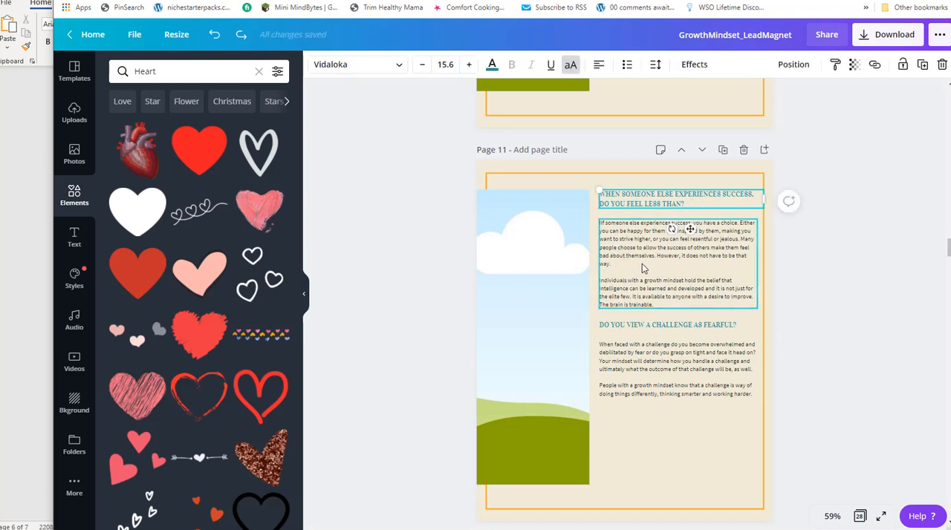
{"action": "left_click", "coordinate": [643, 266], "text": "shift"}
{"action": "left_click", "coordinate": [640, 319], "text": "shift"}
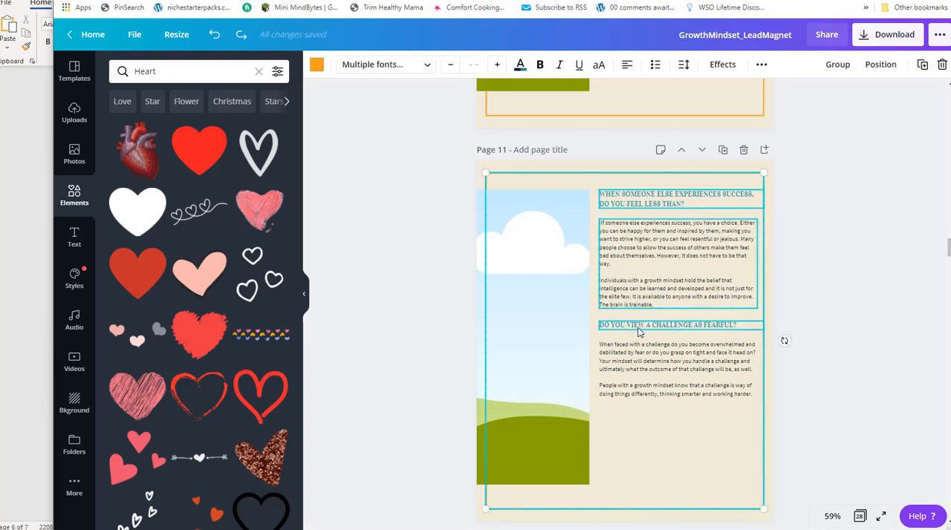
{"action": "left_click", "coordinate": [843, 301]}
Move page 11's headings and body text to the page's left side and the tall image frame to its right edge.
{"action": "left_click", "coordinate": [690, 202]}
{"action": "left_click", "coordinate": [642, 253], "text": "shift"}
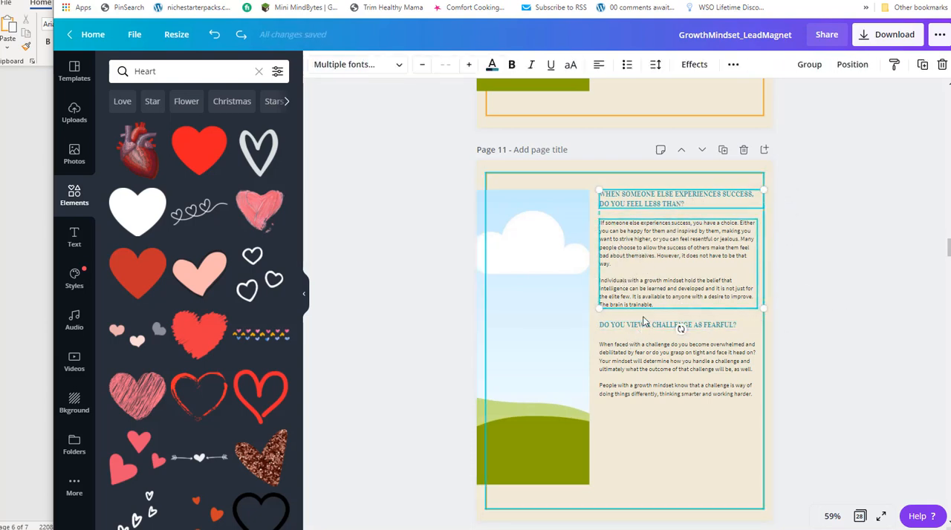
{"action": "left_click", "coordinate": [637, 331], "text": "shift"}
{"action": "left_click", "coordinate": [631, 361], "text": "shift"}
{"action": "left_click_drag", "start_coordinate": [638, 354], "coordinate": [543, 354]}
{"action": "left_click_drag", "start_coordinate": [520, 474], "coordinate": [701, 466]}
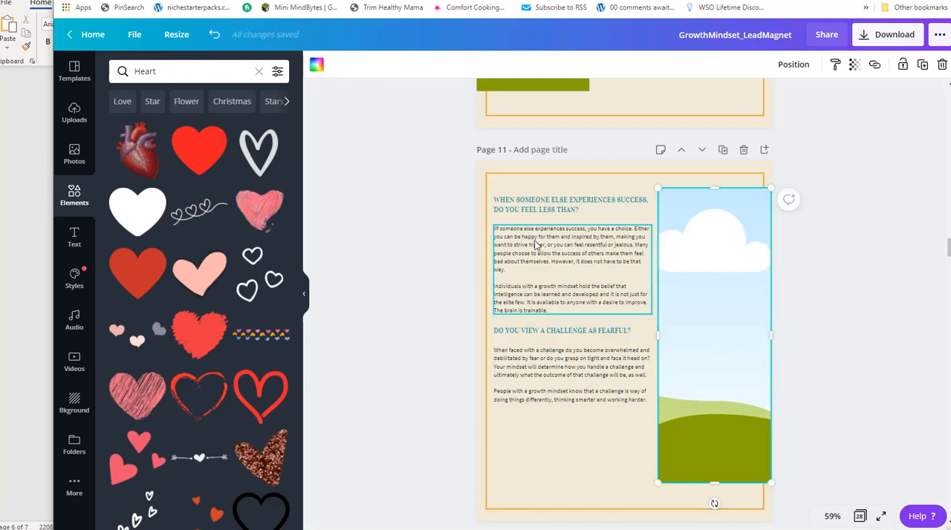
Switch to the Growth Mindset-Report Notepad file and review its sections from "Do You View a Challenge as Fearful?" through the closing tips.
{"action": "key", "text": "alt+Tab"}
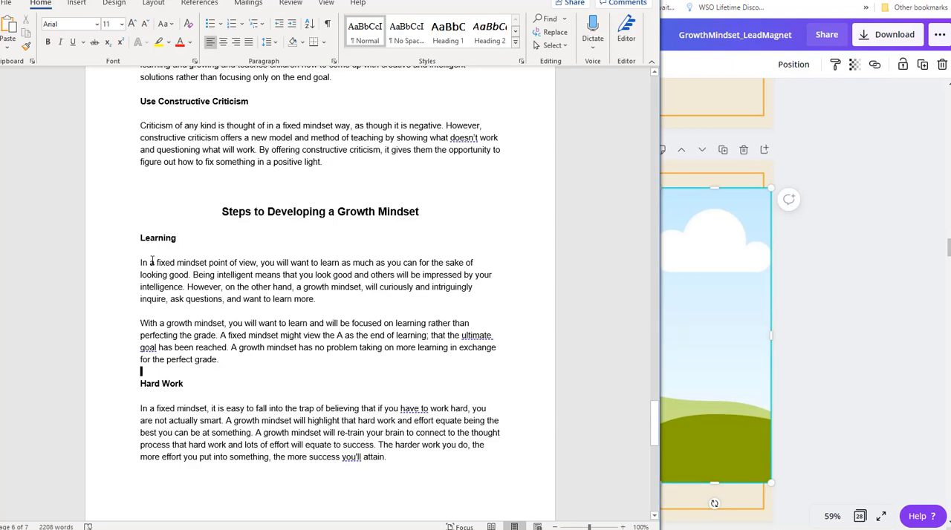
{"action": "key", "text": "alt+Tab"}
{"action": "key", "text": "alt+Tab"}
{"action": "key", "text": "alt+Tab"}
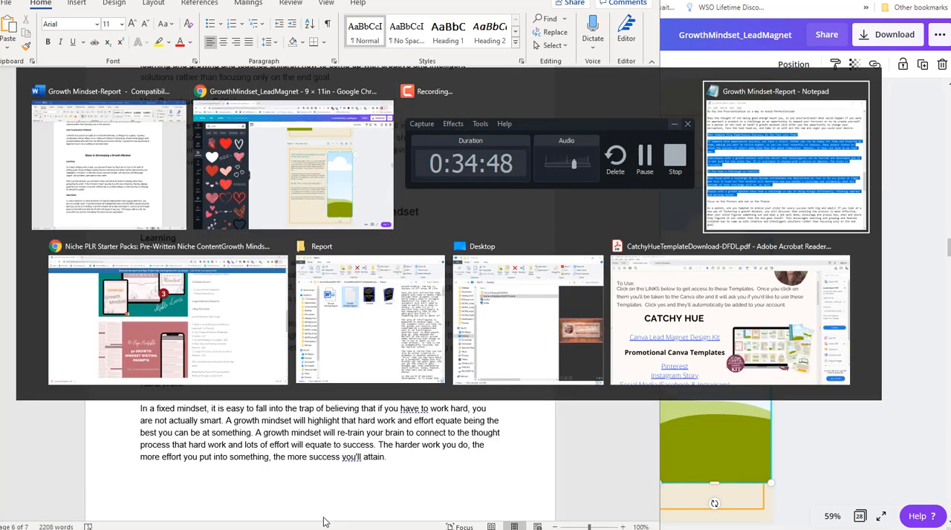
{"action": "scroll", "coordinate": [255, 243], "scroll_direction": "down", "scroll_amount": 5}
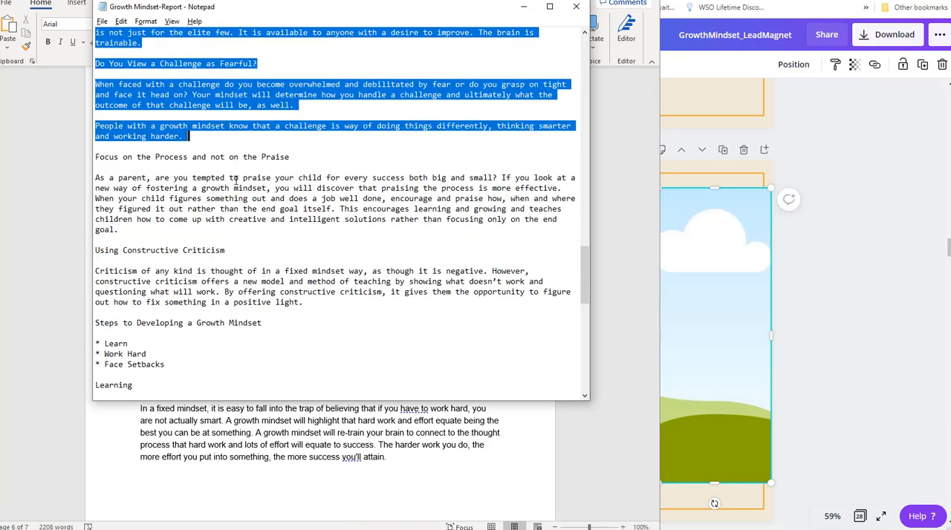
{"action": "scroll", "coordinate": [237, 180], "scroll_direction": "down", "scroll_amount": 3}
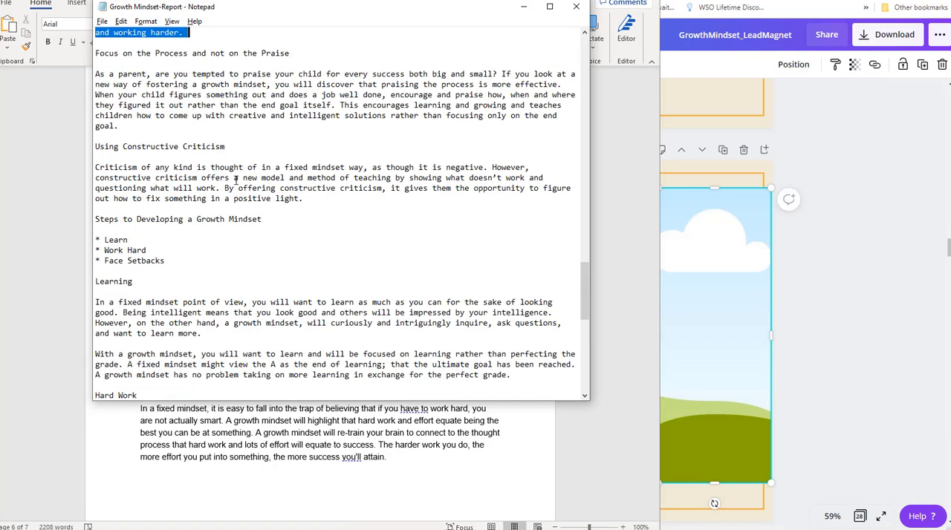
{"action": "scroll", "coordinate": [228, 184], "scroll_direction": "up", "scroll_amount": 5}
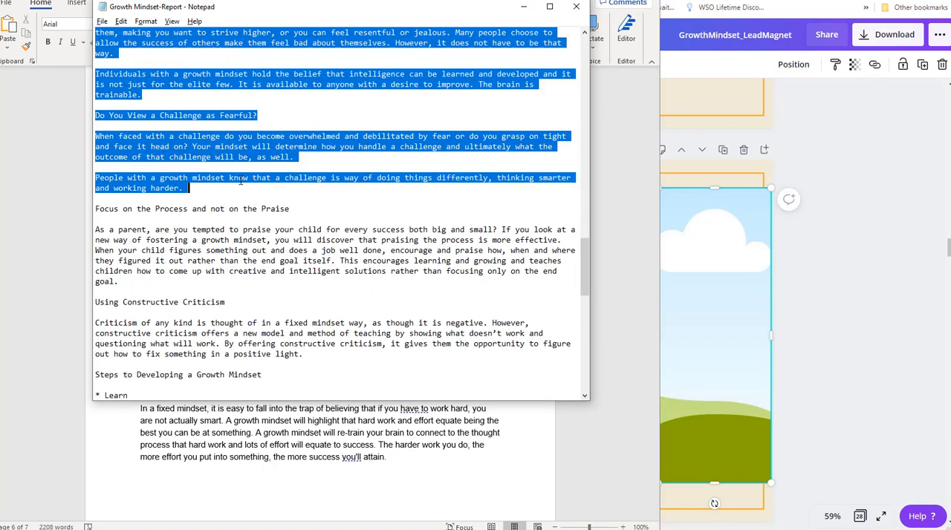
{"action": "scroll", "coordinate": [240, 181], "scroll_direction": "down", "scroll_amount": 3}
{"action": "scroll", "coordinate": [240, 180], "scroll_direction": "down", "scroll_amount": 10}
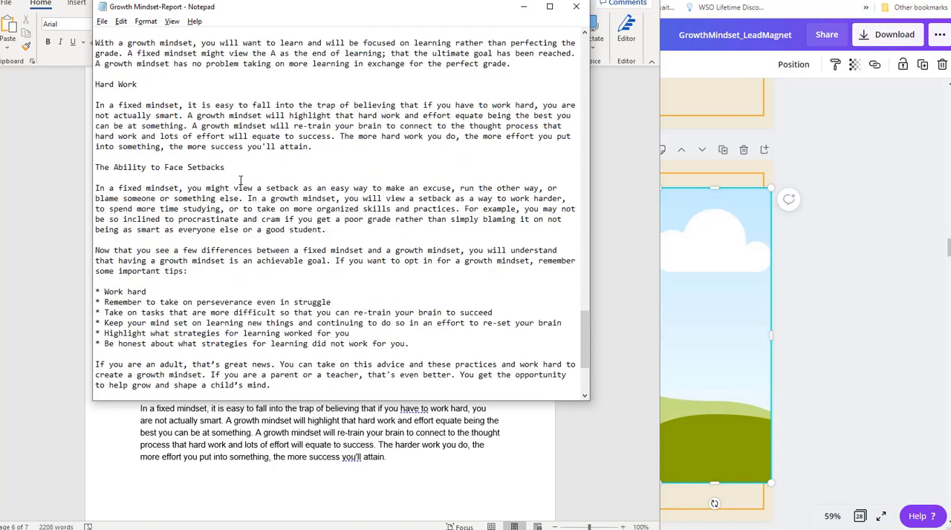
{"action": "scroll", "coordinate": [240, 181], "scroll_direction": "up", "scroll_amount": 5}
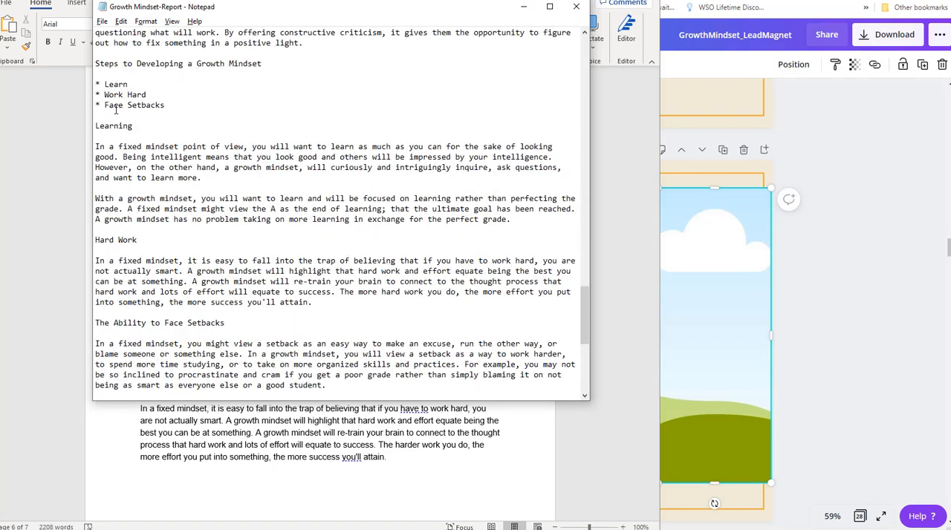
{"action": "scroll", "coordinate": [111, 111], "scroll_direction": "up", "scroll_amount": 3}
{"action": "scroll", "coordinate": [220, 146], "scroll_direction": "up", "scroll_amount": 3}
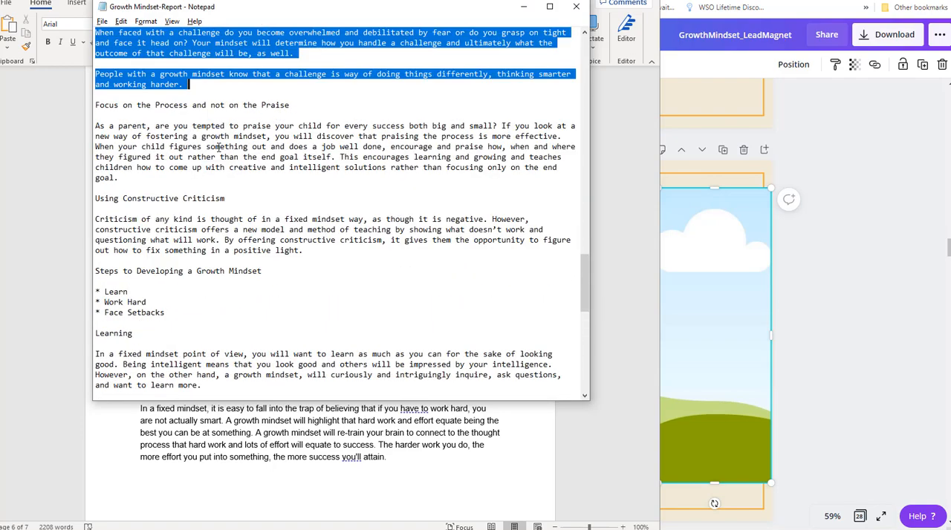
{"action": "left_click", "coordinate": [243, 182]}
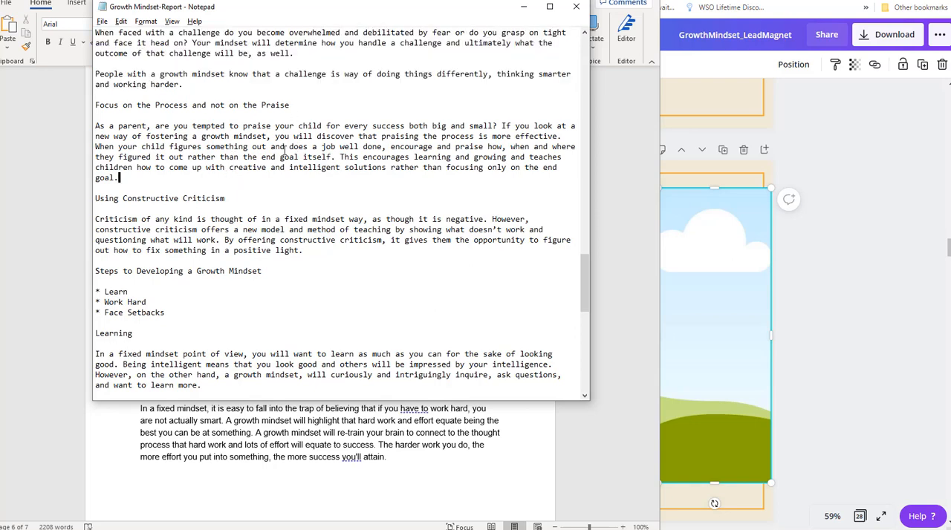
{"action": "scroll", "coordinate": [219, 211], "scroll_direction": "up", "scroll_amount": 2}
{"action": "scroll", "coordinate": [257, 203], "scroll_direction": "up", "scroll_amount": 2}
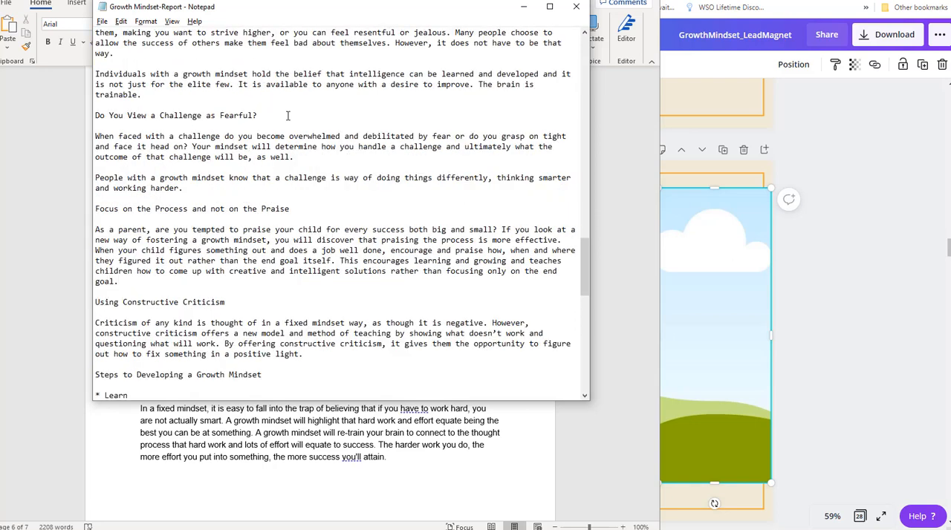
{"action": "scroll", "coordinate": [240, 191], "scroll_direction": "down", "scroll_amount": 6}
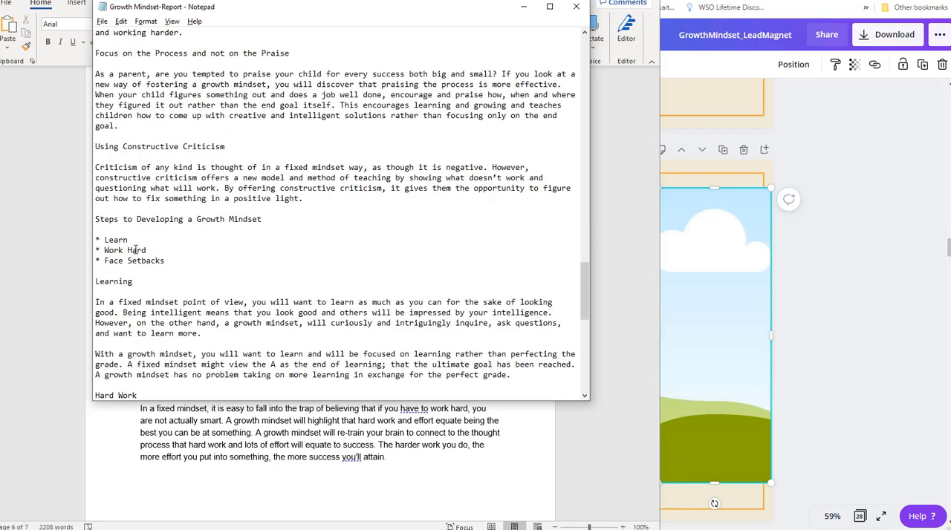
Copy the "Steps to Developing a Growth Mindset" heading with its Learn, Work Hard and Face Setbacks items, and switch back to Canva.
{"action": "left_click_drag", "start_coordinate": [155, 255], "coordinate": [97, 218]}
{"action": "left_click", "coordinate": [177, 242]}
{"action": "left_click_drag", "start_coordinate": [82, 249], "coordinate": [83, 223]}
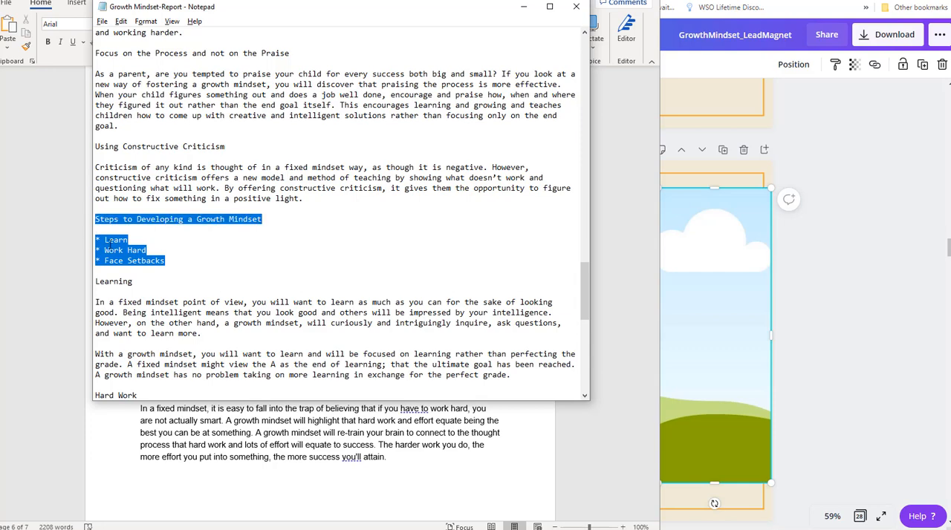
{"action": "key", "text": "alt+Tab"}
{"action": "key", "text": "Tab"}
{"action": "key", "text": "Tab"}
{"action": "key", "text": "Tab"}
{"action": "key", "text": "Tab"}
{"action": "key", "text": "Tab"}
{"action": "key", "text": "Tab"}
{"action": "key", "text": "Tab"}
{"action": "key", "text": "Tab"}
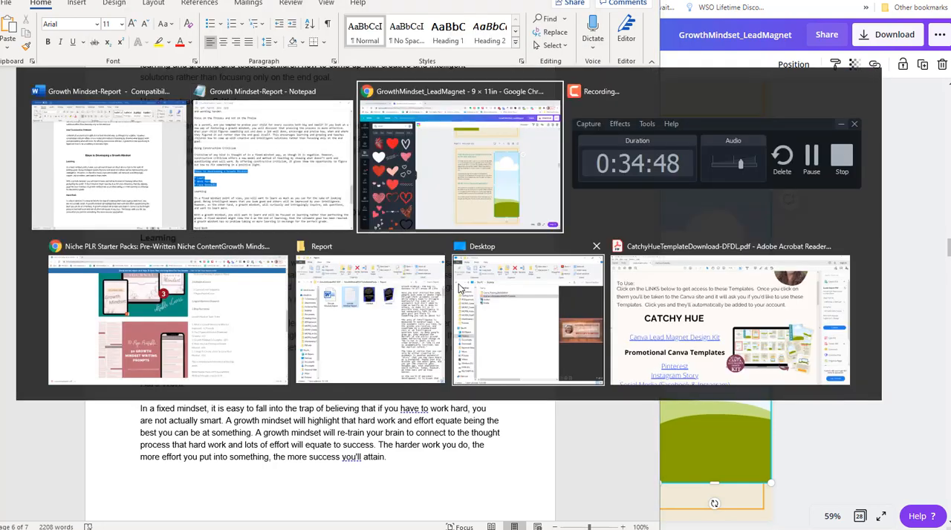
{"action": "key", "text": "Tab"}
{"action": "key", "text": "Tab"}
{"action": "key", "text": "Tab"}
{"action": "key", "text": "Tab"}
{"action": "key", "text": "Tab"}
{"action": "key", "text": "Tab"}
{"action": "key", "text": "Tab"}
{"action": "key", "text": "Tab"}
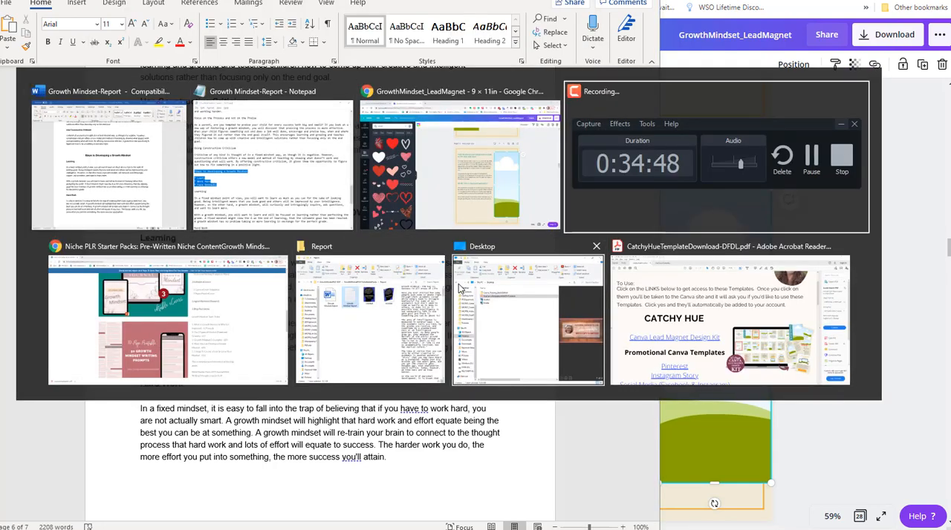
{"action": "key", "text": "Tab"}
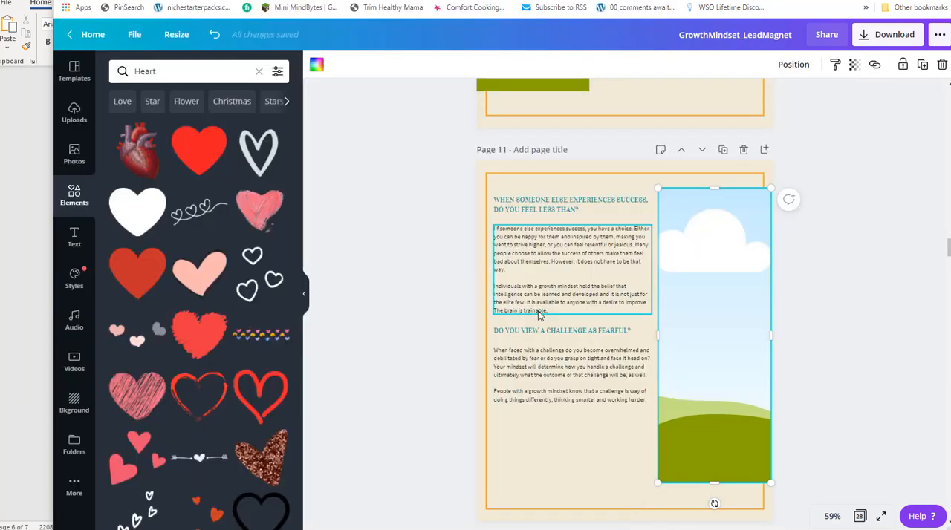
Shorten the image frame on page 12 from below into a shallow band under the dashed divider.
{"action": "scroll", "coordinate": [611, 296], "scroll_direction": "up", "scroll_amount": 10}
{"action": "scroll", "coordinate": [610, 296], "scroll_direction": "up", "scroll_amount": 6}
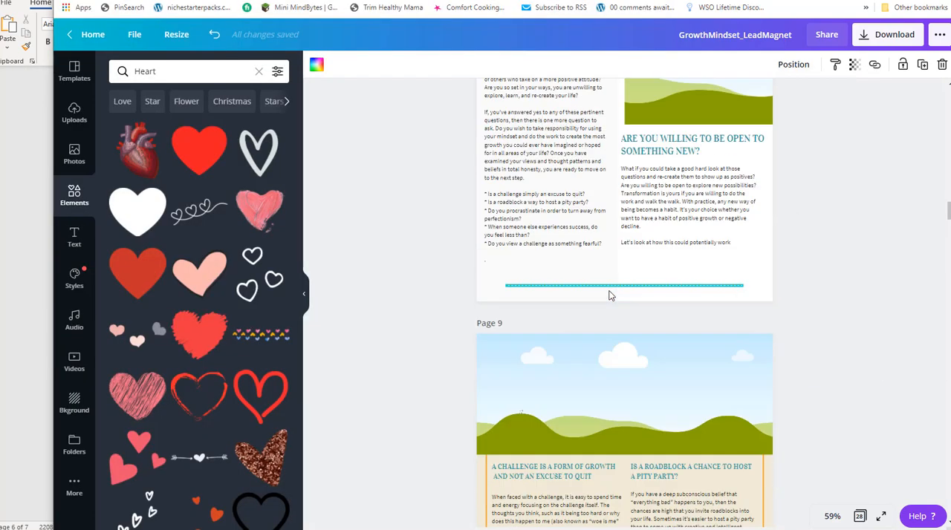
{"action": "scroll", "coordinate": [609, 295], "scroll_direction": "down", "scroll_amount": 15}
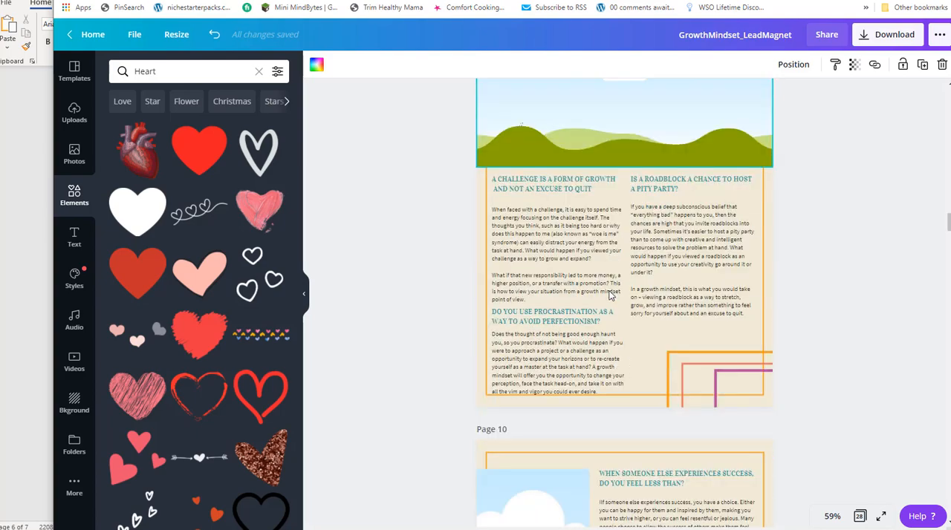
{"action": "scroll", "coordinate": [612, 289], "scroll_direction": "down", "scroll_amount": 6}
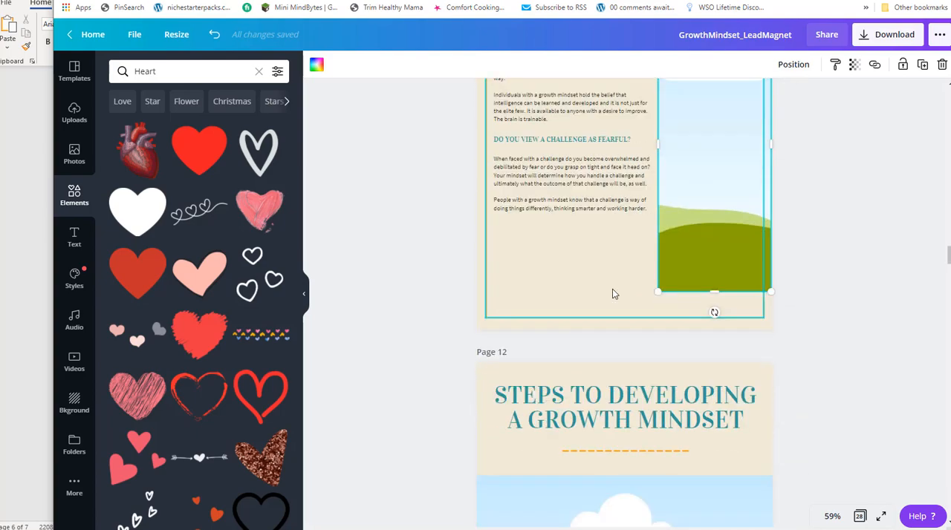
{"action": "left_click", "coordinate": [608, 291]}
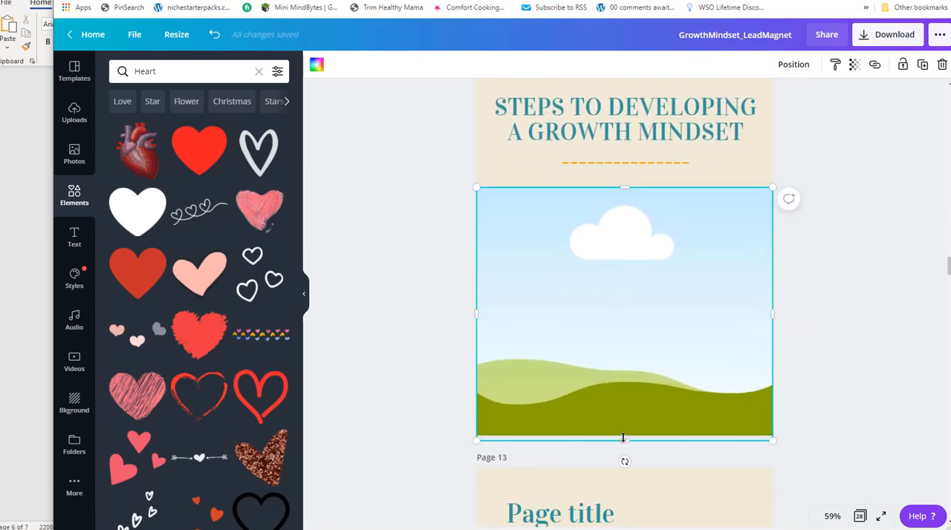
{"action": "left_click_drag", "start_coordinate": [623, 442], "coordinate": [617, 283]}
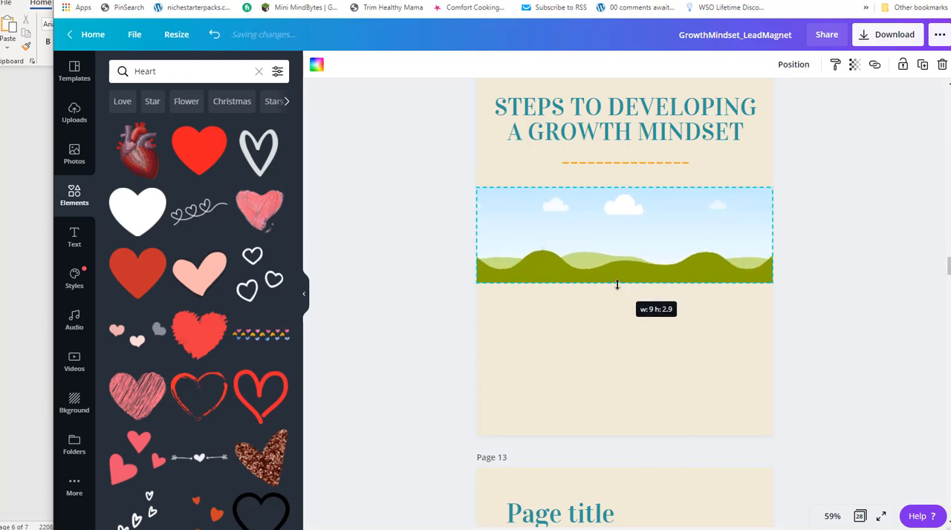
Paste the copied heading and steps list onto page 12 and place it in the empty area below the image frame.
{"action": "left_click", "coordinate": [595, 355]}
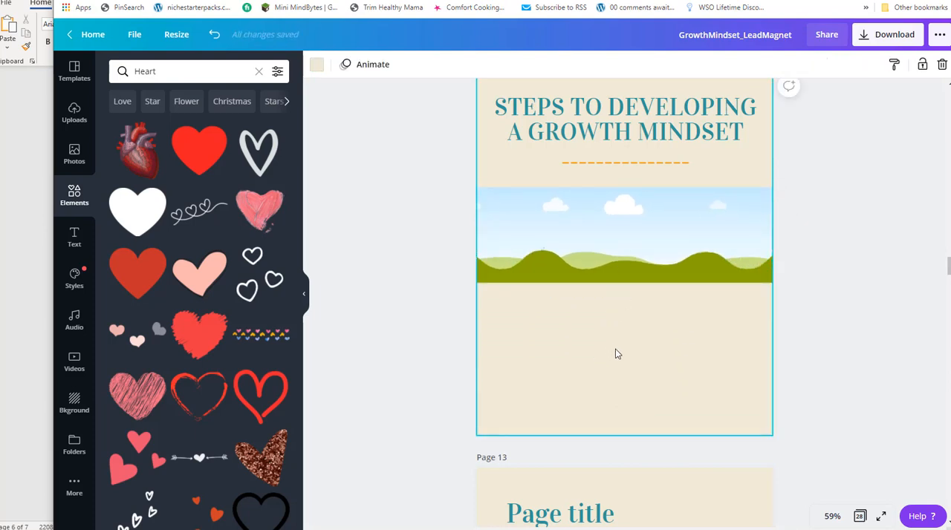
{"action": "type", "text": "STEPS TO DEVELOPING A GROWTH MINDSET  * LEARN * WORK HARD * FACE SETBACKS"}
{"action": "left_click_drag", "start_coordinate": [629, 262], "coordinate": [629, 335]}
{"action": "left_click", "coordinate": [865, 273]}
Color all of the pasted text on page 12 with the document's orange.
{"action": "double_click", "coordinate": [648, 337]}
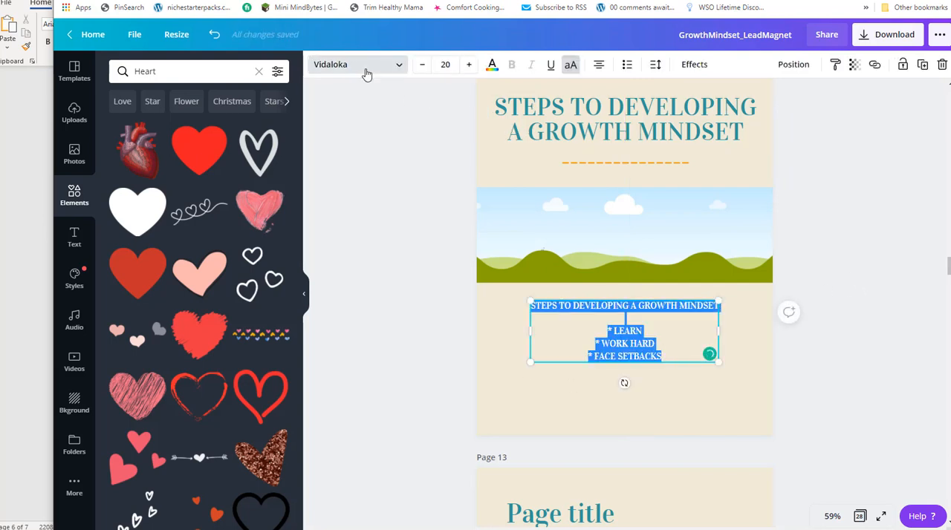
{"action": "left_click", "coordinate": [492, 66]}
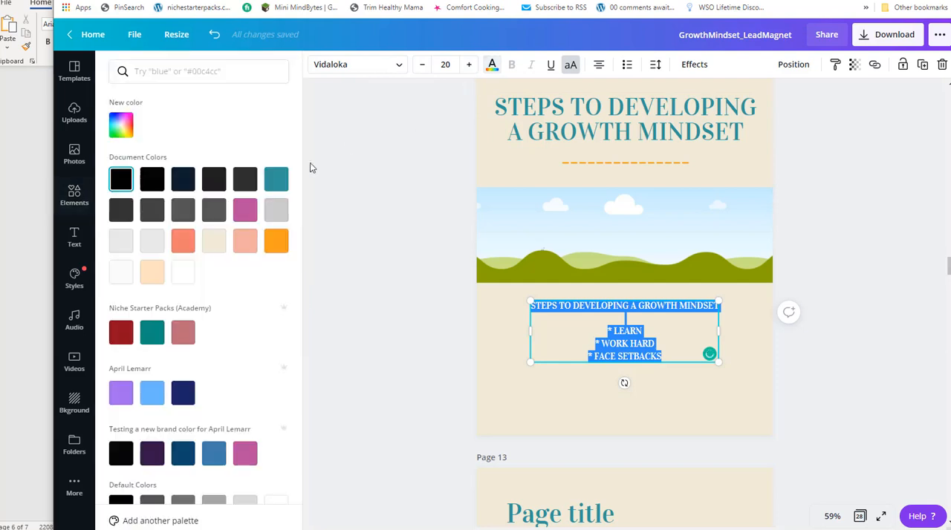
{"action": "left_click", "coordinate": [275, 240]}
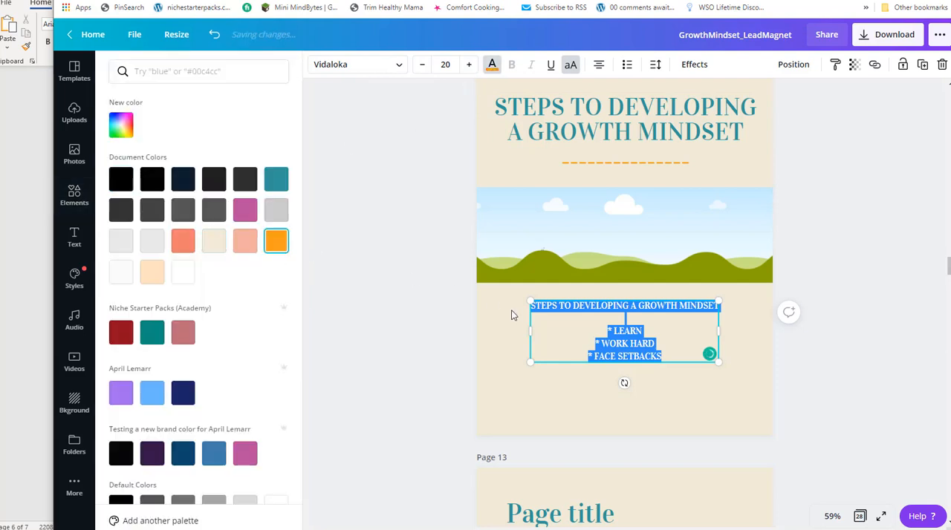
{"action": "left_click", "coordinate": [553, 325]}
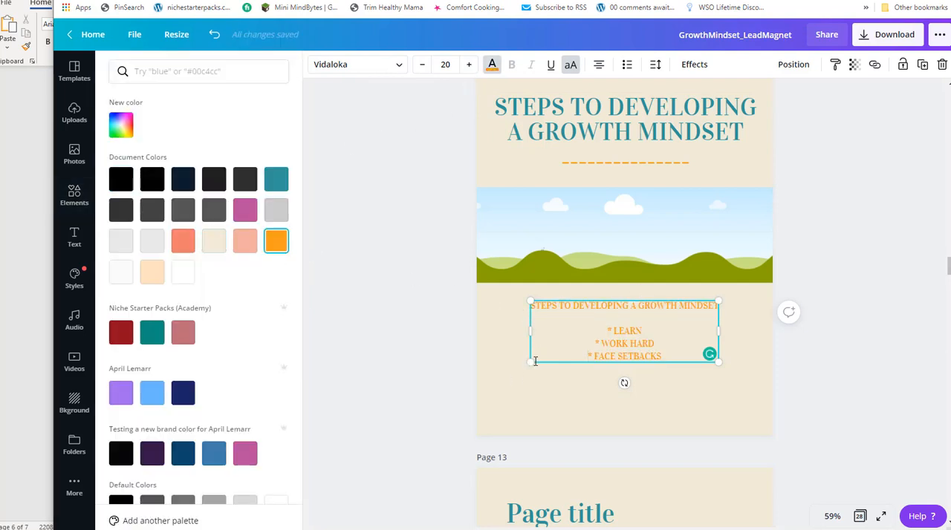
Enlarge the orange text box to about 8.1 by 2.7 in, scaling its text to size 28.4.
{"action": "left_click_drag", "start_coordinate": [527, 364], "coordinate": [486, 377]}
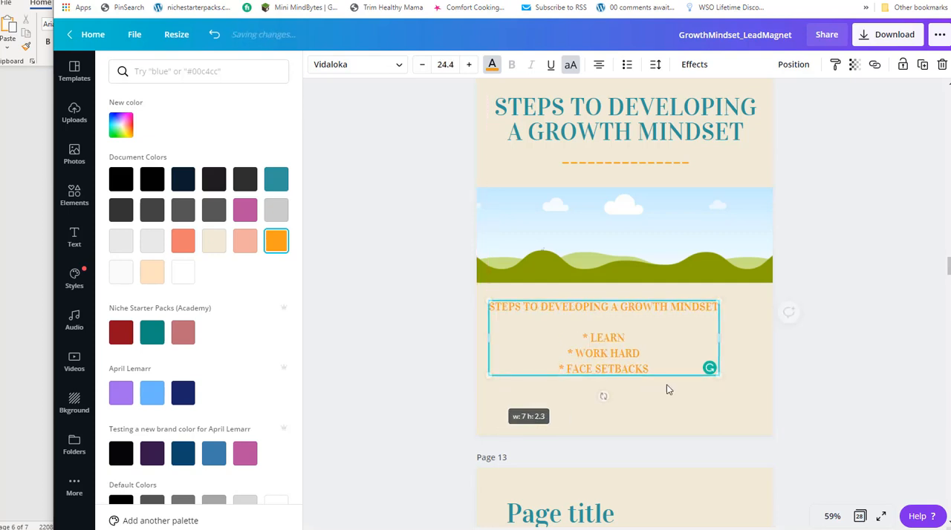
{"action": "triple_click", "coordinate": [682, 337]}
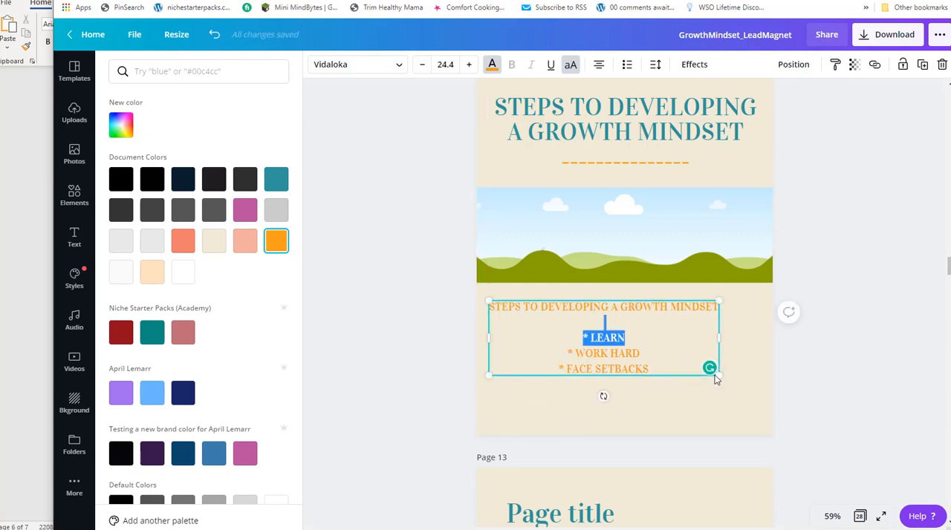
{"action": "left_click_drag", "start_coordinate": [780, 406], "coordinate": [751, 412]}
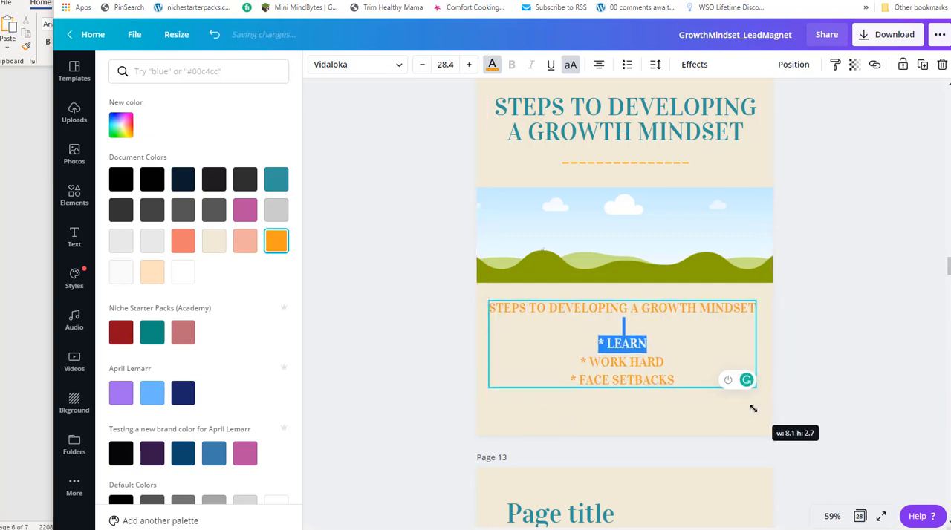
Delete the repeated "Steps to Developing a Growth Mindset" line and the blank line below it from the orange text box.
{"action": "left_click", "coordinate": [635, 312]}
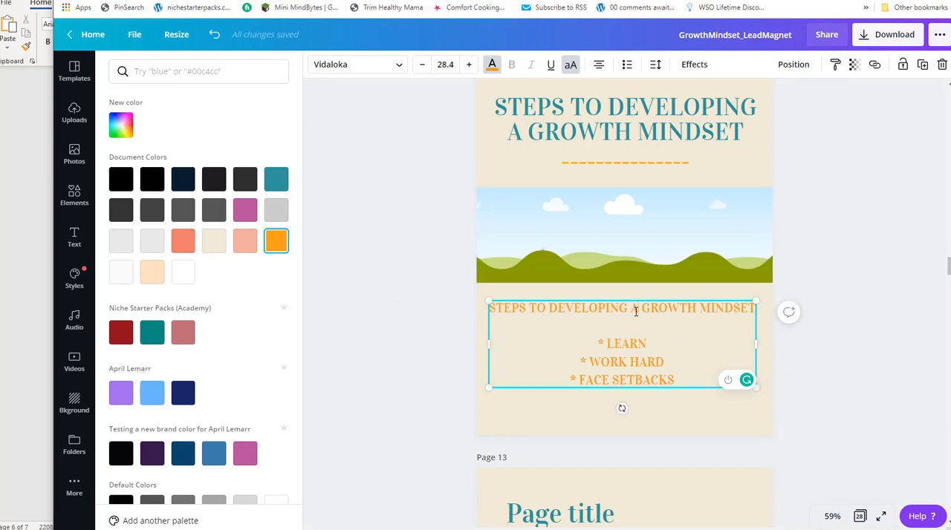
{"action": "left_click_drag", "start_coordinate": [751, 309], "coordinate": [482, 289]}
{"action": "type", "text": "T"}
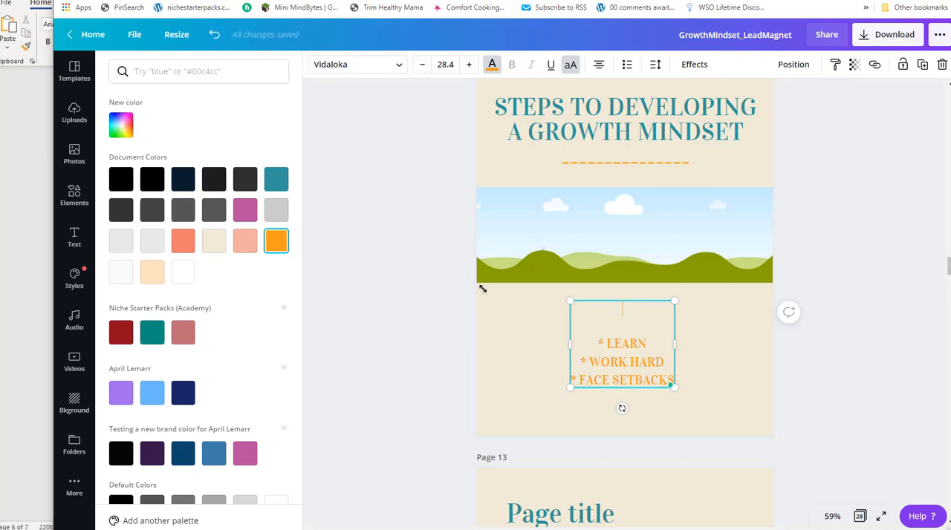
{"action": "key", "text": "BackSpace"}
{"action": "key", "text": "Delete"}
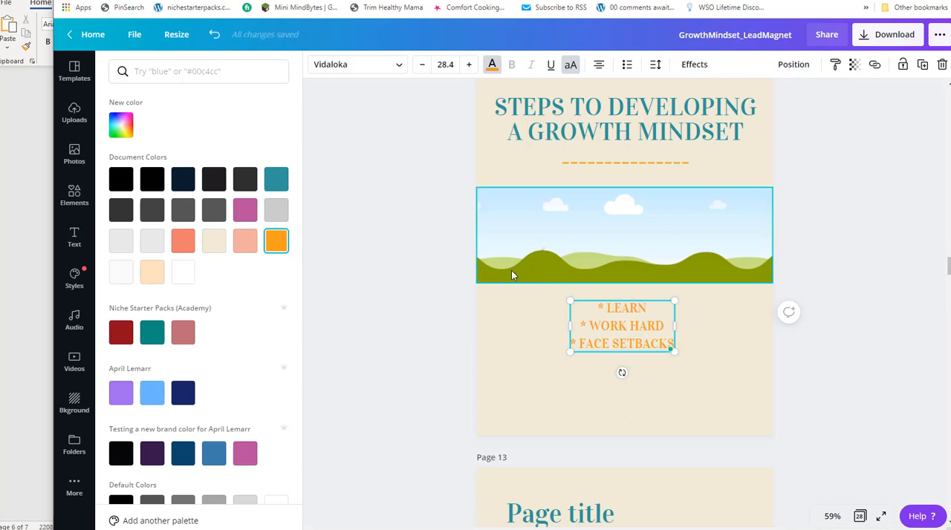
Enlarge the orange list on page 12 to size 62.1 and turn off all-caps for its three lines.
{"action": "left_click_drag", "start_coordinate": [571, 354], "coordinate": [504, 403]}
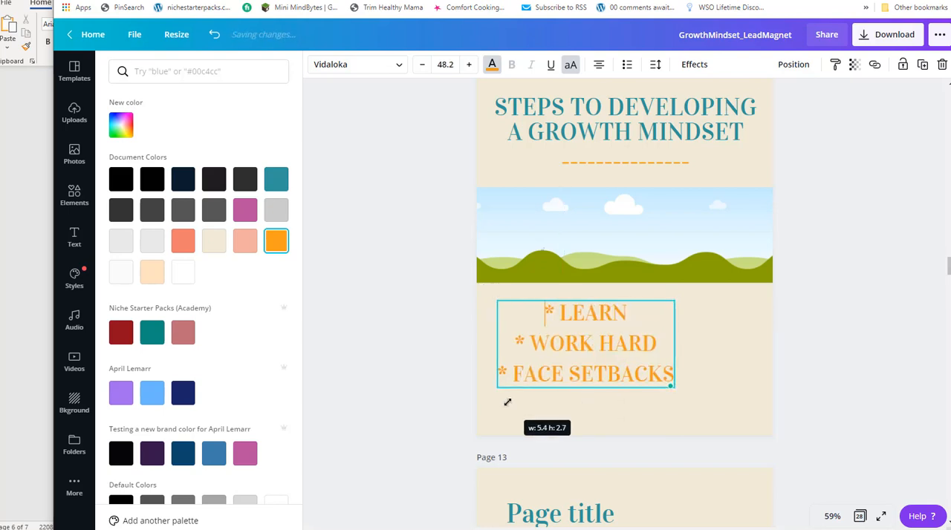
{"action": "left_click_drag", "start_coordinate": [678, 389], "coordinate": [733, 402]}
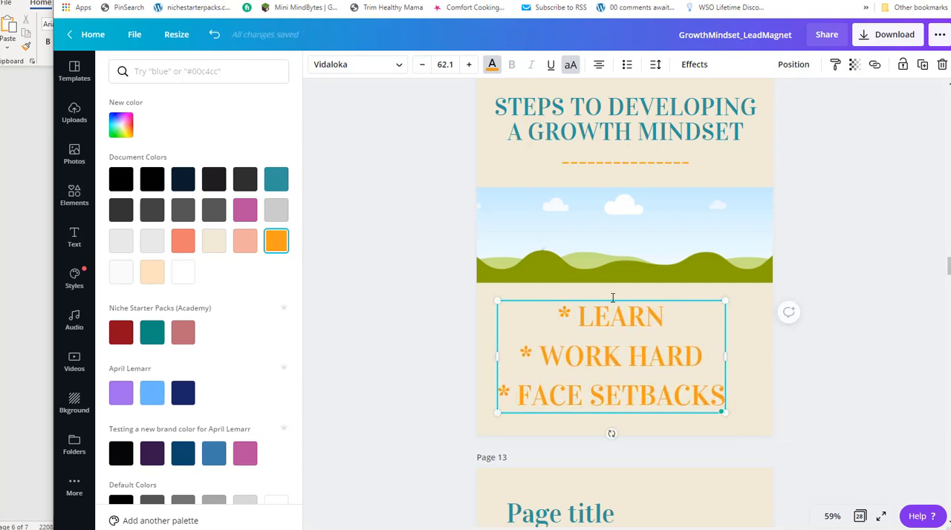
{"action": "left_click", "coordinate": [570, 67]}
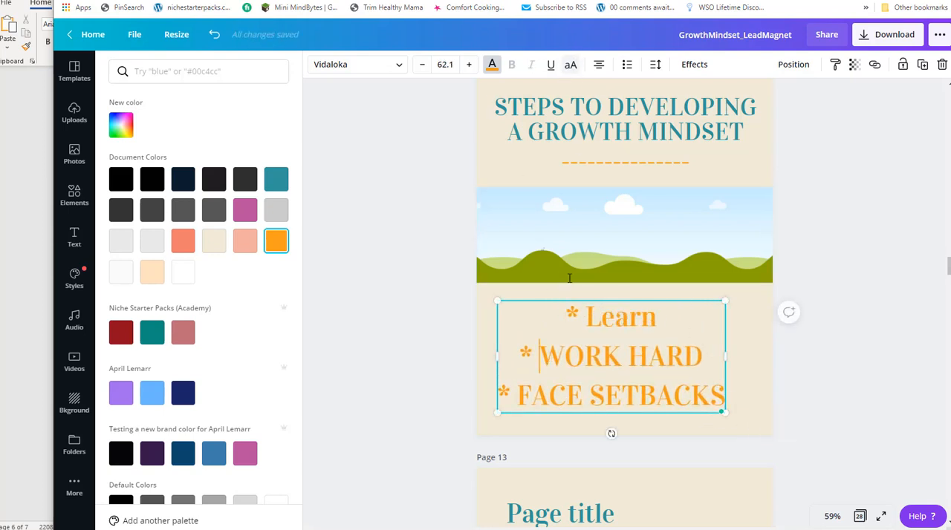
{"action": "left_click", "coordinate": [570, 66]}
{"action": "left_click", "coordinate": [526, 395]}
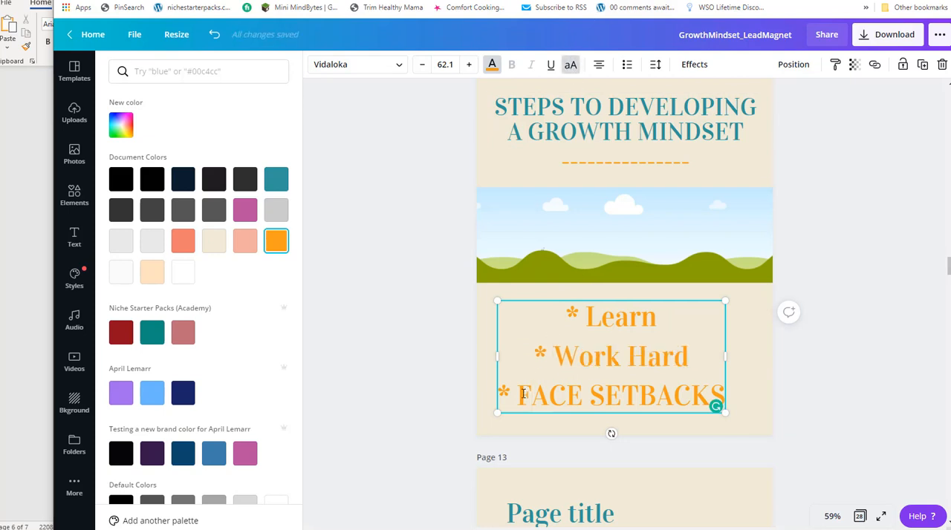
{"action": "left_click", "coordinate": [570, 67]}
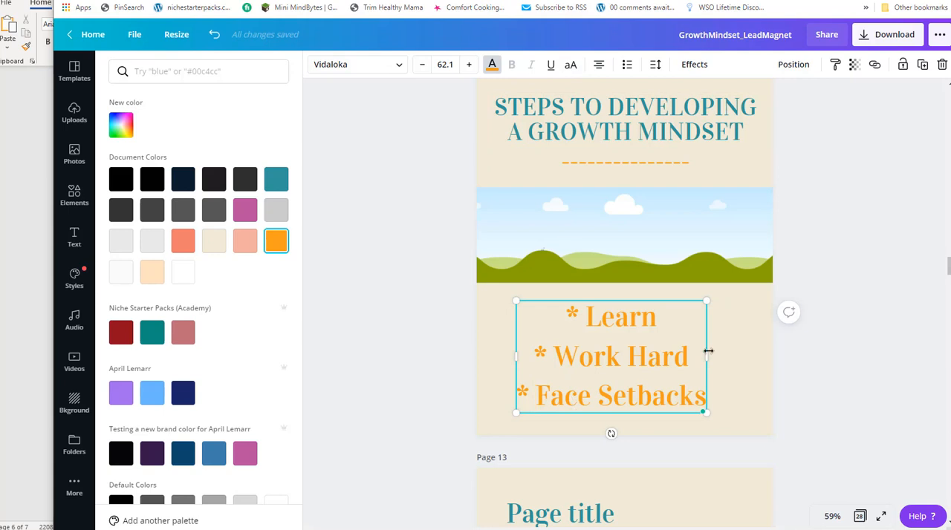
Widen the orange list's text box slightly and shift it toward the right edge of page 12.
{"action": "left_click_drag", "start_coordinate": [709, 358], "coordinate": [730, 359]}
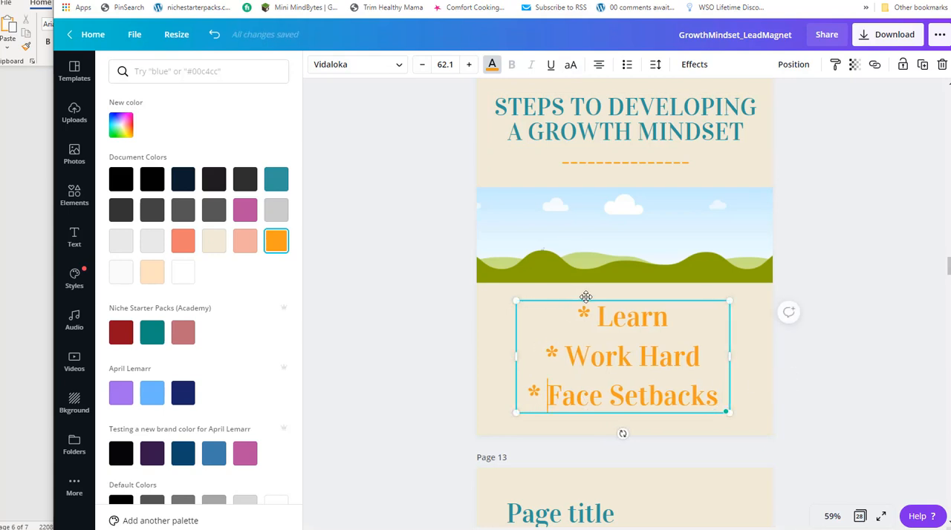
{"action": "left_click_drag", "start_coordinate": [585, 297], "coordinate": [602, 297]}
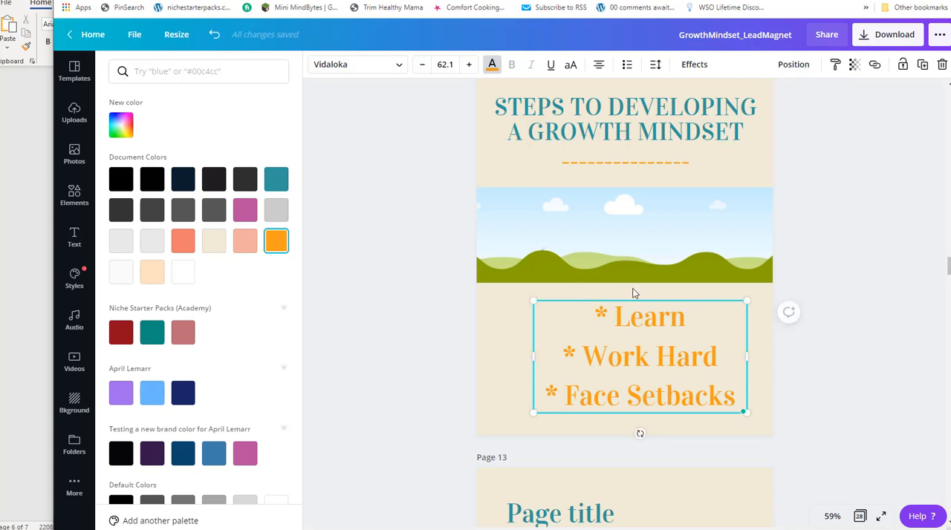
{"action": "scroll", "coordinate": [606, 347], "scroll_direction": "down", "scroll_amount": 2}
{"action": "scroll", "coordinate": [560, 277], "scroll_direction": "up", "scroll_amount": 2}
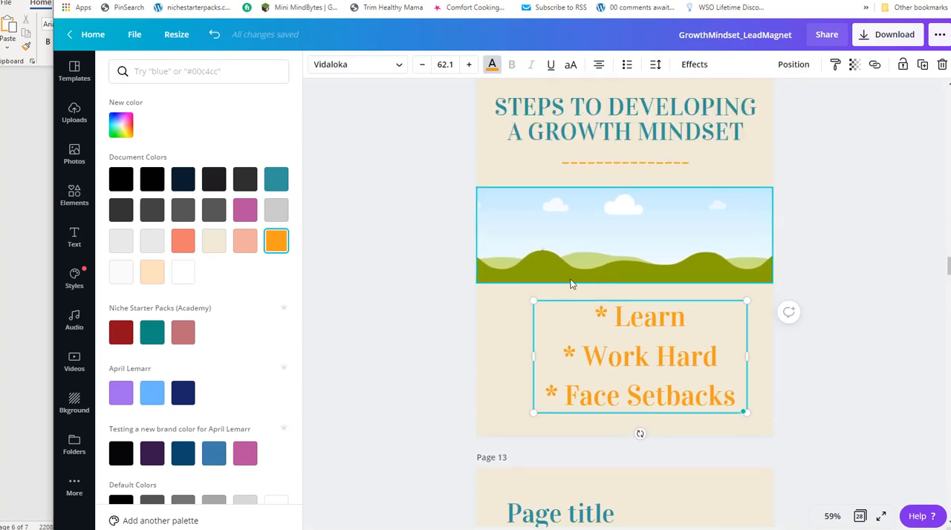
Left-align all three lines of the orange list, trying bullets and numbering but leaving the automatic list style off.
{"action": "left_click", "coordinate": [598, 64]}
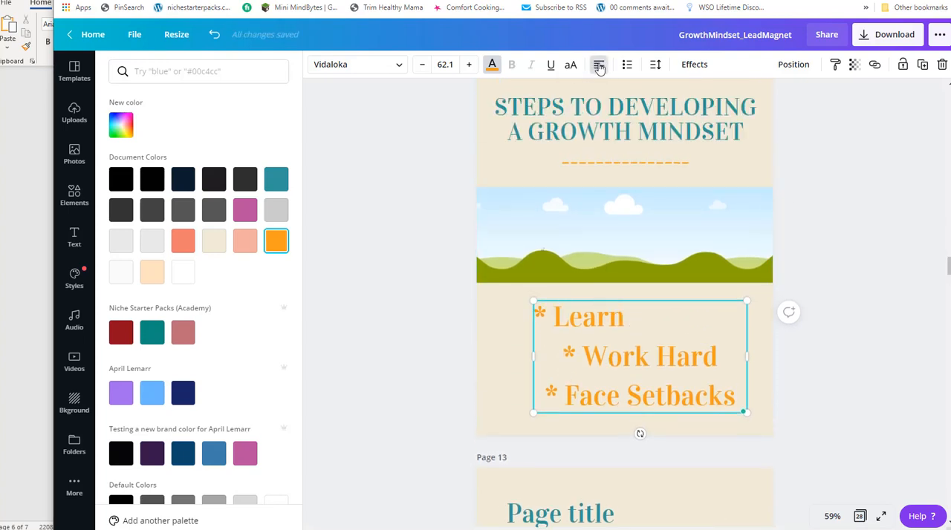
{"action": "left_click_drag", "start_coordinate": [539, 309], "coordinate": [737, 394]}
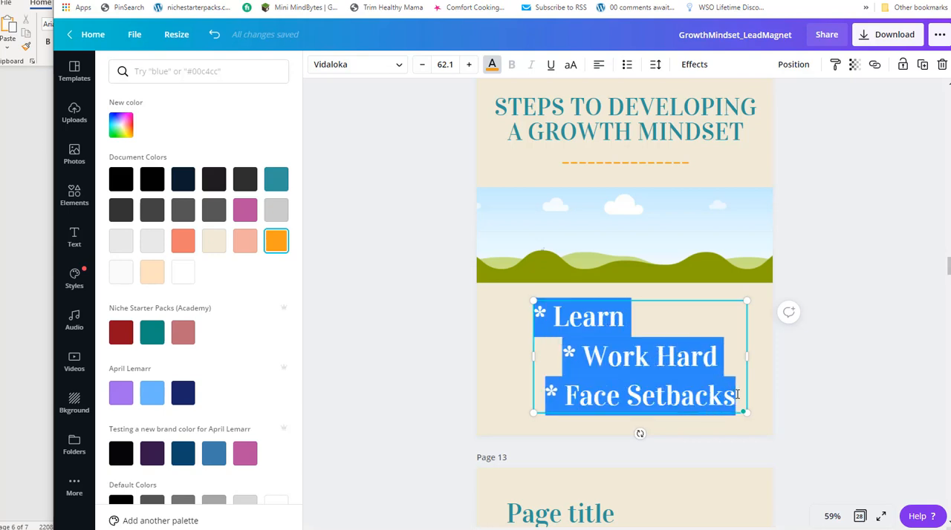
{"action": "left_click", "coordinate": [626, 66]}
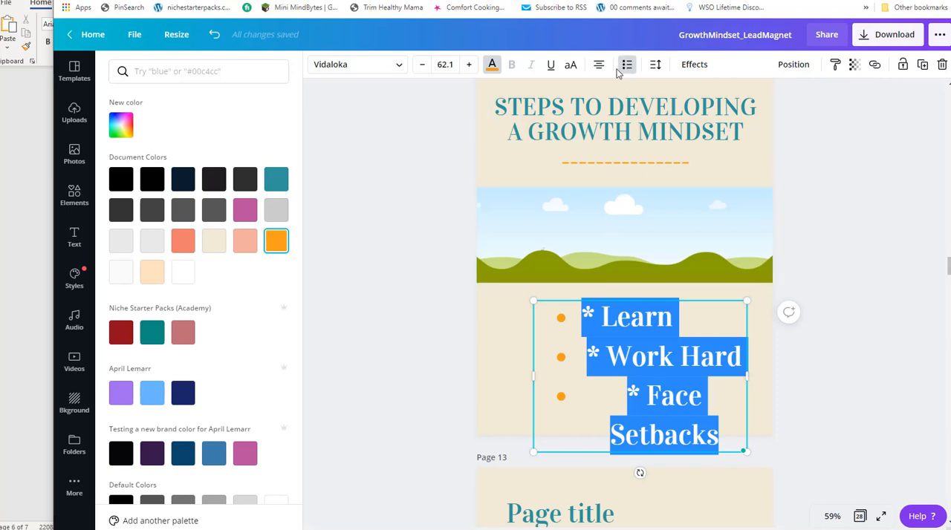
{"action": "left_click", "coordinate": [626, 66]}
{"action": "left_click", "coordinate": [598, 66]}
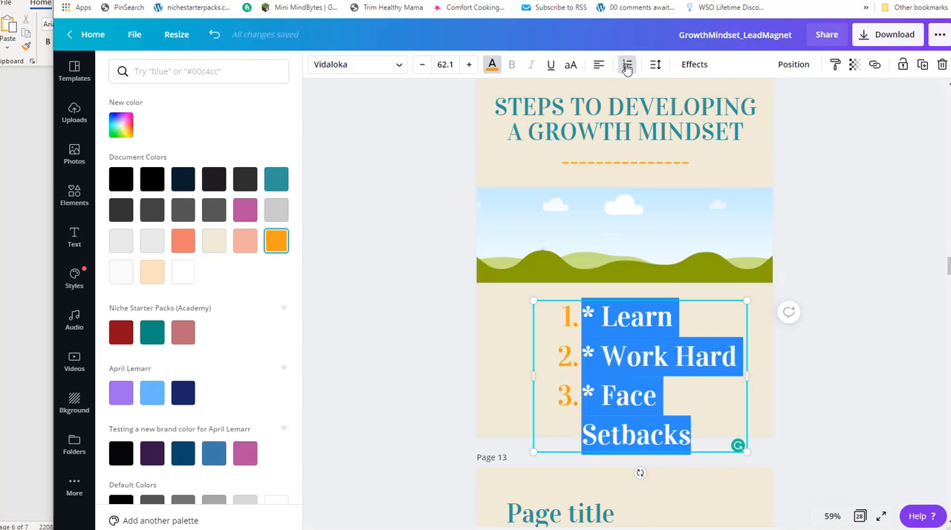
{"action": "left_click", "coordinate": [626, 66]}
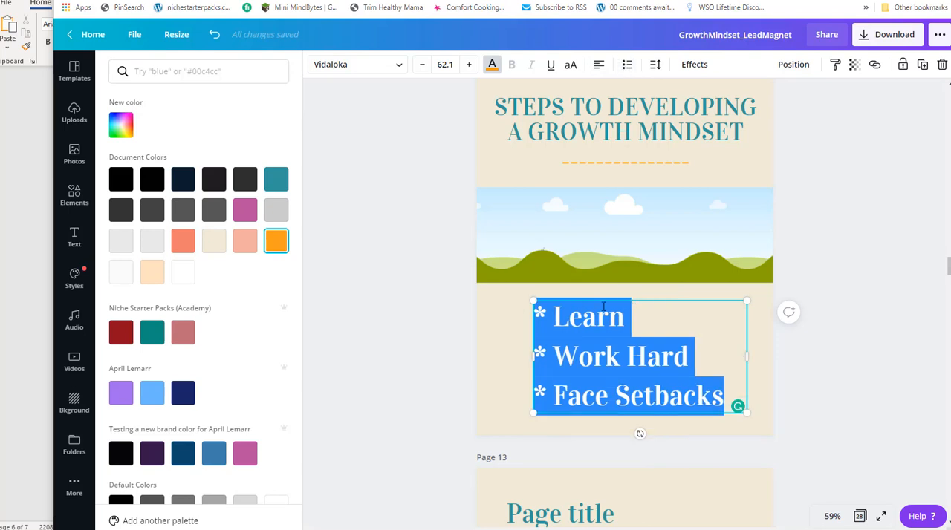
Shrink the orange list to size 41.1 and center its box in the area below the image frame.
{"action": "left_click", "coordinate": [384, 276]}
{"action": "left_click", "coordinate": [564, 341]}
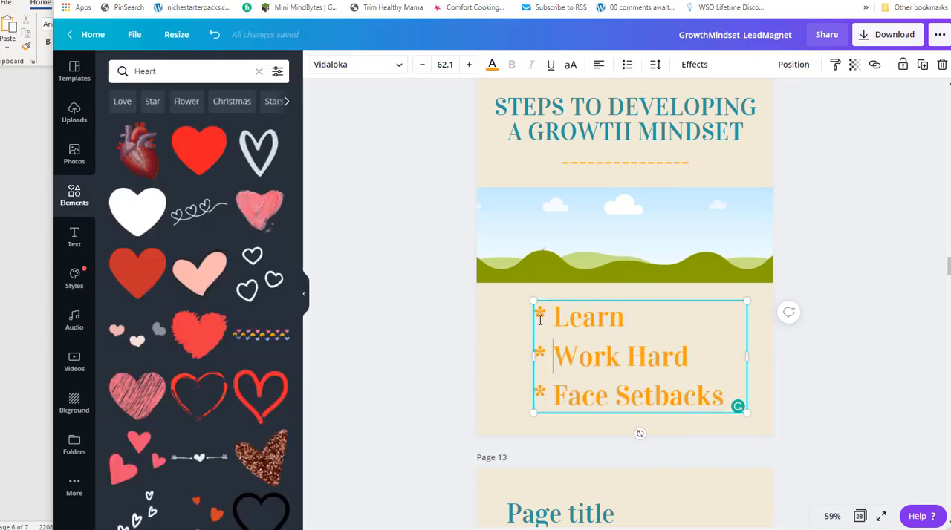
{"action": "left_click_drag", "start_coordinate": [635, 299], "coordinate": [614, 298]}
{"action": "left_click_drag", "start_coordinate": [730, 411], "coordinate": [655, 374]}
{"action": "left_click_drag", "start_coordinate": [534, 298], "coordinate": [572, 300]}
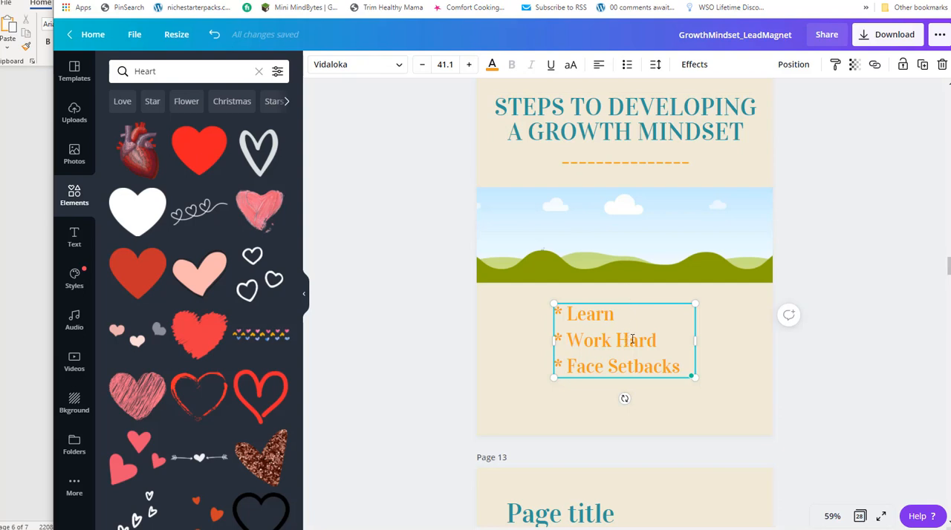
{"action": "left_click_drag", "start_coordinate": [632, 304], "coordinate": [631, 323]}
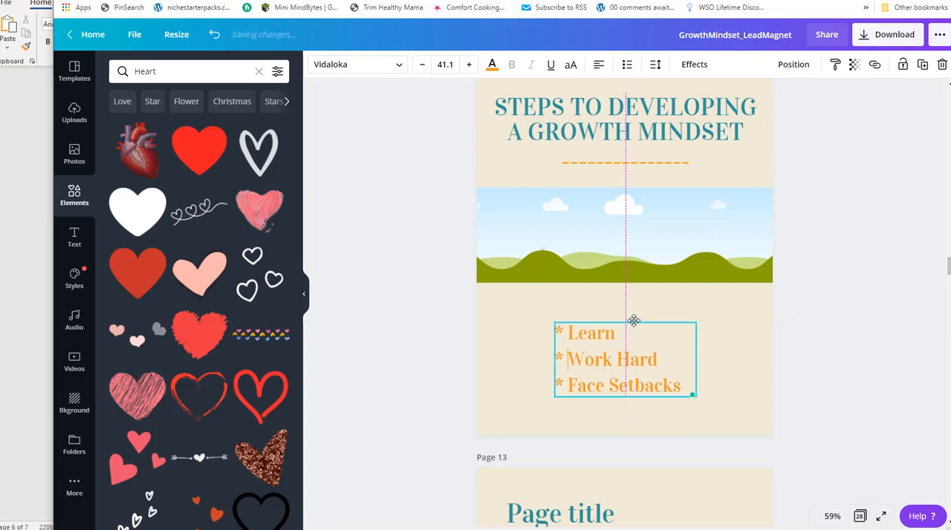
{"action": "left_click_drag", "start_coordinate": [641, 224], "coordinate": [642, 325]}
{"action": "mouse_move", "coordinate": [587, 354]}
{"action": "left_mouse_down"}
{"action": "mouse_move", "coordinate": [586, 215]}
{"action": "mouse_move", "coordinate": [579, 362]}
{"action": "left_mouse_up"}
{"action": "left_click_drag", "start_coordinate": [517, 342], "coordinate": [518, 221]}
{"action": "mouse_move", "coordinate": [614, 341]}
{"action": "left_mouse_down"}
{"action": "mouse_move", "coordinate": [631, 324]}
{"action": "mouse_move", "coordinate": [622, 333]}
{"action": "left_mouse_up"}
Examine the layouts of pages 13 and 14 and the report's remaining text under "The Ability to Face Setbacks" in Word.
{"action": "scroll", "coordinate": [418, 287], "scroll_direction": "down", "scroll_amount": 4}
{"action": "scroll", "coordinate": [441, 287], "scroll_direction": "down", "scroll_amount": 6}
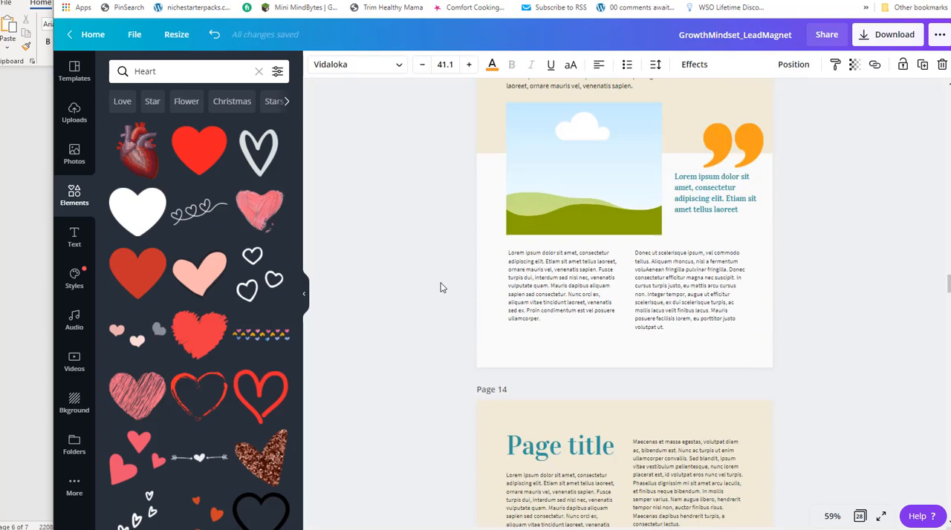
{"action": "left_click", "coordinate": [594, 292]}
{"action": "scroll", "coordinate": [487, 300], "scroll_direction": "down", "scroll_amount": 2}
{"action": "scroll", "coordinate": [479, 302], "scroll_direction": "up", "scroll_amount": 3}
{"action": "left_click", "coordinate": [696, 300]}
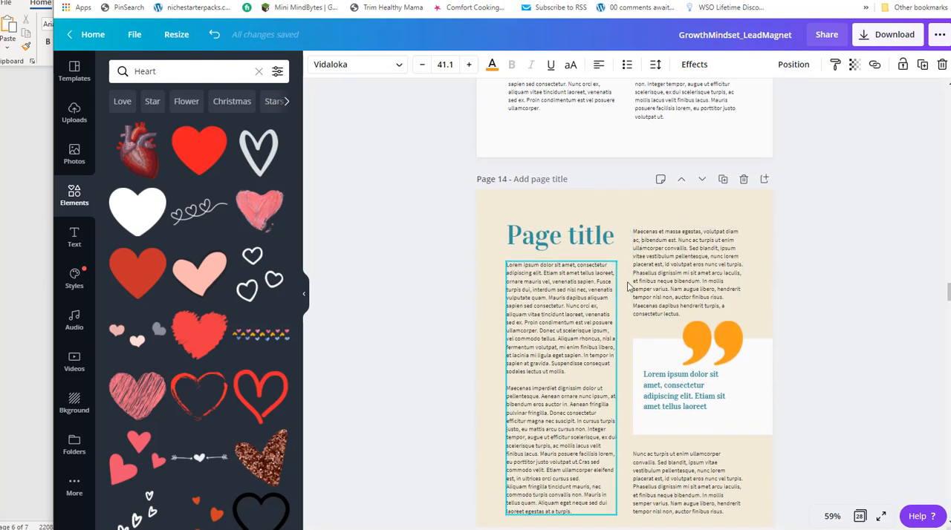
{"action": "key", "text": "alt+Tab"}
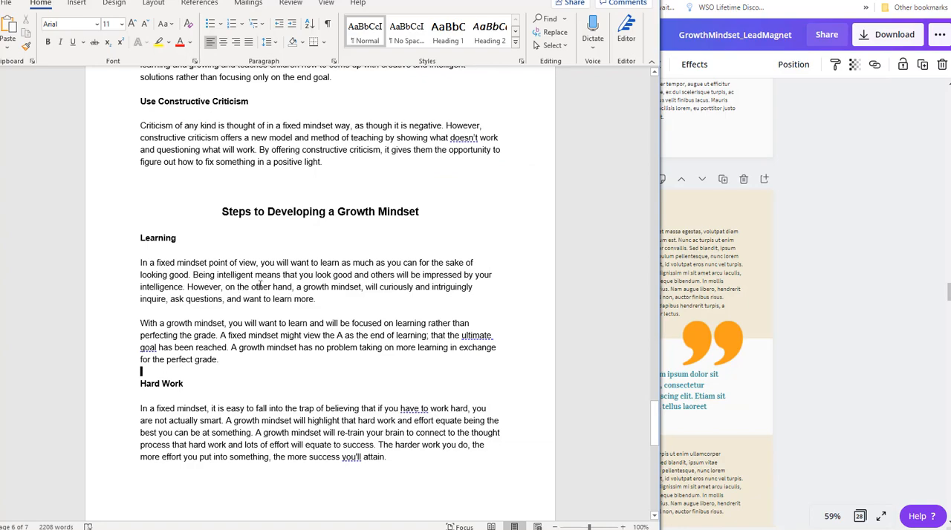
{"action": "scroll", "coordinate": [260, 287], "scroll_direction": "down", "scroll_amount": 12}
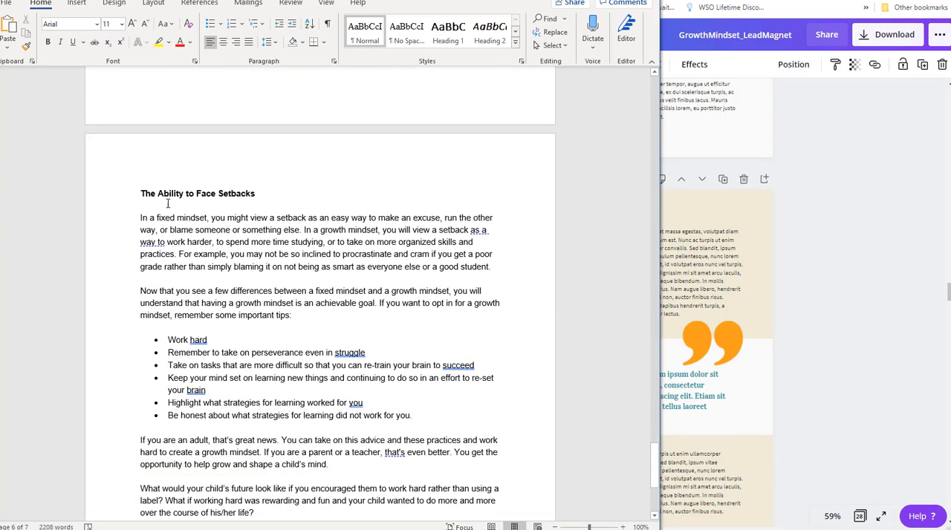
{"action": "left_click_drag", "start_coordinate": [276, 221], "coordinate": [336, 327]}
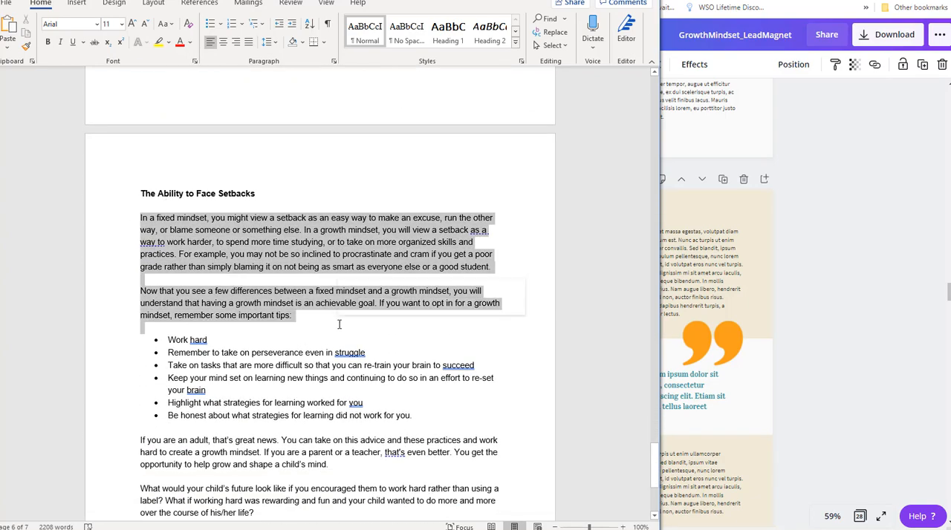
{"action": "scroll", "coordinate": [312, 325], "scroll_direction": "down", "scroll_amount": 2}
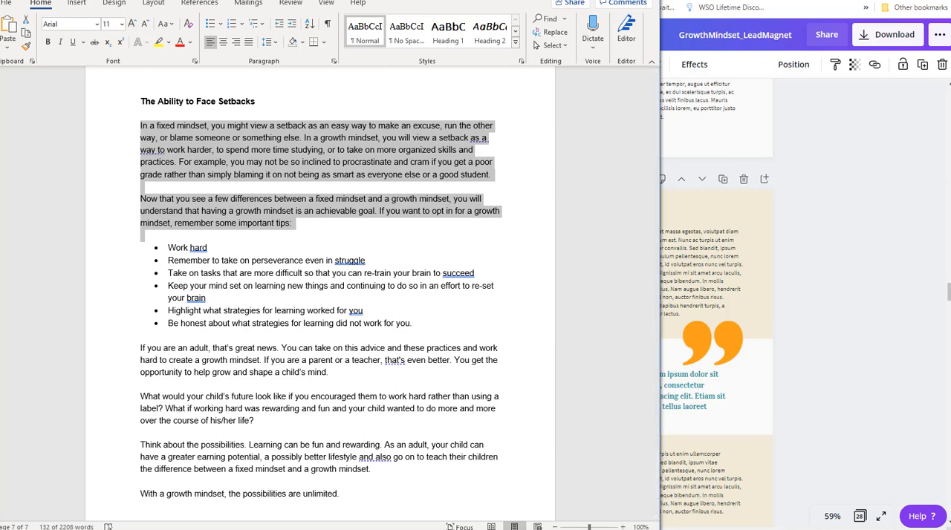
Switch to Notepad and copy the report text from "In a fixed mindset, you might view a setback" through "the possibilities are unlimited.".
{"action": "key", "text": "alt+Tab"}
{"action": "scroll", "coordinate": [211, 228], "scroll_direction": "down", "scroll_amount": 7}
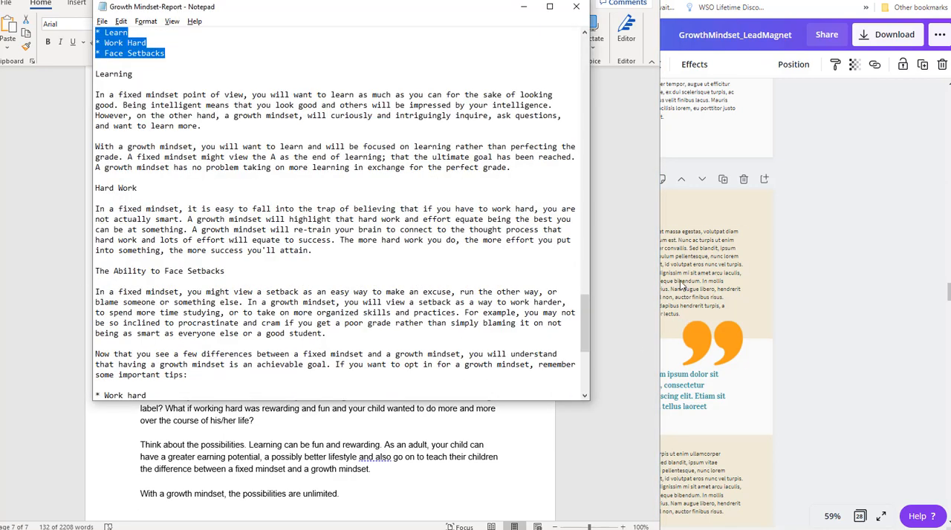
{"action": "left_click_drag", "start_coordinate": [96, 293], "coordinate": [280, 313]}
{"action": "scroll", "coordinate": [334, 313], "scroll_direction": "down", "scroll_amount": 8}
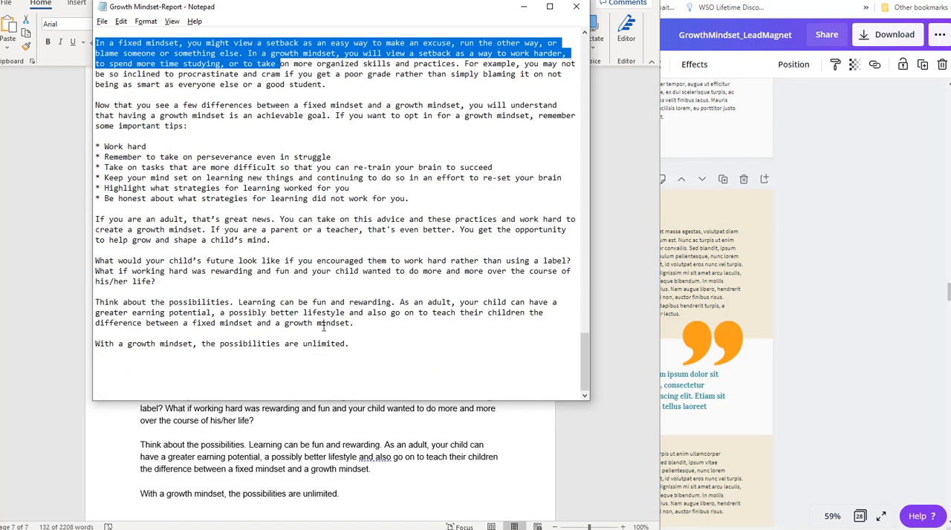
{"action": "left_click", "coordinate": [354, 345], "text": "shift"}
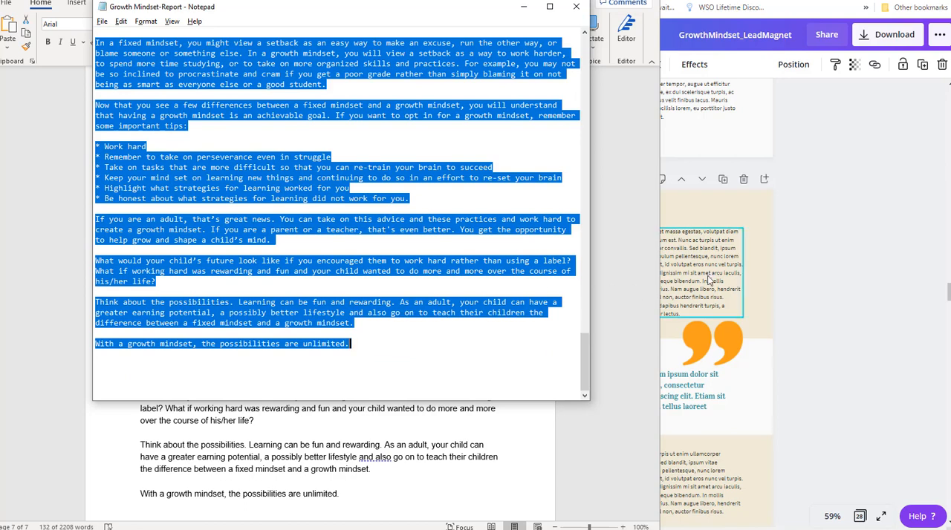
Return to the Canva document and delete the quote marks, quote text and white box from page 14.
{"action": "key", "text": "alt+Tab"}
{"action": "left_click", "coordinate": [782, 334]}
{"action": "left_click_drag", "start_coordinate": [830, 327], "coordinate": [673, 444]}
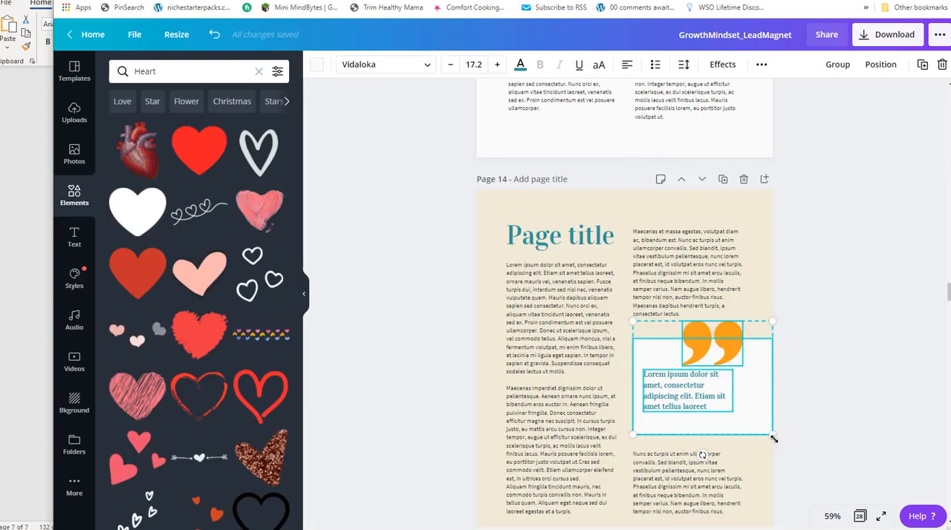
{"action": "key", "text": "Delete"}
{"action": "left_click", "coordinate": [539, 336]}
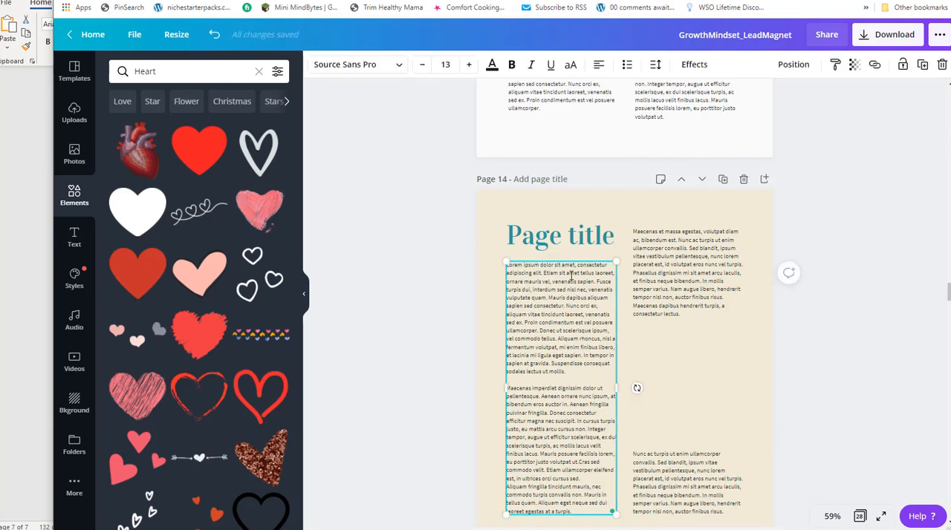
{"action": "left_click", "coordinate": [618, 248]}
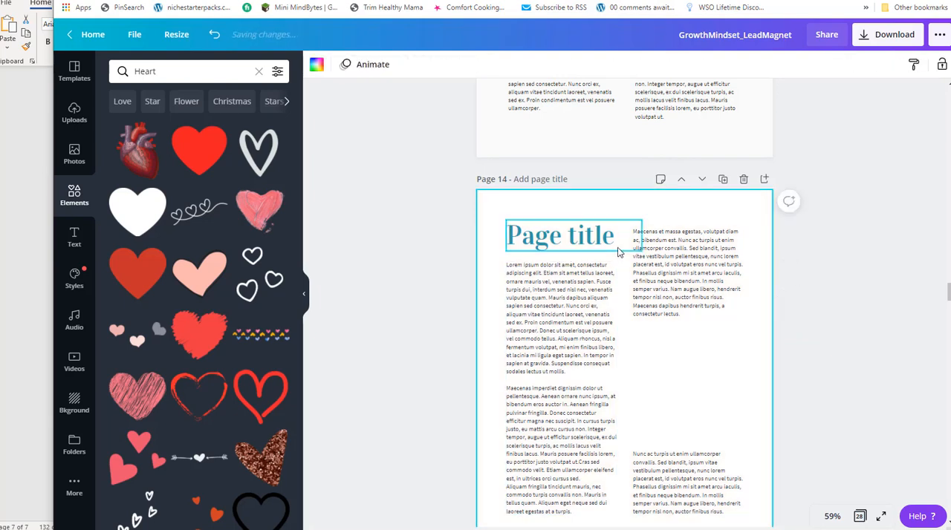
{"action": "key", "text": "ctrl+z"}
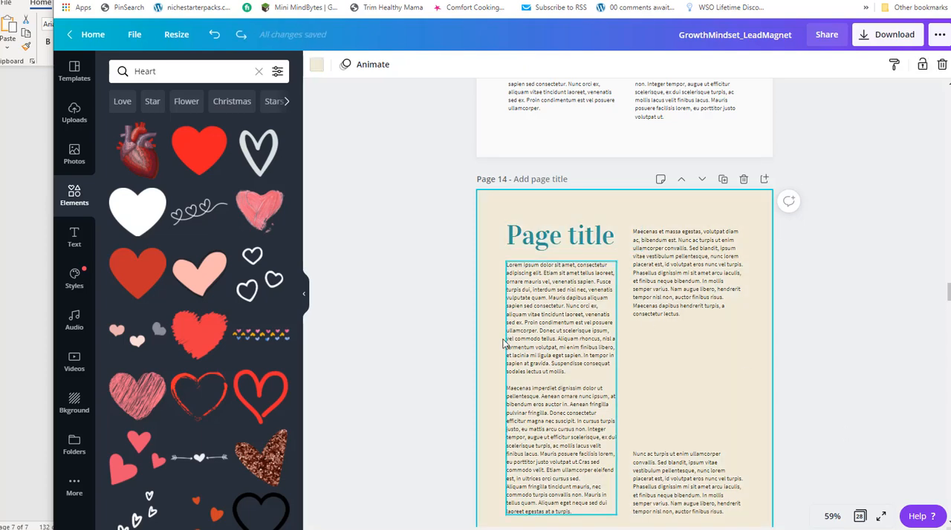
Delete the long placeholder text under the page 14 title and move the upper paragraph of the other column further down.
{"action": "left_click", "coordinate": [530, 328]}
{"action": "key", "text": "Delete"}
{"action": "left_click", "coordinate": [653, 263]}
{"action": "left_click_drag", "start_coordinate": [709, 272], "coordinate": [720, 416]}
Paste the copied closing section of the report as a new text box around page 14.
{"action": "left_click", "coordinate": [541, 290]}
{"action": "key", "text": "ctrl+v"}
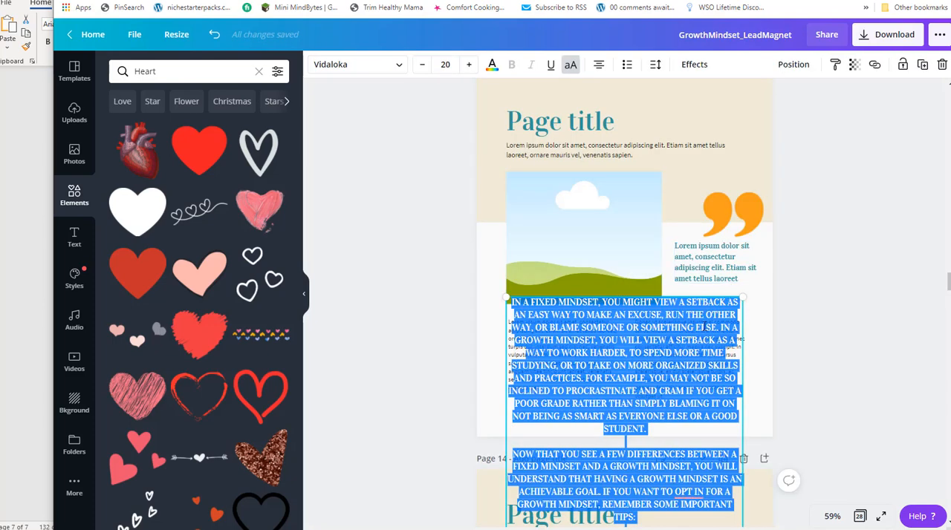
{"action": "scroll", "coordinate": [636, 312], "scroll_direction": "up", "scroll_amount": 5}
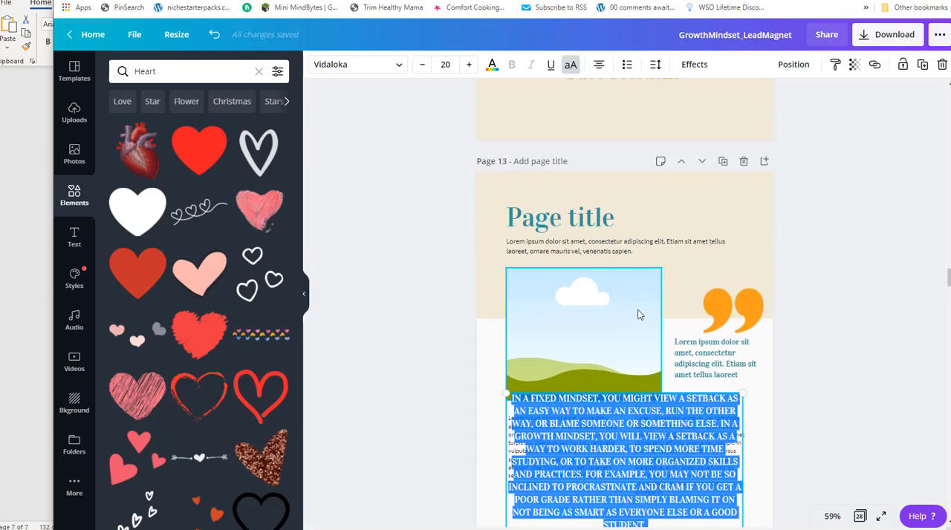
{"action": "scroll", "coordinate": [643, 300], "scroll_direction": "down", "scroll_amount": 10}
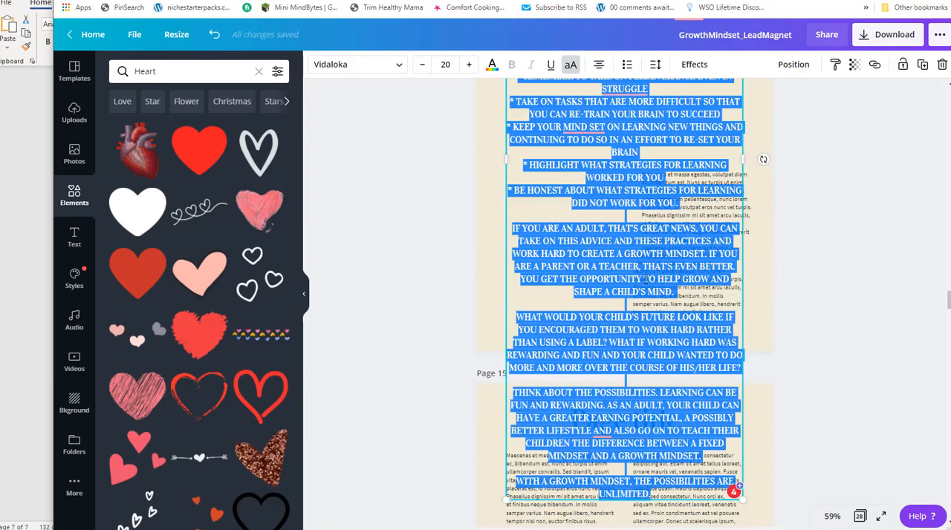
Turn off all-caps for the pasted report text and widen its box to the full page width.
{"action": "left_click", "coordinate": [569, 65]}
{"action": "scroll", "coordinate": [632, 297], "scroll_direction": "up", "scroll_amount": 3}
{"action": "scroll", "coordinate": [633, 289], "scroll_direction": "up", "scroll_amount": 3}
{"action": "scroll", "coordinate": [632, 285], "scroll_direction": "down", "scroll_amount": 3}
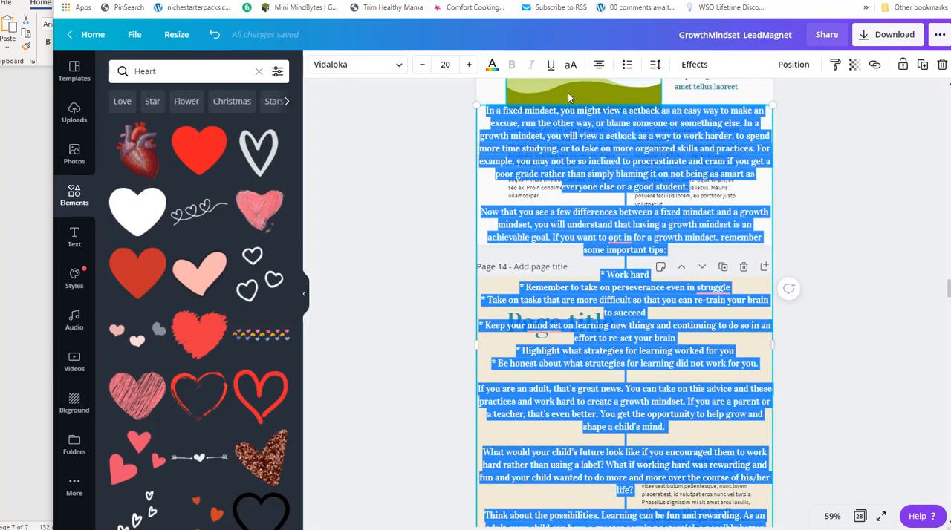
Reduce the pasted report text to font size 16.
{"action": "left_click", "coordinate": [422, 65]}
{"action": "left_click", "coordinate": [422, 65]}
{"action": "left_click", "coordinate": [422, 65]}
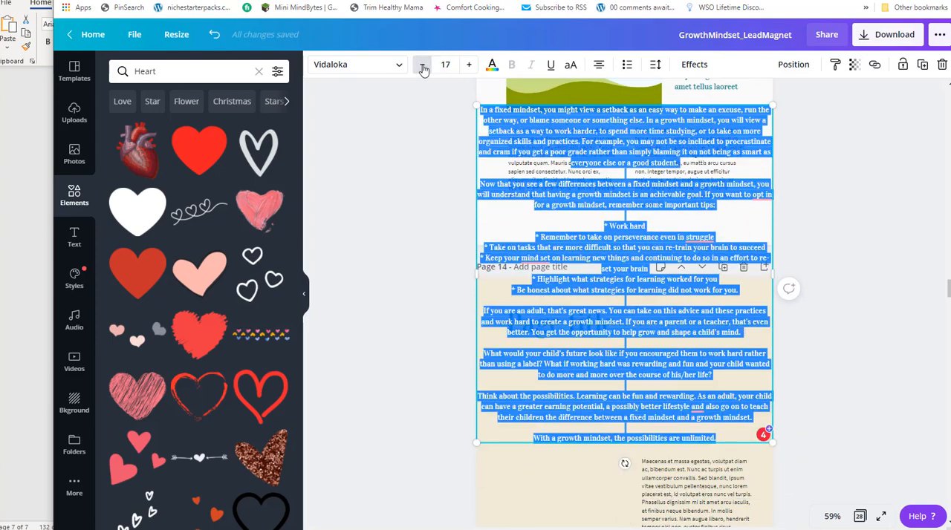
{"action": "left_click", "coordinate": [422, 65]}
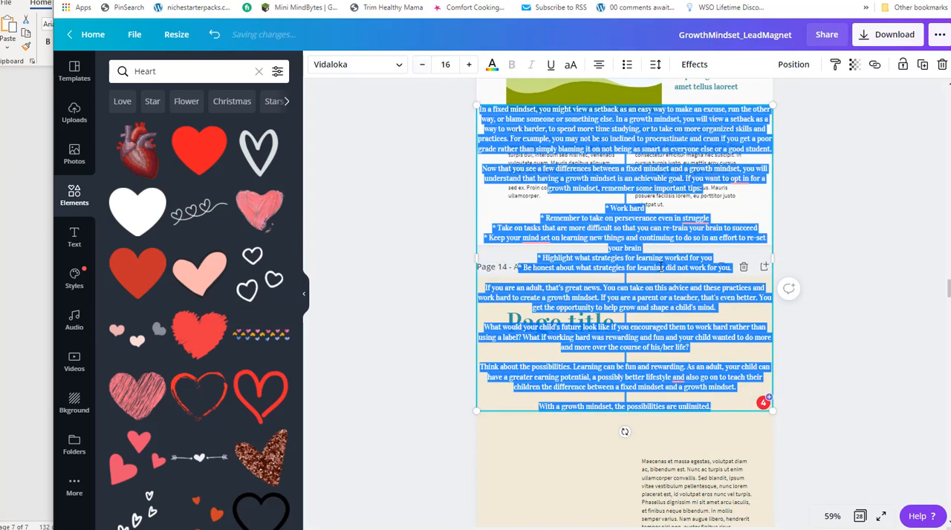
Left-align the pasted report text and move its box down onto page 14 below the title.
{"action": "left_click", "coordinate": [598, 64]}
{"action": "left_click_drag", "start_coordinate": [624, 214], "coordinate": [632, 343]}
{"action": "scroll", "coordinate": [764, 228], "scroll_direction": "down", "scroll_amount": 3}
{"action": "scroll", "coordinate": [764, 228], "scroll_direction": "down", "scroll_amount": 3}
{"action": "scroll", "coordinate": [765, 221], "scroll_direction": "up", "scroll_amount": 1}
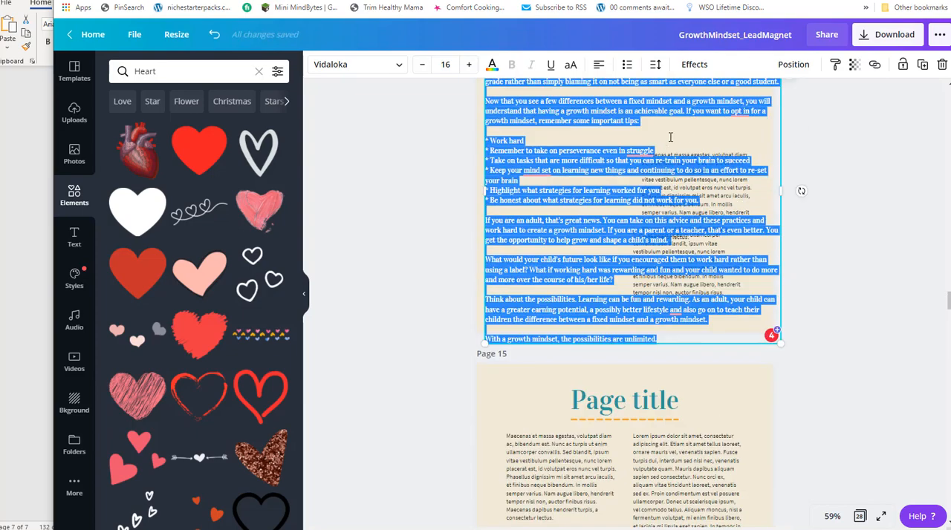
{"action": "scroll", "coordinate": [665, 141], "scroll_direction": "up", "scroll_amount": 3}
{"action": "left_click_drag", "start_coordinate": [550, 211], "coordinate": [546, 180]}
{"action": "left_click", "coordinate": [547, 277]}
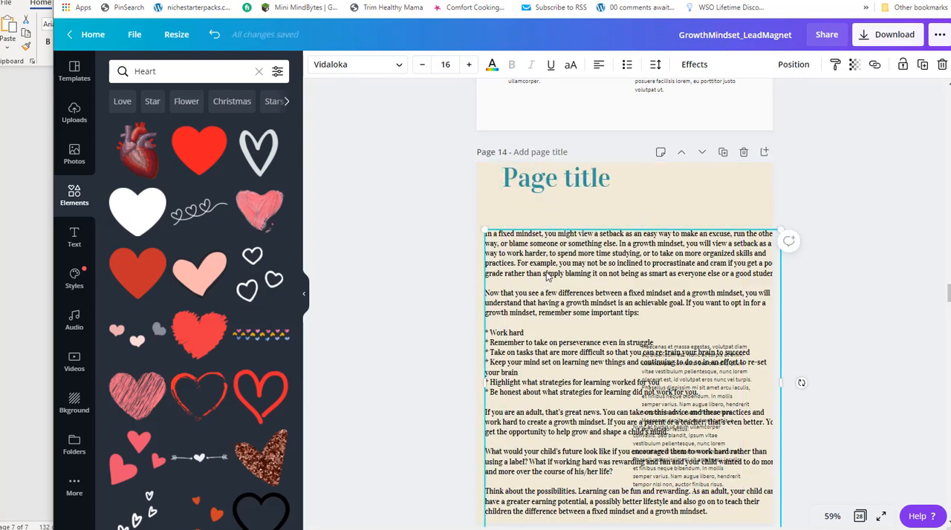
Move the report text aside, delete the two leftover placeholder paragraphs on page 14, and place the text back under the title.
{"action": "left_click", "coordinate": [536, 274]}
{"action": "left_click", "coordinate": [538, 273]}
{"action": "left_click_drag", "start_coordinate": [558, 263], "coordinate": [560, 273]}
{"action": "left_click_drag", "start_coordinate": [622, 224], "coordinate": [433, 103]}
{"action": "left_click", "coordinate": [668, 450]}
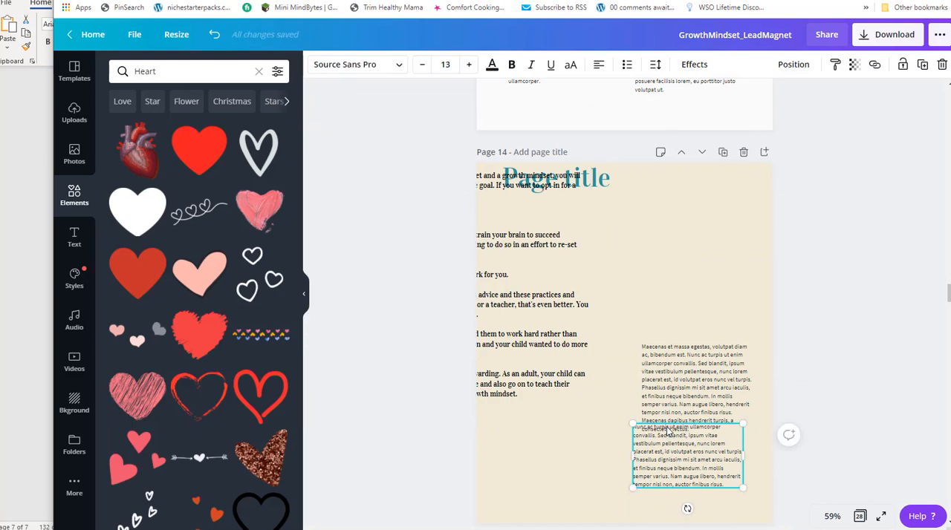
{"action": "key", "text": "Delete"}
{"action": "left_click", "coordinate": [695, 400]}
{"action": "key", "text": "Delete"}
{"action": "left_click_drag", "start_coordinate": [571, 321], "coordinate": [744, 404]}
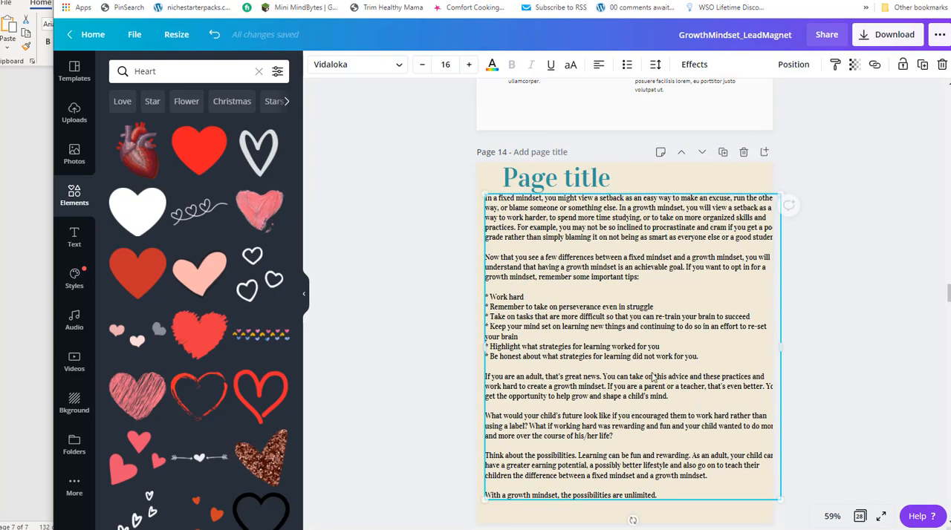
Check the body text font on page 13 and set the page 14 report text to non-bold Source Sans Pro.
{"action": "scroll", "coordinate": [664, 388], "scroll_direction": "up", "scroll_amount": 6}
{"action": "left_click", "coordinate": [580, 204]}
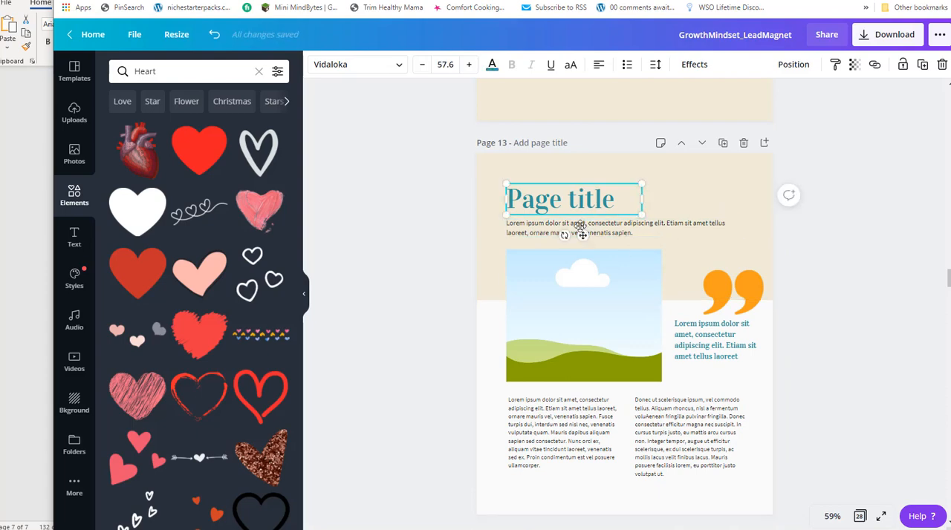
{"action": "left_click", "coordinate": [682, 231]}
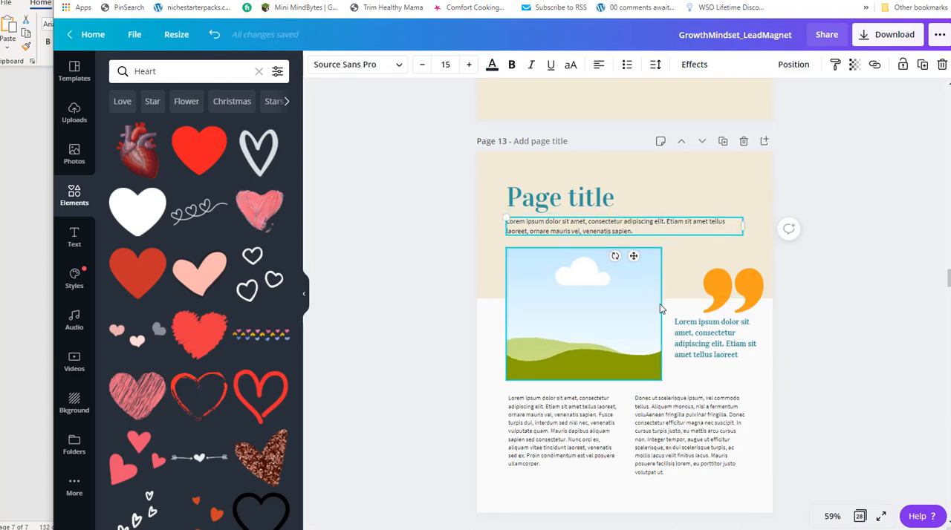
{"action": "scroll", "coordinate": [652, 295], "scroll_direction": "down", "scroll_amount": 5}
{"action": "left_click", "coordinate": [652, 295]}
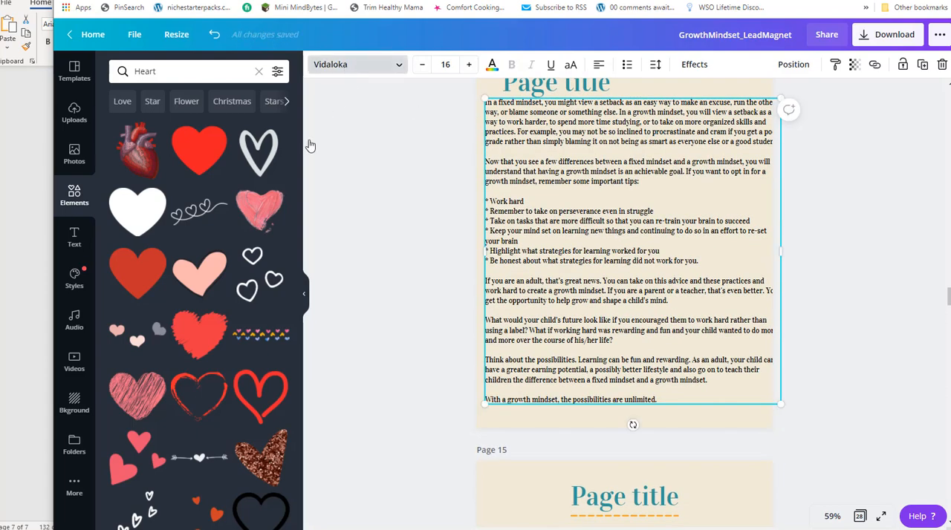
{"action": "left_click", "coordinate": [342, 64]}
{"action": "left_click", "coordinate": [130, 145]}
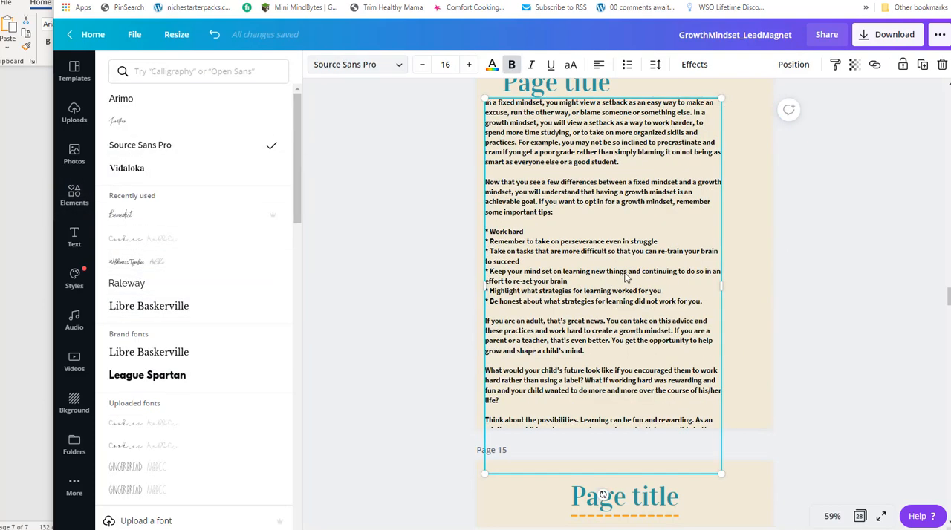
{"action": "left_click", "coordinate": [511, 64]}
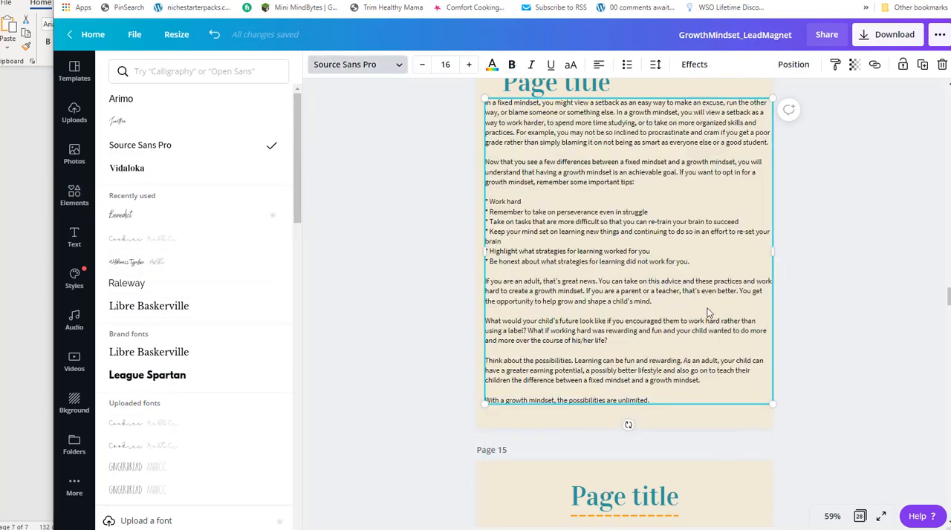
Narrow the page 14 report text box to a column slightly over half the page width.
{"action": "scroll", "coordinate": [614, 335], "scroll_direction": "up", "scroll_amount": 1}
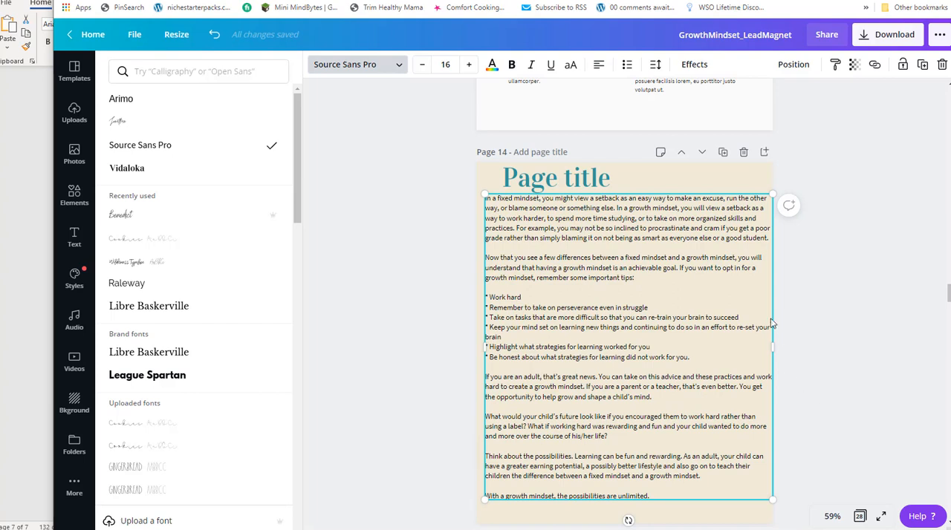
{"action": "left_click_drag", "start_coordinate": [773, 343], "coordinate": [763, 344]}
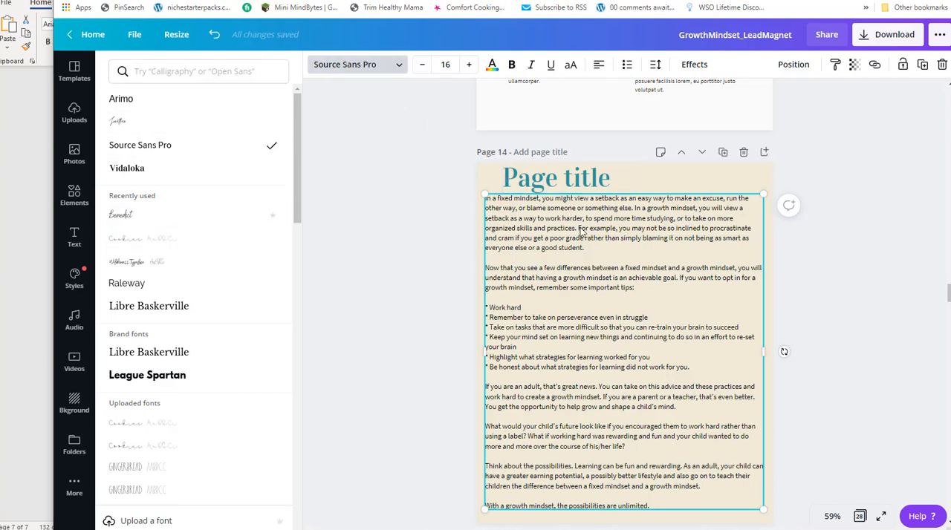
{"action": "scroll", "coordinate": [656, 378], "scroll_direction": "down", "scroll_amount": 2}
{"action": "scroll", "coordinate": [656, 377], "scroll_direction": "up", "scroll_amount": 2}
{"action": "mouse_move", "coordinate": [667, 199]}
{"action": "left_mouse_down"}
{"action": "mouse_move", "coordinate": [674, 202]}
{"action": "mouse_move", "coordinate": [667, 198]}
{"action": "left_mouse_up"}
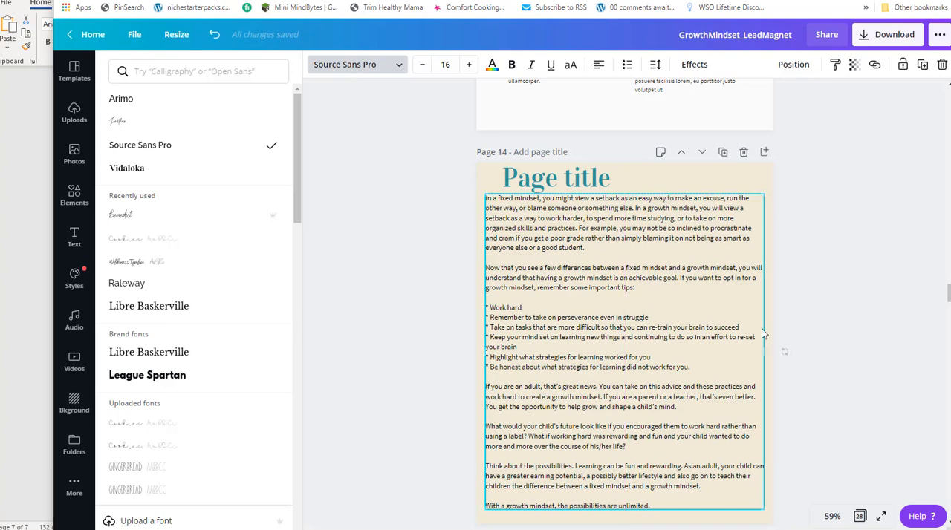
{"action": "left_click_drag", "start_coordinate": [715, 349], "coordinate": [652, 335]}
{"action": "scroll", "coordinate": [677, 304], "scroll_direction": "down", "scroll_amount": 3}
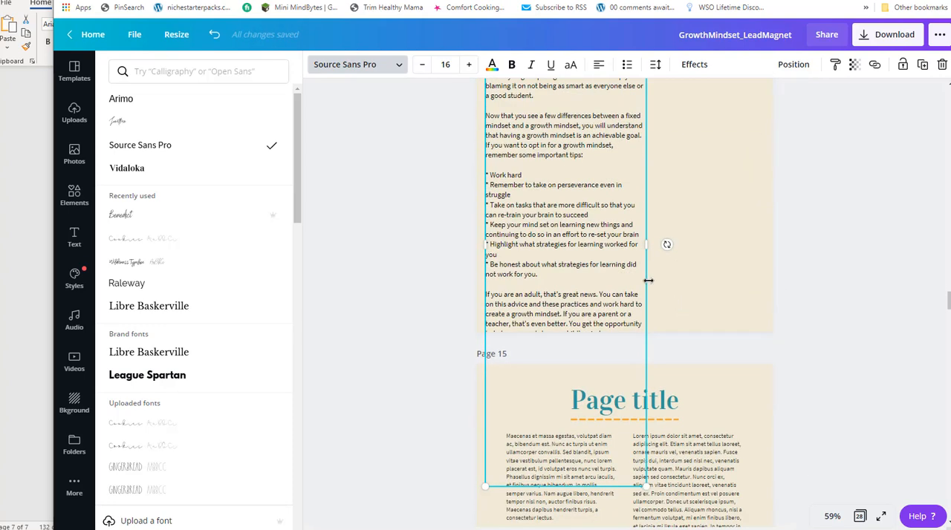
{"action": "scroll", "coordinate": [613, 233], "scroll_direction": "up", "scroll_amount": 2}
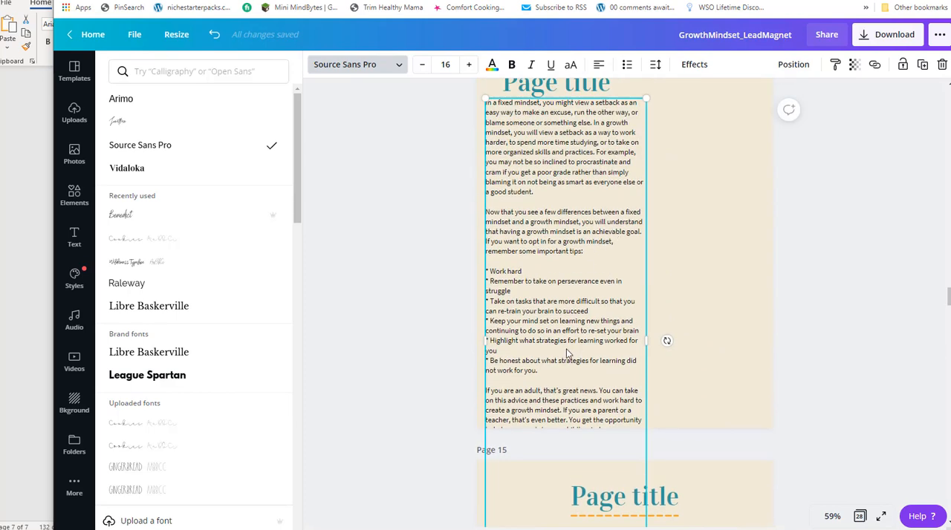
Duplicate the report text box on page 14 and place the copy beside the original as a second column.
{"action": "double_click", "coordinate": [543, 372]}
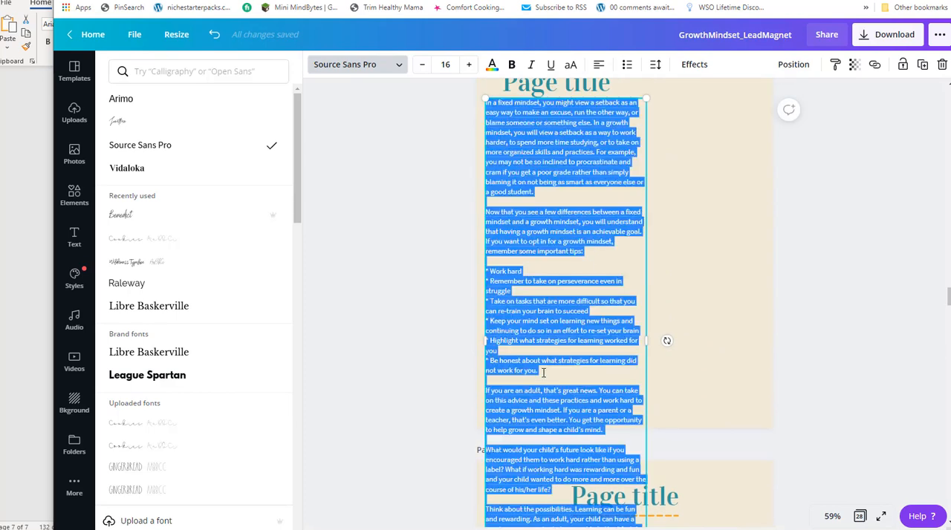
{"action": "left_click", "coordinate": [559, 366]}
{"action": "scroll", "coordinate": [558, 365], "scroll_direction": "down", "scroll_amount": 3}
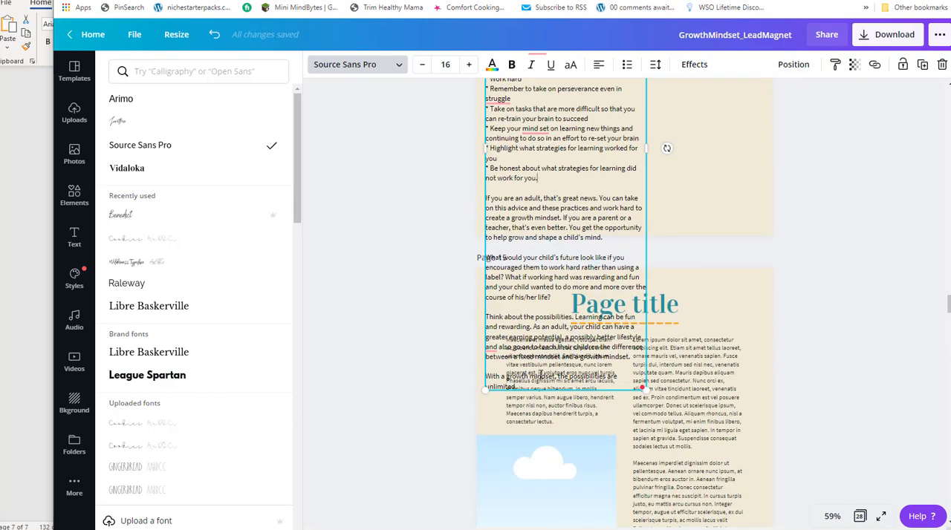
{"action": "left_click", "coordinate": [528, 393]}
{"action": "left_click", "coordinate": [547, 201]}
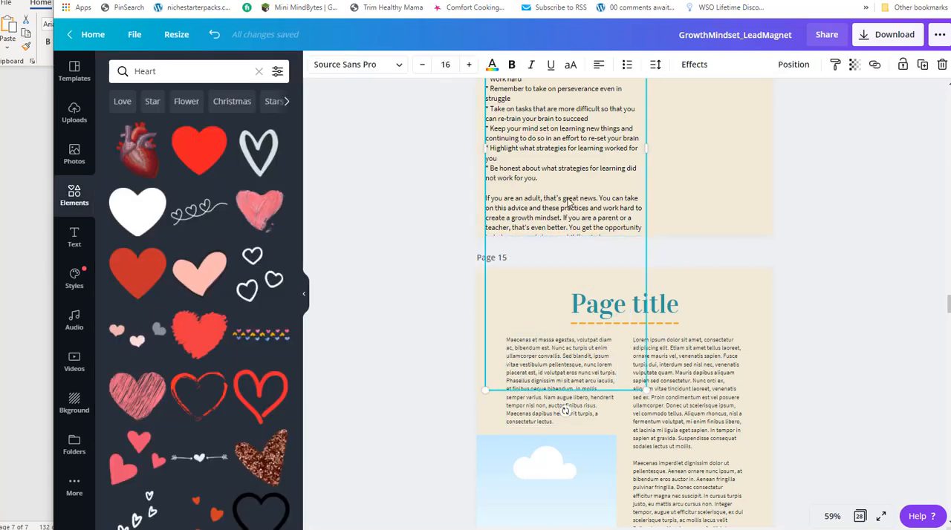
{"action": "scroll", "coordinate": [576, 213], "scroll_direction": "up", "scroll_amount": 1}
{"action": "scroll", "coordinate": [577, 213], "scroll_direction": "up", "scroll_amount": 1}
{"action": "scroll", "coordinate": [586, 296], "scroll_direction": "up", "scroll_amount": 3}
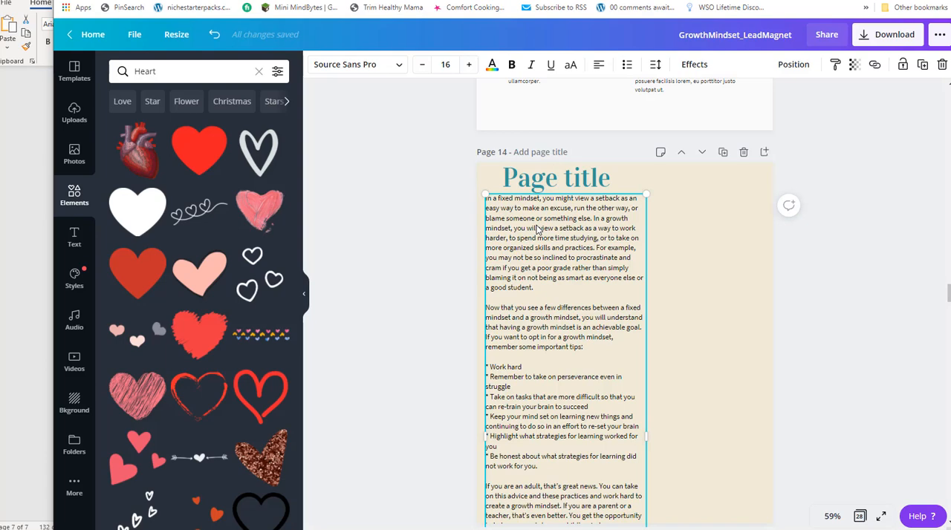
{"action": "key", "text": "ctrl+d"}
{"action": "left_click_drag", "start_coordinate": [588, 283], "coordinate": [700, 281]}
Narrow both report text columns so they fit side by side within page 14.
{"action": "left_click", "coordinate": [633, 446]}
{"action": "left_click_drag", "start_coordinate": [645, 429], "coordinate": [619, 422]}
{"action": "left_click", "coordinate": [748, 381]}
{"action": "left_click_drag", "start_coordinate": [781, 436], "coordinate": [761, 433]}
Delete everything from "If you are an adult" to the end of the text in the first column.
{"action": "scroll", "coordinate": [592, 318], "scroll_direction": "down", "scroll_amount": 3}
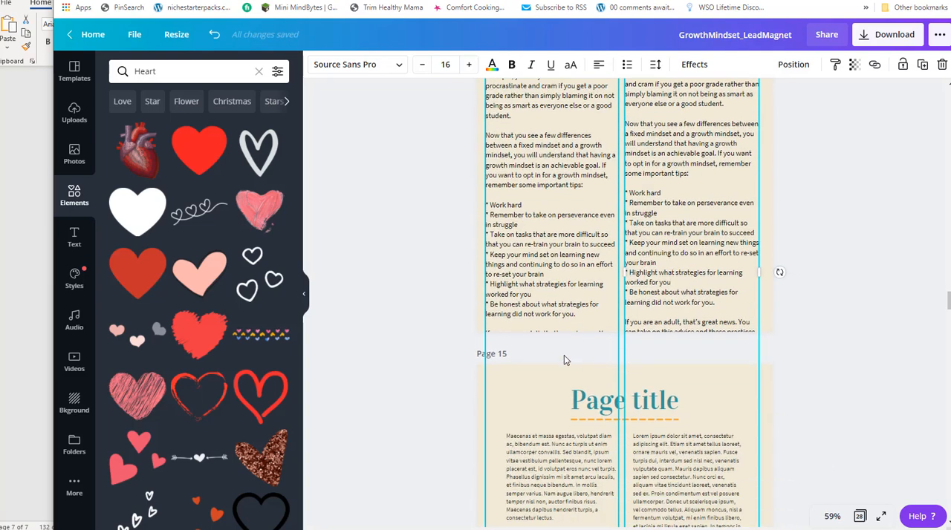
{"action": "left_click", "coordinate": [583, 317]}
{"action": "double_click", "coordinate": [584, 320]}
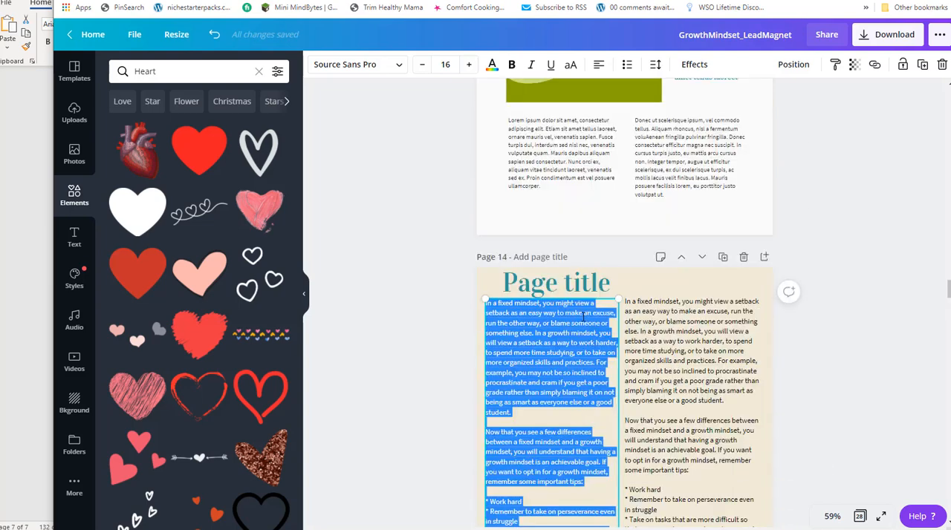
{"action": "scroll", "coordinate": [569, 369], "scroll_direction": "down", "scroll_amount": 1}
{"action": "left_click", "coordinate": [578, 310]}
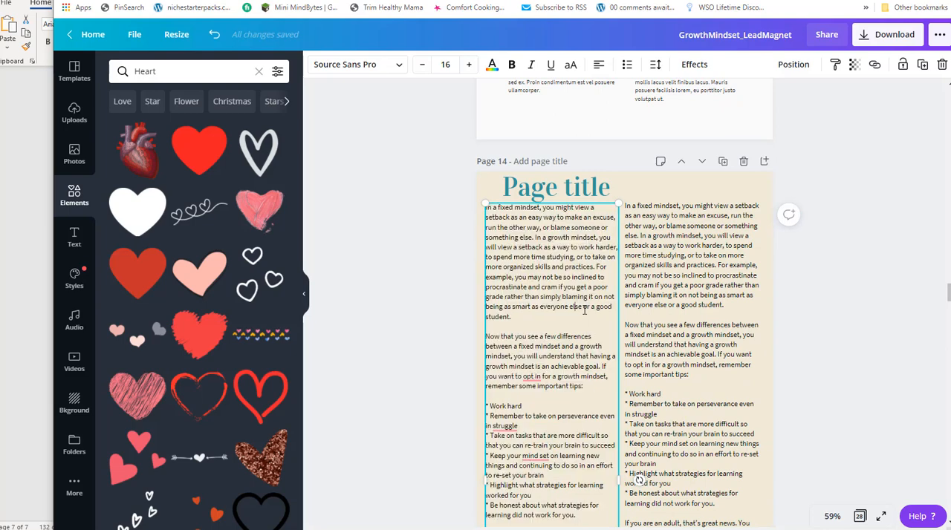
{"action": "scroll", "coordinate": [582, 306], "scroll_direction": "down", "scroll_amount": 2}
{"action": "scroll", "coordinate": [583, 301], "scroll_direction": "down", "scroll_amount": 2}
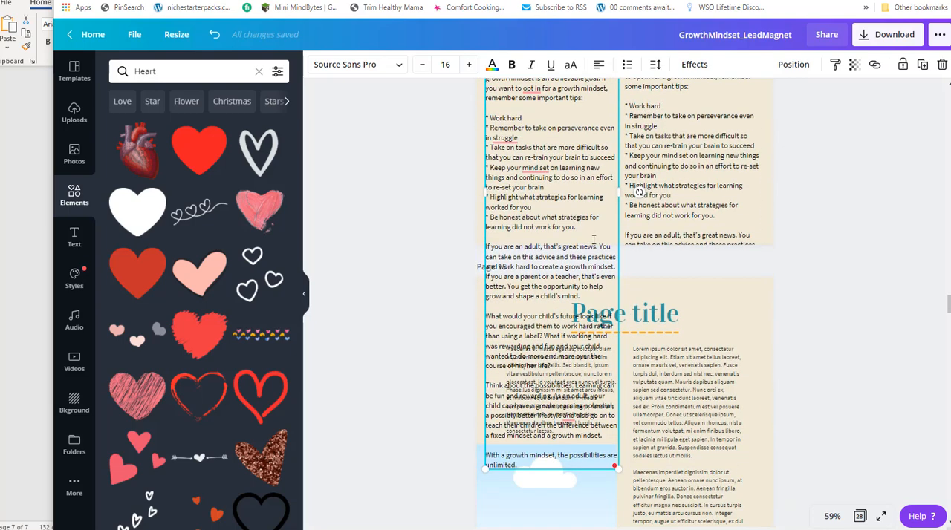
{"action": "left_click_drag", "start_coordinate": [589, 232], "coordinate": [607, 466]}
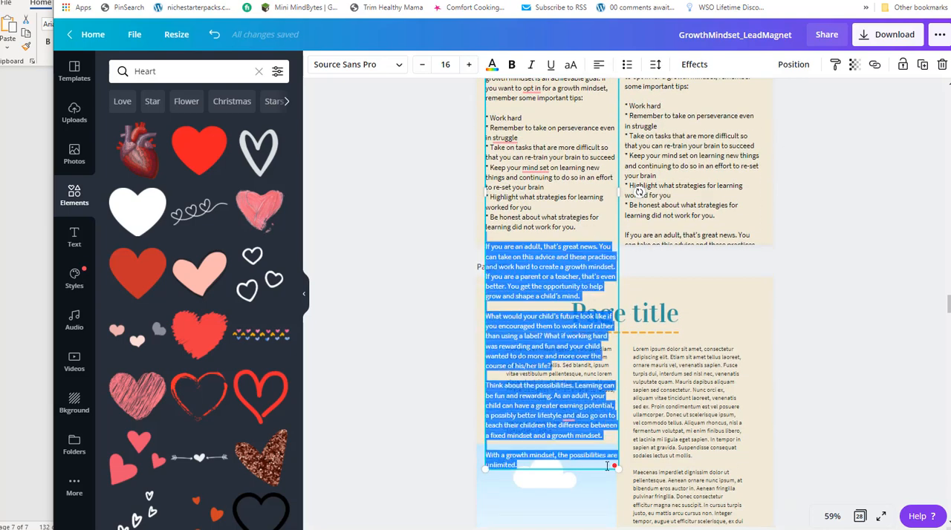
{"action": "key", "text": "Delete"}
Delete the opening paragraphs, tips list and leading blank line from the second column so it starts at "If you are an adult".
{"action": "scroll", "coordinate": [691, 307], "scroll_direction": "up", "scroll_amount": 3}
{"action": "double_click", "coordinate": [681, 363]}
{"action": "left_click", "coordinate": [725, 409]}
{"action": "left_click_drag", "start_coordinate": [725, 409], "coordinate": [613, 106]}
{"action": "key", "text": "Delete"}
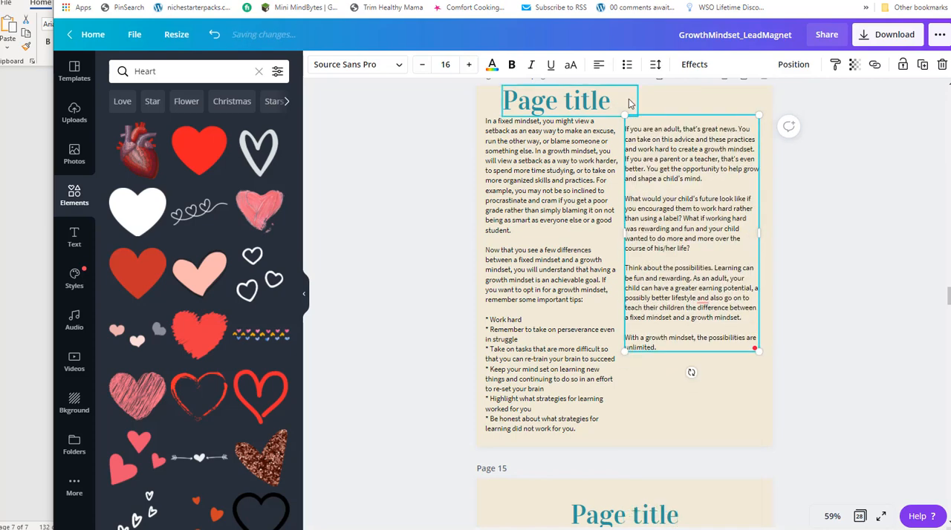
{"action": "key", "text": "Delete"}
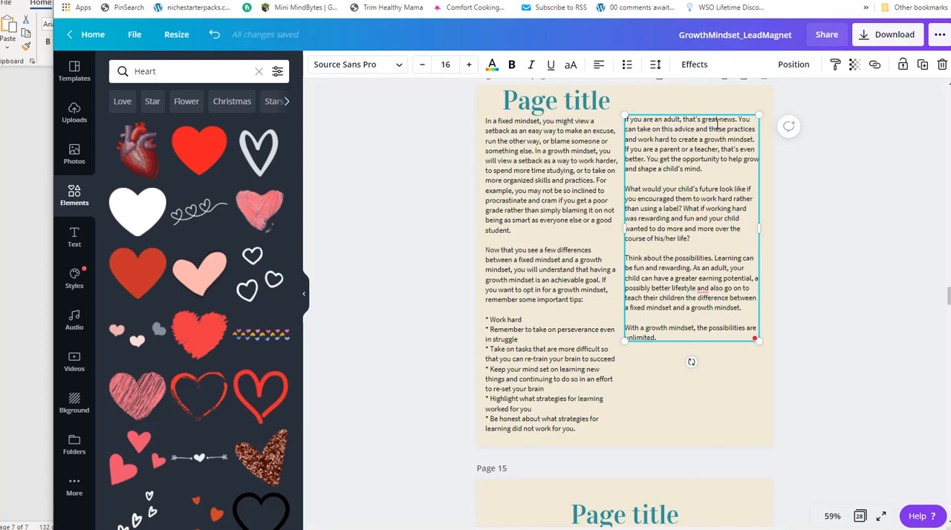
Cut the closing sentence "With a growth mindset, the possibilities are unlimited." from the second column and paste it as a separate text box.
{"action": "left_click_drag", "start_coordinate": [644, 336], "coordinate": [670, 339]}
{"action": "triple_click", "coordinate": [665, 339]}
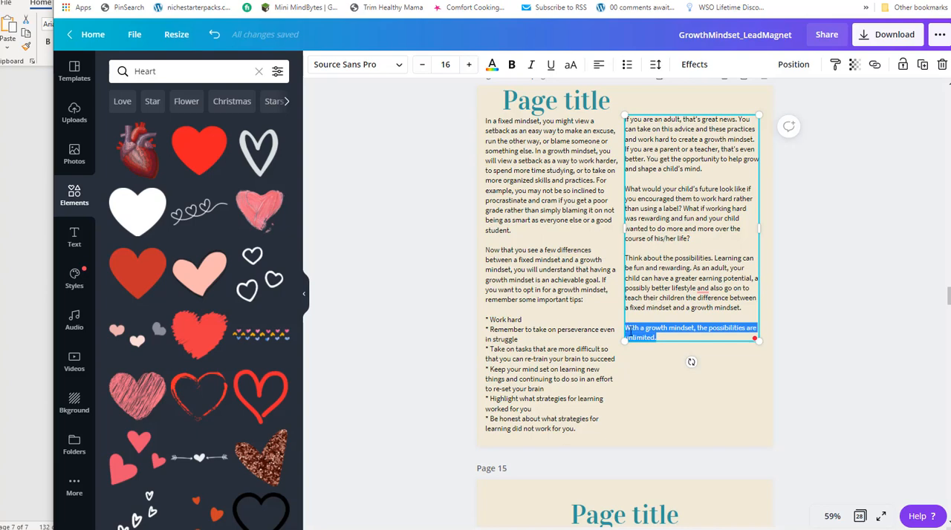
{"action": "key", "text": "BackSpace"}
{"action": "scroll", "coordinate": [698, 342], "scroll_direction": "down", "scroll_amount": 1}
{"action": "left_click", "coordinate": [671, 288]}
{"action": "type", "text": "WITH A GROWTH MINDSET, THE POSSIBILITIES ARE UNLIMITED."}
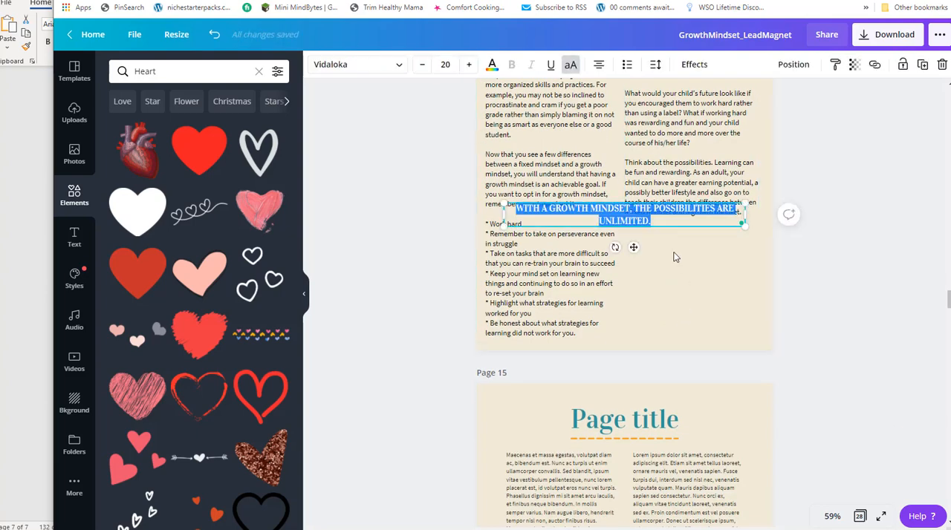
Narrow the closing sentence's box to about the column width and position it beneath the second column.
{"action": "left_click_drag", "start_coordinate": [609, 208], "coordinate": [622, 270]}
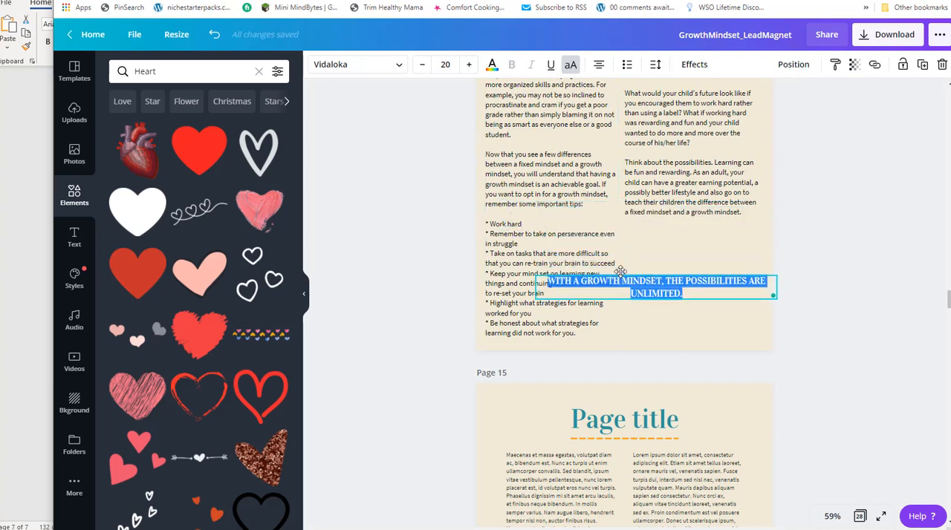
{"action": "left_click_drag", "start_coordinate": [536, 287], "coordinate": [631, 285]}
{"action": "left_click_drag", "start_coordinate": [687, 274], "coordinate": [678, 235]}
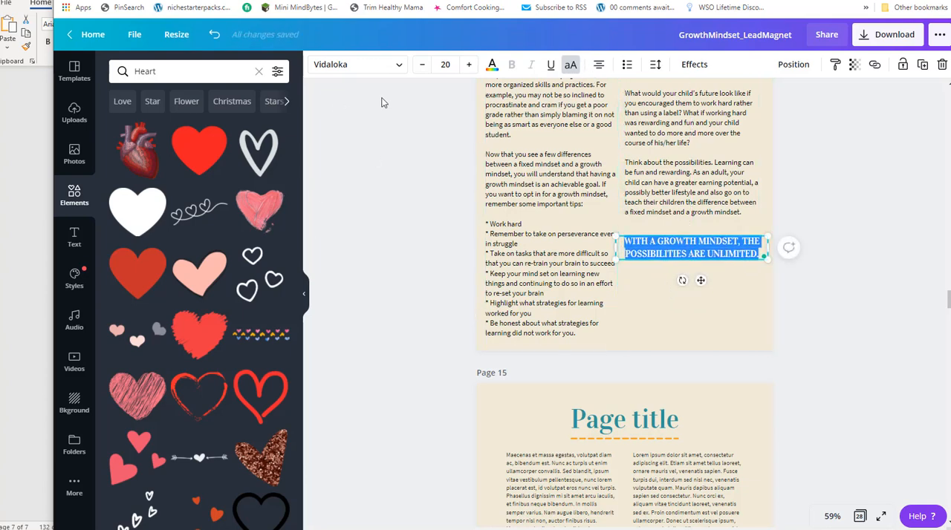
Color the closing sentence with the document's orange and nudge it into place below the second column.
{"action": "left_click", "coordinate": [492, 64]}
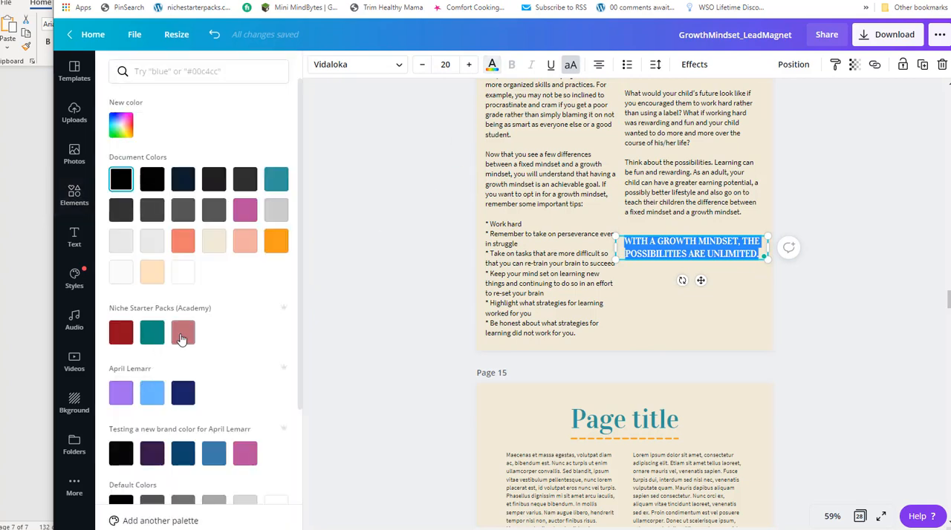
{"action": "left_click", "coordinate": [276, 242]}
{"action": "key", "text": "Escape"}
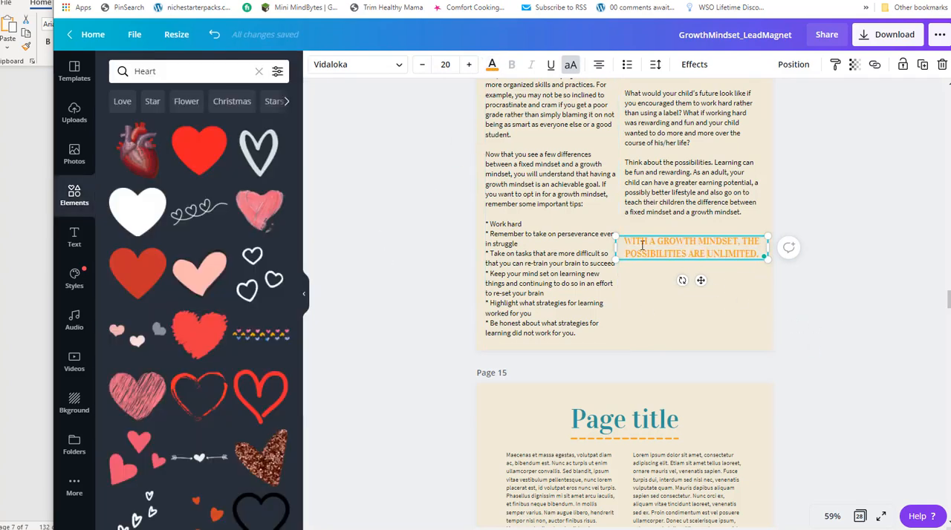
{"action": "left_click_drag", "start_coordinate": [644, 244], "coordinate": [651, 245]}
{"action": "left_click", "coordinate": [879, 224]}
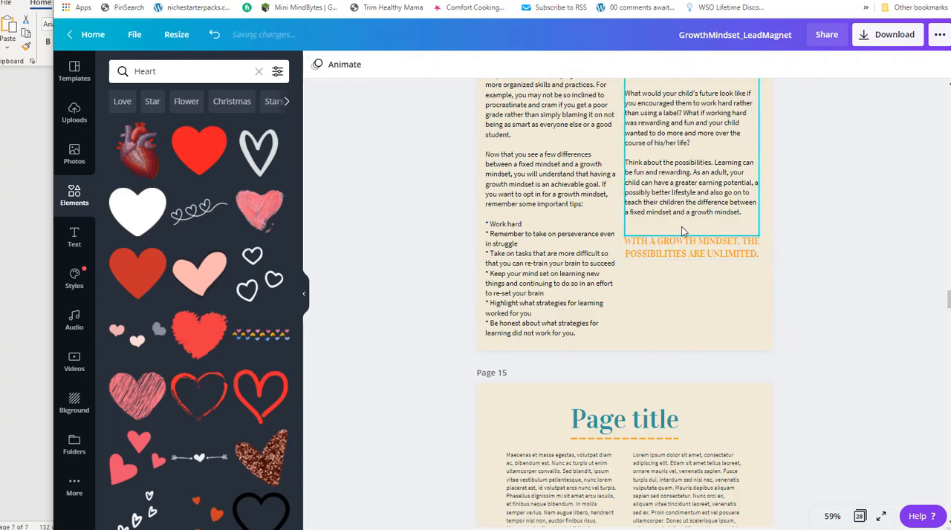
{"action": "left_click", "coordinate": [678, 240]}
{"action": "left_click_drag", "start_coordinate": [679, 237], "coordinate": [681, 234]}
Select the page 14 title and look up the last section's heading in the Word report.
{"action": "scroll", "coordinate": [814, 286], "scroll_direction": "up", "scroll_amount": 1}
{"action": "left_click", "coordinate": [533, 103]}
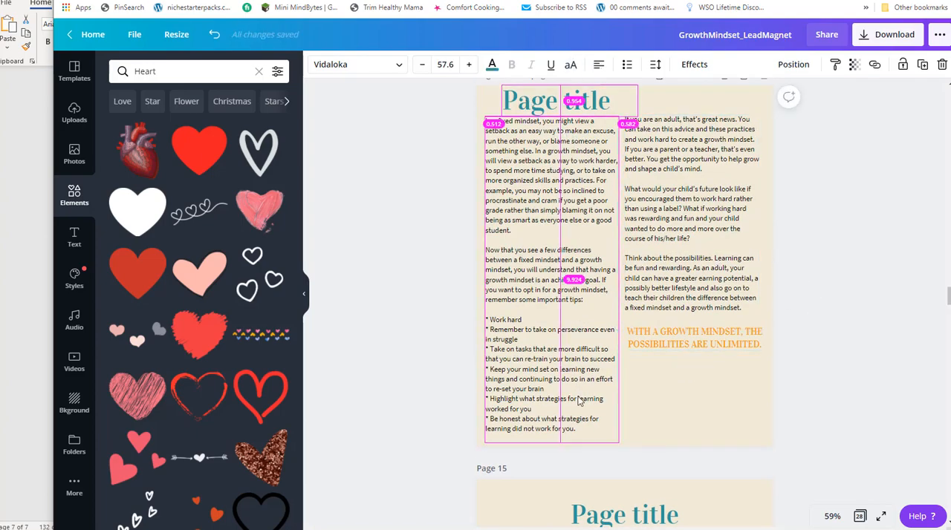
{"action": "key", "text": "alt+Tab"}
{"action": "scroll", "coordinate": [229, 74], "scroll_direction": "up", "scroll_amount": 8}
{"action": "scroll", "coordinate": [257, 204], "scroll_direction": "down", "scroll_amount": 5}
{"action": "scroll", "coordinate": [238, 254], "scroll_direction": "up", "scroll_amount": 1}
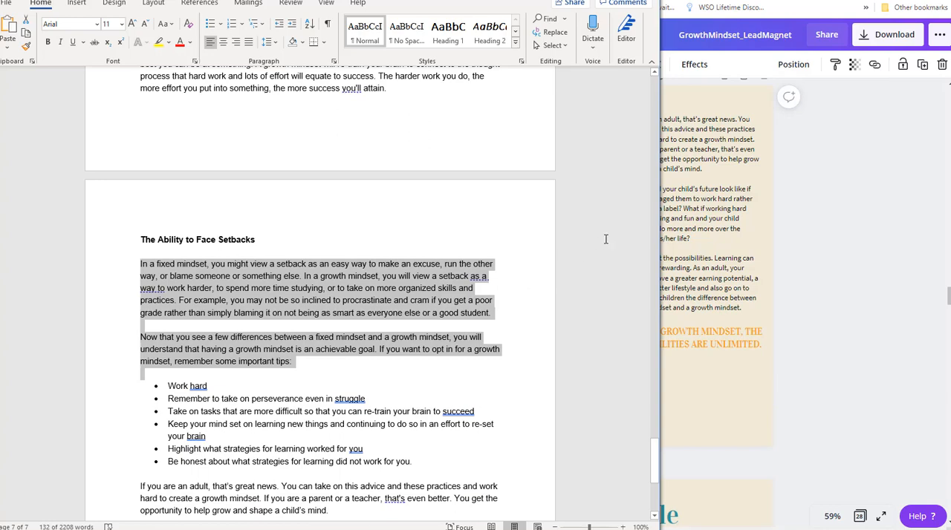
{"action": "key", "text": "alt+Tab"}
Replace the page 14 title with "the Ability To Face Setbacks".
{"action": "double_click", "coordinate": [588, 101]}
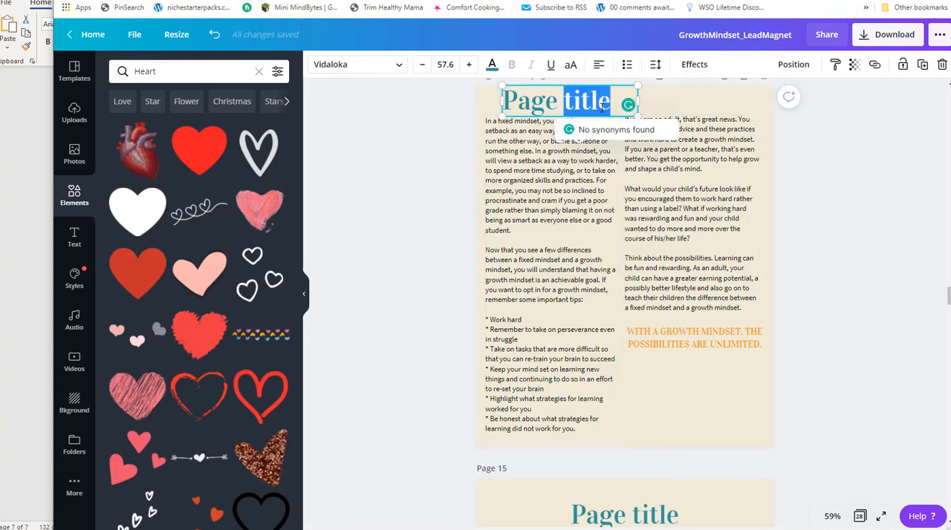
{"action": "left_click_drag", "start_coordinate": [611, 103], "coordinate": [502, 93]}
{"action": "key", "text": "BackSpace"}
{"action": "type", "text": "the Abailit"}
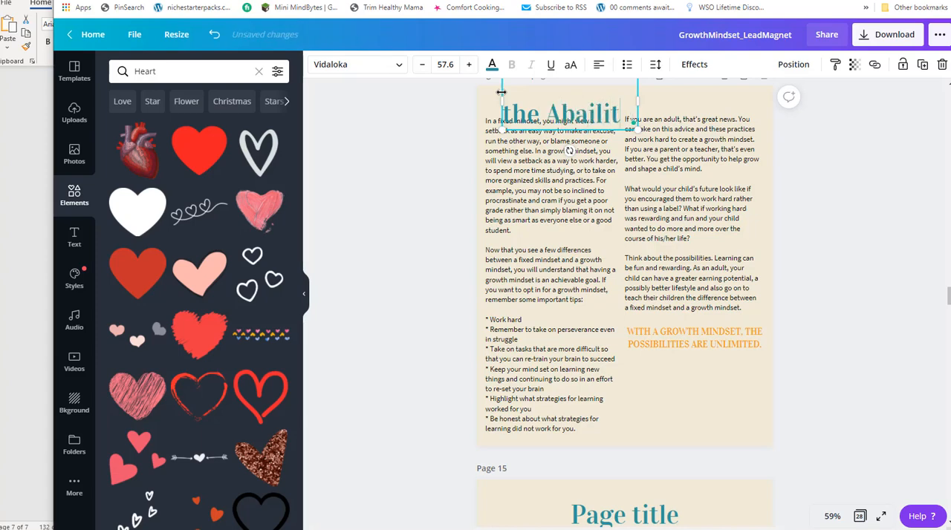
{"action": "key", "text": "BackSpace"}
{"action": "key", "text": "BackSpace"}
{"action": "key", "text": "BackSpace"}
{"action": "key", "text": "BackSpace"}
{"action": "key", "text": "BackSpace"}
{"action": "type", "text": "ility"}
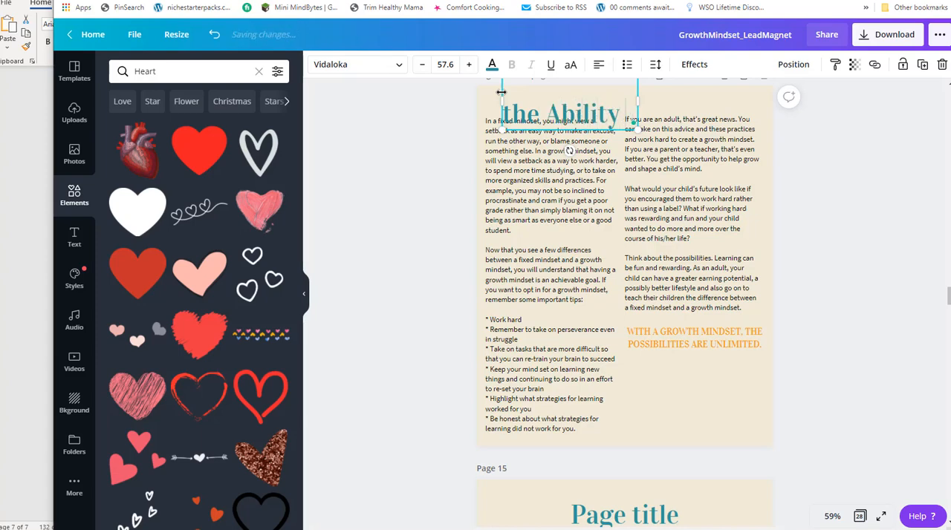
{"action": "type", "text": " for Setbac"}
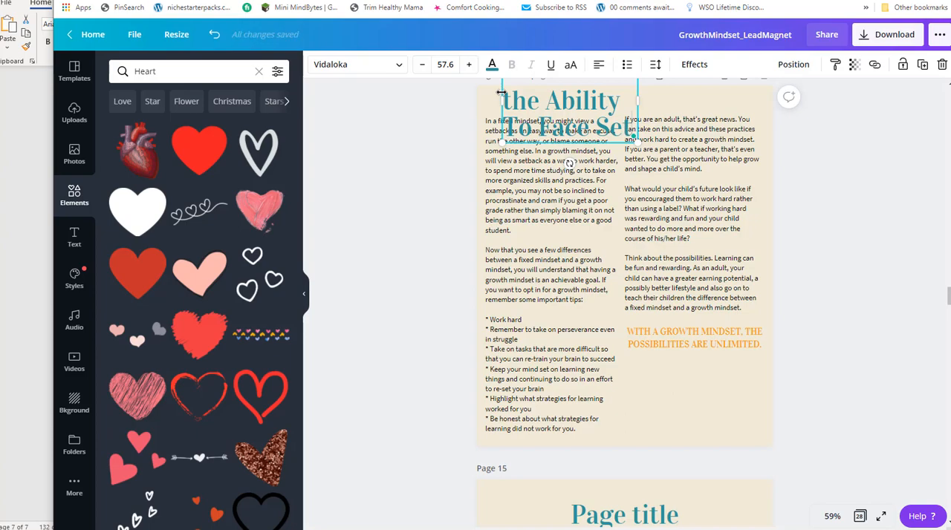
{"action": "type", "text": "ks"}
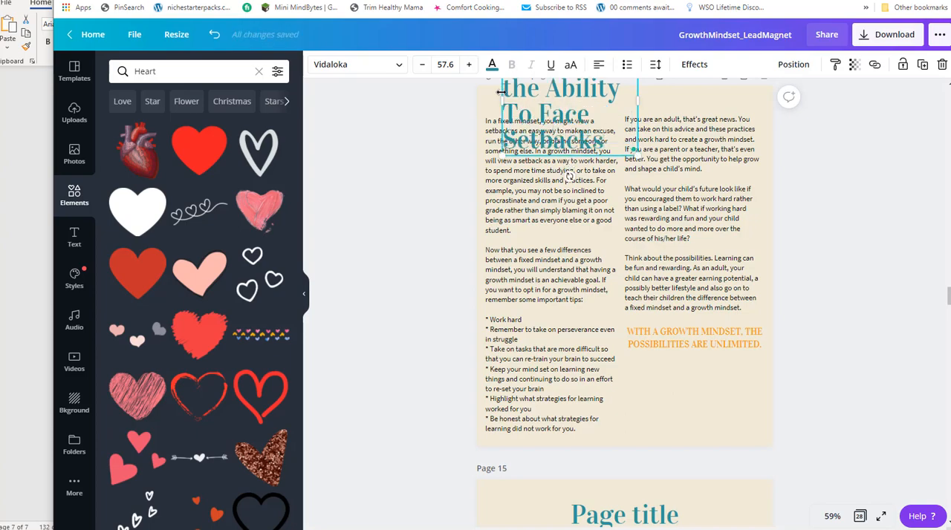
Examine how the headings are styled on the preceding pages of the document.
{"action": "scroll", "coordinate": [695, 240], "scroll_direction": "up", "scroll_amount": 10}
{"action": "scroll", "coordinate": [695, 240], "scroll_direction": "up", "scroll_amount": 1}
{"action": "scroll", "coordinate": [605, 208], "scroll_direction": "up", "scroll_amount": 12}
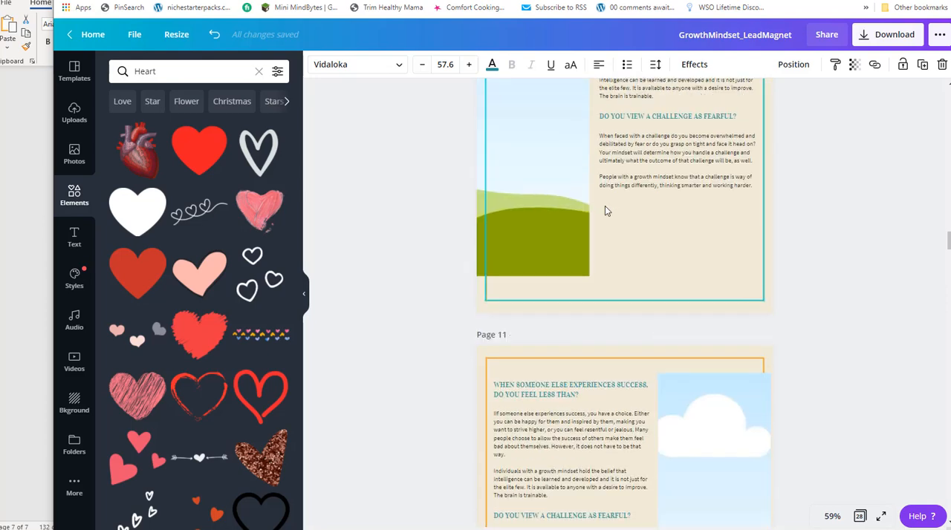
{"action": "scroll", "coordinate": [604, 206], "scroll_direction": "down", "scroll_amount": 4}
{"action": "left_click", "coordinate": [545, 110]}
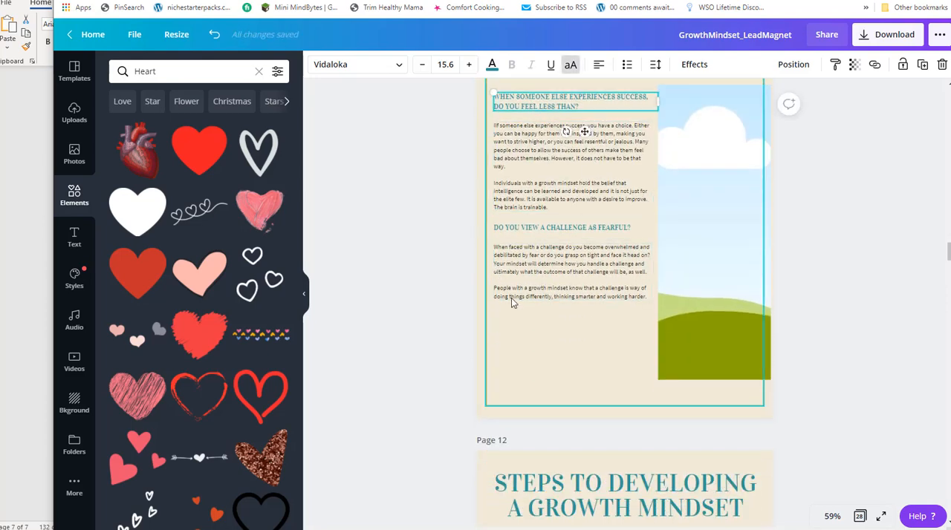
{"action": "scroll", "coordinate": [505, 364], "scroll_direction": "down", "scroll_amount": 5}
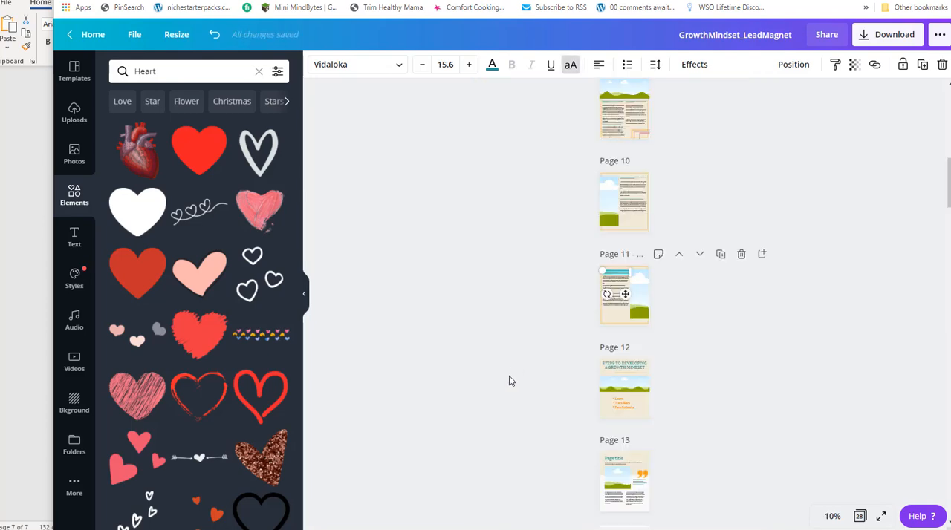
{"action": "scroll", "coordinate": [656, 414], "scroll_direction": "down", "scroll_amount": 5}
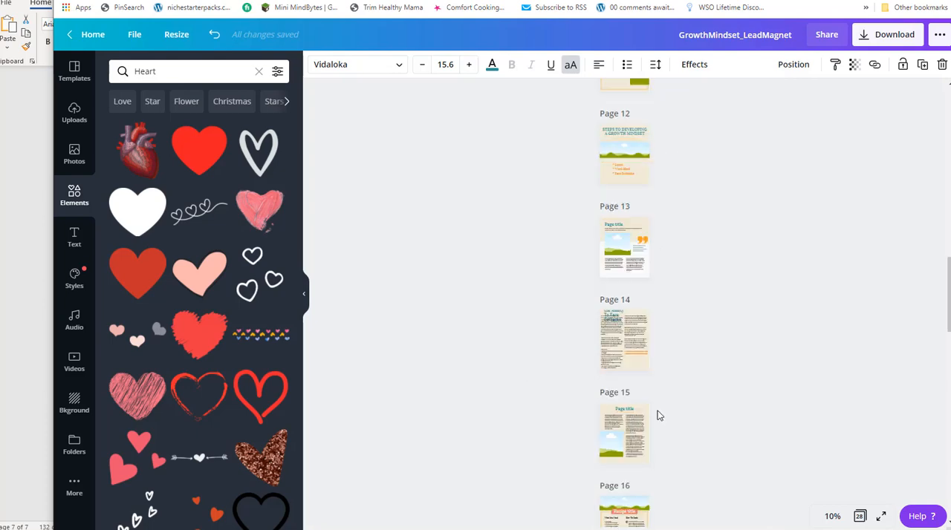
Jump to page 14 from the overview of all pages and set the zoom to 75%.
{"action": "left_click", "coordinate": [860, 517]}
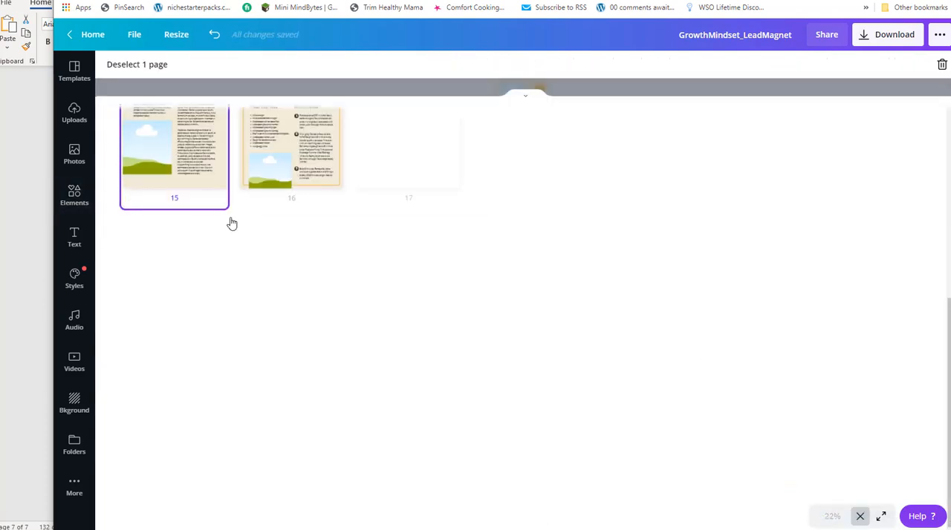
{"action": "scroll", "coordinate": [322, 254], "scroll_direction": "up", "scroll_amount": 1}
{"action": "scroll", "coordinate": [322, 254], "scroll_direction": "up", "scroll_amount": 3}
{"action": "scroll", "coordinate": [822, 316], "scroll_direction": "up", "scroll_amount": 3}
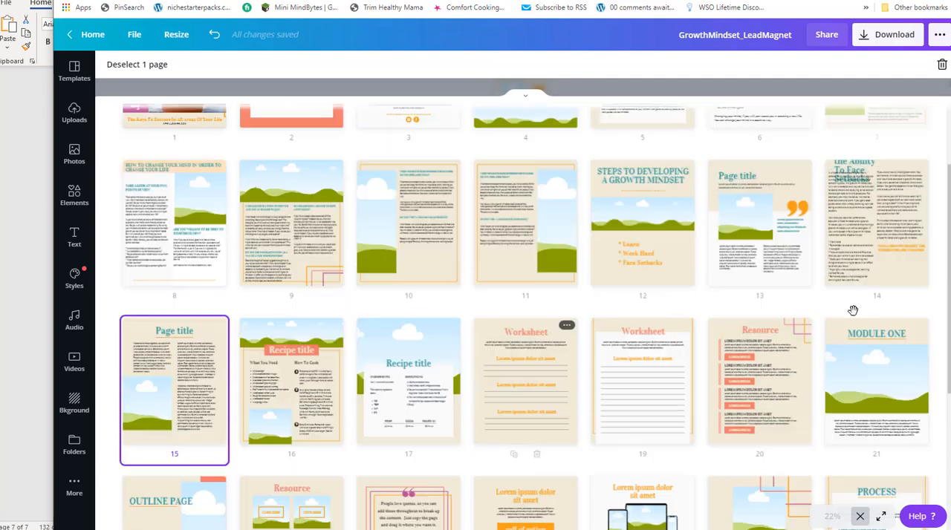
{"action": "left_click", "coordinate": [916, 348], "text": "shift"}
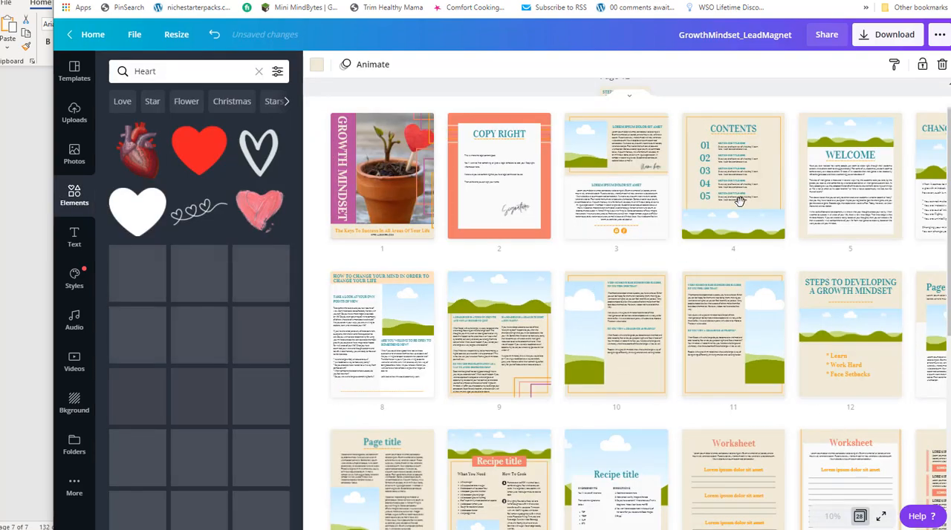
{"action": "scroll", "coordinate": [713, 215], "scroll_direction": "down", "scroll_amount": 1}
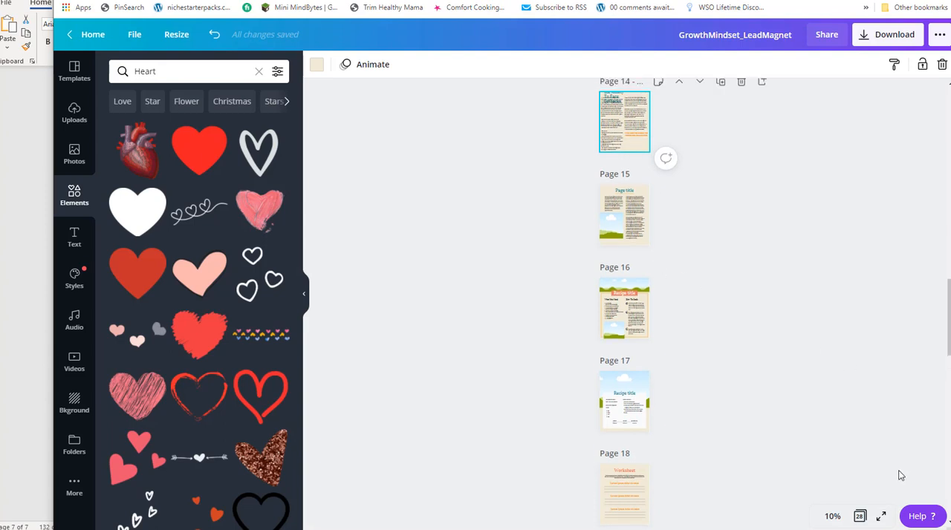
{"action": "scroll", "coordinate": [876, 475], "scroll_direction": "up", "scroll_amount": 3}
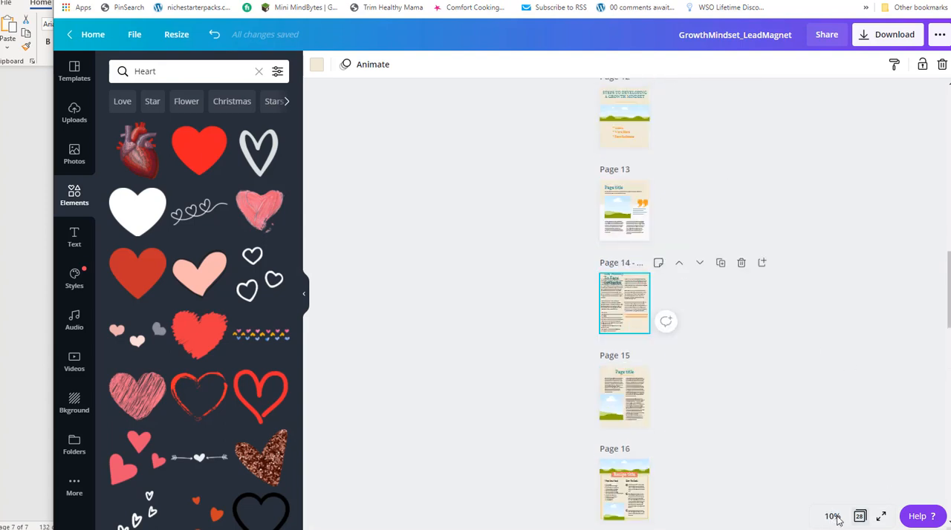
{"action": "left_click", "coordinate": [833, 517]}
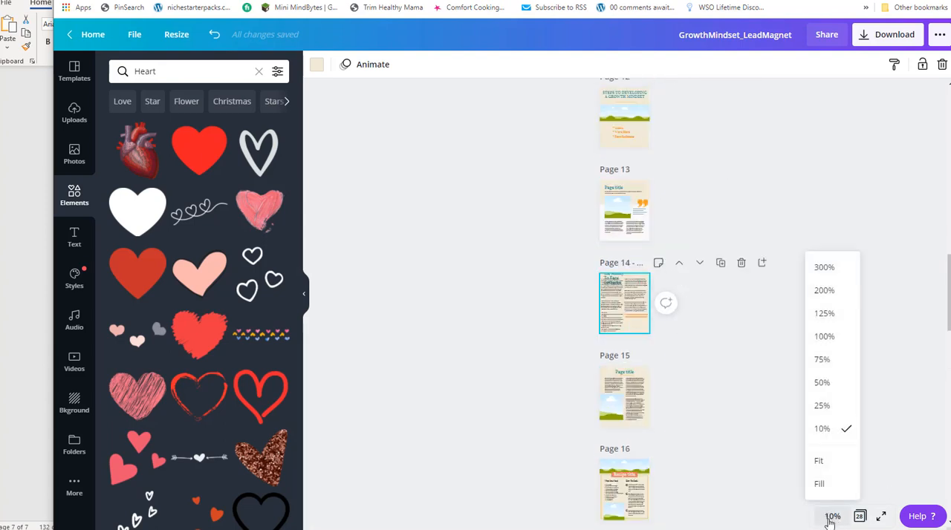
{"action": "left_click", "coordinate": [823, 362]}
Widen the page 14 title's text box and capitalize its first word to "The".
{"action": "left_click", "coordinate": [594, 170]}
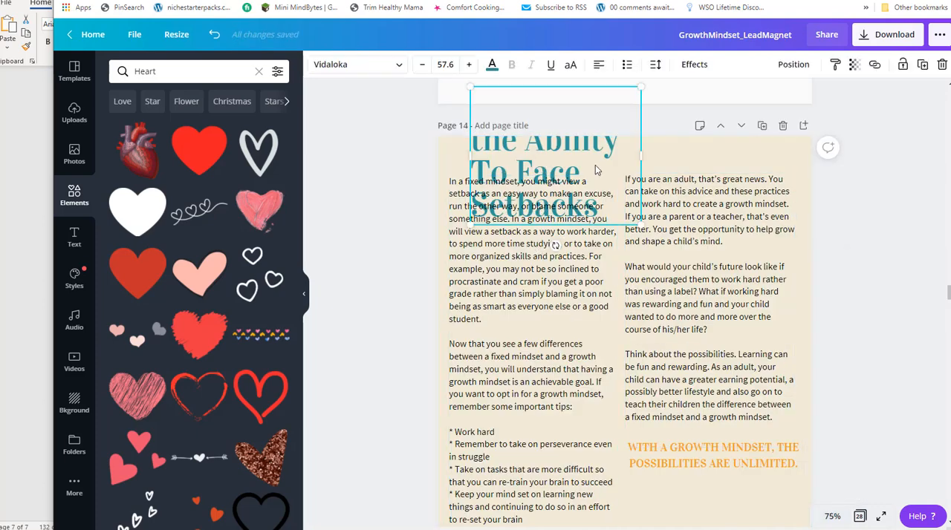
{"action": "left_click_drag", "start_coordinate": [661, 156], "coordinate": [712, 156]}
{"action": "double_click", "coordinate": [480, 158]}
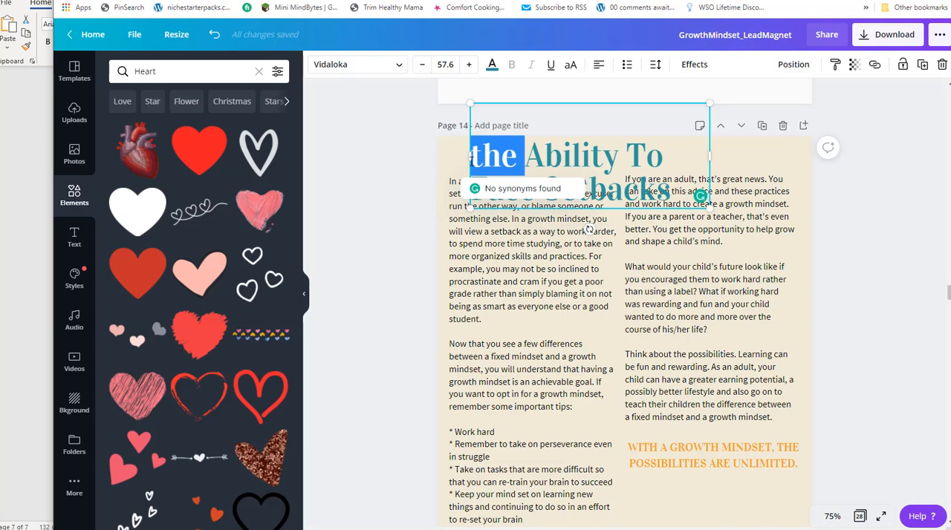
{"action": "left_click", "coordinate": [479, 160]}
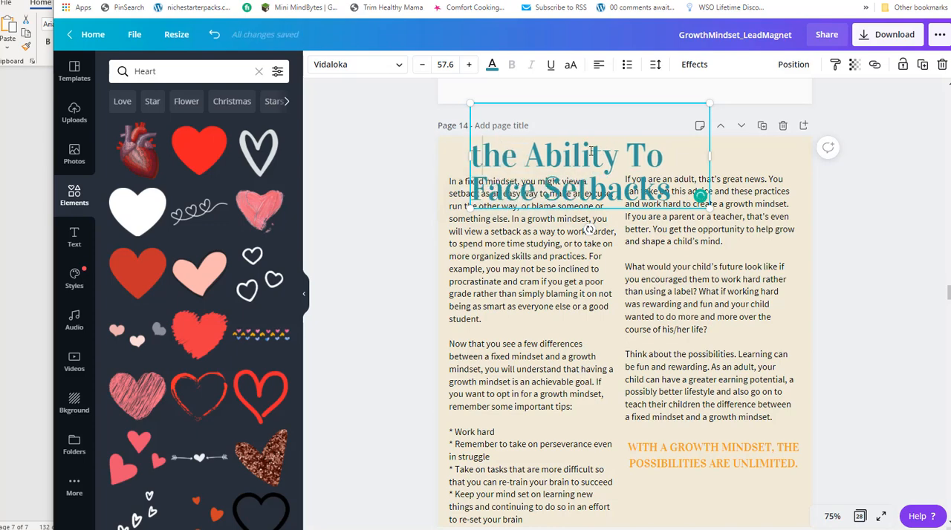
{"action": "key", "text": "BackSpace"}
{"action": "type", "text": "T"}
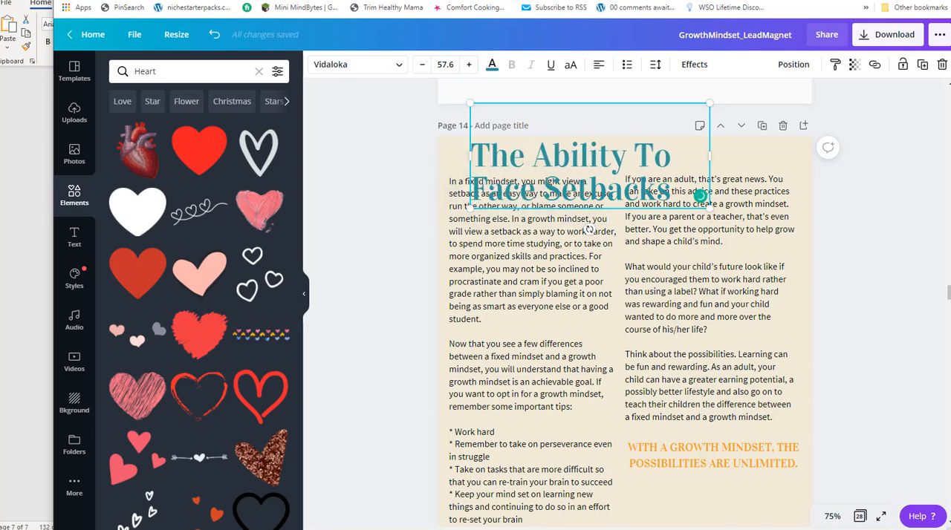
Set the title in uppercase at font size 30.3 and place it directly above the first column.
{"action": "left_click", "coordinate": [571, 64]}
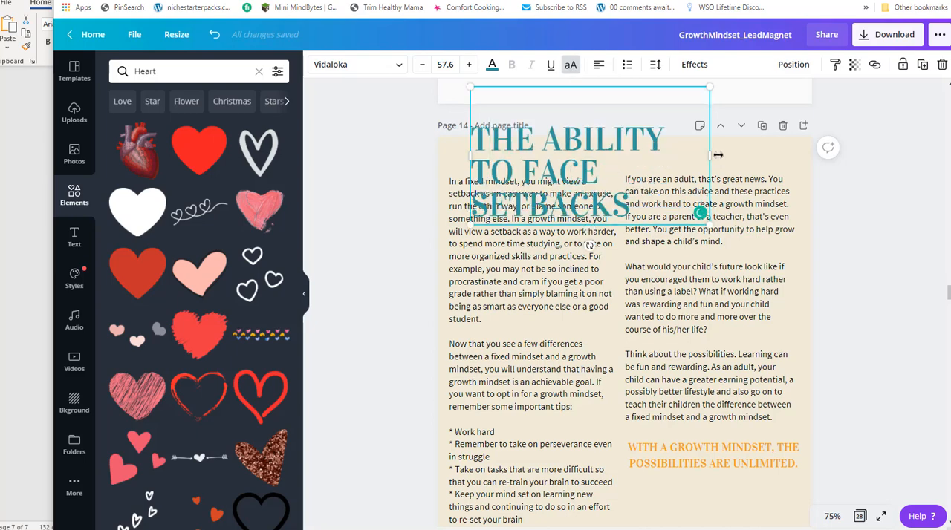
{"action": "left_click_drag", "start_coordinate": [711, 154], "coordinate": [739, 155]}
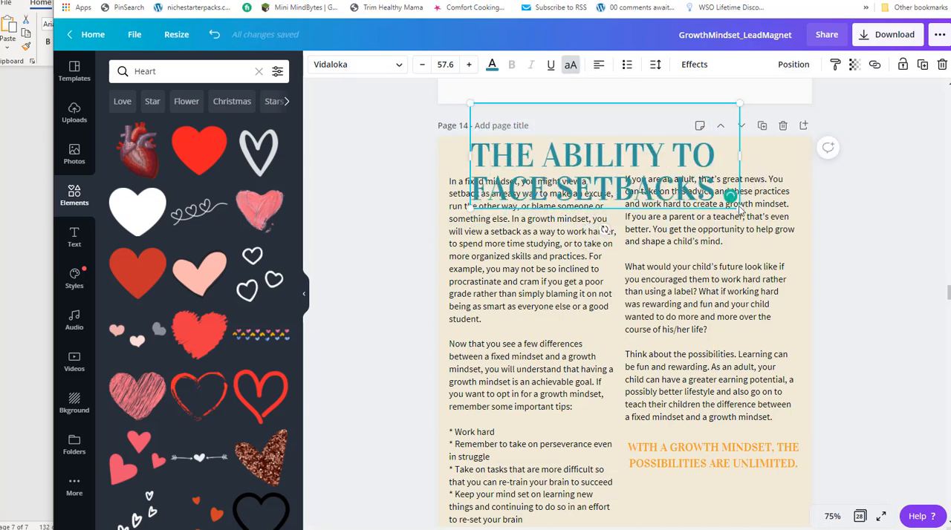
{"action": "left_click_drag", "start_coordinate": [734, 205], "coordinate": [667, 180]}
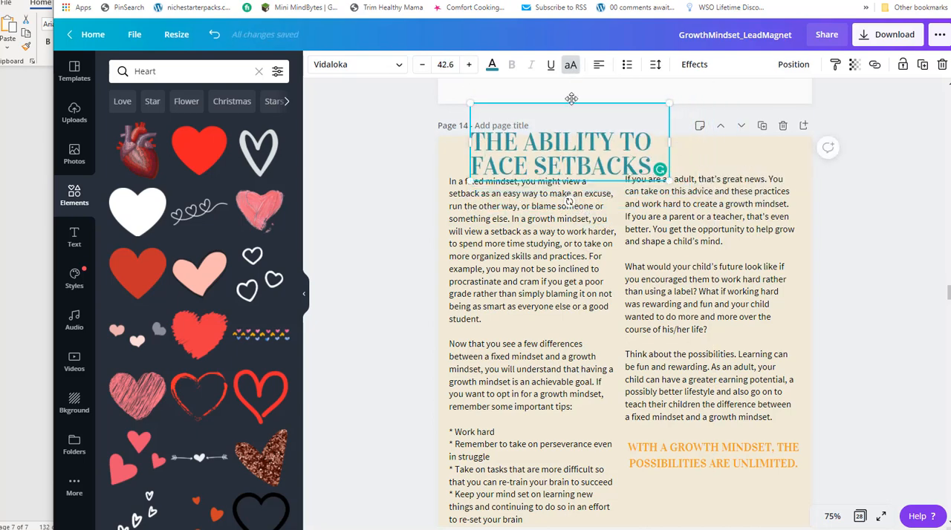
{"action": "left_click_drag", "start_coordinate": [577, 118], "coordinate": [582, 168]}
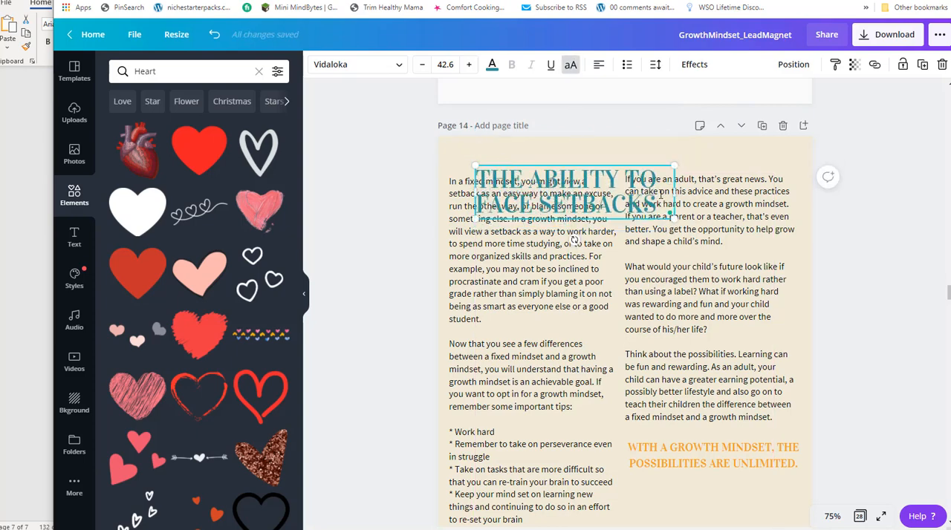
{"action": "left_click_drag", "start_coordinate": [671, 215], "coordinate": [614, 194]}
{"action": "left_click_drag", "start_coordinate": [554, 164], "coordinate": [528, 136]}
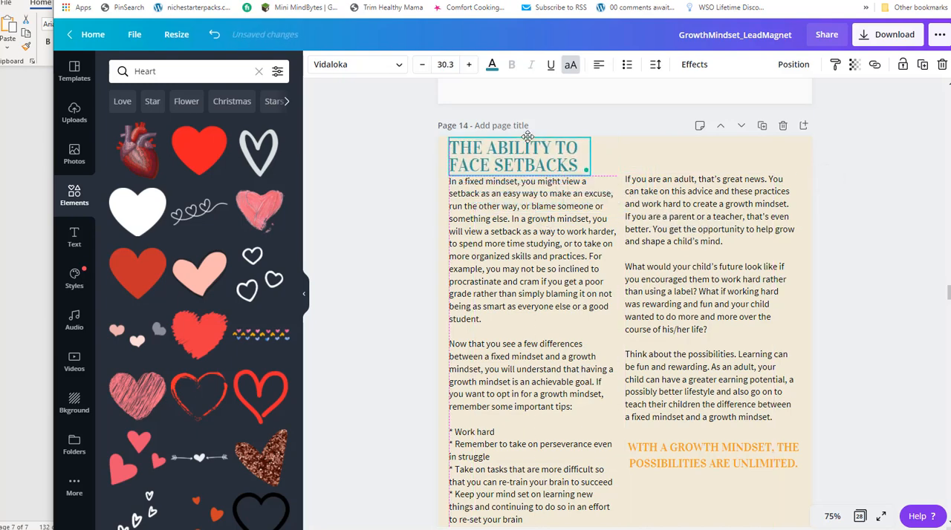
Widen the title's box so it fits on one line and center it above the two columns.
{"action": "left_click_drag", "start_coordinate": [649, 157], "coordinate": [714, 156]}
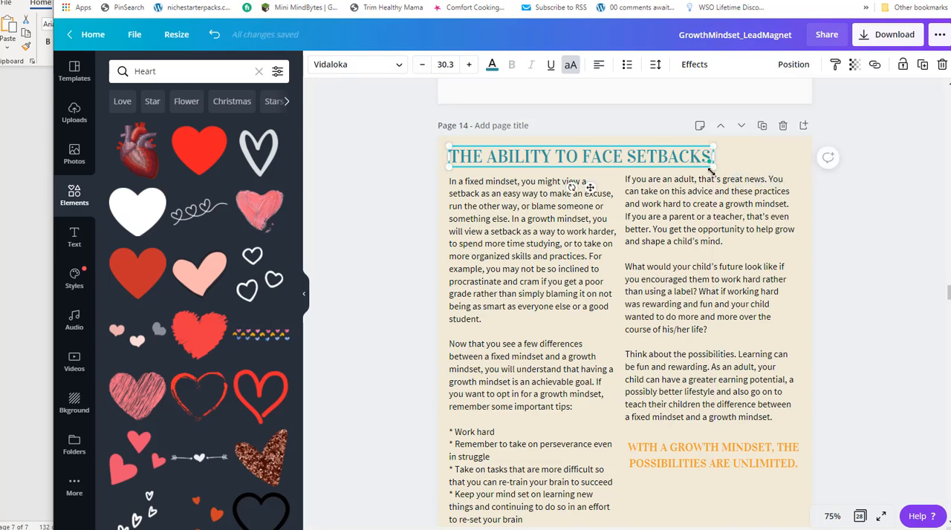
{"action": "left_click_drag", "start_coordinate": [605, 145], "coordinate": [643, 144]}
{"action": "scroll", "coordinate": [807, 385], "scroll_direction": "down", "scroll_amount": 3}
{"action": "left_click", "coordinate": [525, 320]}
{"action": "scroll", "coordinate": [527, 413], "scroll_direction": "up", "scroll_amount": 2}
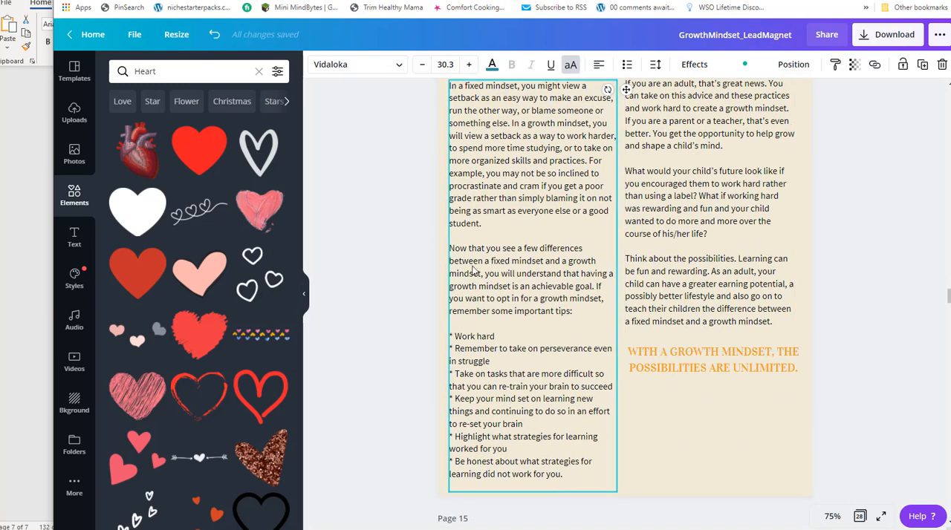
{"action": "scroll", "coordinate": [724, 309], "scroll_direction": "up", "scroll_amount": 10}
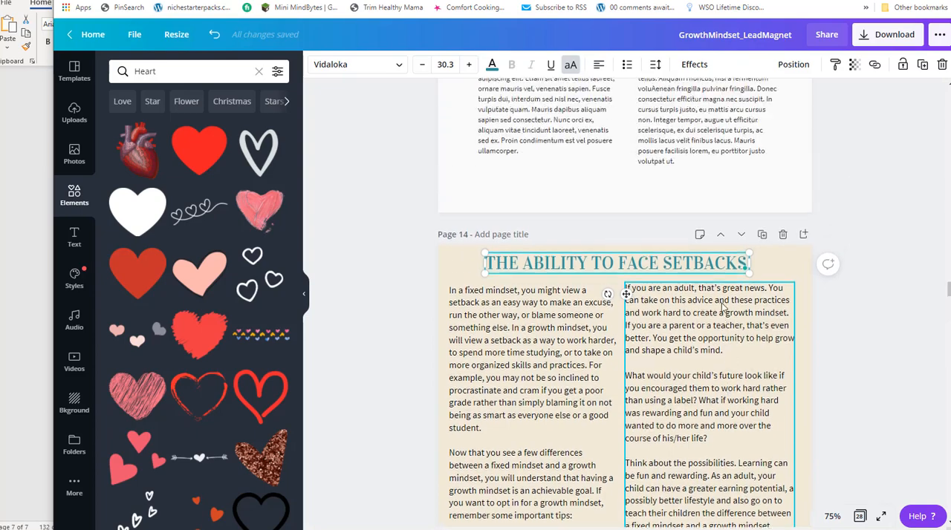
{"action": "scroll", "coordinate": [722, 299], "scroll_direction": "down", "scroll_amount": 2}
Copy the two paragraphs under "Learning" from the Growth Mindset-Report Notepad file and return to page 13 in Canva.
{"action": "scroll", "coordinate": [616, 252], "scroll_direction": "up", "scroll_amount": 2}
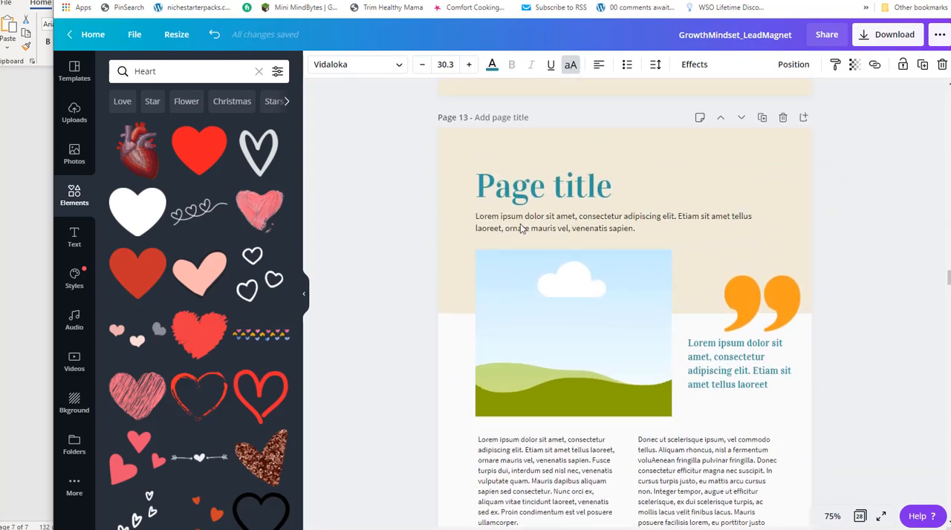
{"action": "left_click", "coordinate": [30, 297]}
{"action": "scroll", "coordinate": [246, 264], "scroll_direction": "up", "scroll_amount": 4}
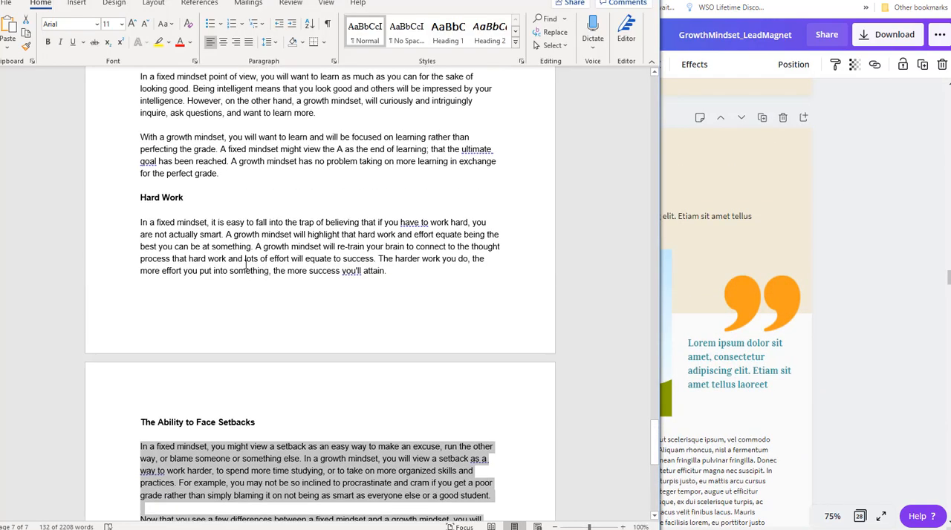
{"action": "key", "text": "alt+Tab"}
{"action": "key", "text": "alt+Tab"}
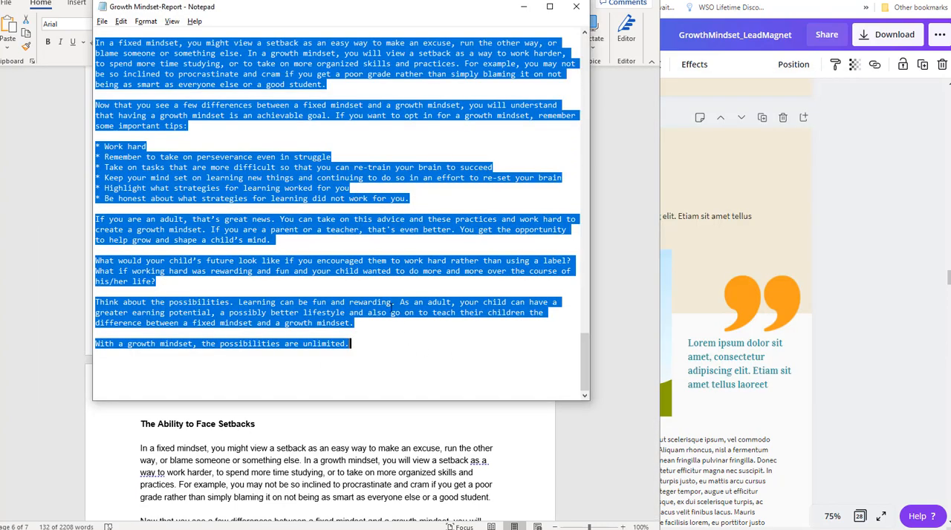
{"action": "scroll", "coordinate": [380, 285], "scroll_direction": "up", "scroll_amount": 7}
{"action": "scroll", "coordinate": [380, 285], "scroll_direction": "up", "scroll_amount": 2}
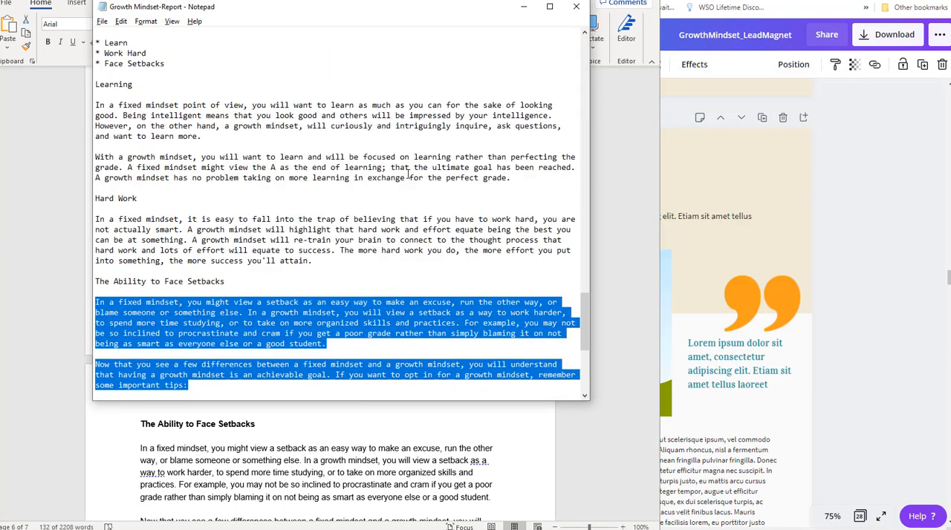
{"action": "left_click_drag", "start_coordinate": [520, 177], "coordinate": [77, 105]}
{"action": "key", "text": "ctrl+c"}
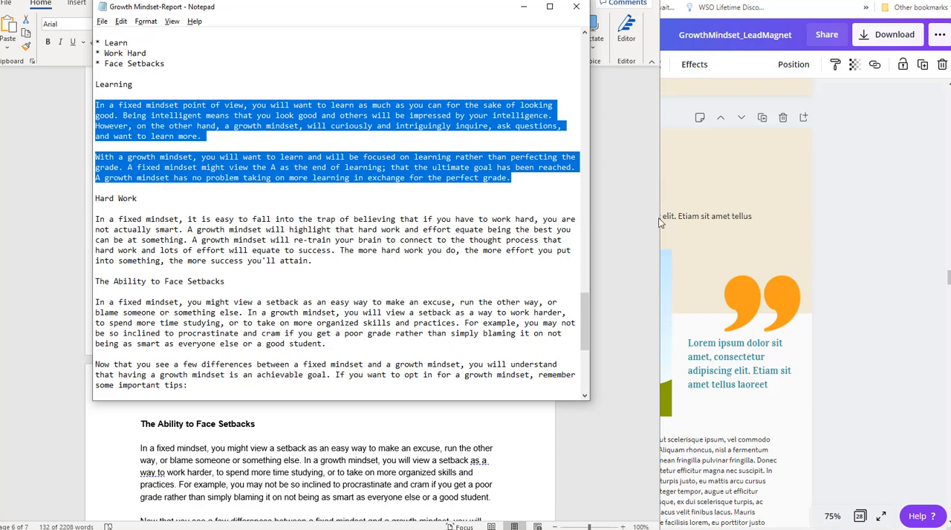
{"action": "key", "text": "alt+Tab"}
{"action": "key", "text": "alt+Tab"}
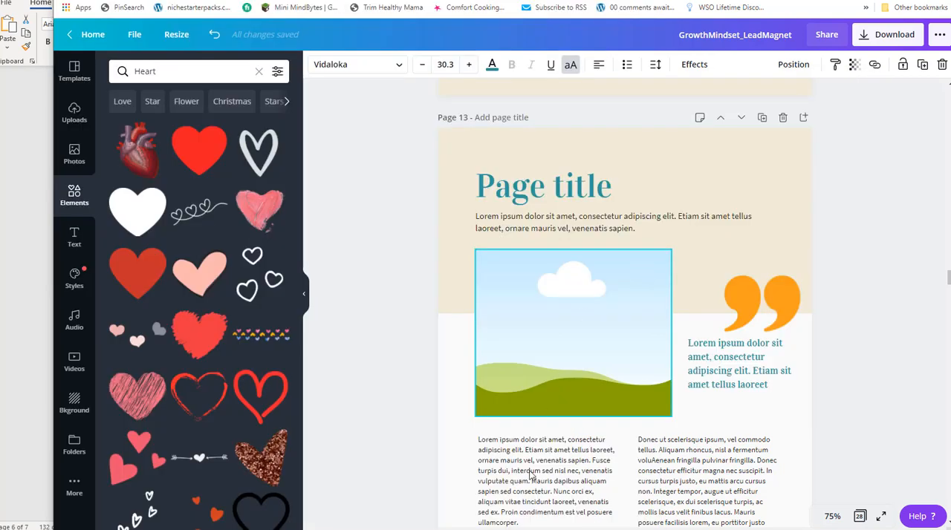
Replace the first column's placeholder text on page 13 with the copied Learning paragraphs and widen its text box so it fits the page.
{"action": "scroll", "coordinate": [580, 405], "scroll_direction": "down", "scroll_amount": 2}
{"action": "left_click", "coordinate": [533, 364]}
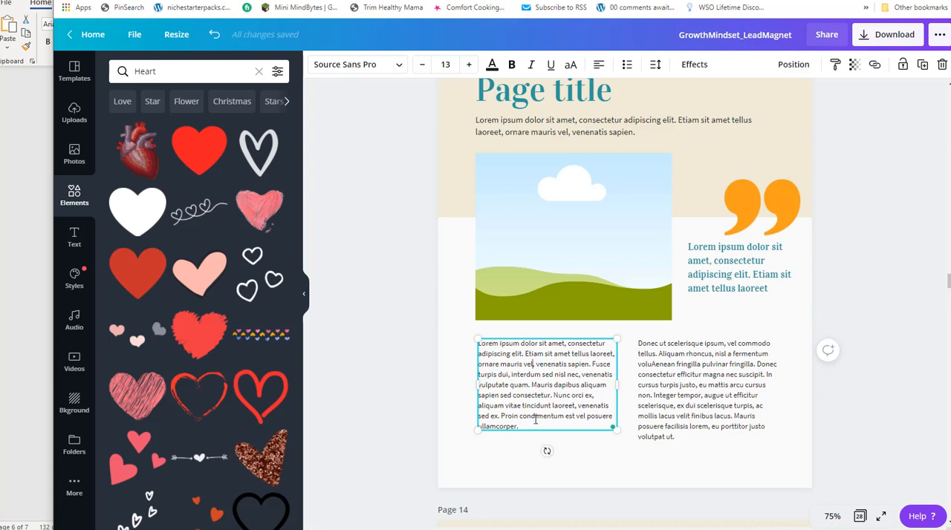
{"action": "left_click_drag", "start_coordinate": [511, 421], "coordinate": [468, 348]}
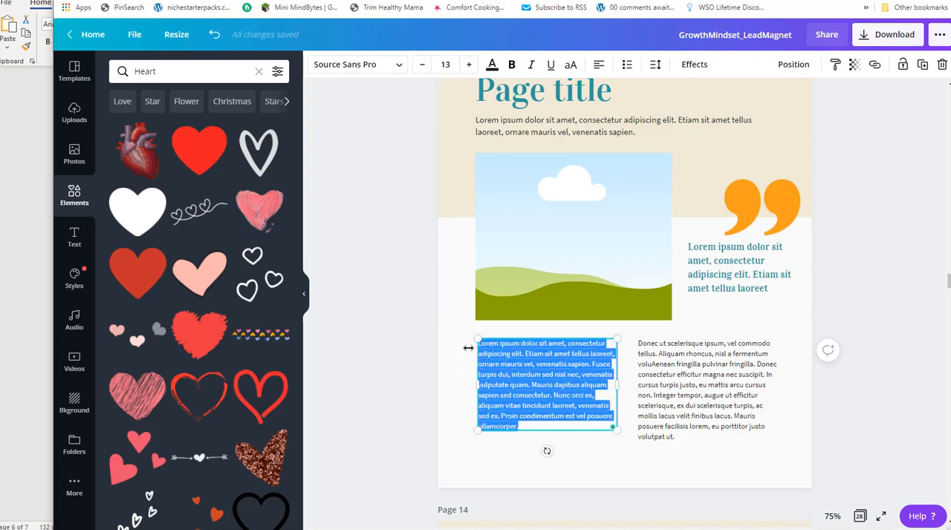
{"action": "key", "text": "ctrl+v"}
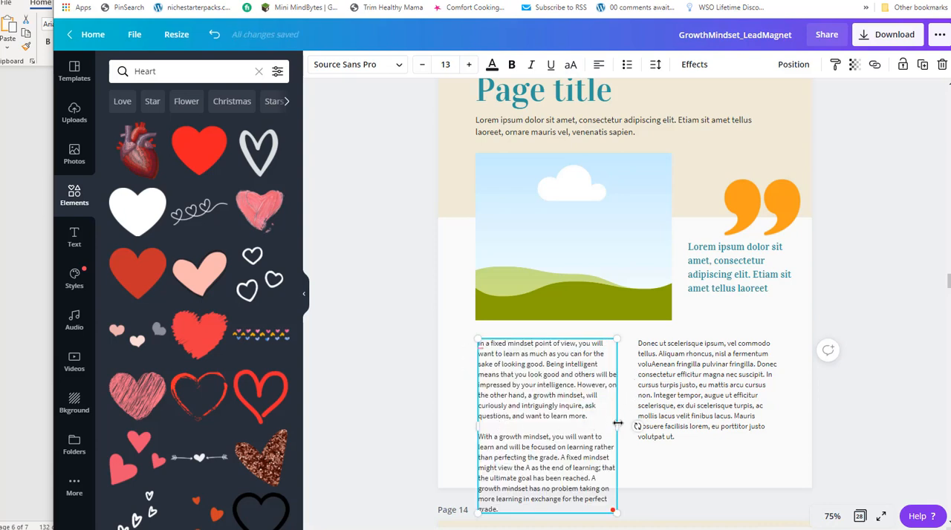
{"action": "left_click_drag", "start_coordinate": [617, 423], "coordinate": [633, 421]}
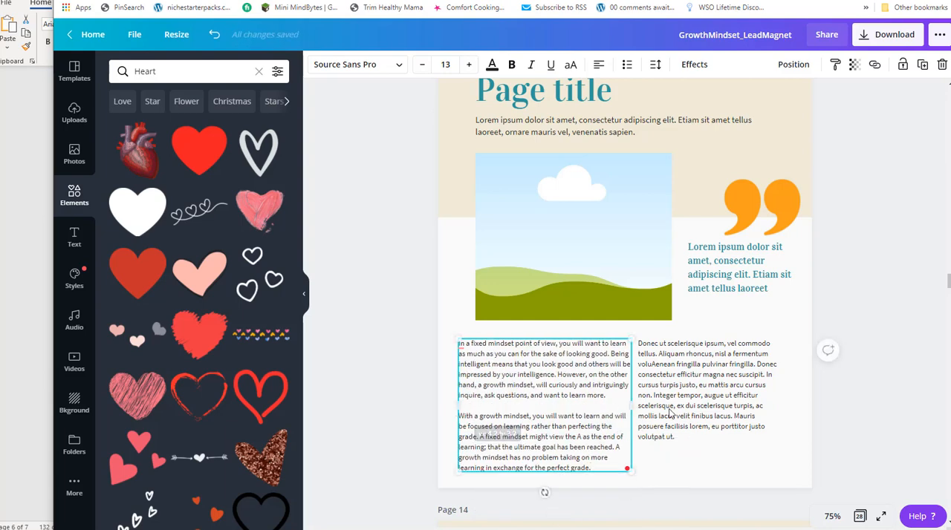
Copy the paragraph under "Hard Work" from the Word document and paste it over the second column's placeholder text on page 13 in Canva.
{"action": "key", "text": "alt+Tab"}
{"action": "left_click_drag", "start_coordinate": [419, 274], "coordinate": [130, 227]}
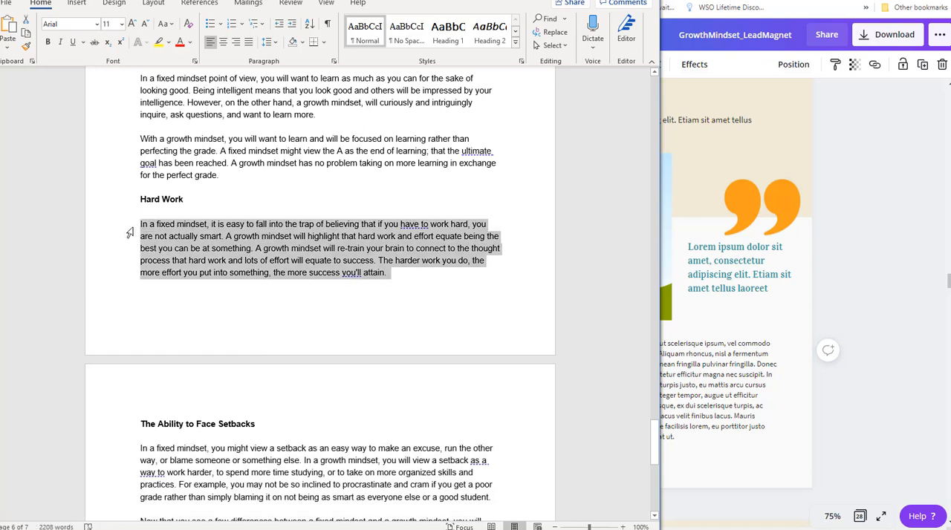
{"action": "left_click", "coordinate": [682, 383]}
{"action": "left_click", "coordinate": [699, 380]}
{"action": "left_click_drag", "start_coordinate": [691, 431], "coordinate": [632, 347]}
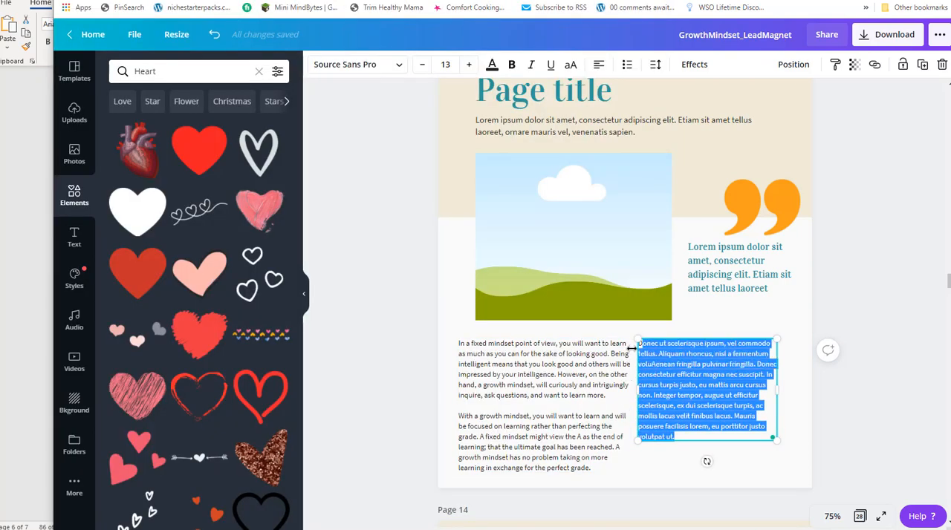
{"action": "left_click", "coordinate": [693, 394]}
{"action": "left_click_drag", "start_coordinate": [683, 436], "coordinate": [646, 344]}
{"action": "type", "text": "In a fixed mindset, it is easy to fall into the trap of believing that if you have to work hard, you are not actually smart. A growth mindset will highlight that hard work and effort equate being the best you can be at something. A growth mindset will re-train your brain to connect to the thought process that hard work and lots of effort will equate to success. The harder work you do, the more effort you put into something, the more success you'll attain."}
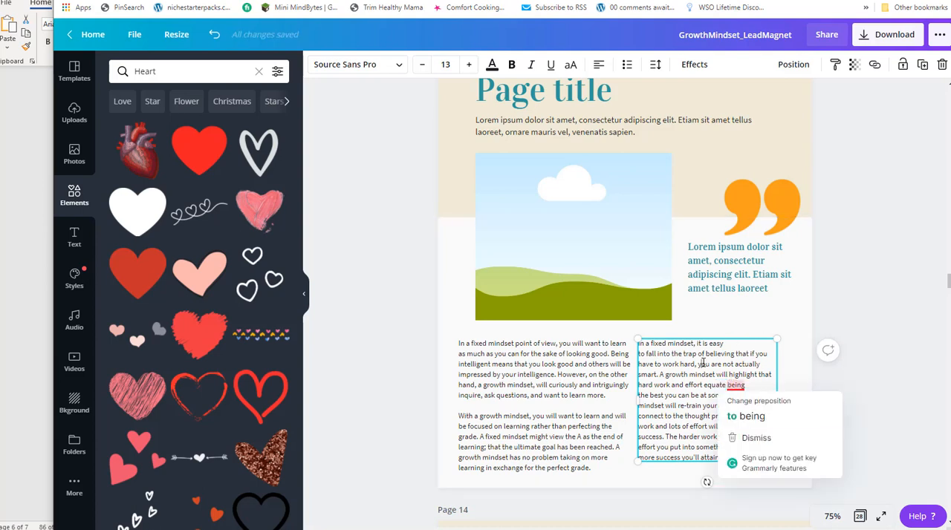
Widen the second column's text box to about 3.9, remove the stray line breaks in its paragraph and shift the box slightly down.
{"action": "left_click", "coordinate": [701, 363]}
{"action": "left_click_drag", "start_coordinate": [777, 399], "coordinate": [799, 396]}
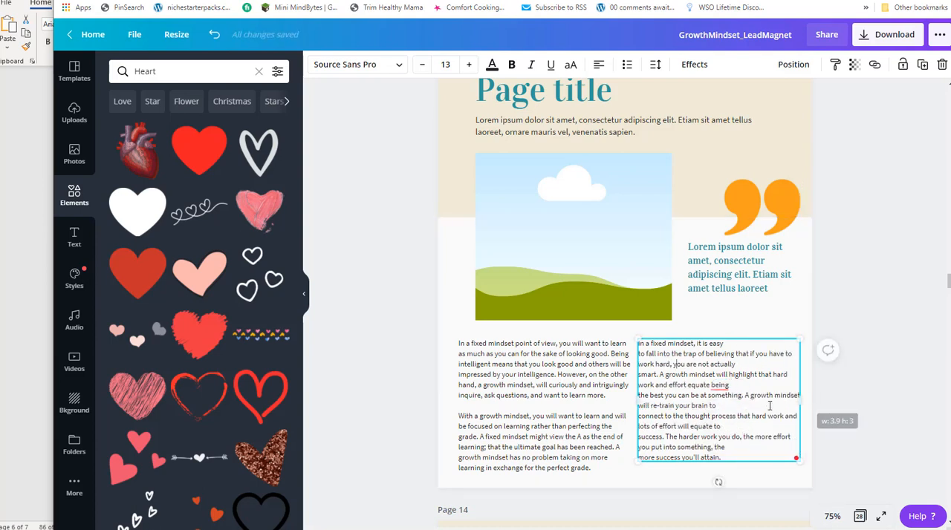
{"action": "key", "text": "Delete"}
{"action": "left_click", "coordinate": [728, 343]}
{"action": "key", "text": "Delete"}
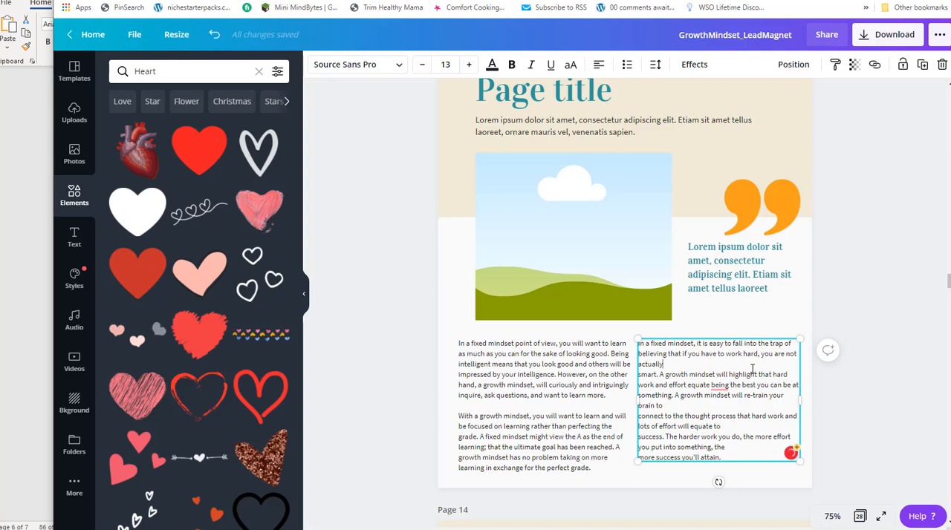
{"action": "key", "text": "Delete"}
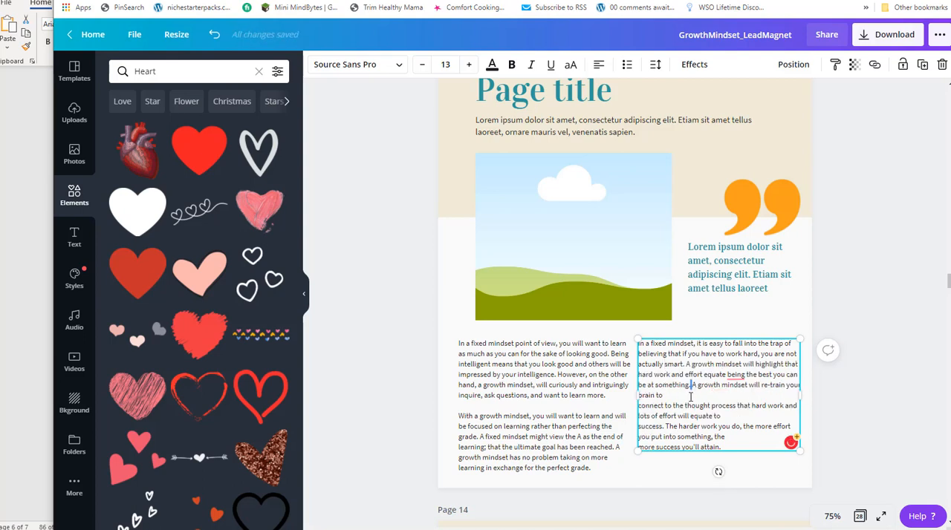
{"action": "key", "text": "Delete"}
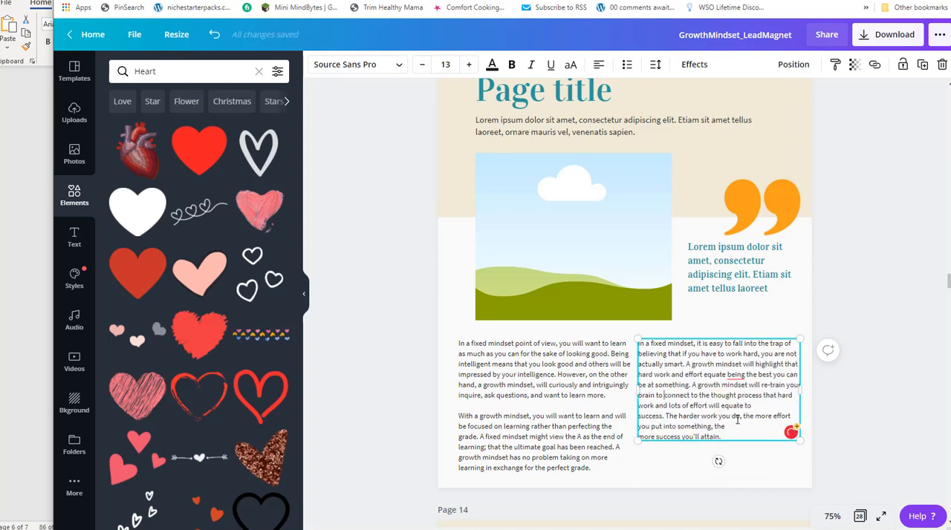
{"action": "key", "text": "Delete"}
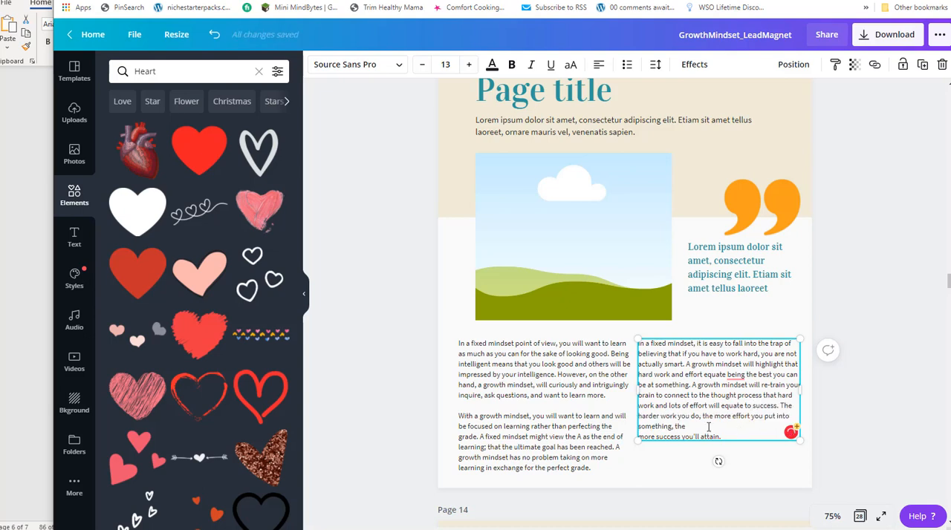
{"action": "key", "text": "Delete"}
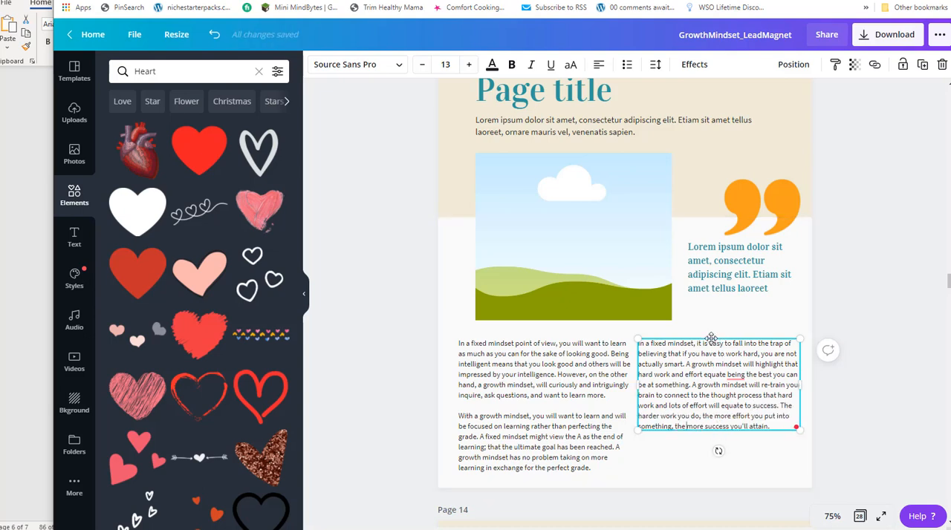
{"action": "left_click_drag", "start_coordinate": [711, 339], "coordinate": [710, 347]}
Copy the "Do you view a challenge as fearful?" heading from page 11 and paste it onto page 13.
{"action": "scroll", "coordinate": [518, 383], "scroll_direction": "down", "scroll_amount": 3}
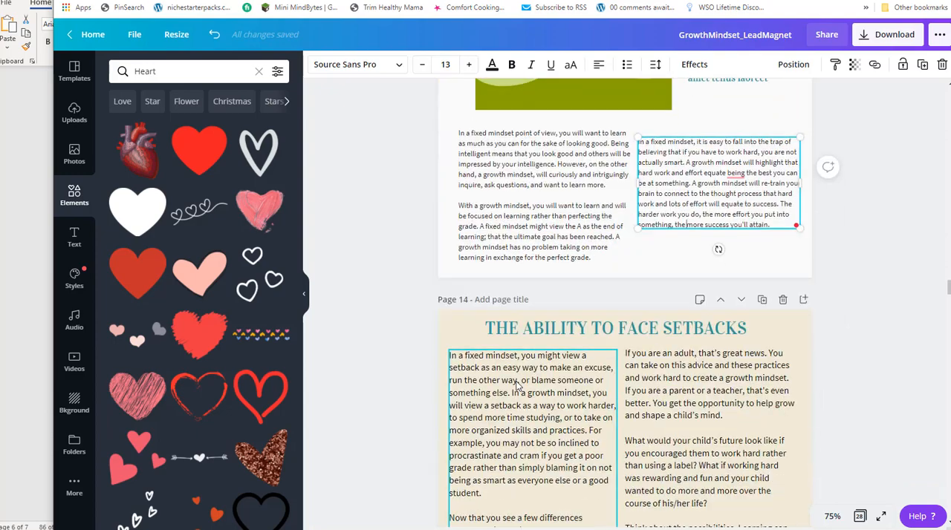
{"action": "scroll", "coordinate": [546, 356], "scroll_direction": "up", "scroll_amount": 8}
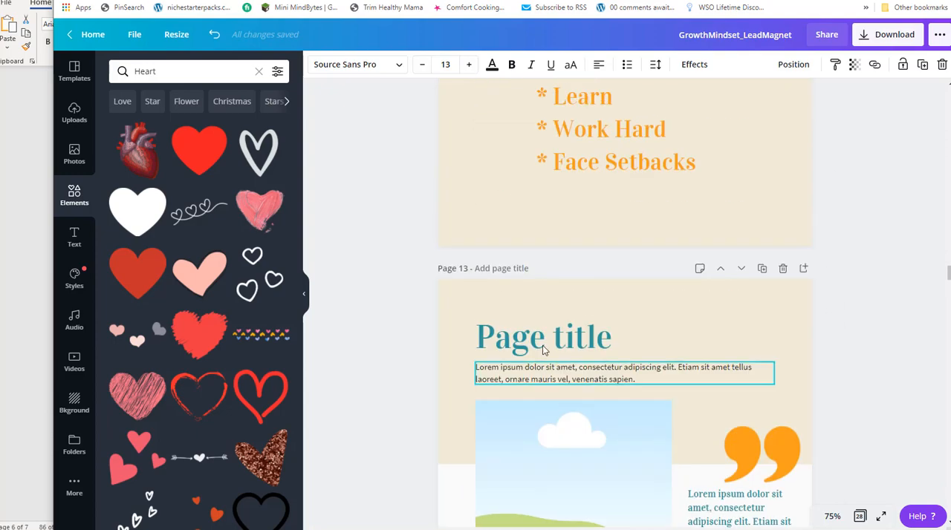
{"action": "scroll", "coordinate": [536, 353], "scroll_direction": "up", "scroll_amount": 10}
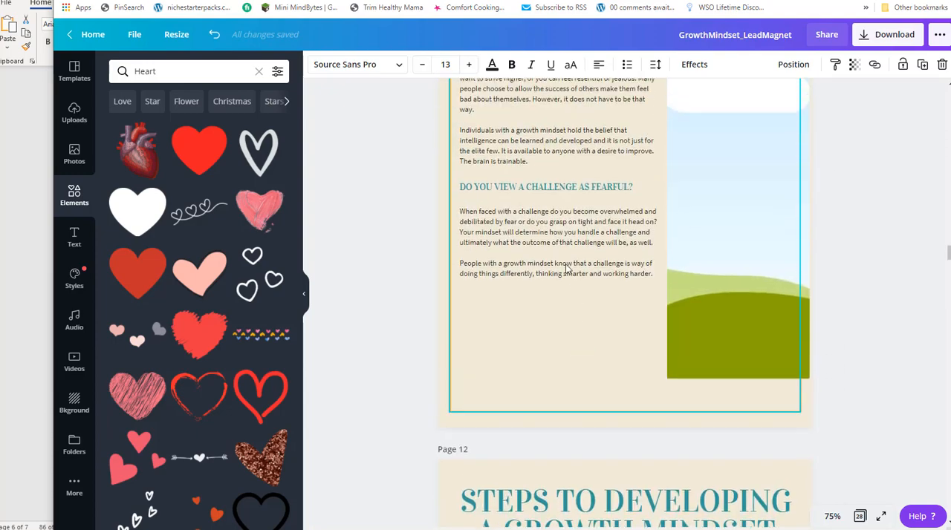
{"action": "left_click", "coordinate": [568, 234]}
{"action": "scroll", "coordinate": [572, 234], "scroll_direction": "down", "scroll_amount": 18}
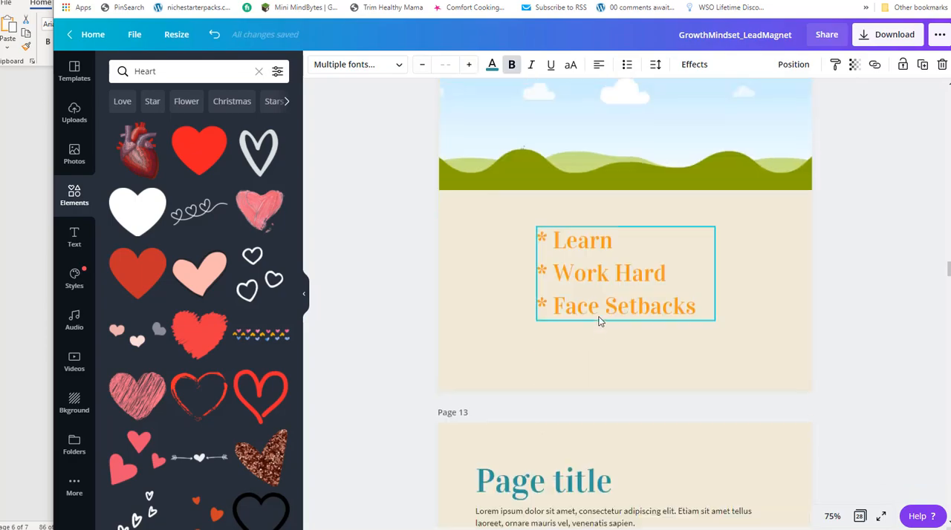
{"action": "scroll", "coordinate": [546, 382], "scroll_direction": "down", "scroll_amount": 3}
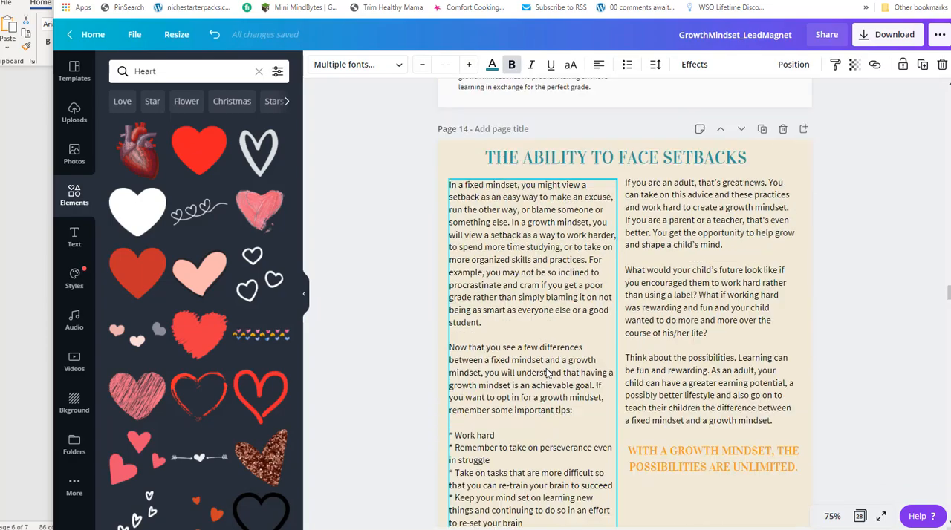
{"action": "scroll", "coordinate": [544, 371], "scroll_direction": "up", "scroll_amount": 10}
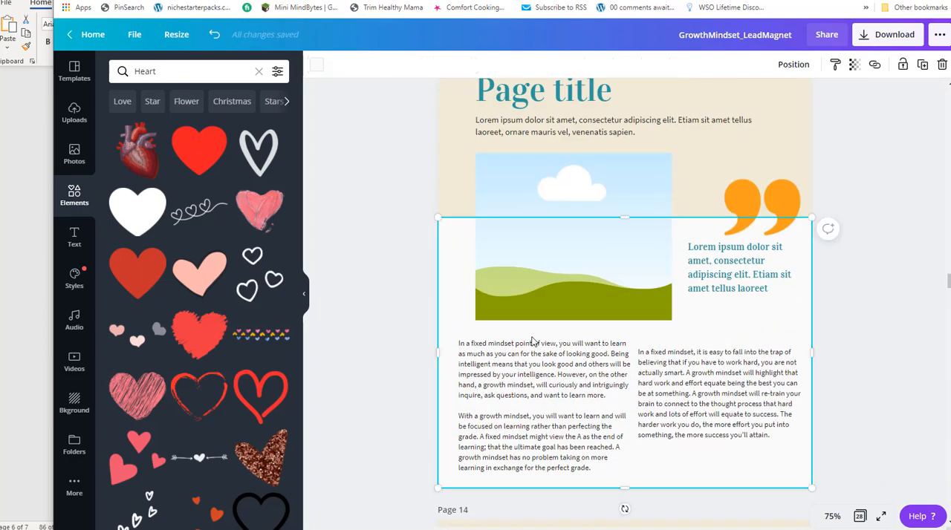
{"action": "key", "text": "ctrl+v"}
Duplicate the pasted heading and place one copy directly above each of the two text columns.
{"action": "left_click_drag", "start_coordinate": [546, 251], "coordinate": [739, 345]}
{"action": "key", "text": "ctrl+d"}
{"action": "left_click_drag", "start_coordinate": [730, 400], "coordinate": [728, 411]}
{"action": "mouse_move", "coordinate": [731, 344]}
{"action": "left_mouse_down"}
{"action": "mouse_move", "coordinate": [730, 356]}
{"action": "mouse_move", "coordinate": [731, 347]}
{"action": "left_mouse_up"}
Check the section names in the Word document and replace the heading above the first column with "Learning".
{"action": "key", "text": "alt+Tab"}
{"action": "triple_click", "coordinate": [240, 231]}
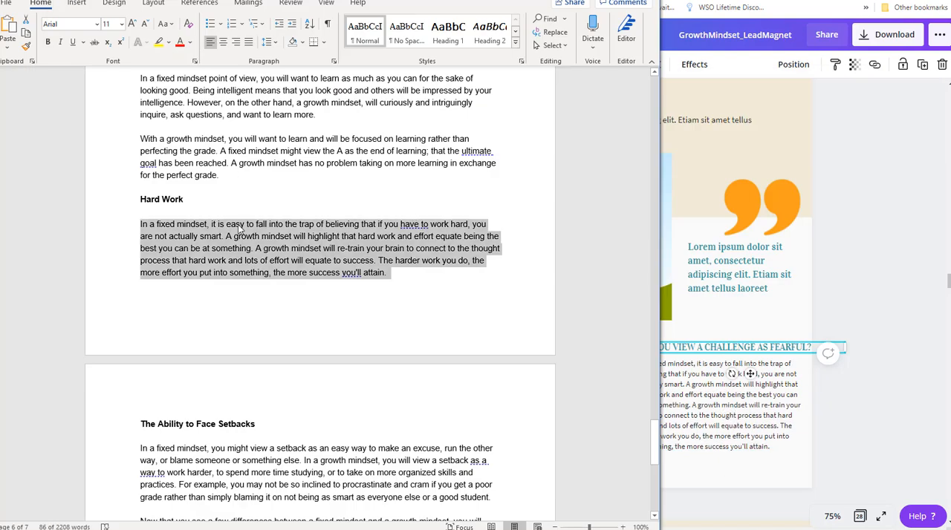
{"action": "key", "text": "alt+Tab"}
{"action": "left_click", "coordinate": [568, 330]}
{"action": "left_click_drag", "start_coordinate": [634, 328], "coordinate": [460, 327]}
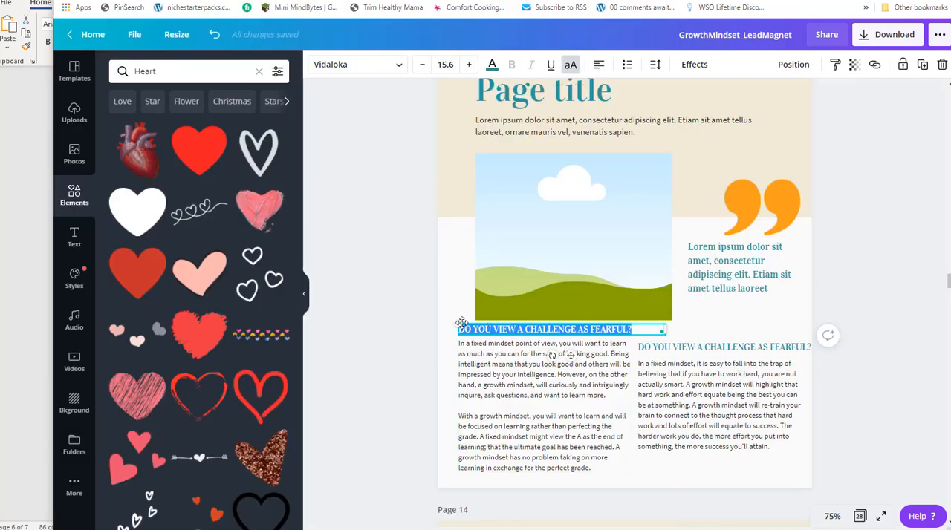
{"action": "key", "text": "ctrl+v"}
{"action": "key", "text": "BackSpace"}
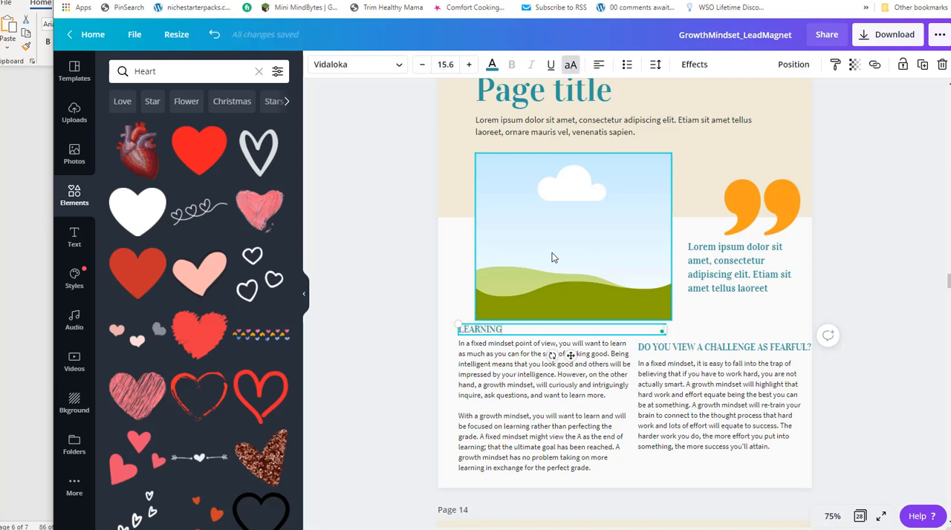
Replace the heading above the second column with "Hardwork".
{"action": "left_click", "coordinate": [780, 348]}
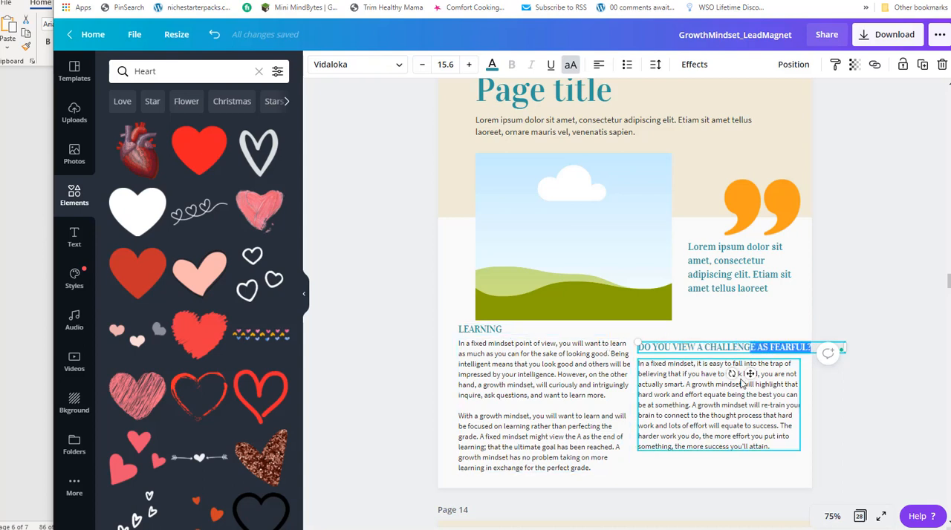
{"action": "left_click_drag", "start_coordinate": [814, 346], "coordinate": [638, 347]}
{"action": "type", "text": "HAR"}
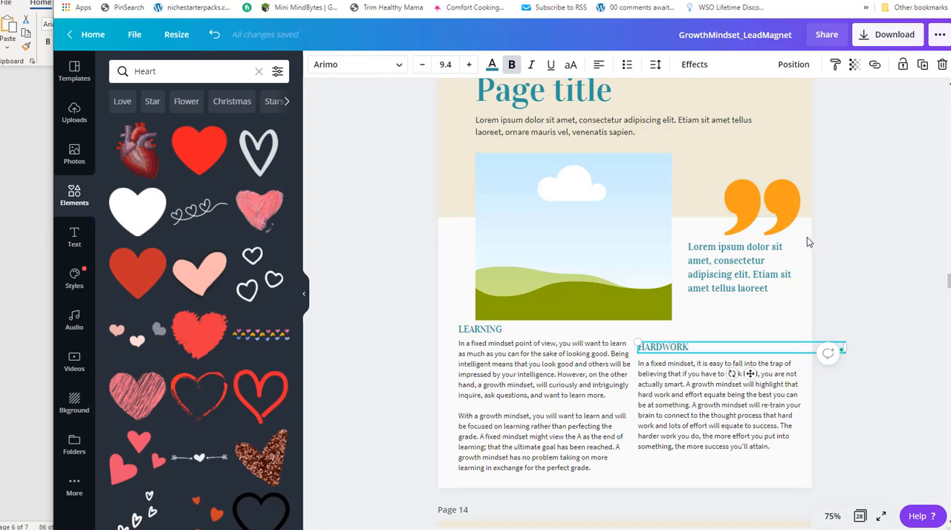
Delete the "Page title" text and the placeholder intro paragraph below it on page 13.
{"action": "scroll", "coordinate": [654, 159], "scroll_direction": "up", "scroll_amount": 2}
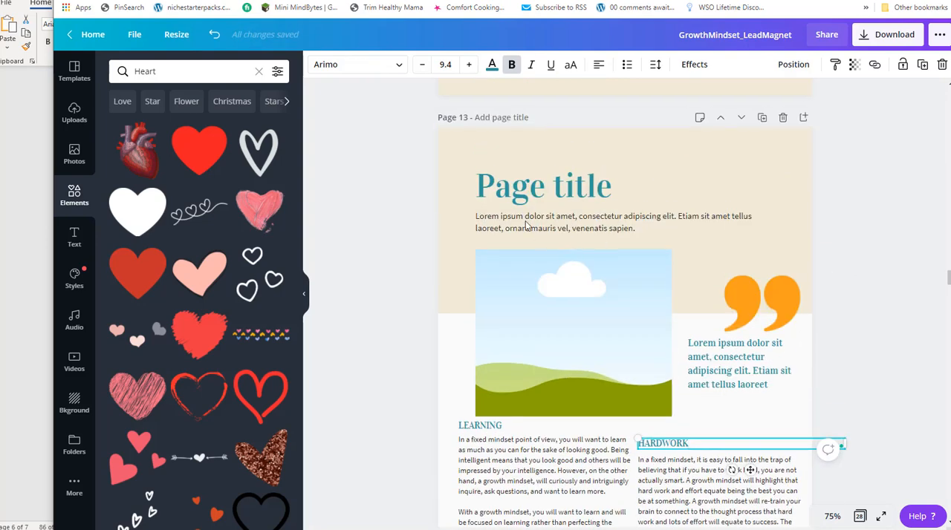
{"action": "left_click", "coordinate": [516, 284]}
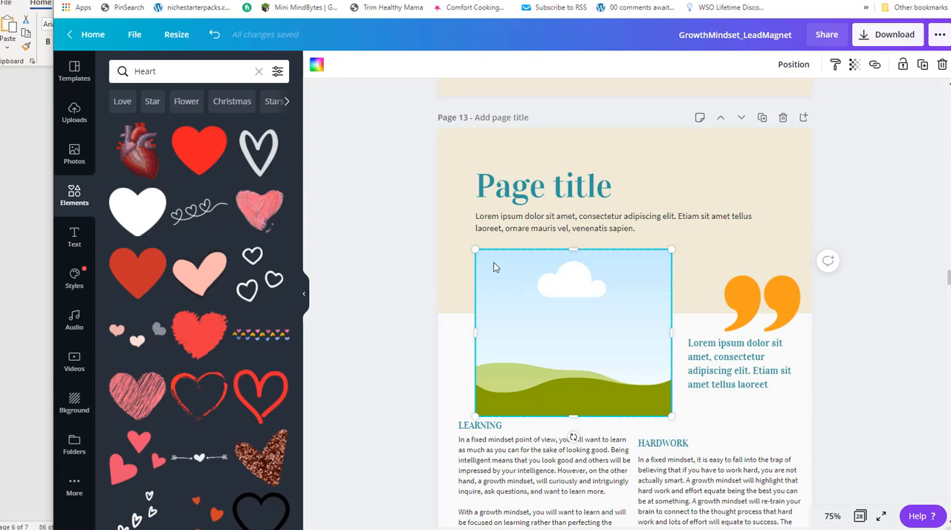
{"action": "left_click", "coordinate": [590, 191]}
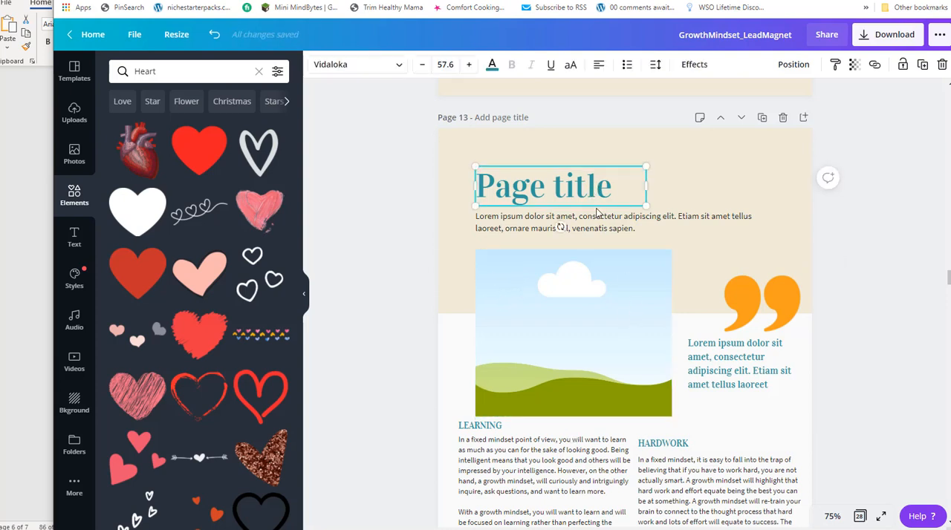
{"action": "key", "text": "Delete"}
{"action": "left_click", "coordinate": [565, 221]}
{"action": "key", "text": "Delete"}
Duplicate the picture frame, shrink the copy and place it in the upper-right area of page 13.
{"action": "left_click", "coordinate": [536, 315]}
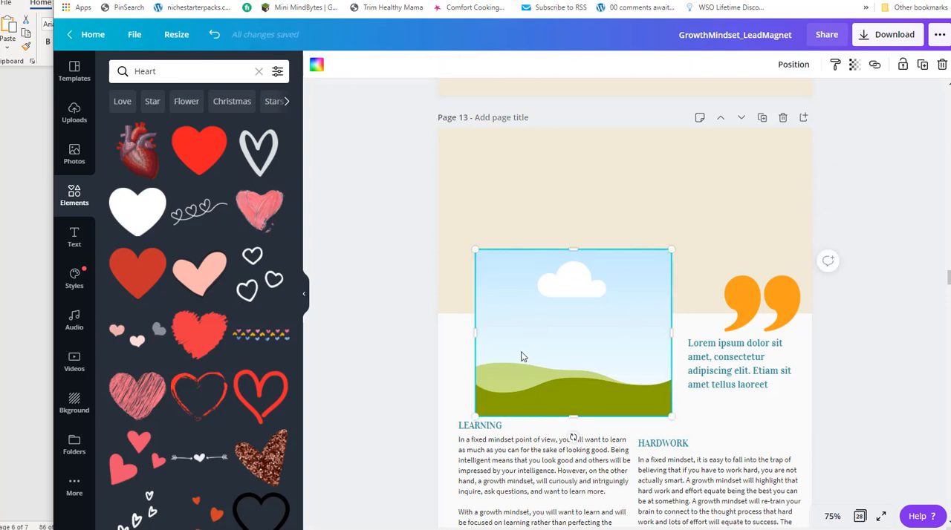
{"action": "key", "text": "ctrl+d"}
{"action": "left_click_drag", "start_coordinate": [583, 333], "coordinate": [695, 203]}
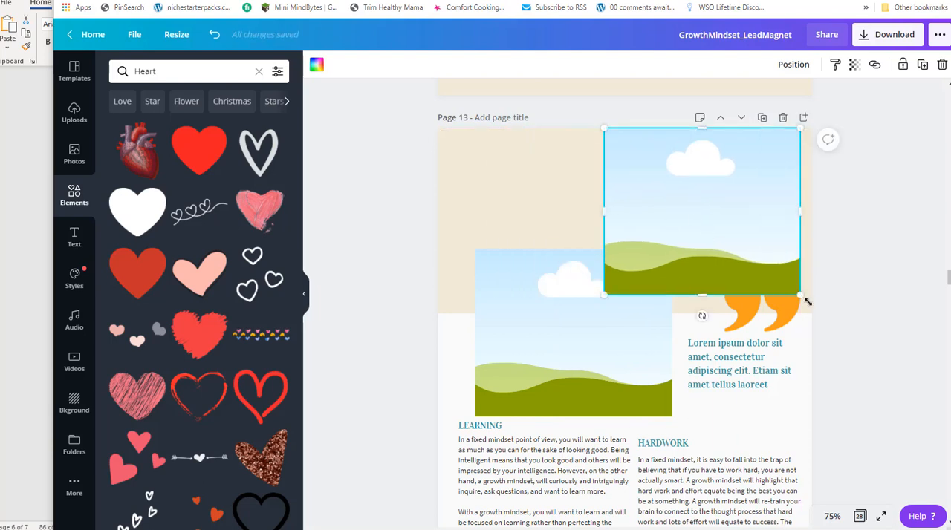
{"action": "left_click_drag", "start_coordinate": [798, 296], "coordinate": [788, 265]}
{"action": "left_click_drag", "start_coordinate": [698, 193], "coordinate": [708, 219]}
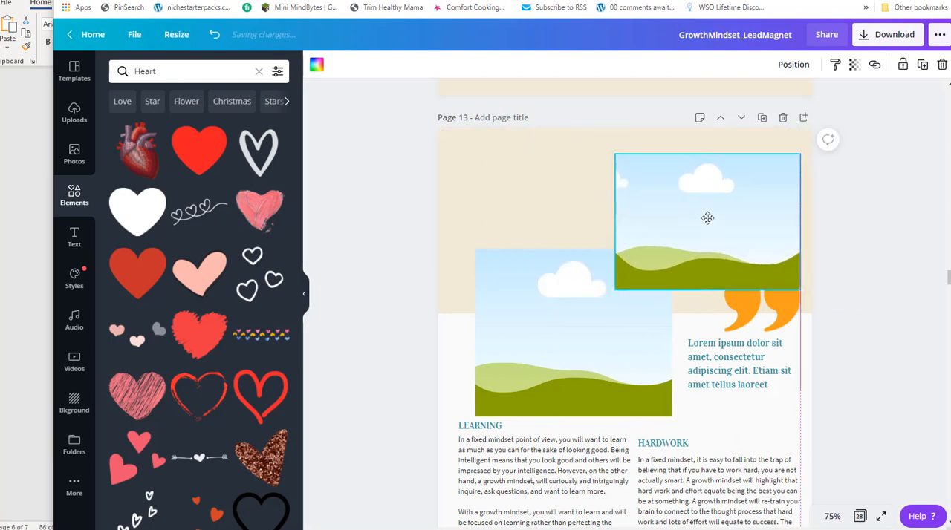
Move the original picture frame to the upper-left of page 13 and resize both frames to about equal size, side by side.
{"action": "left_click_drag", "start_coordinate": [569, 342], "coordinate": [536, 239]}
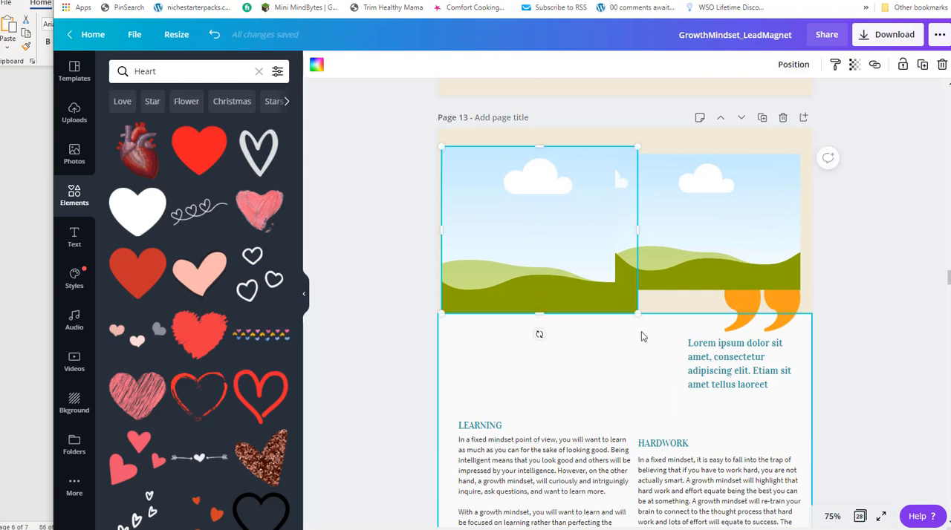
{"action": "left_click_drag", "start_coordinate": [638, 315], "coordinate": [644, 275]}
{"action": "left_click_drag", "start_coordinate": [781, 249], "coordinate": [792, 240]}
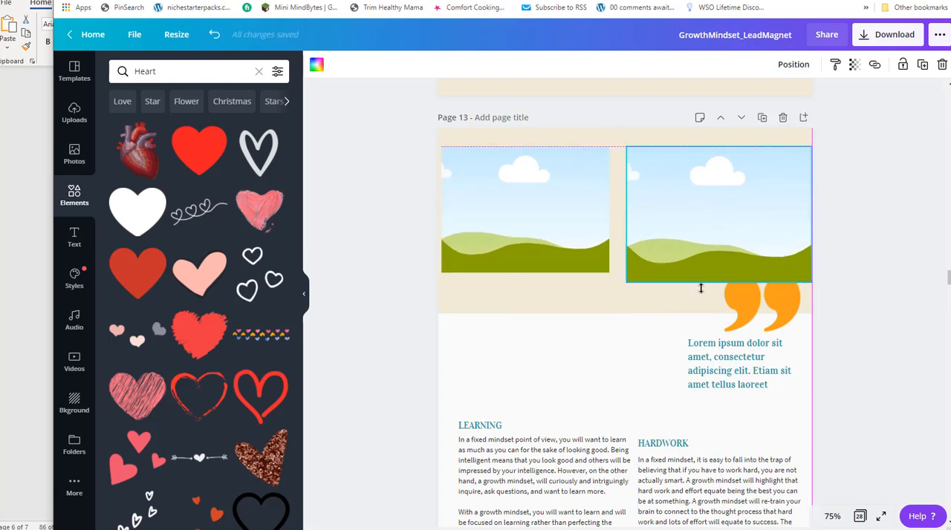
{"action": "mouse_move", "coordinate": [655, 271]}
{"action": "left_mouse_down"}
{"action": "mouse_move", "coordinate": [669, 269]}
{"action": "mouse_move", "coordinate": [666, 276]}
{"action": "mouse_move", "coordinate": [665, 262]}
{"action": "left_mouse_up"}
{"action": "left_click_drag", "start_coordinate": [760, 233], "coordinate": [741, 241]}
{"action": "left_click_drag", "start_coordinate": [790, 264], "coordinate": [804, 268]}
{"action": "left_click_drag", "start_coordinate": [749, 241], "coordinate": [541, 232]}
{"action": "left_click_drag", "start_coordinate": [599, 261], "coordinate": [749, 255]}
{"action": "left_click", "coordinate": [750, 529]}
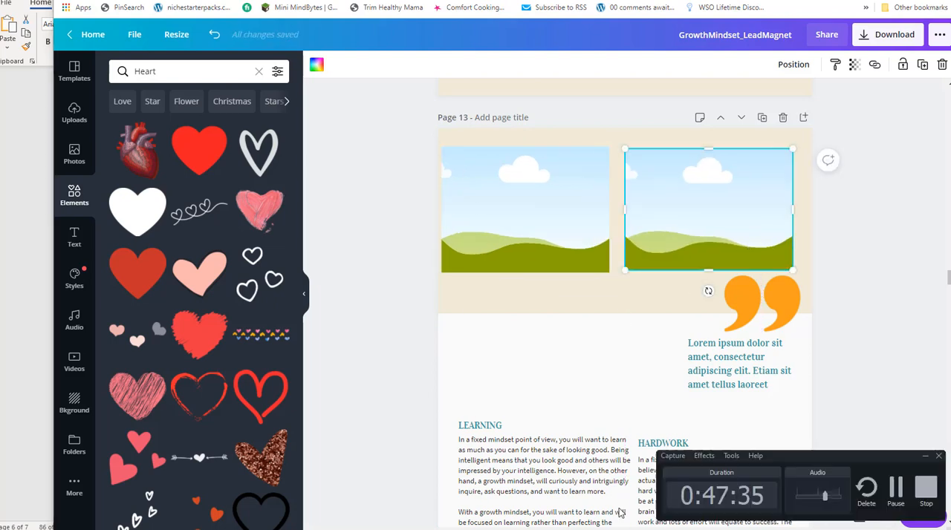
{"action": "left_click", "coordinate": [896, 493]}
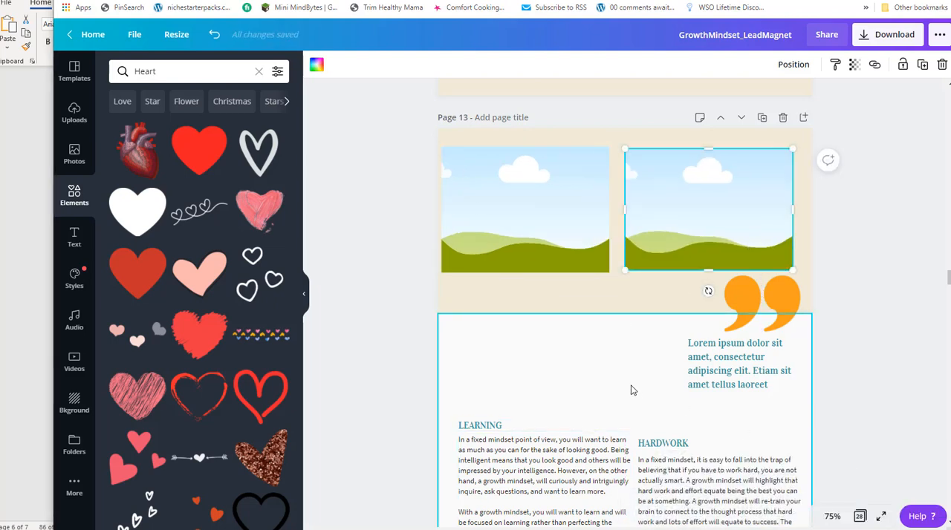
Move the second picture frame slightly closer to the page's right edge.
{"action": "left_click_drag", "start_coordinate": [656, 188], "coordinate": [665, 188]}
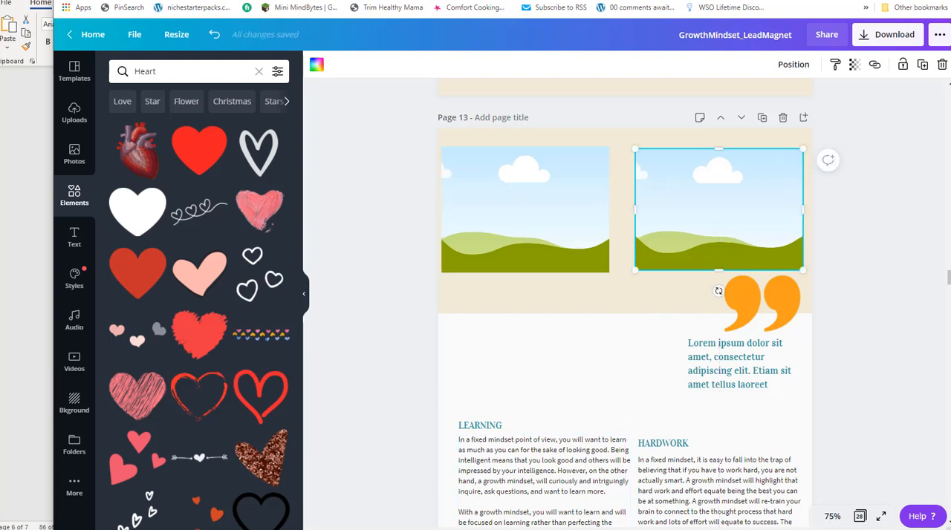
Line up the two picture frames on page 13 and extend the white background panel upward to just below them.
{"action": "left_click", "coordinate": [843, 529]}
{"action": "left_click", "coordinate": [893, 488]}
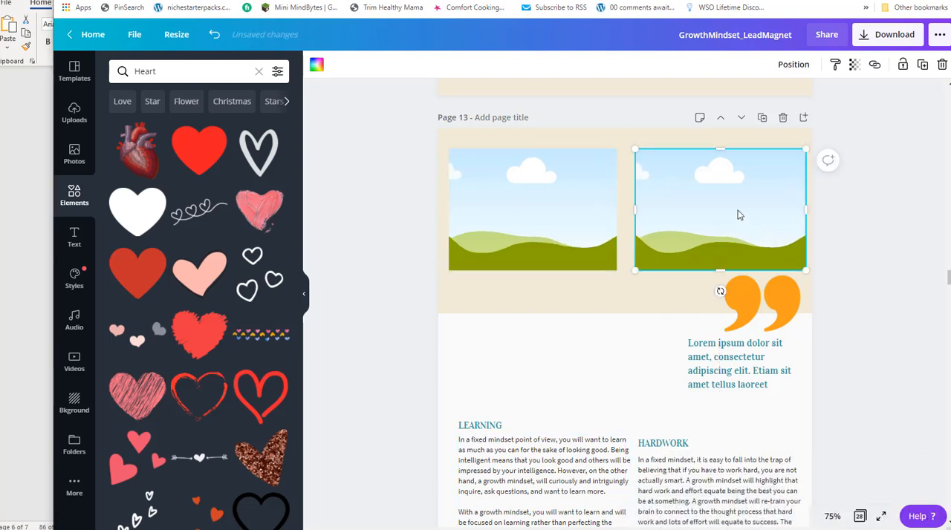
{"action": "left_click", "coordinate": [571, 308]}
{"action": "left_click", "coordinate": [583, 317]}
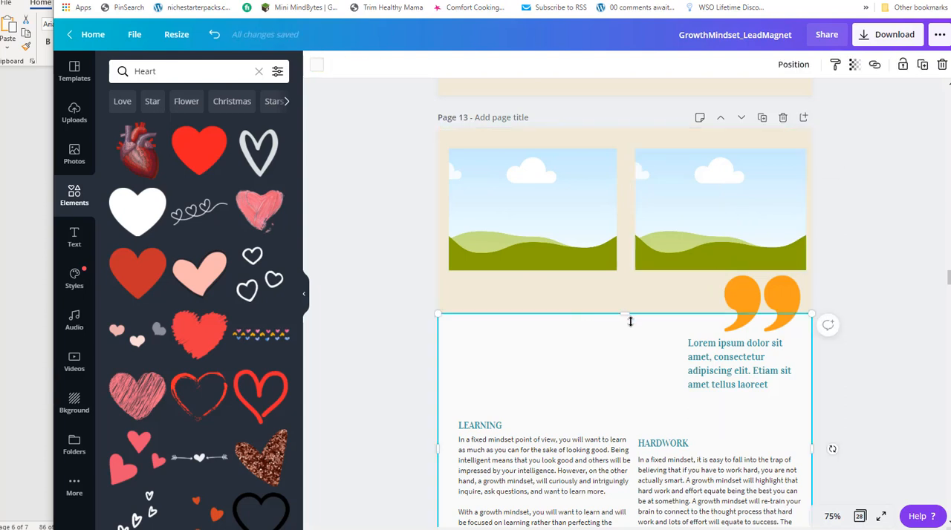
{"action": "left_click_drag", "start_coordinate": [619, 313], "coordinate": [619, 283]}
Move the placeholder quote text to the upper-left of the white panel and widen it to reach the orange quotation mark.
{"action": "left_click_drag", "start_coordinate": [716, 368], "coordinate": [488, 318]}
{"action": "left_click_drag", "start_coordinate": [734, 320], "coordinate": [712, 319]}
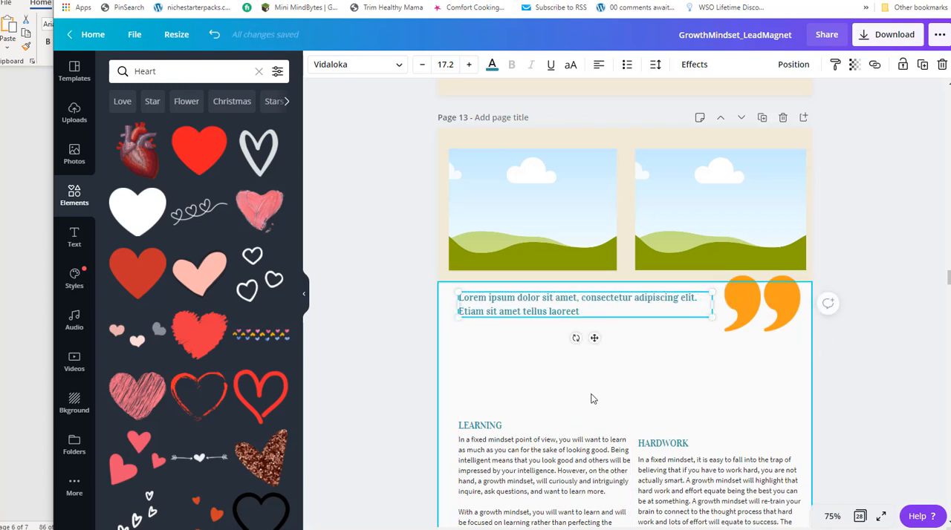
Move the LEARNING and HARDWORK headings and their paragraphs up below the quote, narrowing the LEARNING paragraph slightly.
{"action": "scroll", "coordinate": [592, 400], "scroll_direction": "down", "scroll_amount": 1}
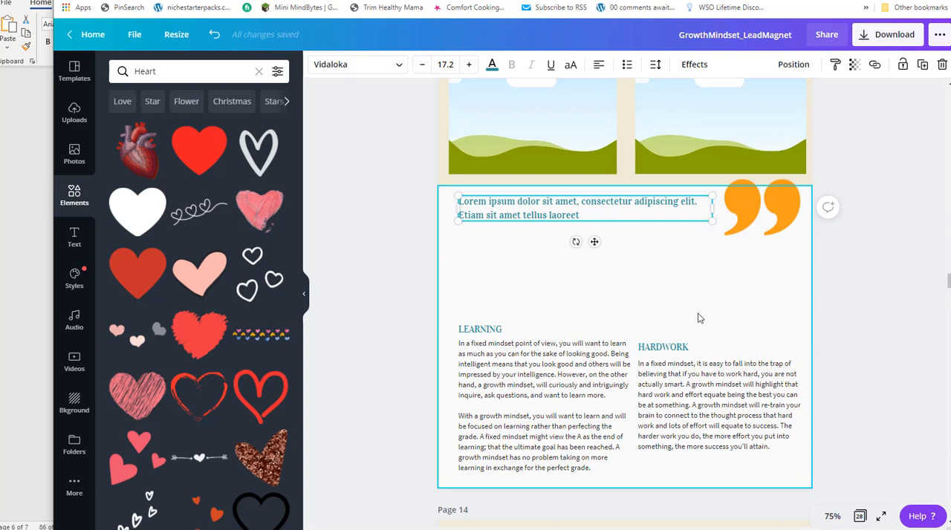
{"action": "left_click_drag", "start_coordinate": [489, 332], "coordinate": [483, 256]}
{"action": "left_click_drag", "start_coordinate": [482, 392], "coordinate": [473, 323]}
{"action": "left_click_drag", "start_coordinate": [626, 336], "coordinate": [616, 336]}
{"action": "left_click_drag", "start_coordinate": [687, 352], "coordinate": [674, 287]}
{"action": "left_click", "coordinate": [676, 384]}
{"action": "left_click_drag", "start_coordinate": [676, 385], "coordinate": [667, 331]}
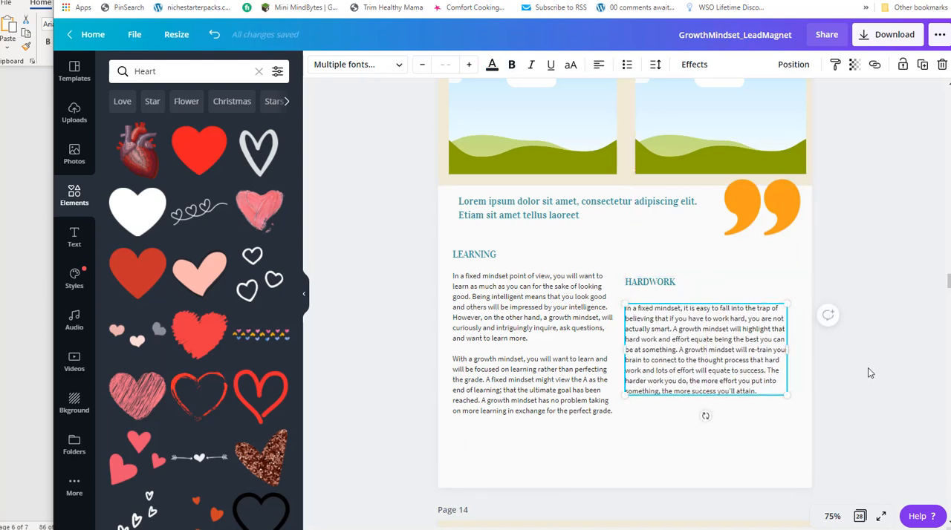
{"action": "left_click", "coordinate": [704, 416]}
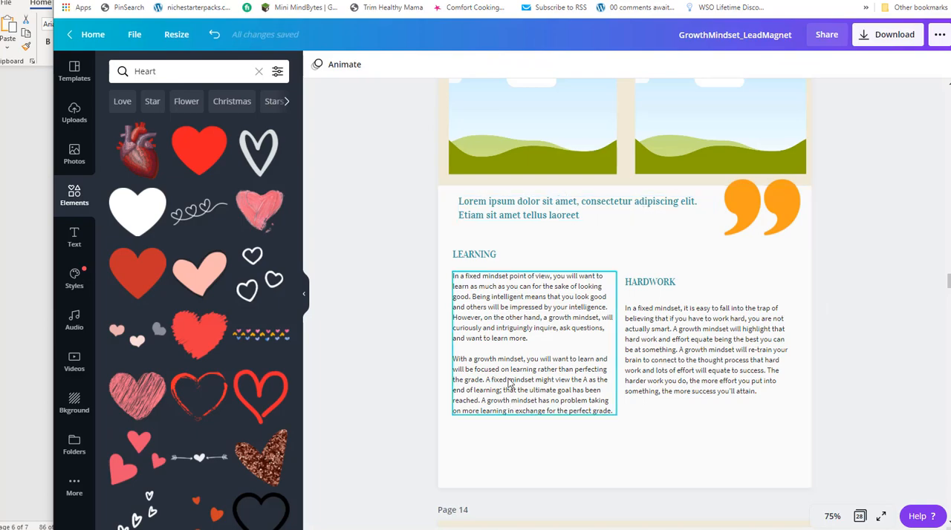
Copy the page 11 sentence that runs from "Individuals with a growth mindset hold the belief" to "the elite few.".
{"action": "left_click", "coordinate": [616, 219]}
{"action": "scroll", "coordinate": [644, 249], "scroll_direction": "up", "scroll_amount": 2}
{"action": "scroll", "coordinate": [647, 248], "scroll_direction": "down", "scroll_amount": 6}
{"action": "scroll", "coordinate": [654, 251], "scroll_direction": "up", "scroll_amount": 3}
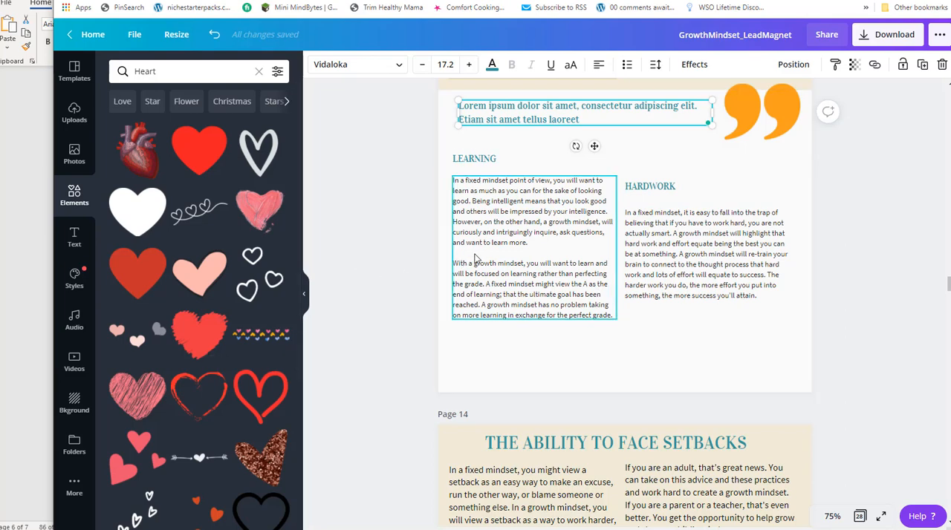
{"action": "scroll", "coordinate": [606, 238], "scroll_direction": "up", "scroll_amount": 15}
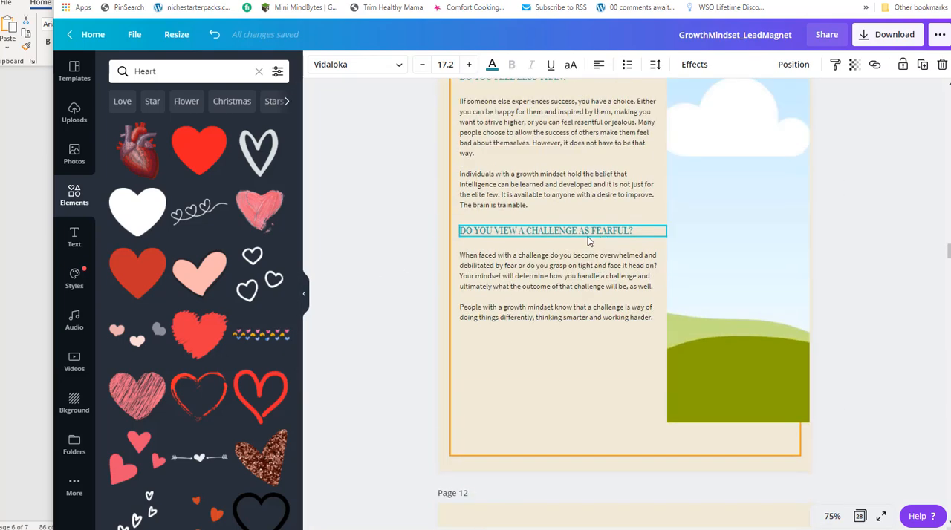
{"action": "left_click", "coordinate": [496, 195]}
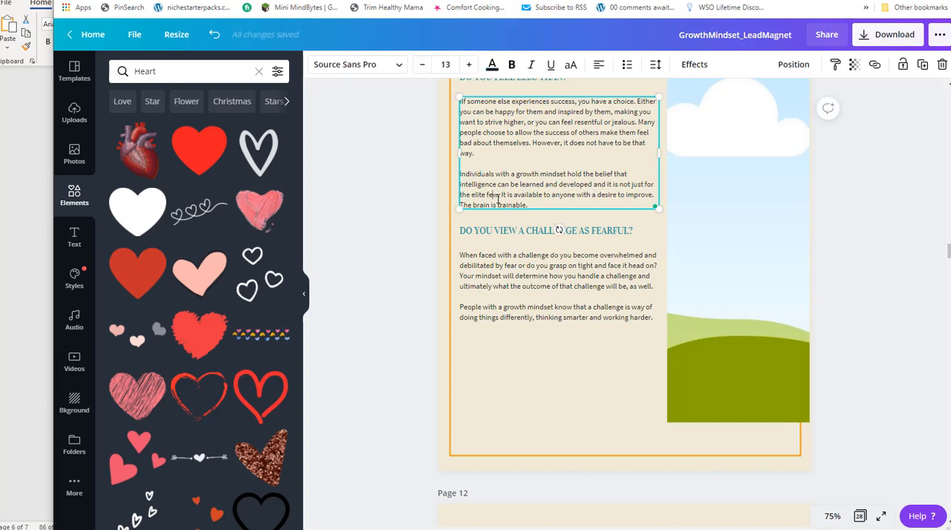
{"action": "left_click_drag", "start_coordinate": [500, 195], "coordinate": [450, 182]}
{"action": "key", "text": "ctrl+c"}
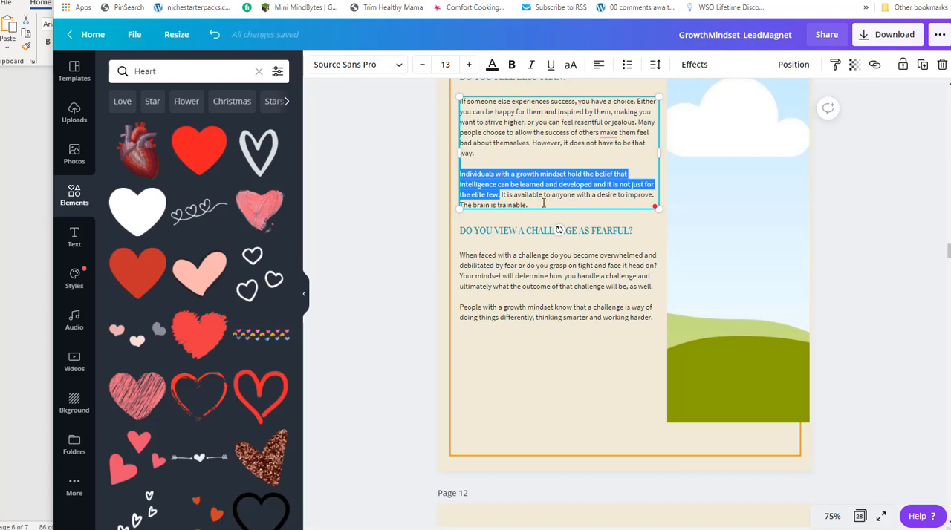
{"action": "key", "text": "alt+Tab"}
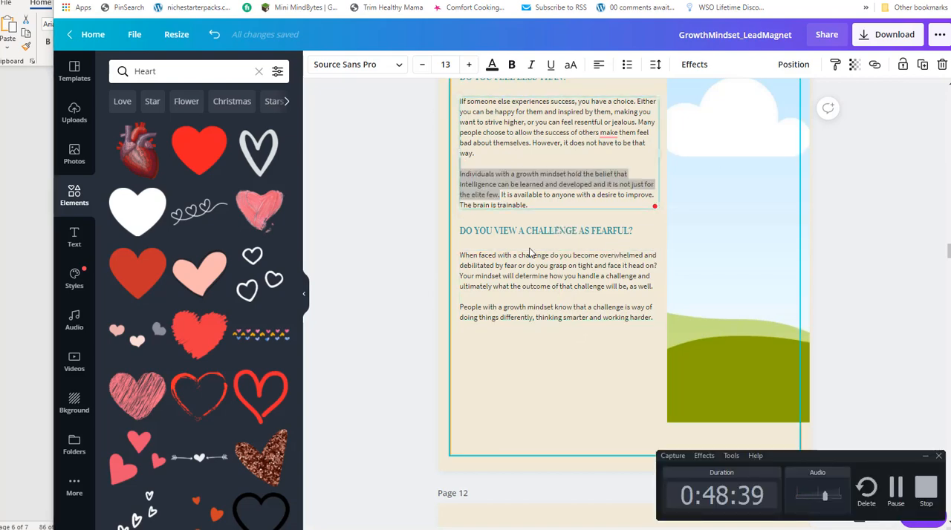
{"action": "left_click", "coordinate": [384, 270]}
Replace the placeholder quote on page 13 with the copied sentence and widen its text box up to the quotation mark.
{"action": "scroll", "coordinate": [384, 269], "scroll_direction": "down", "scroll_amount": 5}
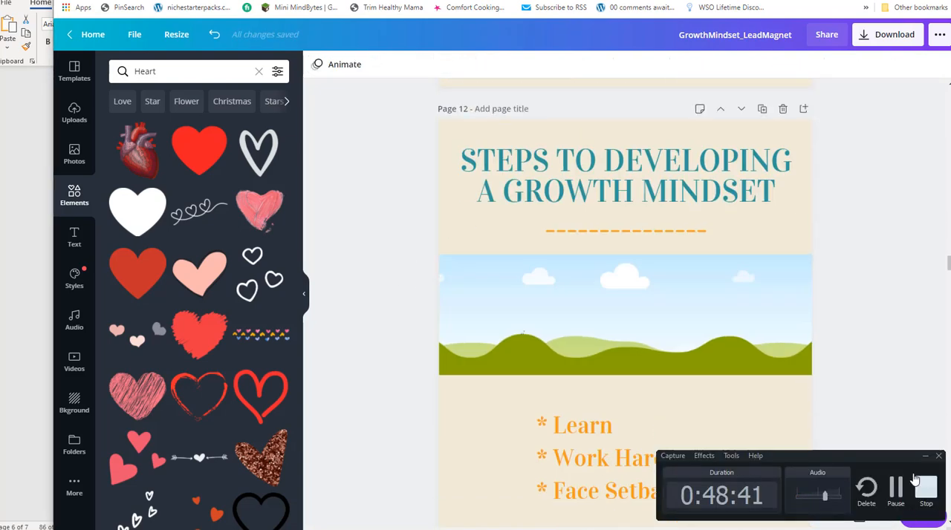
{"action": "left_click", "coordinate": [925, 456]}
{"action": "scroll", "coordinate": [649, 293], "scroll_direction": "down", "scroll_amount": 6}
{"action": "scroll", "coordinate": [649, 298], "scroll_direction": "down", "scroll_amount": 1}
{"action": "scroll", "coordinate": [594, 245], "scroll_direction": "up", "scroll_amount": 1}
{"action": "left_click", "coordinate": [564, 216]}
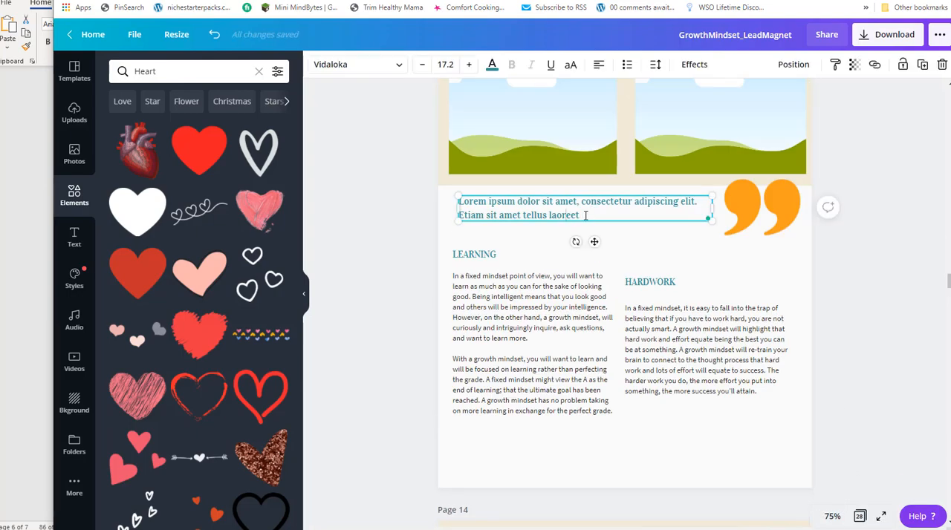
{"action": "left_click_drag", "start_coordinate": [587, 215], "coordinate": [472, 202]}
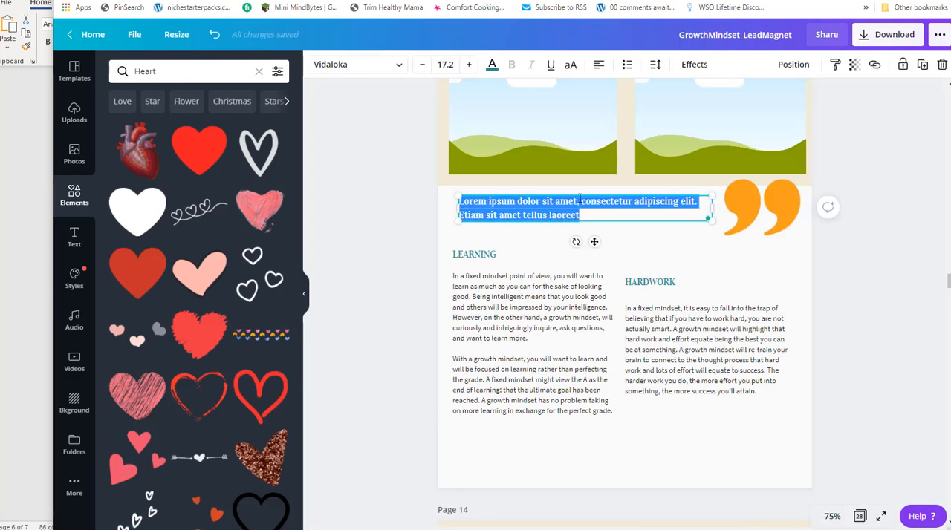
{"action": "key", "text": "ctrl+v"}
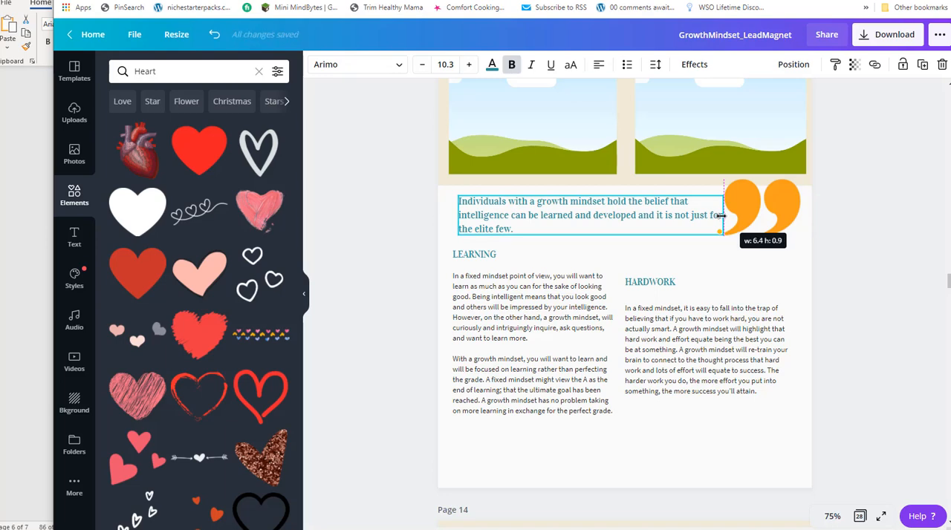
Compare page 14 with the end of the Growth Mindset-Report document in Word for remaining content, and return to the Canva page overview.
{"action": "scroll", "coordinate": [590, 254], "scroll_direction": "down", "scroll_amount": 4}
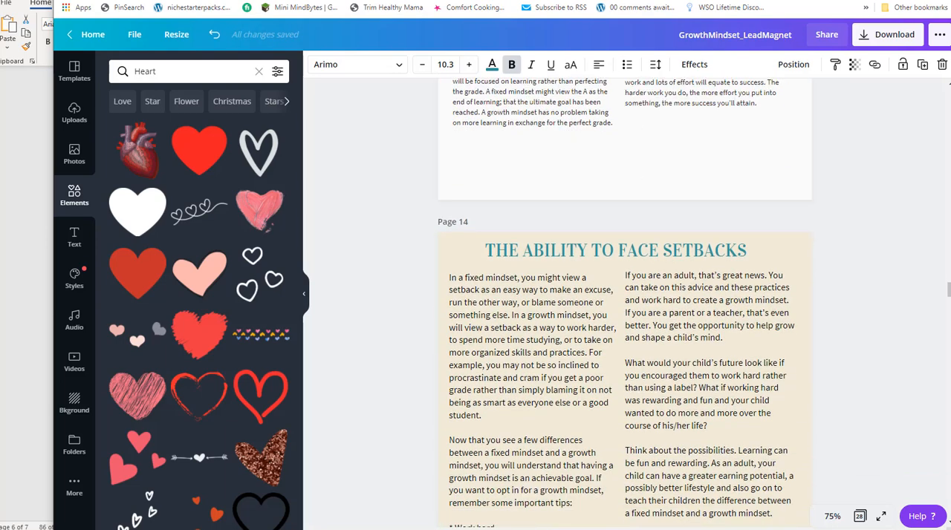
{"action": "left_click", "coordinate": [859, 516]}
{"action": "key", "text": "alt+Tab"}
{"action": "key", "text": "alt+Tab"}
{"action": "key", "text": "Tab"}
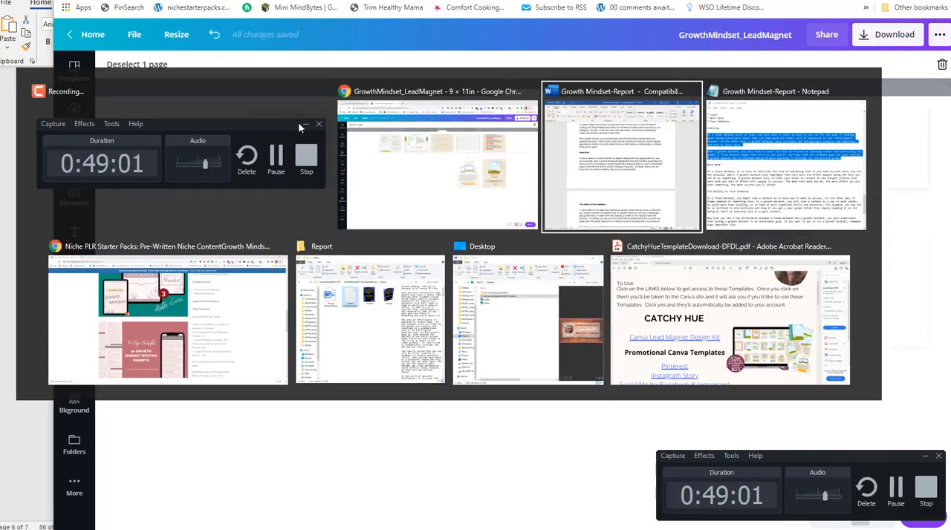
{"action": "scroll", "coordinate": [335, 174], "scroll_direction": "down", "scroll_amount": 10}
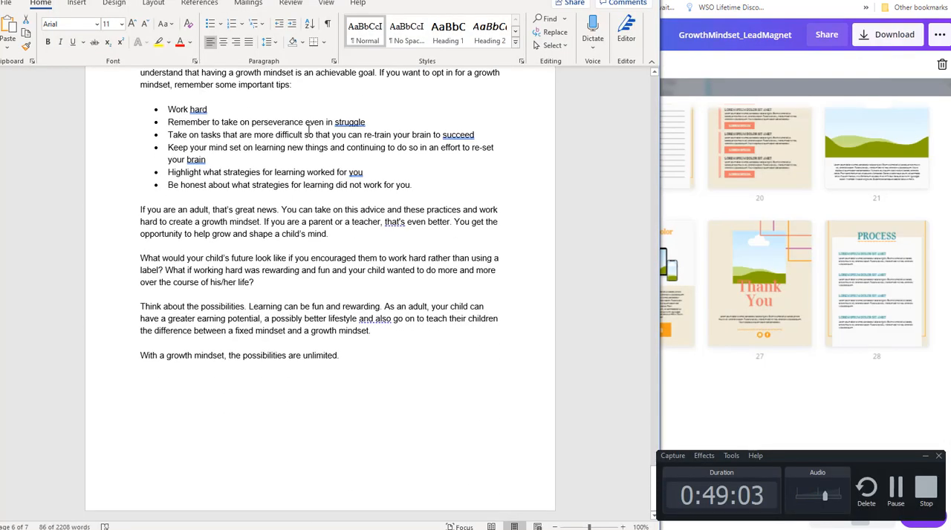
{"action": "key", "text": "alt+Tab"}
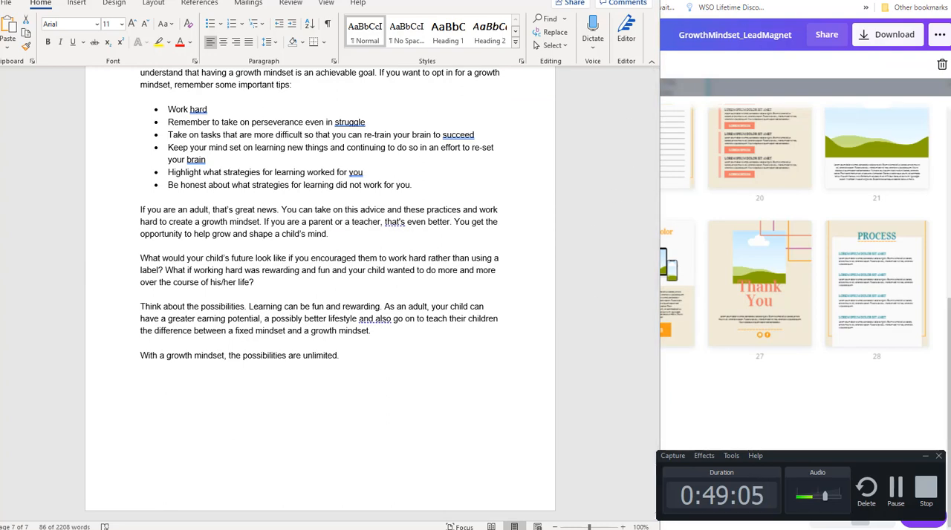
{"action": "key", "text": "alt+Tab"}
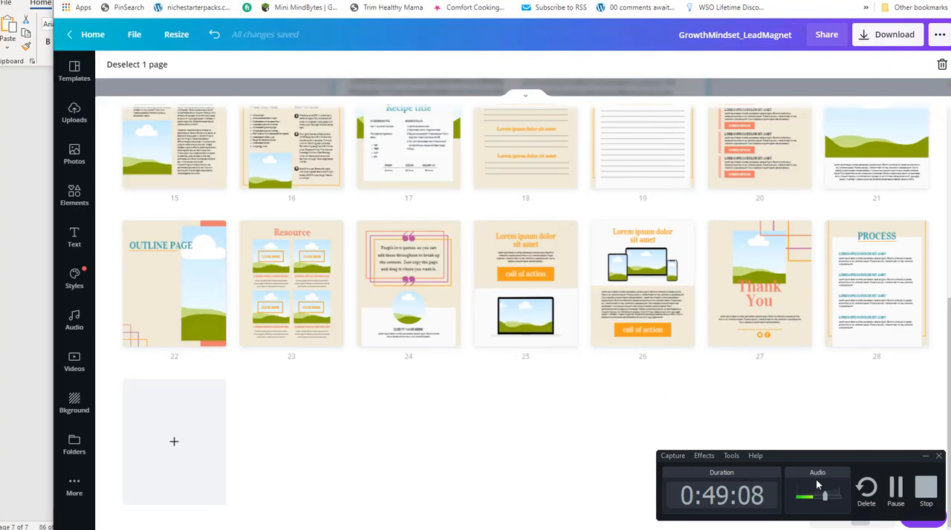
{"action": "left_click", "coordinate": [924, 456]}
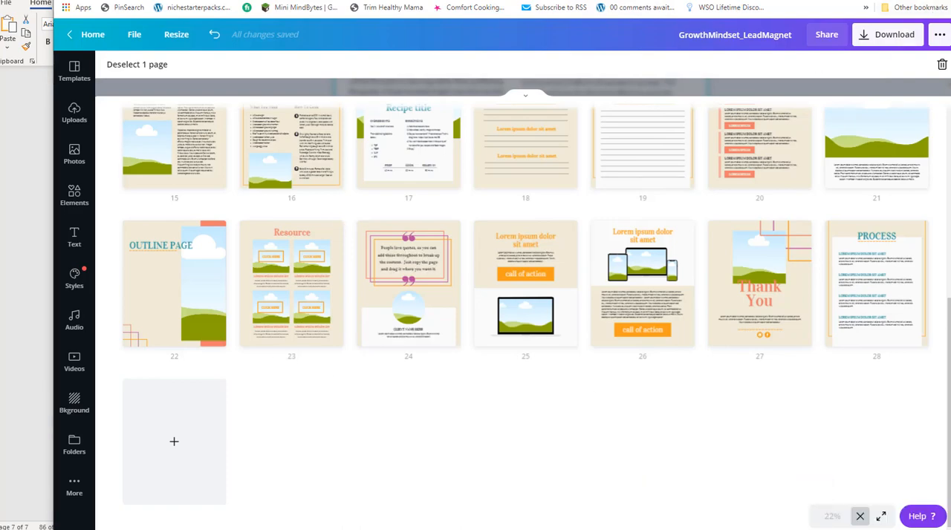
Review the page overview, opening the "Page title" page 15 and the "COPY RIGHT" page 2 to examine what they still need.
{"action": "left_click", "coordinate": [902, 1]}
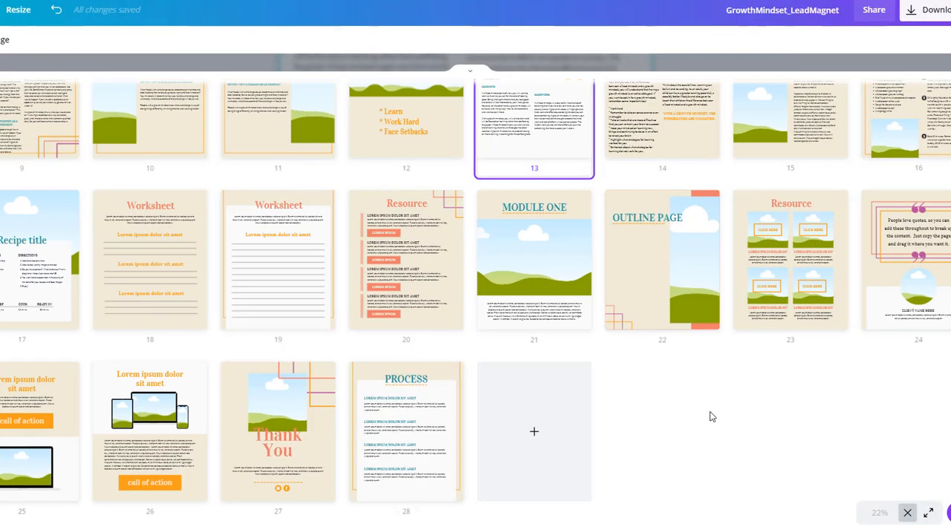
{"action": "scroll", "coordinate": [654, 416], "scroll_direction": "up", "scroll_amount": 1}
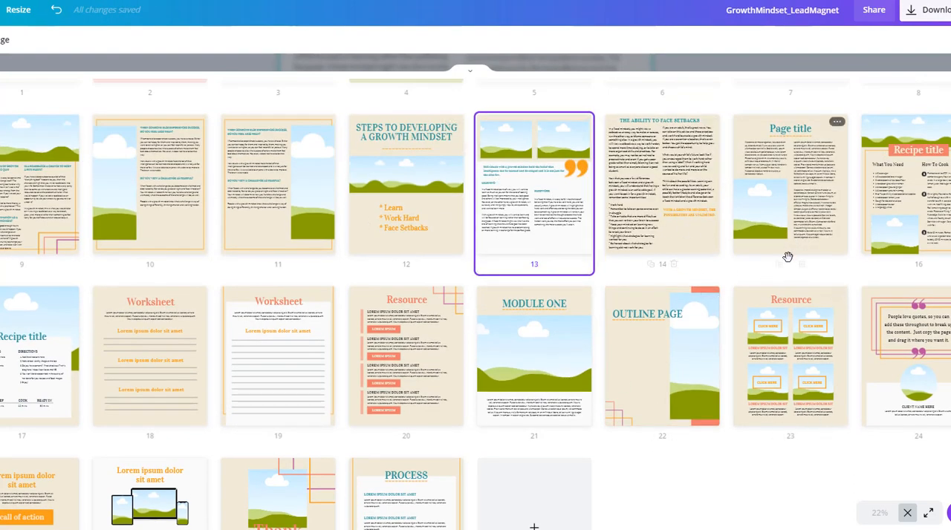
{"action": "double_click", "coordinate": [752, 168]}
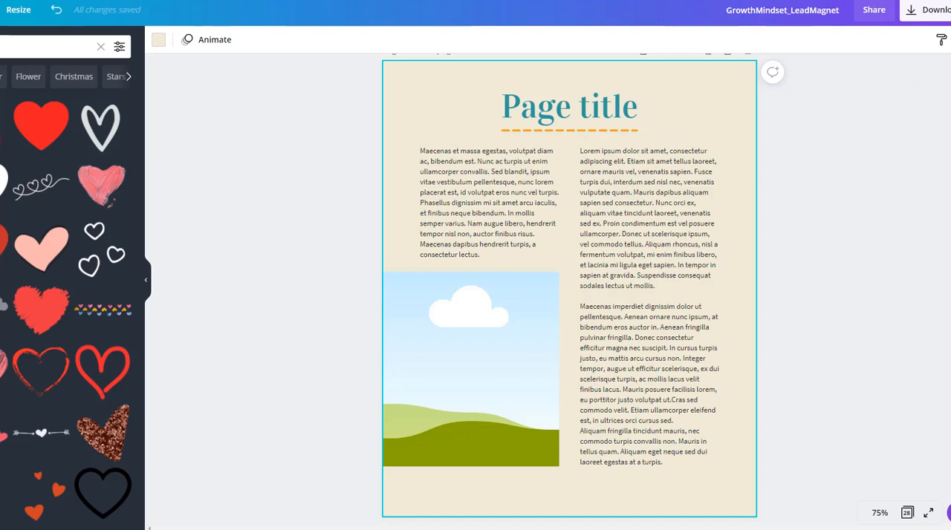
{"action": "left_click", "coordinate": [906, 512]}
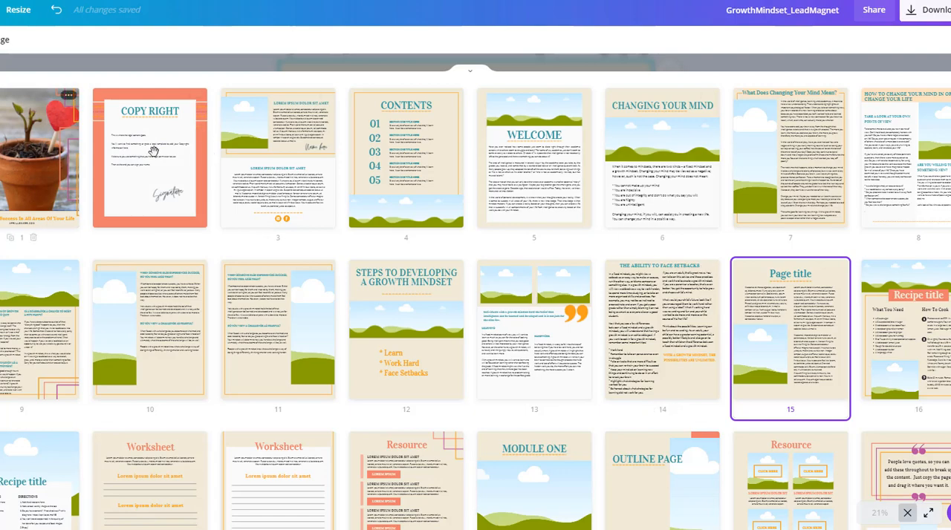
{"action": "double_click", "coordinate": [140, 155]}
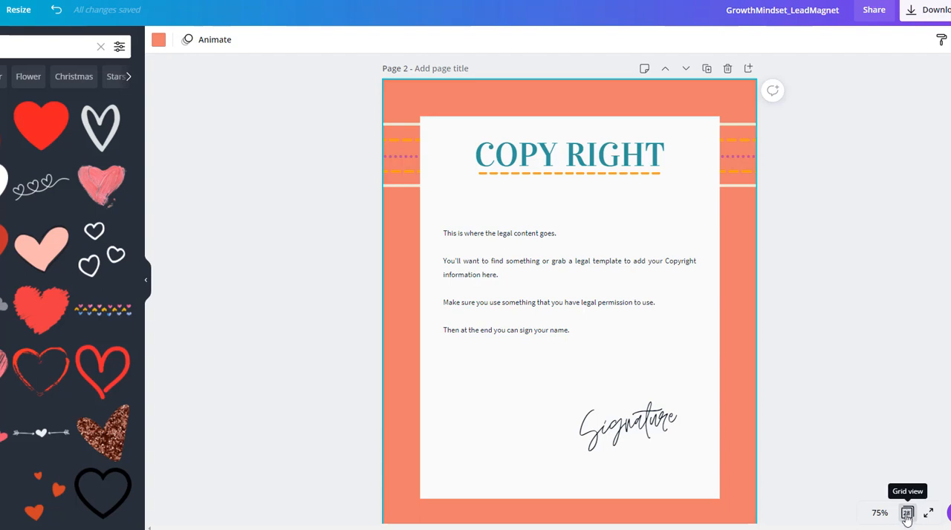
{"action": "left_click", "coordinate": [907, 514]}
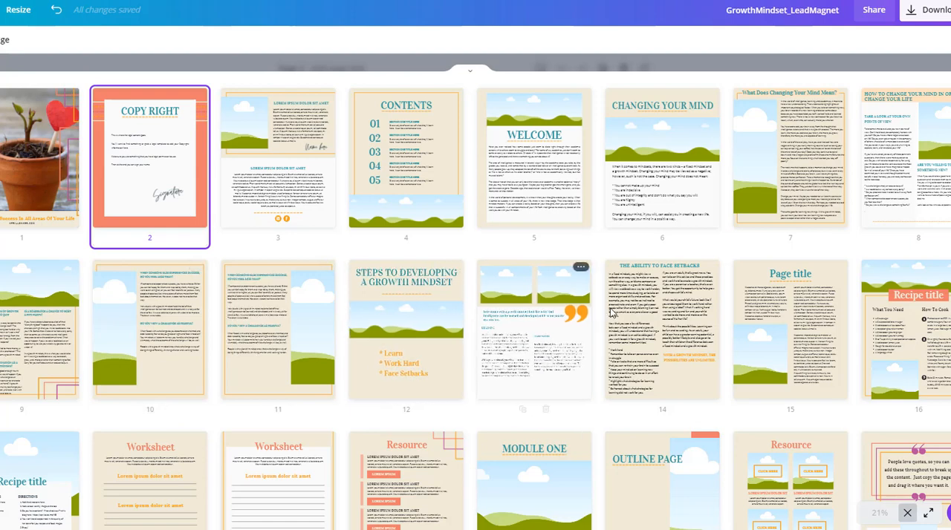
{"action": "left_click", "coordinate": [789, 276]}
{"action": "scroll", "coordinate": [457, 264], "scroll_direction": "down", "scroll_amount": 2}
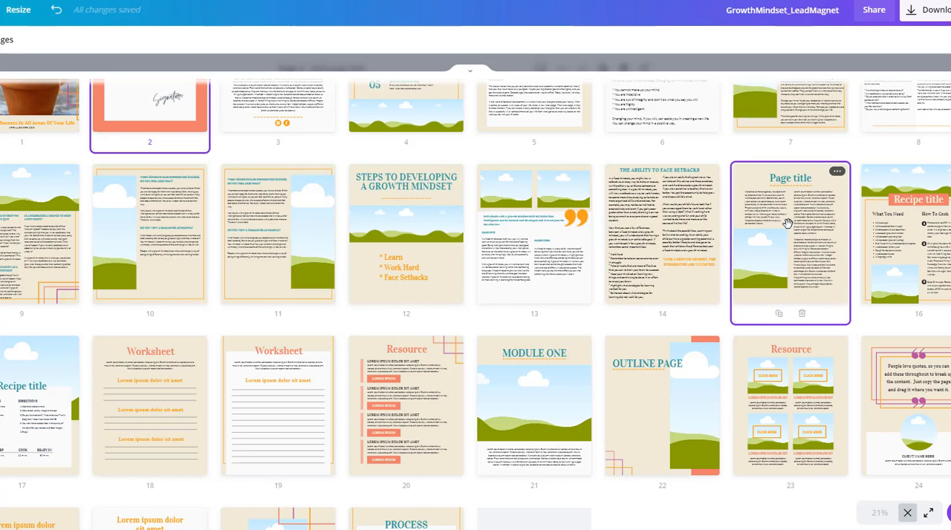
Replace the intro paragraph on the page 19 worksheet with "List the growth mindset you'd like to work on below".
{"action": "double_click", "coordinate": [270, 381]}
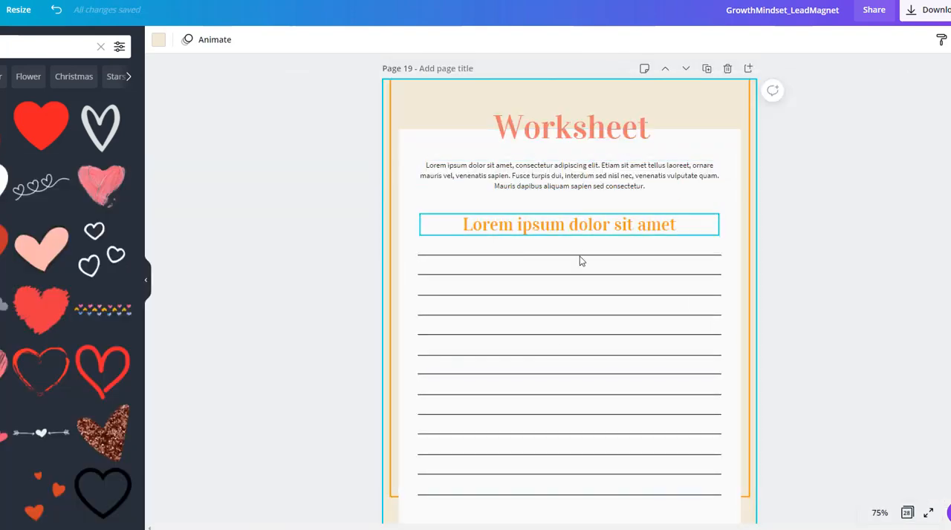
{"action": "left_click", "coordinate": [470, 177]}
{"action": "double_click", "coordinate": [470, 176]}
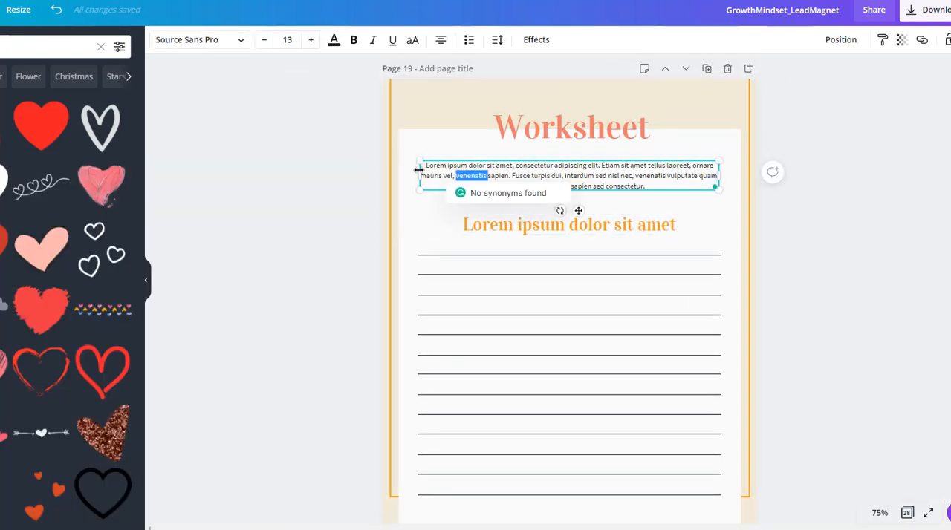
{"action": "left_click_drag", "start_coordinate": [426, 164], "coordinate": [677, 201]}
{"action": "key", "text": "Delete"}
{"action": "key", "text": "Delete"}
{"action": "key", "text": "Delete"}
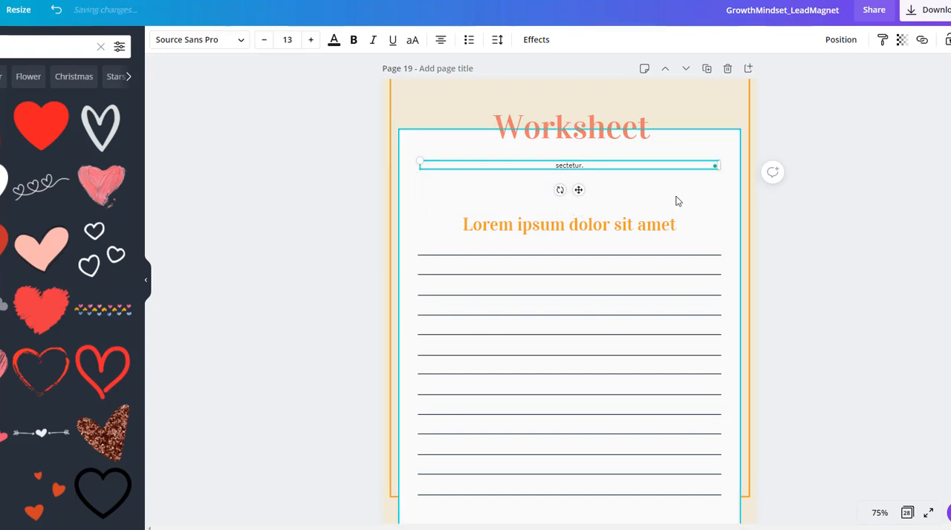
{"action": "key", "text": "Delete"}
{"action": "key", "text": "Delete"}
{"action": "key", "text": "Delete"}
{"action": "key", "text": "Delete"}
{"action": "key", "text": "Delete"}
{"action": "key", "text": "Delete"}
{"action": "type", "text": "List the growth mindset"}
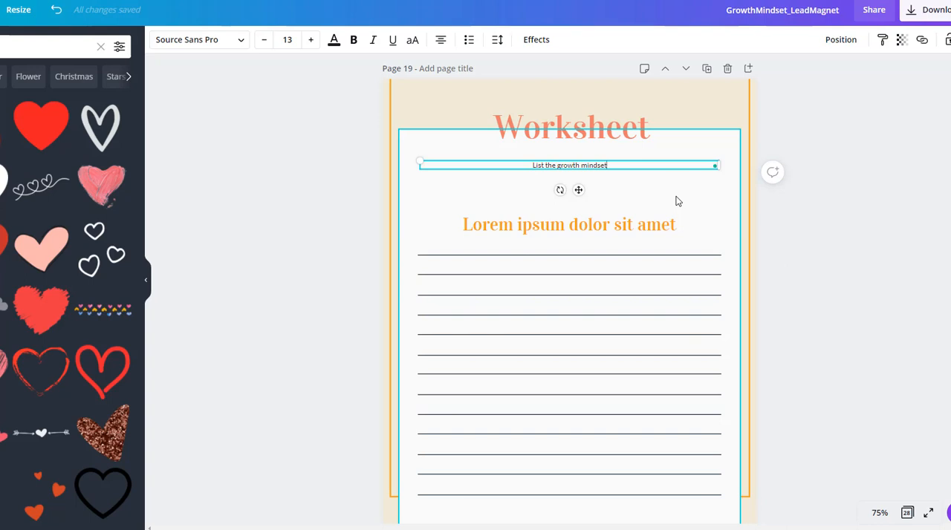
{"action": "type", "text": "you'd like to work on below"}
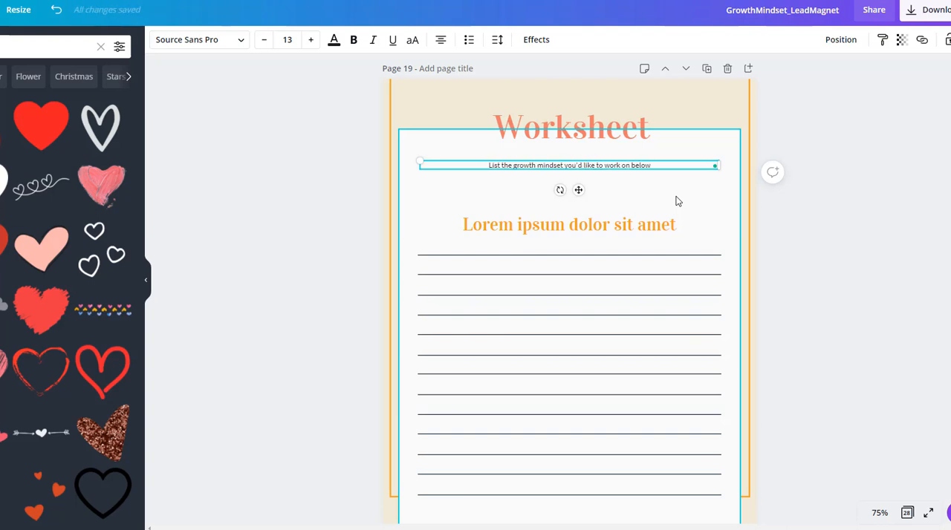
Delete the orange "Lorem ipsum dolor sit amet" subheading from the page 19 worksheet.
{"action": "left_click", "coordinate": [601, 236]}
{"action": "key", "text": "Delete"}
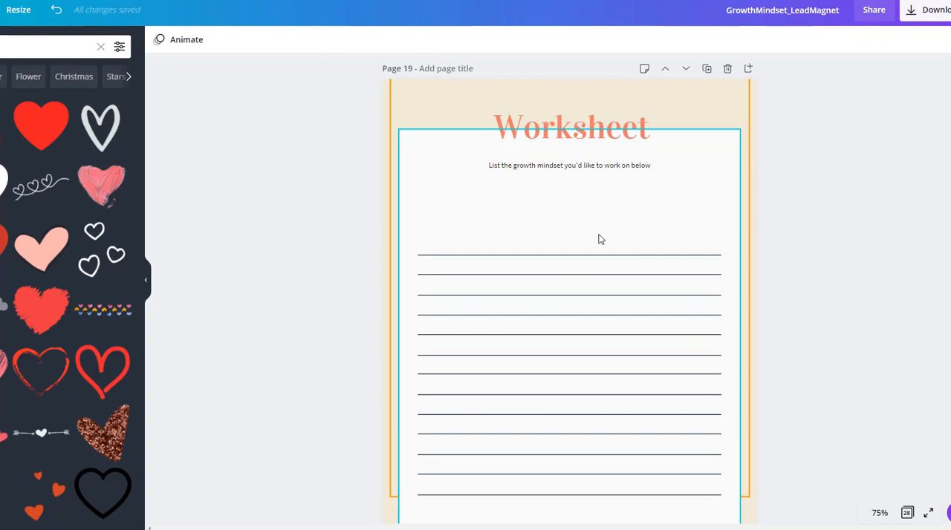
{"action": "scroll", "coordinate": [490, 206], "scroll_direction": "down", "scroll_amount": 3}
{"action": "scroll", "coordinate": [667, 236], "scroll_direction": "down", "scroll_amount": 2}
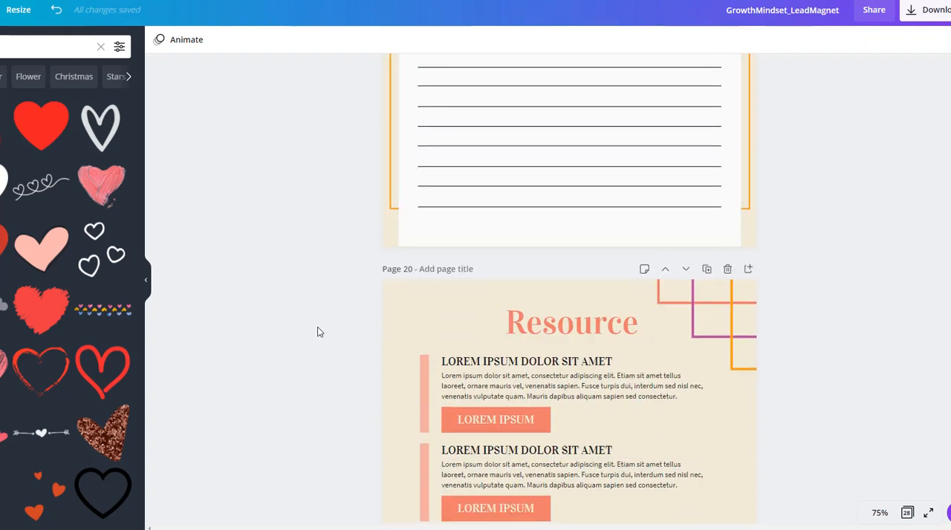
Try deleting the Resource page 20, and undo the deletion.
{"action": "scroll", "coordinate": [320, 349], "scroll_direction": "down", "scroll_amount": 2}
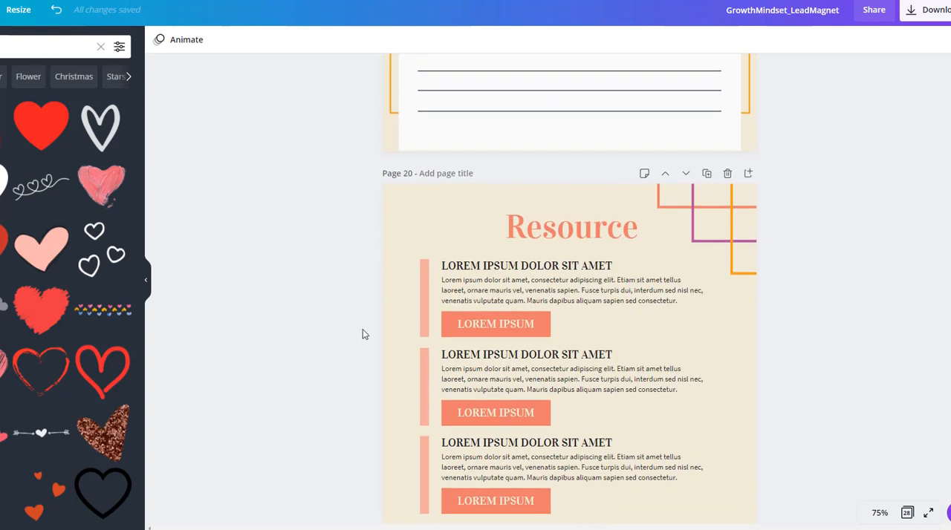
{"action": "left_click", "coordinate": [524, 324]}
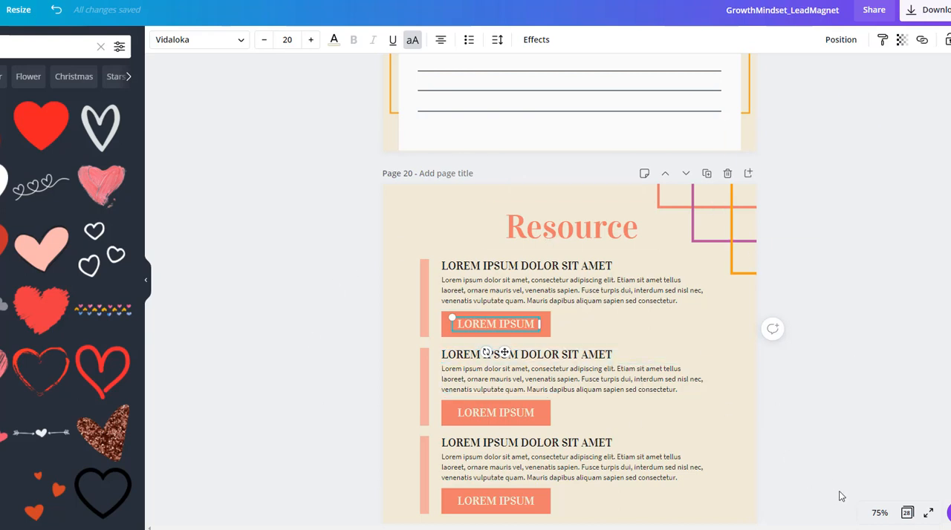
{"action": "left_click", "coordinate": [728, 176]}
{"action": "key", "text": "ctrl+z"}
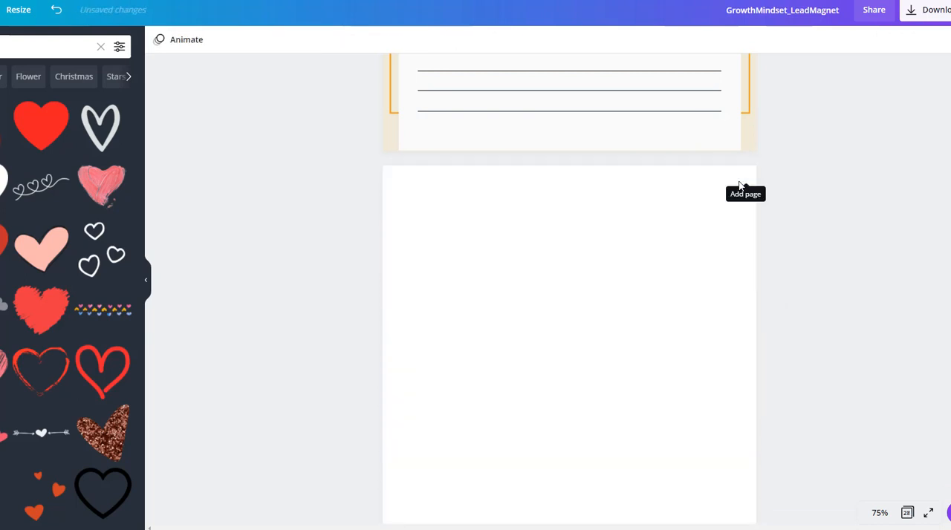
Replace the first resource heading on page 20 with "DRAGONFLY DESIGN LAB".
{"action": "left_click", "coordinate": [505, 236]}
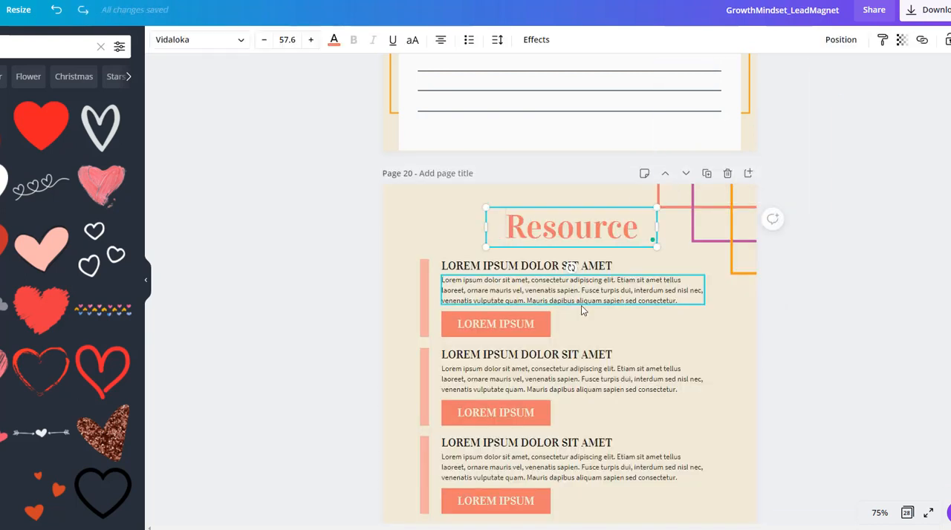
{"action": "left_click", "coordinate": [488, 269]}
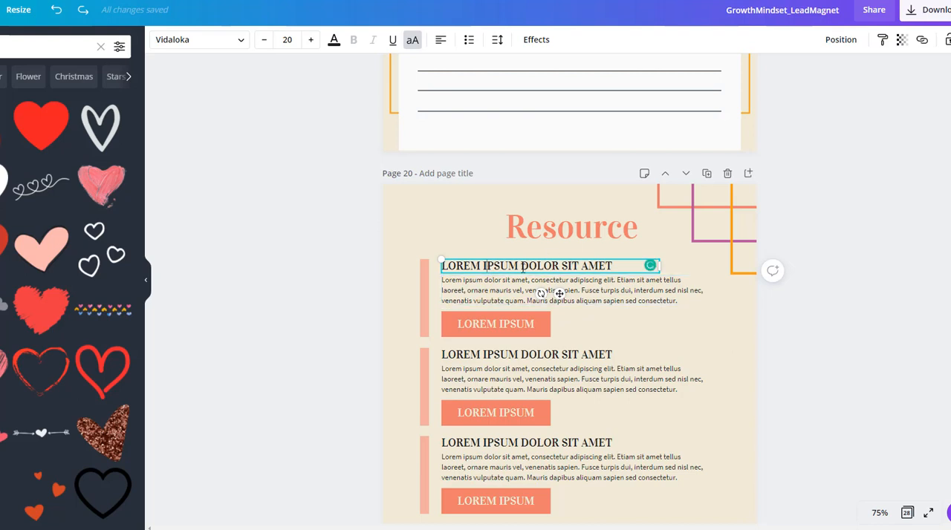
{"action": "left_click_drag", "start_coordinate": [615, 263], "coordinate": [432, 265]}
{"action": "key", "text": "BackSpace"}
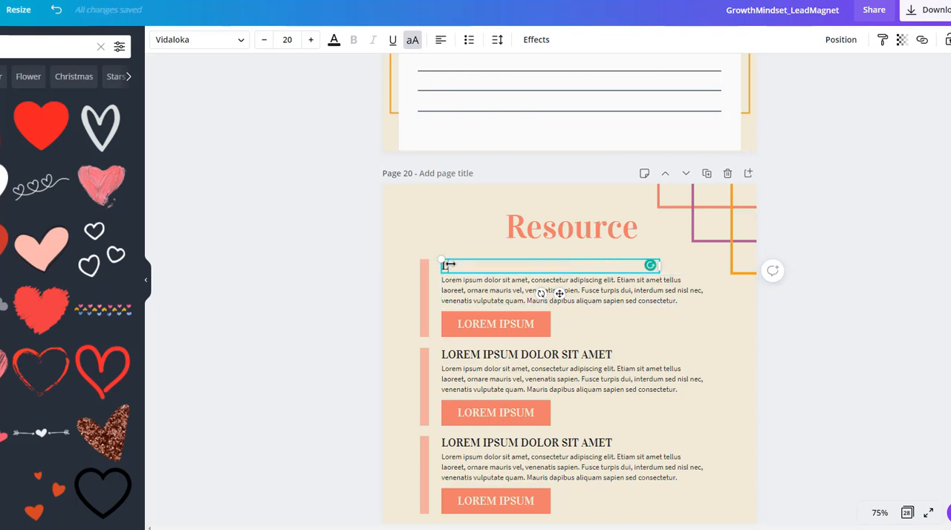
{"action": "type", "text": "CANVA TEMPLATES"}
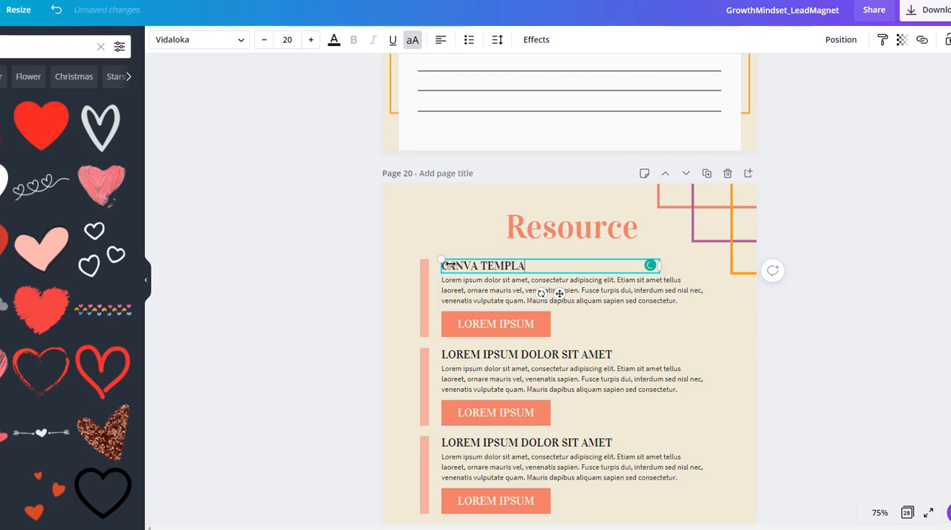
{"action": "key", "text": "BackSpace"}
{"action": "key", "text": "BackSpace"}
{"action": "key", "text": "BackSpace"}
{"action": "key", "text": "BackSpace"}
{"action": "key", "text": "BackSpace"}
{"action": "key", "text": "BackSpace"}
{"action": "key", "text": "BackSpace"}
{"action": "key", "text": "BackSpace"}
{"action": "key", "text": "BackSpace"}
{"action": "key", "text": "BackSpace"}
{"action": "key", "text": "BackSpace"}
{"action": "key", "text": "BackSpace"}
{"action": "key", "text": "BackSpace"}
{"action": "key", "text": "BackSpace"}
{"action": "key", "text": "BackSpace"}
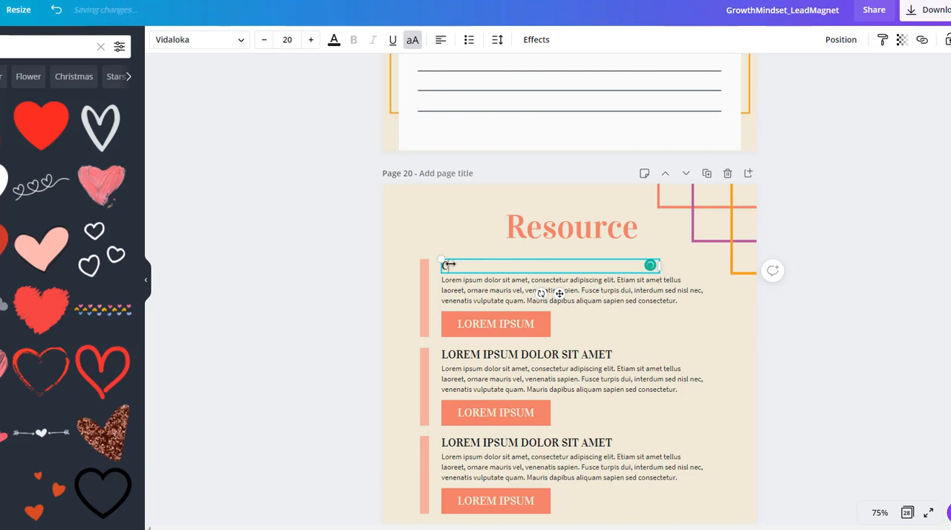
{"action": "type", "text": "DRAGONFLY DESIGN L"}
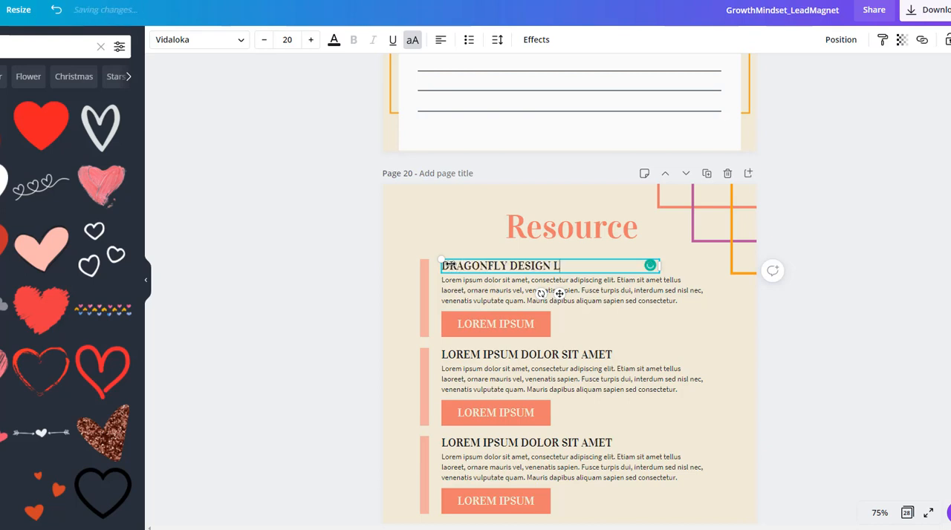
{"action": "type", "text": "AB"}
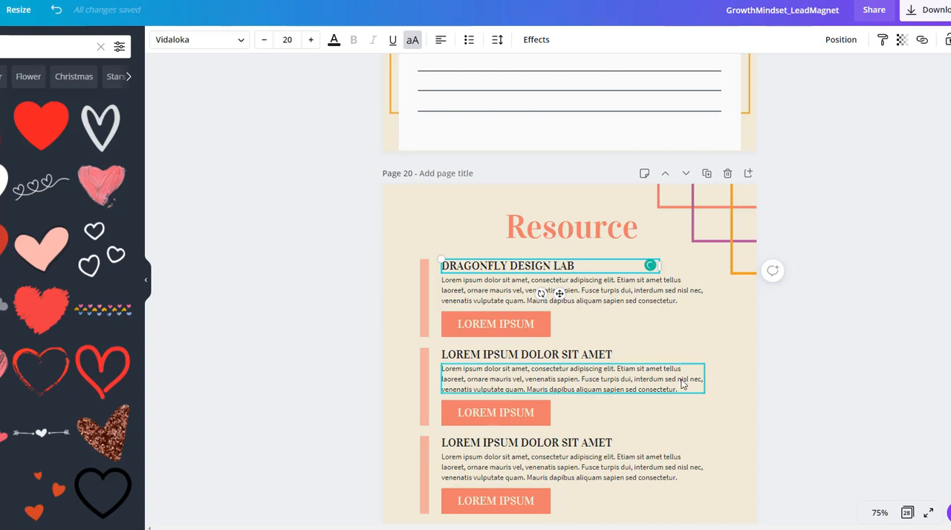
Replace the placeholder description under DRAGONFLY DESIGN LAB with "This site provides Canva Templates that you can use in your business to".
{"action": "left_click", "coordinate": [585, 290]}
{"action": "left_click_drag", "start_coordinate": [682, 300], "coordinate": [438, 279]}
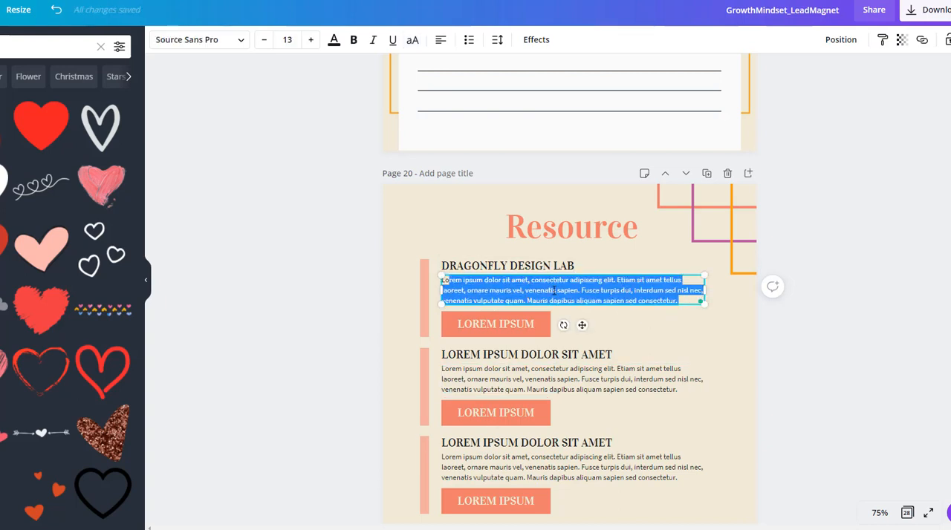
{"action": "type", "text": "Lo"}
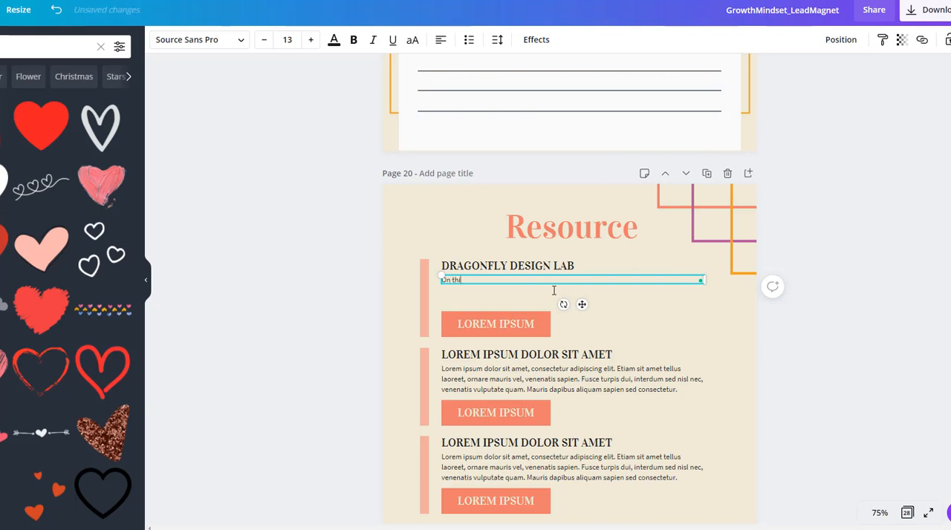
{"action": "key", "text": "BackSpace"}
{"action": "key", "text": "BackSpace"}
{"action": "key", "text": "BackSpace"}
{"action": "key", "text": "BackSpace"}
{"action": "key", "text": "BackSpace"}
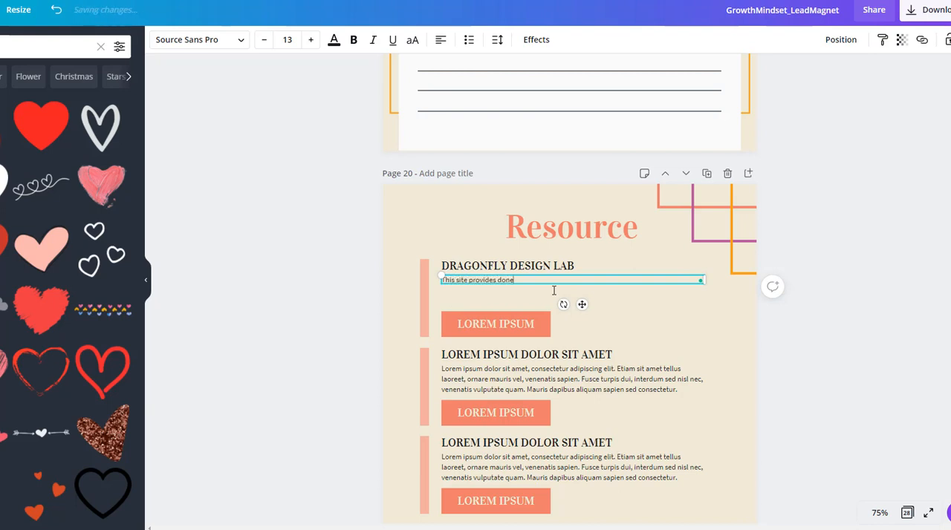
{"action": "type", "text": "C"}
{"action": "type", "text": " can use in your business to"}
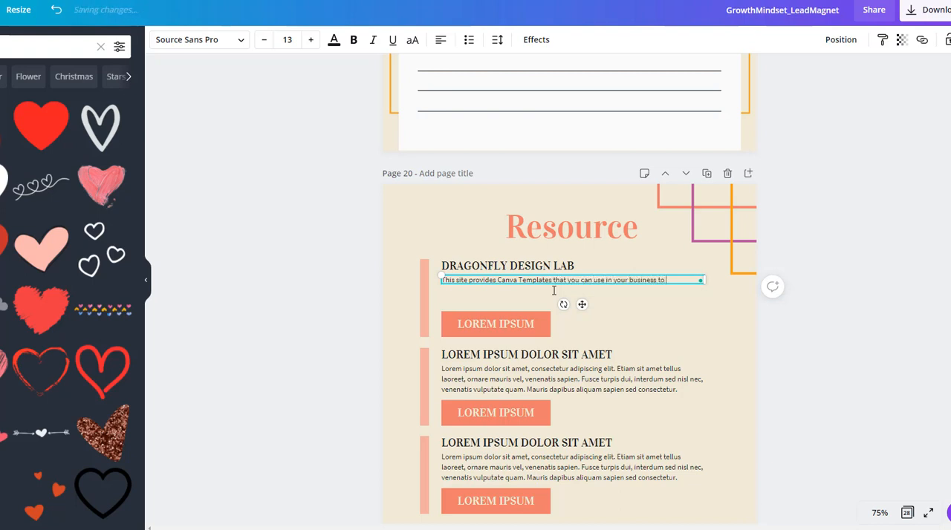
{"action": "type", "text": "t lead magnets out to your list, as well as"}
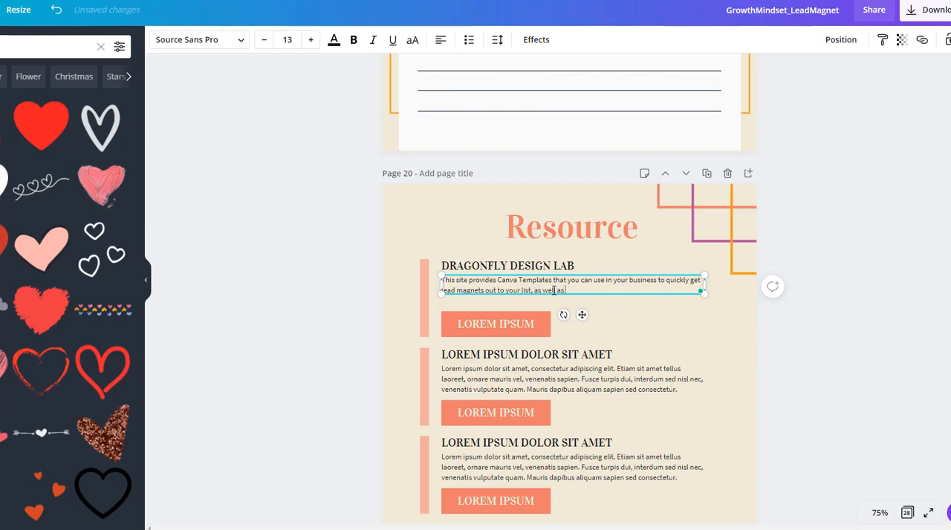
Complete the description with "quickly get lead magnets out to your list, as well as share the finished product with marketing graphics.".
{"action": "type", "text": "e finished product"}
{"action": "type", "text": " with marketing"}
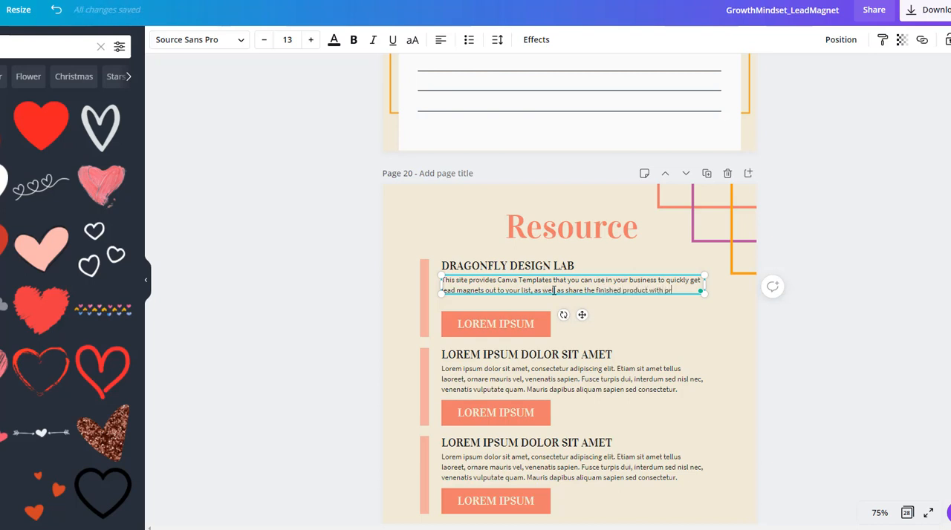
{"action": "type", "text": " graphics."}
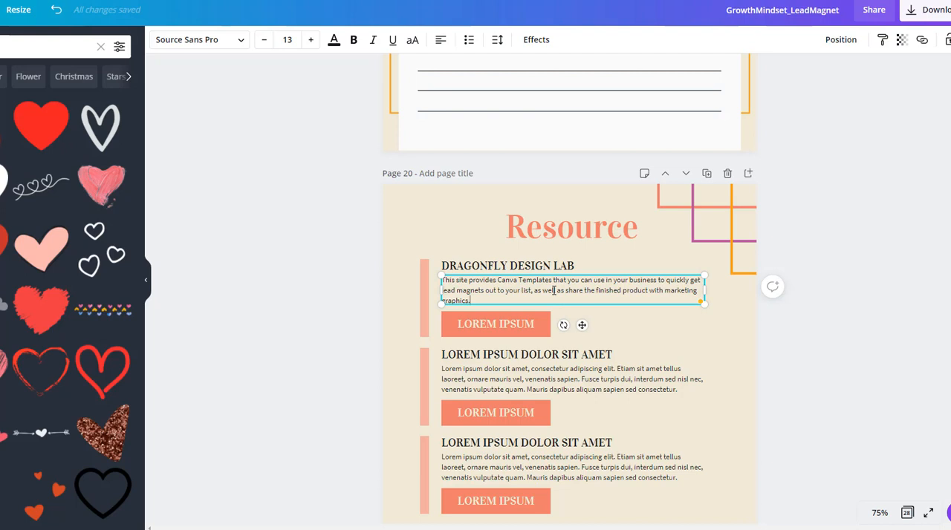
Change the first resource's button label to "GRAB THEM HERE", widening its text box to fit one line and centering it on the button.
{"action": "left_click", "coordinate": [476, 334]}
{"action": "left_click_drag", "start_coordinate": [461, 324], "coordinate": [554, 327]}
{"action": "type", "text": "GRAB THEM HERE"}
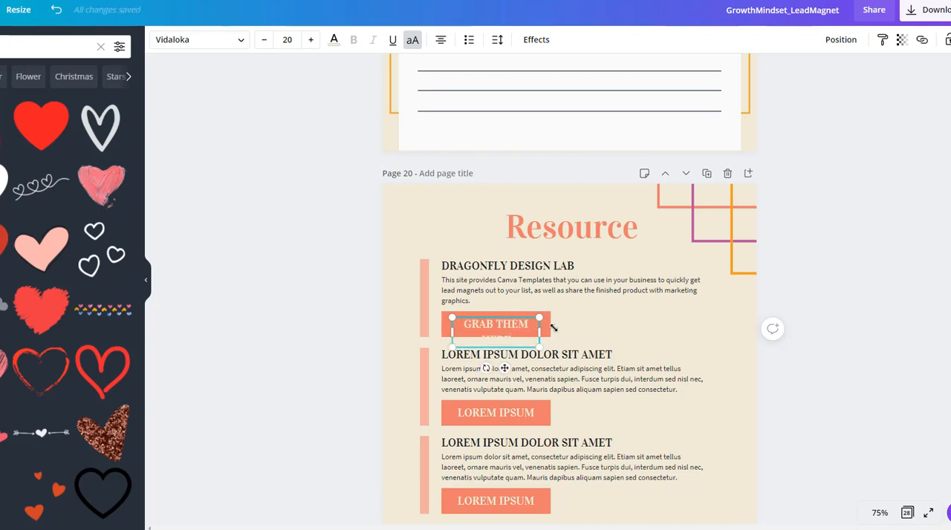
{"action": "left_click_drag", "start_coordinate": [548, 331], "coordinate": [560, 330]}
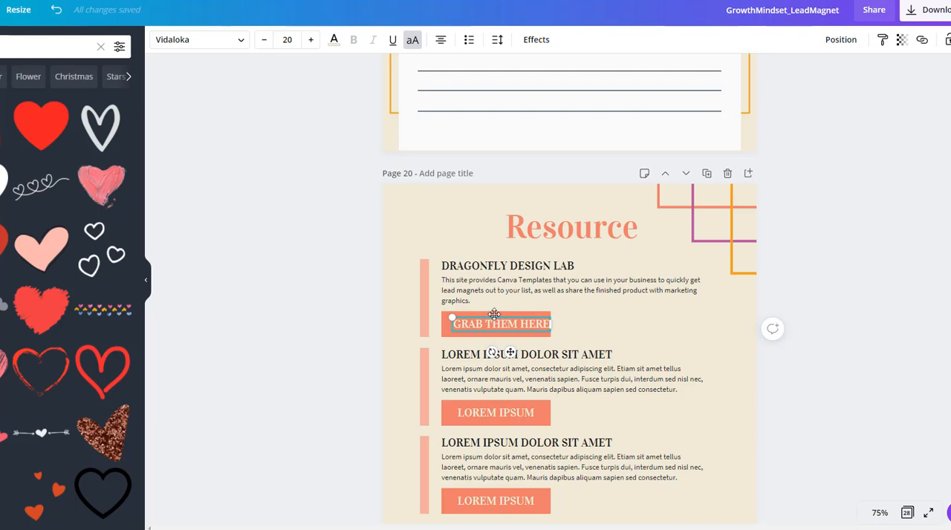
{"action": "left_click_drag", "start_coordinate": [492, 316], "coordinate": [486, 316]}
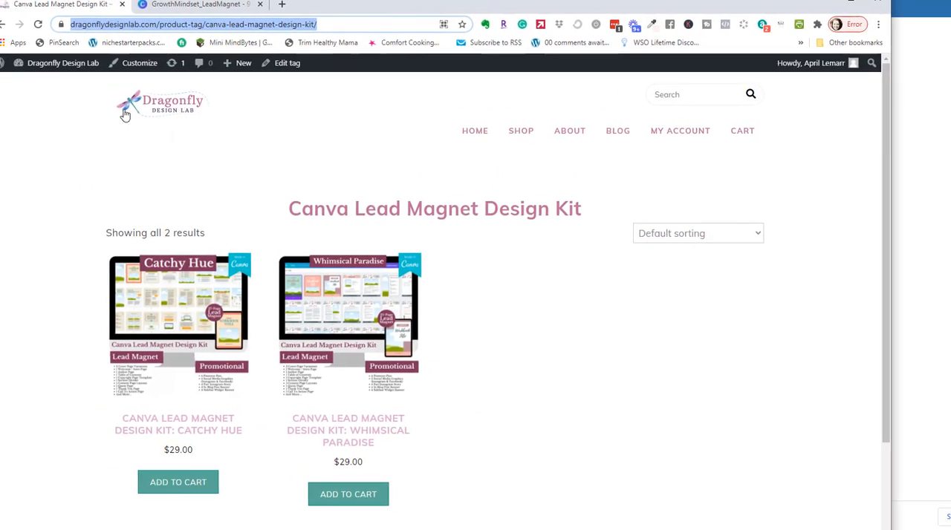
Link the "GRAB THEM HERE" label to the shop page address dragonflydesignlab.com/product-tag/canva-lead-magnet-design-kit/.
{"action": "left_click", "coordinate": [206, 6]}
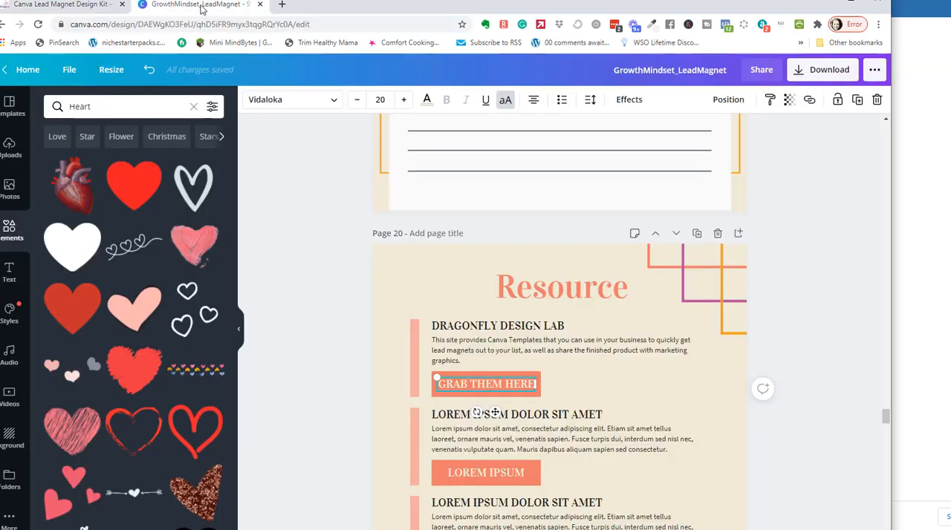
{"action": "left_click", "coordinate": [82, 9]}
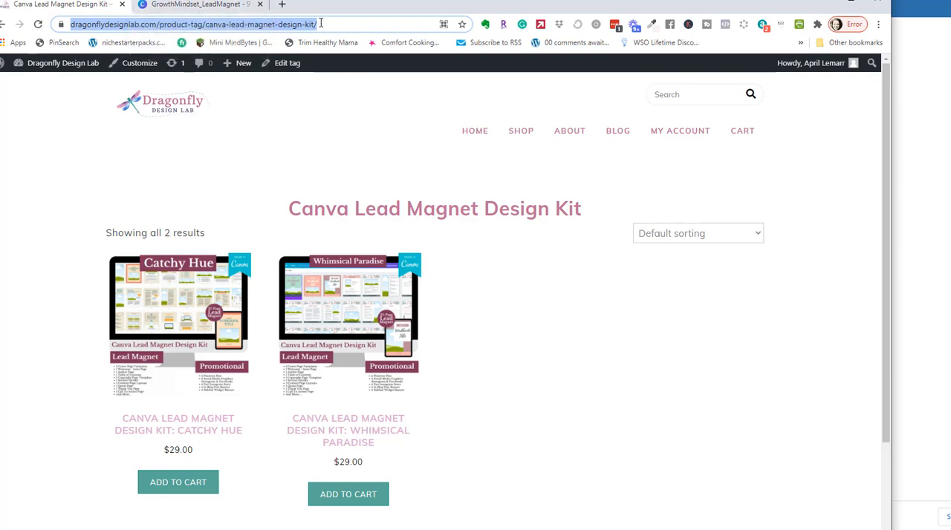
{"action": "left_click", "coordinate": [199, 6]}
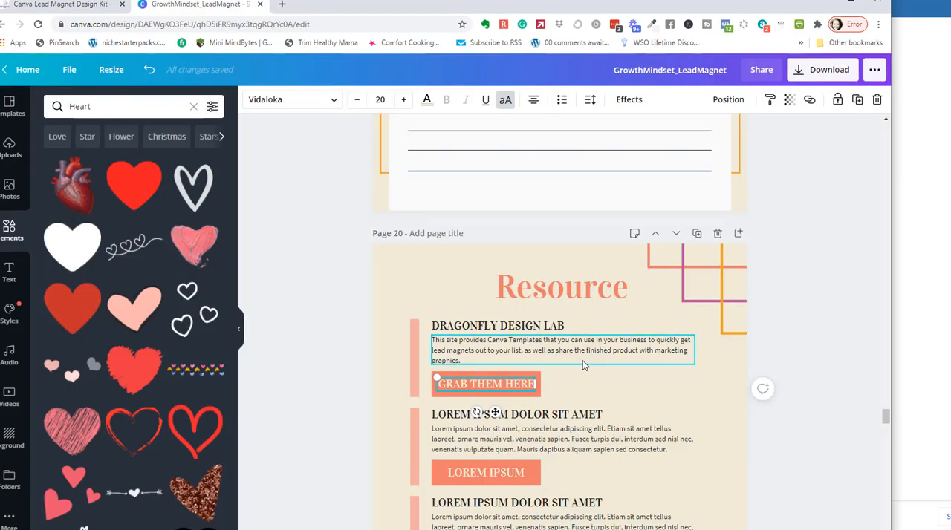
{"action": "scroll", "coordinate": [584, 359], "scroll_direction": "down", "scroll_amount": 3}
{"action": "scroll", "coordinate": [583, 359], "scroll_direction": "up", "scroll_amount": 1}
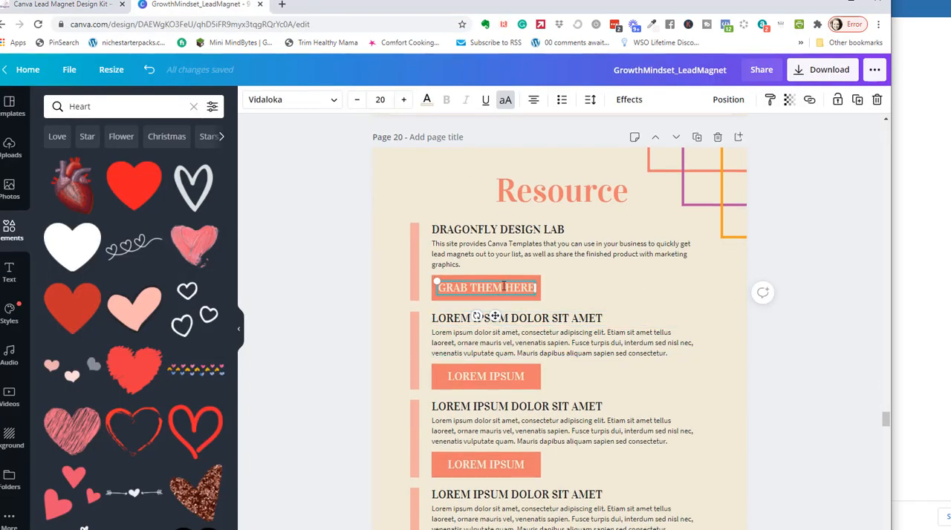
{"action": "left_click", "coordinate": [809, 99]}
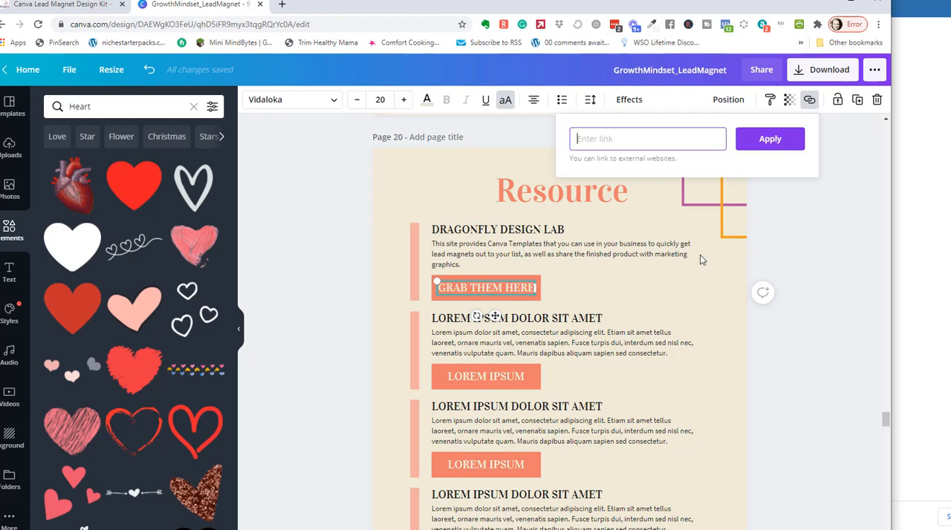
{"action": "key", "text": "ctrl+v"}
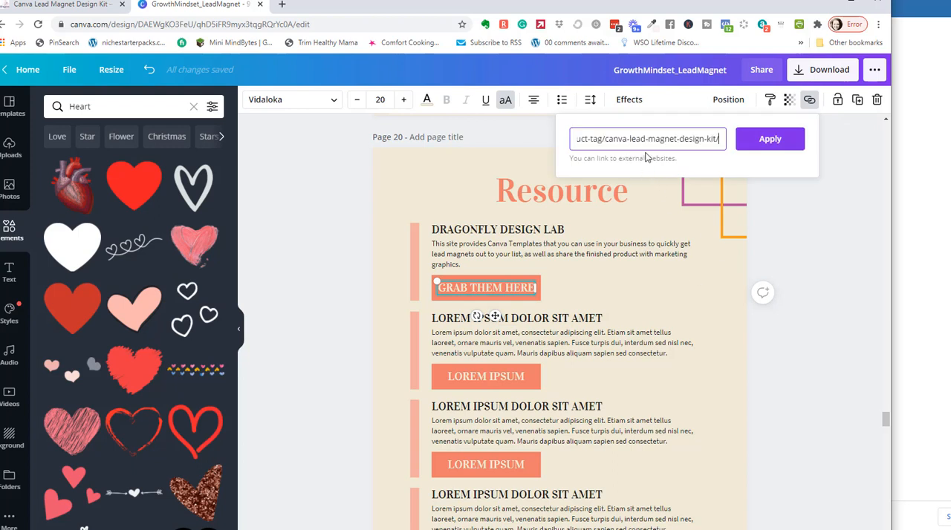
{"action": "left_click", "coordinate": [777, 148]}
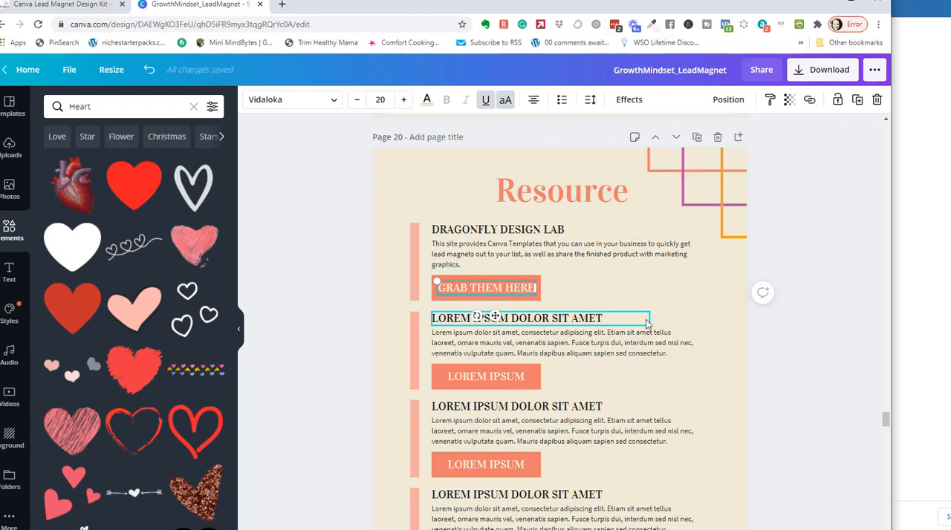
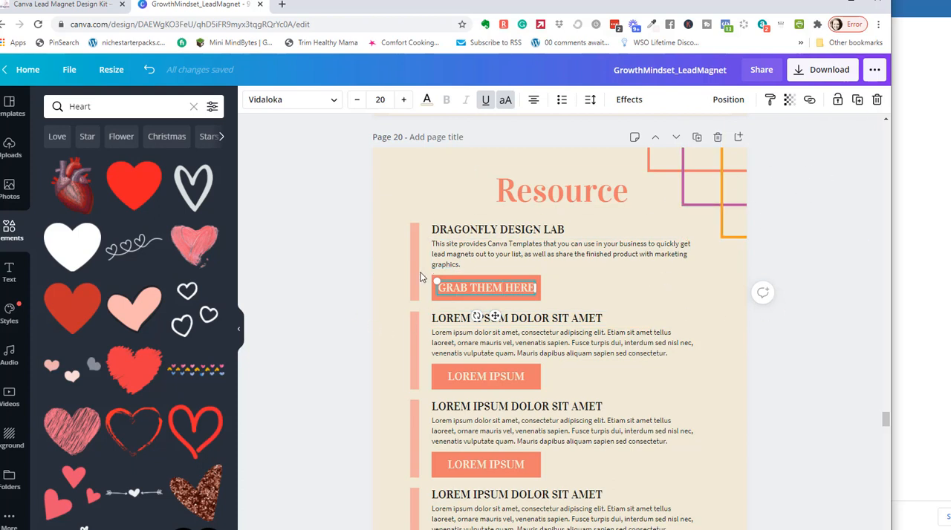
Replace the second resource's placeholder heading with "NICHE STARTER PACKS".
{"action": "left_click", "coordinate": [595, 318]}
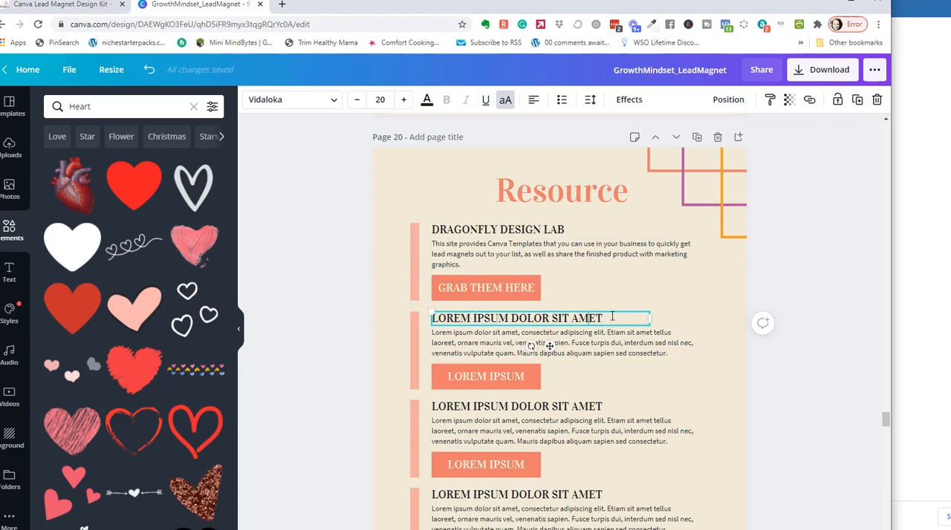
{"action": "left_click_drag", "start_coordinate": [603, 318], "coordinate": [461, 319]}
{"action": "left_click", "coordinate": [495, 306]}
{"action": "left_click", "coordinate": [600, 317]}
{"action": "left_click", "coordinate": [603, 319]}
{"action": "left_click_drag", "start_coordinate": [602, 318], "coordinate": [432, 319]}
{"action": "type", "text": "NICHE STARTER "}
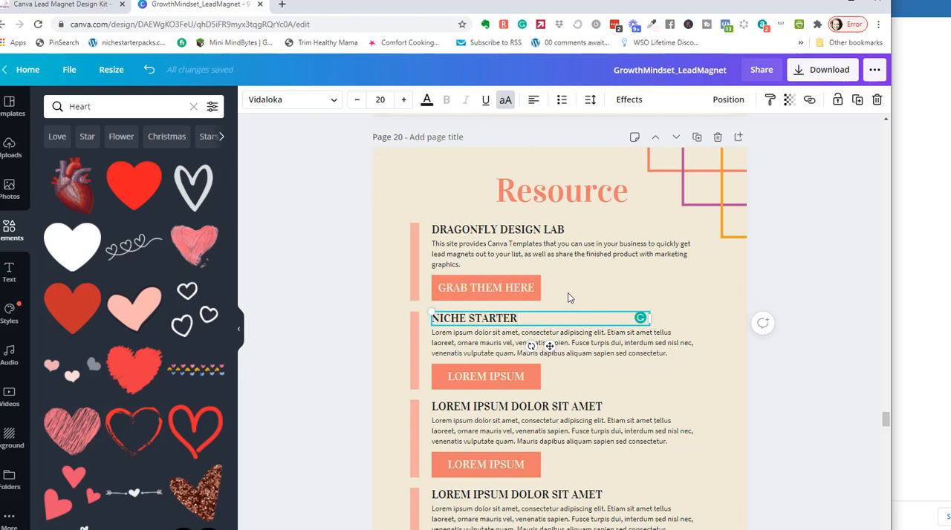
{"action": "type", "text": "PACKS"}
Replace the placeholder description under NICHE STARTER PACKS with "At Niche Starter Packs they provide done-for-you content in a variety of subjects including".
{"action": "left_click", "coordinate": [583, 355]}
{"action": "double_click", "coordinate": [584, 354]}
{"action": "left_click", "coordinate": [681, 353]}
{"action": "left_click_drag", "start_coordinate": [682, 352], "coordinate": [428, 334]}
{"action": "left_click", "coordinate": [590, 342]}
{"action": "left_click_drag", "start_coordinate": [673, 352], "coordinate": [428, 334]}
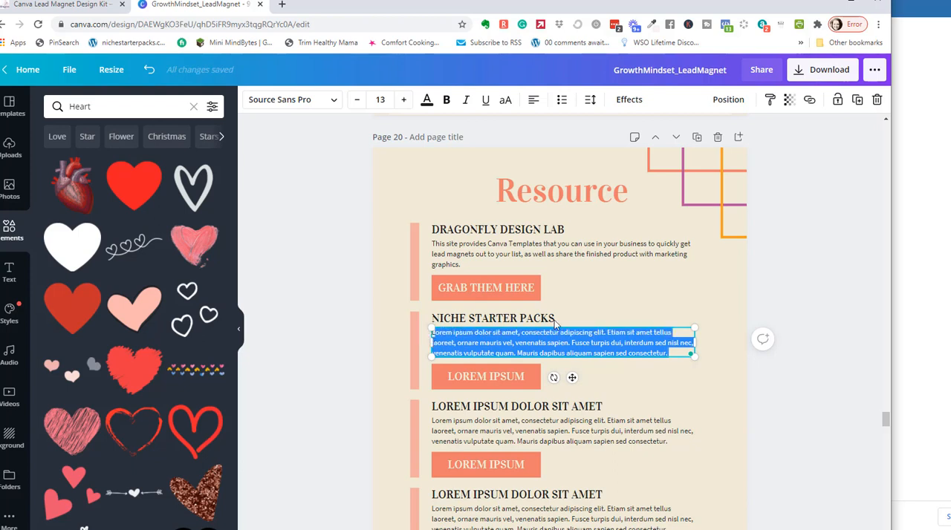
{"action": "key", "text": "BackSpace"}
{"action": "type", "text": "At Niche Starter Packs "}
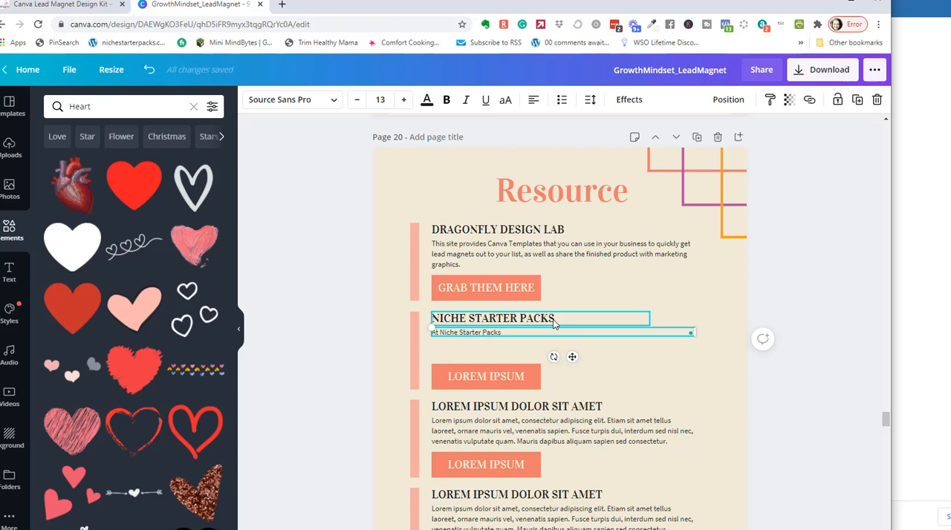
{"action": "type", "text": "they provide"}
{"action": "type", "text": " done-for"}
{"action": "type", "text": "-you content in"}
{"action": "type", "text": " a variety of t"}
{"action": "type", "text": "ubje"}
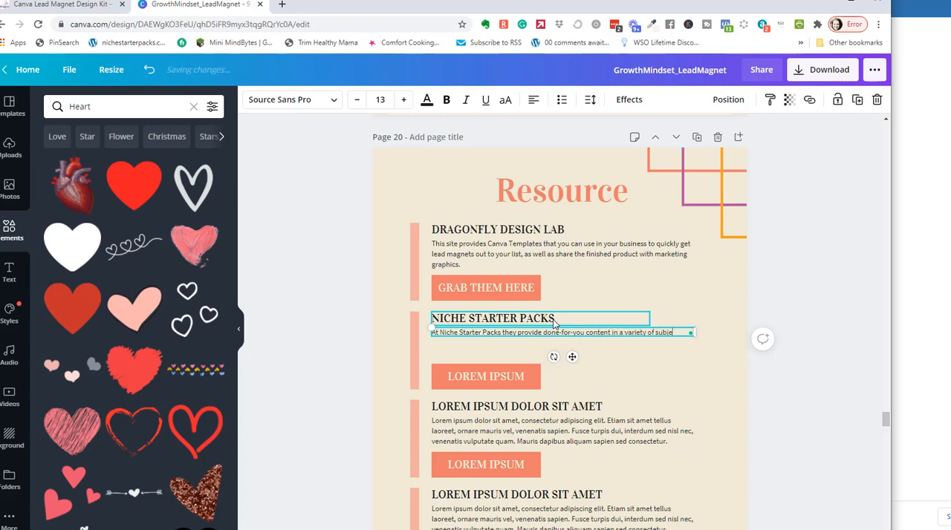
{"action": "type", "text": "cts including Growth Mind"}
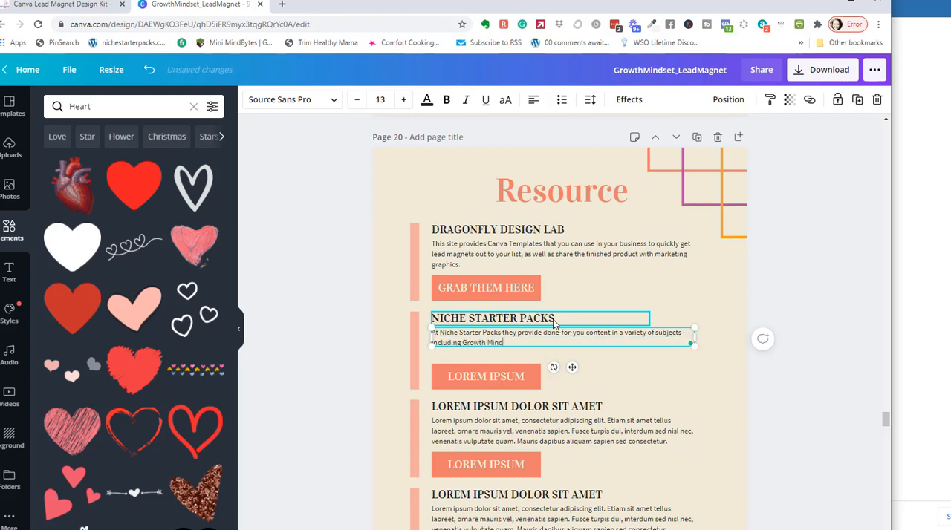
{"action": "type", "text": "set.  They also have commercial use low product"}
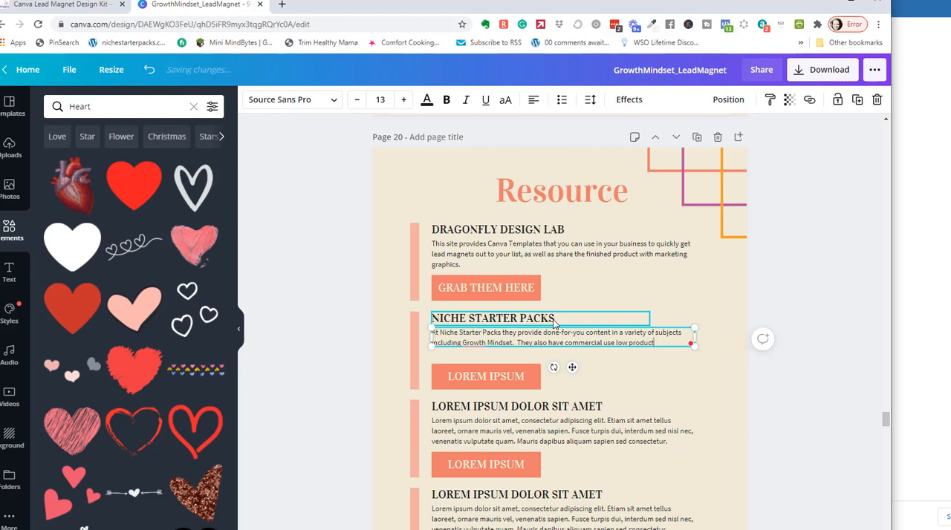
{"action": "type", "text": " content"}
{"action": "type", "text": " p"}
Complete the description with "Growth Mindset. They also have commercial use low product content that you can use in your business.".
{"action": "key", "text": "BackSpace"}
{"action": "key", "text": "BackSpace"}
{"action": "type", "text": "that you can us"}
{"action": "type", "text": "e in"}
{"action": "type", "text": " your business."}
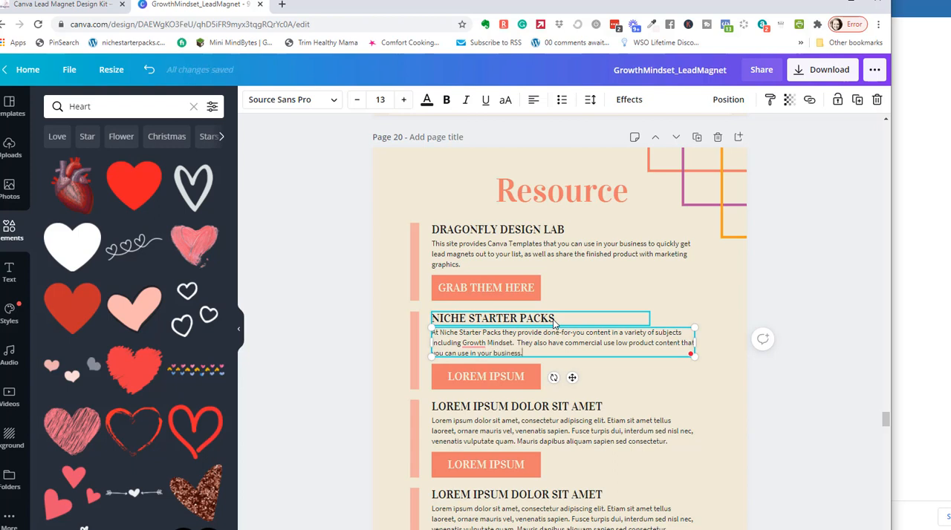
Change the second resource's button label to "CHECK THEM OUT" and widen its text box to fit one line on the button.
{"action": "left_click", "coordinate": [460, 384]}
{"action": "left_click_drag", "start_coordinate": [483, 376], "coordinate": [442, 377]}
{"action": "type", "text": "CHECKT HEM"}
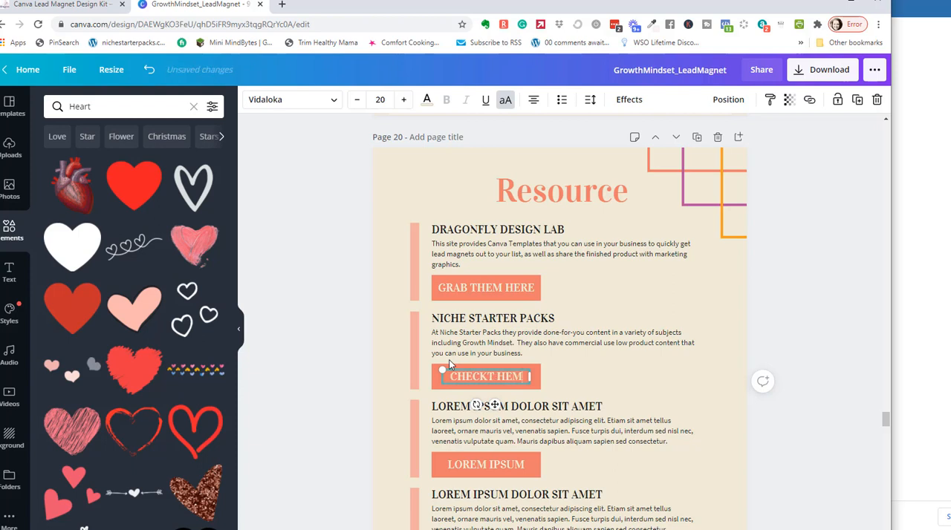
{"action": "key", "text": "BackSpace"}
{"action": "key", "text": "BackSpace"}
{"action": "key", "text": "BackSpace"}
{"action": "key", "text": "BackSpace"}
{"action": "type", "text": "THEM OUT"}
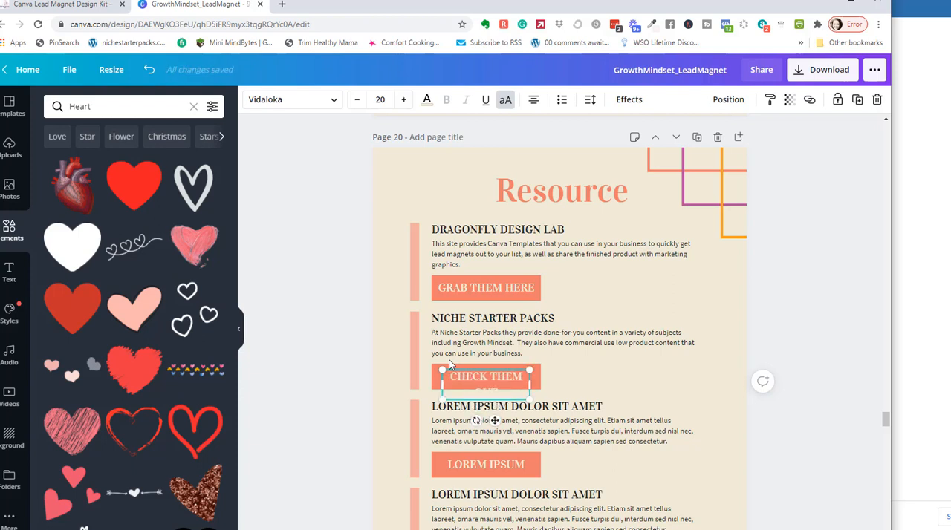
{"action": "left_click_drag", "start_coordinate": [530, 384], "coordinate": [498, 370]}
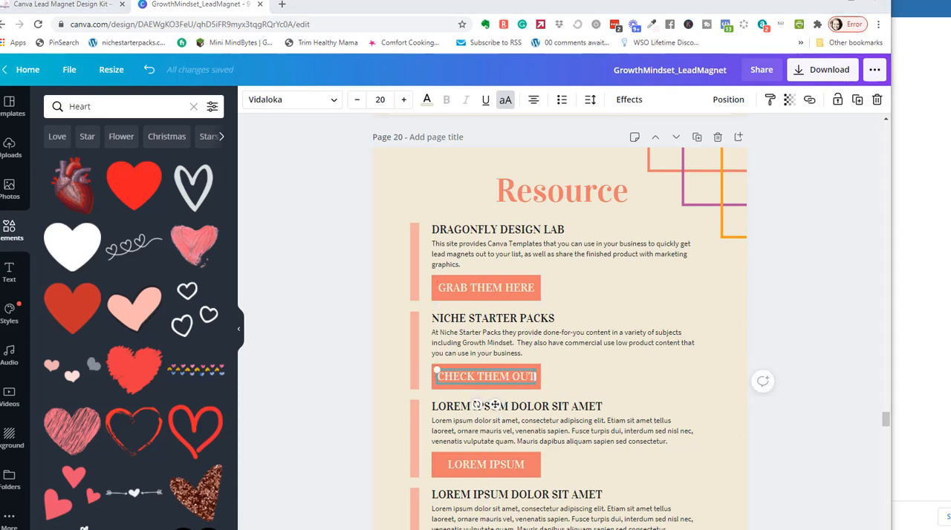
Switch to the Niche Starter Packs website, open its Shop PLR page in a new tab and copy the page address.
{"action": "key", "text": "alt+Tab"}
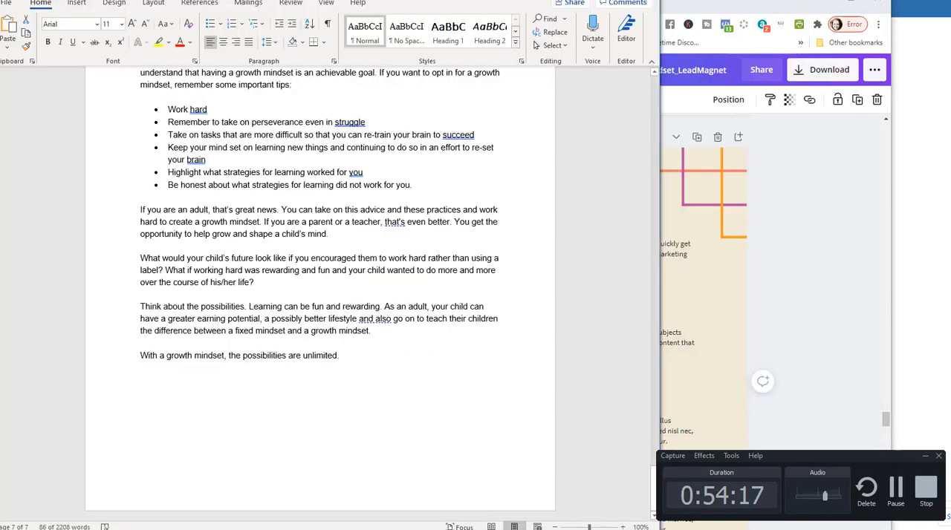
{"action": "mouse_move", "coordinate": [335, 529]}
{"action": "left_click", "coordinate": [272, 469]}
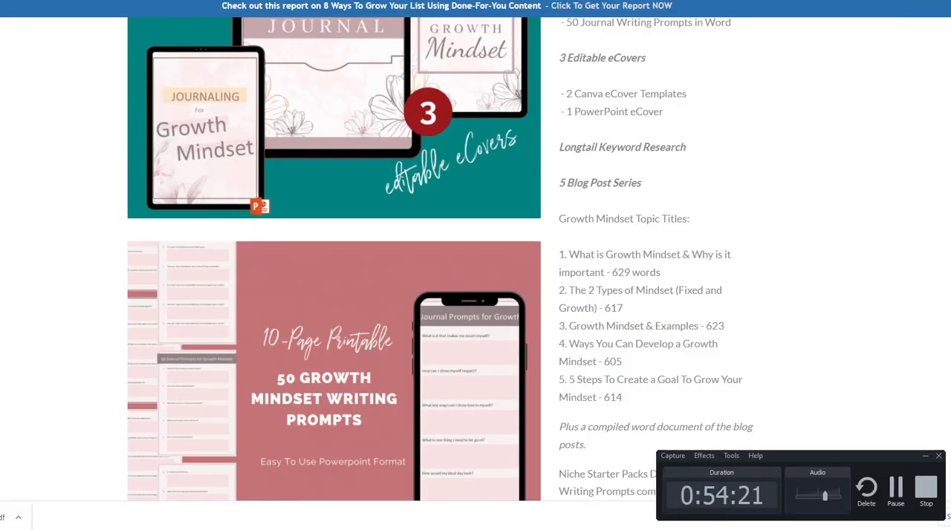
{"action": "key", "text": "F11"}
{"action": "left_click_drag", "start_coordinate": [535, 96], "coordinate": [367, 25]}
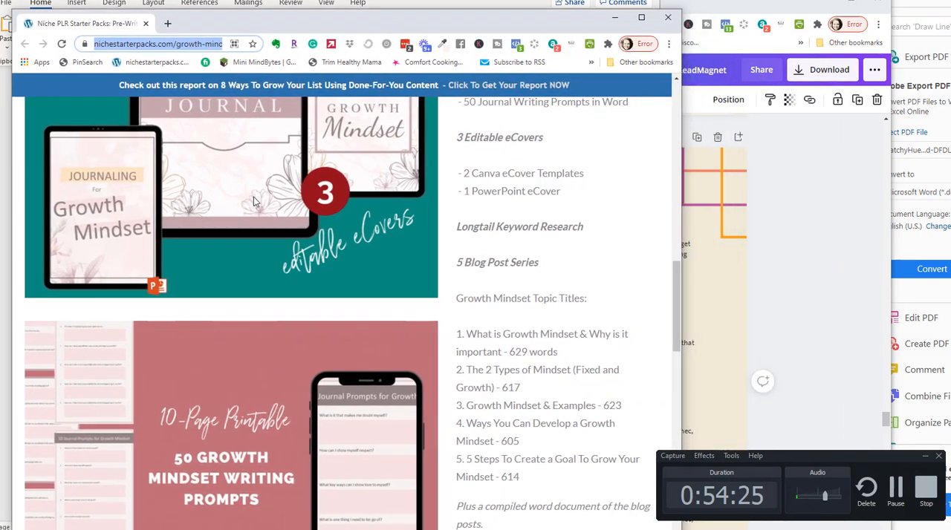
{"action": "scroll", "coordinate": [311, 201], "scroll_direction": "up", "scroll_amount": 10}
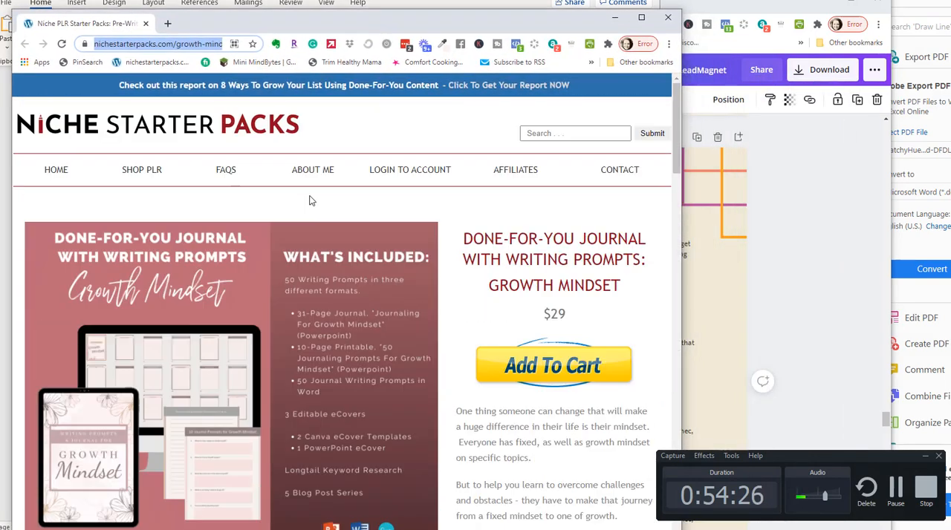
{"action": "right_click", "coordinate": [123, 172]}
{"action": "left_click", "coordinate": [158, 182]}
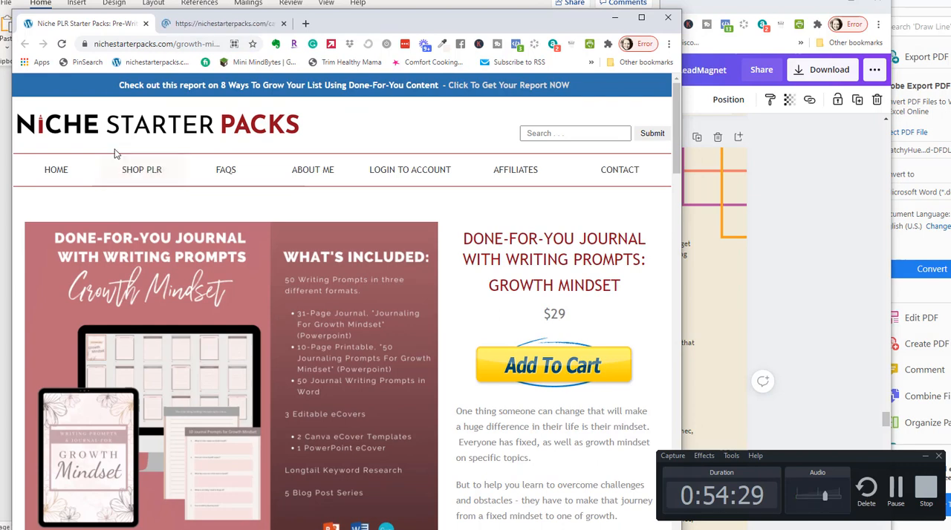
{"action": "left_click", "coordinate": [226, 23]}
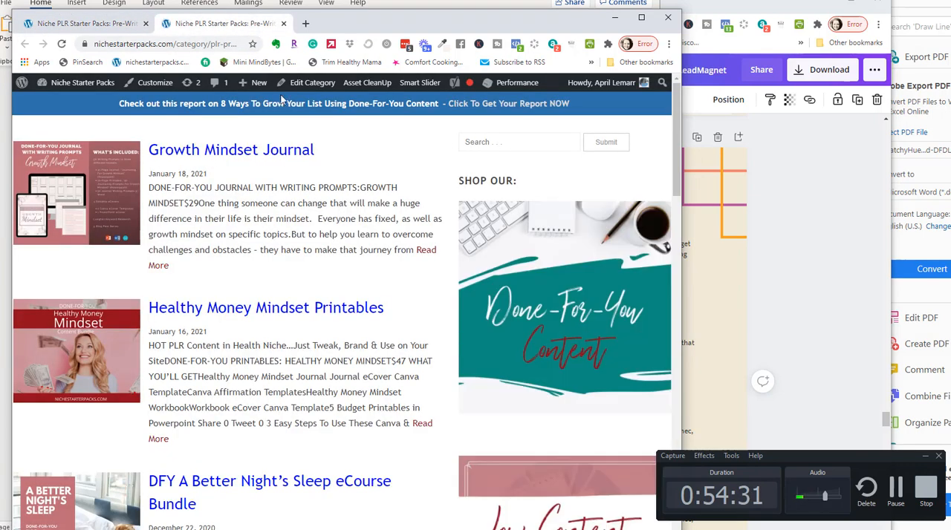
{"action": "left_click", "coordinate": [238, 44]}
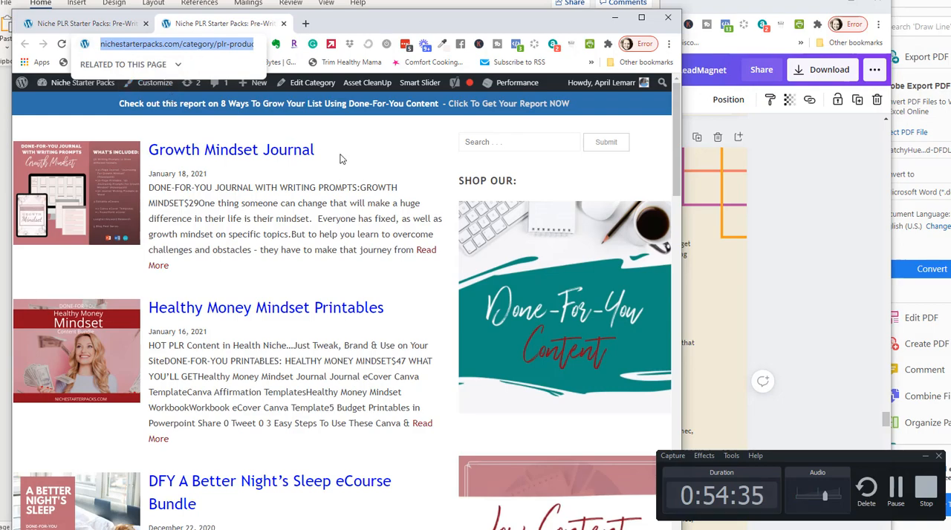
Return to the Canva design and link the "CHECK THEM OUT" label to the copied Niche Starter Packs shop page address.
{"action": "key", "text": "alt+Tab"}
{"action": "key", "text": "alt+Tab"}
{"action": "left_click", "coordinate": [757, 5]}
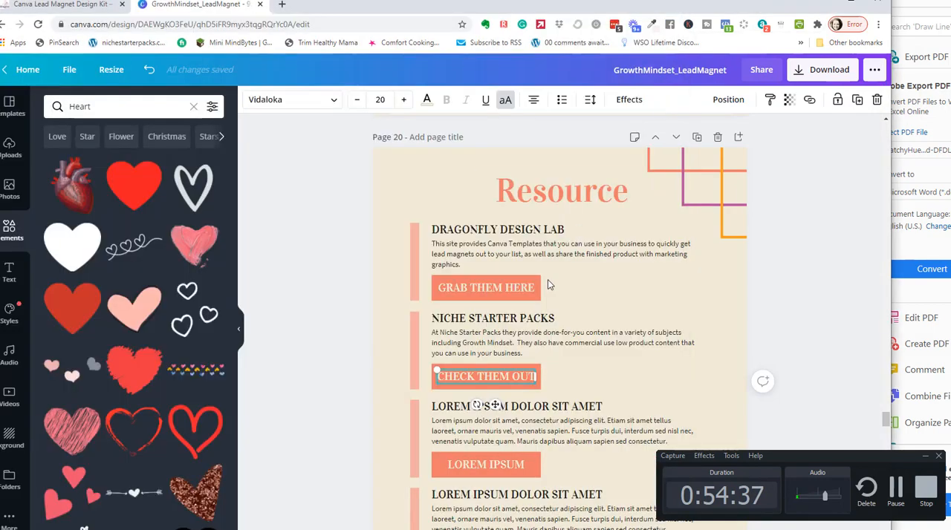
{"action": "left_click", "coordinate": [789, 100]}
{"action": "left_click", "coordinate": [809, 100]}
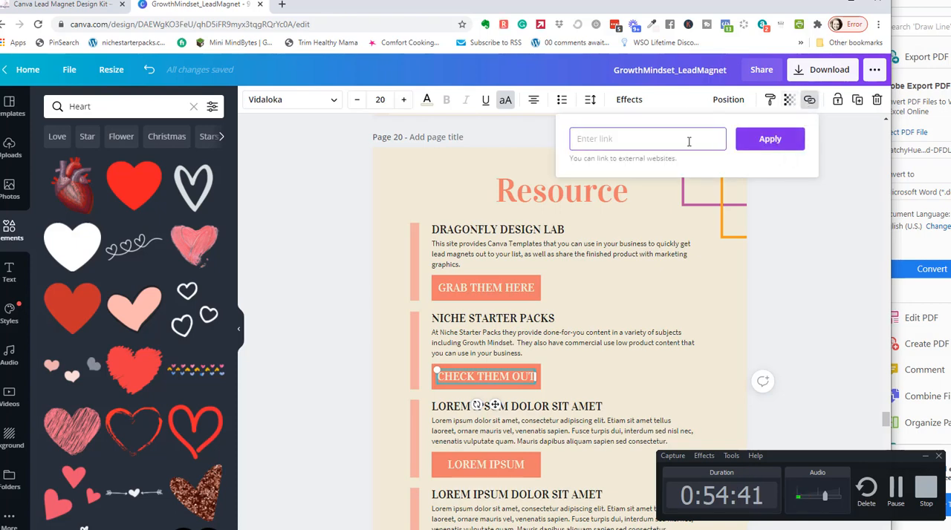
{"action": "key", "text": "ctrl+v"}
{"action": "left_click", "coordinate": [769, 138]}
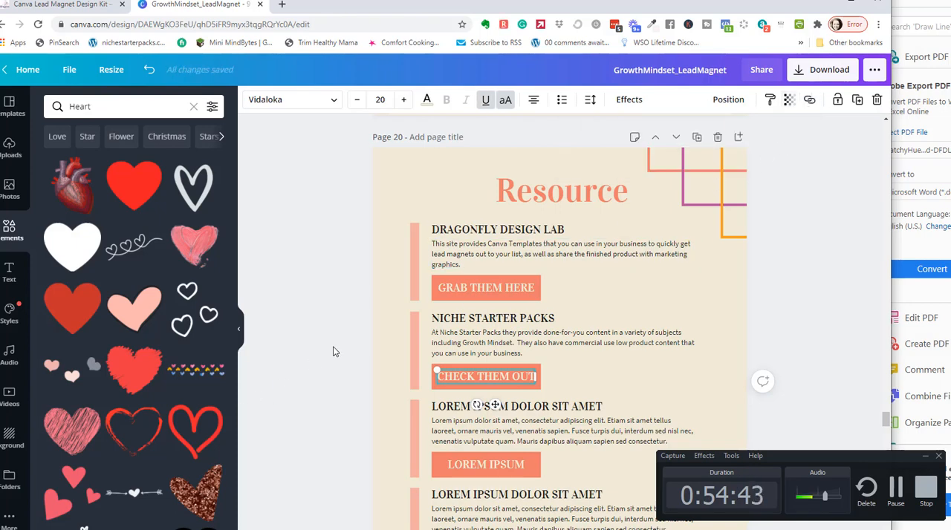
Maximize the browser window and show all pages of the design in a grid overview.
{"action": "scroll", "coordinate": [701, 322], "scroll_direction": "down", "scroll_amount": 4}
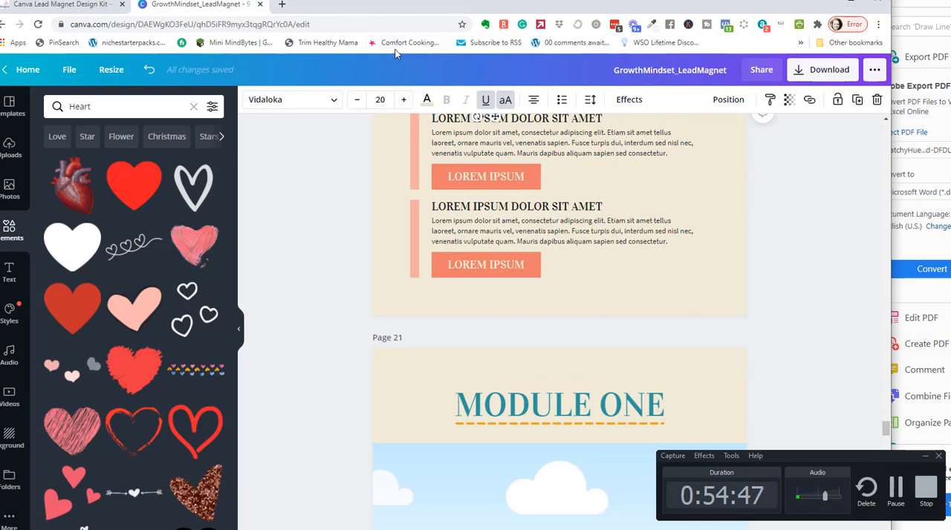
{"action": "scroll", "coordinate": [713, 233], "scroll_direction": "up", "scroll_amount": 5}
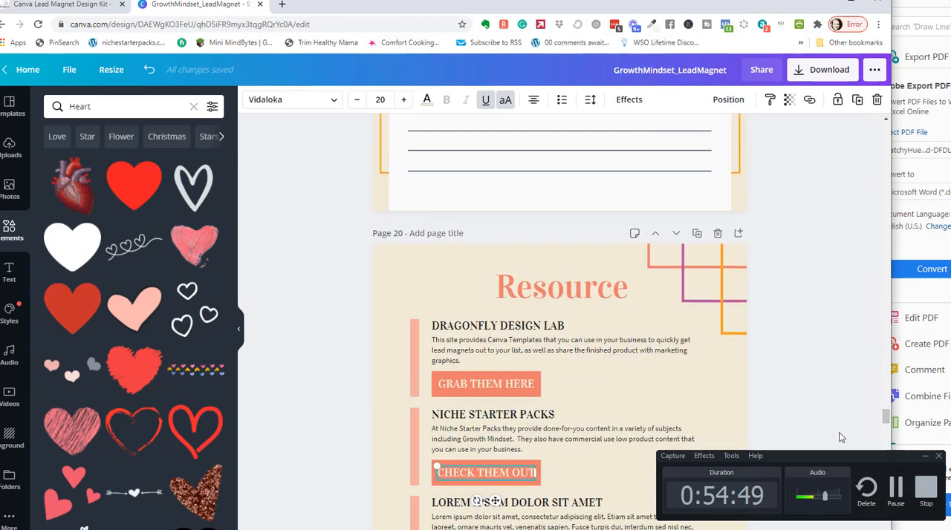
{"action": "left_click_drag", "start_coordinate": [841, 456], "coordinate": [832, 8]}
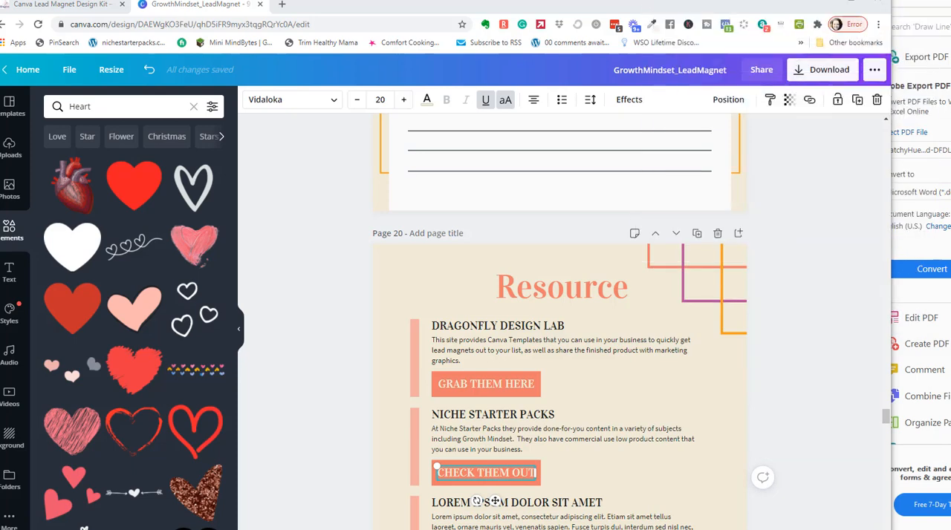
{"action": "scroll", "coordinate": [825, 353], "scroll_direction": "down", "scroll_amount": 5}
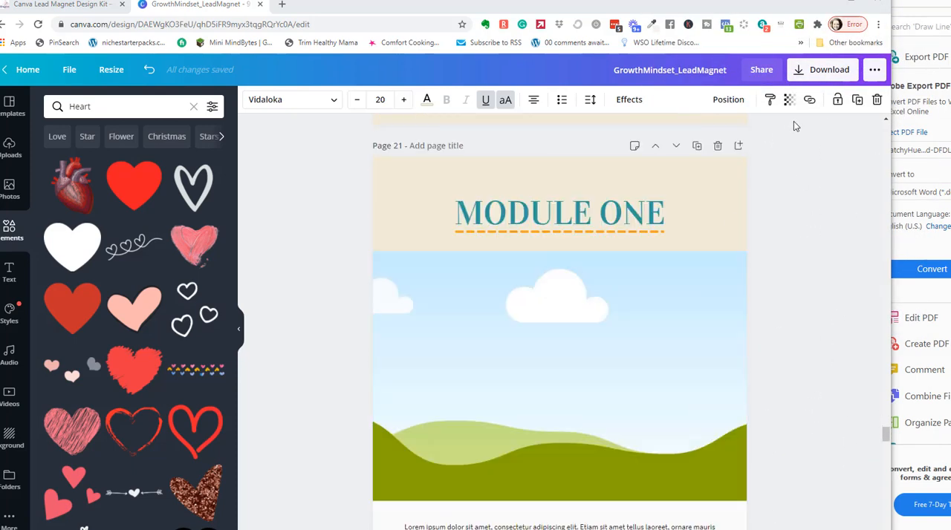
{"action": "left_click_drag", "start_coordinate": [439, 9], "coordinate": [365, 7]}
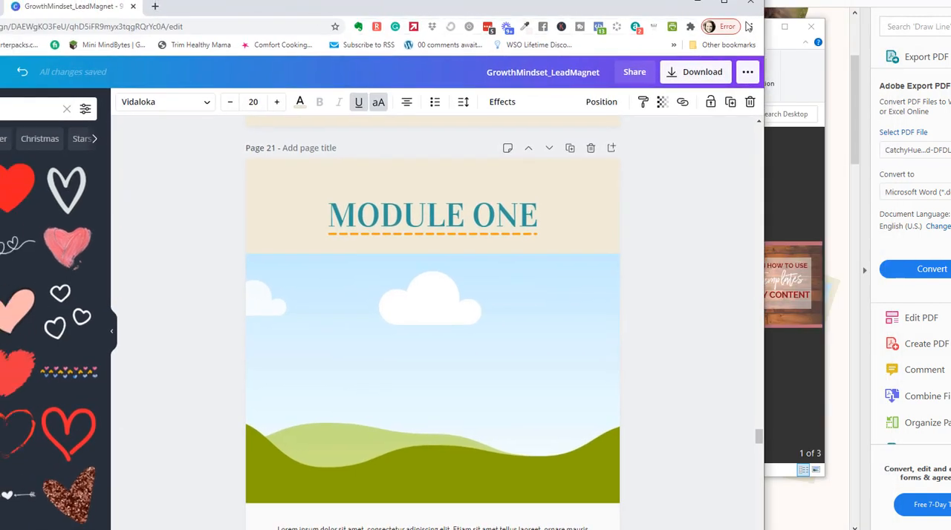
{"action": "left_click", "coordinate": [723, 2]}
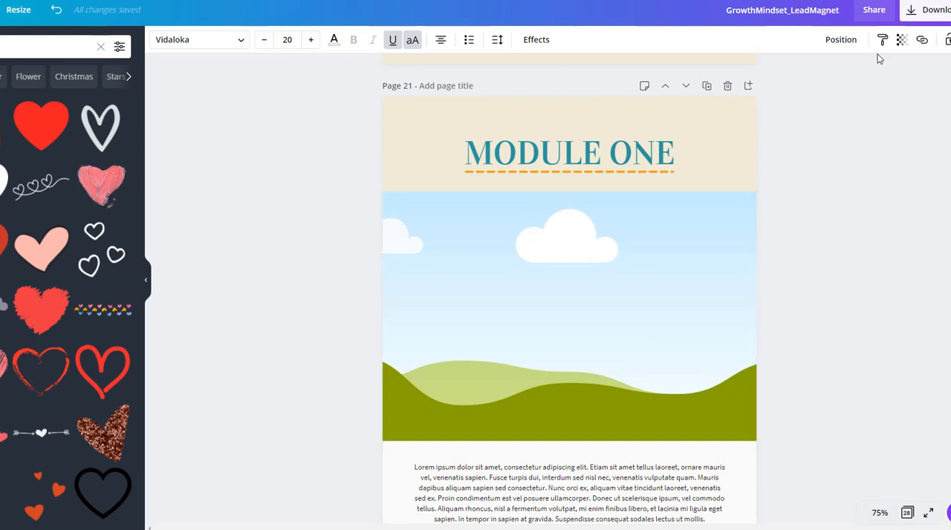
{"action": "left_click", "coordinate": [907, 513]}
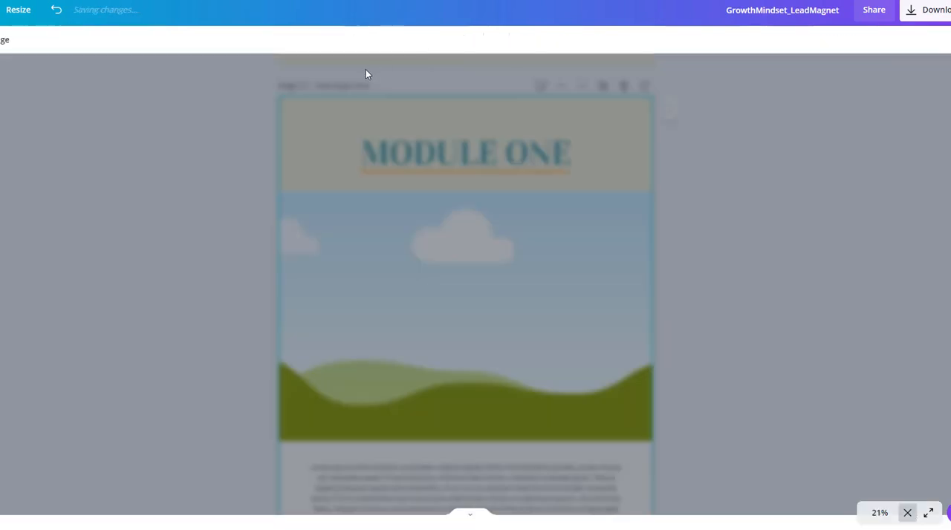
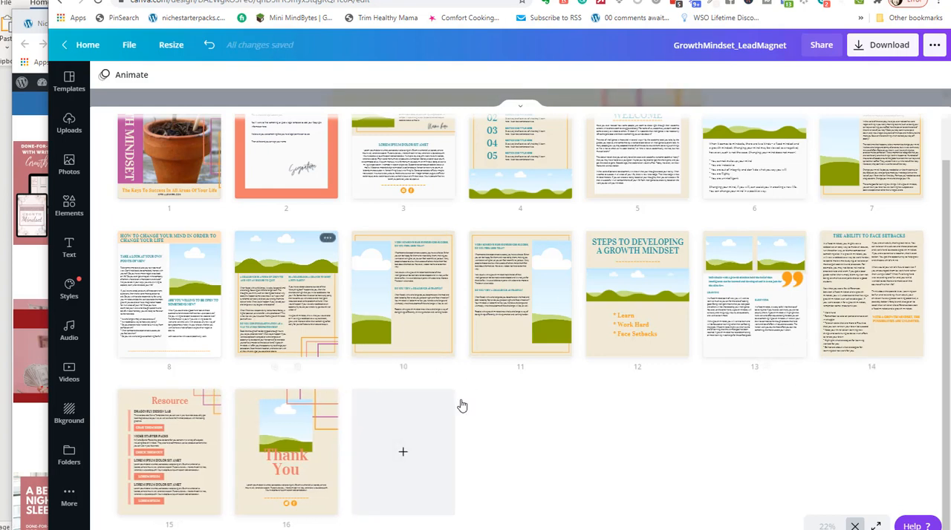
Look over the design's page thumbnails and open the Contents page for editing.
{"action": "scroll", "coordinate": [572, 429], "scroll_direction": "up", "scroll_amount": 2}
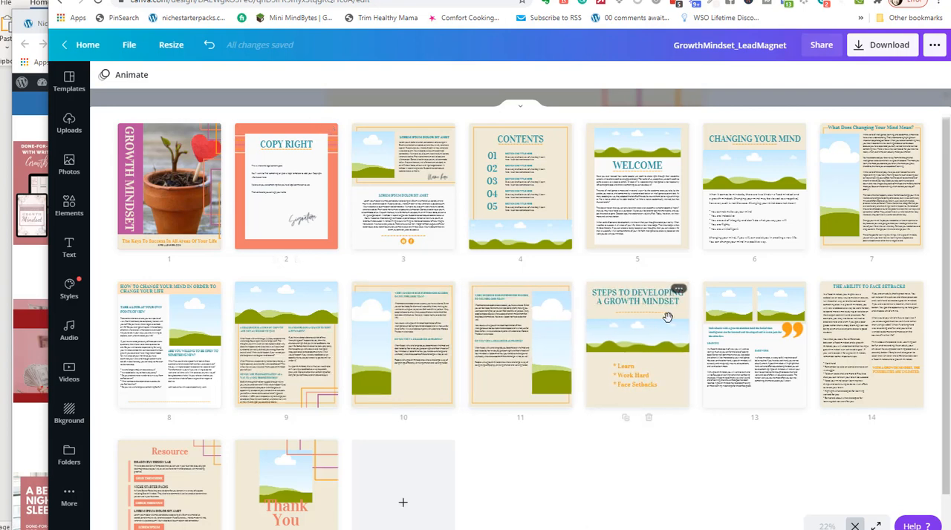
{"action": "scroll", "coordinate": [668, 318], "scroll_direction": "down", "scroll_amount": 2}
{"action": "scroll", "coordinate": [671, 349], "scroll_direction": "up", "scroll_amount": 2}
{"action": "double_click", "coordinate": [516, 170]}
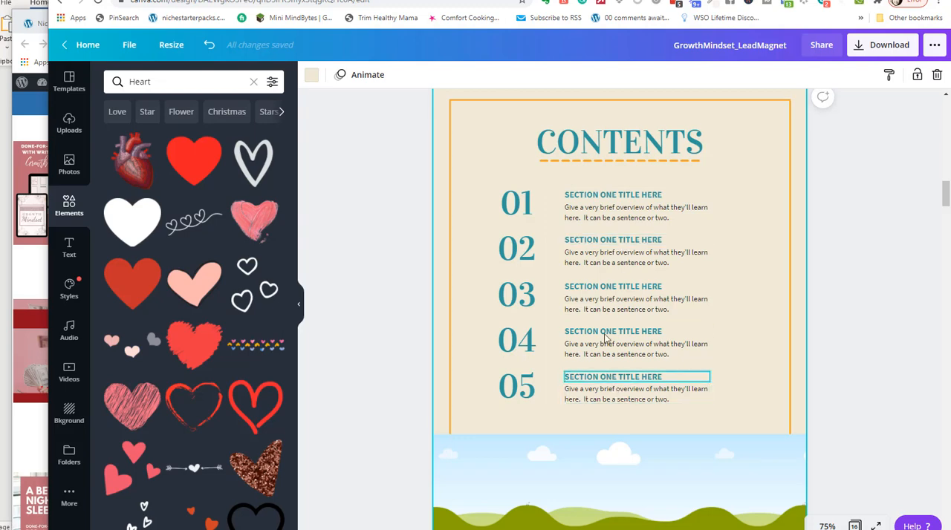
Find the first section heading in the Word report and retitle contents entry 01 in Canva as "Changing Your Mind".
{"action": "left_click", "coordinate": [592, 202]}
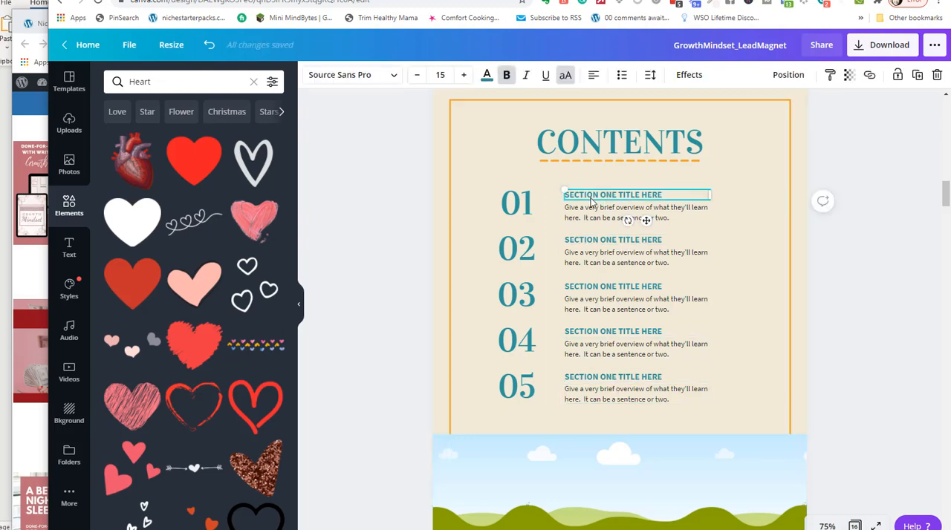
{"action": "left_click_drag", "start_coordinate": [673, 195], "coordinate": [562, 196]}
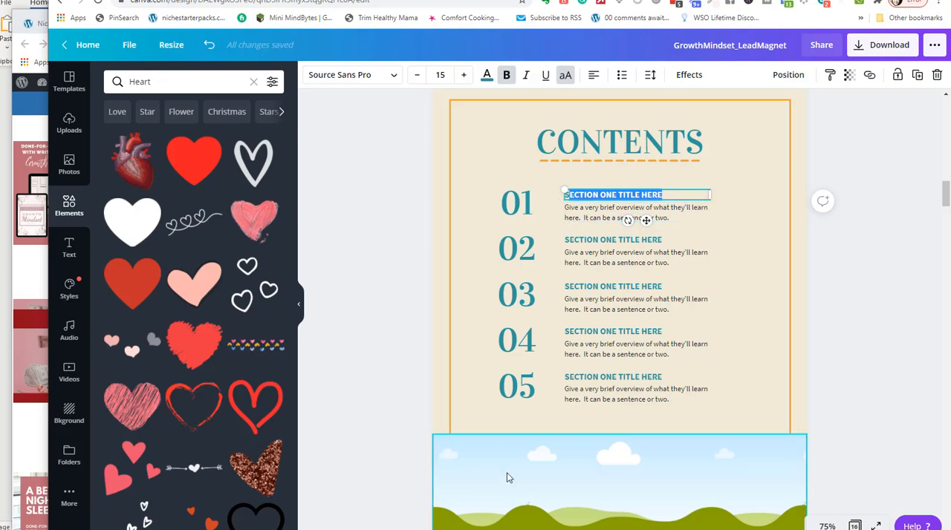
{"action": "key", "text": "alt+Tab"}
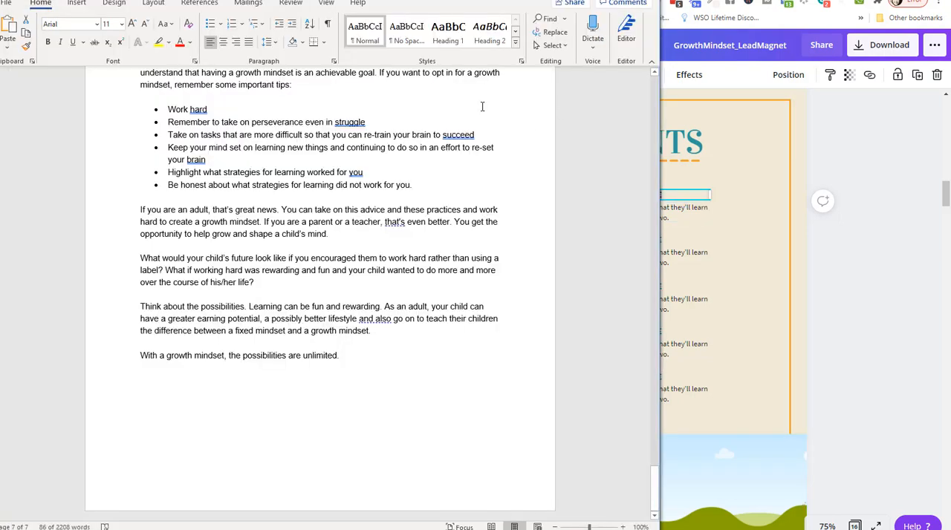
{"action": "scroll", "coordinate": [354, 191], "scroll_direction": "up", "scroll_amount": 12}
{"action": "scroll", "coordinate": [354, 190], "scroll_direction": "up", "scroll_amount": 1}
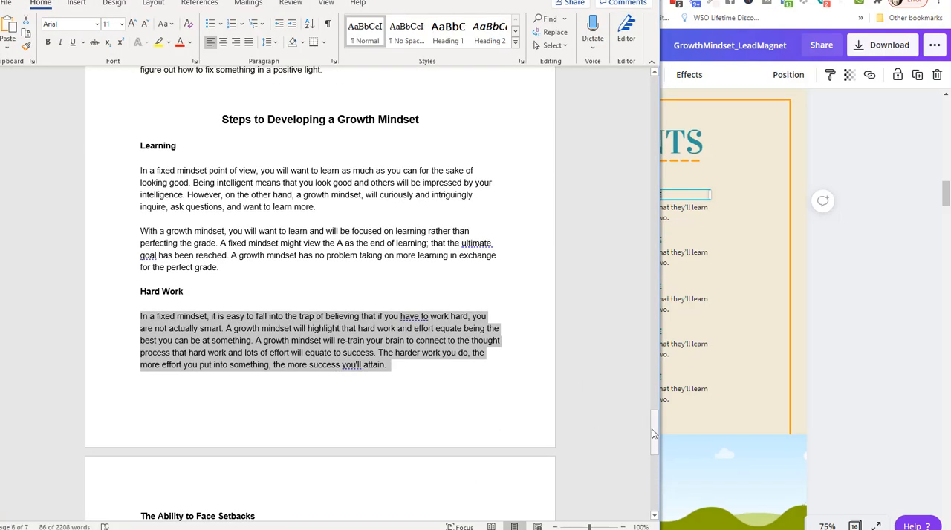
{"action": "left_click_drag", "start_coordinate": [653, 428], "coordinate": [653, 88]}
{"action": "scroll", "coordinate": [527, 183], "scroll_direction": "down", "scroll_amount": 15}
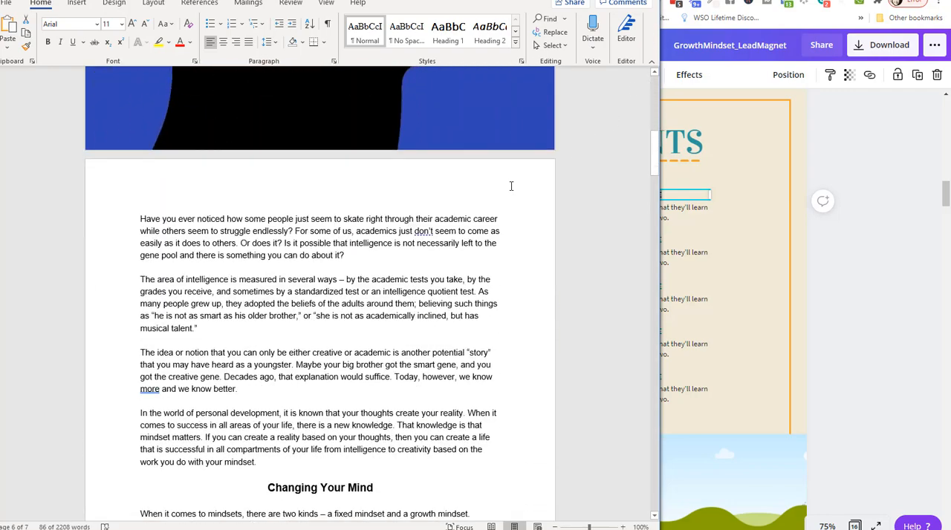
{"action": "key", "text": "alt+Tab"}
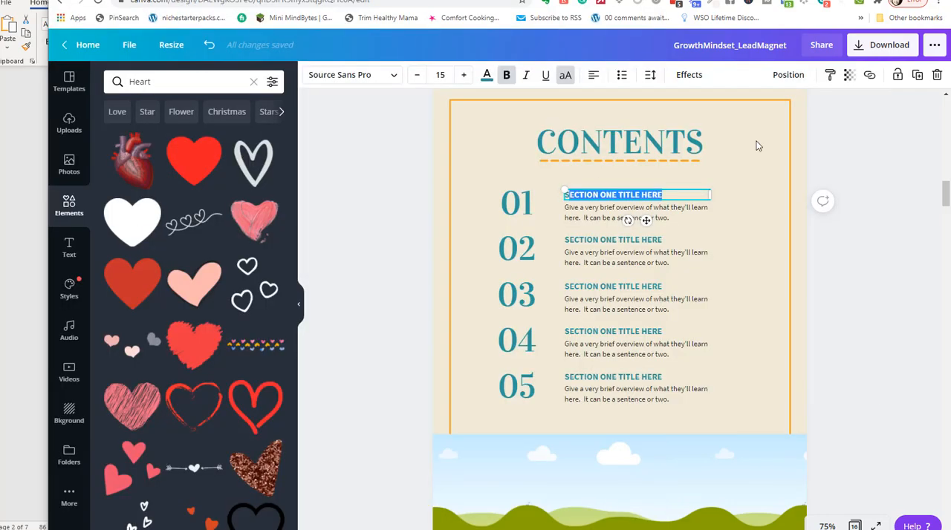
{"action": "type", "text": "Sc"}
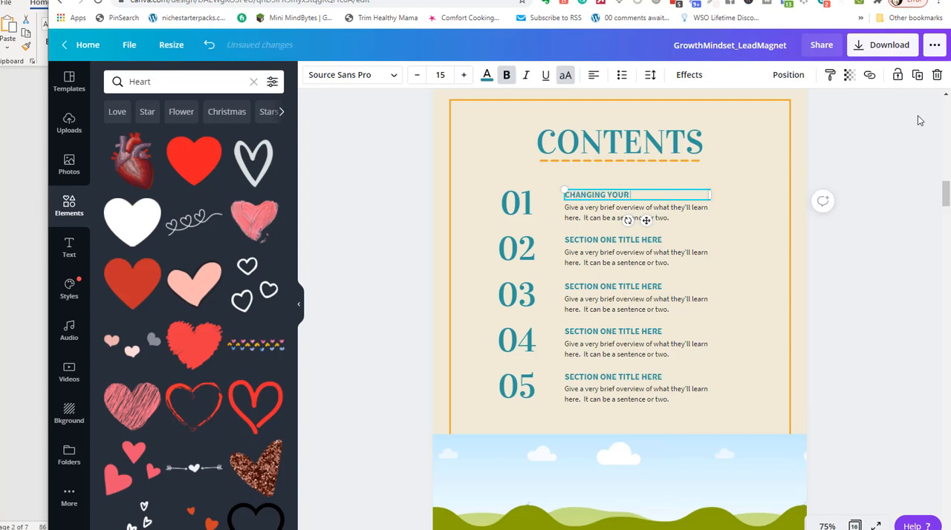
Check the following headings in the Word report and replace the title of contents entry 01 in Canva with "Intro".
{"action": "key", "text": "alt+Tab"}
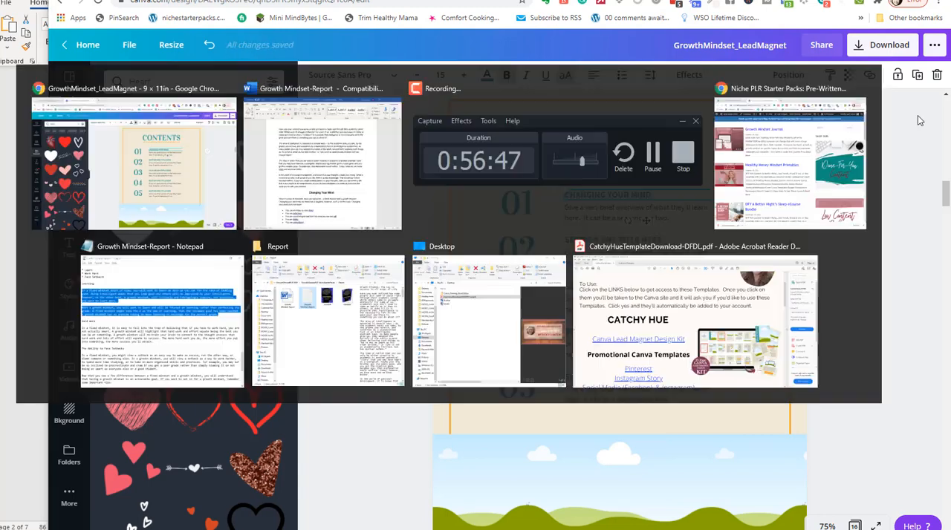
{"action": "scroll", "coordinate": [249, 313], "scroll_direction": "down", "scroll_amount": 15}
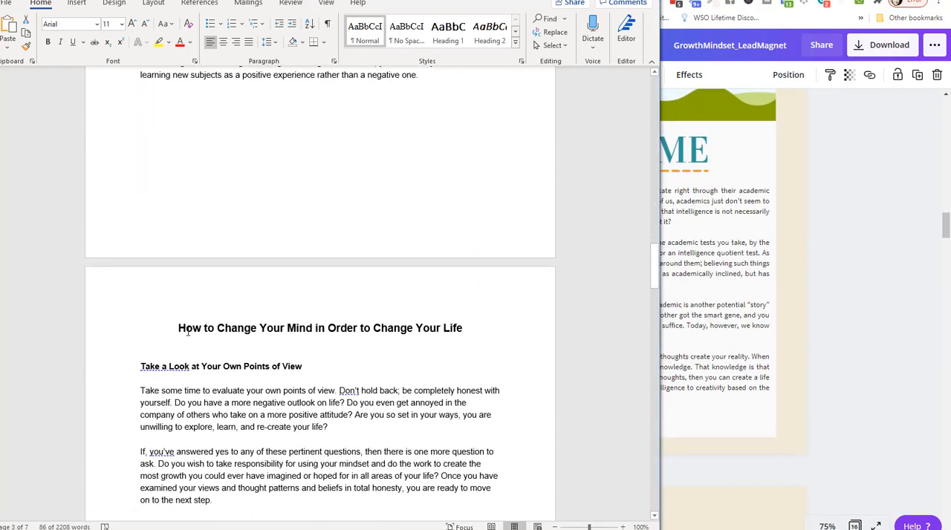
{"action": "key", "text": "alt+Tab"}
{"action": "scroll", "coordinate": [682, 347], "scroll_direction": "down", "scroll_amount": 10}
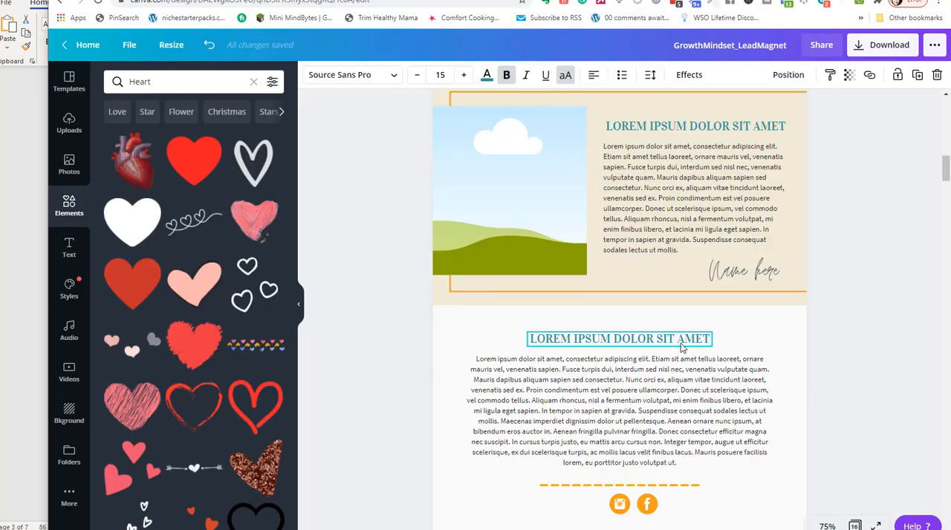
{"action": "scroll", "coordinate": [682, 347], "scroll_direction": "down", "scroll_amount": 5}
{"action": "left_click_drag", "start_coordinate": [636, 290], "coordinate": [520, 294]}
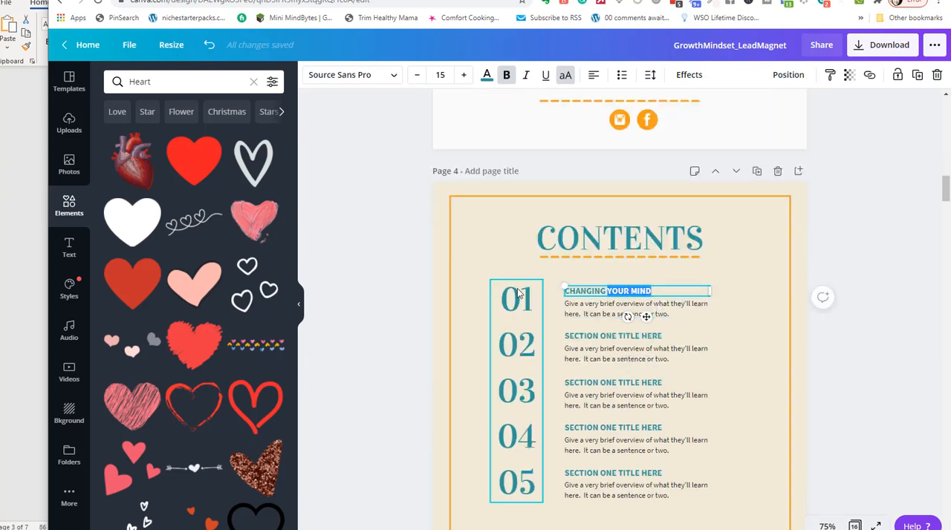
{"action": "left_click_drag", "start_coordinate": [679, 295], "coordinate": [571, 286]}
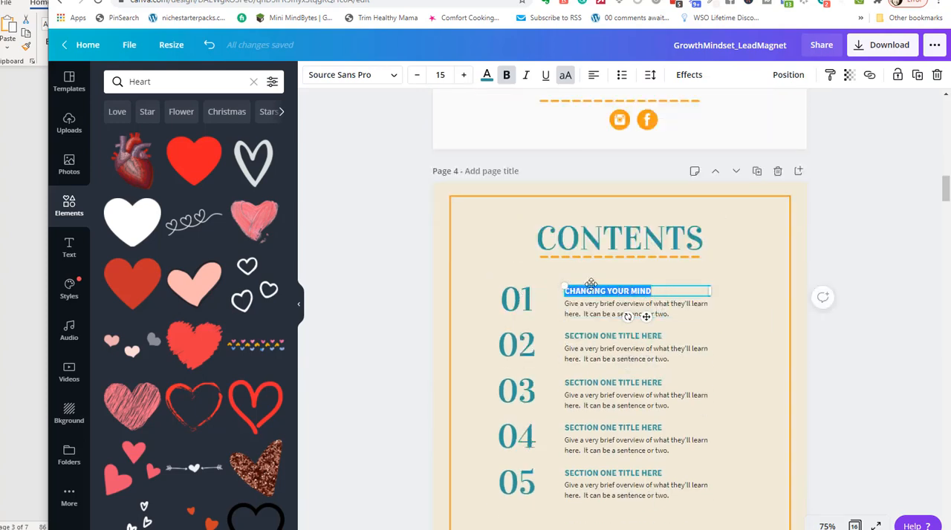
{"action": "key", "text": "BackSpace"}
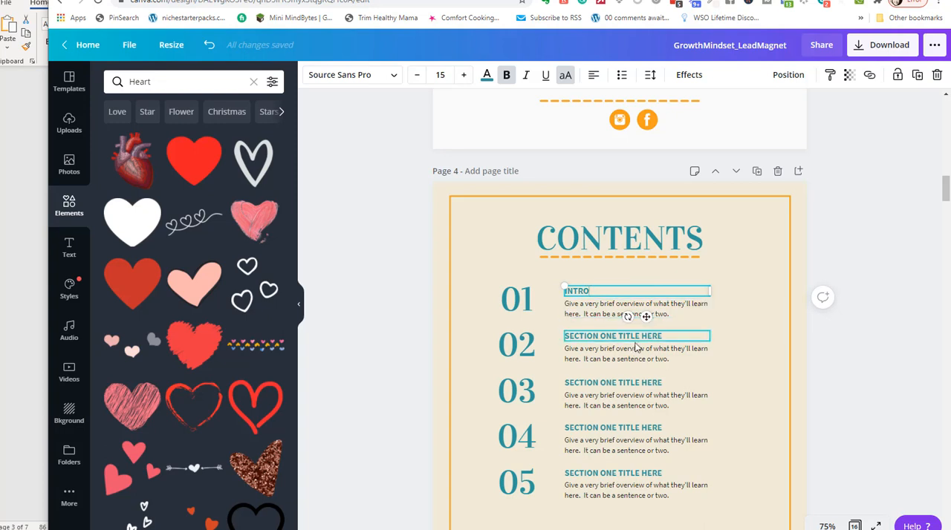
Replace the section title of contents entry 02 with "Changing Your Mind".
{"action": "left_click", "coordinate": [649, 340]}
{"action": "left_click_drag", "start_coordinate": [661, 335], "coordinate": [560, 329]}
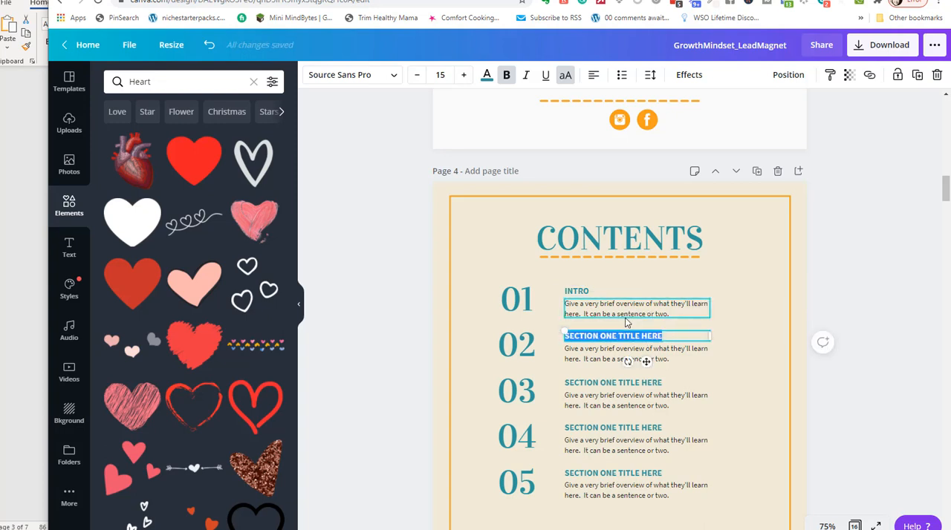
{"action": "type", "text": "CHANGING YOUR MIND"}
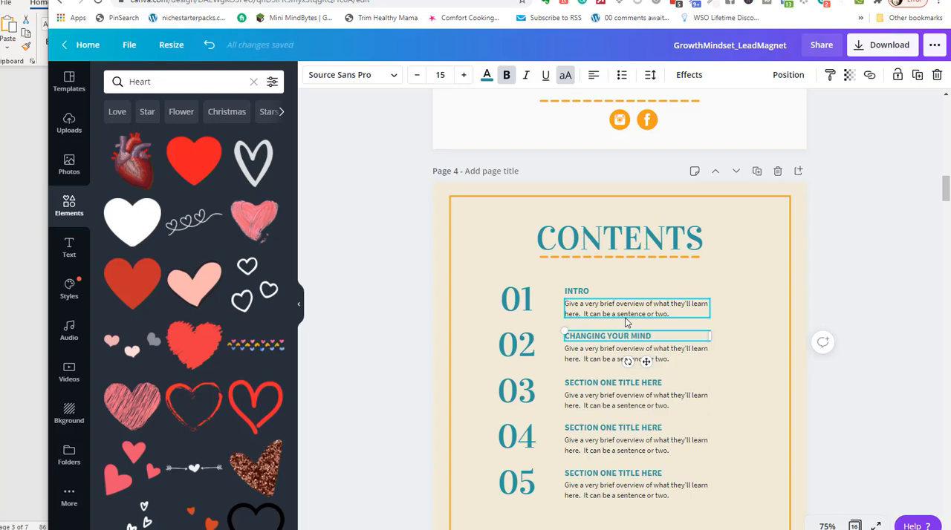
Change the "Welcome" heading on page 5 to "INTRODUCTION" and widen its text box so it fits on one line.
{"action": "scroll", "coordinate": [732, 408], "scroll_direction": "down", "scroll_amount": 5}
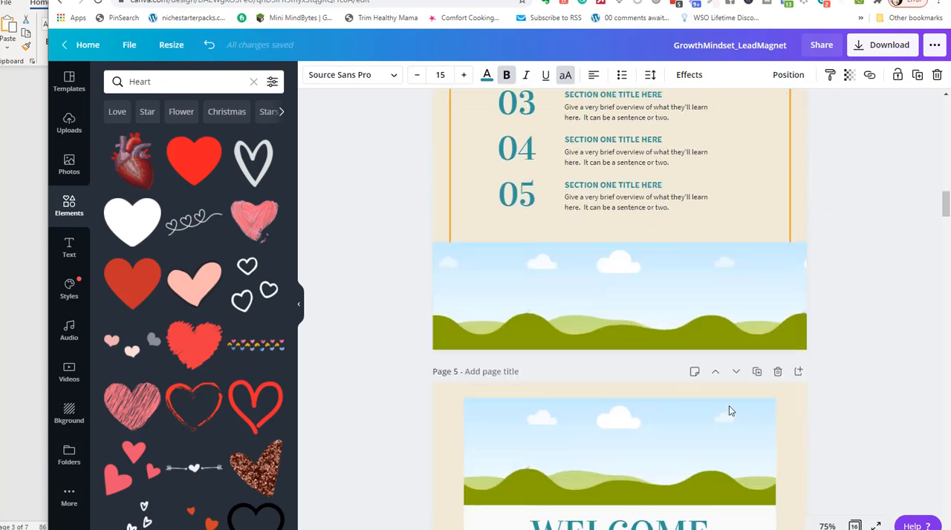
{"action": "scroll", "coordinate": [706, 434], "scroll_direction": "down", "scroll_amount": 3}
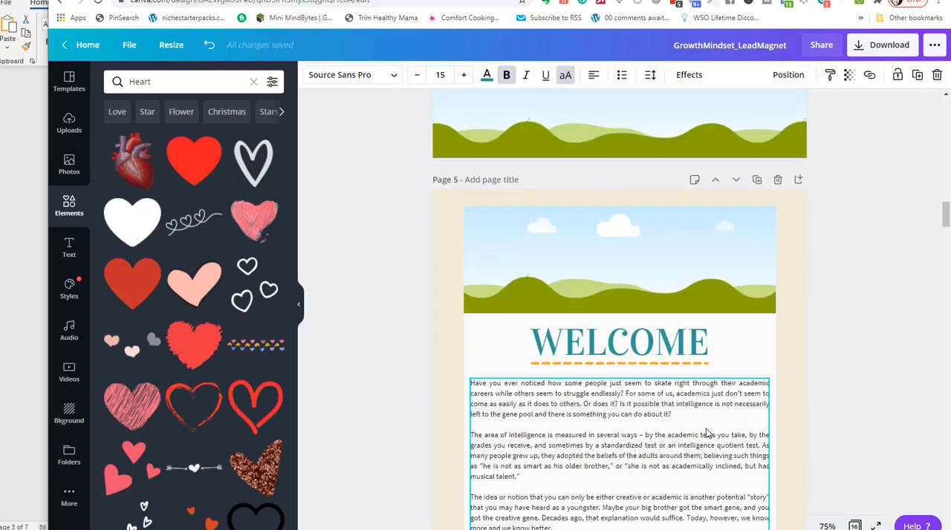
{"action": "left_click", "coordinate": [643, 359]}
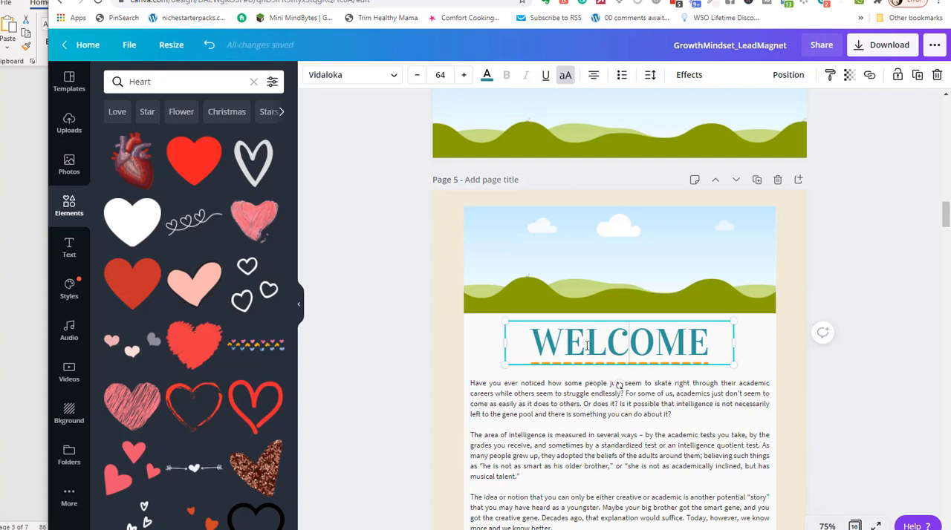
{"action": "left_click_drag", "start_coordinate": [530, 343], "coordinate": [720, 335]}
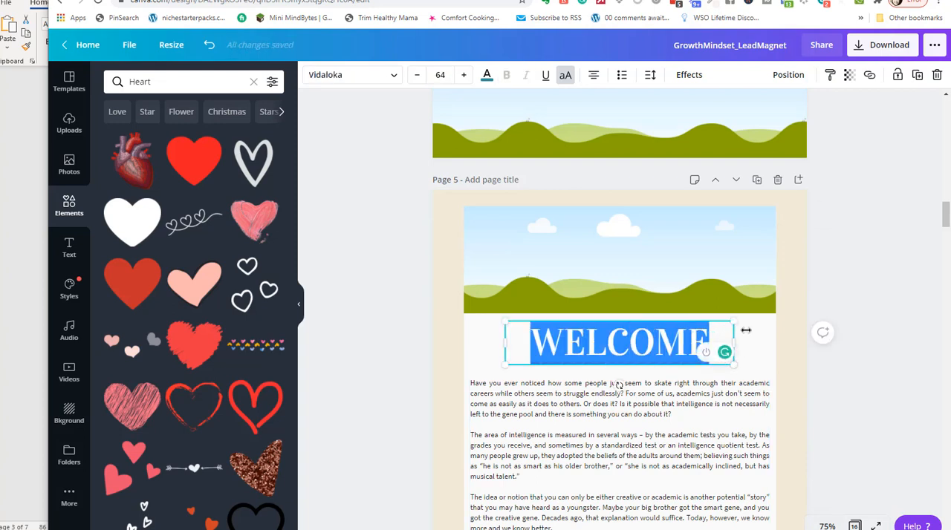
{"action": "key", "text": "BackSpace"}
{"action": "type", "text": "INTRODUCTION"}
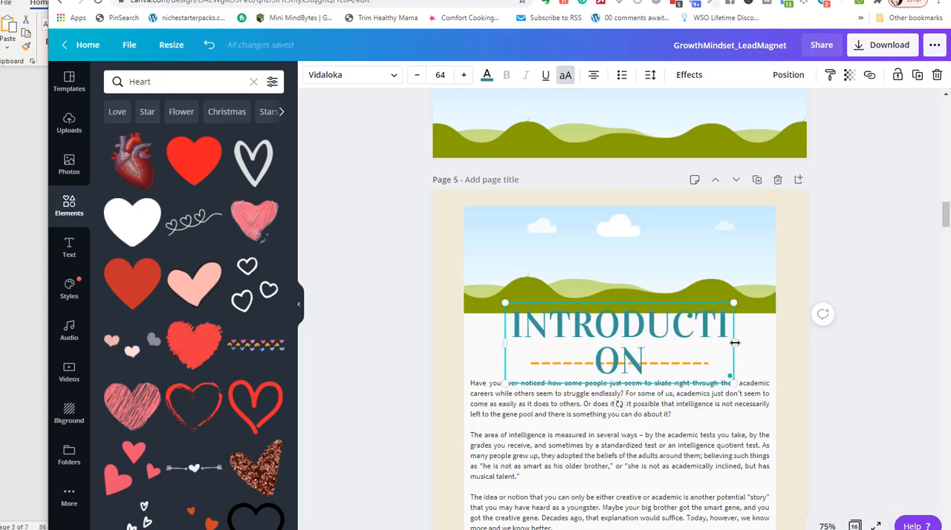
{"action": "left_click_drag", "start_coordinate": [734, 342], "coordinate": [778, 338]}
{"action": "left_click_drag", "start_coordinate": [495, 343], "coordinate": [485, 325]}
Review the section headings on pages 6 to 8 and display all pages as thumbnails.
{"action": "scroll", "coordinate": [623, 351], "scroll_direction": "down", "scroll_amount": 5}
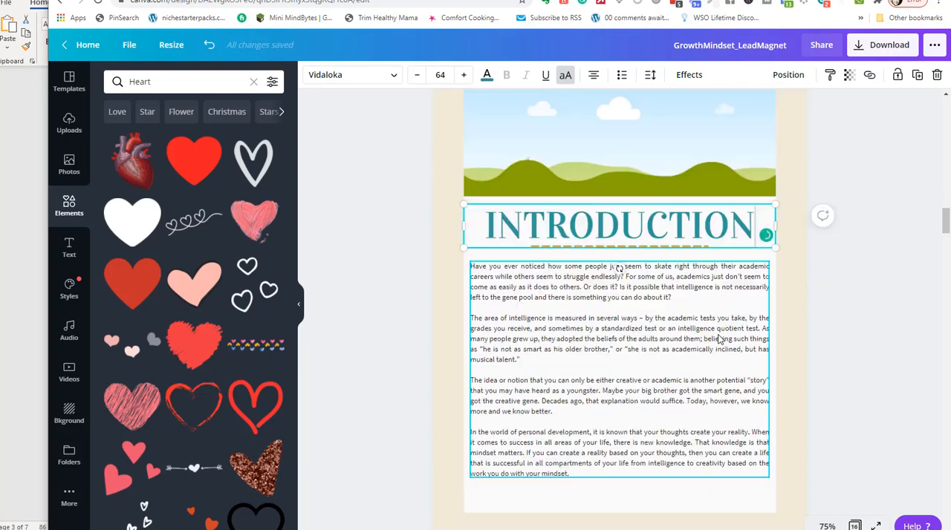
{"action": "scroll", "coordinate": [623, 351], "scroll_direction": "down", "scroll_amount": 7}
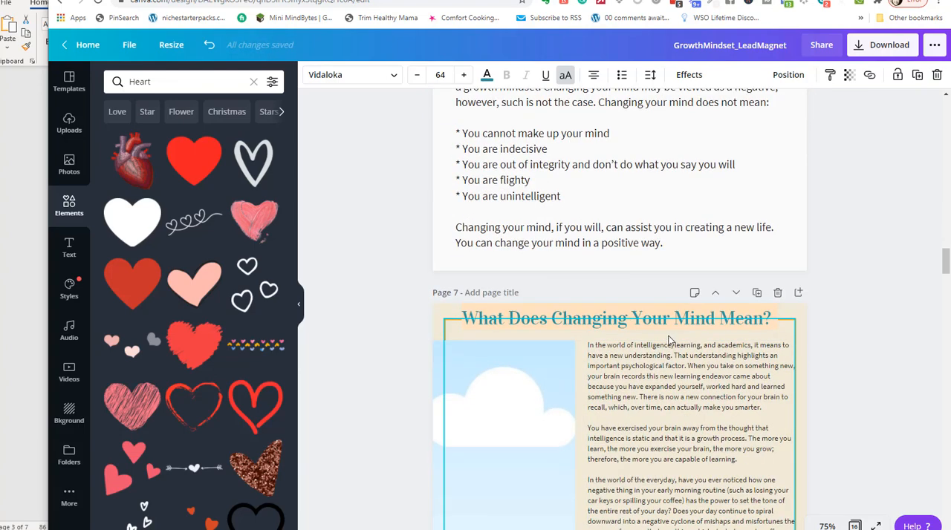
{"action": "scroll", "coordinate": [672, 361], "scroll_direction": "down", "scroll_amount": 4}
{"action": "scroll", "coordinate": [672, 362], "scroll_direction": "down", "scroll_amount": 3}
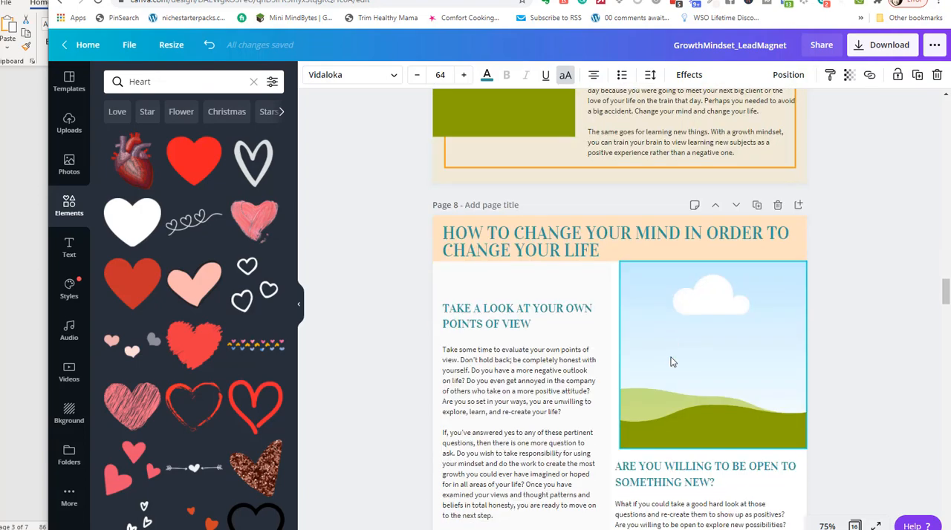
{"action": "scroll", "coordinate": [636, 351], "scroll_direction": "up", "scroll_amount": 3}
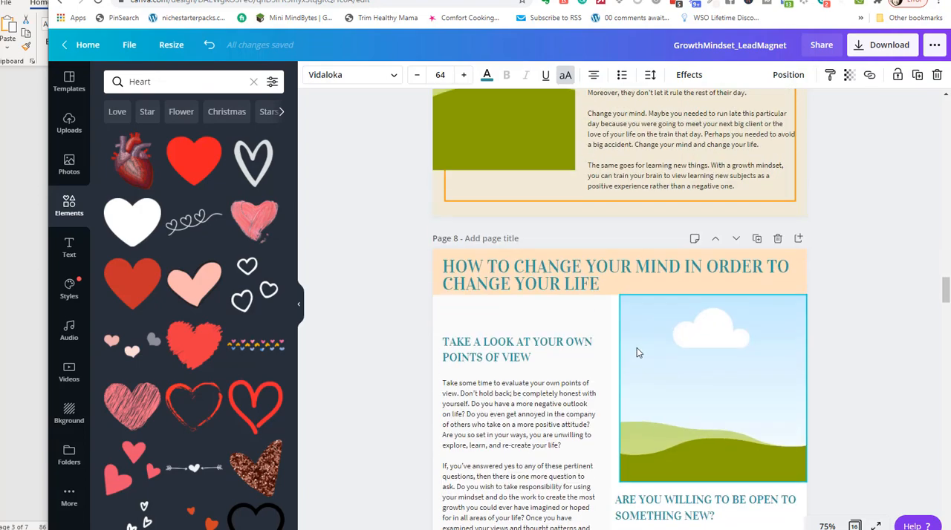
{"action": "left_click", "coordinate": [855, 526]}
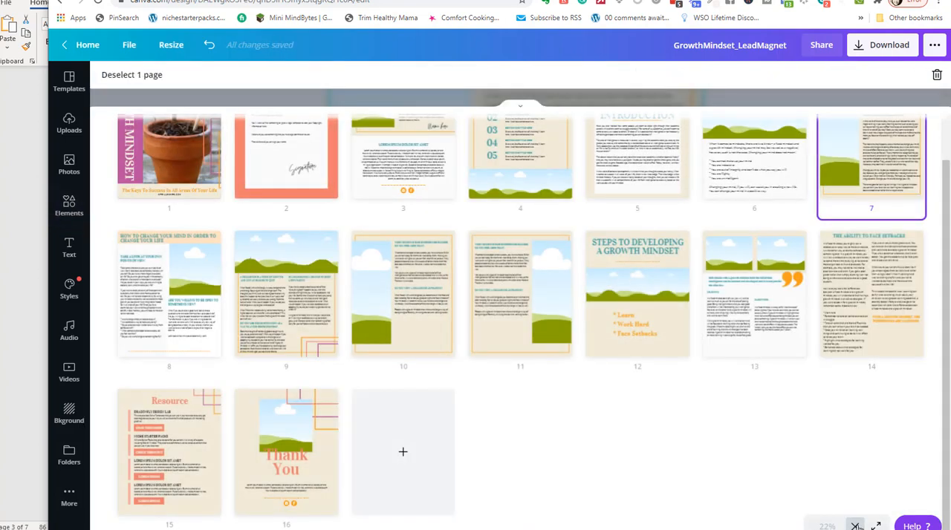
{"action": "scroll", "coordinate": [416, 223], "scroll_direction": "up", "scroll_amount": 1}
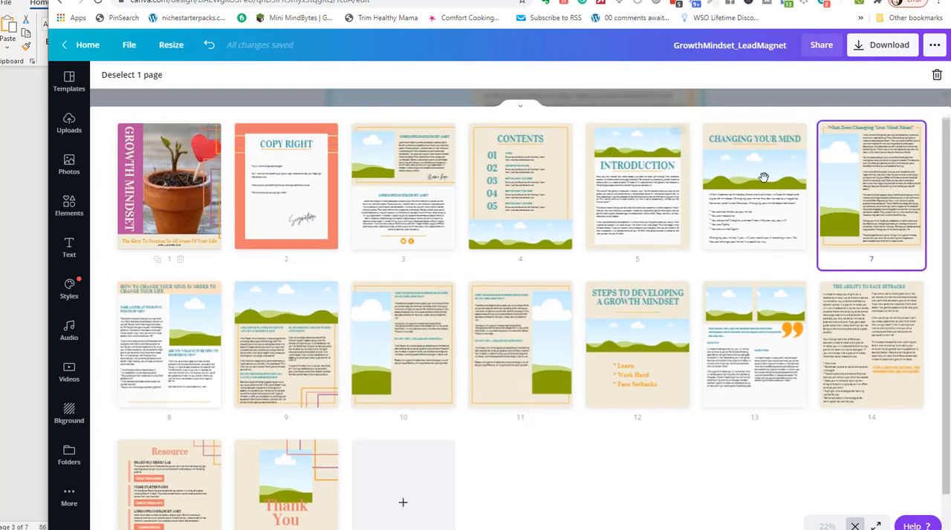
{"action": "left_click", "coordinate": [180, 132]}
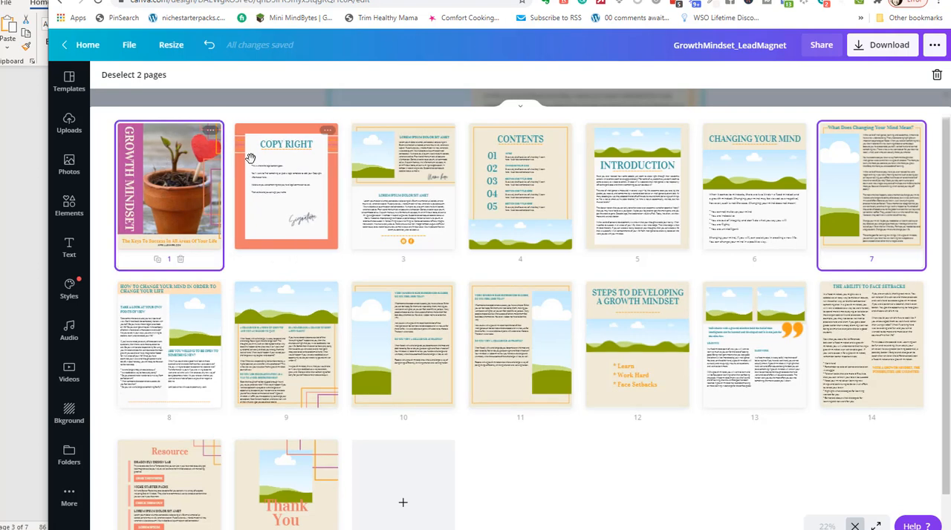
{"action": "left_click", "coordinate": [211, 134]}
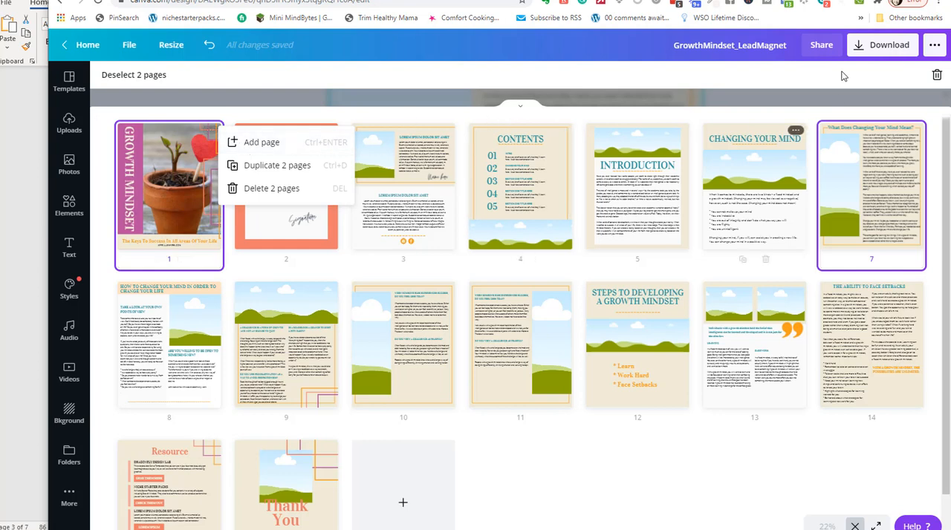
{"action": "left_click", "coordinate": [821, 44]}
{"action": "left_click", "coordinate": [533, 78]}
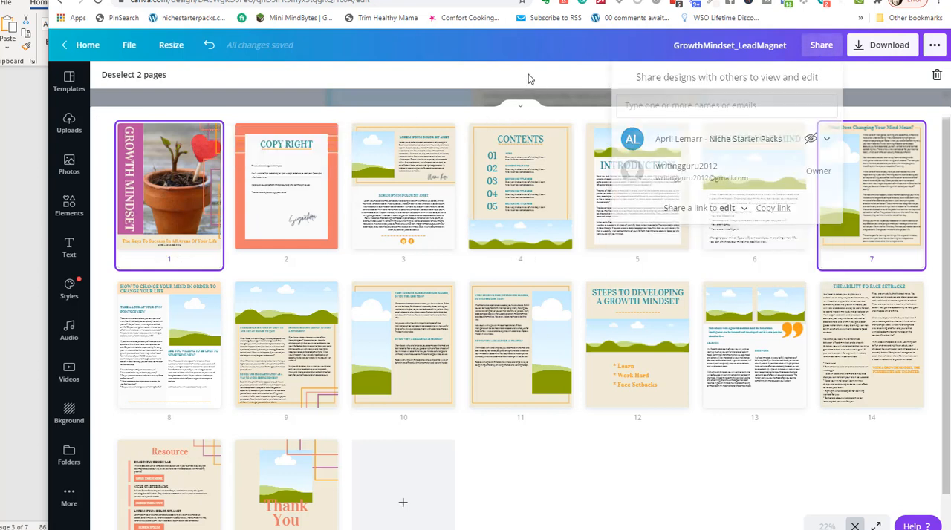
Download only page 1 of the lead magnet as a PNG and save it to the Desktop as GrowthMindset_LeadMagnet.
{"action": "left_click", "coordinate": [891, 52]}
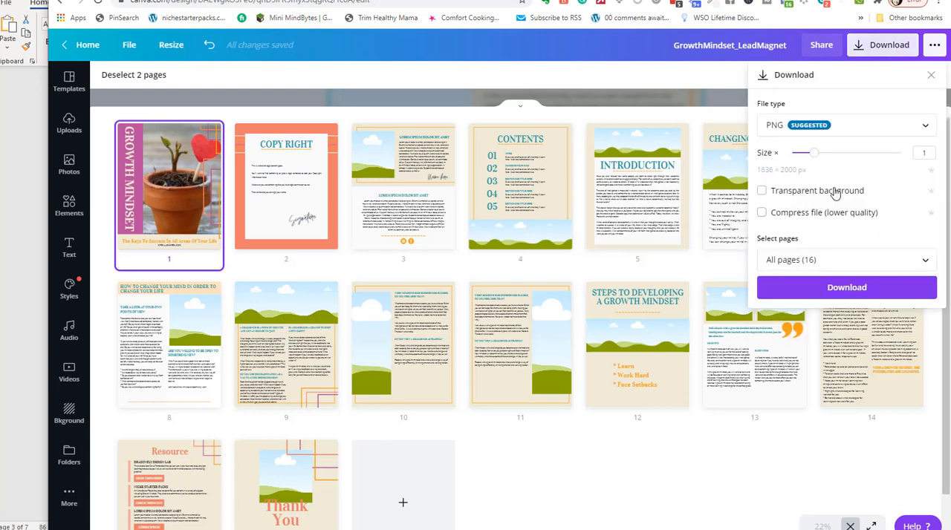
{"action": "left_click", "coordinate": [877, 257]}
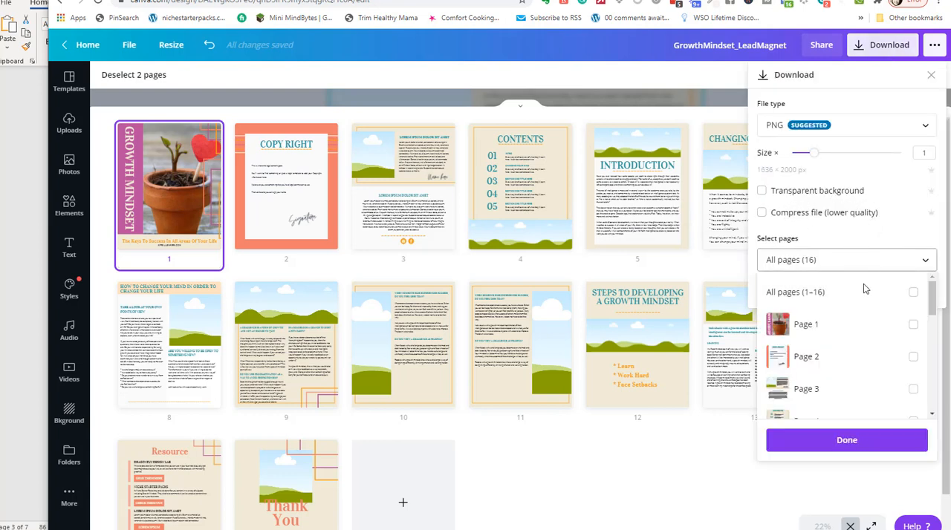
{"action": "left_click", "coordinate": [912, 325]}
{"action": "left_click", "coordinate": [846, 440]}
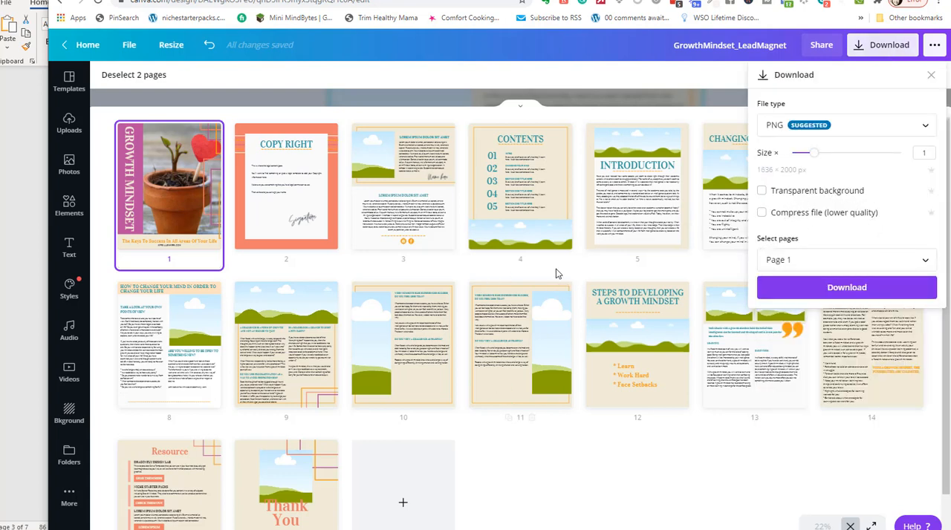
{"action": "left_click", "coordinate": [848, 289]}
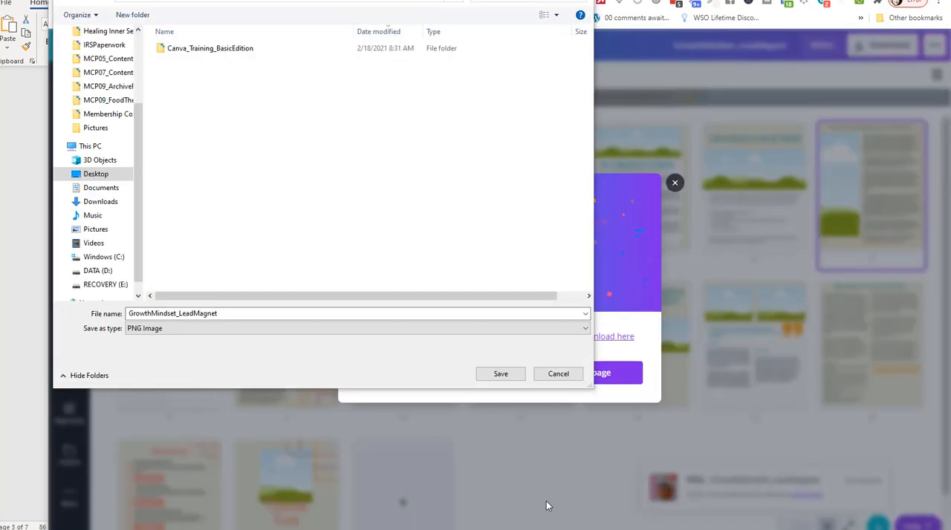
{"action": "left_click", "coordinate": [501, 376]}
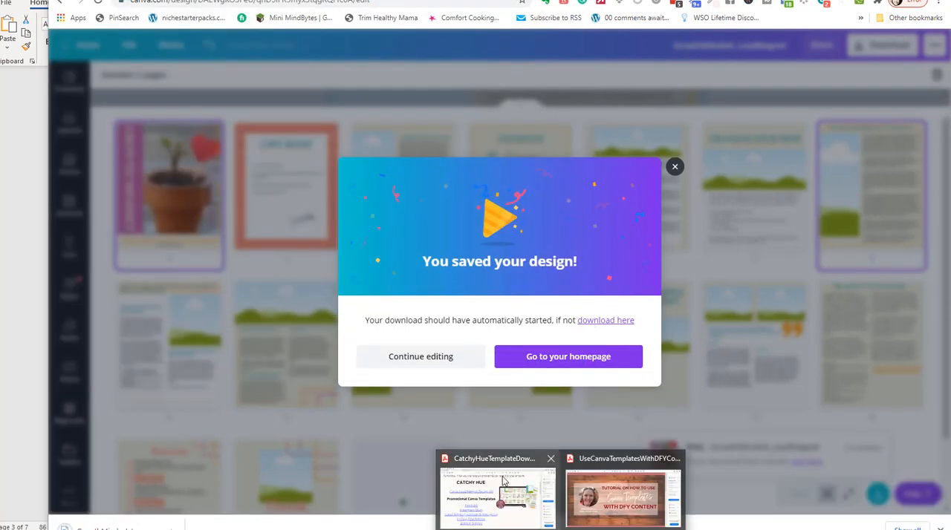
Switch to the Catchy Hue template PDF, follow its Sidebar Banner link and start a new Canva design from that template.
{"action": "left_click", "coordinate": [503, 477]}
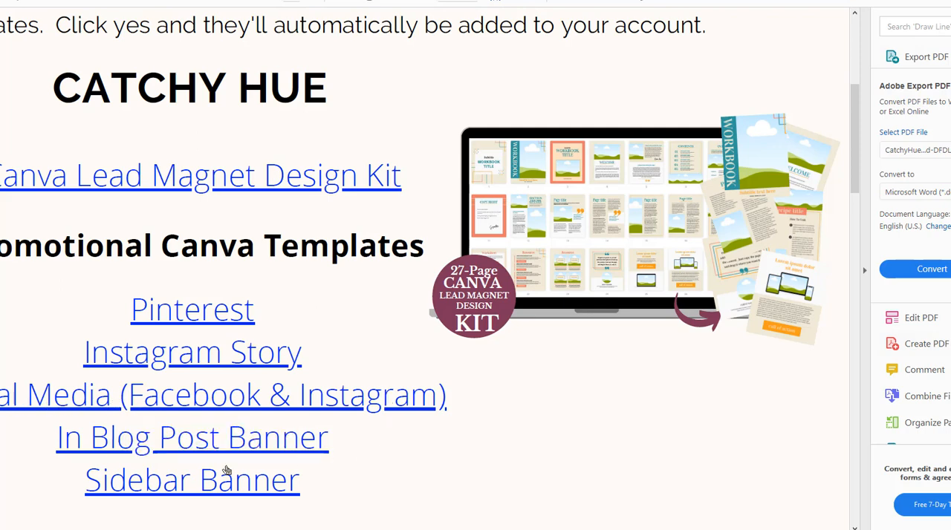
{"action": "left_click", "coordinate": [197, 488]}
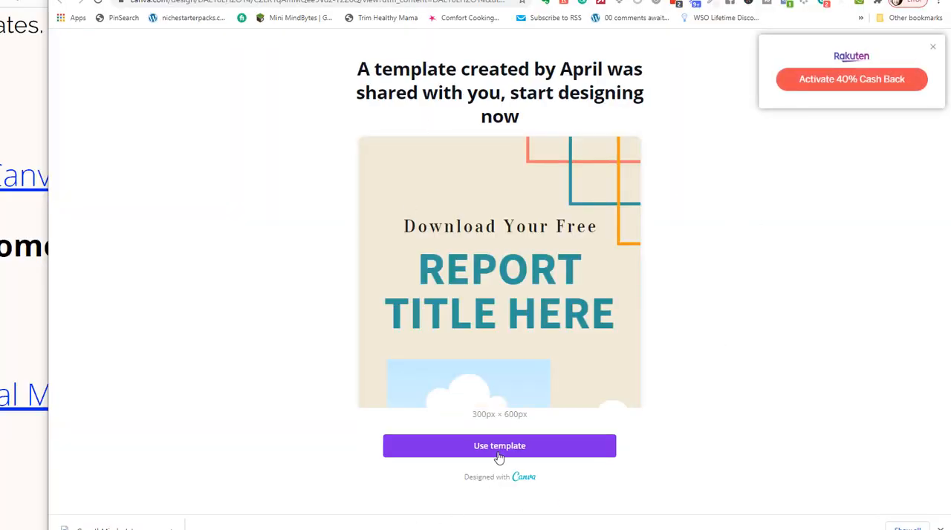
{"action": "left_click", "coordinate": [498, 449]}
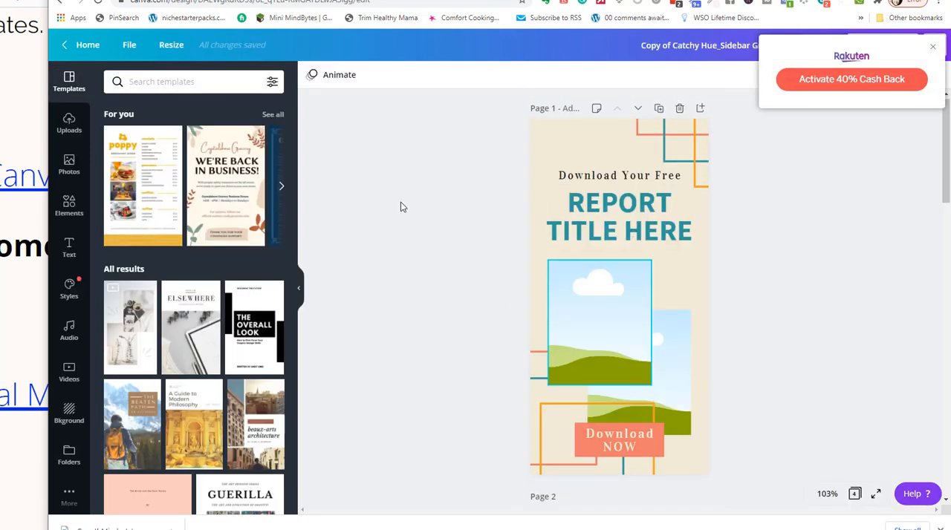
Upload GrowthMindset_LeadMagnet from the Desktop folder and place it in the tablet frame on page 2 of the sidebar design.
{"action": "scroll", "coordinate": [686, 341], "scroll_direction": "down", "scroll_amount": 2}
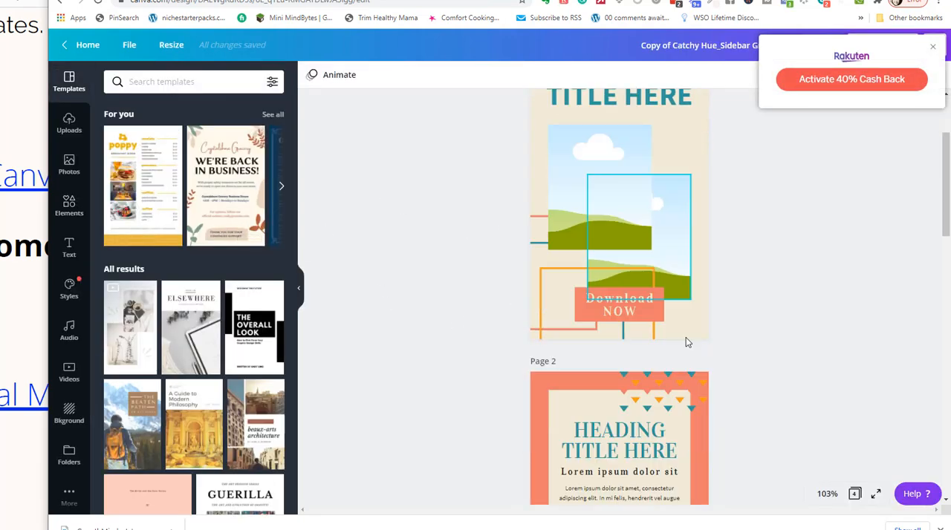
{"action": "scroll", "coordinate": [688, 337], "scroll_direction": "down", "scroll_amount": 4}
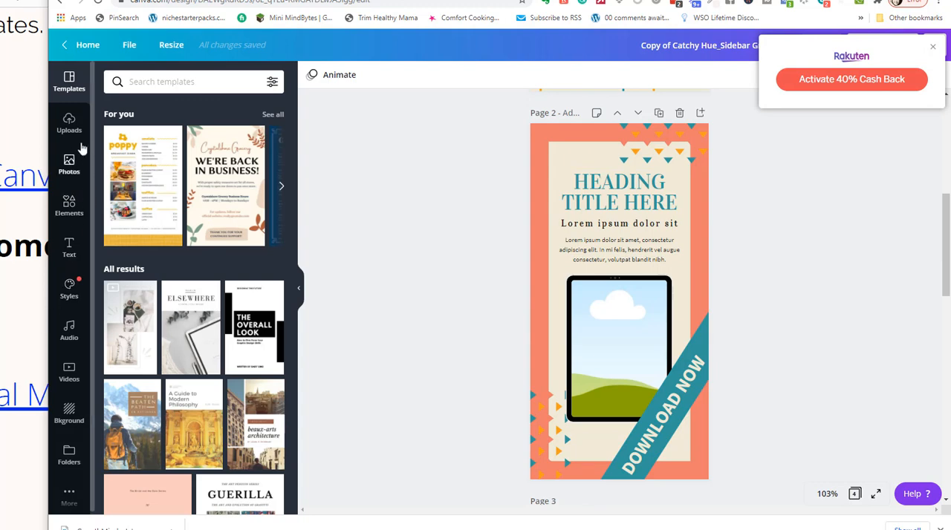
{"action": "left_click", "coordinate": [69, 124]}
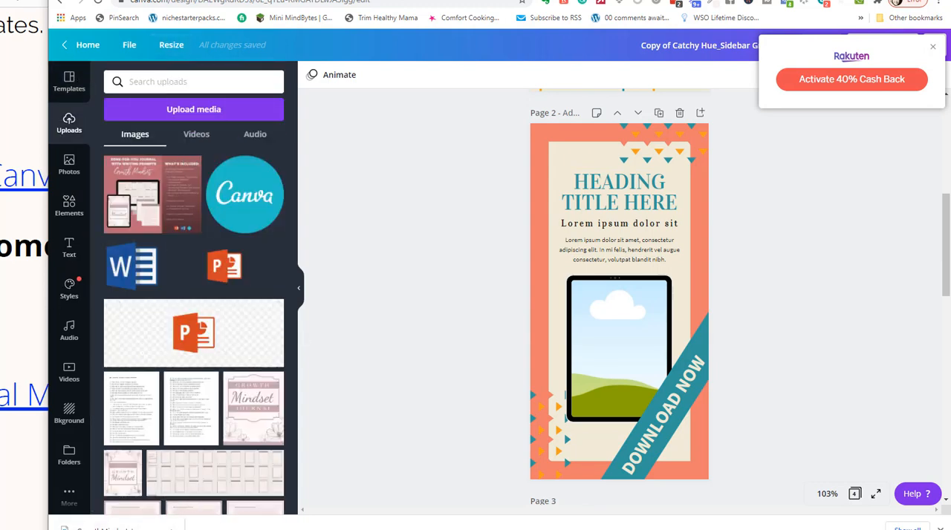
{"action": "mouse_move", "coordinate": [306, 529]}
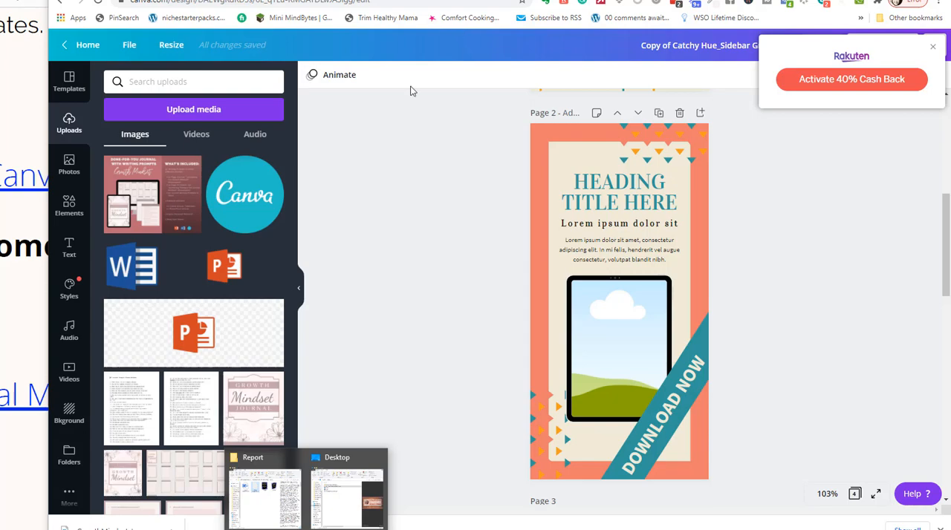
{"action": "left_click", "coordinate": [335, 459]}
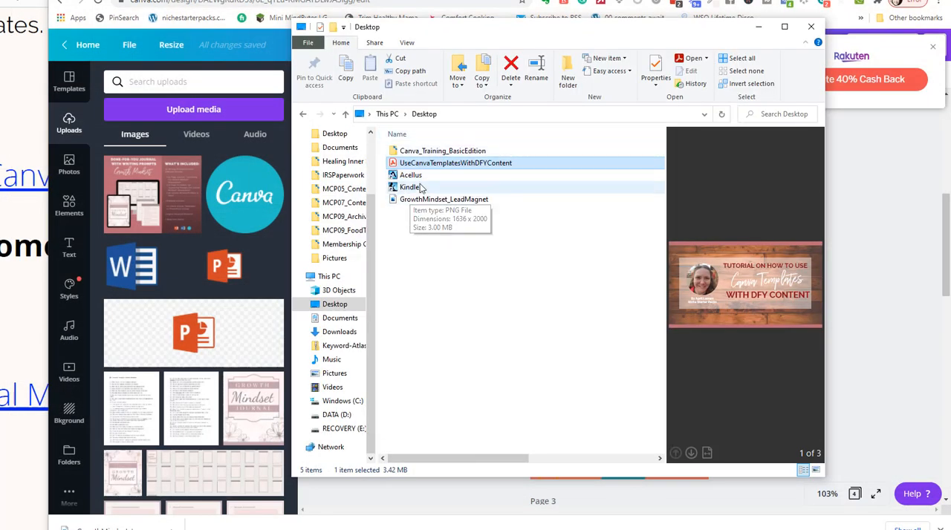
{"action": "left_click", "coordinate": [443, 199]}
{"action": "left_click_drag", "start_coordinate": [443, 199], "coordinate": [616, 342]}
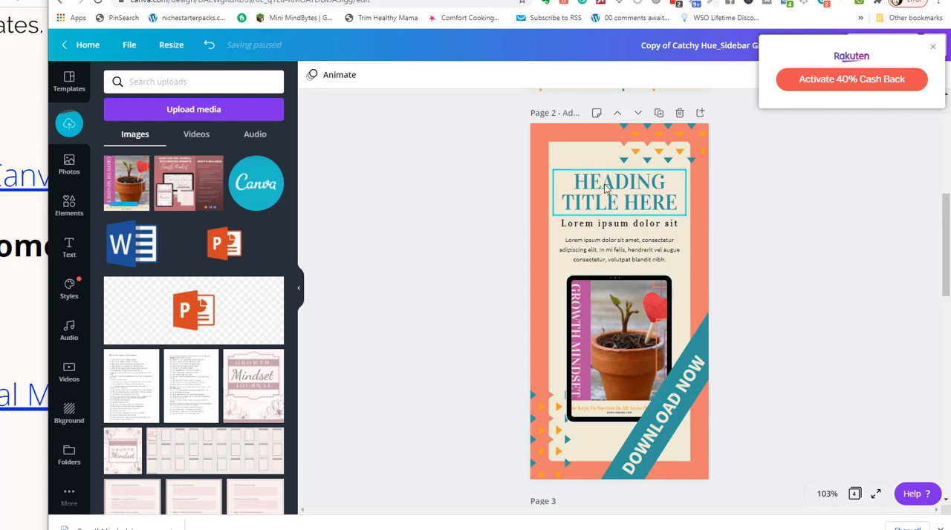
Replace the page 2 heading with "GROWTH MINDSET REPORT" and scale its text down to size 19.6.
{"action": "left_click", "coordinate": [571, 185]}
{"action": "left_click_drag", "start_coordinate": [570, 185], "coordinate": [672, 202]}
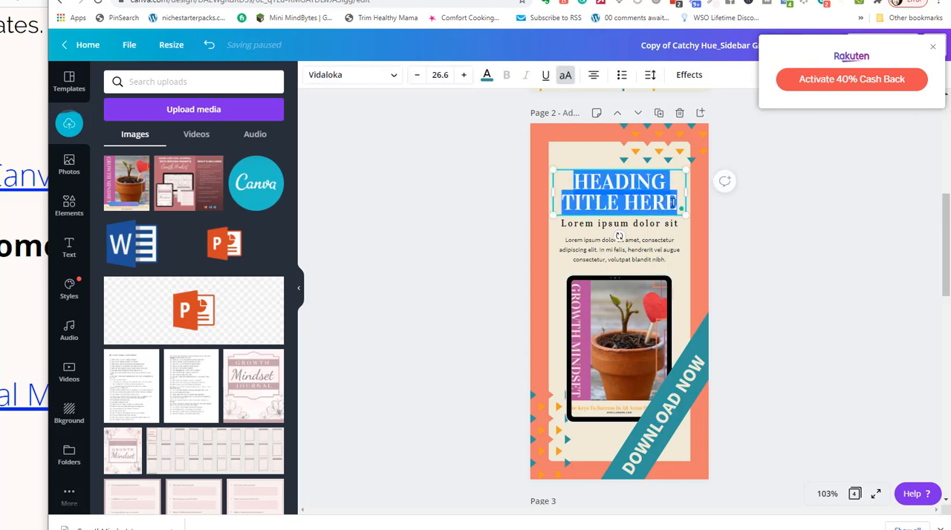
{"action": "type", "text": "GROWTH"}
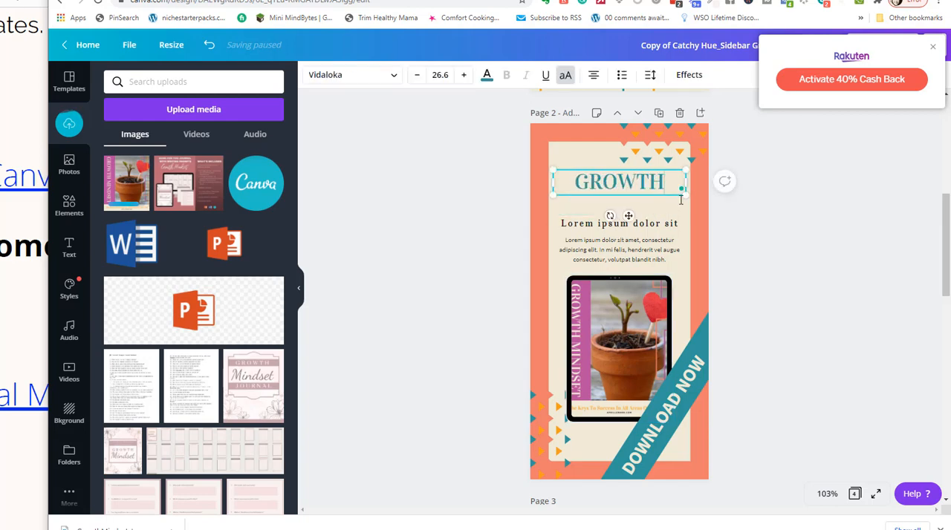
{"action": "type", "text": " MINDSET"}
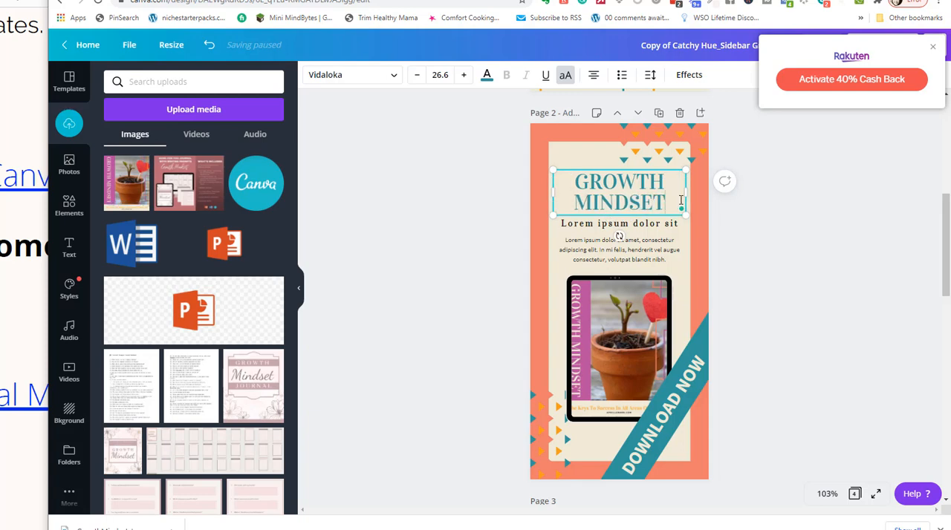
{"action": "type", "text": " REPORT"}
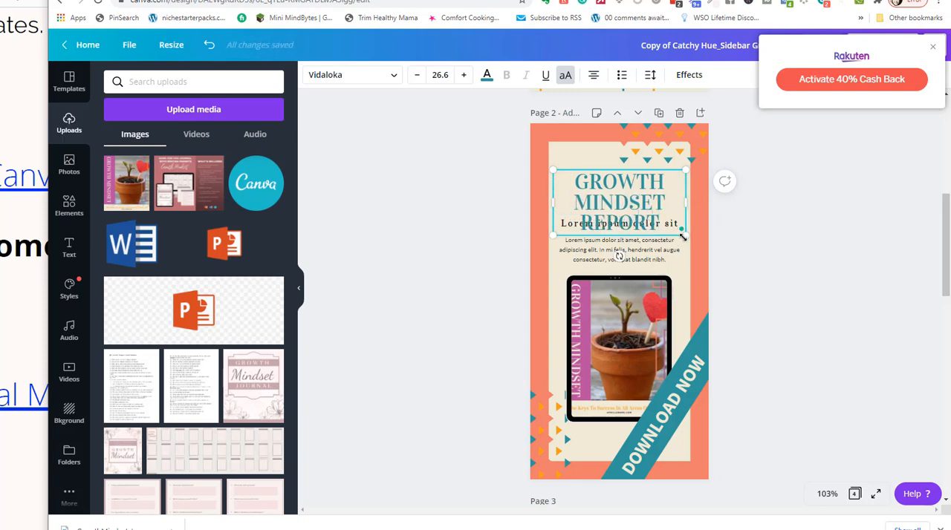
{"action": "left_click_drag", "start_coordinate": [688, 237], "coordinate": [669, 191]}
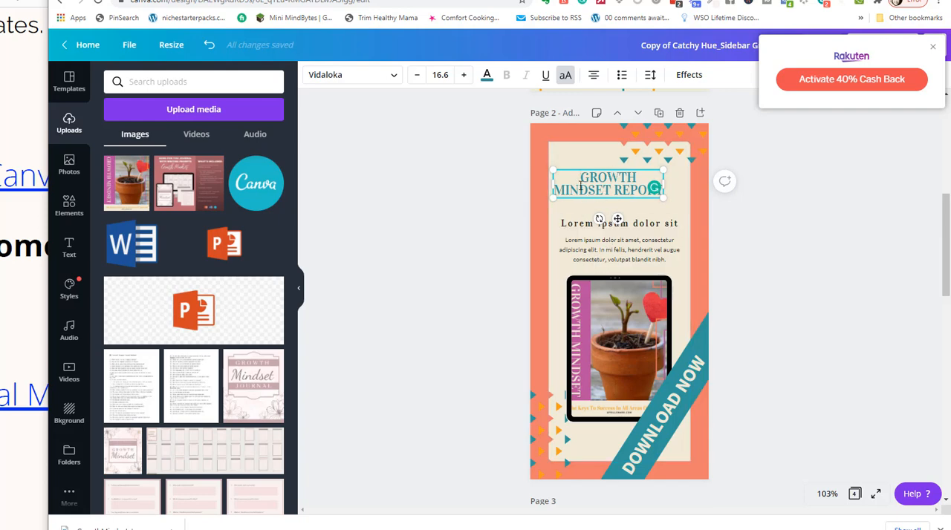
{"action": "left_click_drag", "start_coordinate": [663, 198], "coordinate": [683, 206]}
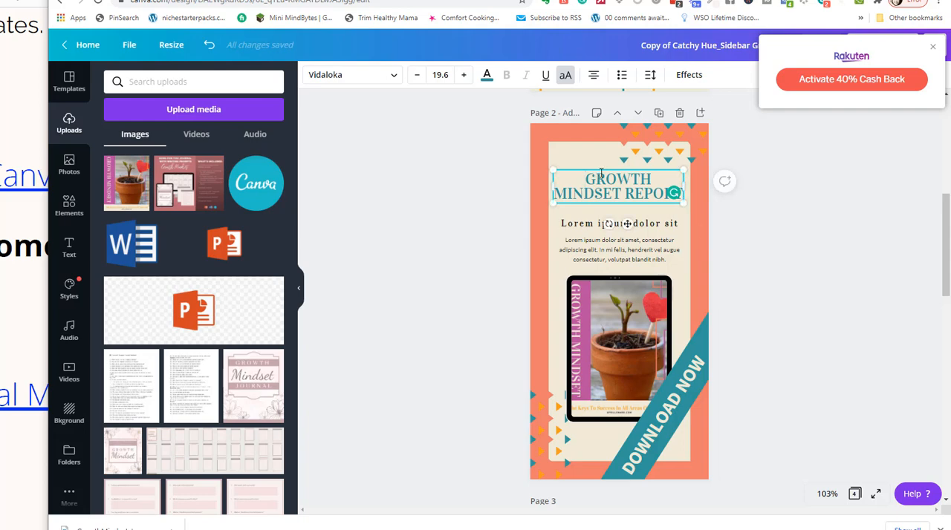
Remove "REPORT" from the page 2 heading, enlarge the remaining text to size 31 and move it slightly up.
{"action": "left_click_drag", "start_coordinate": [609, 173], "coordinate": [683, 202]}
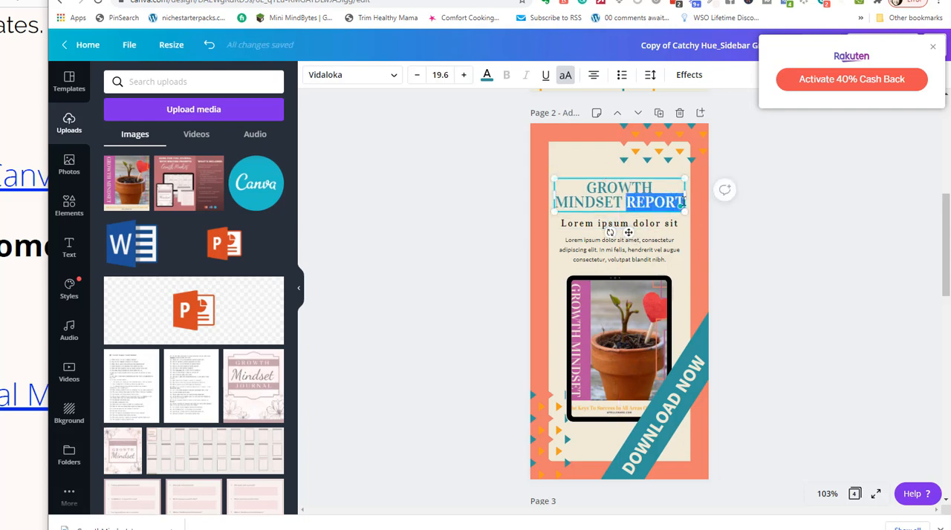
{"action": "key", "text": "BackSpace"}
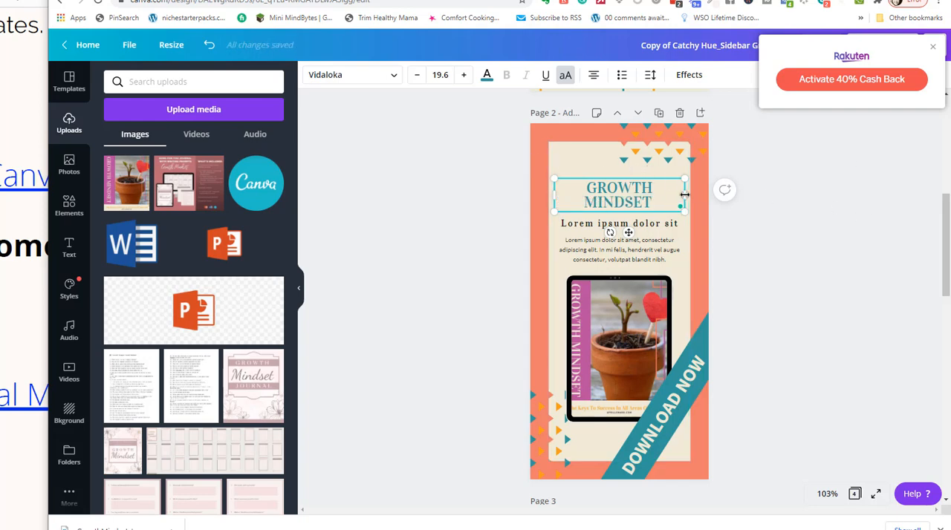
{"action": "mouse_move", "coordinate": [683, 209]}
{"action": "left_mouse_down"}
{"action": "mouse_move", "coordinate": [637, 211]}
{"action": "mouse_move", "coordinate": [692, 214]}
{"action": "left_mouse_up"}
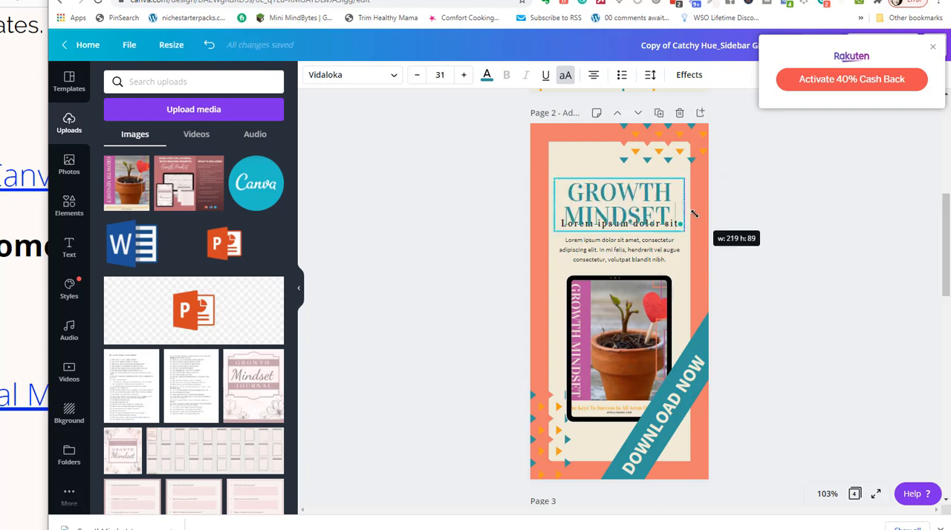
{"action": "left_click_drag", "start_coordinate": [585, 183], "coordinate": [612, 169]}
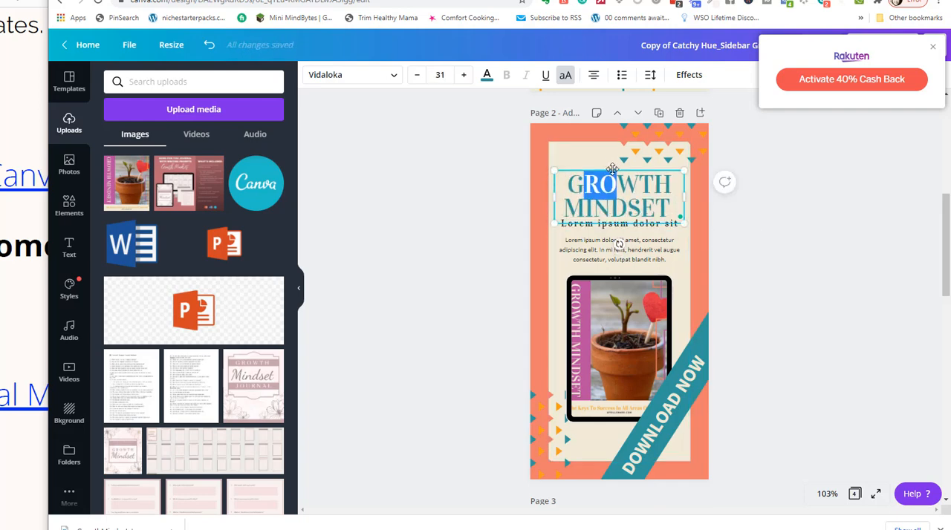
{"action": "left_click", "coordinate": [483, 174]}
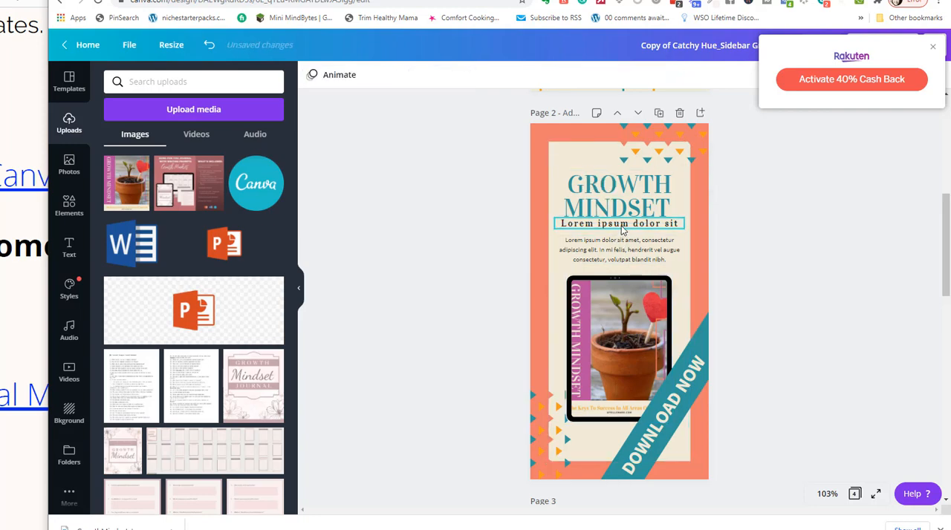
Switch to the Growth Mindset report in Word, check the subtitle on its cover and return to the Canva sidebar design.
{"action": "key", "text": "alt+Tab"}
{"action": "key", "text": "alt+Tab"}
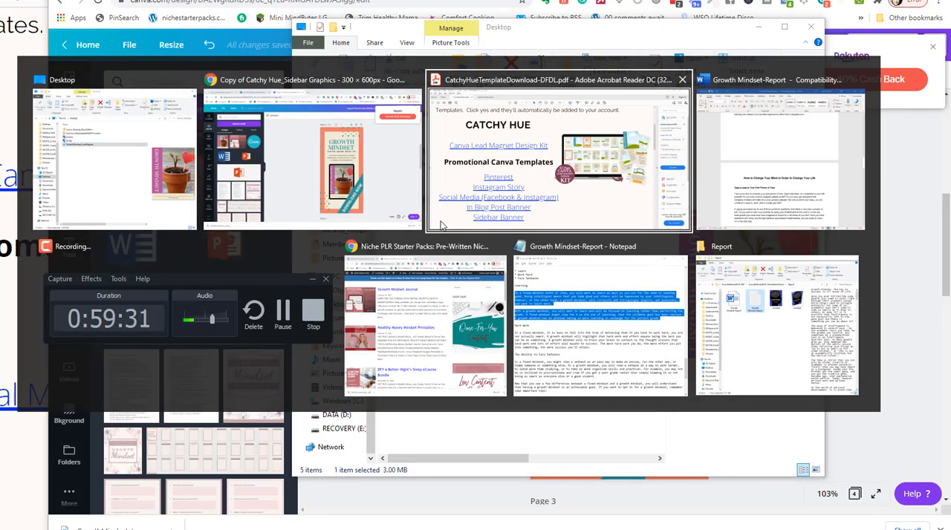
{"action": "key", "text": "alt+Tab"}
{"action": "scroll", "coordinate": [399, 206], "scroll_direction": "up", "scroll_amount": 20}
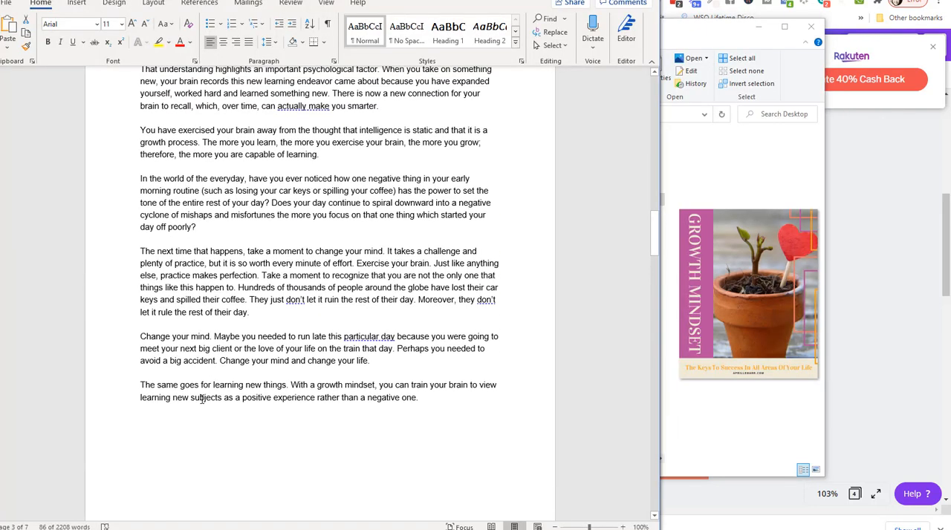
{"action": "scroll", "coordinate": [269, 182], "scroll_direction": "up", "scroll_amount": 6}
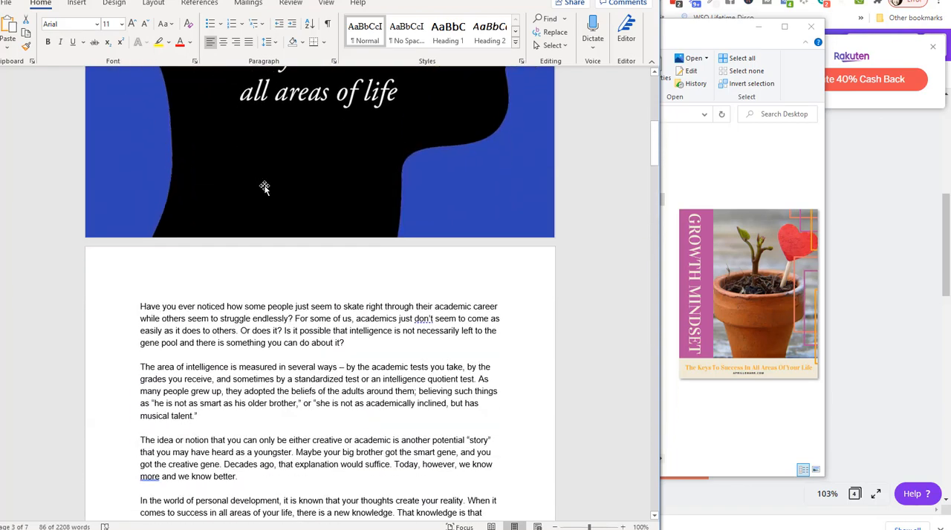
{"action": "left_click", "coordinate": [225, 145]}
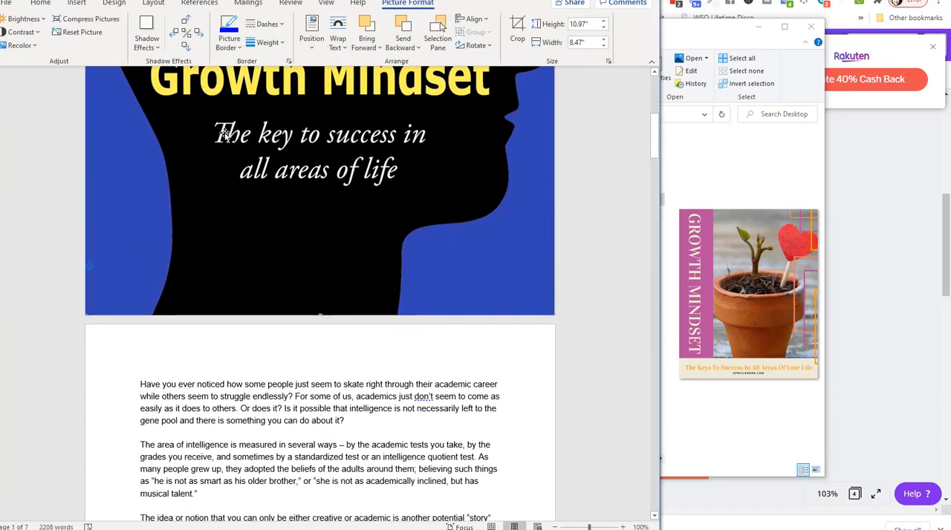
{"action": "key", "text": "alt+Tab"}
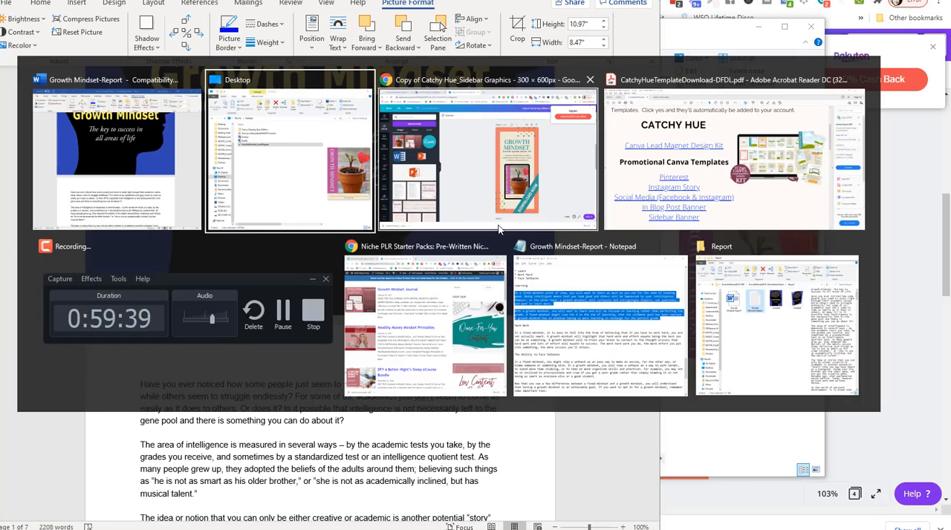
{"action": "left_click", "coordinate": [497, 223]}
Replace the "Lorem ipsum dolor sit" subtitle under the page 2 heading with "The Key To Success".
{"action": "left_click", "coordinate": [567, 240]}
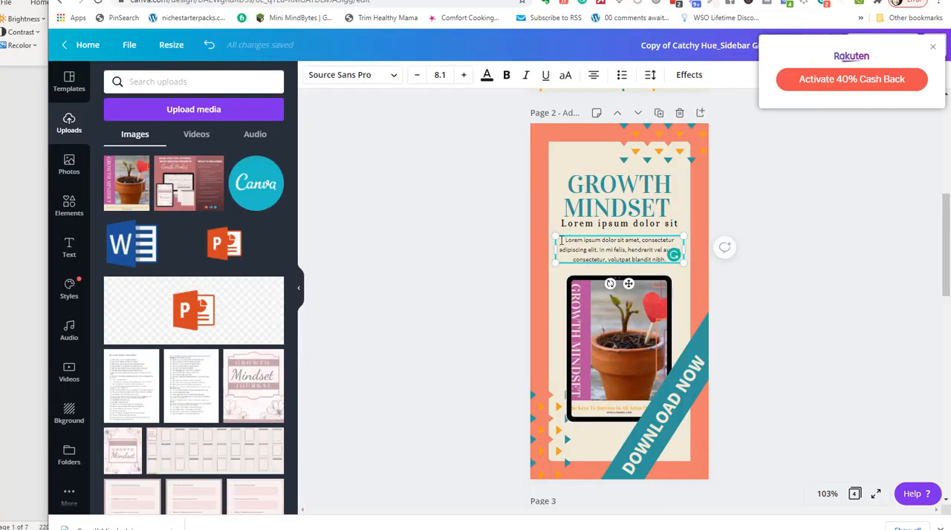
{"action": "left_click", "coordinate": [583, 223]}
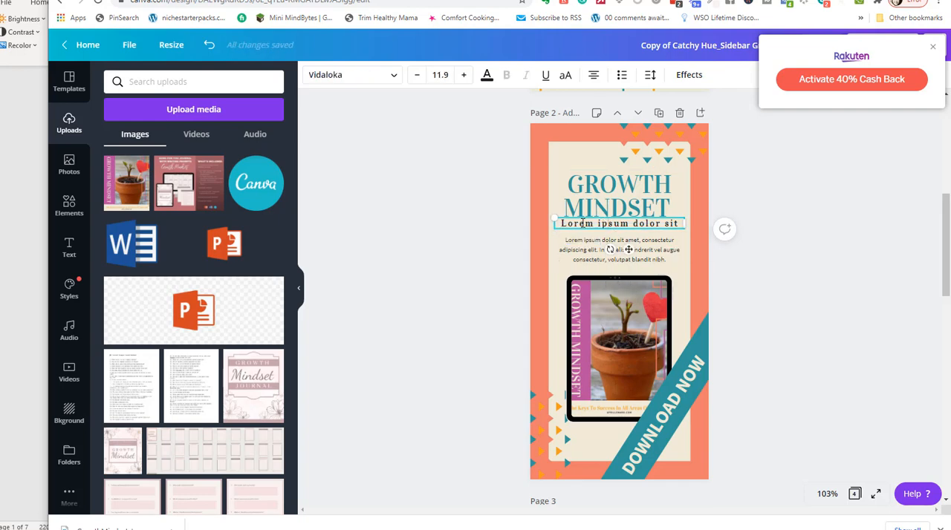
{"action": "left_click_drag", "start_coordinate": [561, 223], "coordinate": [600, 223]}
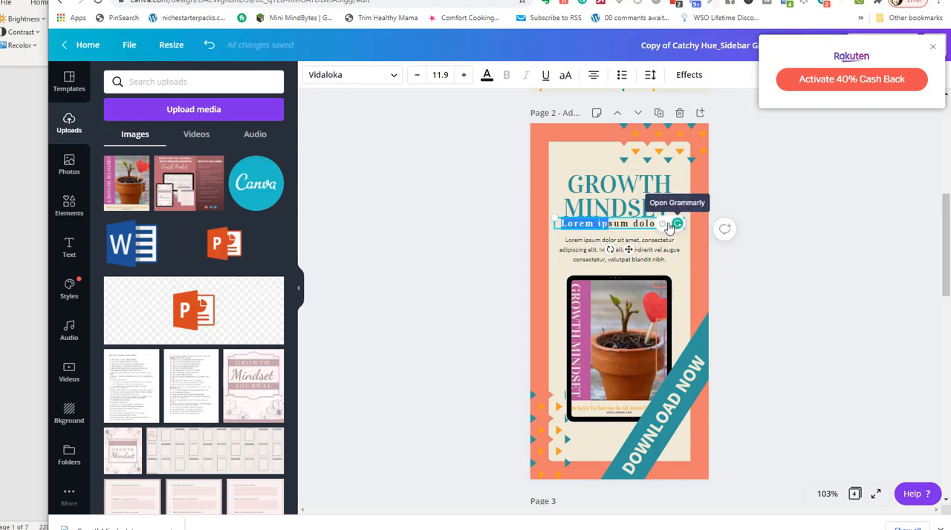
{"action": "key", "text": "Delete"}
{"action": "key", "text": "Delete"}
{"action": "key", "text": "Delete"}
{"action": "key", "text": "Delete"}
{"action": "key", "text": "Delete"}
{"action": "key", "text": "Delete"}
{"action": "key", "text": "Delete"}
{"action": "key", "text": "Delete"}
{"action": "key", "text": "Delete"}
{"action": "key", "text": "Delete"}
{"action": "key", "text": "Delete"}
{"action": "key", "text": "Delete"}
{"action": "key", "text": "Delete"}
{"action": "key", "text": "Delete"}
{"action": "key", "text": "Delete"}
{"action": "key", "text": "Delete"}
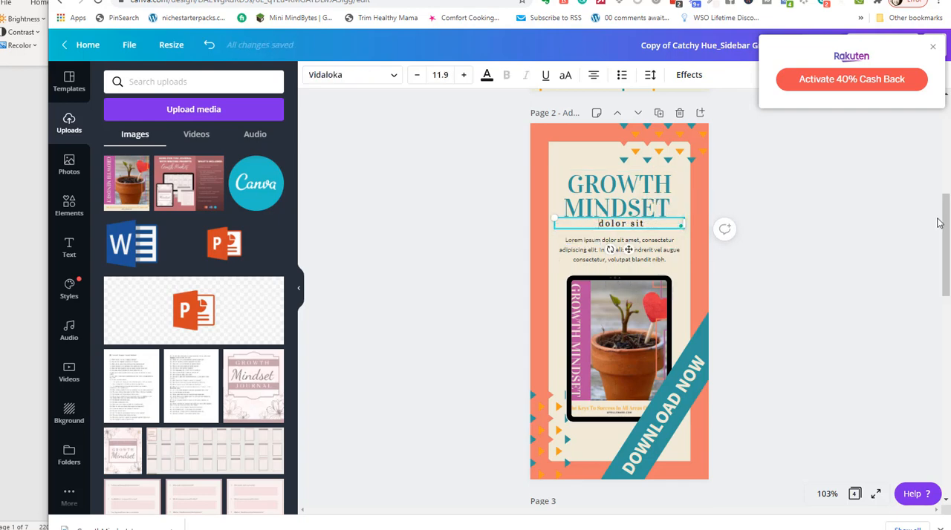
{"action": "type", "text": "Teh Ke"}
{"action": "key", "text": "BackSpace"}
{"action": "key", "text": "BackSpace"}
{"action": "key", "text": "BackSpace"}
{"action": "key", "text": "BackSpace"}
{"action": "type", "text": "ey"}
{"action": "key", "text": "BackSpace"}
{"action": "key", "text": "BackSpace"}
{"action": "key", "text": "BackSpace"}
{"action": "type", "text": "he Key To Success"}
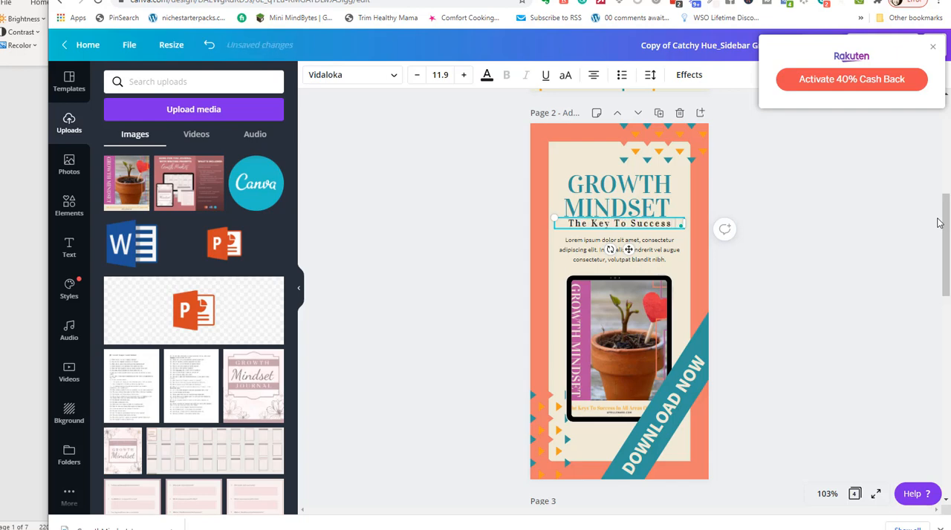
Check the report's cover subtitle in Word, return to Canva and extend the page 2 subtitle with "In All Areas Of Your Life".
{"action": "key", "text": "alt+Tab"}
{"action": "key", "text": "alt+Tab"}
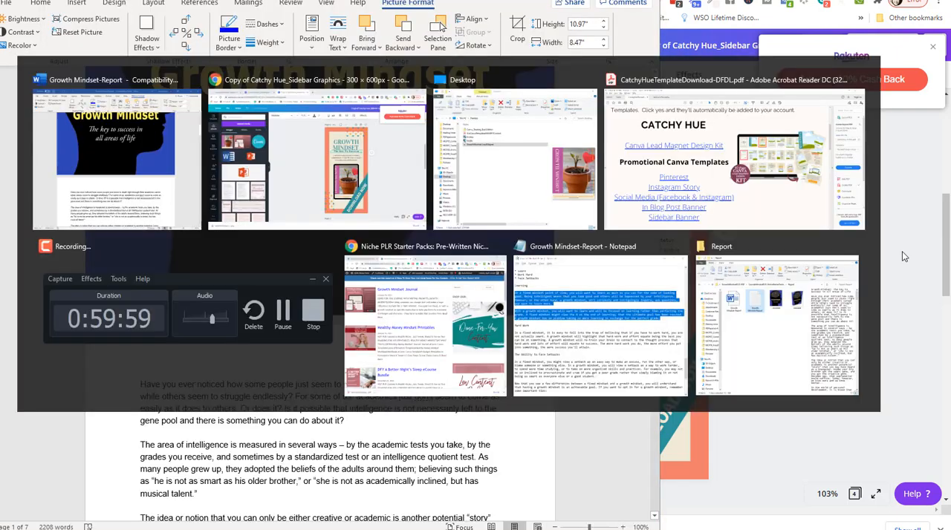
{"action": "type", "text": "In All Area"}
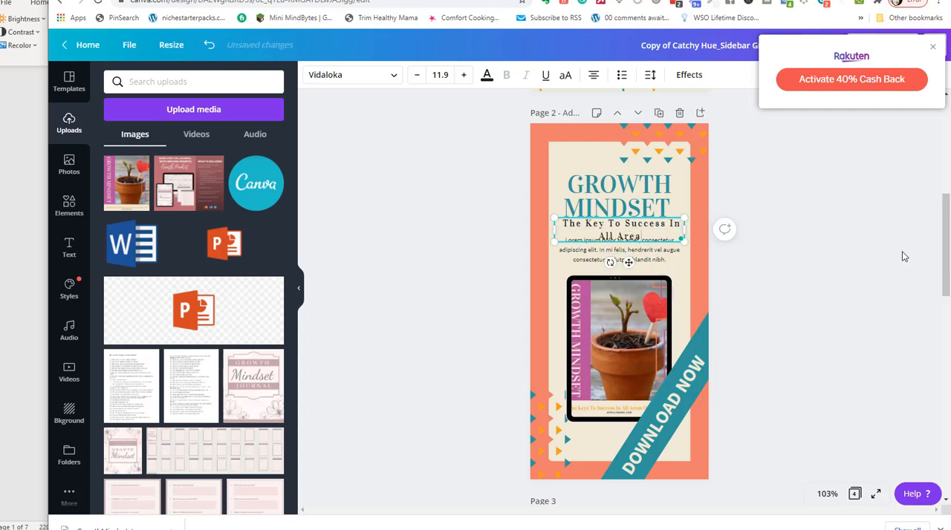
{"action": "type", "text": "s Of Your Life"}
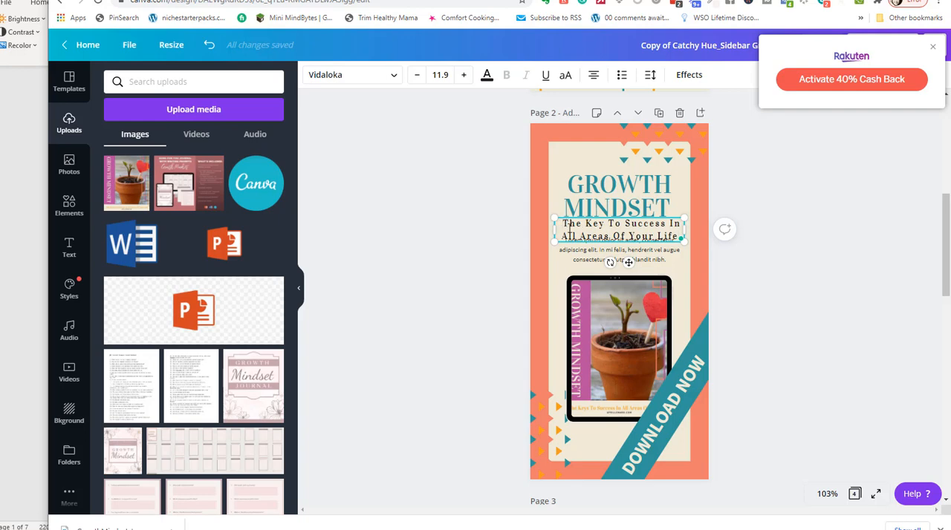
Reword the start of the page 2 subtitle to "Learn The Keys To Success".
{"action": "left_click", "coordinate": [569, 227]}
{"action": "type", "text": "Learn"}
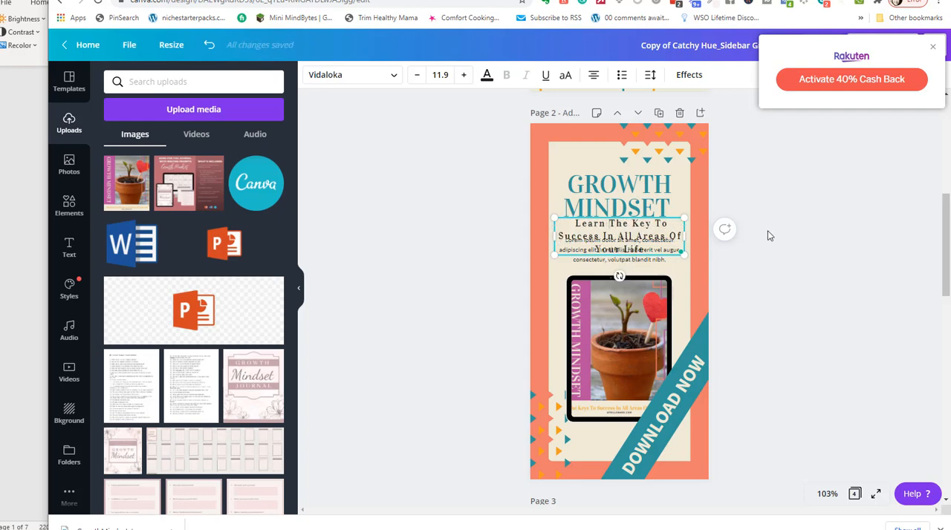
{"action": "left_click", "coordinate": [654, 225]}
{"action": "type", "text": "s"}
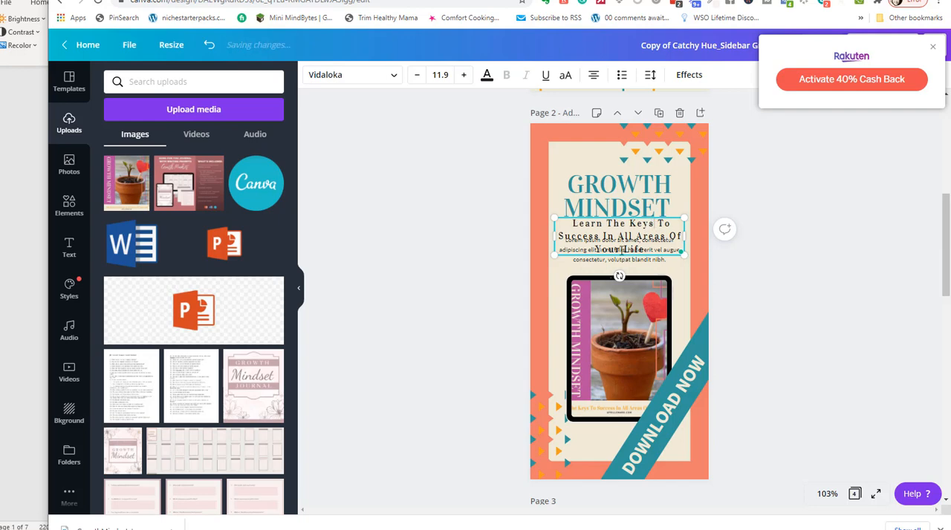
Delete the lorem ipsum paragraph on page 2 and move the subtitle slightly down below the heading.
{"action": "left_click", "coordinate": [664, 260]}
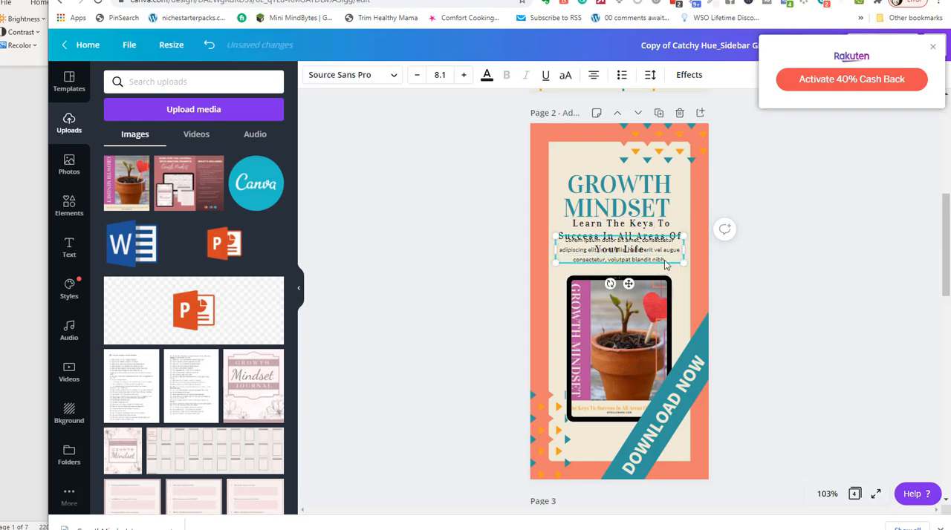
{"action": "key", "text": "Delete"}
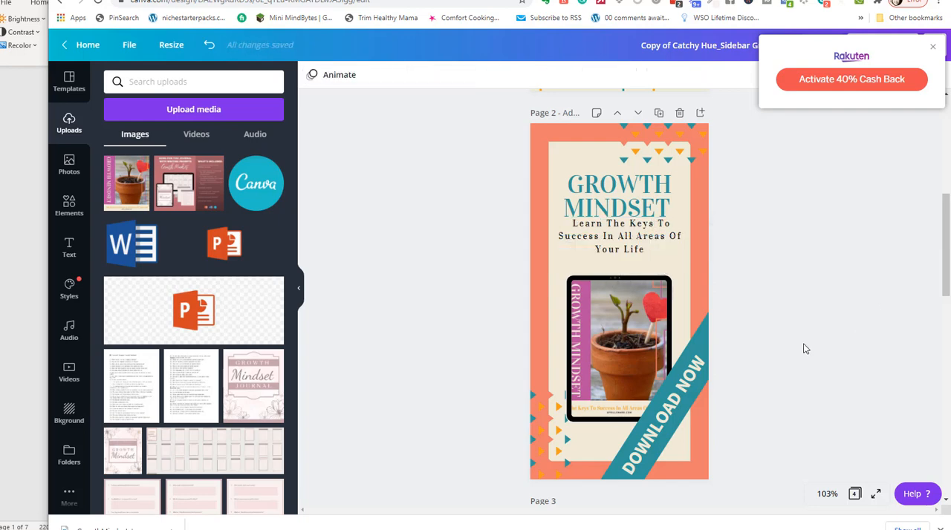
{"action": "mouse_move", "coordinate": [604, 248]}
{"action": "left_mouse_down"}
{"action": "mouse_move", "coordinate": [609, 258]}
{"action": "mouse_move", "coordinate": [612, 249]}
{"action": "left_mouse_up"}
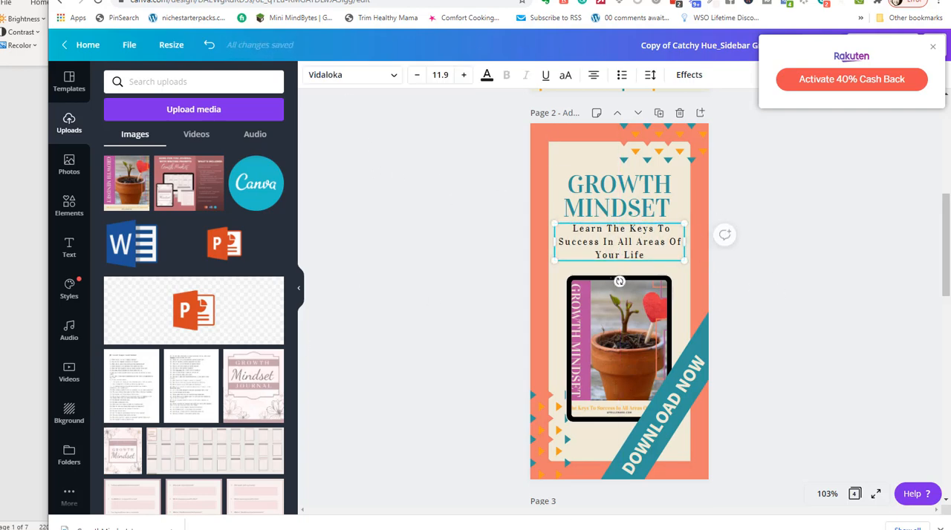
Fill the page 3 tablet frame with the uploaded Growth Mindset cover and dismiss the saved-design dialog in the lead magnet design.
{"action": "scroll", "coordinate": [401, 319], "scroll_direction": "down", "scroll_amount": 5}
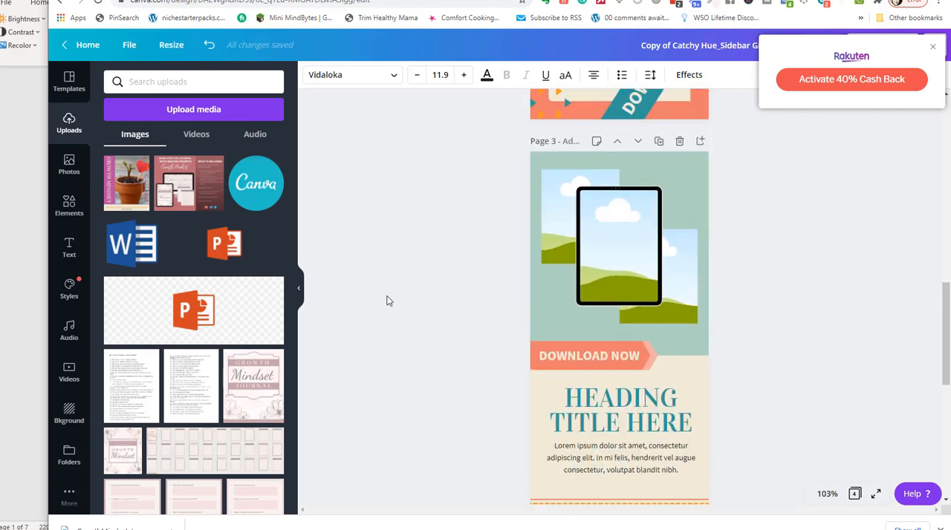
{"action": "scroll", "coordinate": [387, 301], "scroll_direction": "up", "scroll_amount": 3}
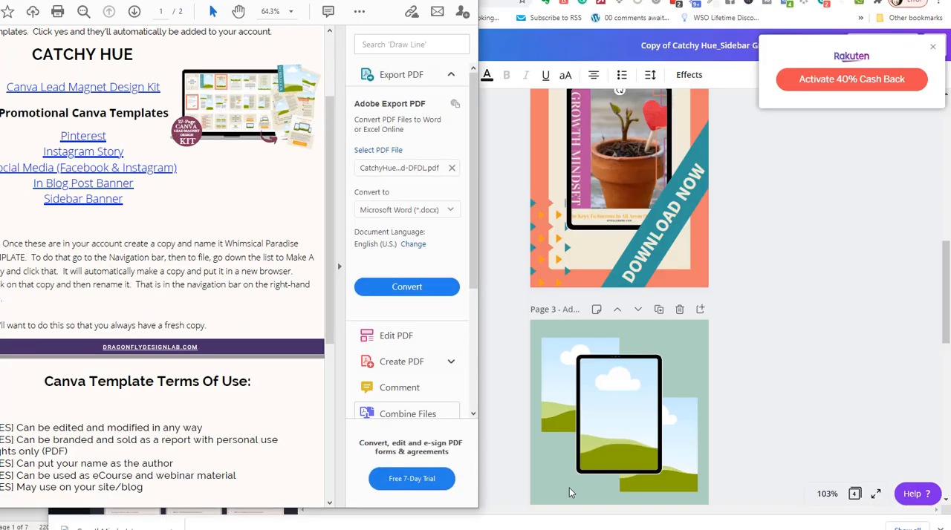
{"action": "left_click", "coordinate": [502, 206]}
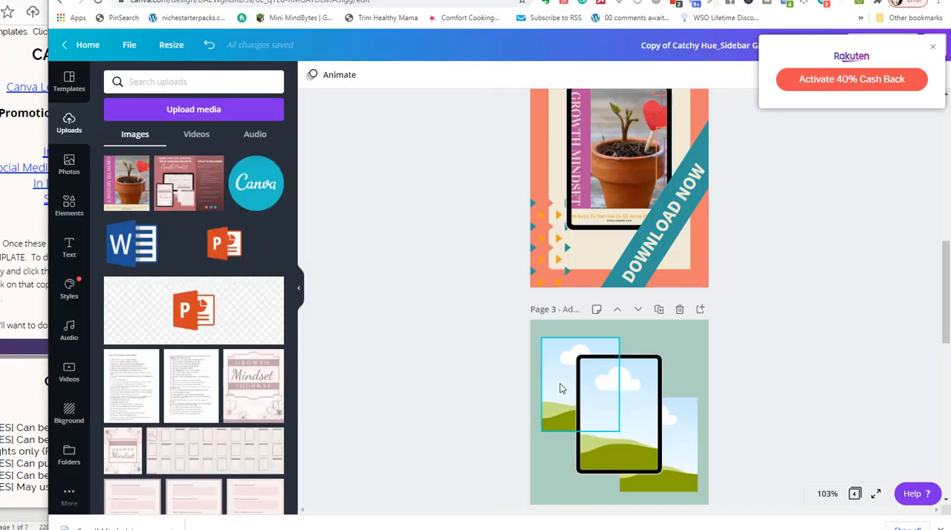
{"action": "left_click", "coordinate": [587, 401]}
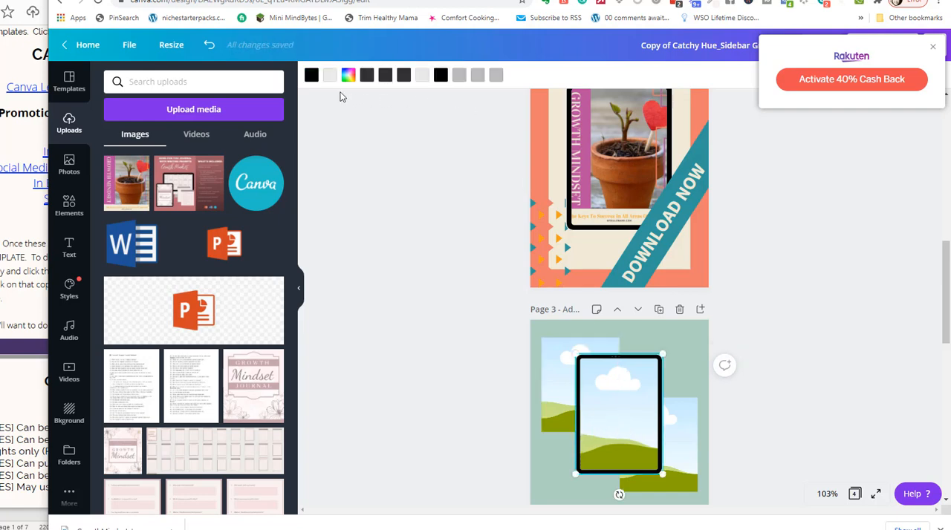
{"action": "left_click_drag", "start_coordinate": [126, 182], "coordinate": [625, 401]}
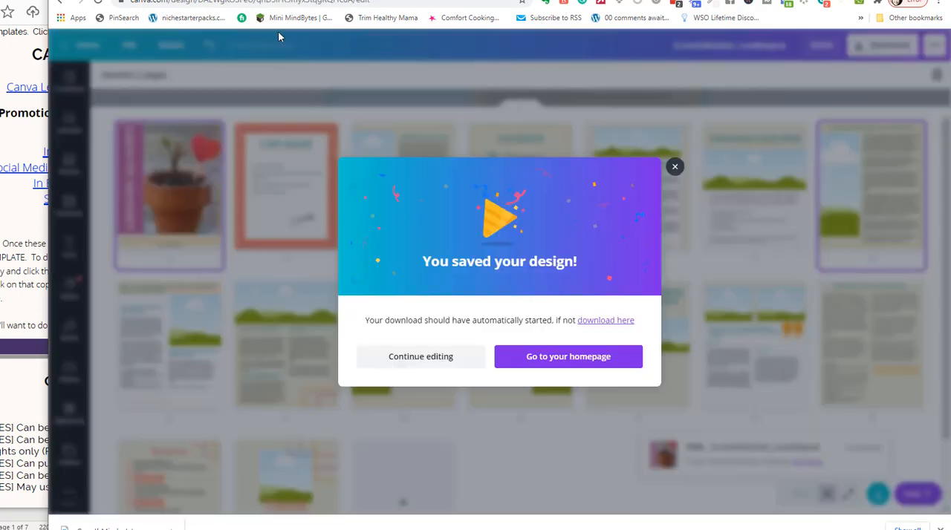
{"action": "left_click", "coordinate": [673, 170]}
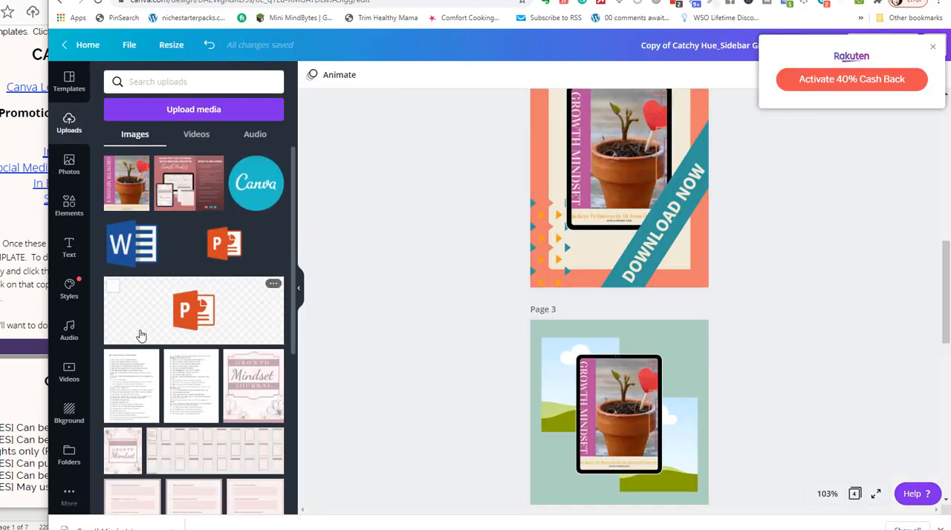
Look over the sidebar banner layouts on pages 3 and 4 and the designs on pages 1 and 2.
{"action": "scroll", "coordinate": [741, 423], "scroll_direction": "down", "scroll_amount": 4}
{"action": "scroll", "coordinate": [687, 239], "scroll_direction": "up", "scroll_amount": 3}
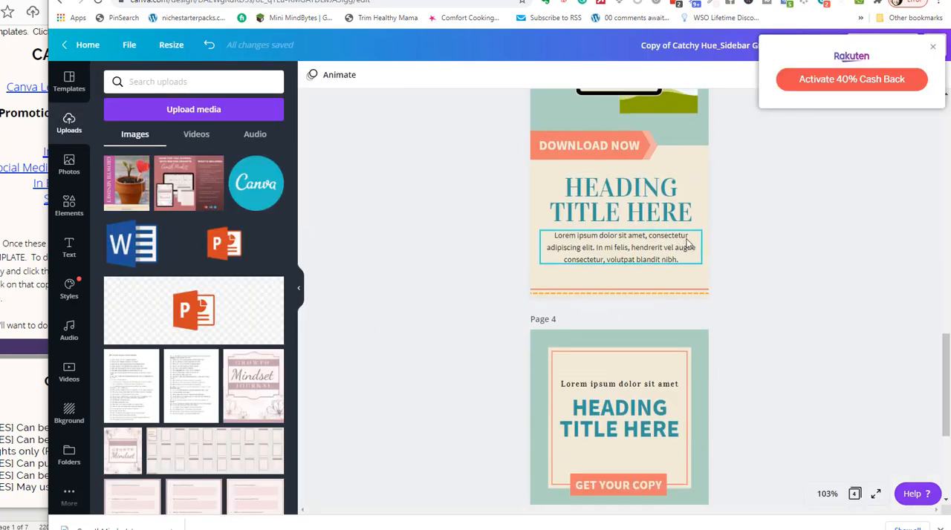
{"action": "scroll", "coordinate": [687, 239], "scroll_direction": "down", "scroll_amount": 6}
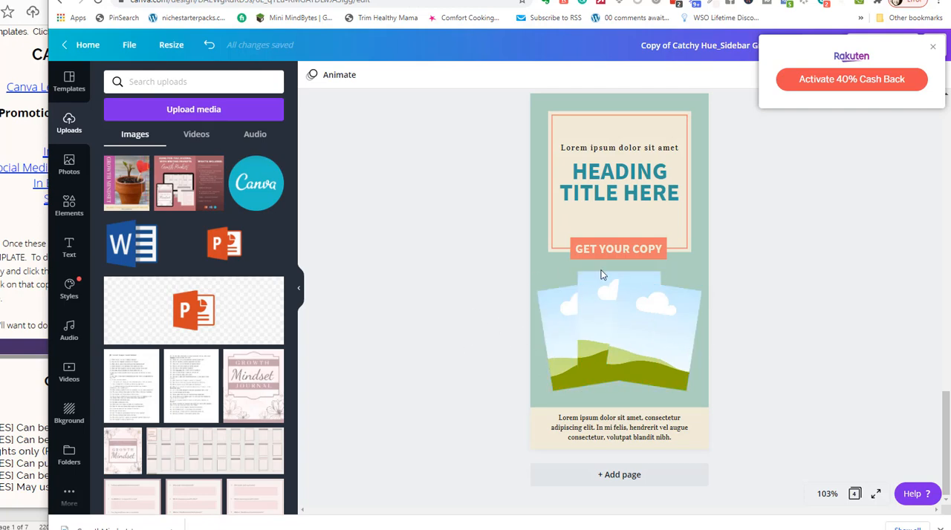
{"action": "scroll", "coordinate": [830, 348], "scroll_direction": "up", "scroll_amount": 3}
{"action": "scroll", "coordinate": [814, 336], "scroll_direction": "up", "scroll_amount": 4}
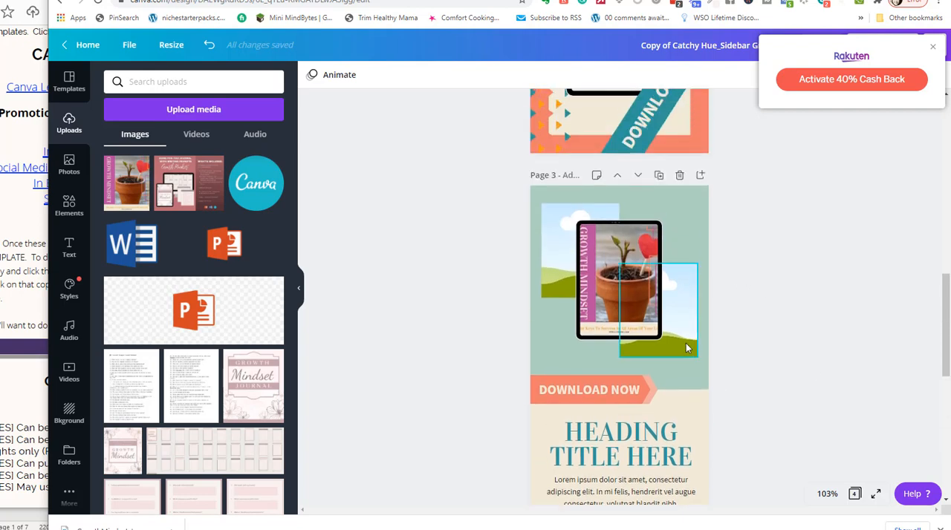
{"action": "scroll", "coordinate": [717, 357], "scroll_direction": "up", "scroll_amount": 8}
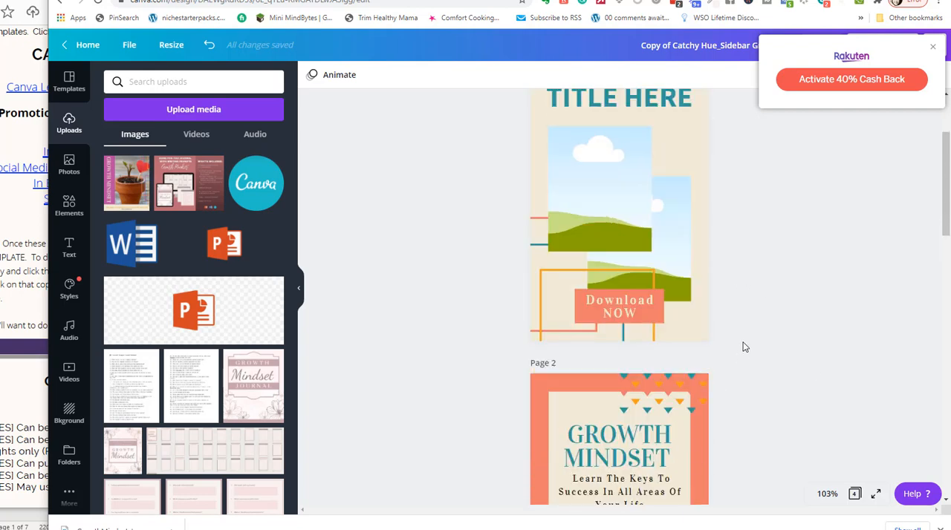
{"action": "scroll", "coordinate": [669, 289], "scroll_direction": "down", "scroll_amount": 1}
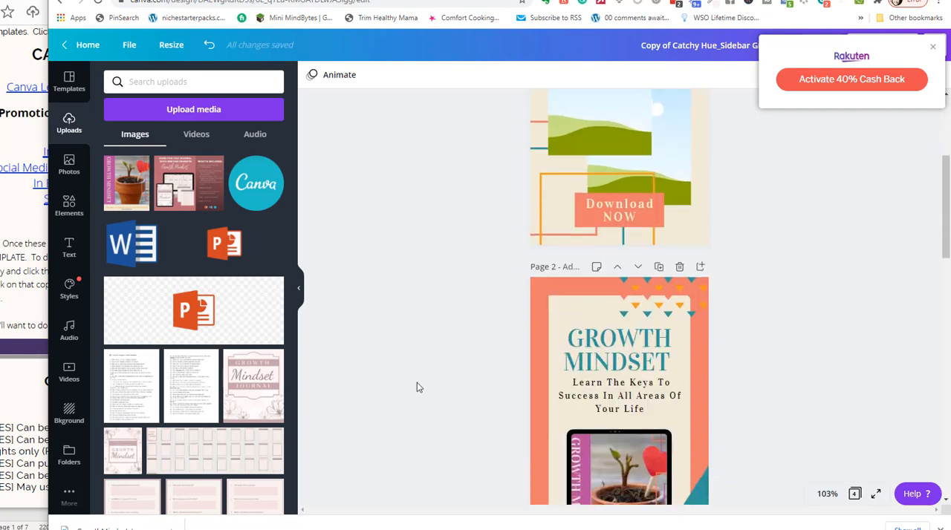
Switch to the UseCanvaTemplatesWithDFYContent PDF in Adobe Acrobat Reader.
{"action": "key", "text": "alt+Tab"}
{"action": "key", "text": "alt+Tab"}
{"action": "key", "text": "alt+Tab"}
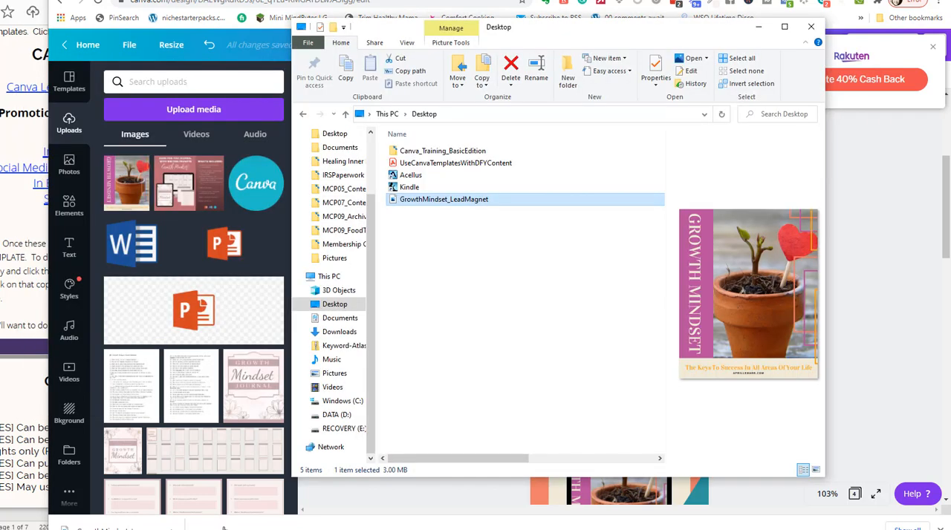
{"action": "left_click", "coordinate": [562, 529]}
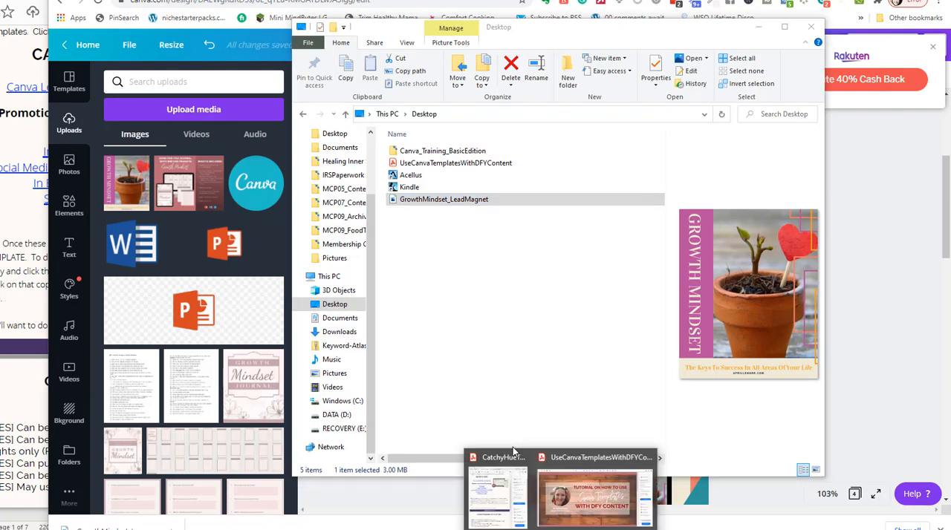
{"action": "left_click", "coordinate": [584, 492]}
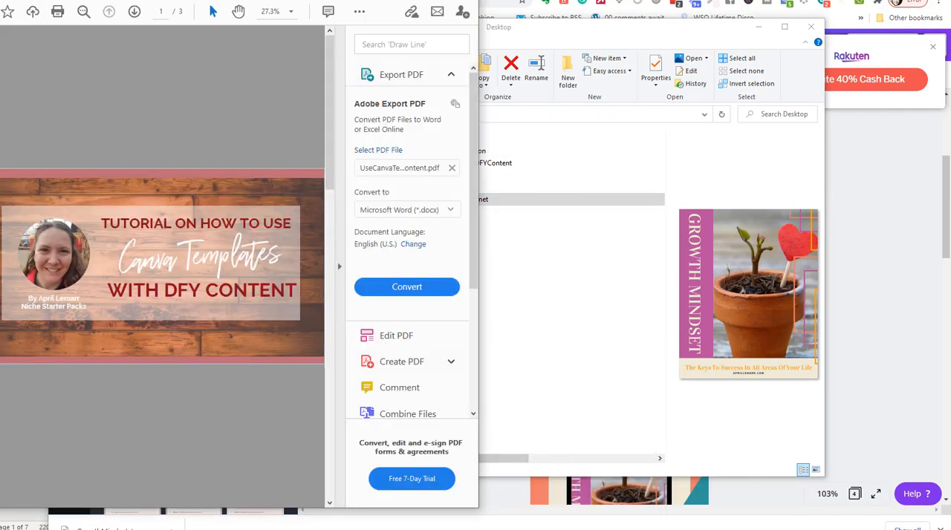
Reposition the tutorial PDF's window on the screen, switching it between maximized and restored size.
{"action": "left_click", "coordinate": [438, 0]}
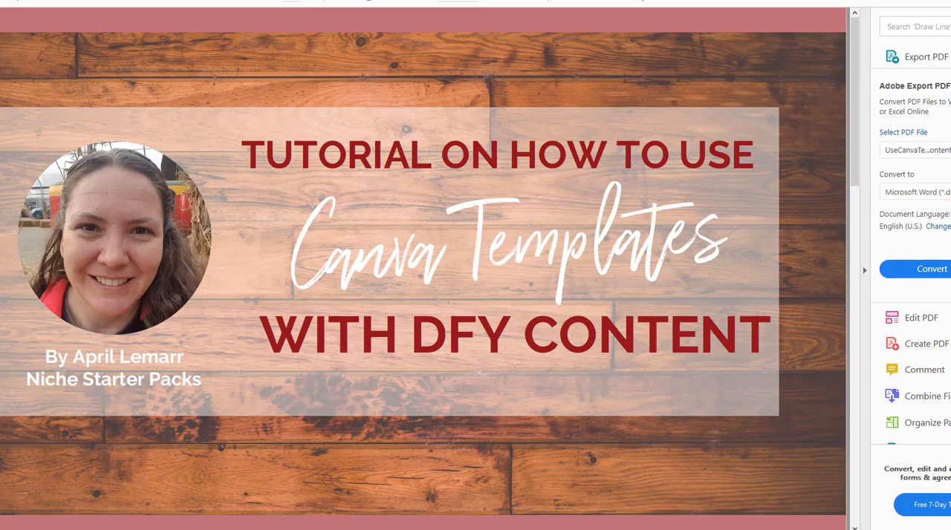
{"action": "left_click_drag", "start_coordinate": [438, 1], "coordinate": [581, 4]}
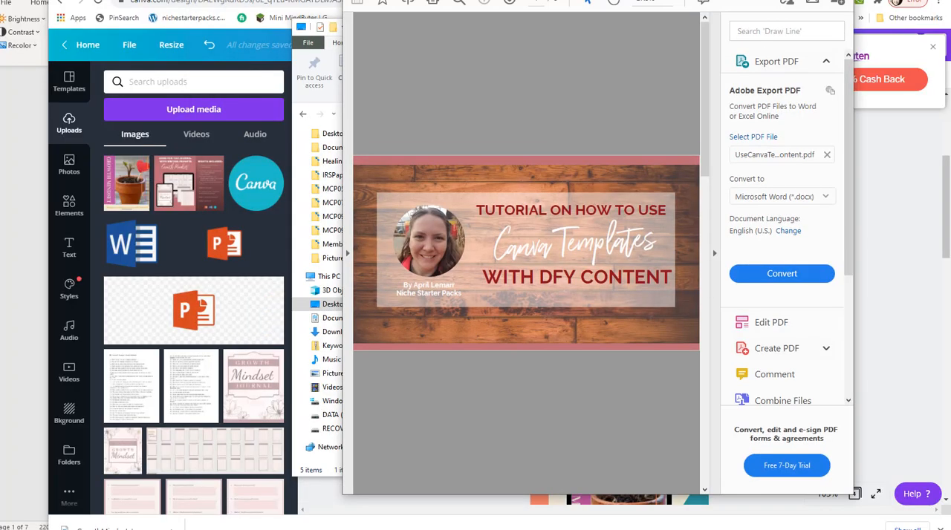
{"action": "left_click_drag", "start_coordinate": [695, 1], "coordinate": [637, 0]}
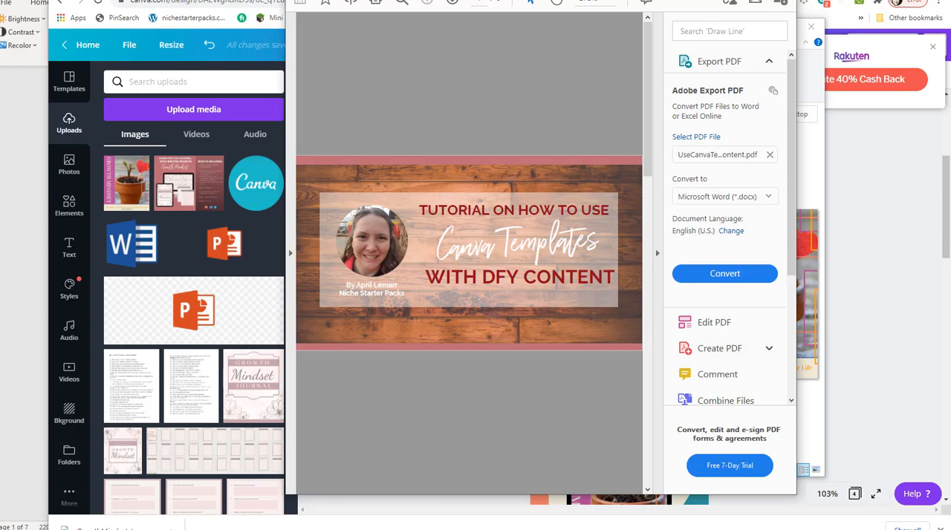
{"action": "left_click_drag", "start_coordinate": [644, 1], "coordinate": [332, 5]}
{"action": "left_click", "coordinate": [448, 5]}
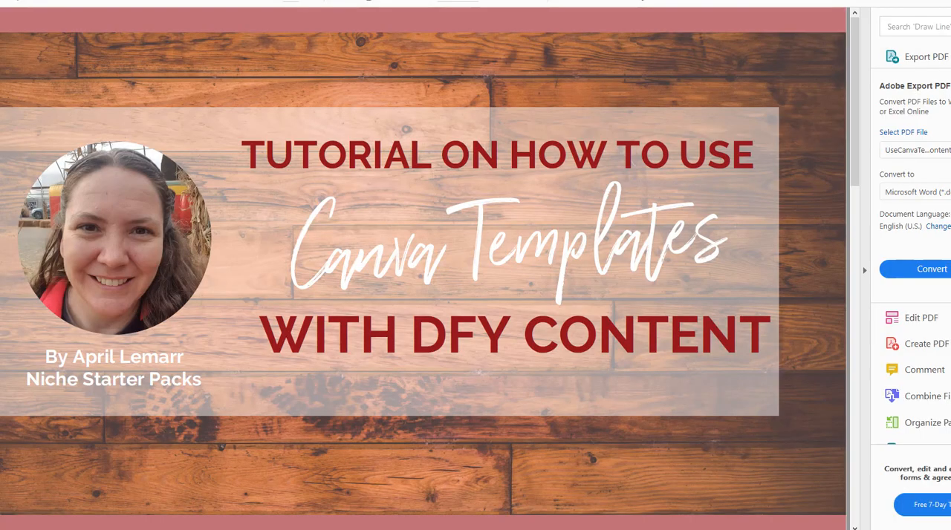
{"action": "left_click_drag", "start_coordinate": [416, 1], "coordinate": [446, 5]}
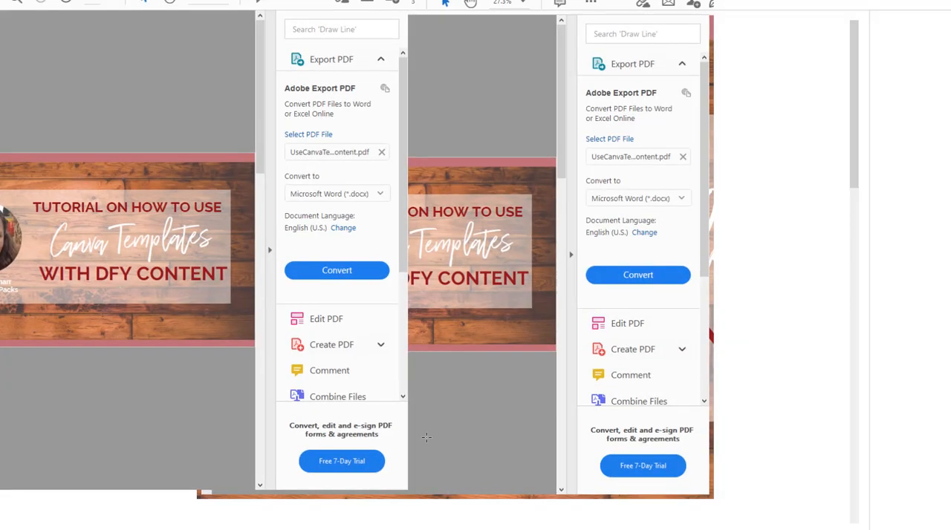